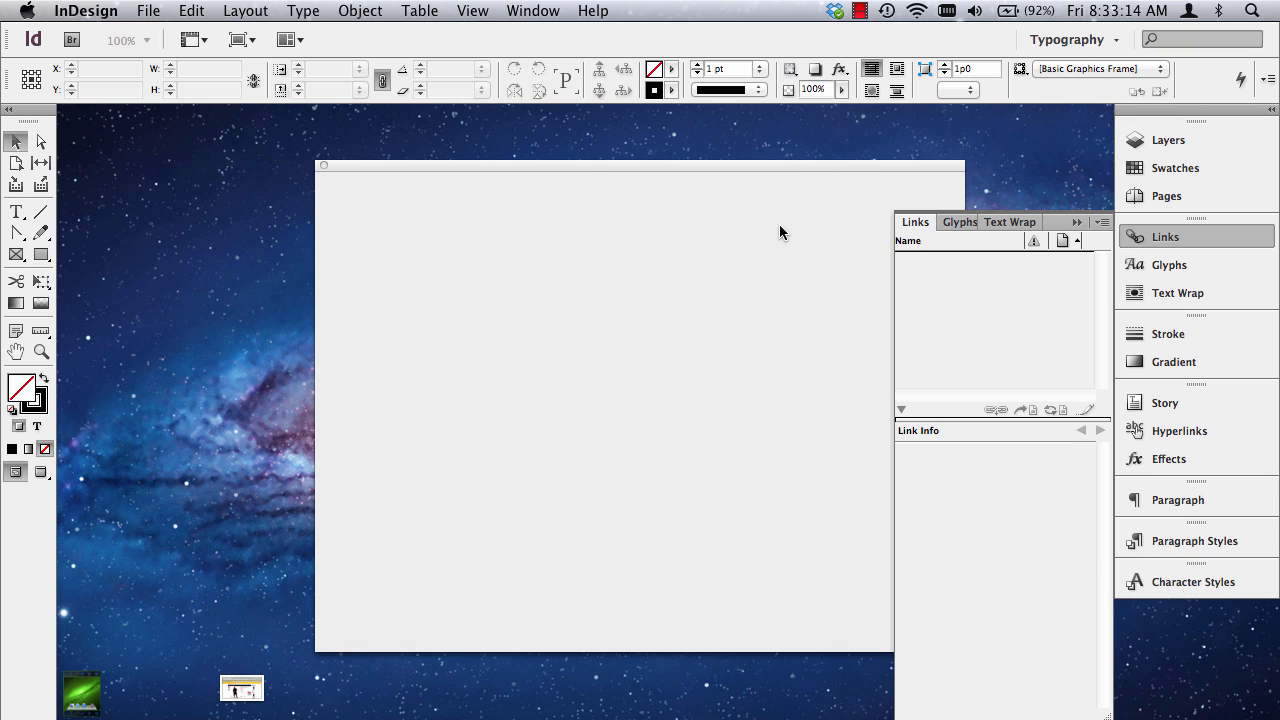
Start a new document with Web intent and a page size of 1024 x 768.
{"action": "left_click", "coordinate": [1076, 223]}
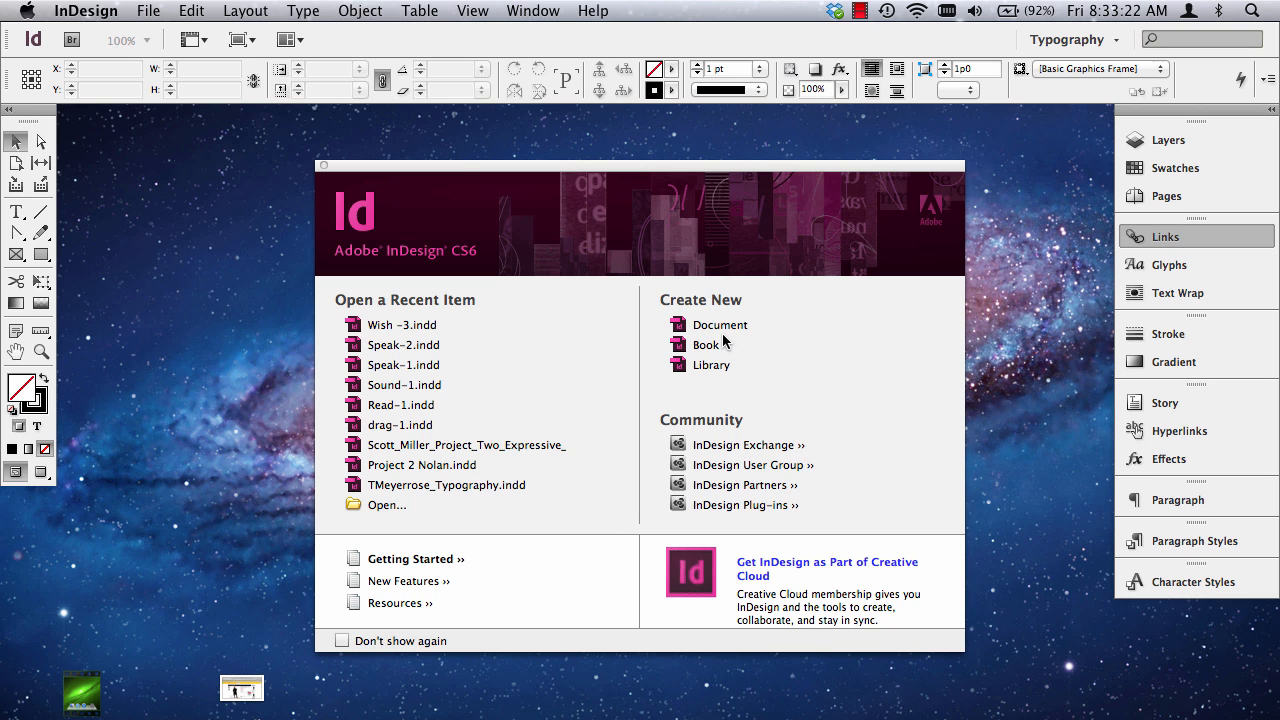
{"action": "left_click", "coordinate": [707, 328]}
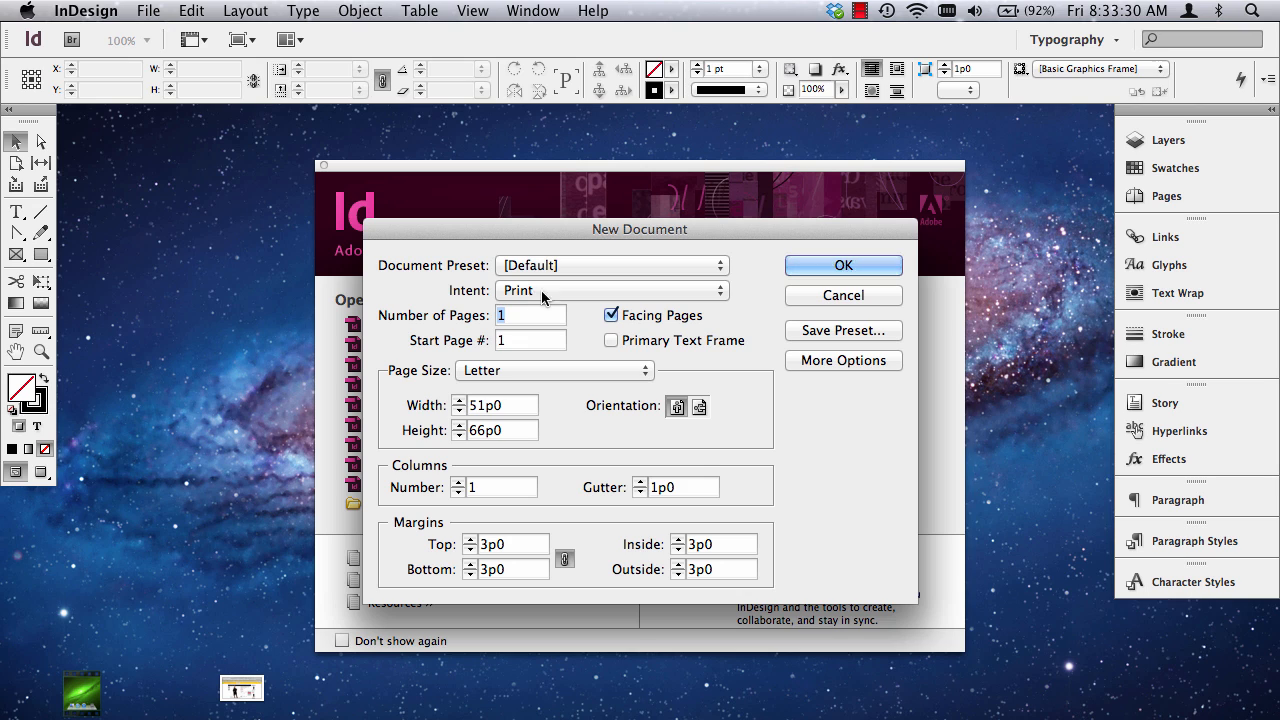
{"action": "left_click", "coordinate": [537, 292]}
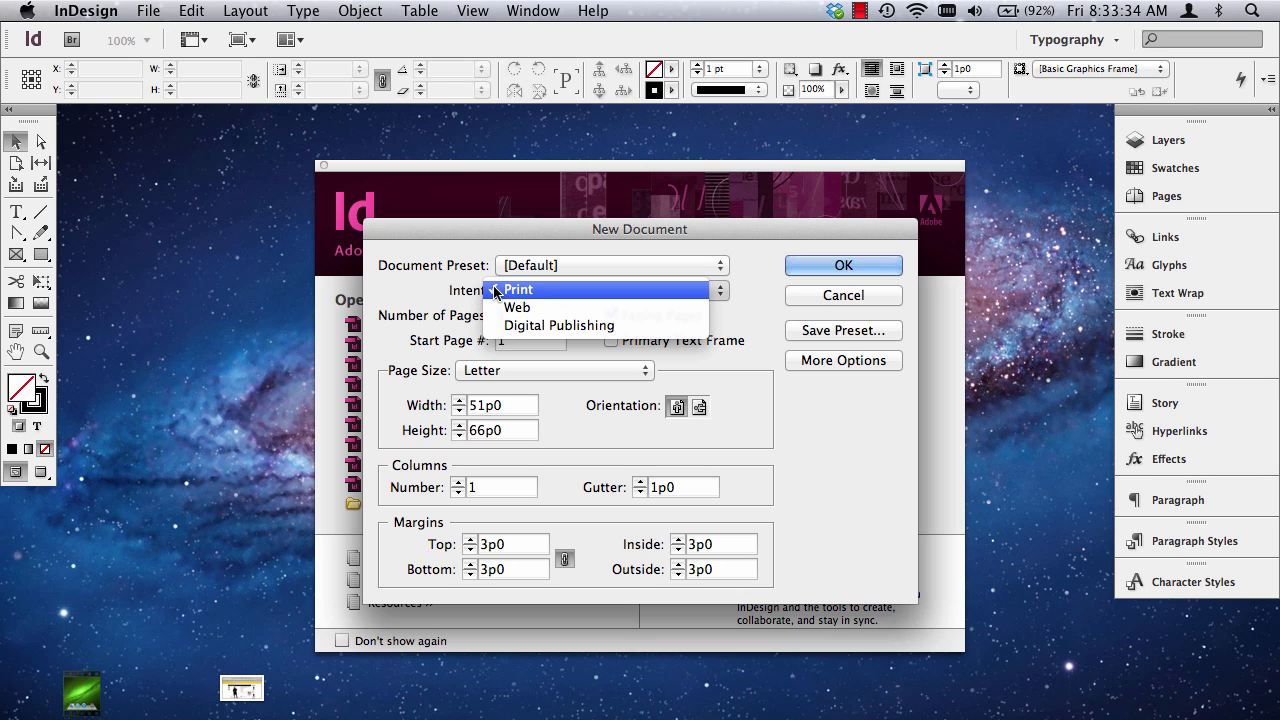
{"action": "left_click", "coordinate": [593, 305]}
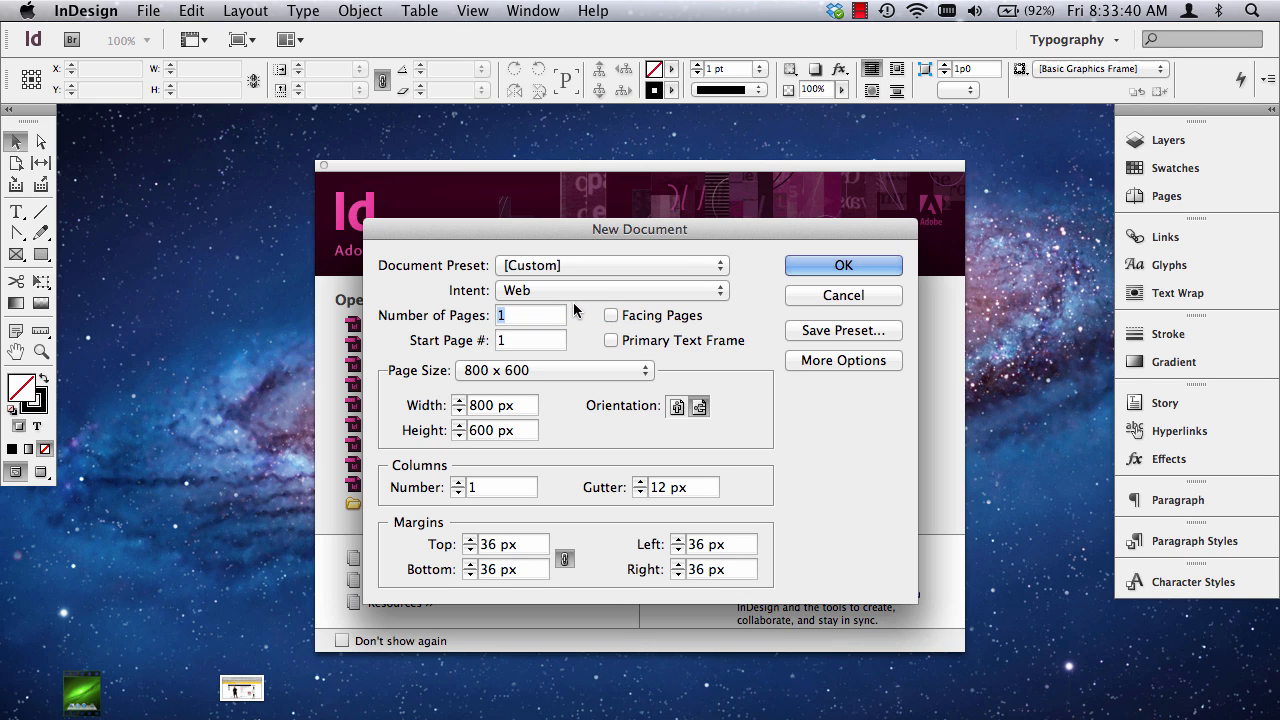
{"action": "left_click", "coordinate": [587, 372]}
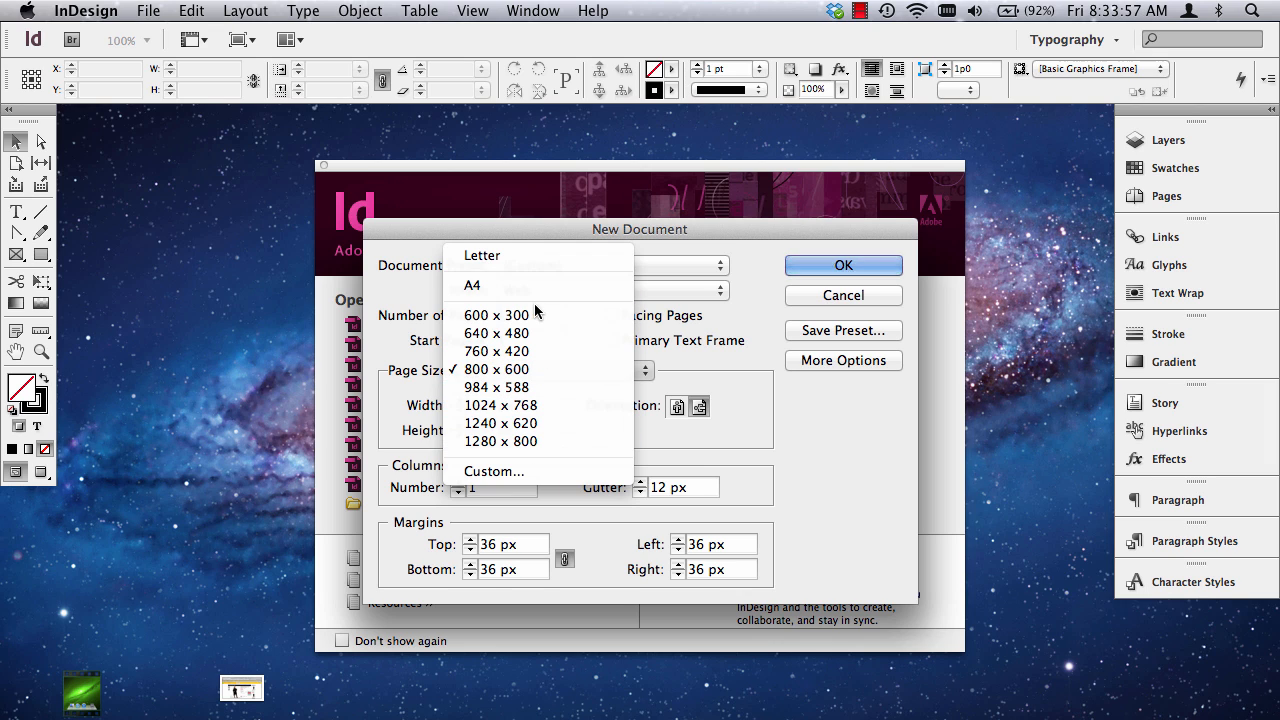
{"action": "left_click", "coordinate": [517, 406]}
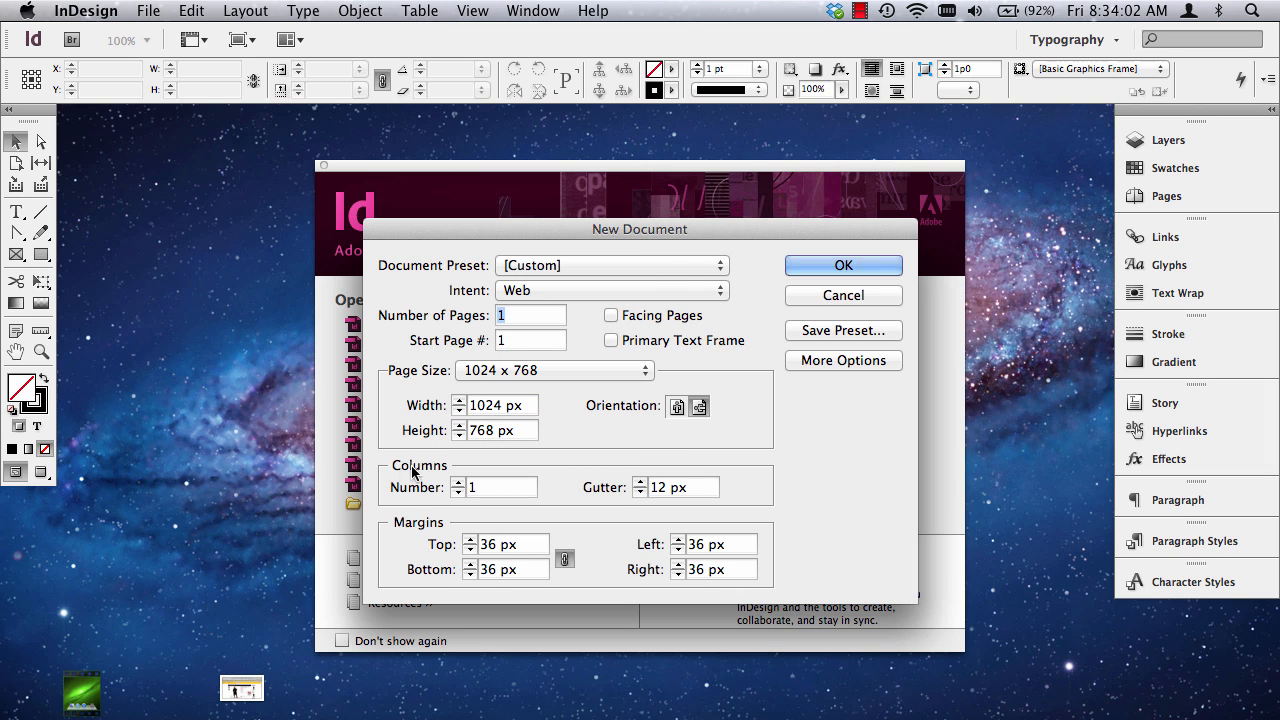
Set the number of columns to 6 and create the document.
{"action": "double_click", "coordinate": [481, 490]}
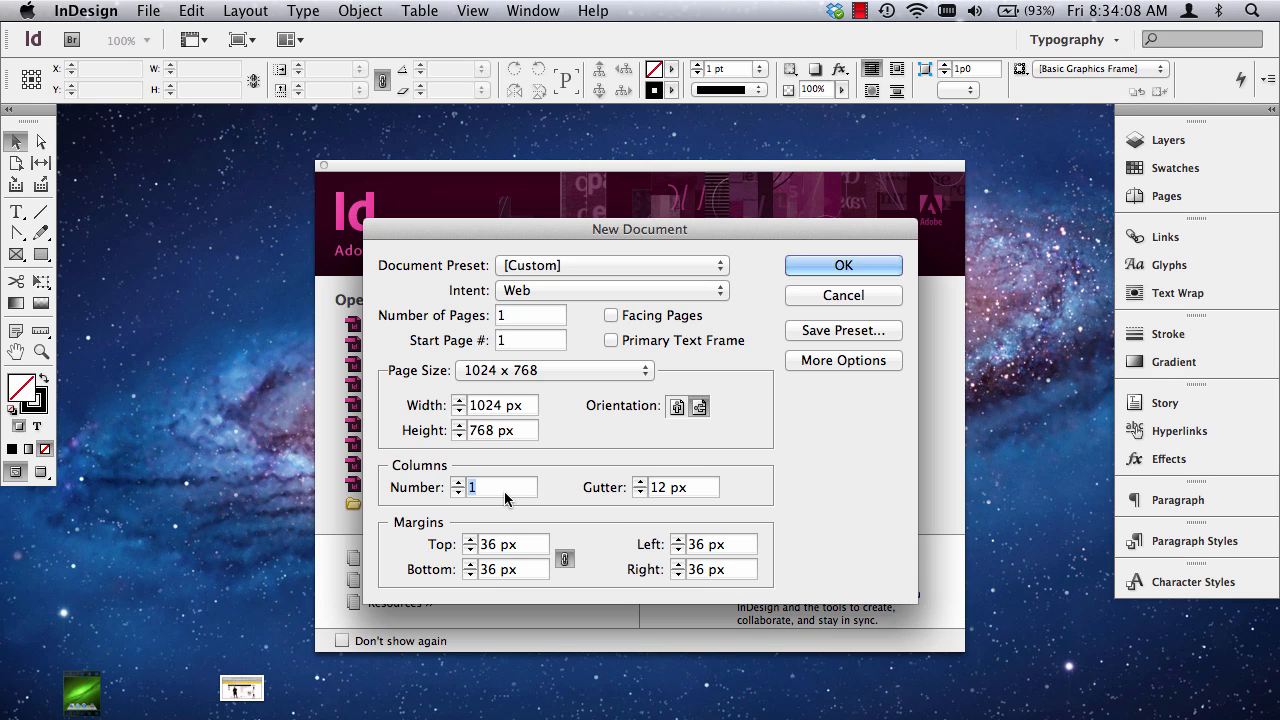
{"action": "type", "text": "6"}
{"action": "key", "text": "Return"}
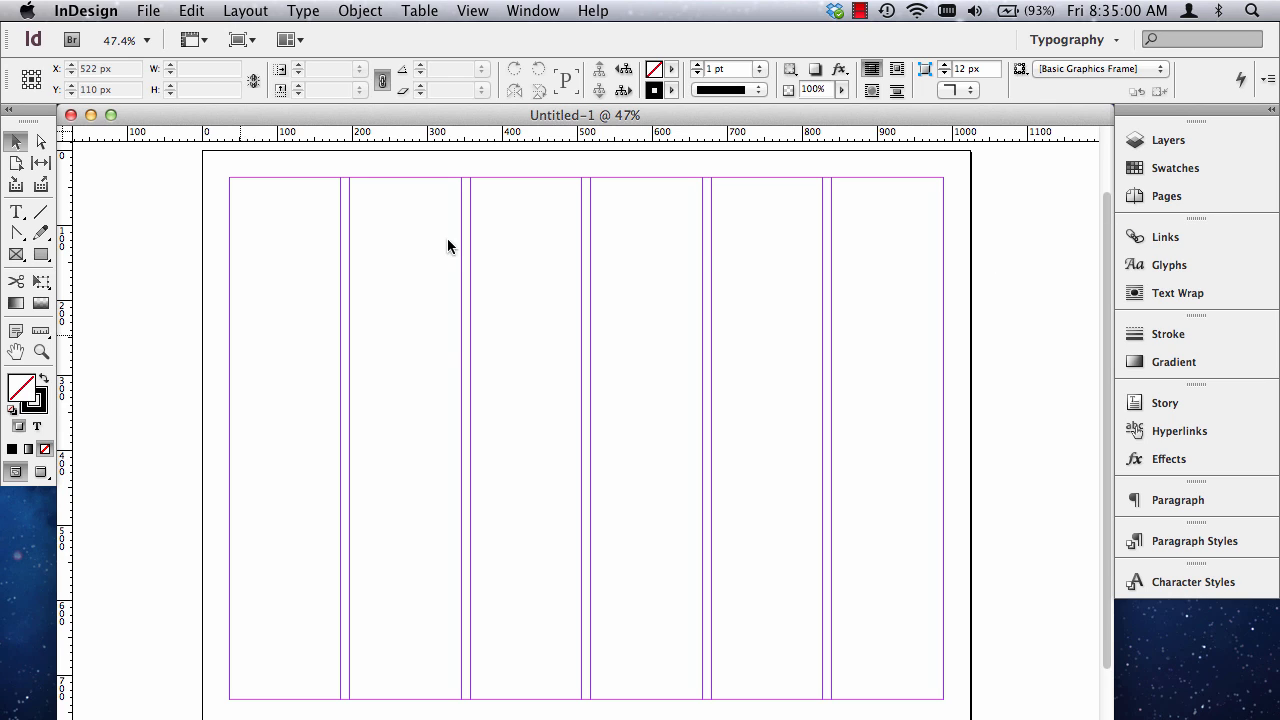
Open the A-Master page for editing.
{"action": "left_click", "coordinate": [1137, 199]}
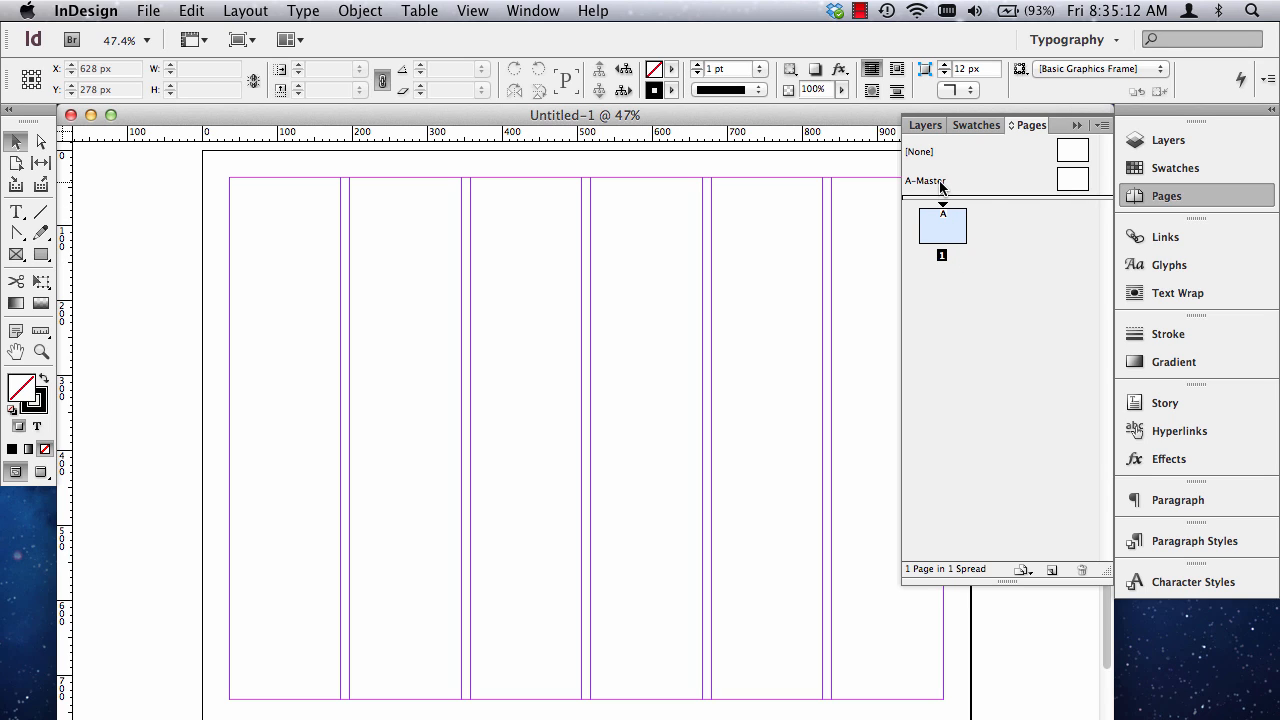
{"action": "left_click", "coordinate": [1075, 181]}
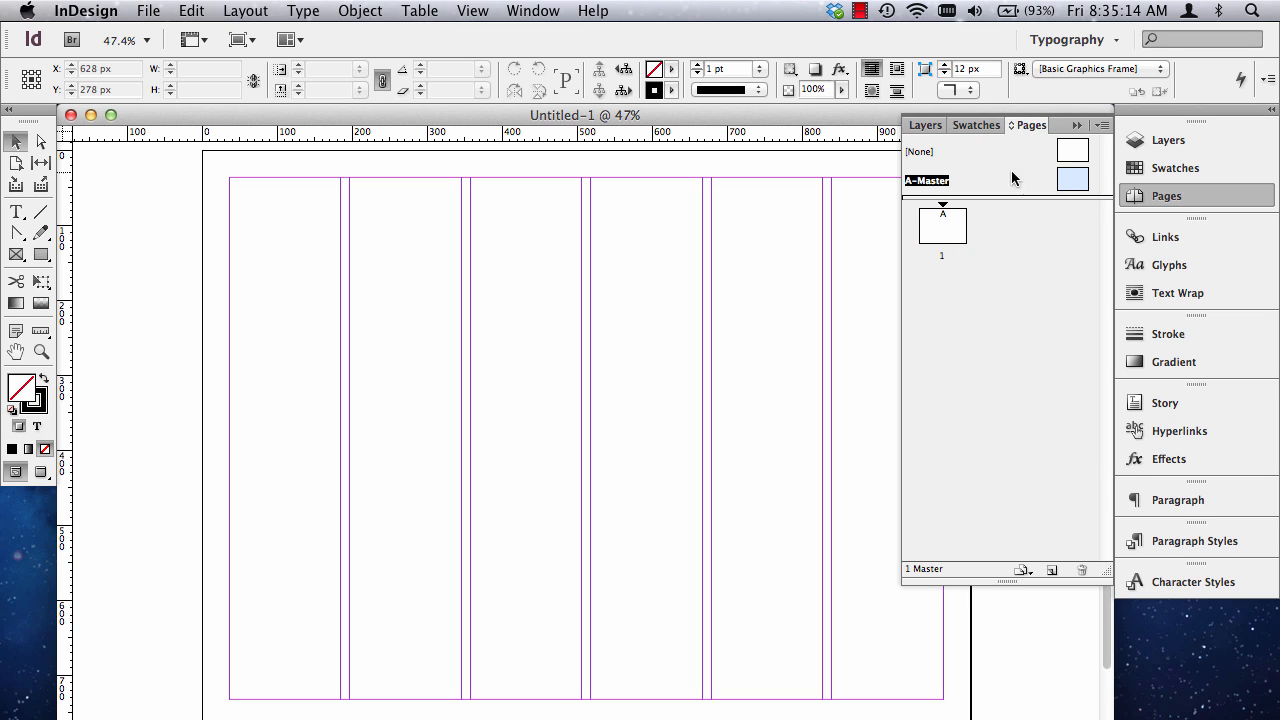
{"action": "double_click", "coordinate": [926, 184]}
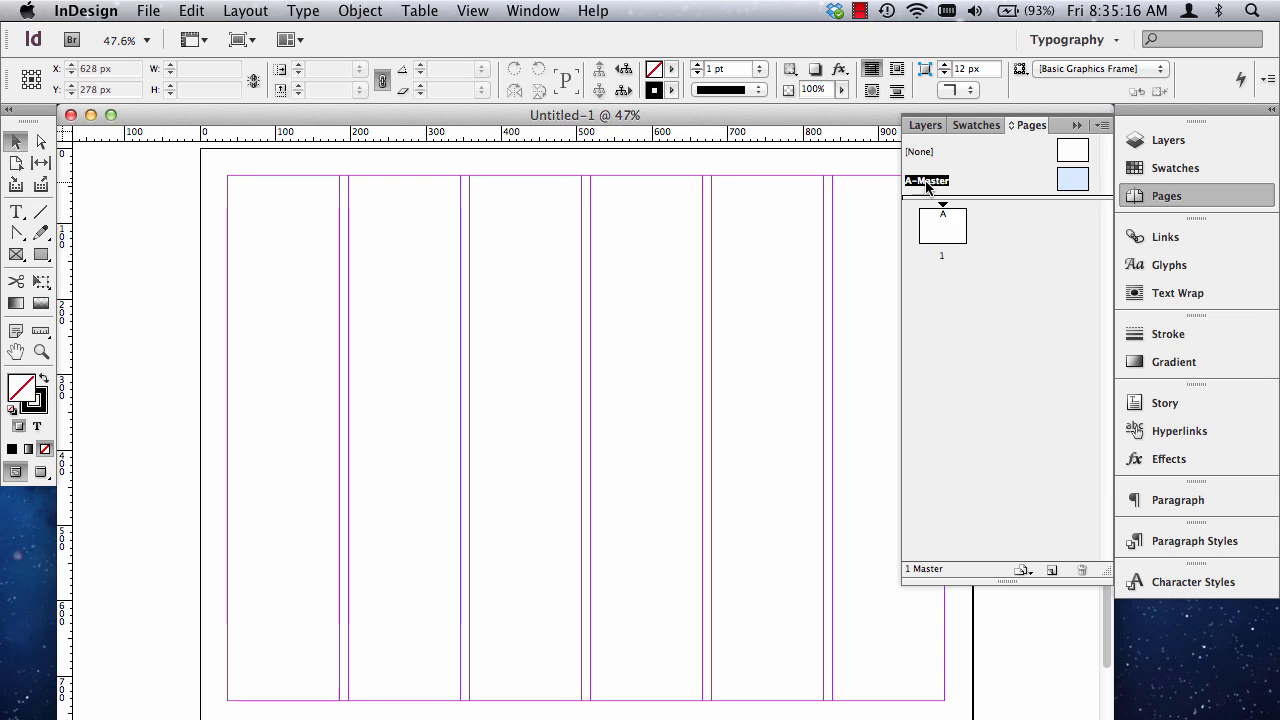
{"action": "left_click_drag", "start_coordinate": [926, 187], "coordinate": [945, 222]}
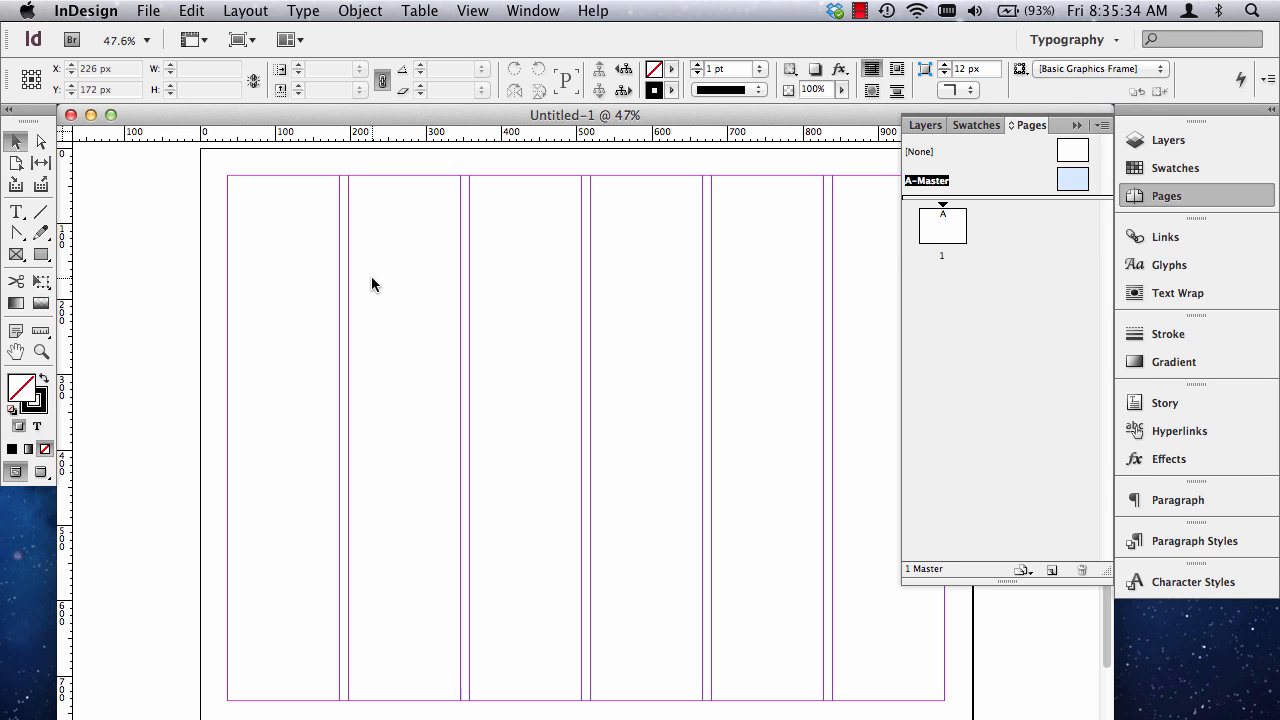
Draw a 1024 x 768 px rectangle covering the whole A-Master page from corner to corner.
{"action": "key", "text": "super+minus"}
{"action": "left_click_drag", "start_coordinate": [1113, 719], "coordinate": [1115, 709]}
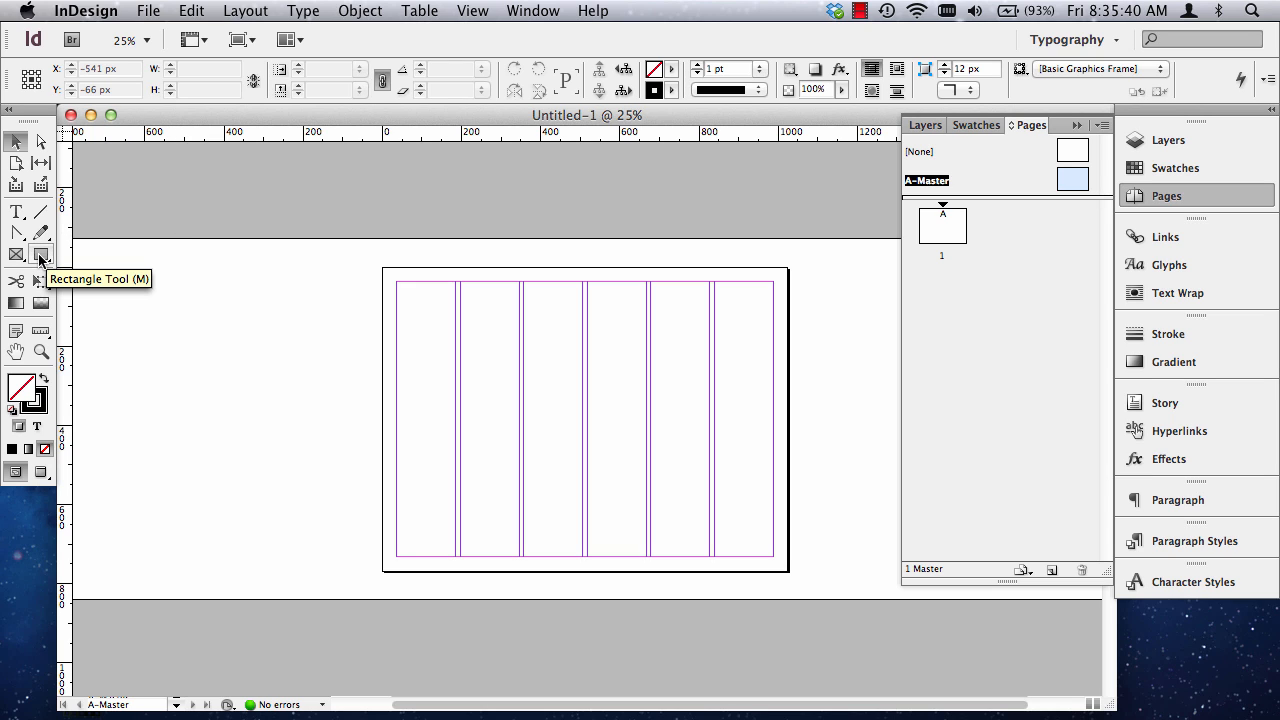
{"action": "left_click", "coordinate": [8, 109]}
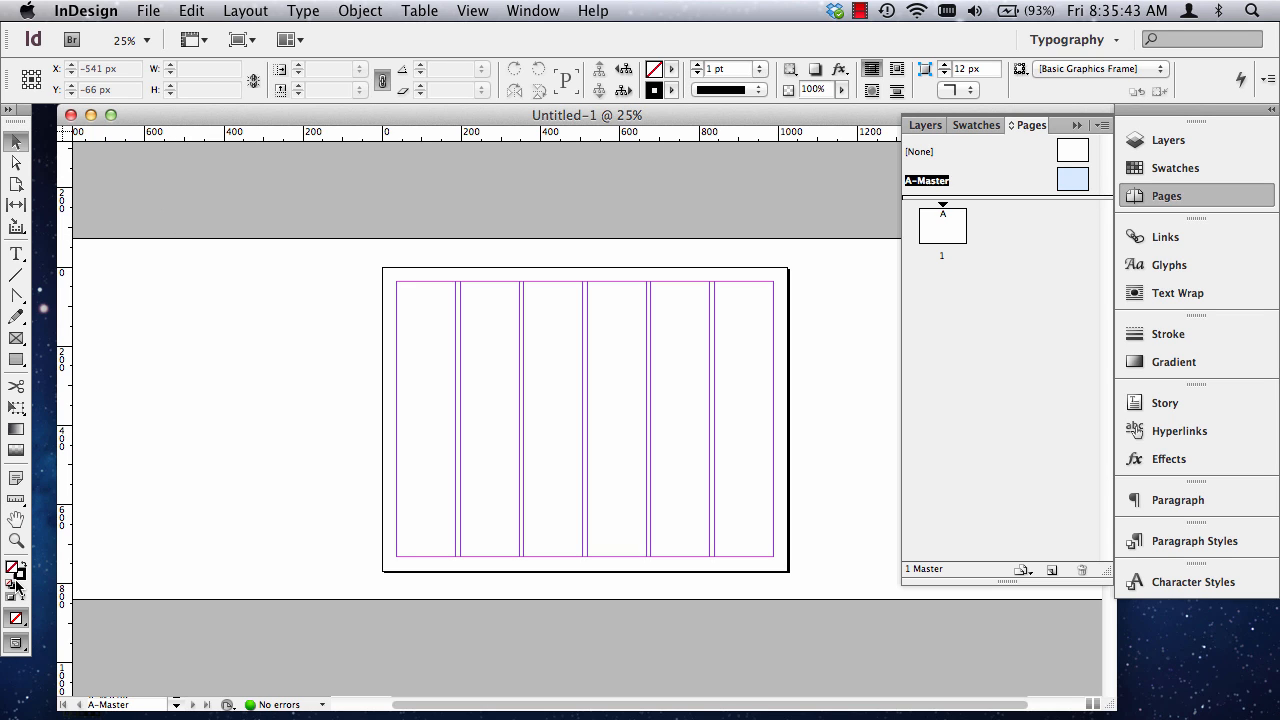
{"action": "left_click", "coordinate": [8, 109]}
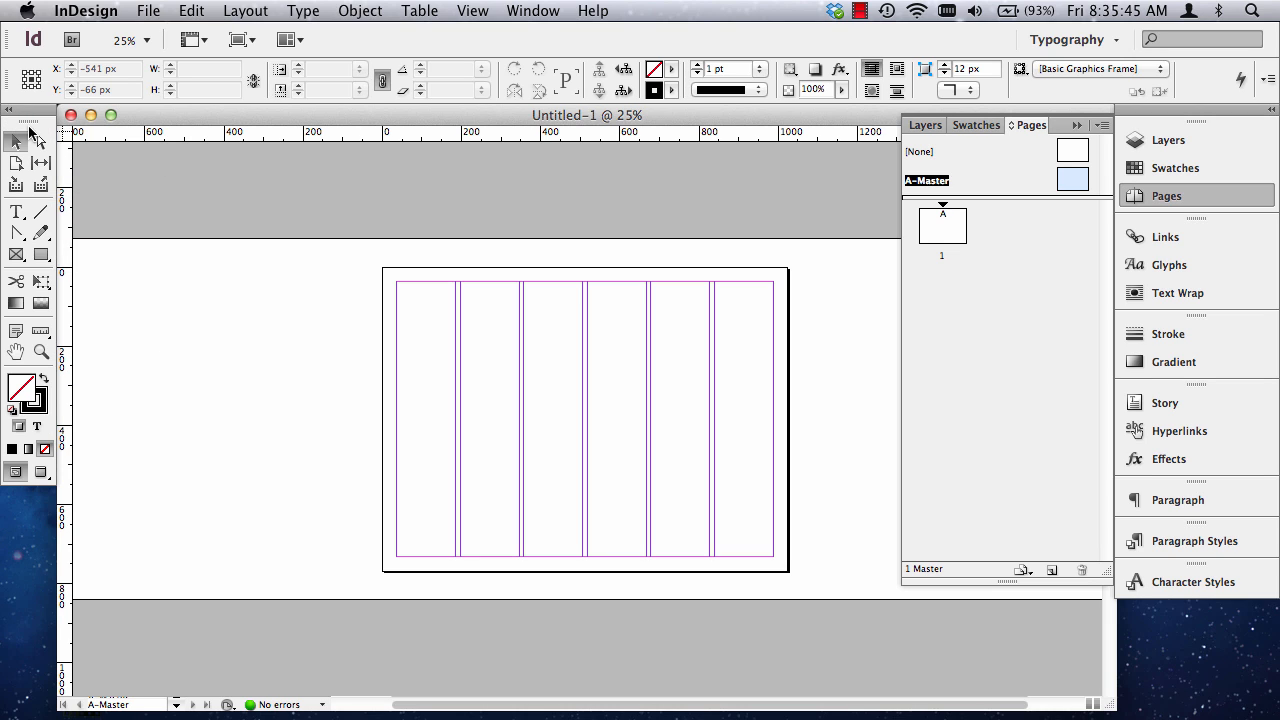
{"action": "left_click", "coordinate": [41, 256]}
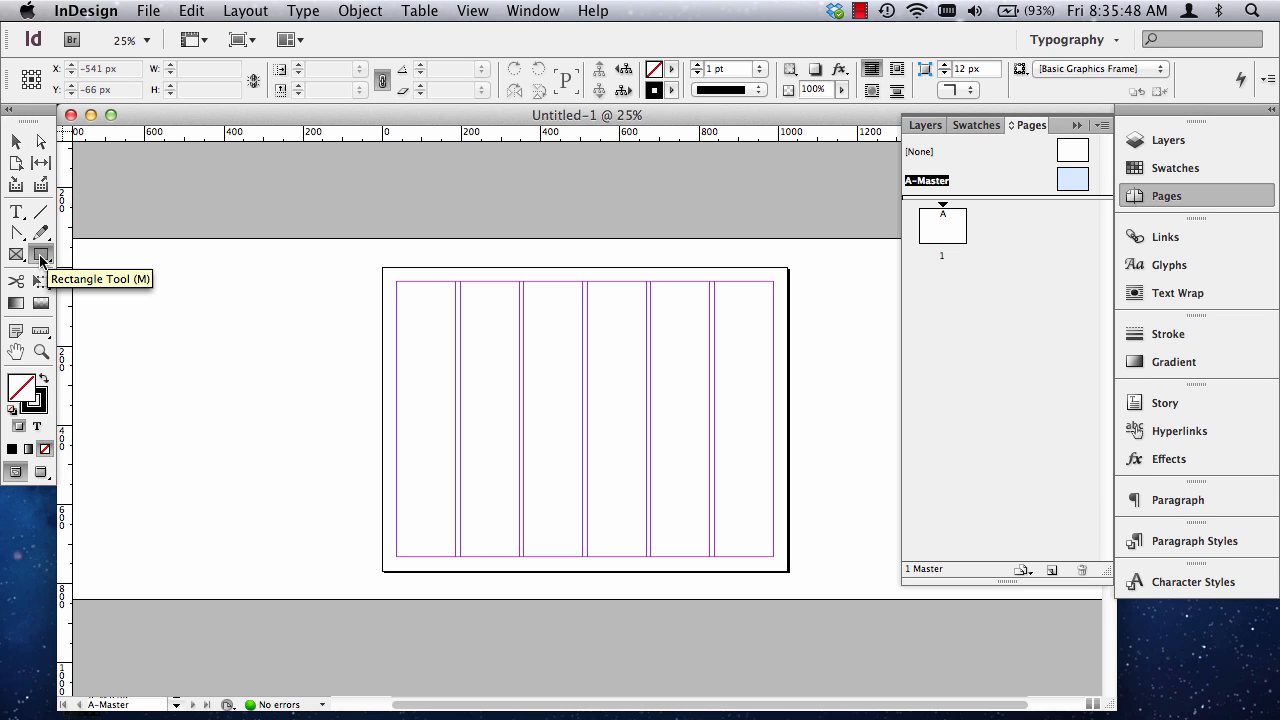
{"action": "left_click", "coordinate": [41, 256]}
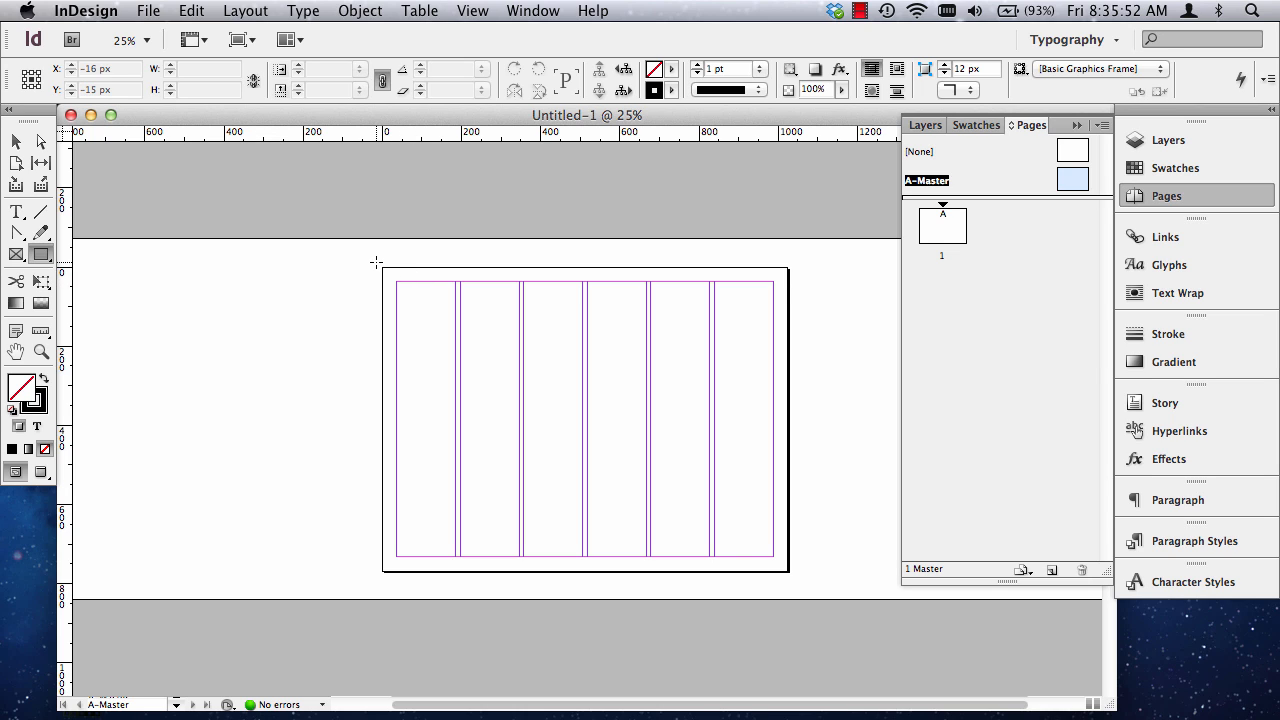
{"action": "left_click", "coordinate": [41, 351]}
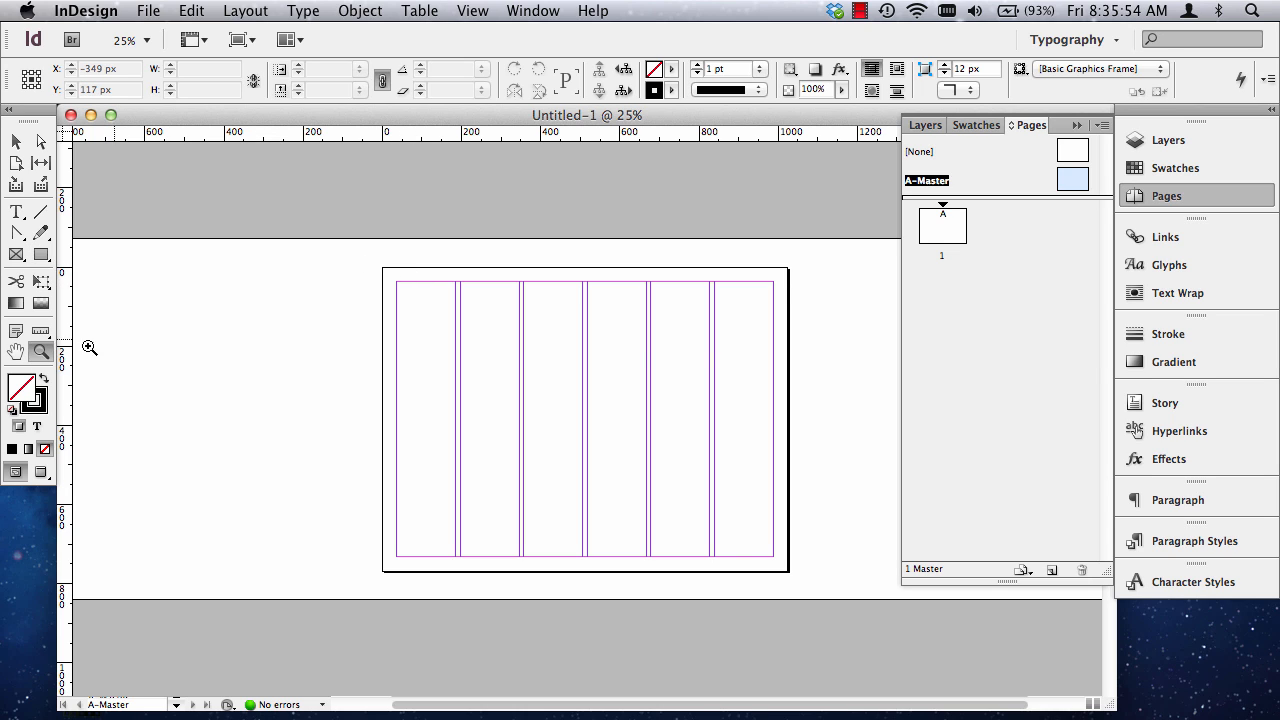
{"action": "left_click_drag", "start_coordinate": [376, 263], "coordinate": [832, 600]}
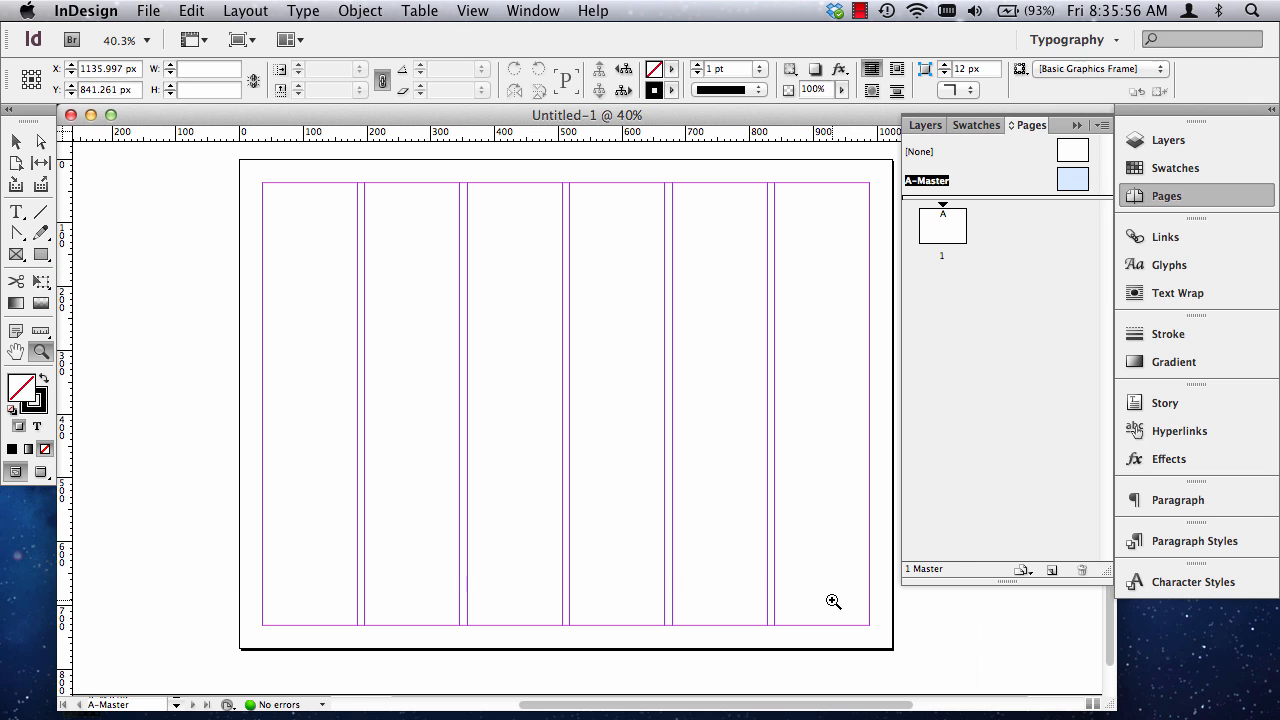
{"action": "left_click", "coordinate": [41, 254]}
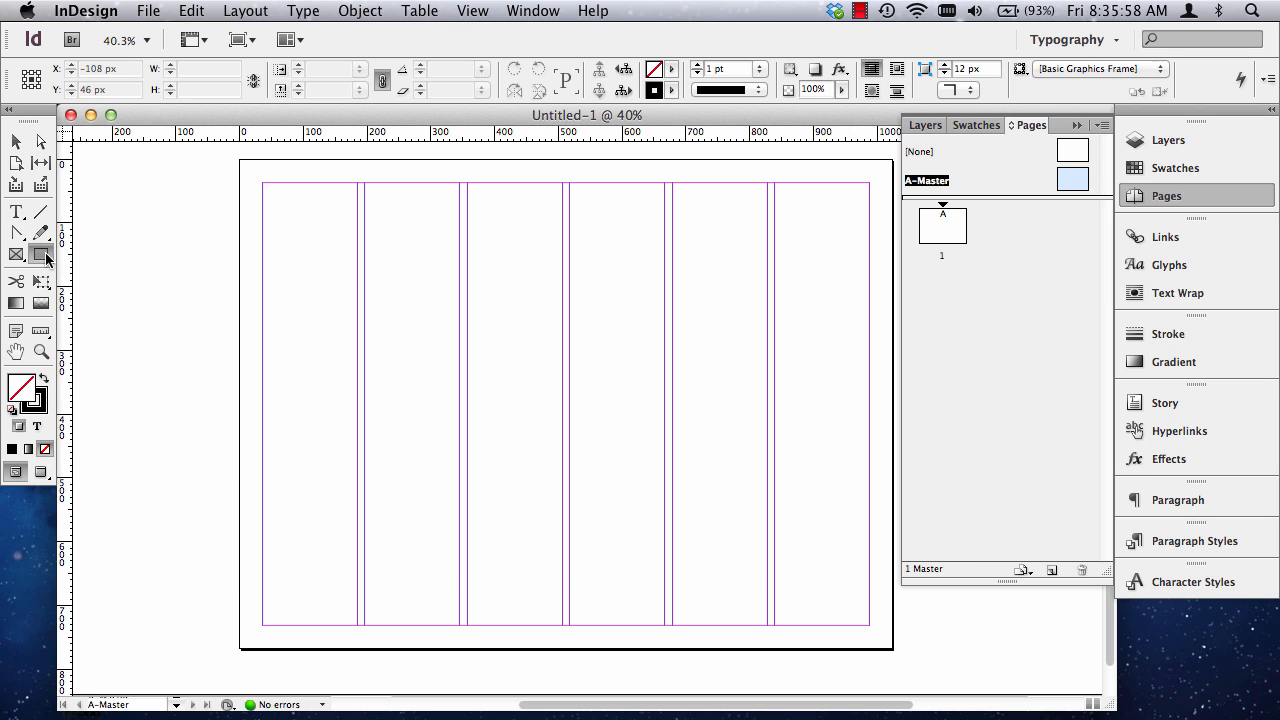
{"action": "left_click_drag", "start_coordinate": [240, 160], "coordinate": [892, 650]}
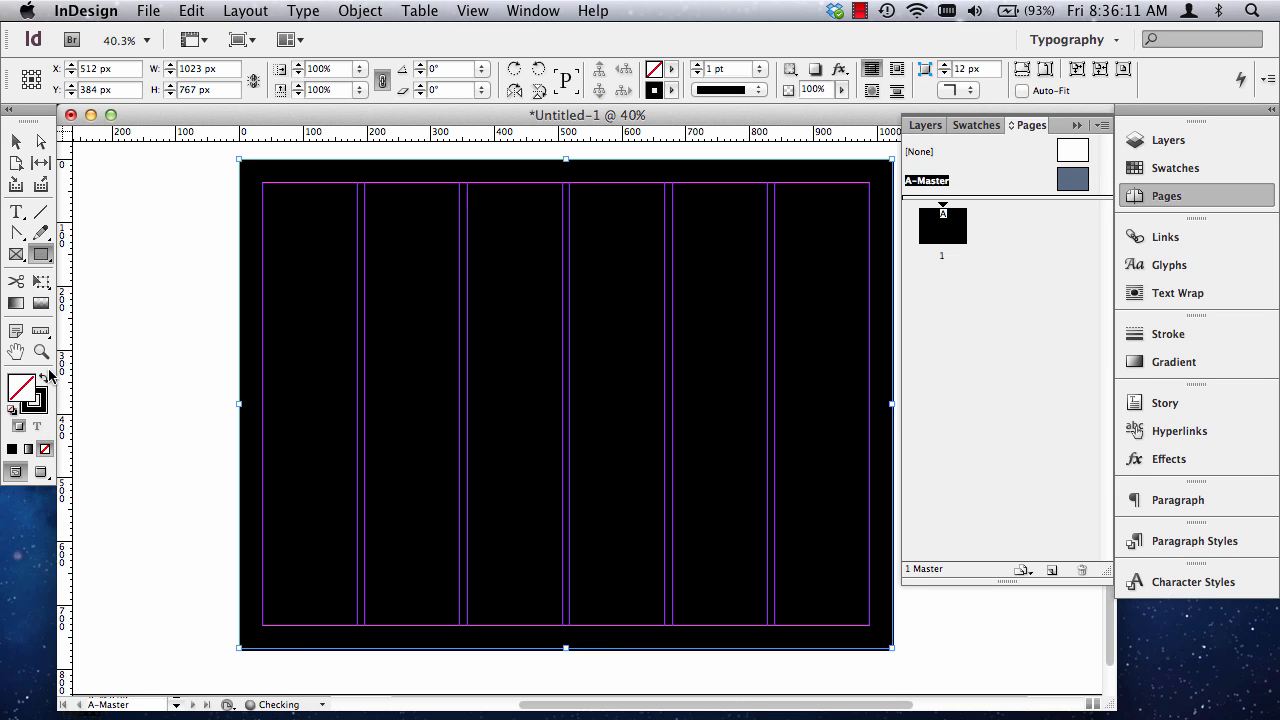
Swap the rectangle's fill and stroke to give it a black fill without an outline, and set the fill tint to 85%.
{"action": "left_click", "coordinate": [46, 379]}
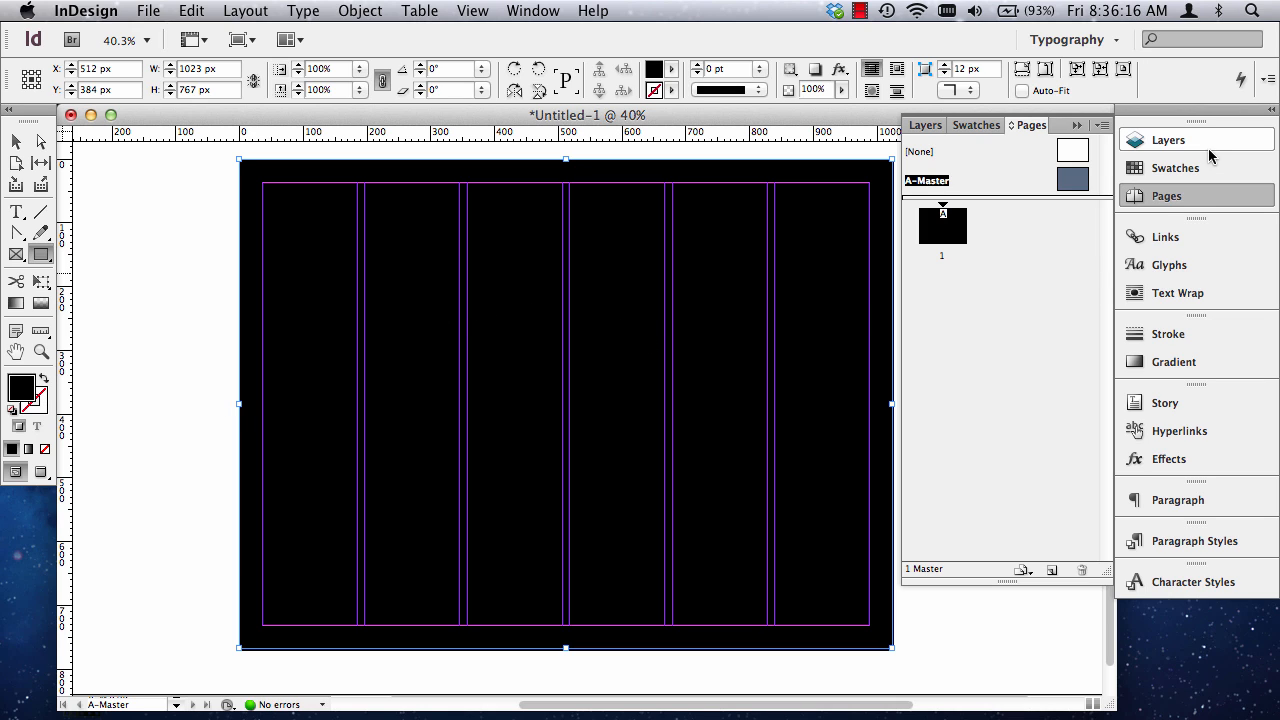
{"action": "left_click", "coordinate": [1163, 173]}
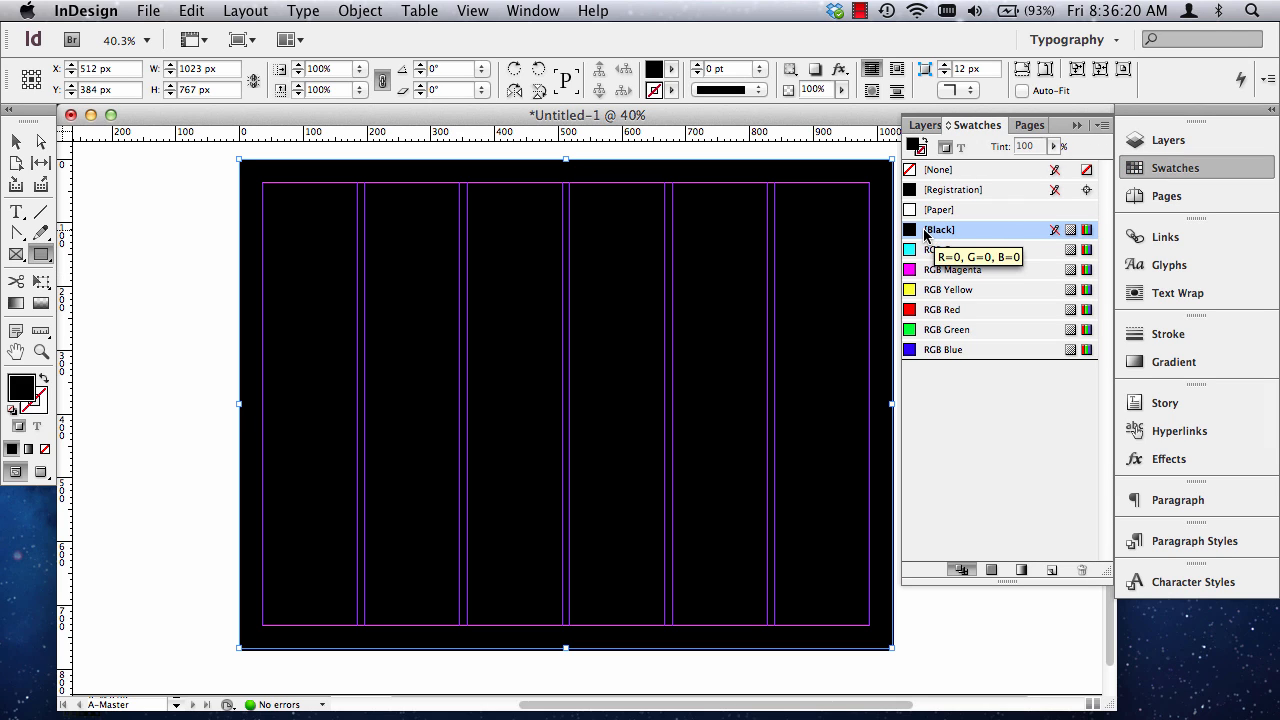
{"action": "left_click", "coordinate": [1007, 148]}
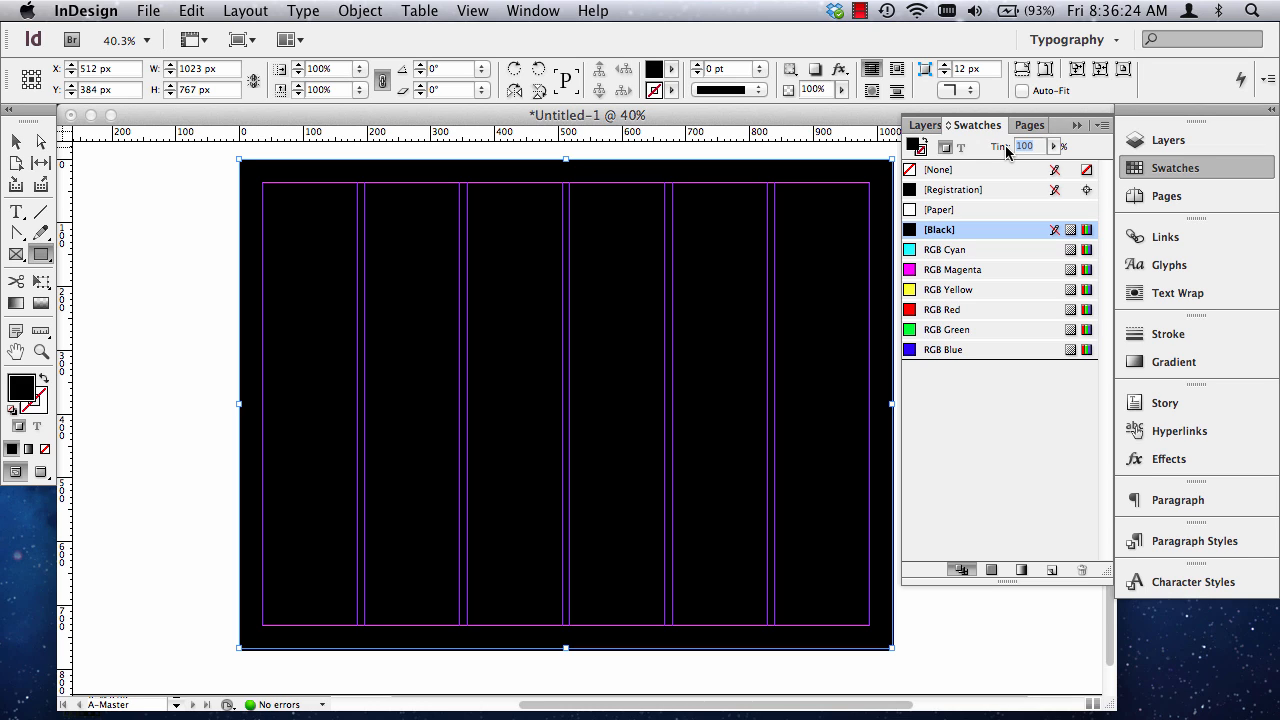
{"action": "type", "text": "85"}
{"action": "key", "text": "Return"}
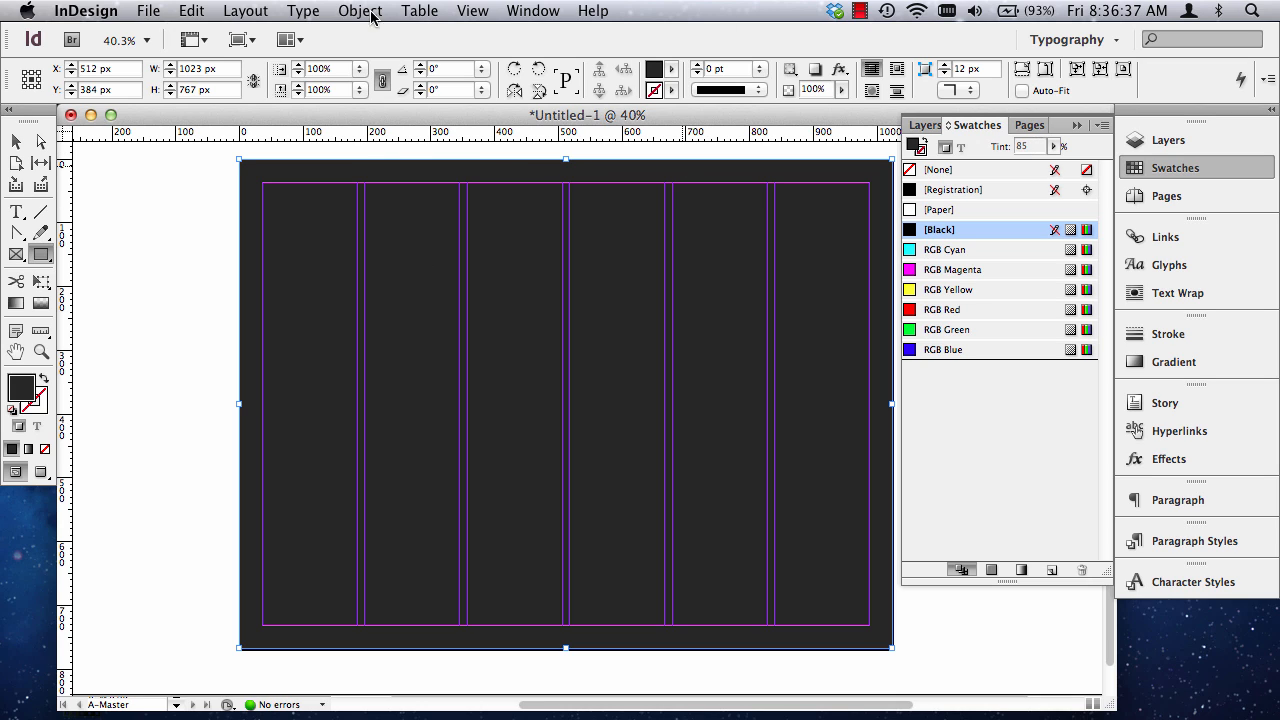
{"action": "left_click", "coordinate": [16, 142]}
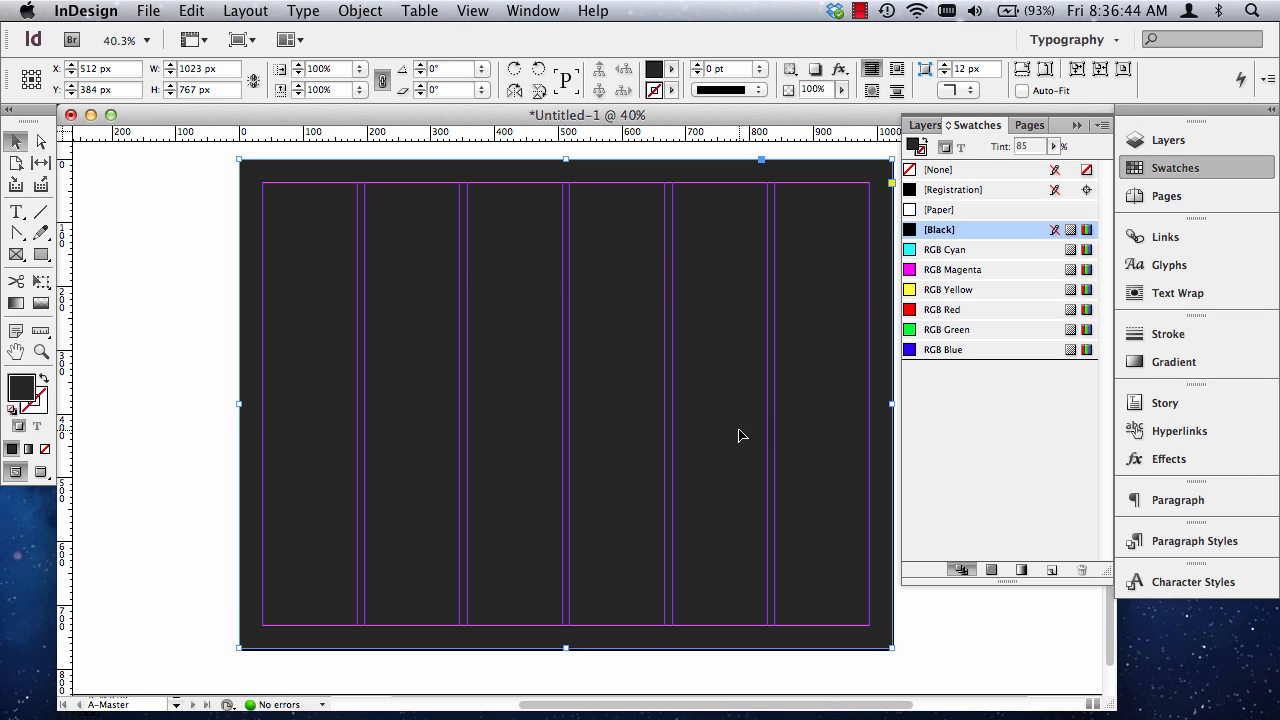
Deselect the background rectangle and draw a shallow text frame across the first column, resting on the bottom margin of A-Master.
{"action": "left_click", "coordinate": [1035, 126]}
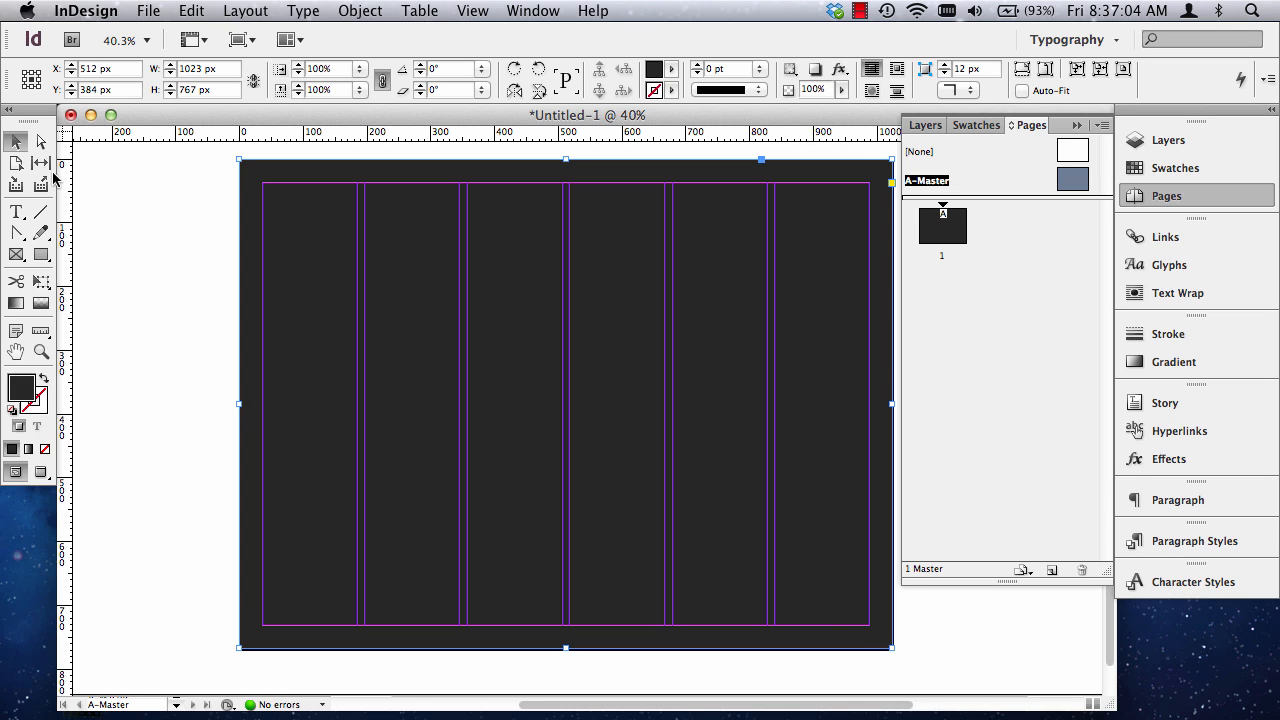
{"action": "left_click", "coordinate": [15, 213]}
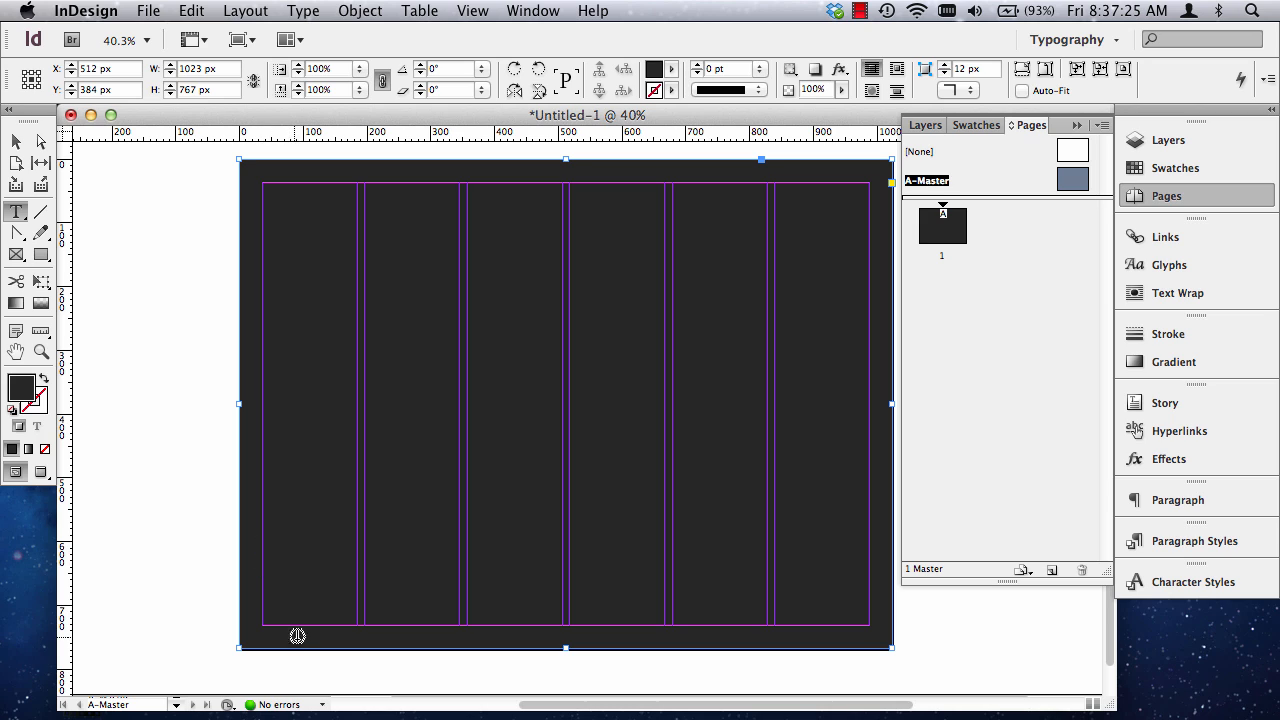
{"action": "left_click", "coordinate": [40, 331]}
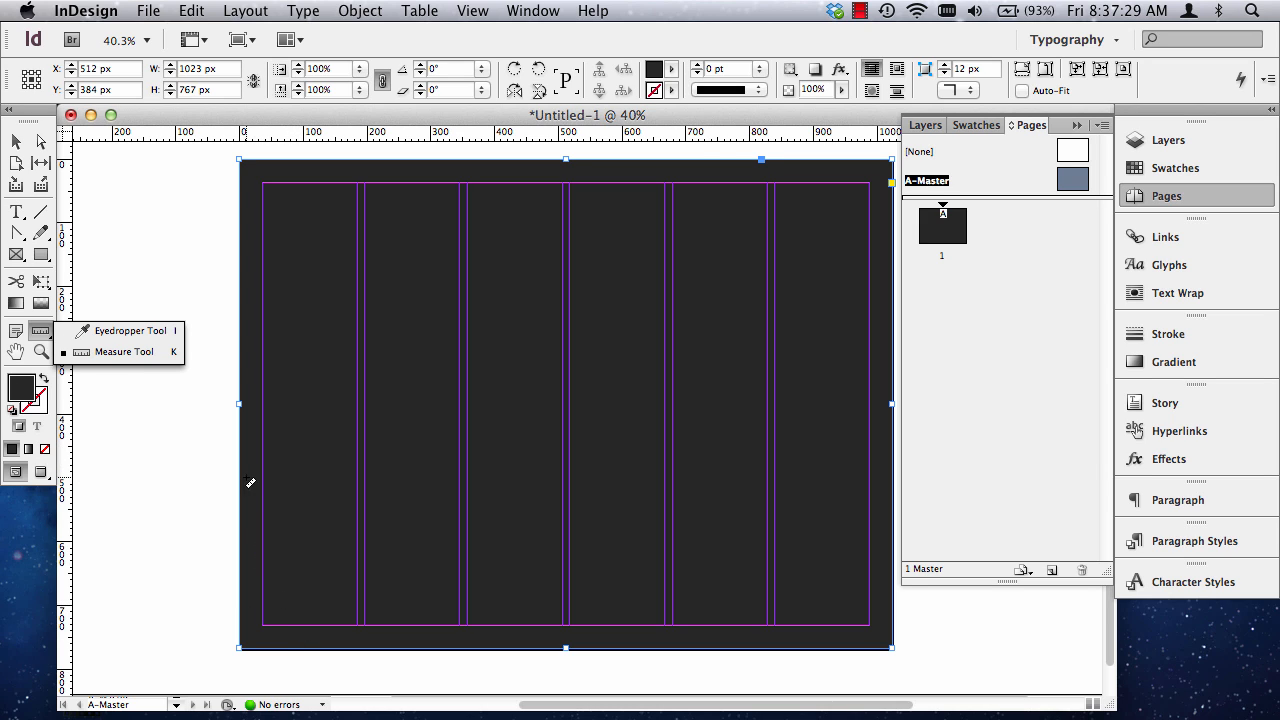
{"action": "left_click", "coordinate": [41, 351]}
{"action": "left_click_drag", "start_coordinate": [222, 670], "coordinate": [766, 563]}
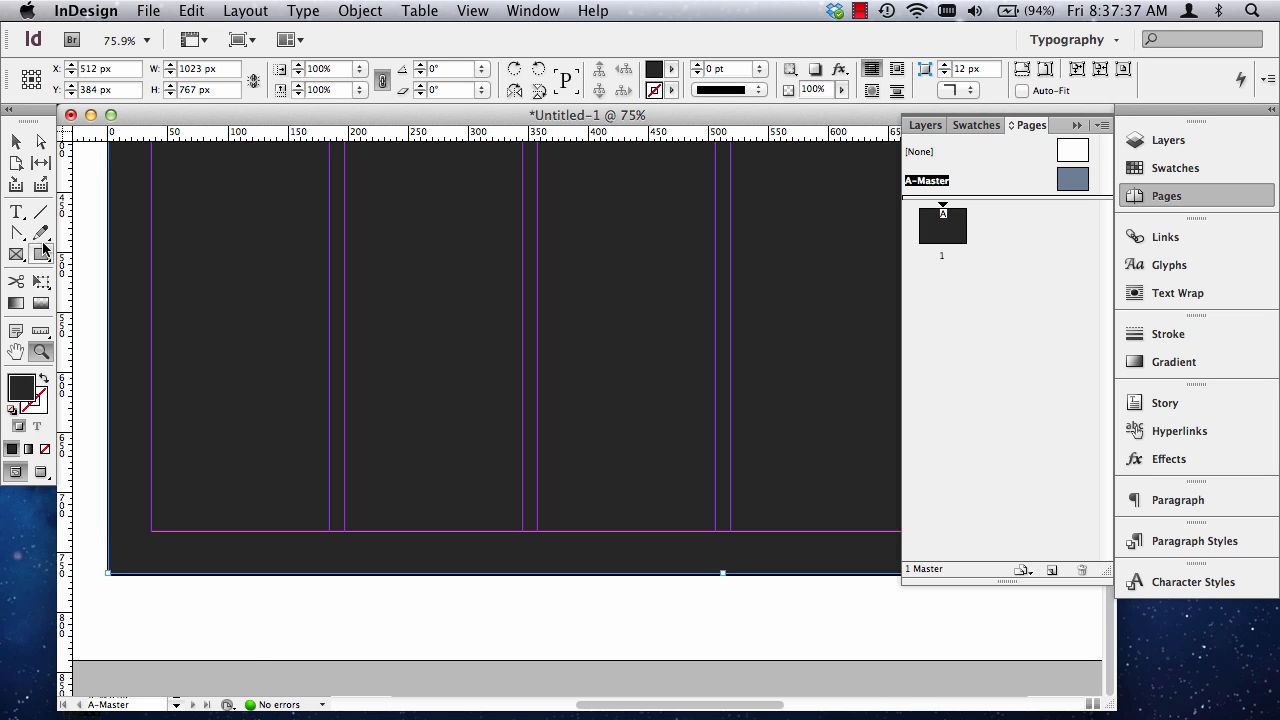
{"action": "left_click", "coordinate": [16, 212]}
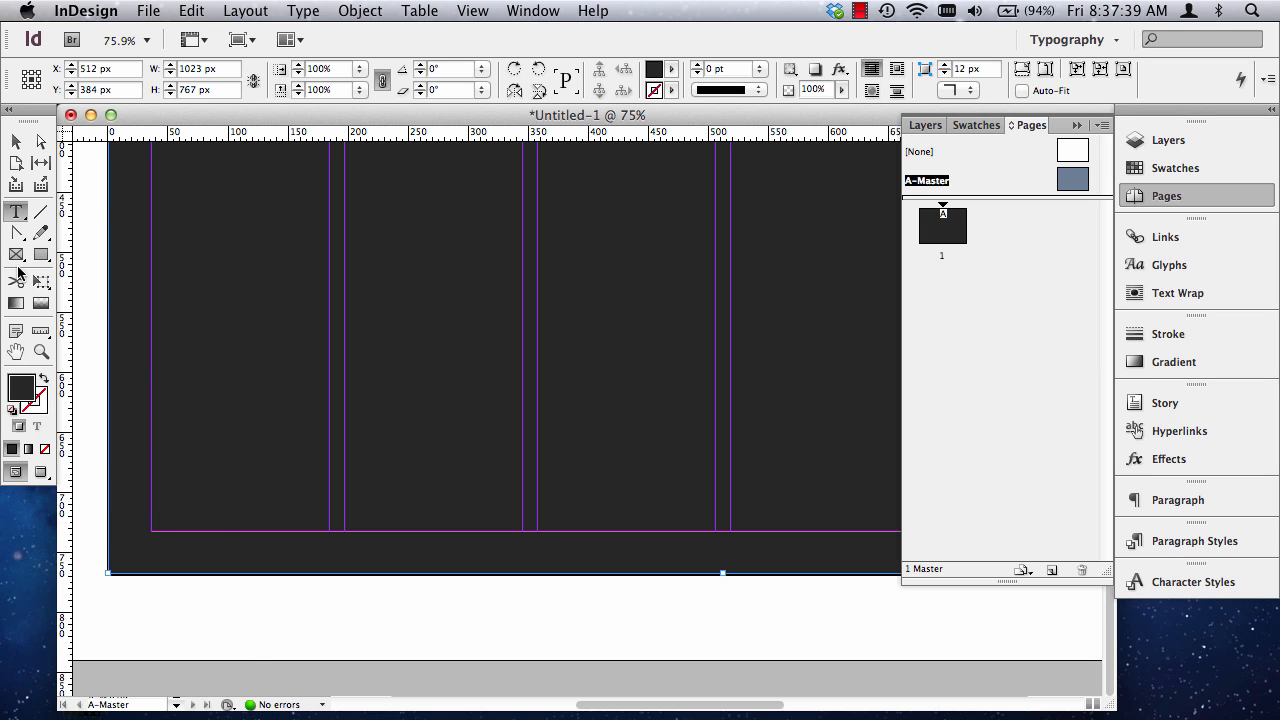
{"action": "left_click", "coordinate": [16, 141]}
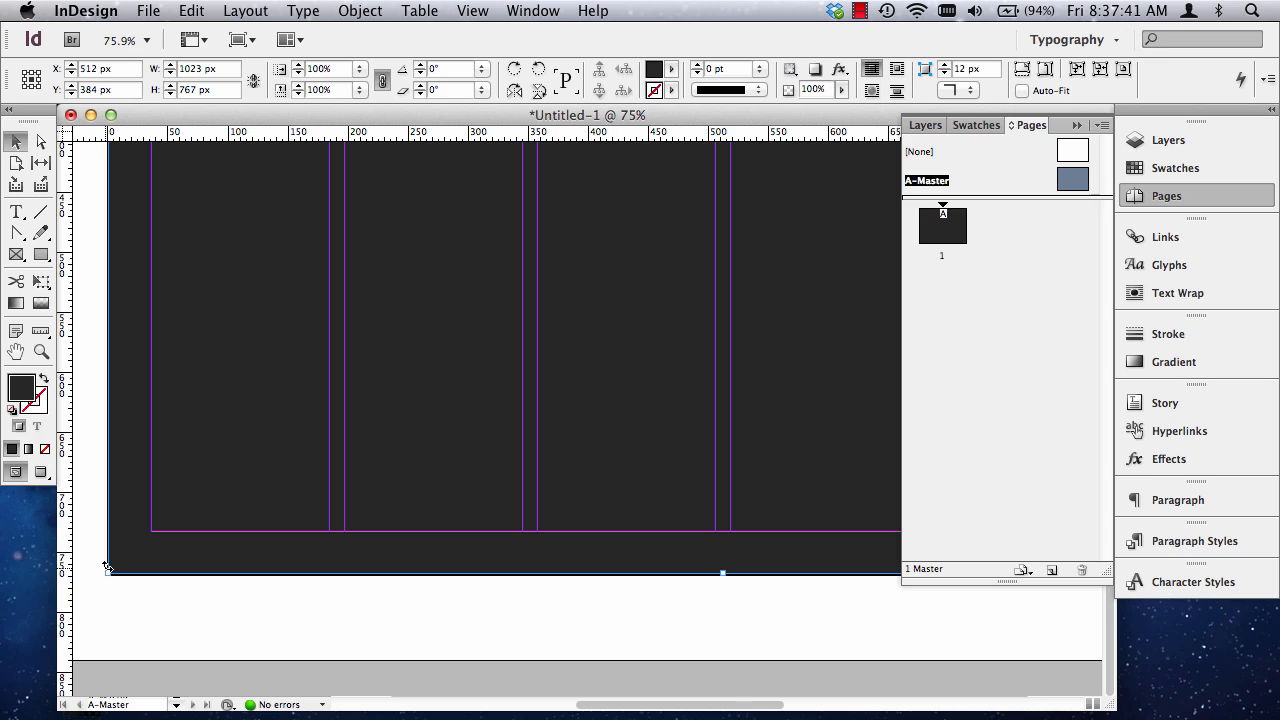
{"action": "left_click", "coordinate": [118, 603]}
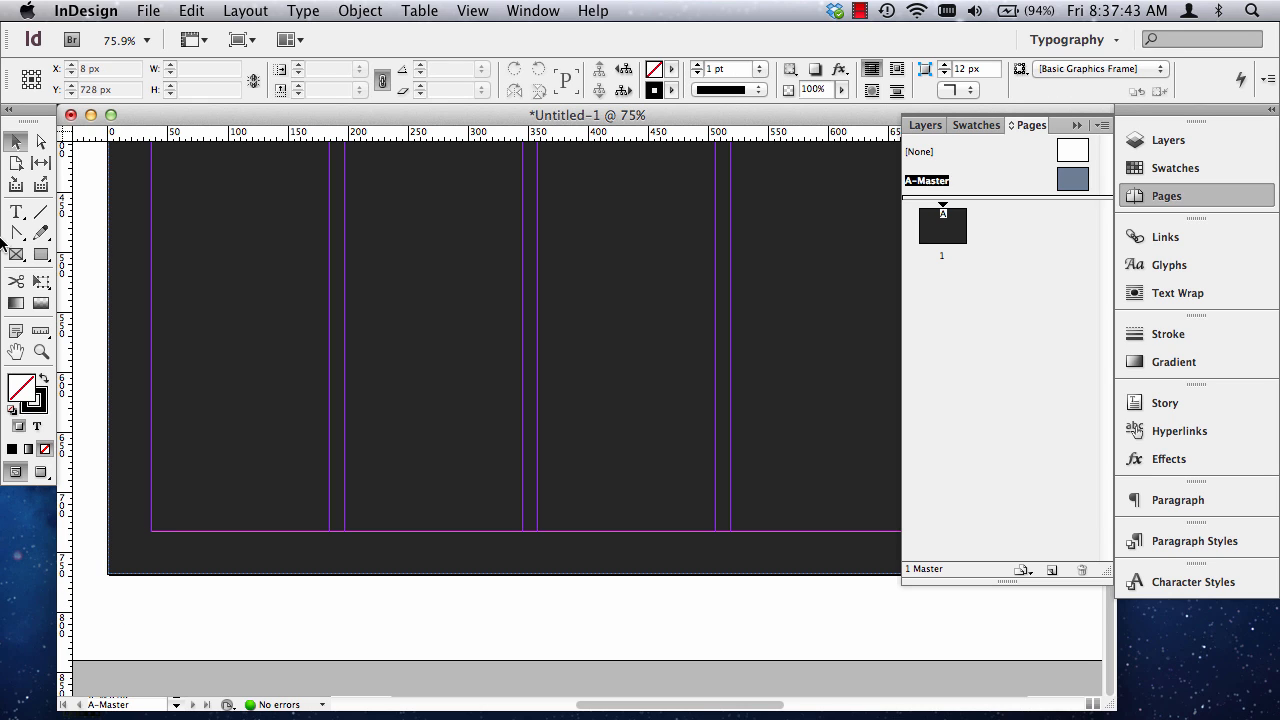
{"action": "left_click", "coordinate": [16, 212]}
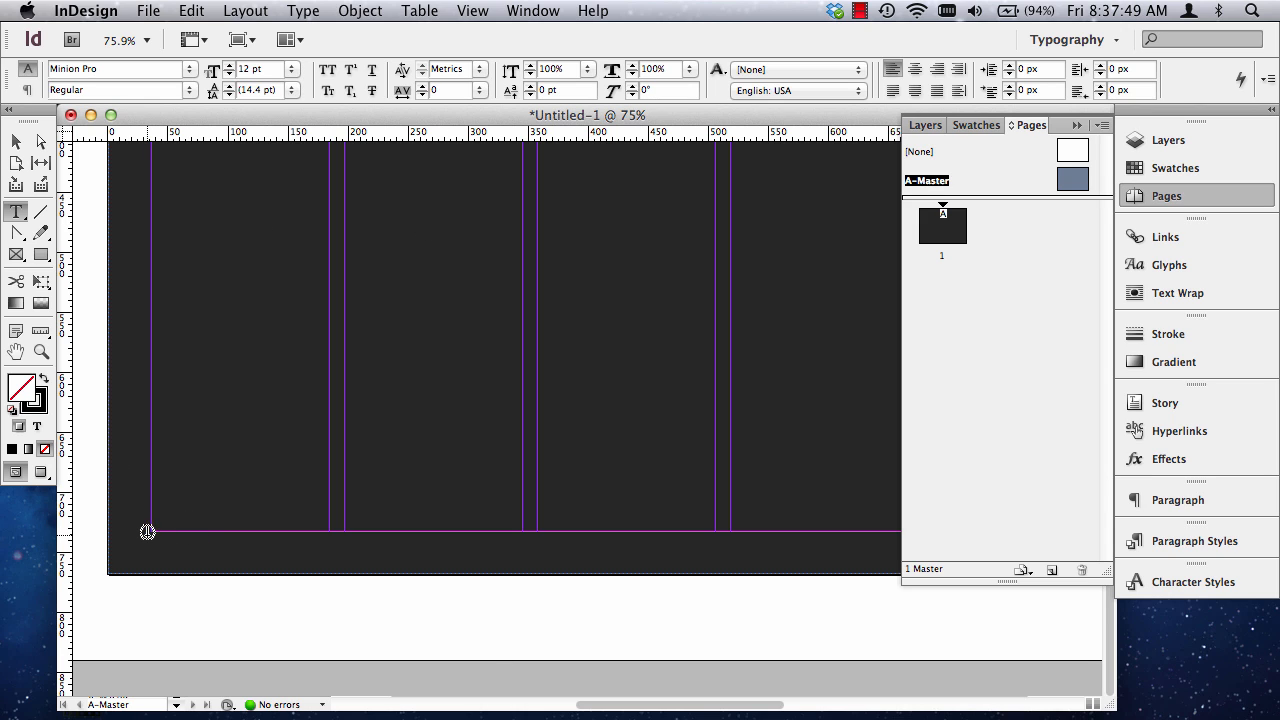
{"action": "left_click_drag", "start_coordinate": [151, 531], "coordinate": [330, 486]}
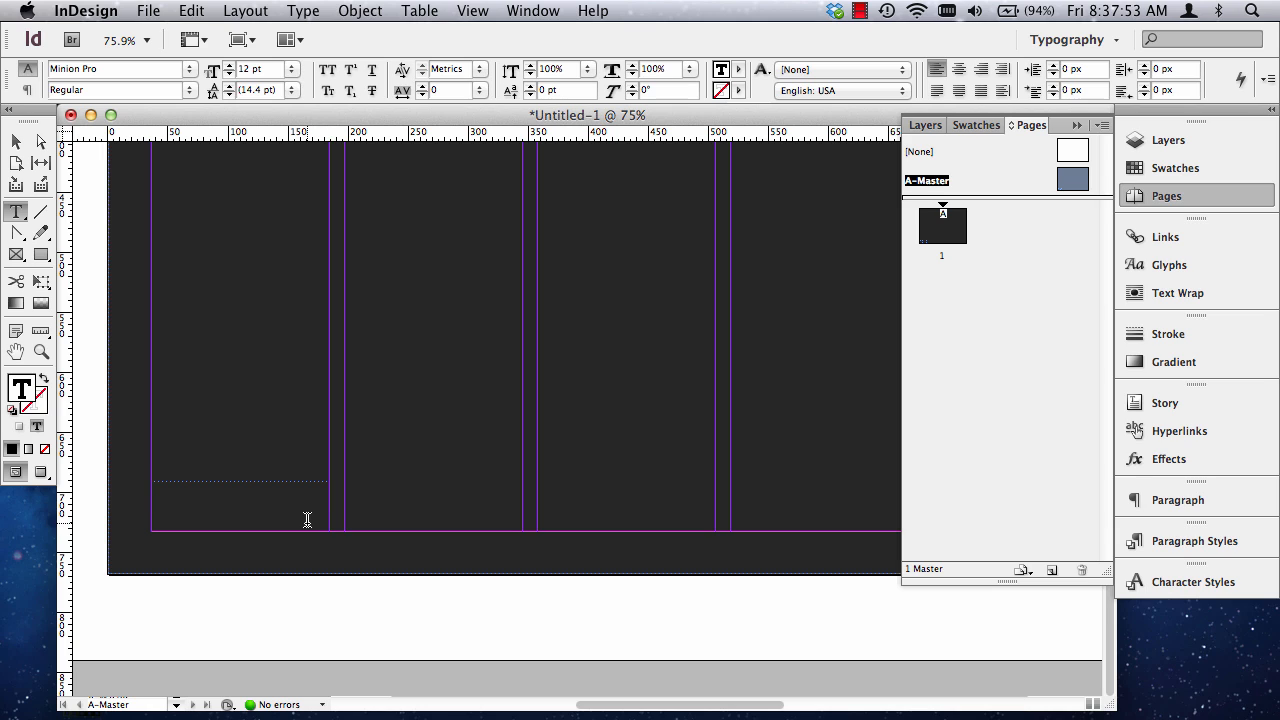
Enter PREVIOUS in the text frame and colour the word with the [Paper] swatch.
{"action": "type", "text": "PRE"}
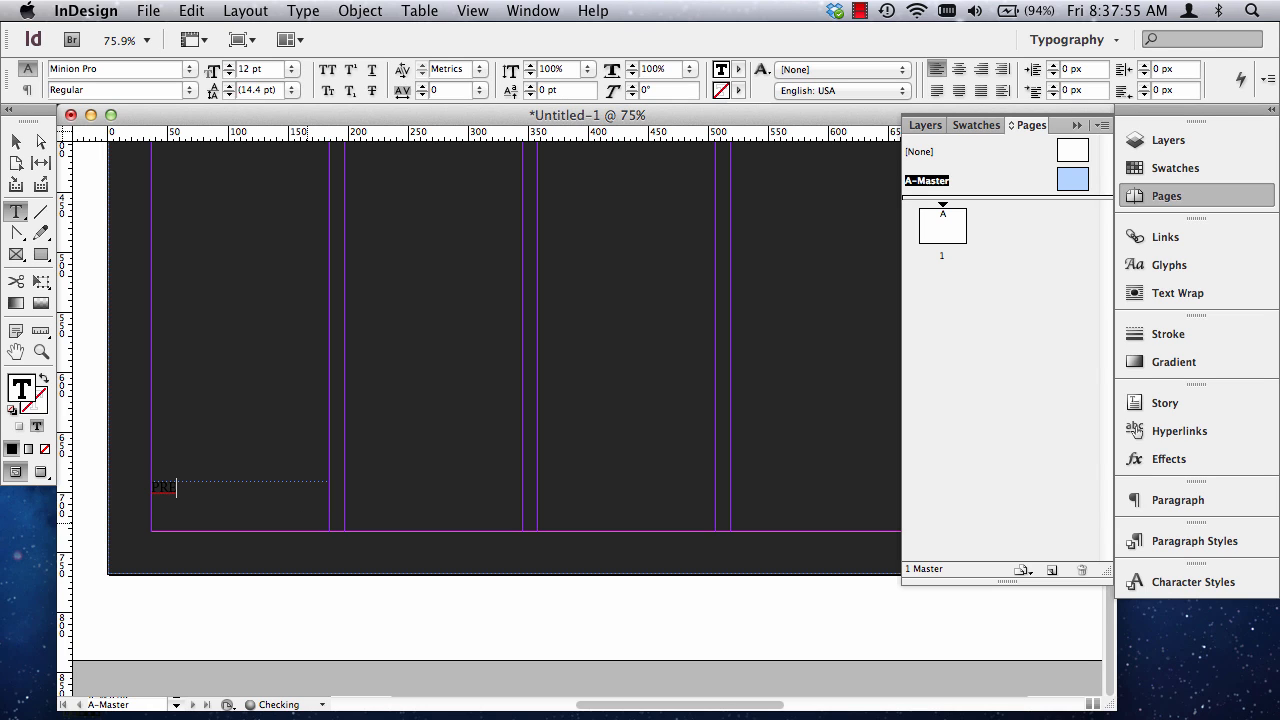
{"action": "type", "text": "VIOUS"}
{"action": "left_click_drag", "start_coordinate": [237, 490], "coordinate": [155, 488]}
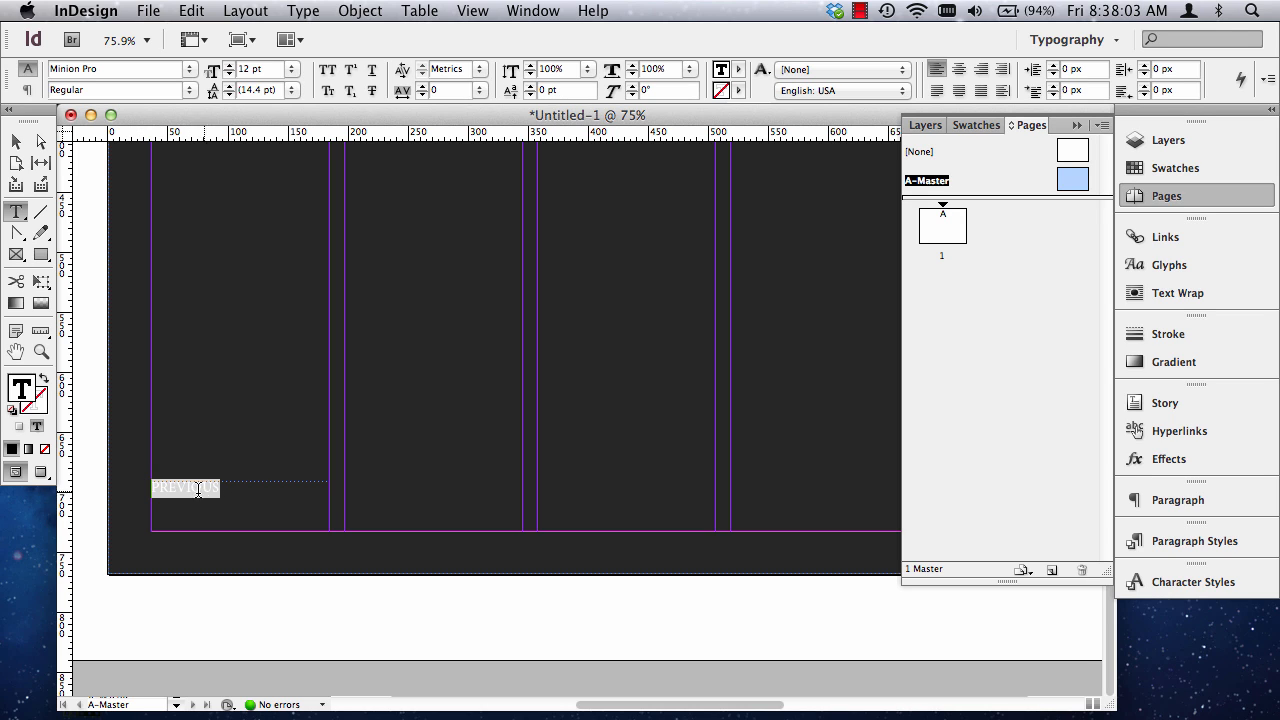
{"action": "left_click", "coordinate": [1153, 167]}
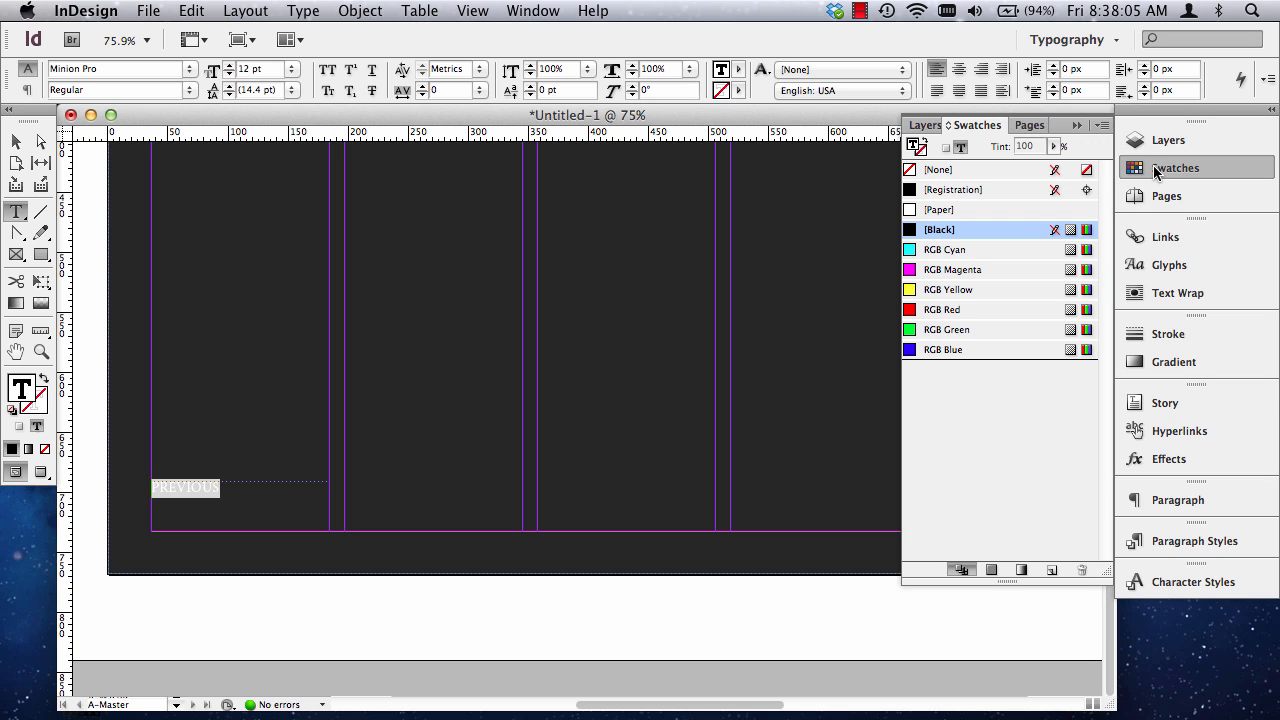
{"action": "left_click", "coordinate": [947, 211]}
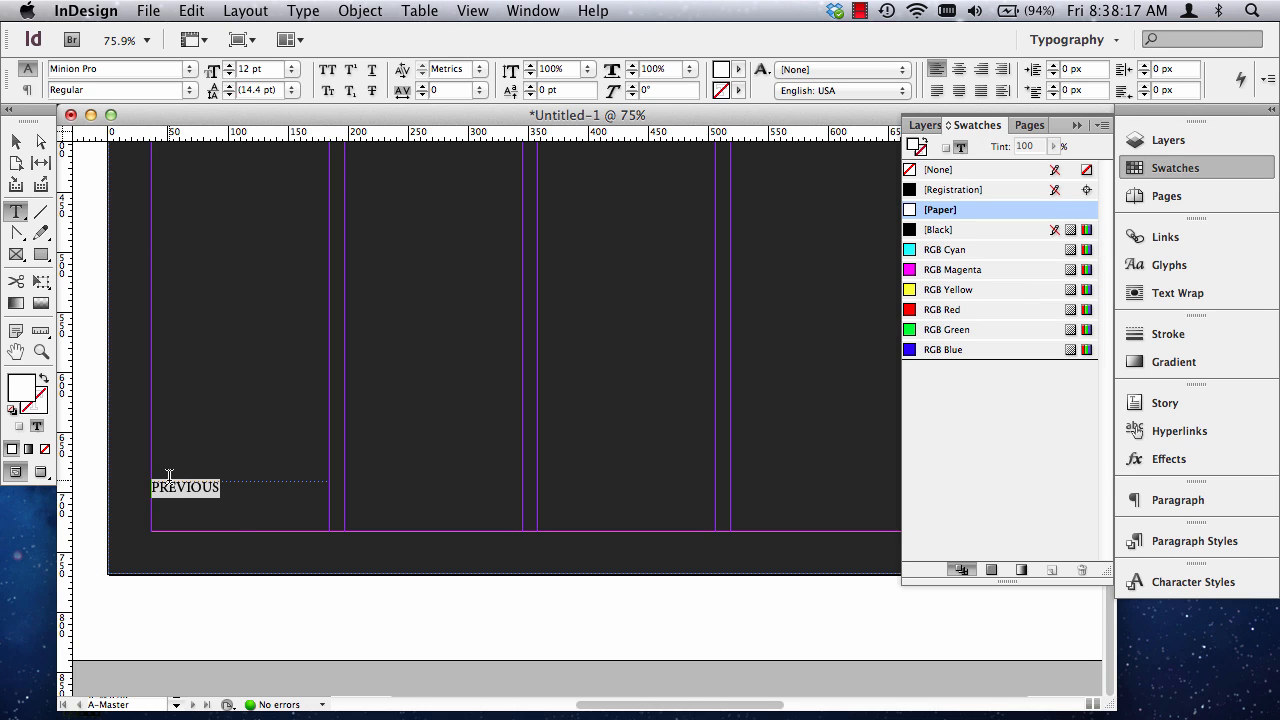
Enlarge the selected word PREVIOUS to 22 pt, trying smaller and larger sizes along the way.
{"action": "key", "text": "super+shift+period"}
{"action": "key", "text": "super+shift+period"}
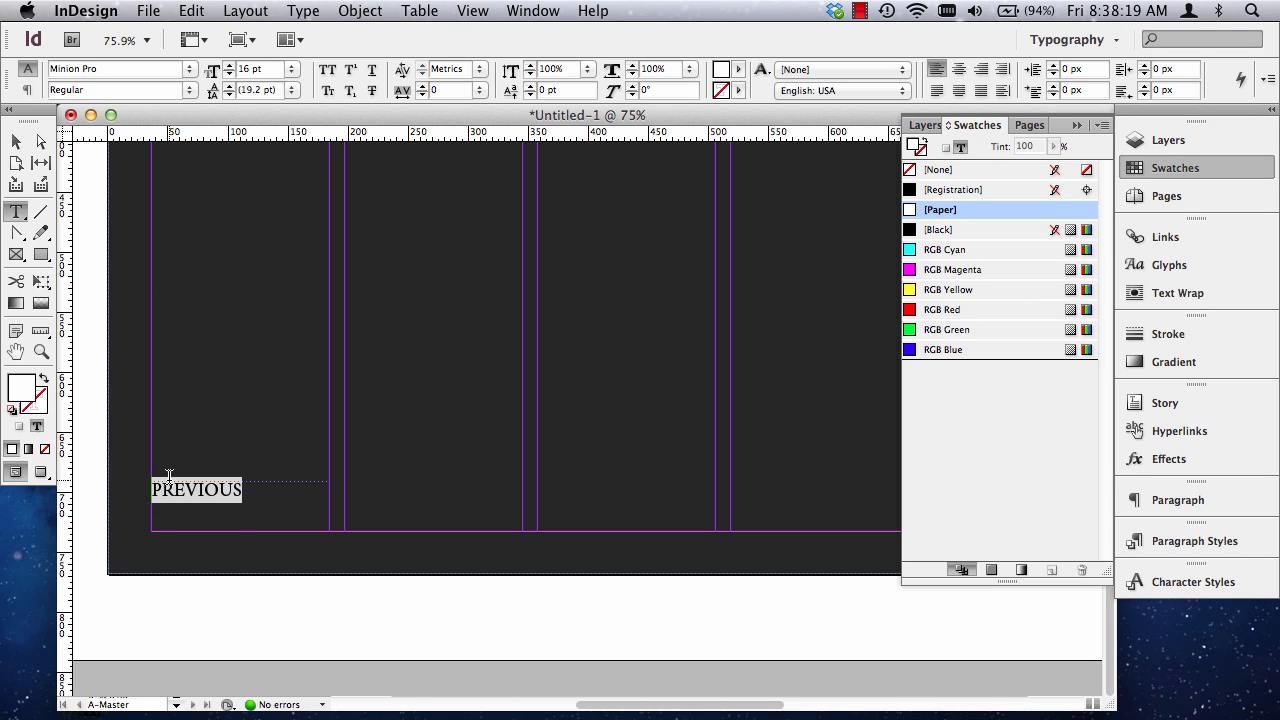
{"action": "key", "text": "super"}
{"action": "key", "text": "super"}
{"action": "key", "text": "super+shift+period"}
{"action": "key", "text": "super+shift+period"}
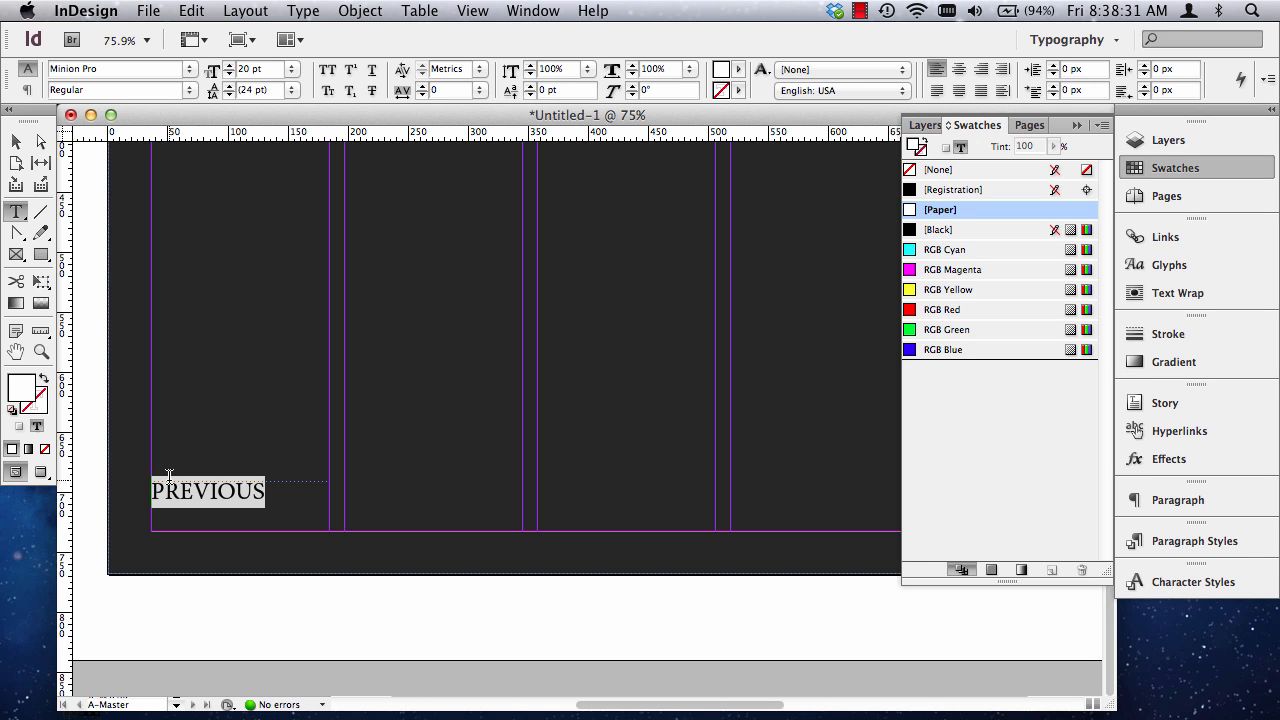
{"action": "key", "text": "super+shift+comma"}
{"action": "key", "text": "super+shift+comma"}
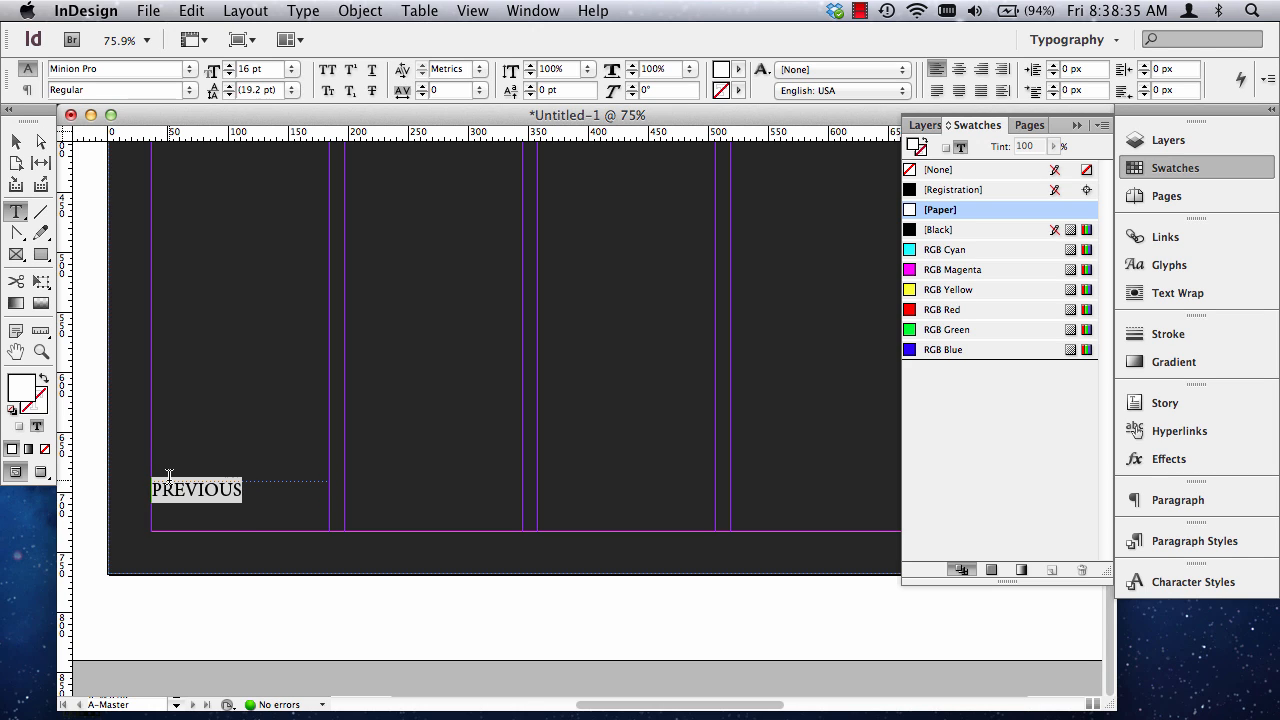
{"action": "key", "text": "super+shift+period"}
{"action": "key", "text": "super+shift+period"}
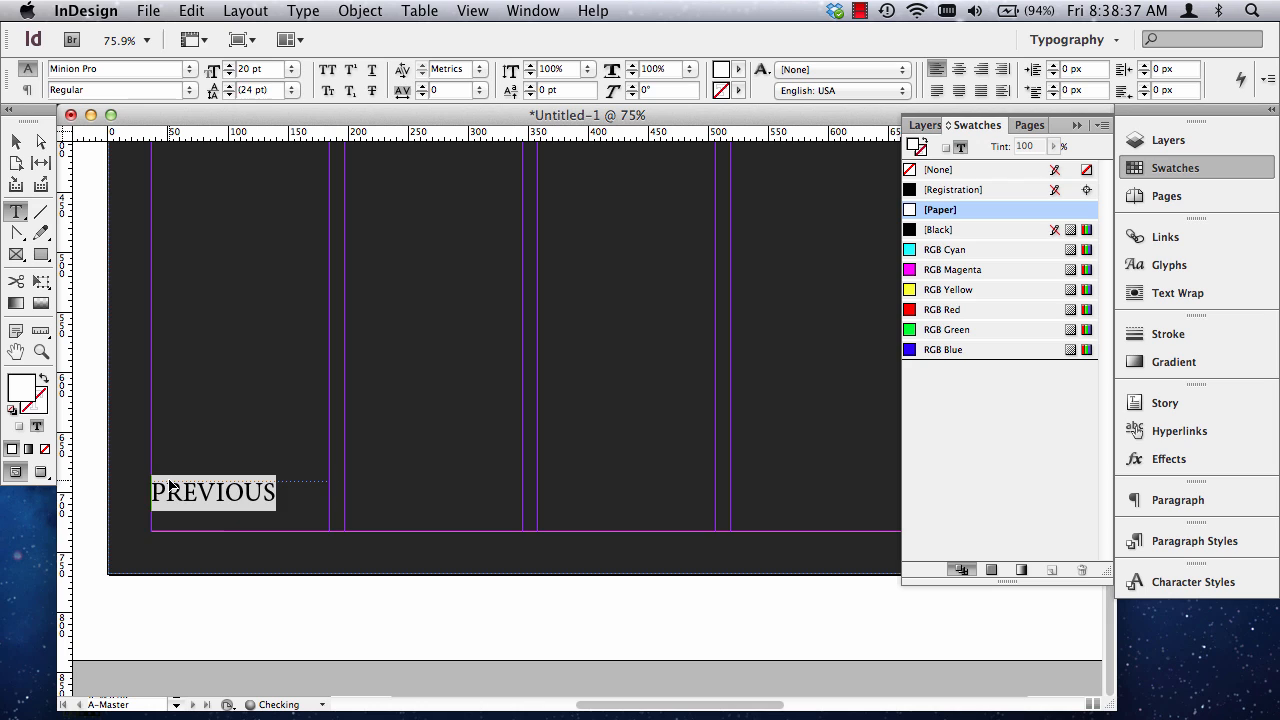
{"action": "key", "text": "super+shift+period"}
{"action": "key", "text": "super+shift+comma"}
{"action": "key", "text": "super+shift+comma"}
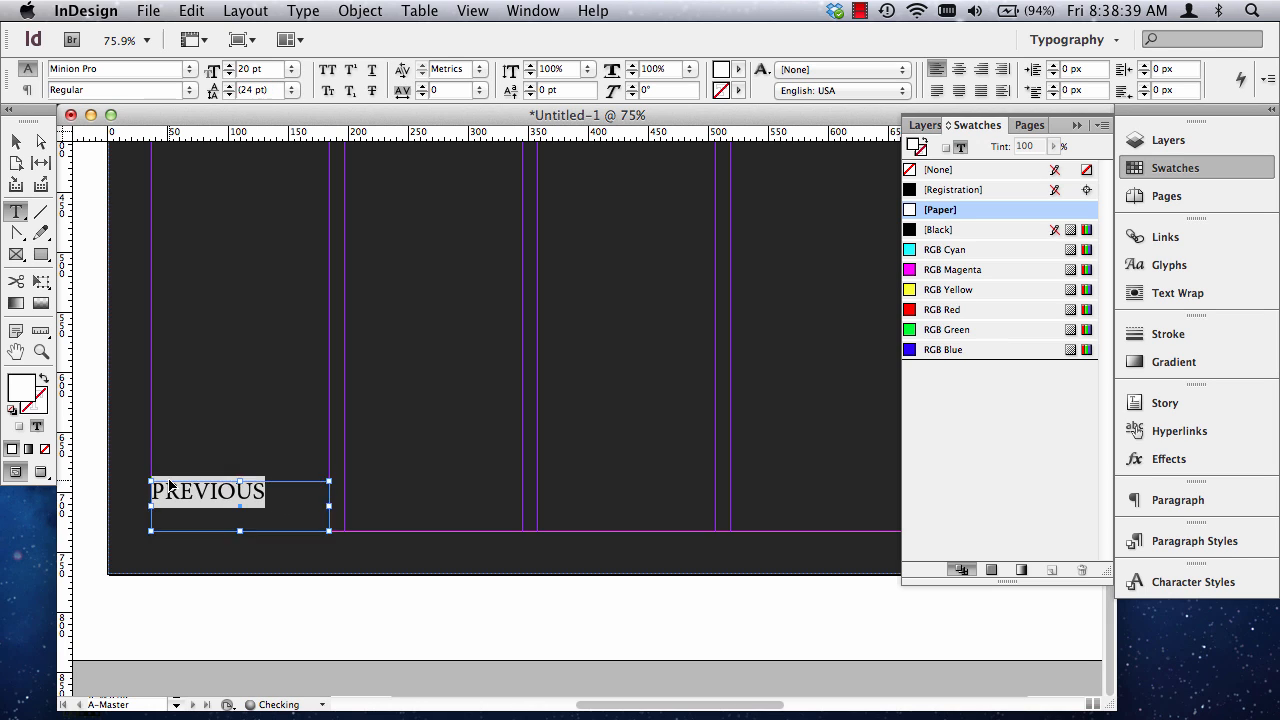
{"action": "key", "text": "super+shift+period"}
{"action": "key", "text": "super+shift+comma"}
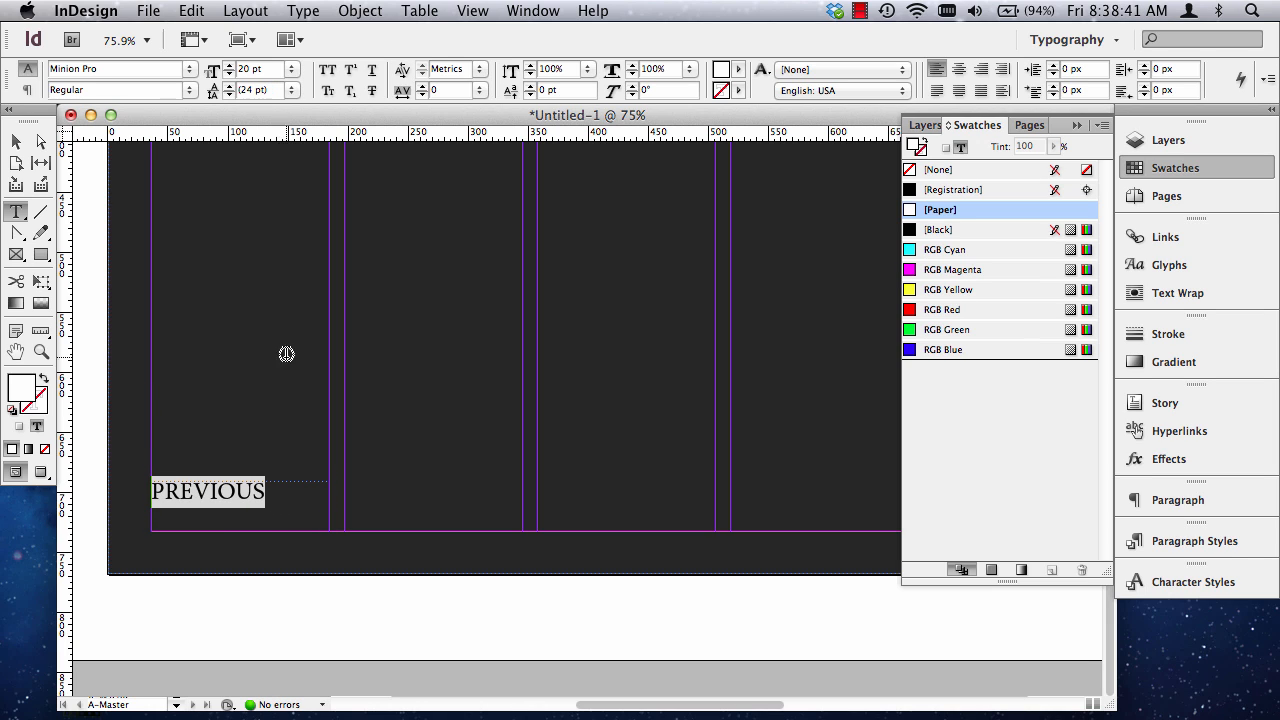
{"action": "key", "text": "super+shift+period"}
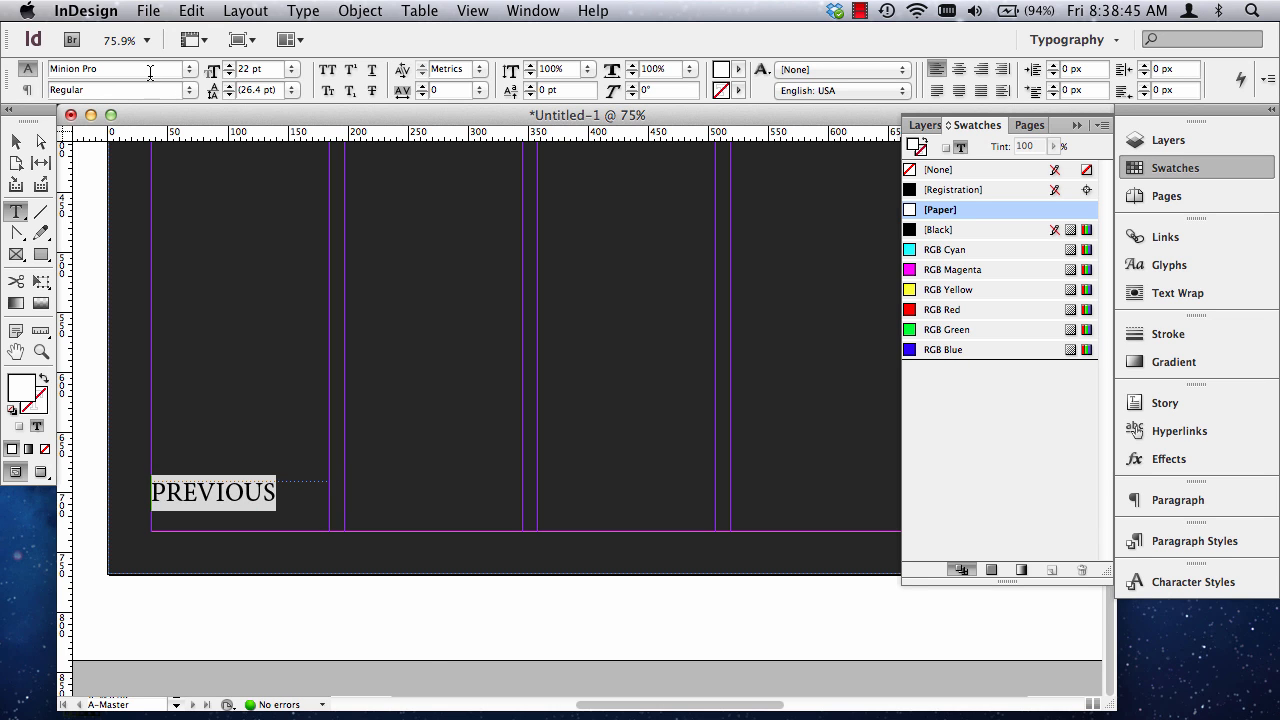
Set the word PREVIOUS in Futura Std Extra Bold Condensed and centre it horizontally in its frame.
{"action": "left_click", "coordinate": [191, 70]}
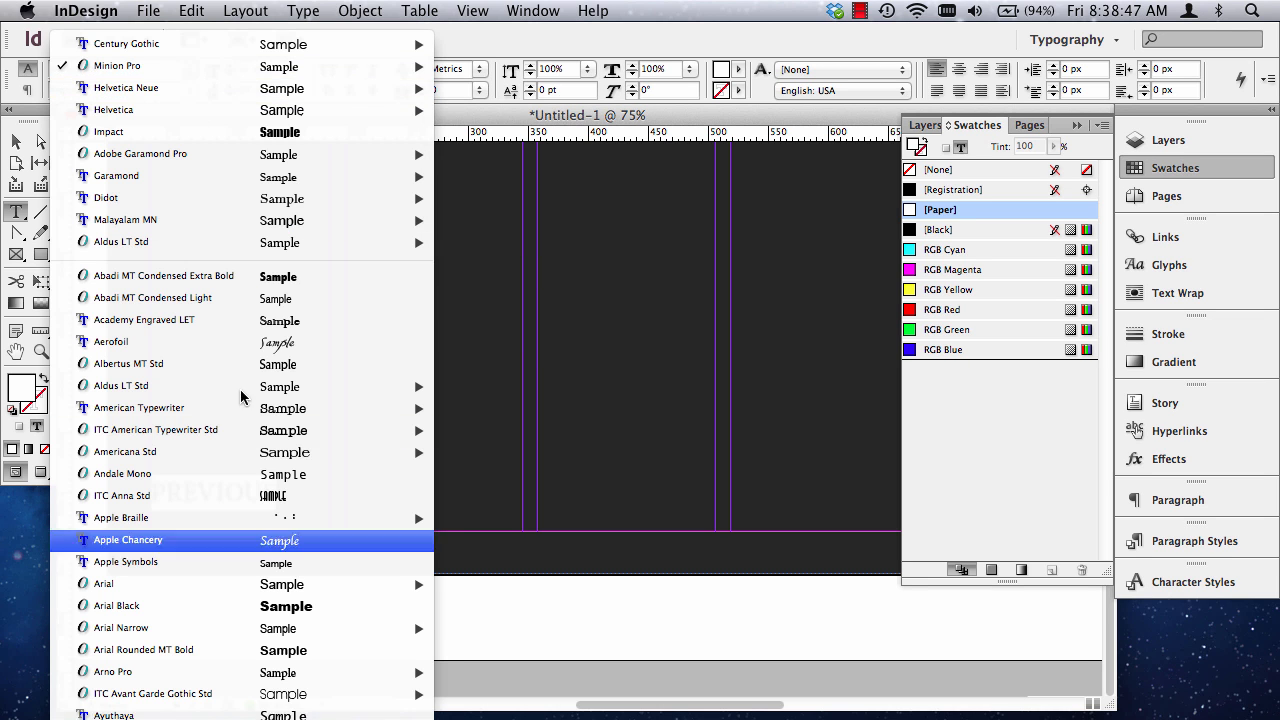
{"action": "scroll", "coordinate": [270, 535], "scroll_direction": "down", "scroll_amount": 5}
{"action": "scroll", "coordinate": [271, 215], "scroll_direction": "down", "scroll_amount": 20}
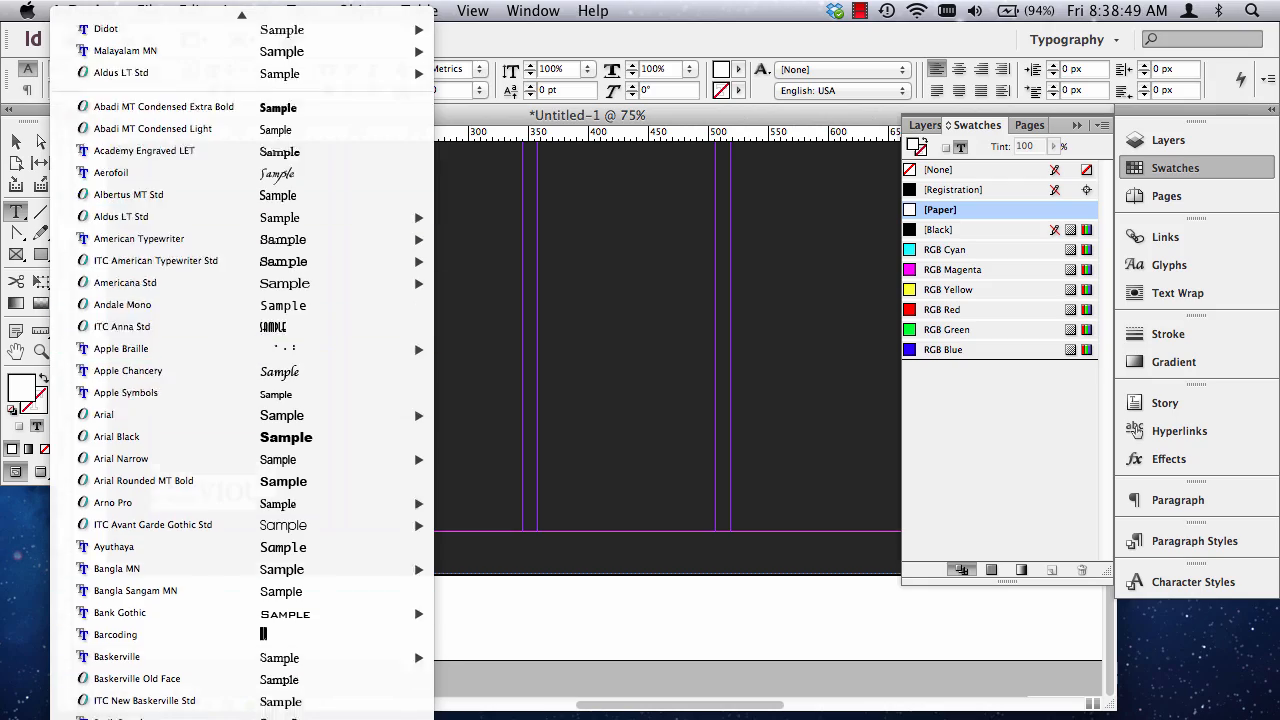
{"action": "scroll", "coordinate": [243, 517], "scroll_direction": "down", "scroll_amount": 15}
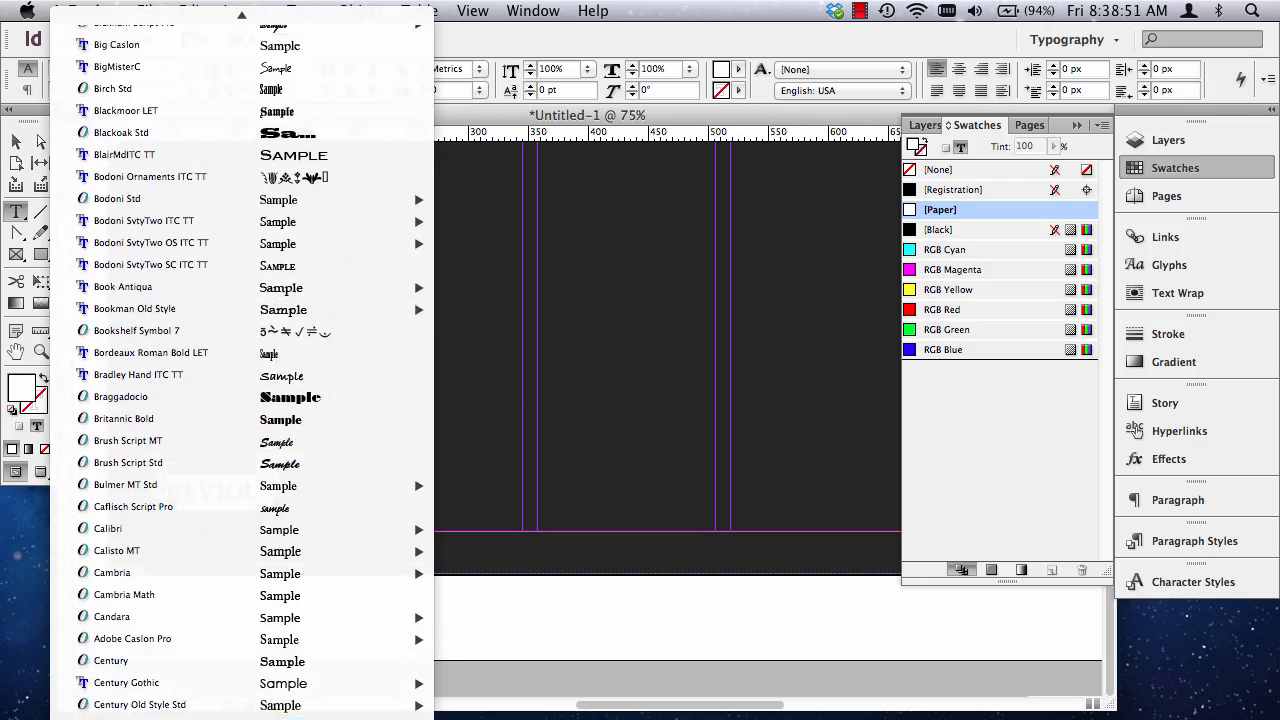
{"action": "scroll", "coordinate": [270, 526], "scroll_direction": "down", "scroll_amount": 20}
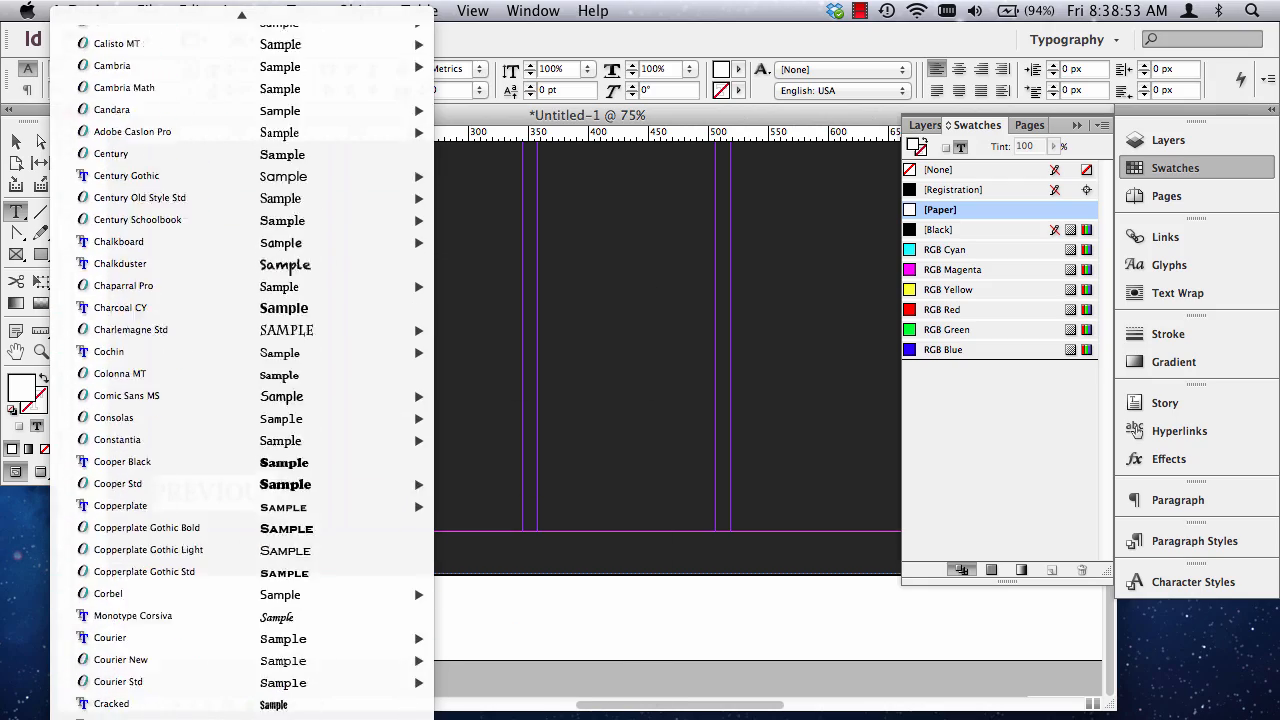
{"action": "scroll", "coordinate": [268, 355], "scroll_direction": "down", "scroll_amount": 12}
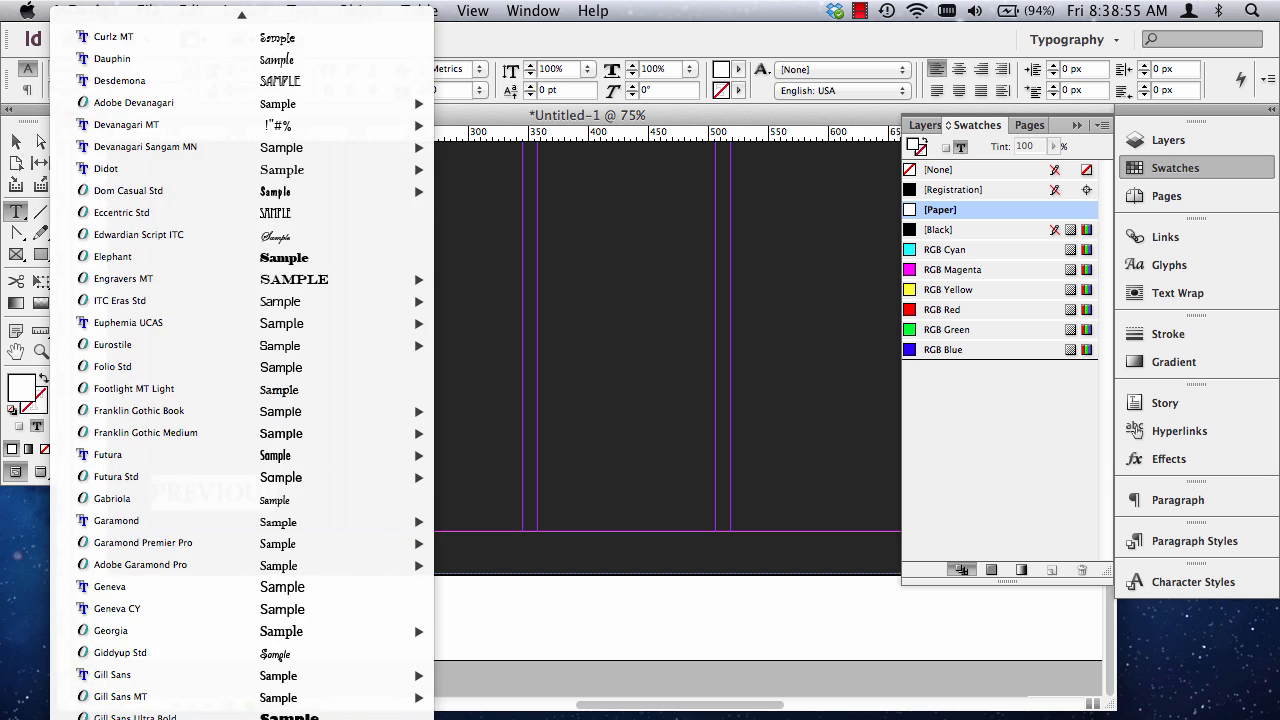
{"action": "mouse_move", "coordinate": [268, 355]}
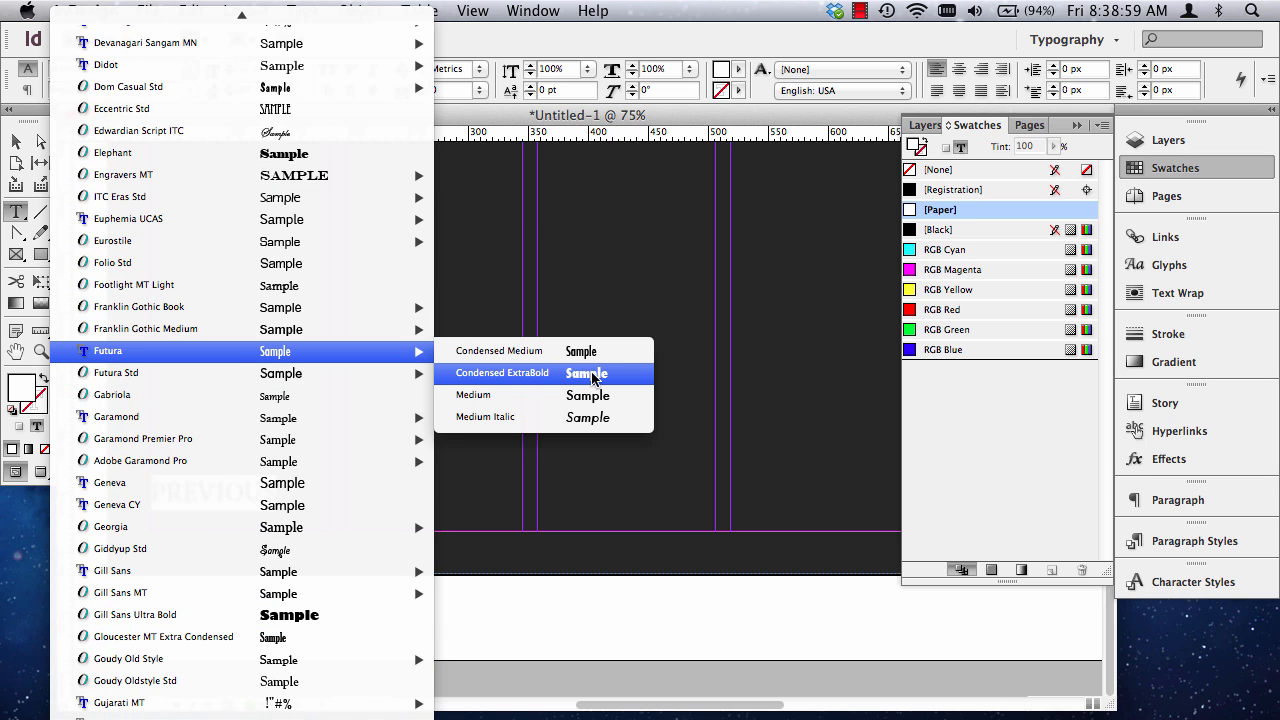
{"action": "mouse_move", "coordinate": [422, 380]}
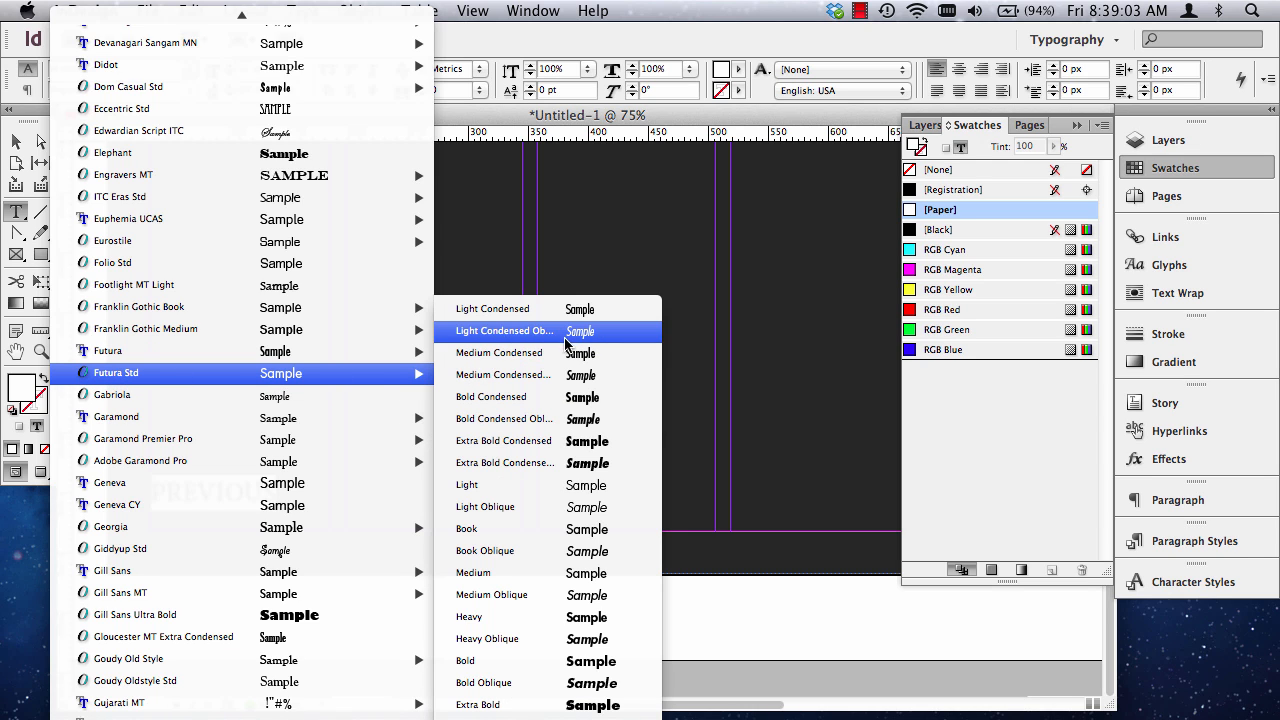
{"action": "left_click", "coordinate": [575, 447]}
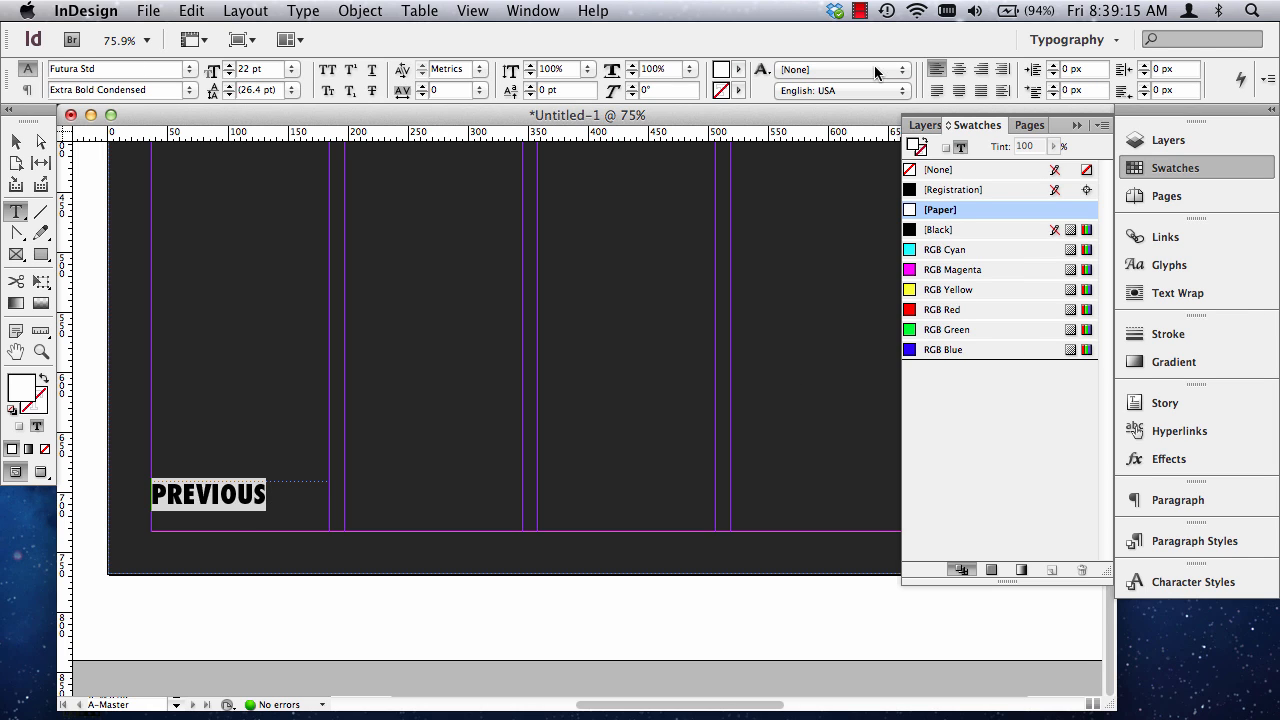
{"action": "left_click", "coordinate": [959, 70]}
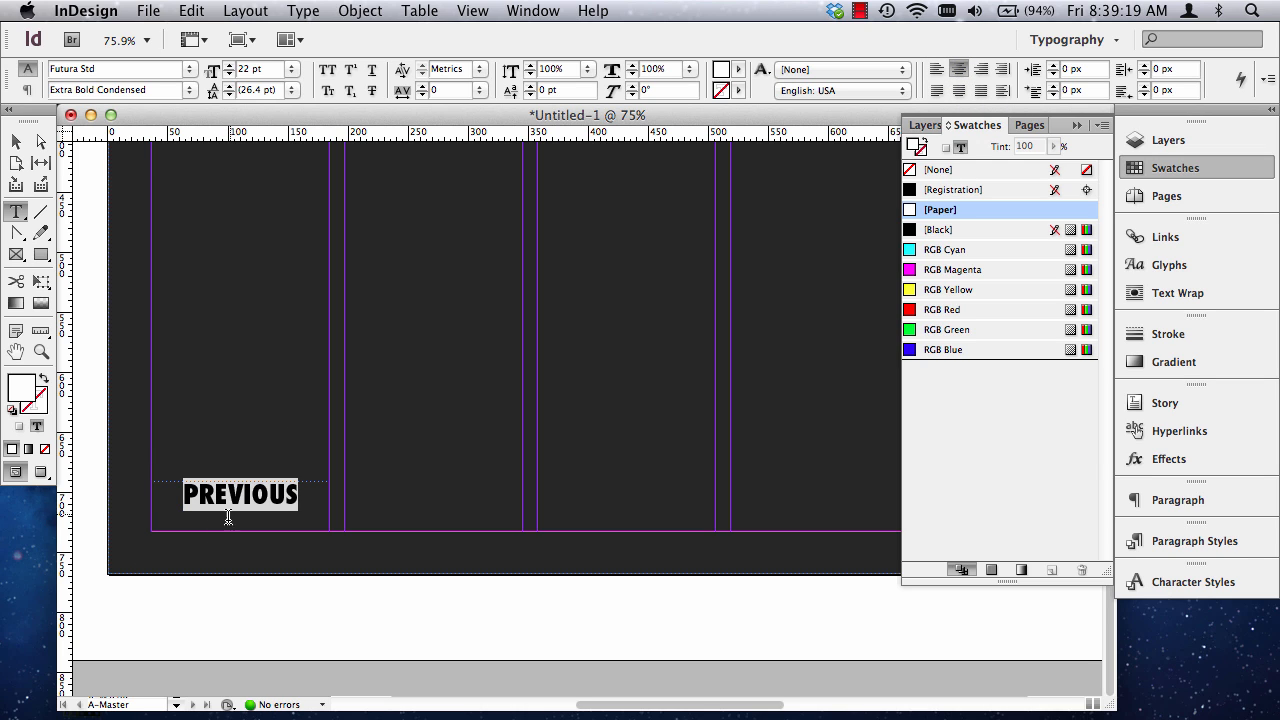
Select the PREVIOUS text frame as an object and give it a 1 pt stroke.
{"action": "left_click", "coordinate": [16, 143]}
{"action": "key", "text": "slash"}
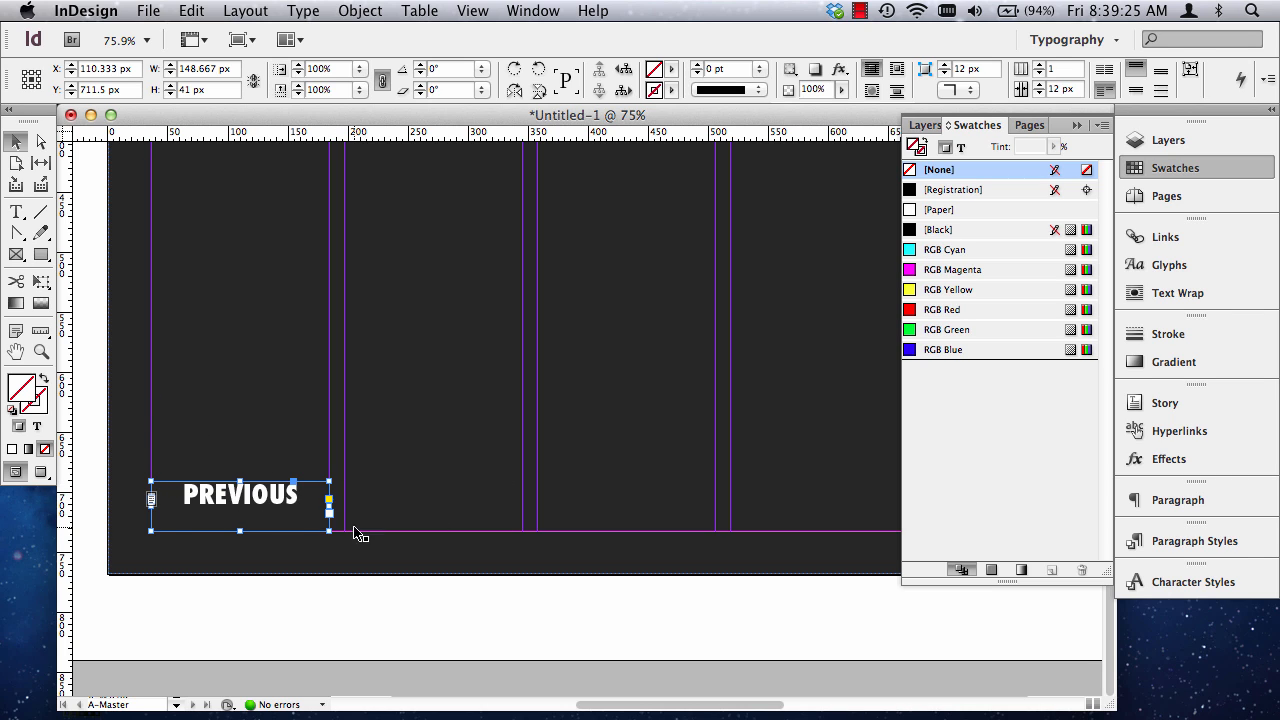
{"action": "left_click", "coordinate": [1162, 336]}
{"action": "left_click", "coordinate": [1021, 343]}
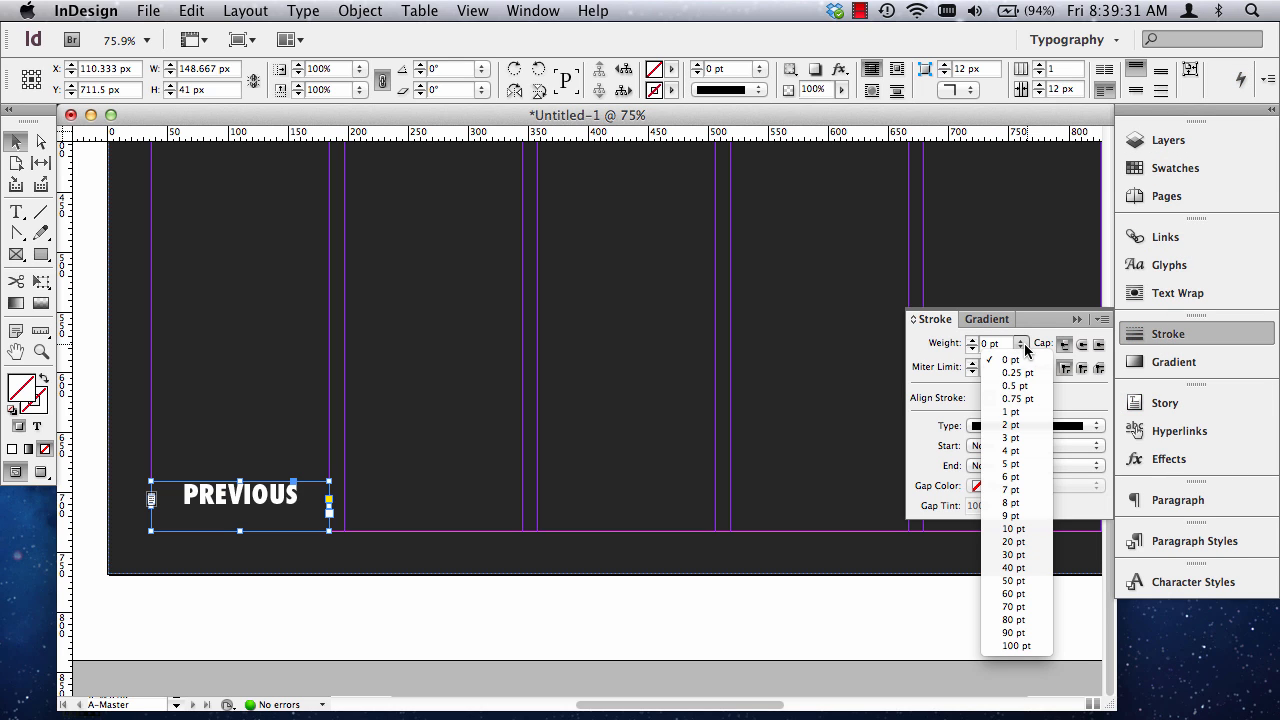
{"action": "left_click", "coordinate": [1029, 412]}
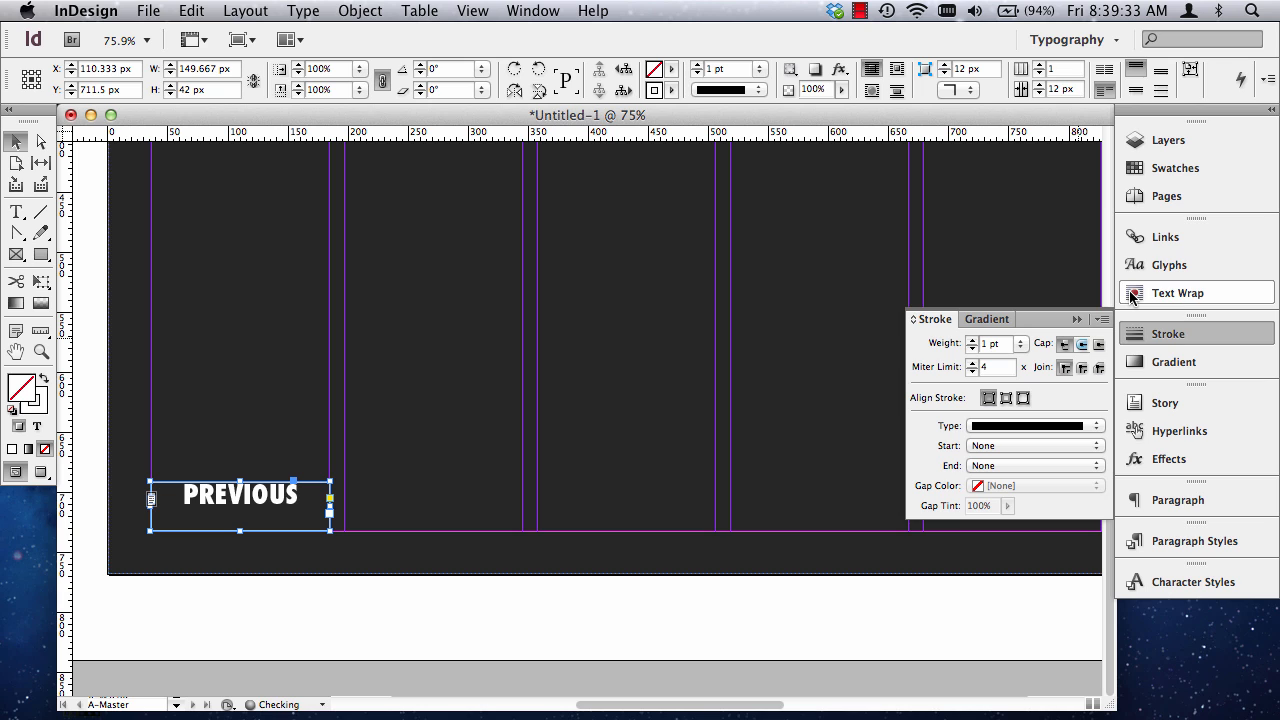
Apply the [Paper] swatch to the stroke of the PREVIOUS frame and collapse the swatch list.
{"action": "left_click", "coordinate": [1190, 170]}
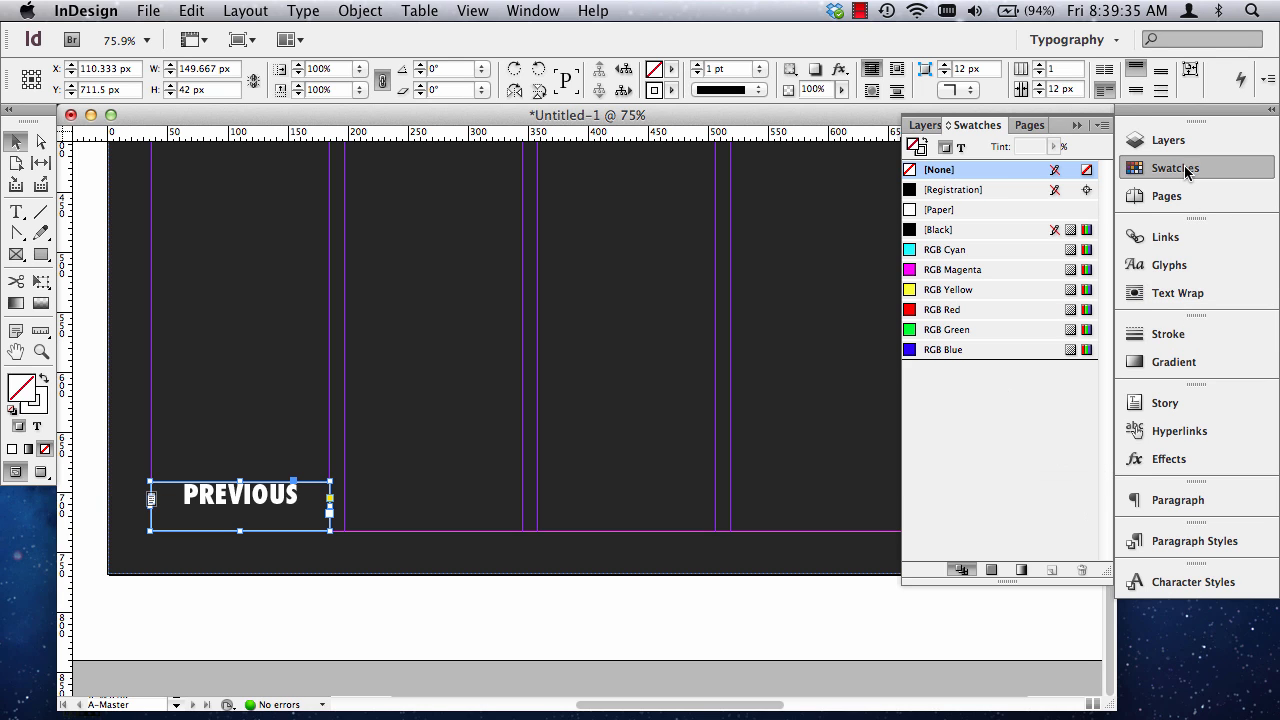
{"action": "left_click", "coordinate": [921, 148]}
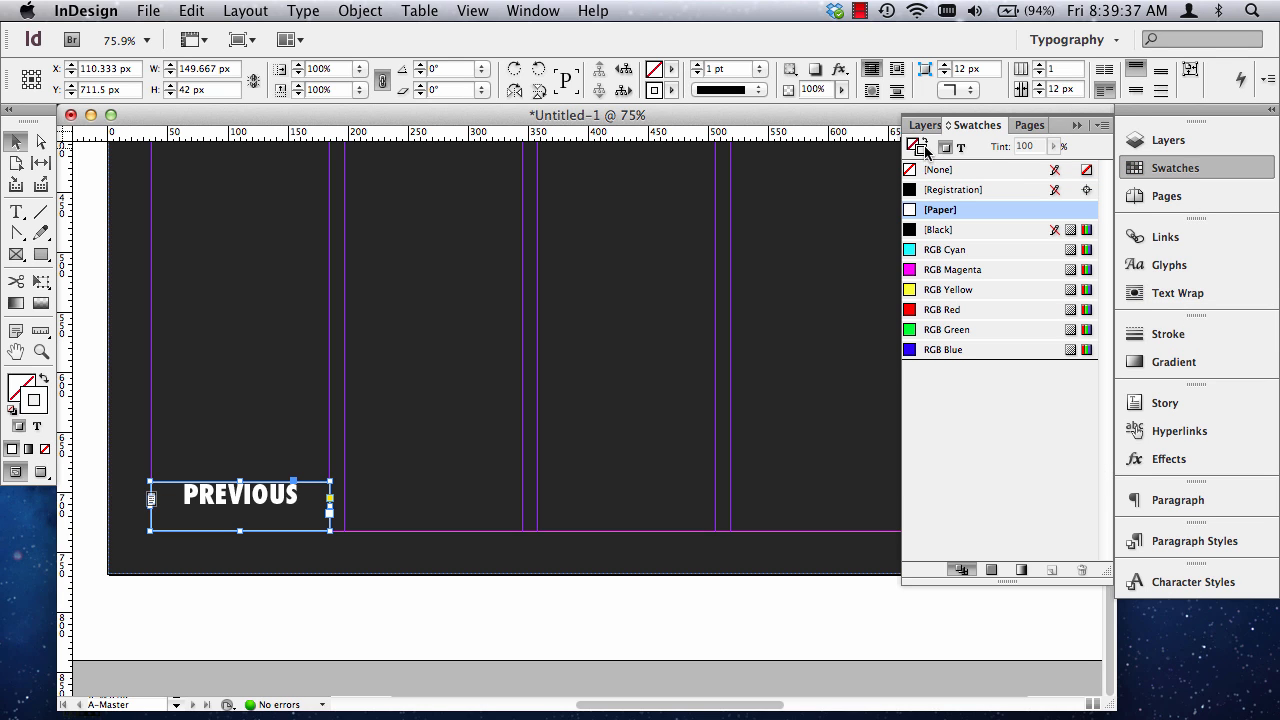
{"action": "left_click", "coordinate": [914, 147]}
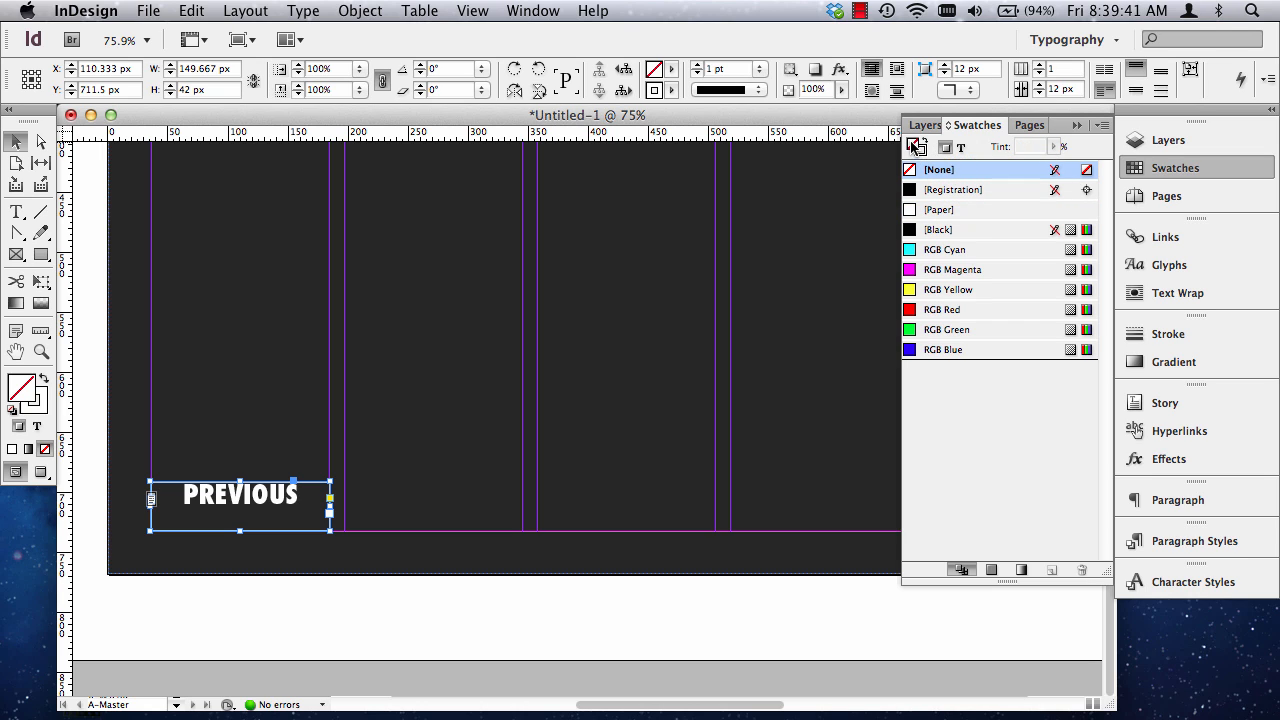
{"action": "left_click", "coordinate": [924, 152]}
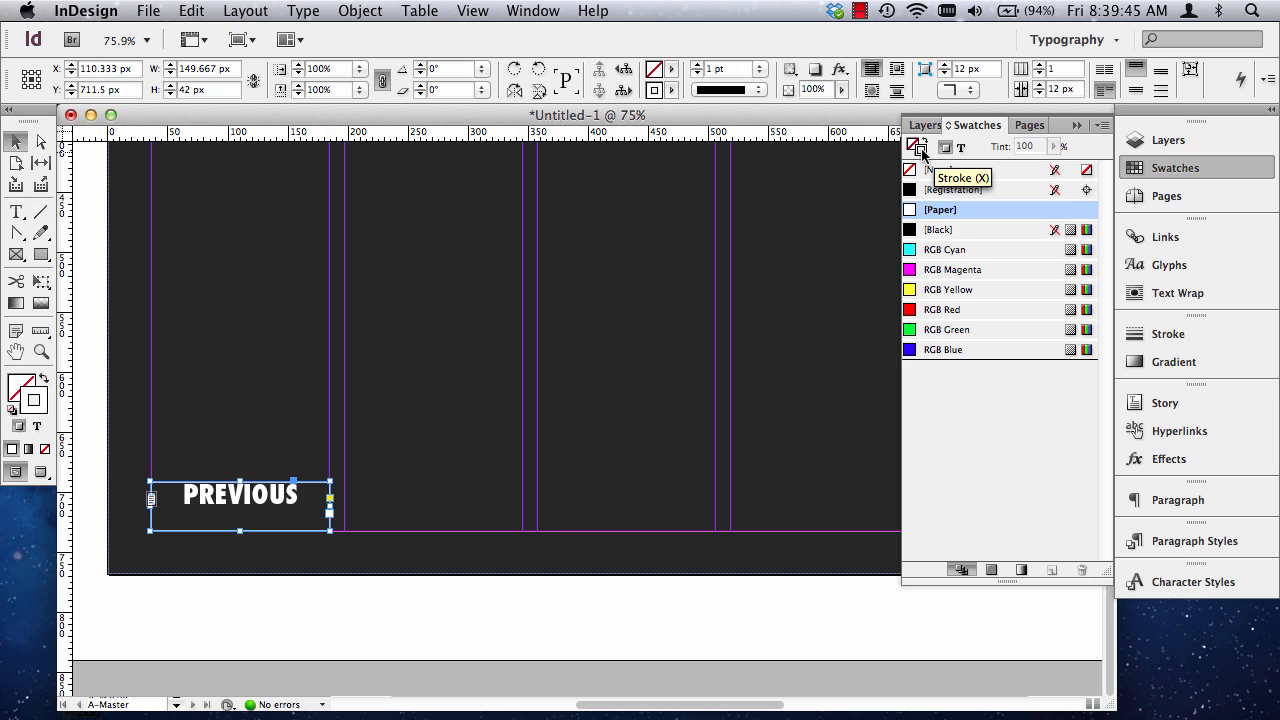
{"action": "left_click", "coordinate": [946, 213]}
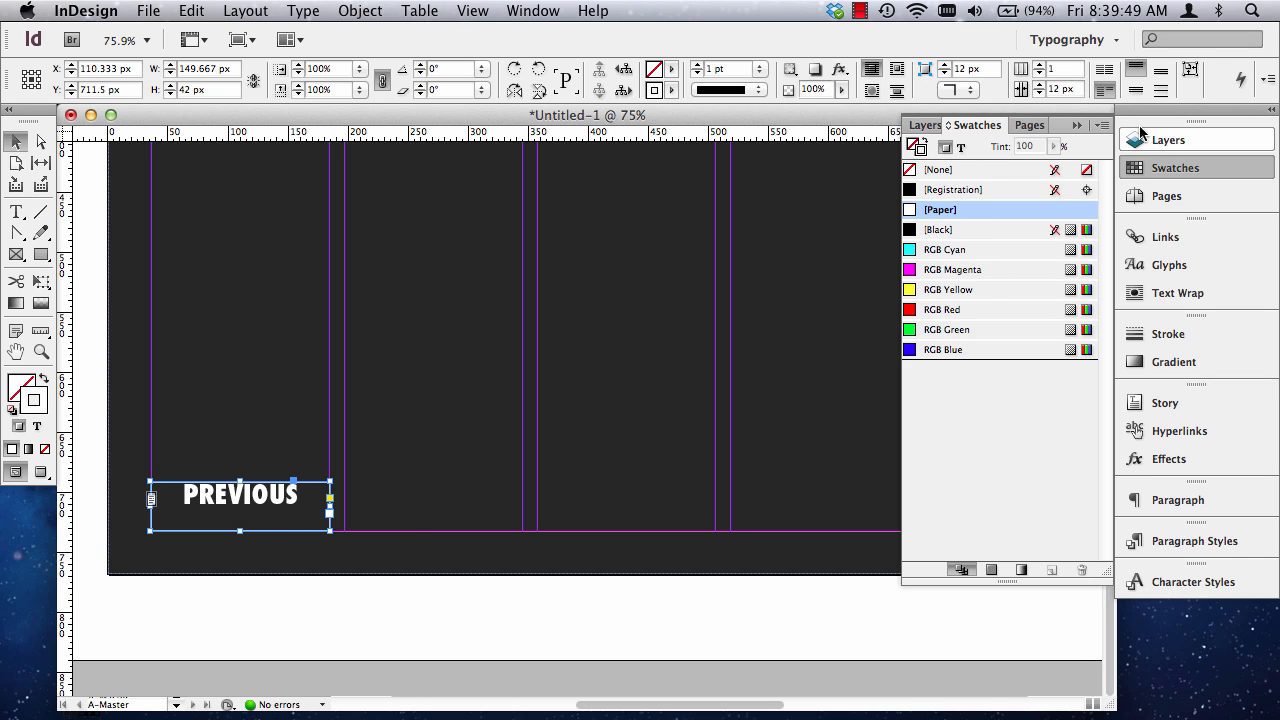
{"action": "left_click", "coordinate": [1076, 125]}
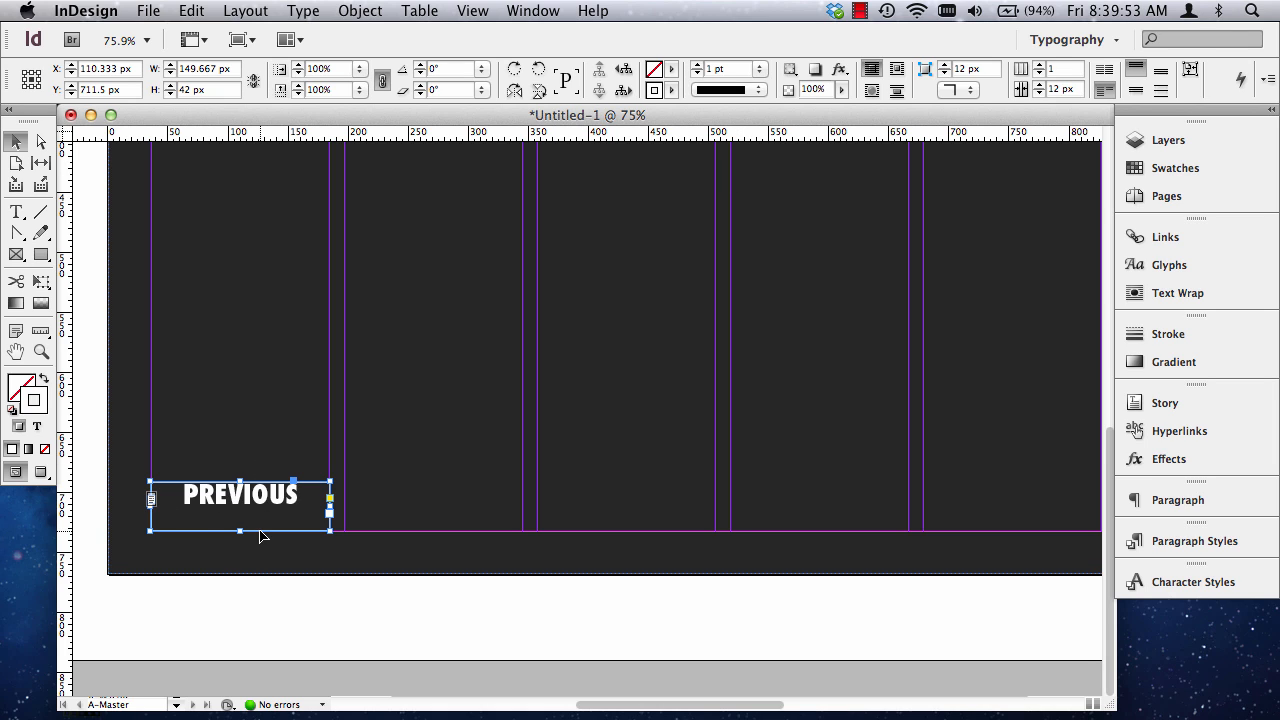
Set the vertical justification of the PREVIOUS text frame to Center, with the preview turned on.
{"action": "double_click", "coordinate": [200, 497]}
{"action": "double_click", "coordinate": [200, 494]}
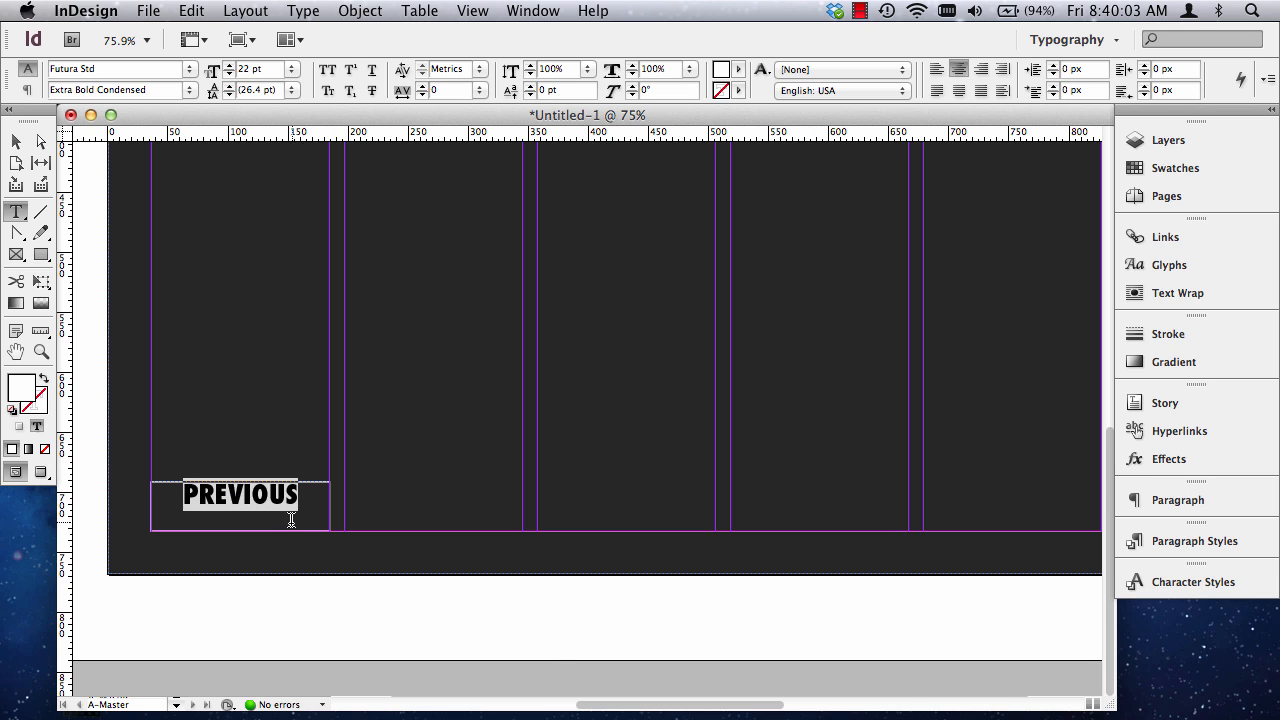
{"action": "left_click", "coordinate": [360, 10]}
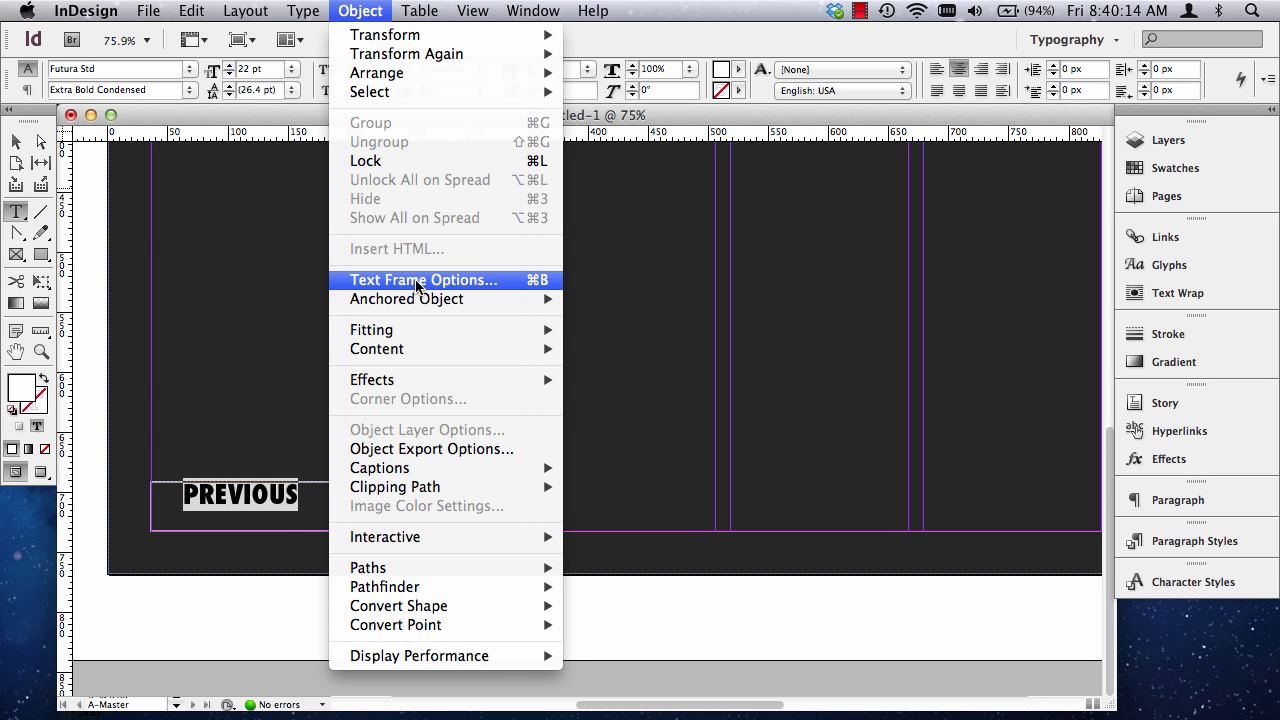
{"action": "left_click", "coordinate": [417, 279]}
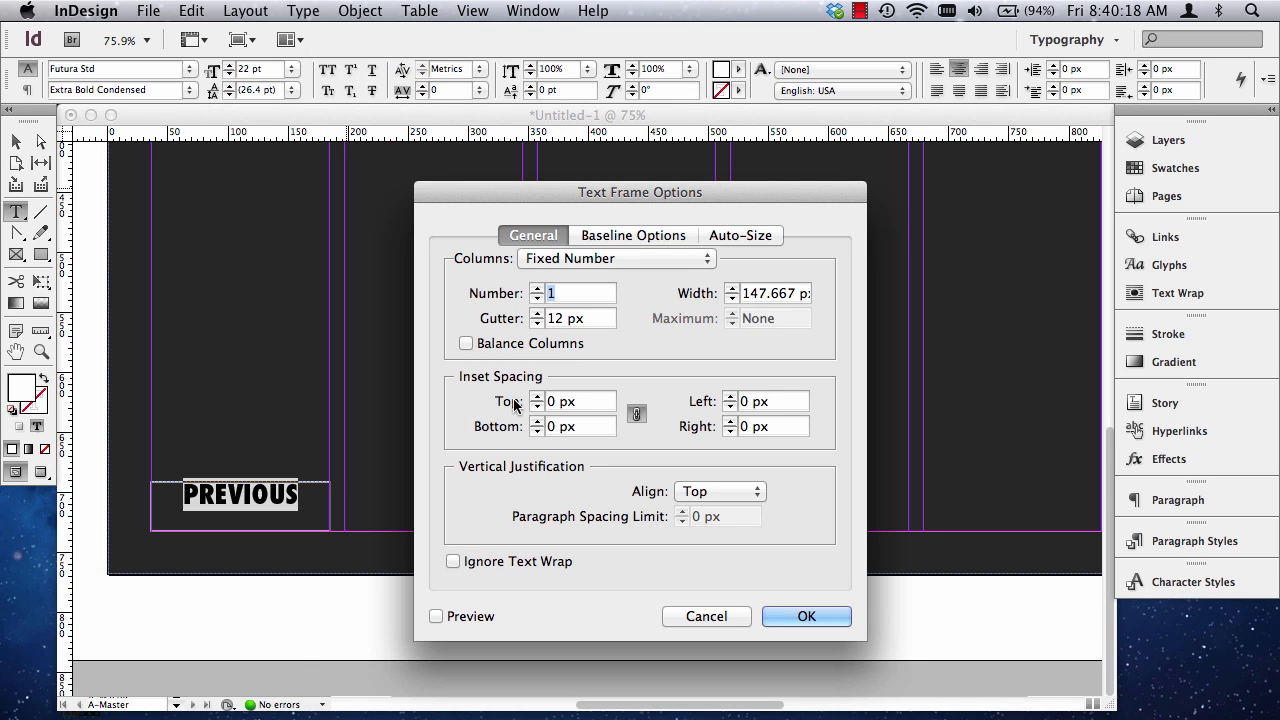
{"action": "left_click", "coordinate": [704, 492]}
{"action": "left_click", "coordinate": [703, 508]}
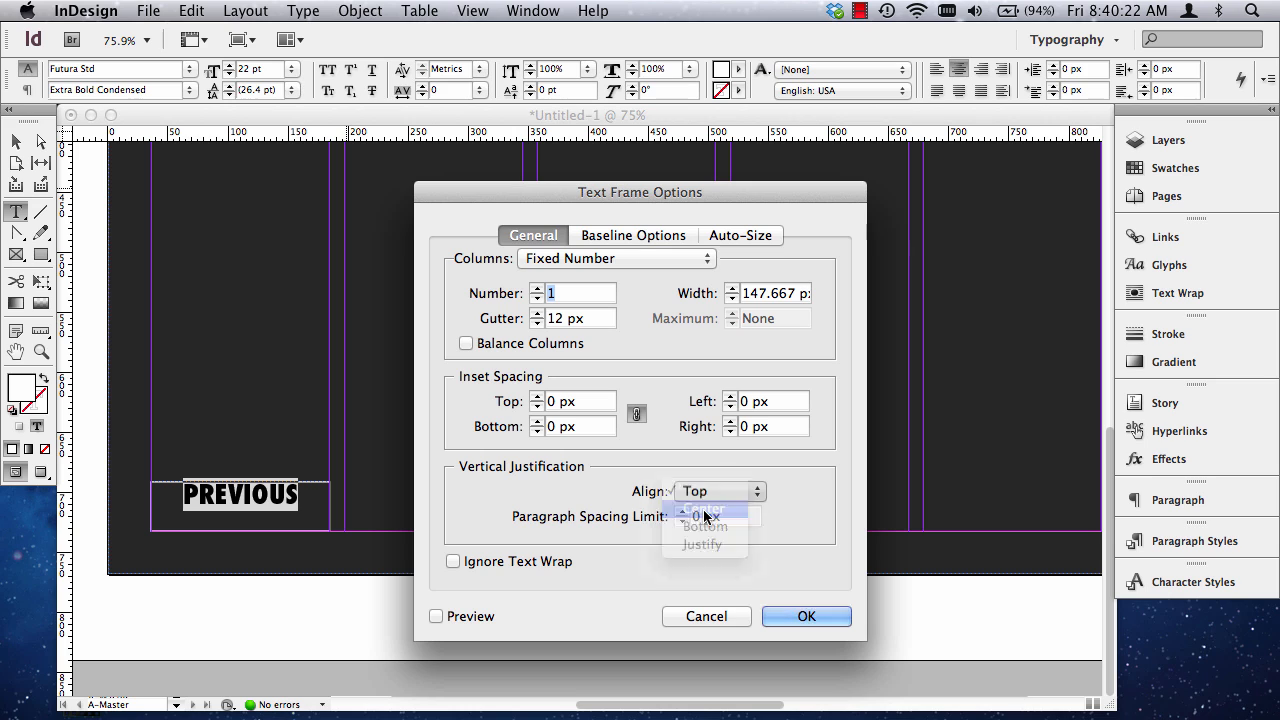
{"action": "left_click", "coordinate": [436, 616]}
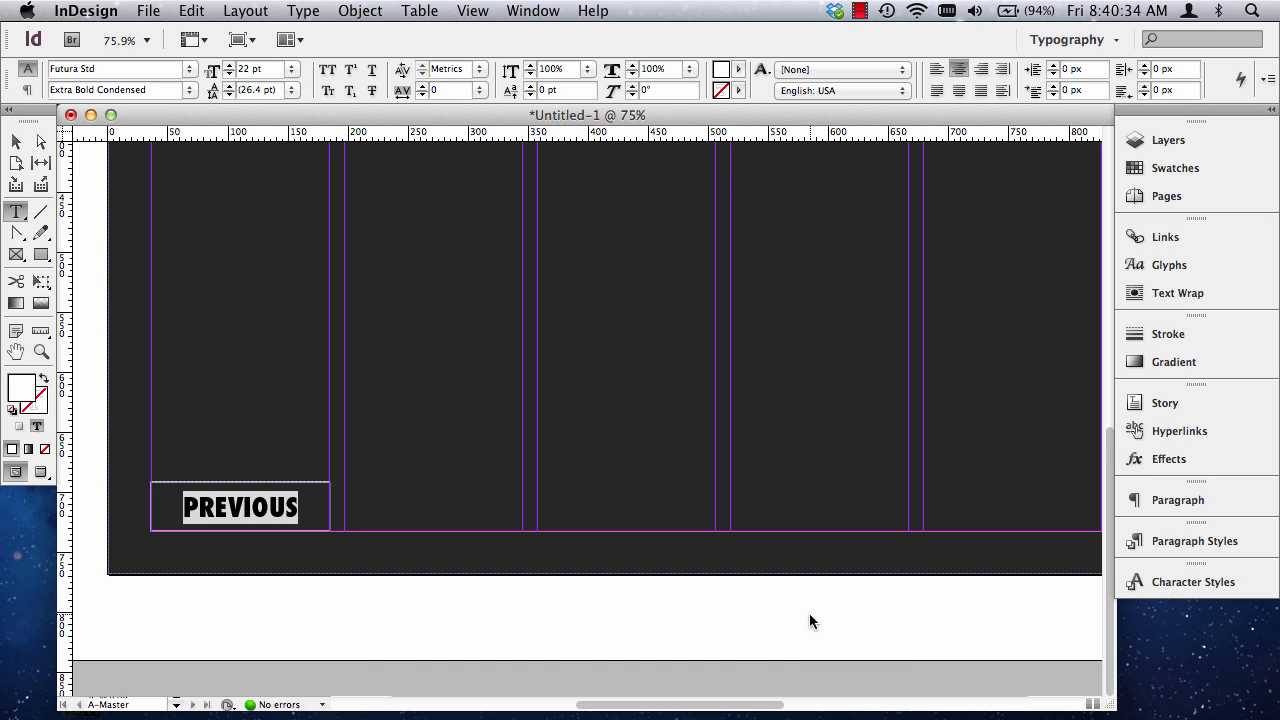
{"action": "left_click", "coordinate": [810, 618]}
Check in the Spelling options whether Dynamic Spelling is enabled for the PREVIOUS text.
{"action": "left_click", "coordinate": [16, 141]}
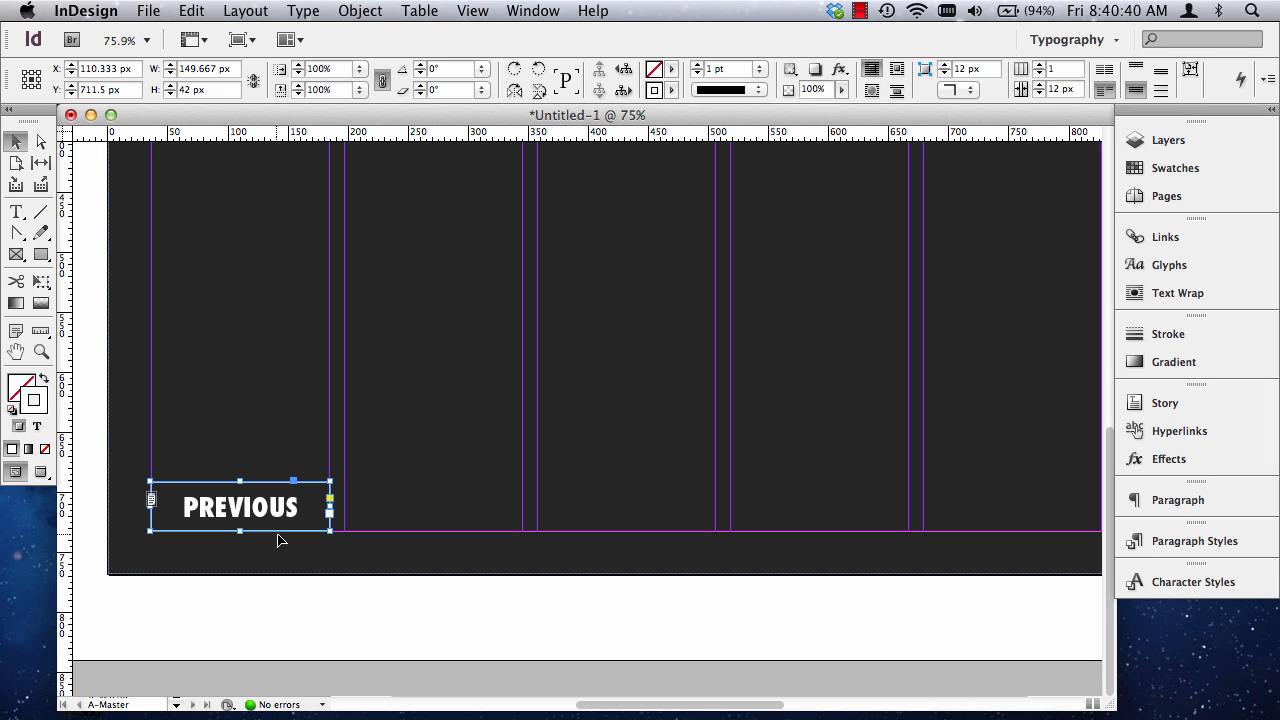
{"action": "triple_click", "coordinate": [269, 517]}
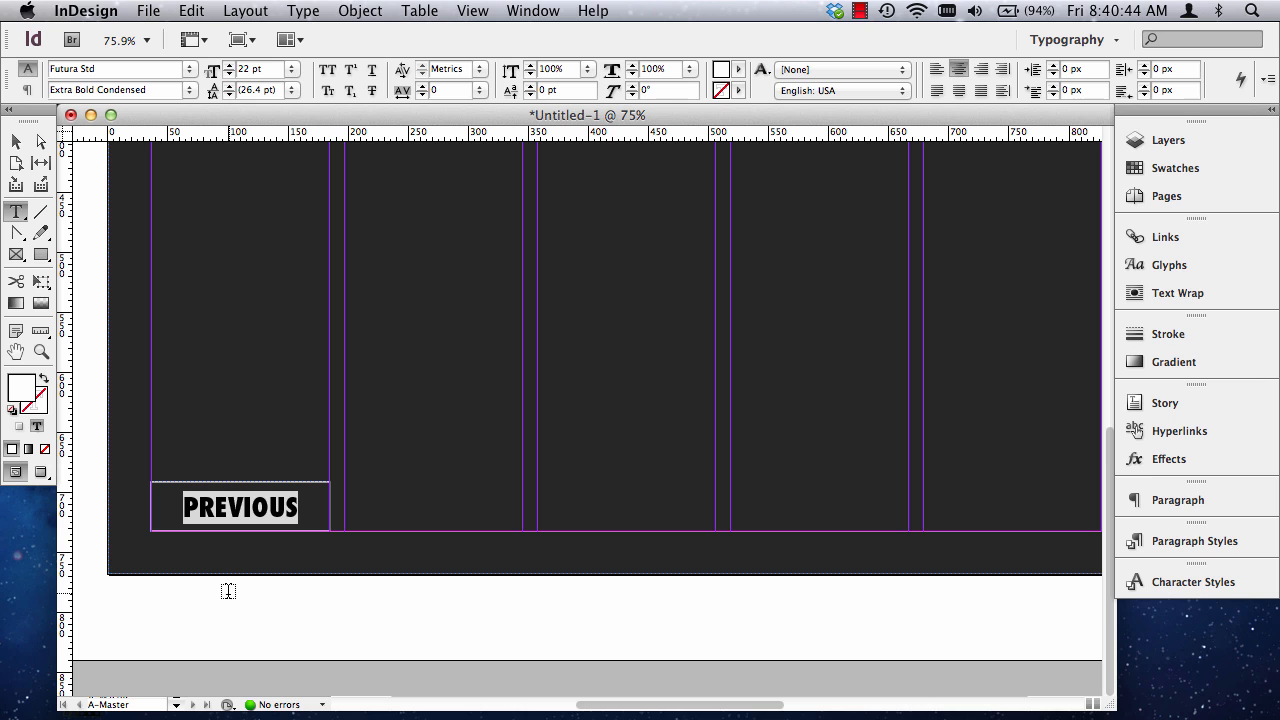
{"action": "left_click", "coordinate": [195, 12]}
{"action": "mouse_move", "coordinate": [279, 525]}
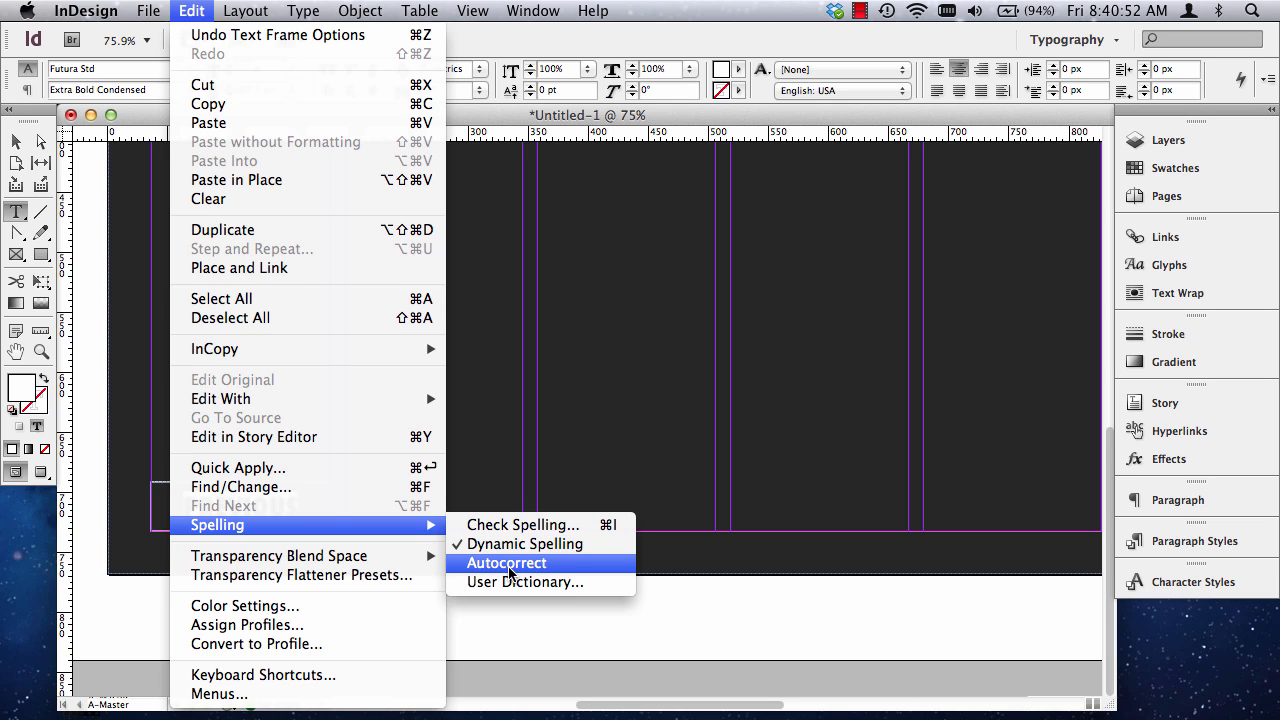
{"action": "left_click", "coordinate": [520, 544]}
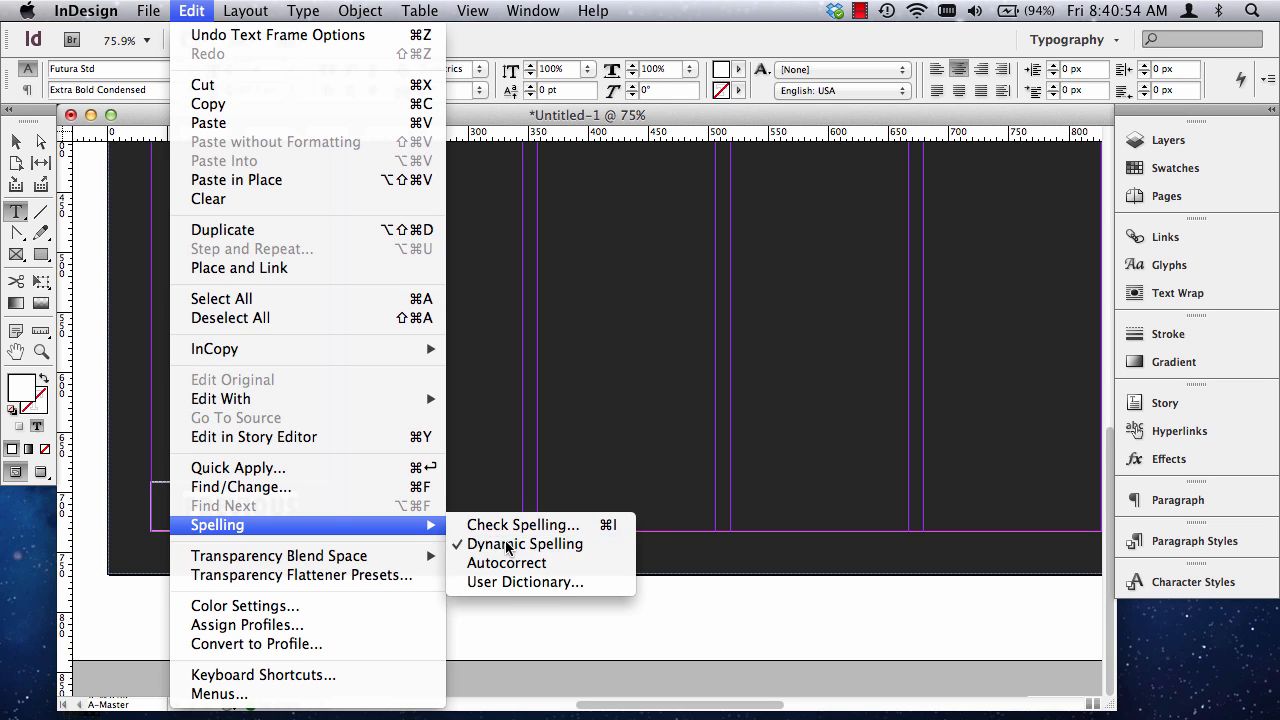
{"action": "key", "text": "Escape"}
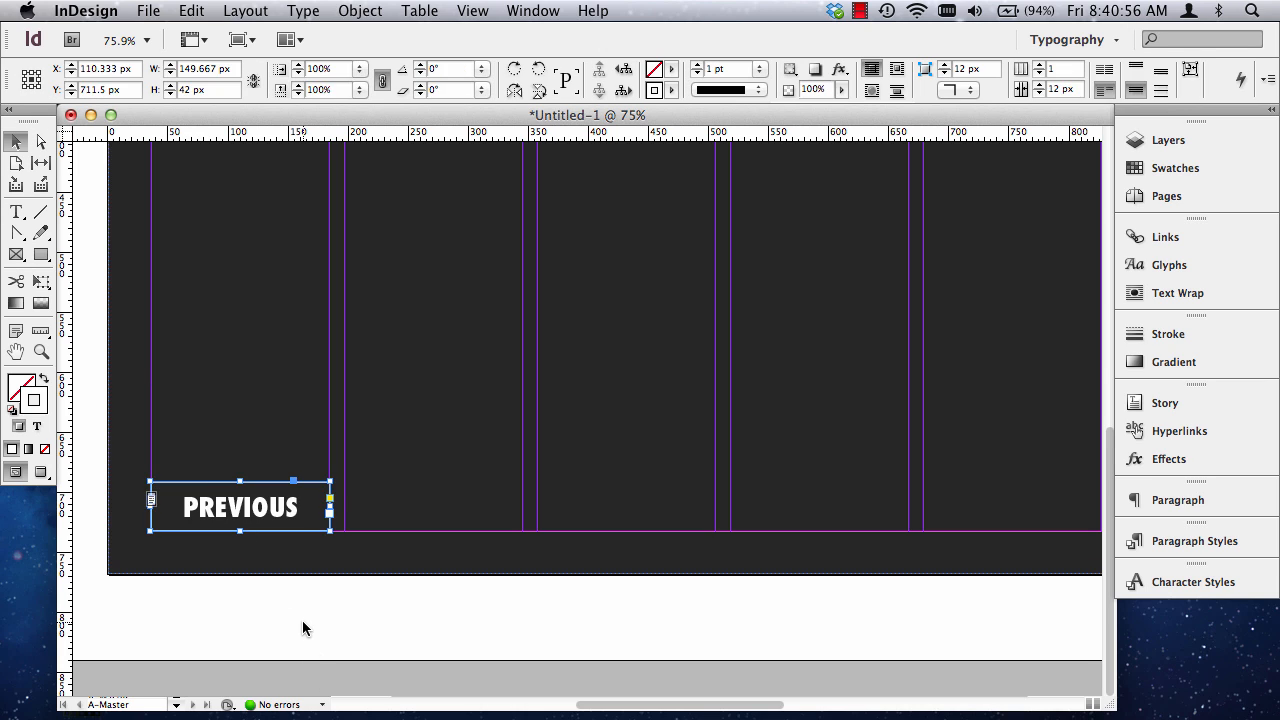
Deselect the PREVIOUS frame, preview the whole master page without guides, and return to the normal view.
{"action": "left_click", "coordinate": [303, 626]}
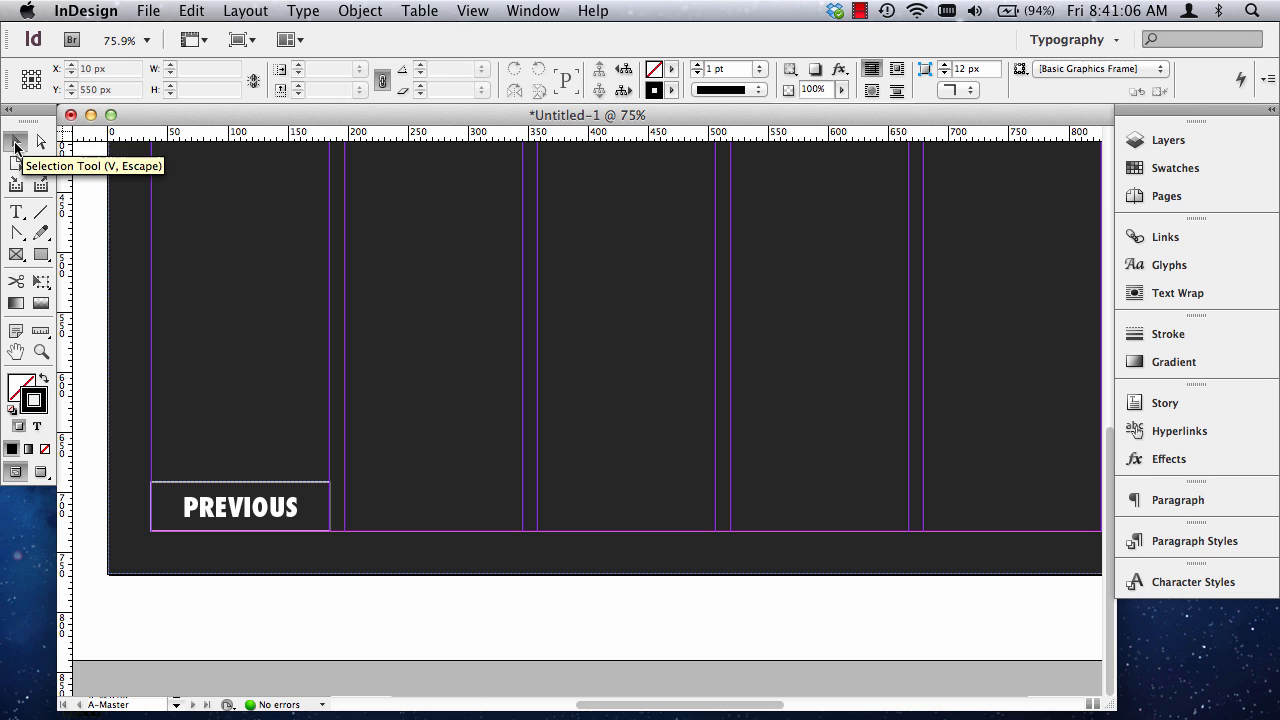
{"action": "left_click", "coordinate": [15, 146]}
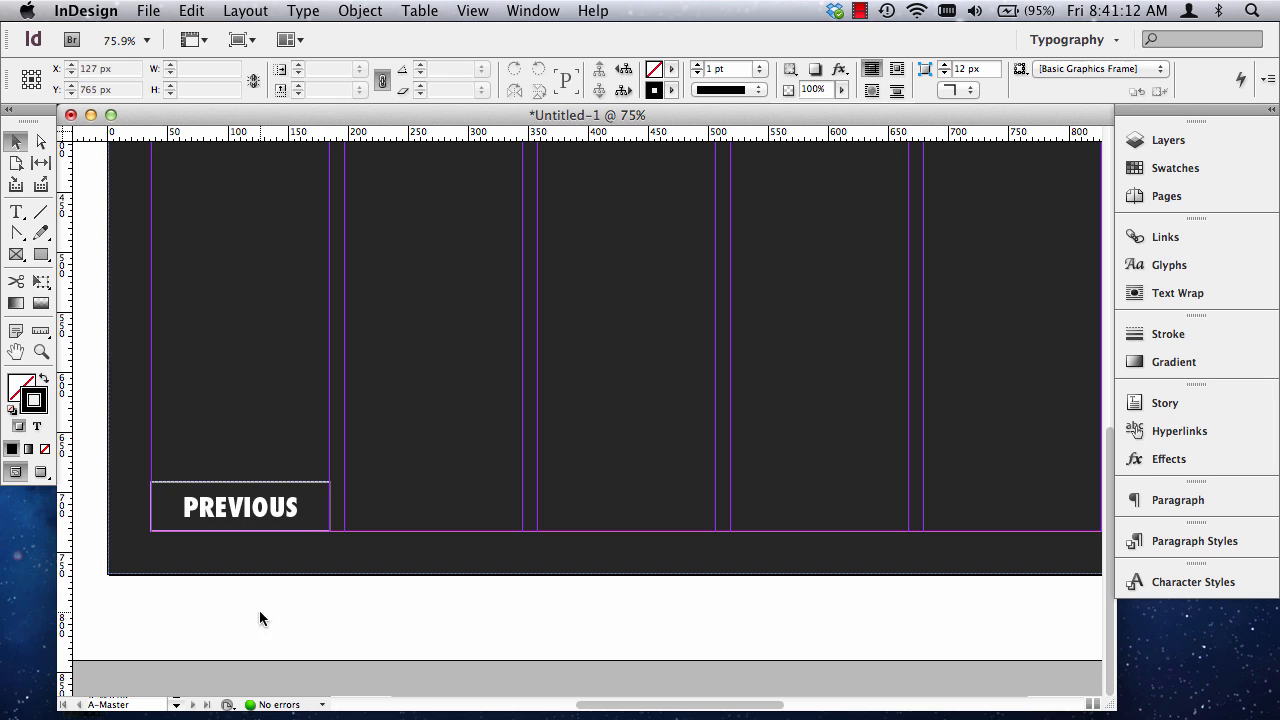
{"action": "key", "text": "w"}
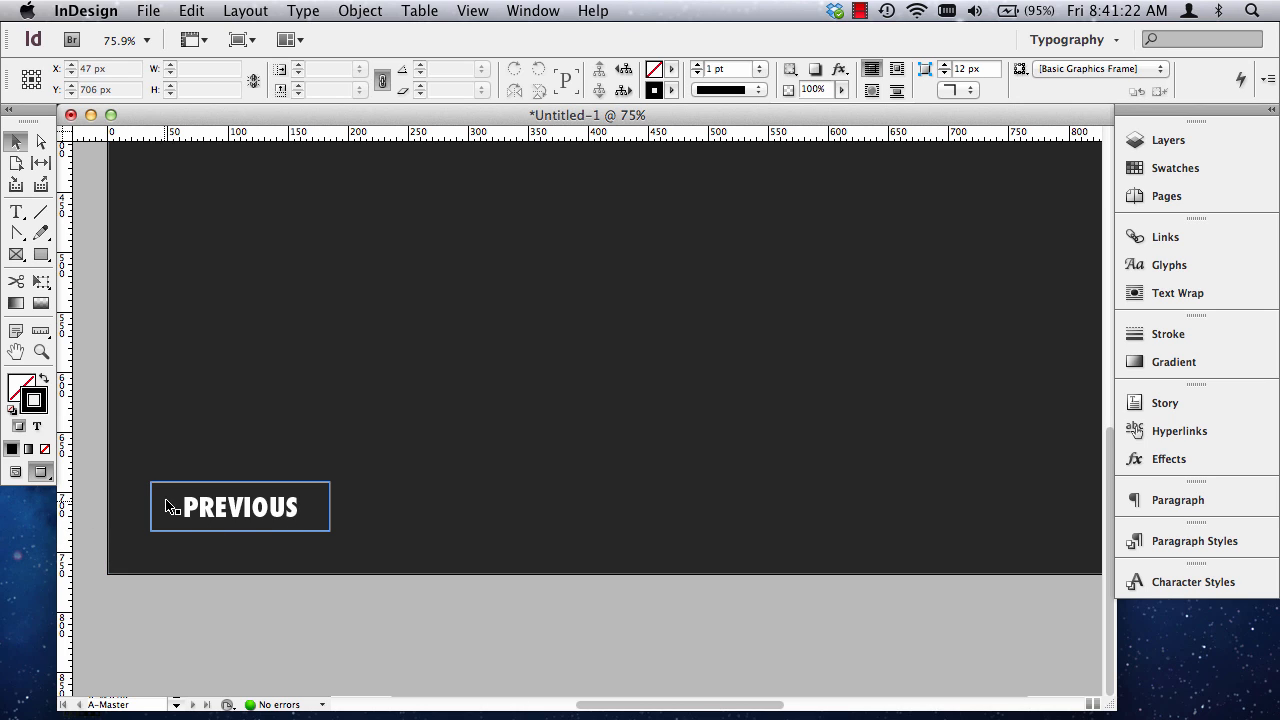
{"action": "key", "text": "super+0"}
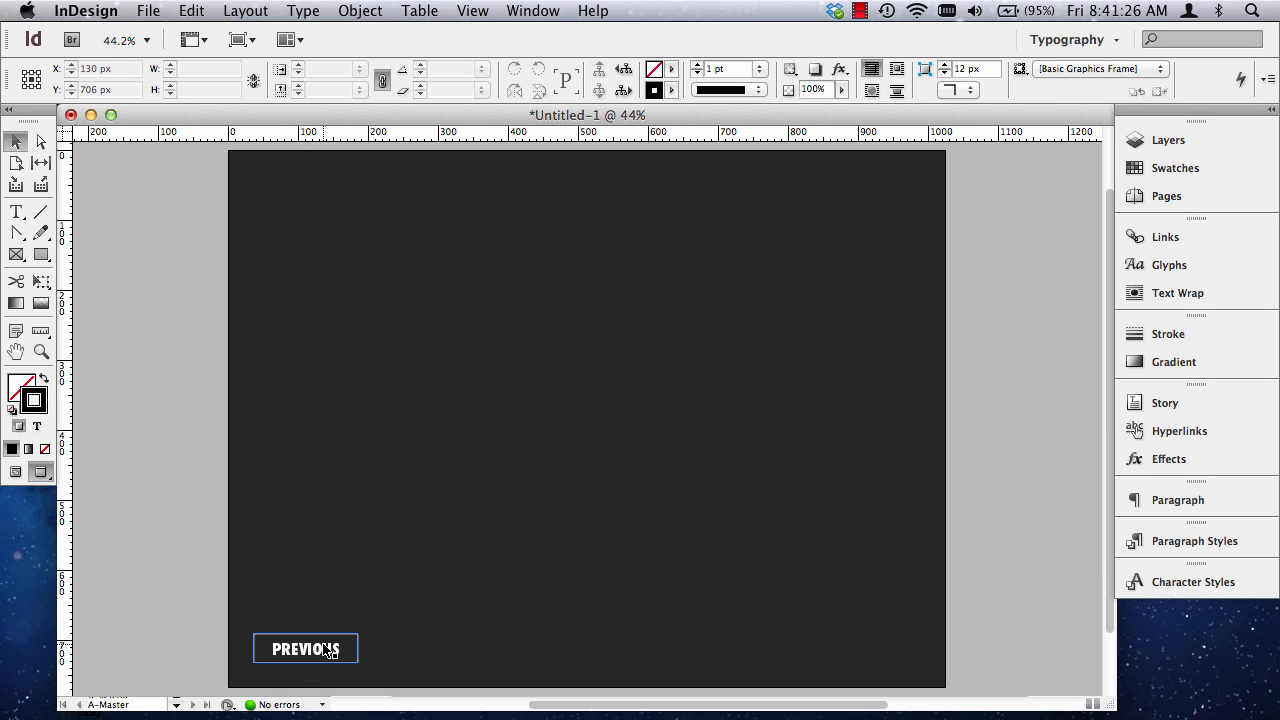
{"action": "key", "text": "w"}
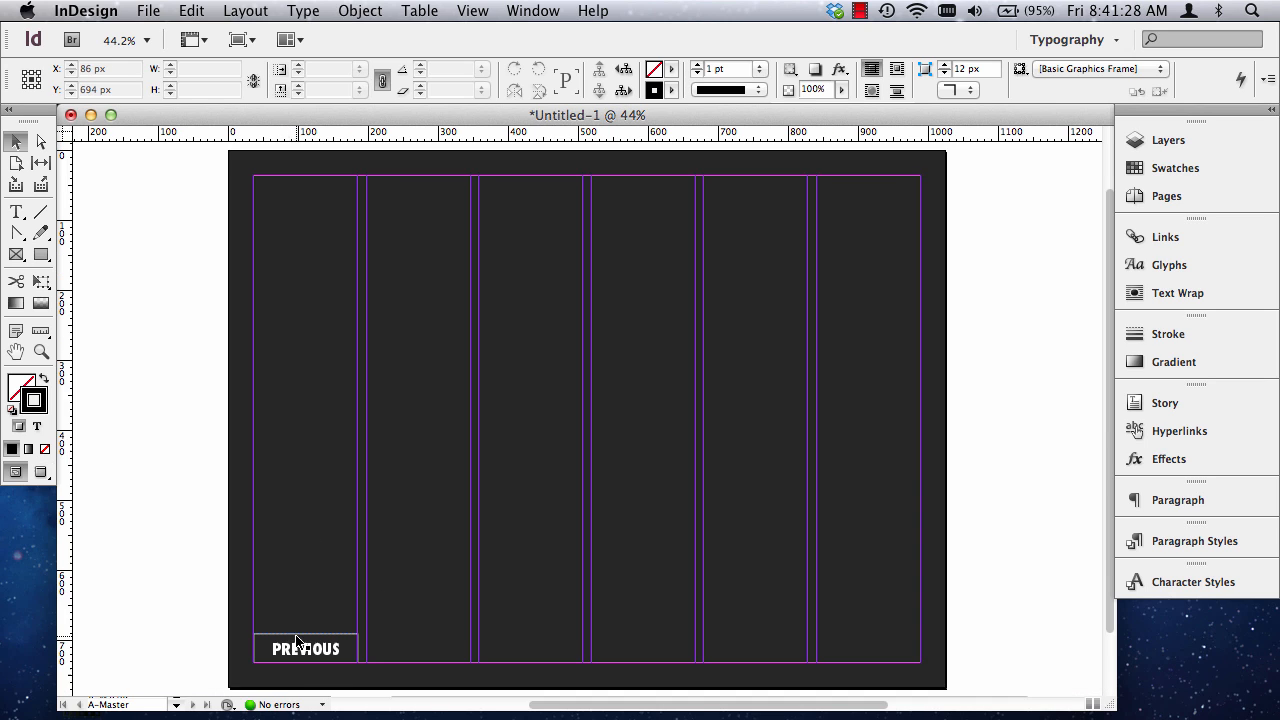
Duplicate the PREVIOUS frame horizontally into the sixth column, aligned with the original along the bottom margin.
{"action": "left_click", "coordinate": [300, 647]}
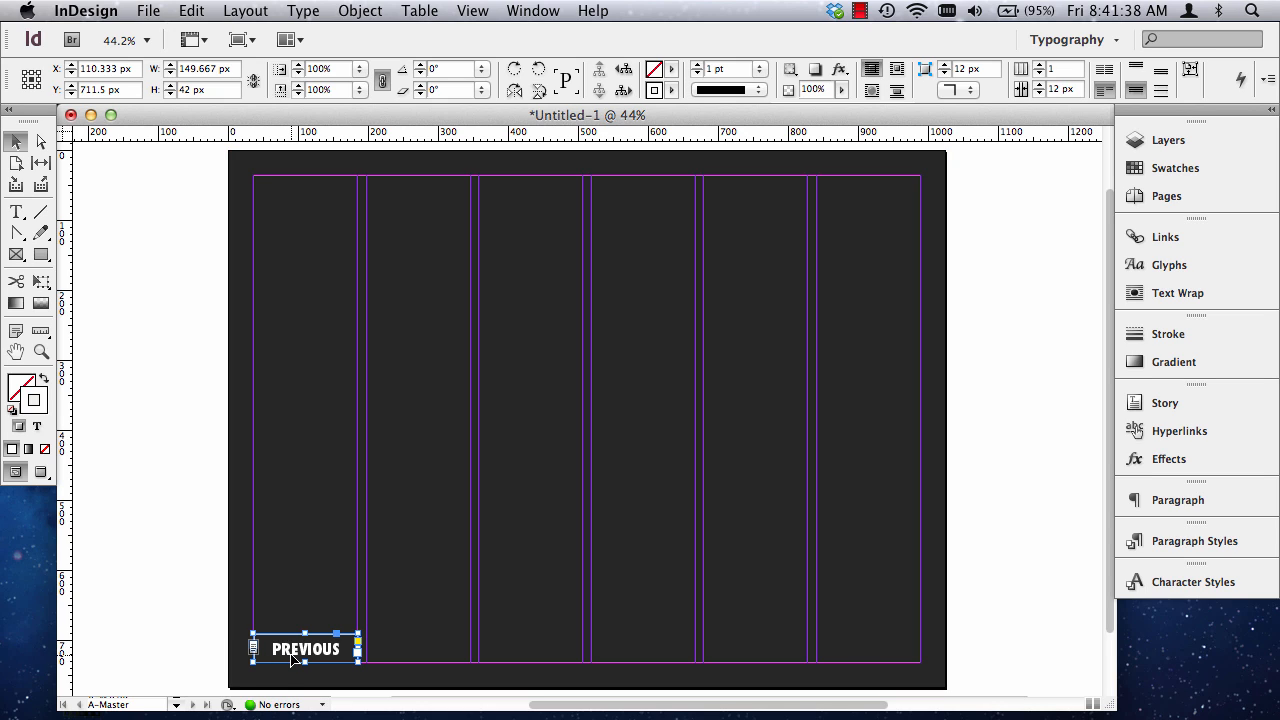
{"action": "left_click_drag", "start_coordinate": [296, 660], "coordinate": [854, 653]}
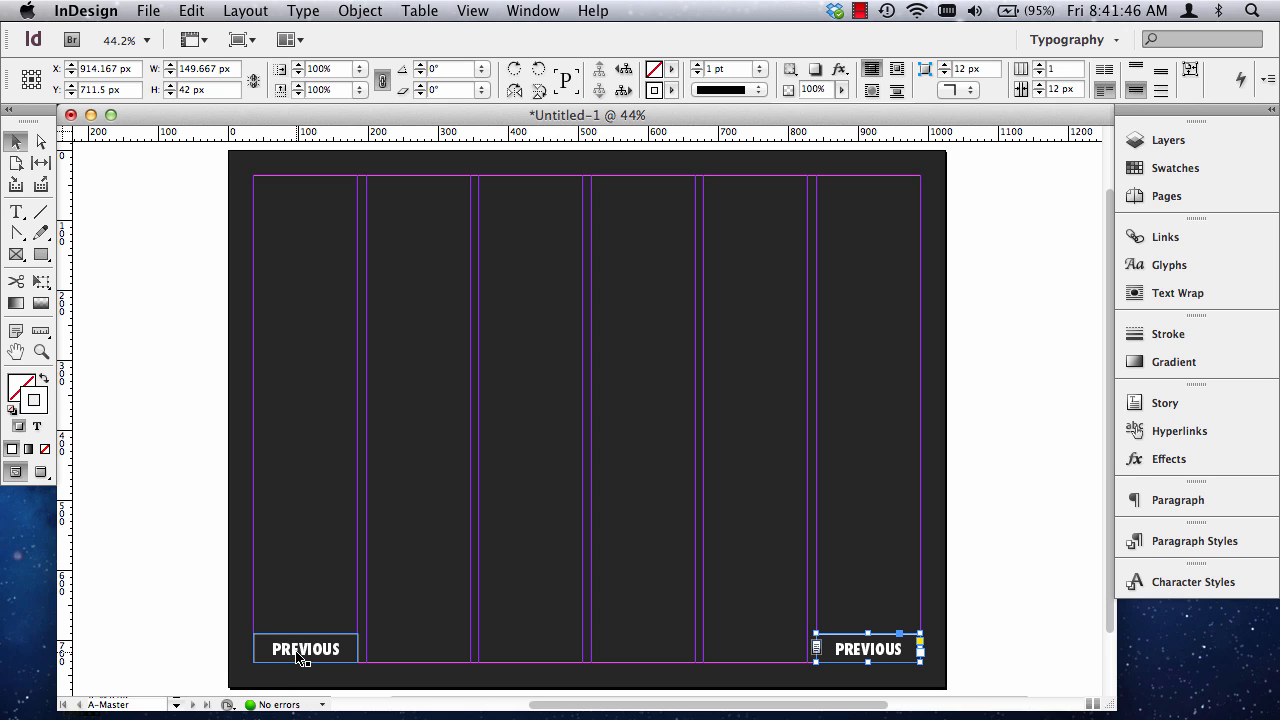
Try to place another copy of the first-column PREVIOUS frame near the third column, and undo it.
{"action": "left_click_drag", "start_coordinate": [300, 658], "coordinate": [432, 664]}
{"action": "key", "text": "super+c"}
{"action": "key", "text": "super+z"}
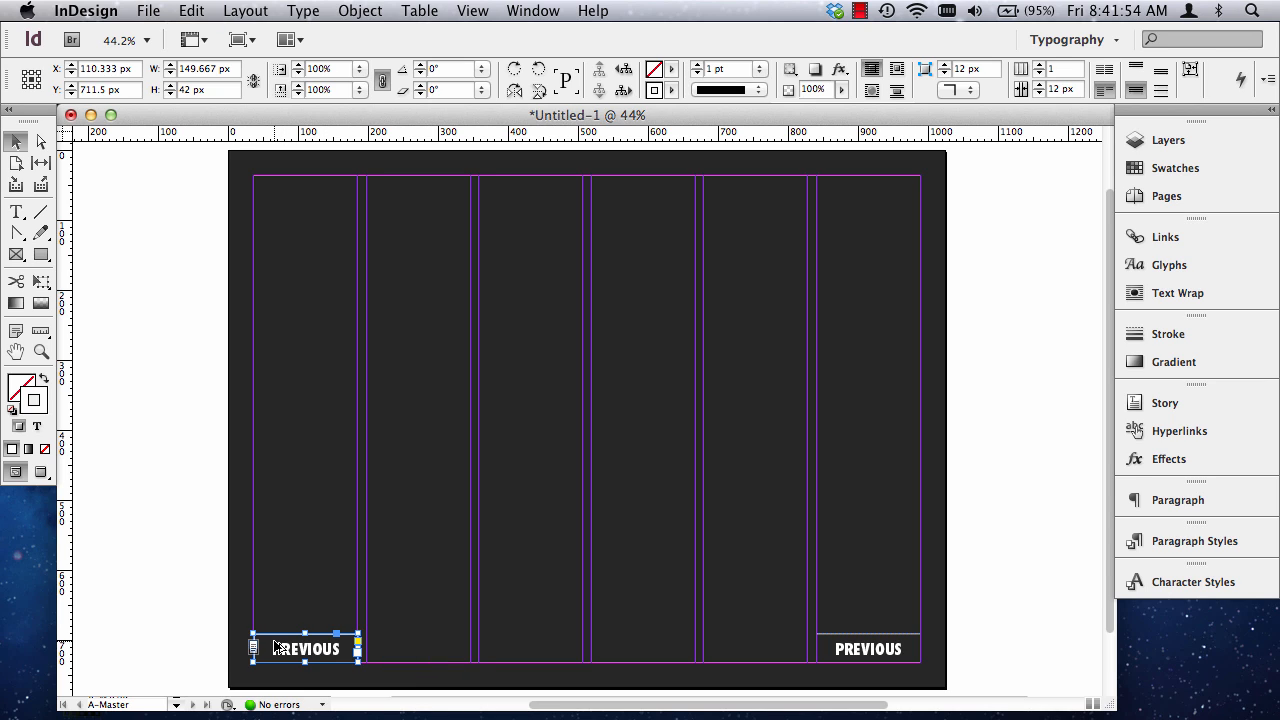
{"action": "key", "text": "super+alt+shift+v"}
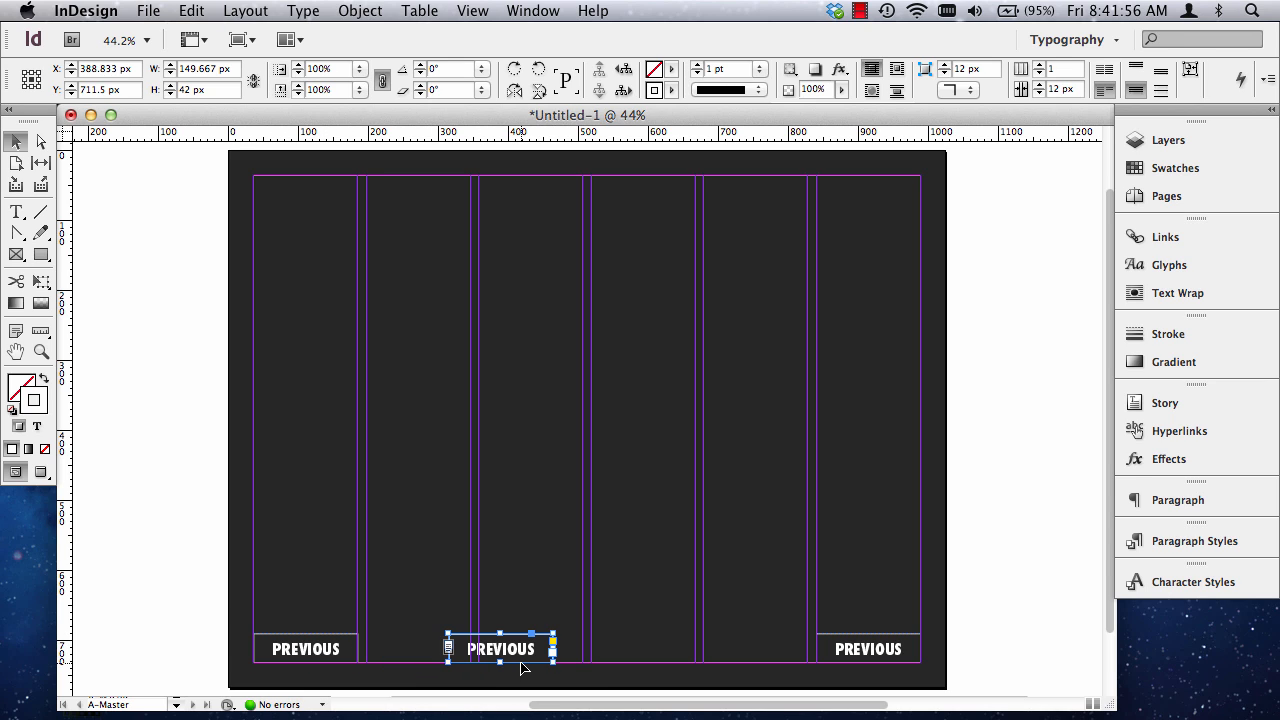
{"action": "key", "text": "super+z"}
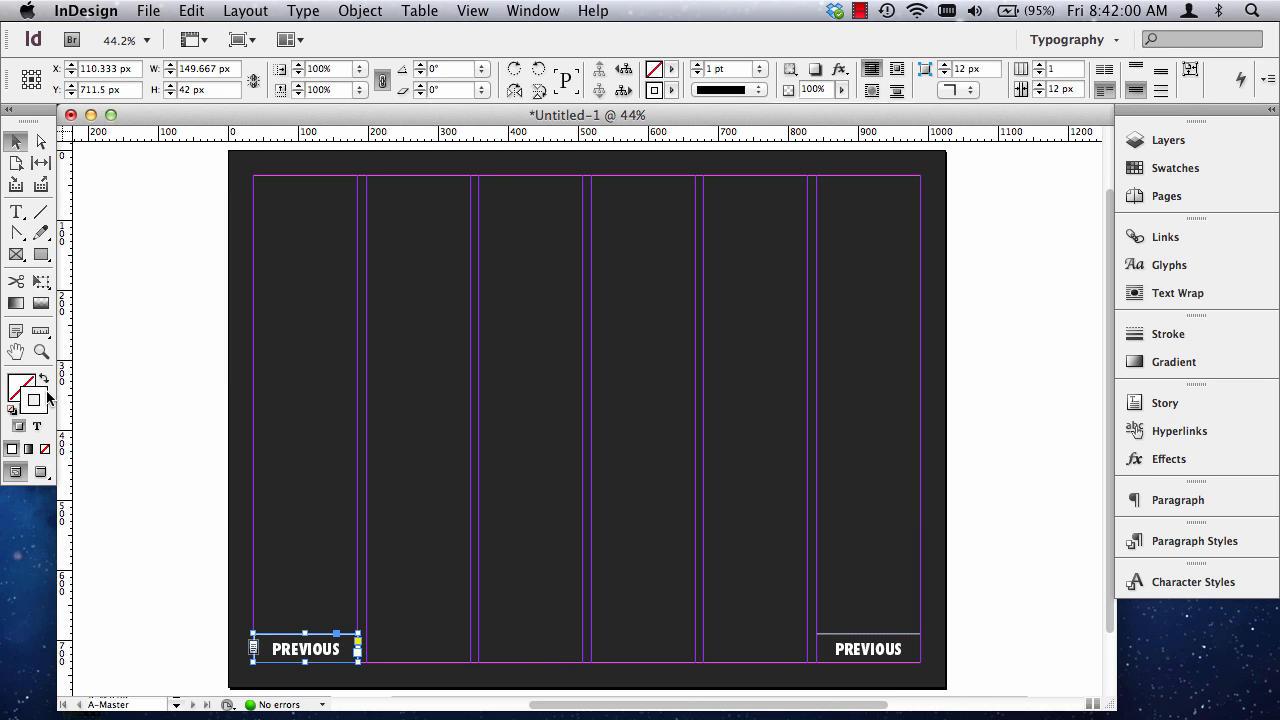
Replace the text in the sixth-column copy of the button with NEXT.
{"action": "left_click", "coordinate": [41, 351]}
{"action": "left_click_drag", "start_coordinate": [825, 642], "coordinate": [964, 675]}
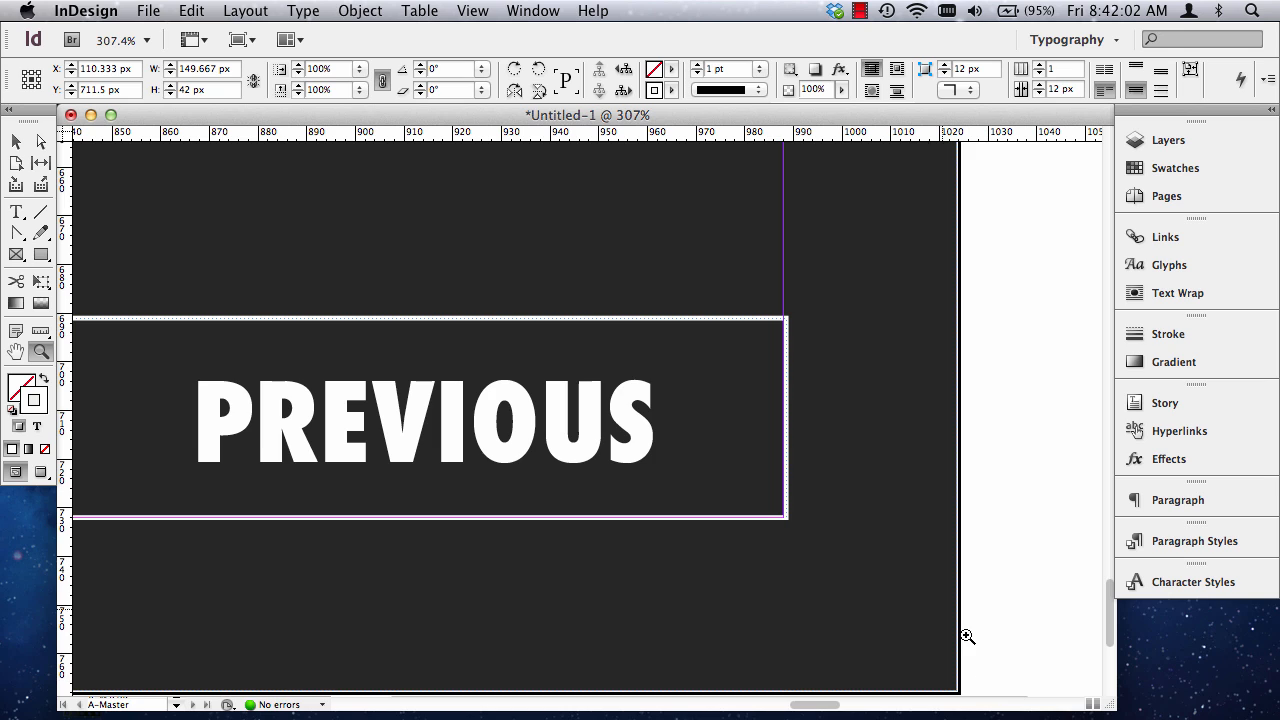
{"action": "left_click", "coordinate": [16, 211]}
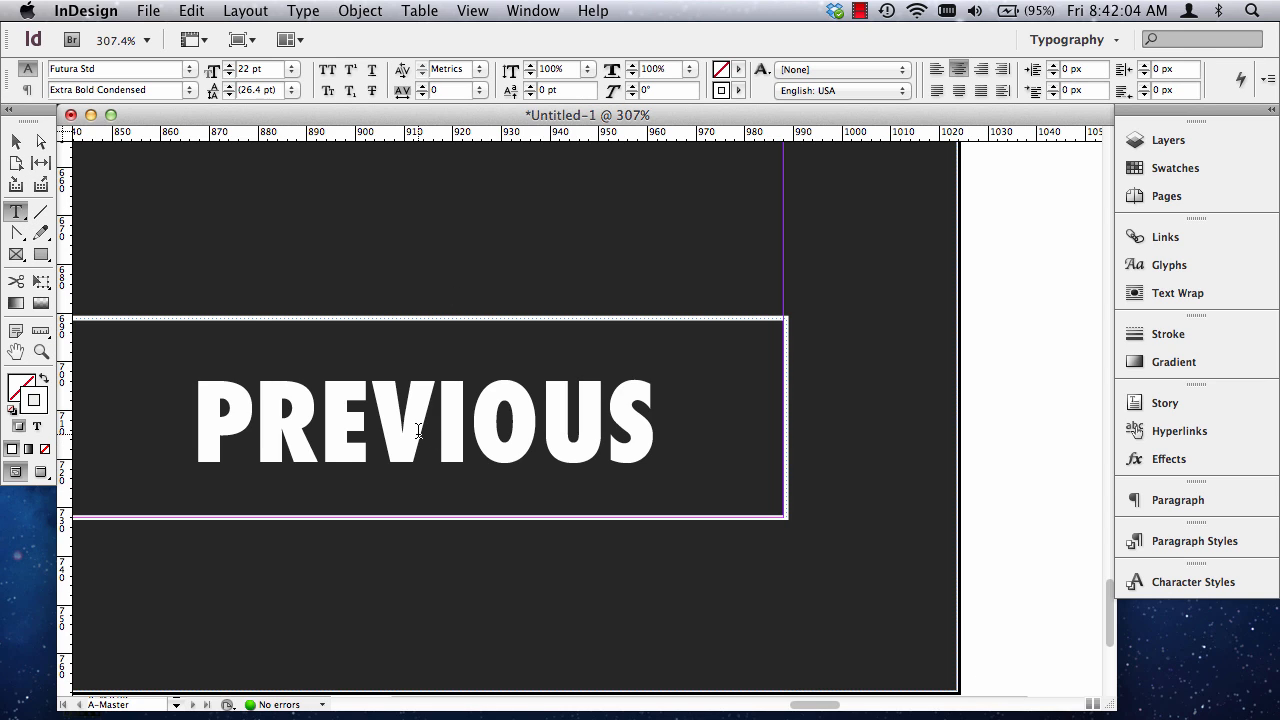
{"action": "left_click", "coordinate": [378, 415]}
{"action": "key", "text": "super+a"}
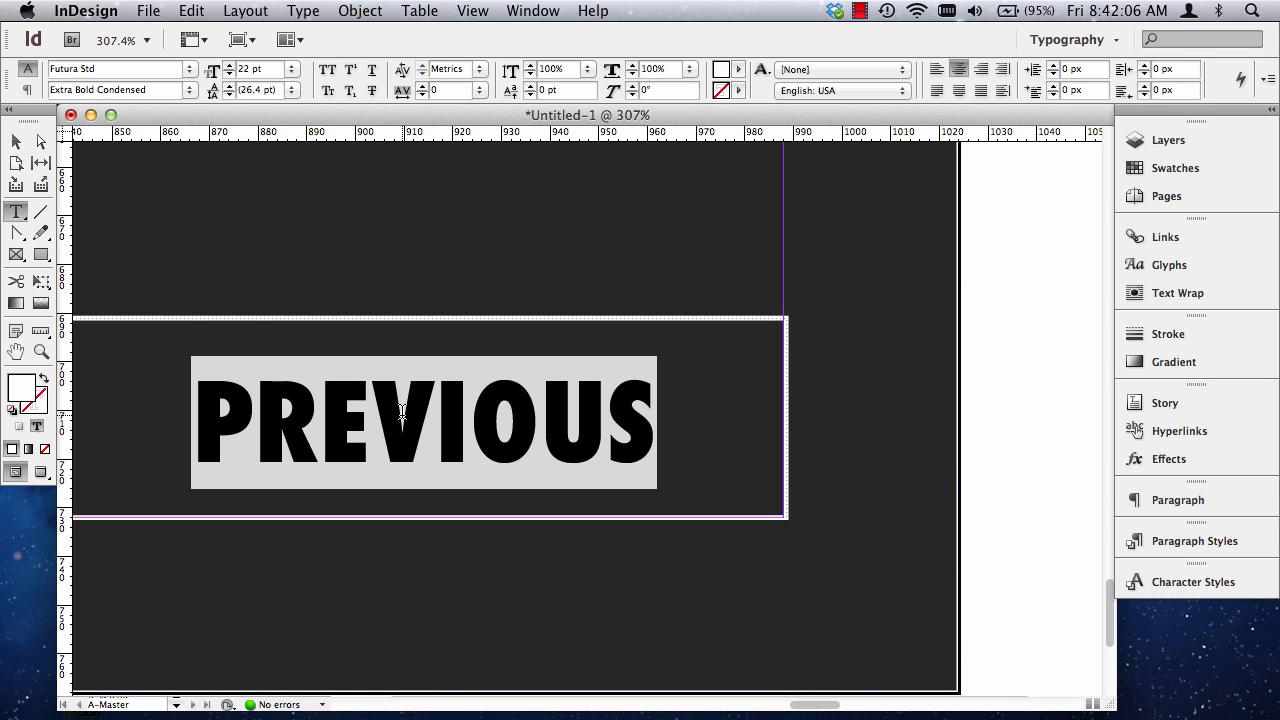
{"action": "type", "text": "NEXT"}
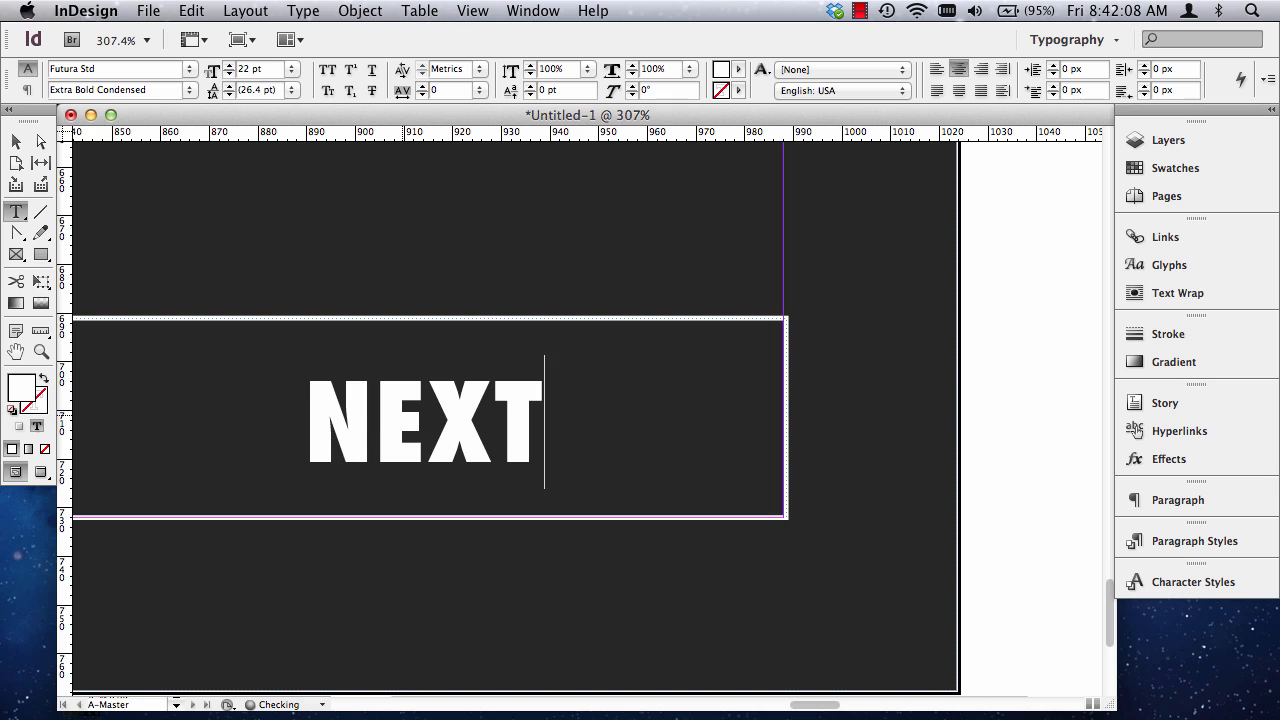
{"action": "key", "text": "super+0"}
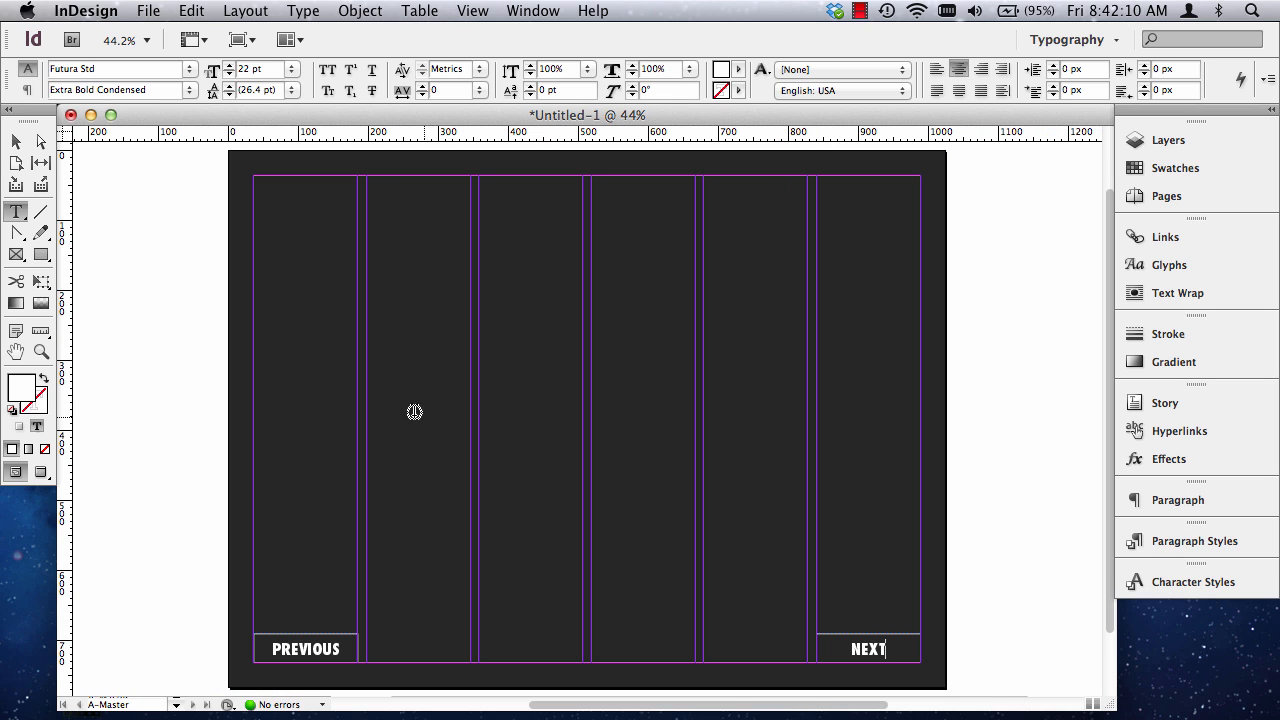
Set the kerning of the whole word PREVIOUS in the first-column button to Optical.
{"action": "left_click", "coordinate": [41, 351]}
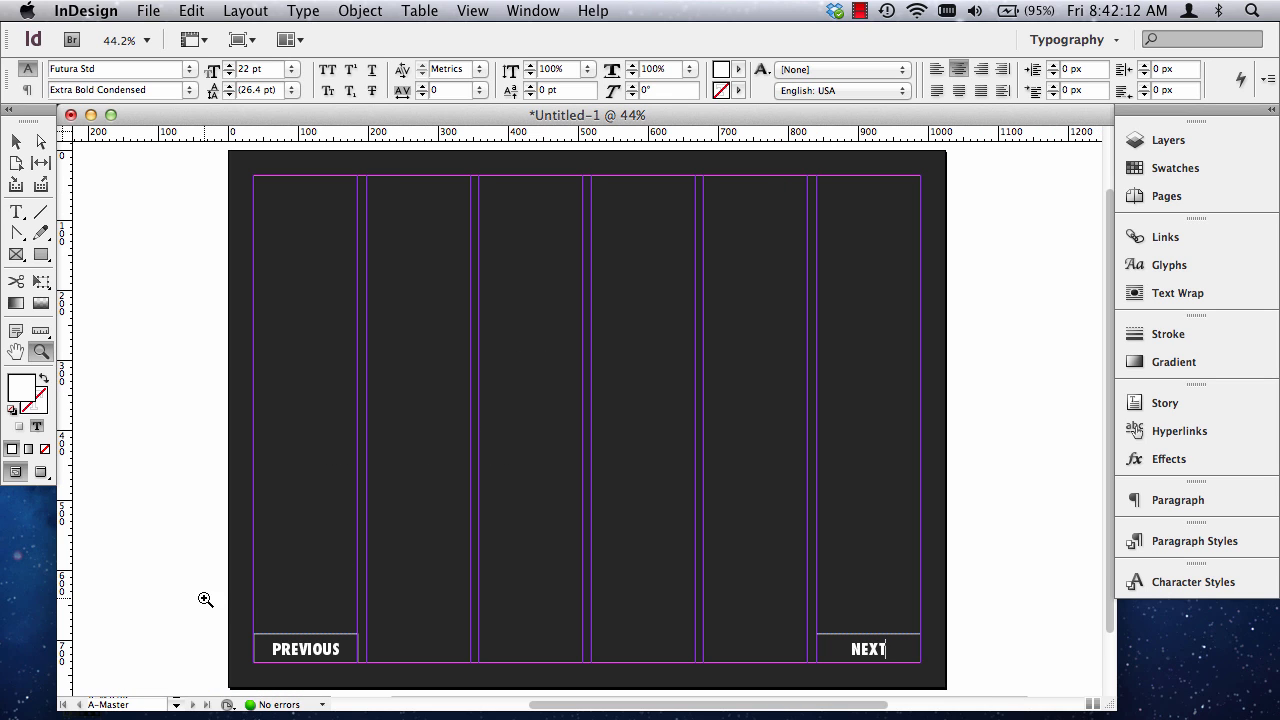
{"action": "left_click_drag", "start_coordinate": [205, 597], "coordinate": [986, 680]}
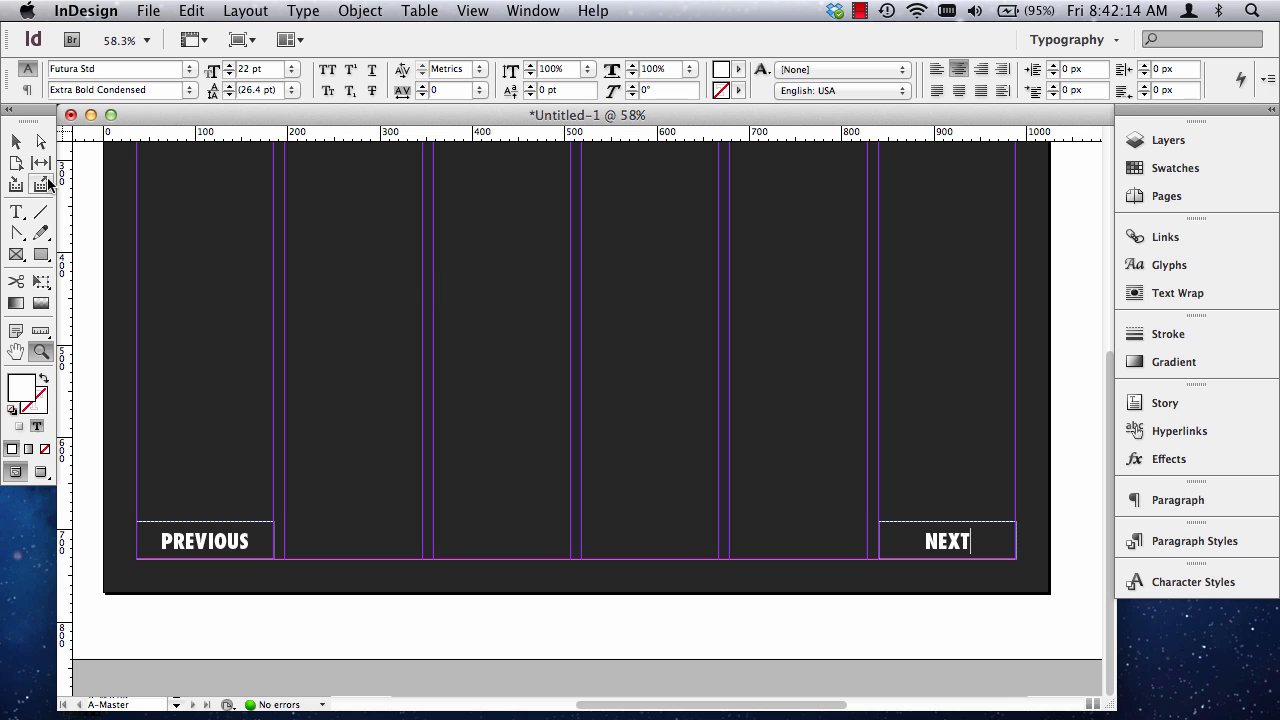
{"action": "left_click", "coordinate": [27, 215]}
{"action": "double_click", "coordinate": [192, 541]}
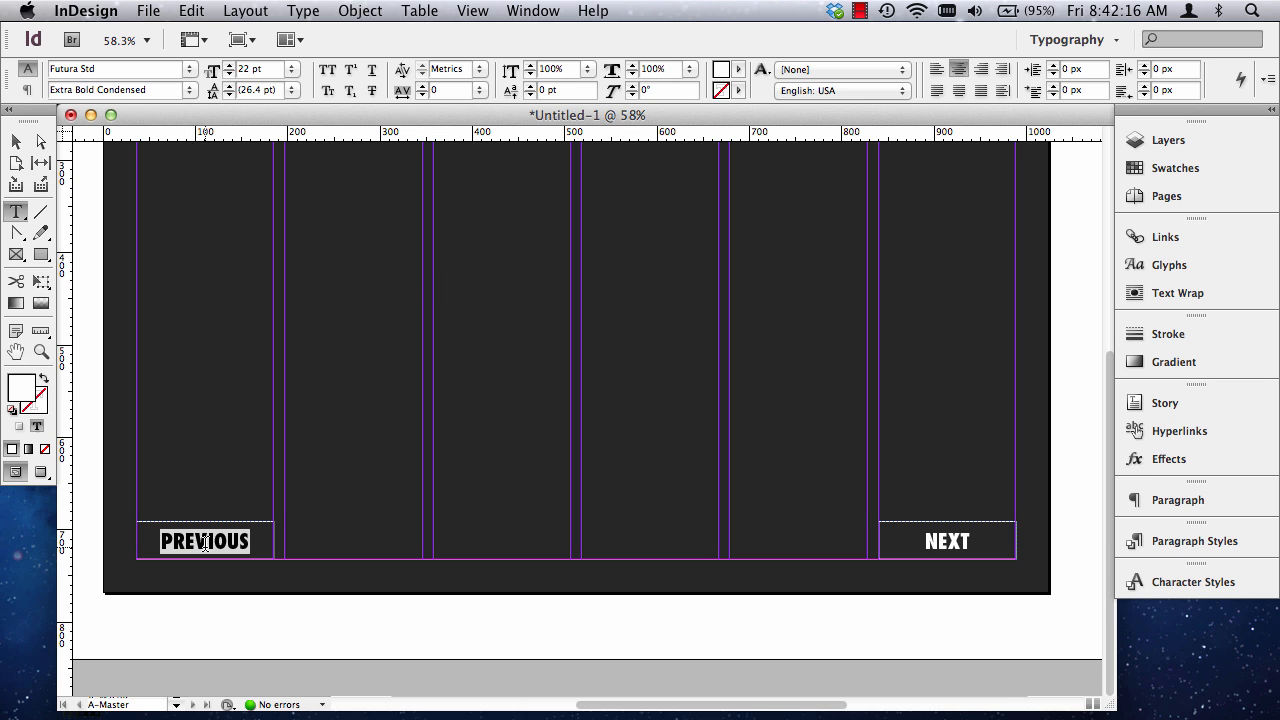
{"action": "left_click", "coordinate": [41, 351]}
{"action": "left_click_drag", "start_coordinate": [128, 506], "coordinate": [351, 620]}
{"action": "left_click", "coordinate": [24, 216]}
{"action": "left_click", "coordinate": [342, 344]}
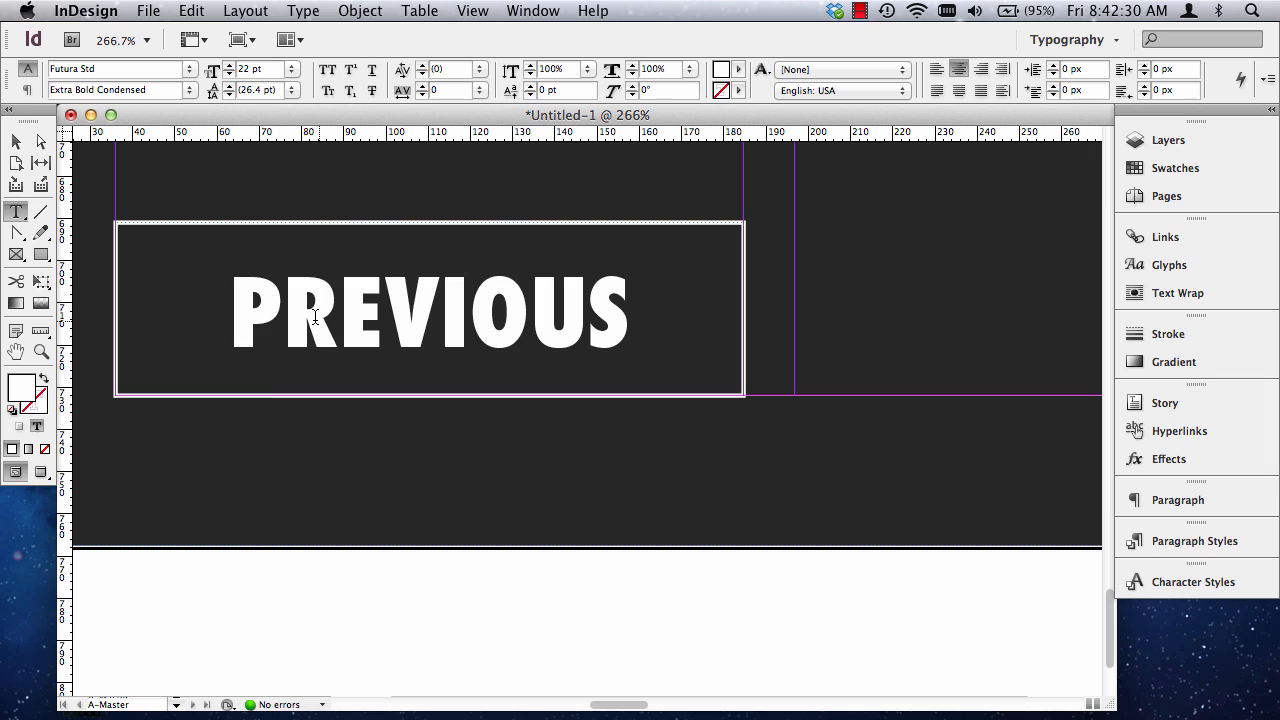
{"action": "double_click", "coordinate": [347, 316]}
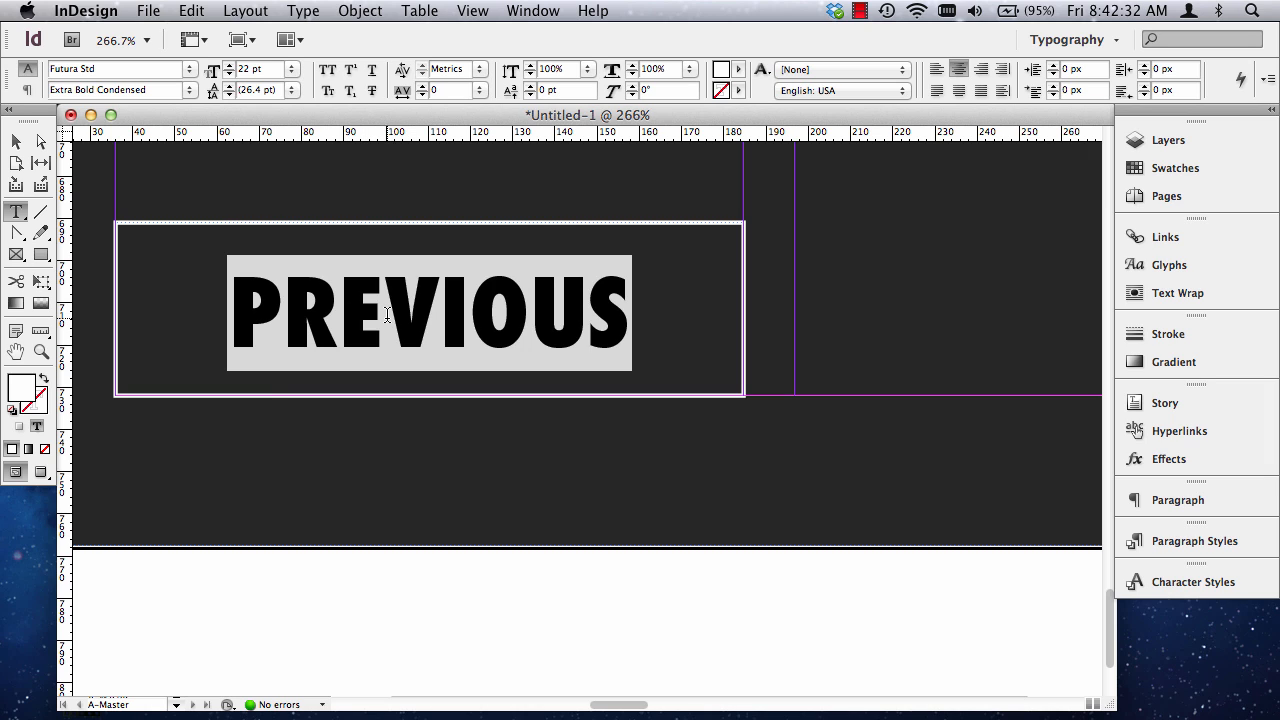
{"action": "left_click", "coordinate": [28, 89]}
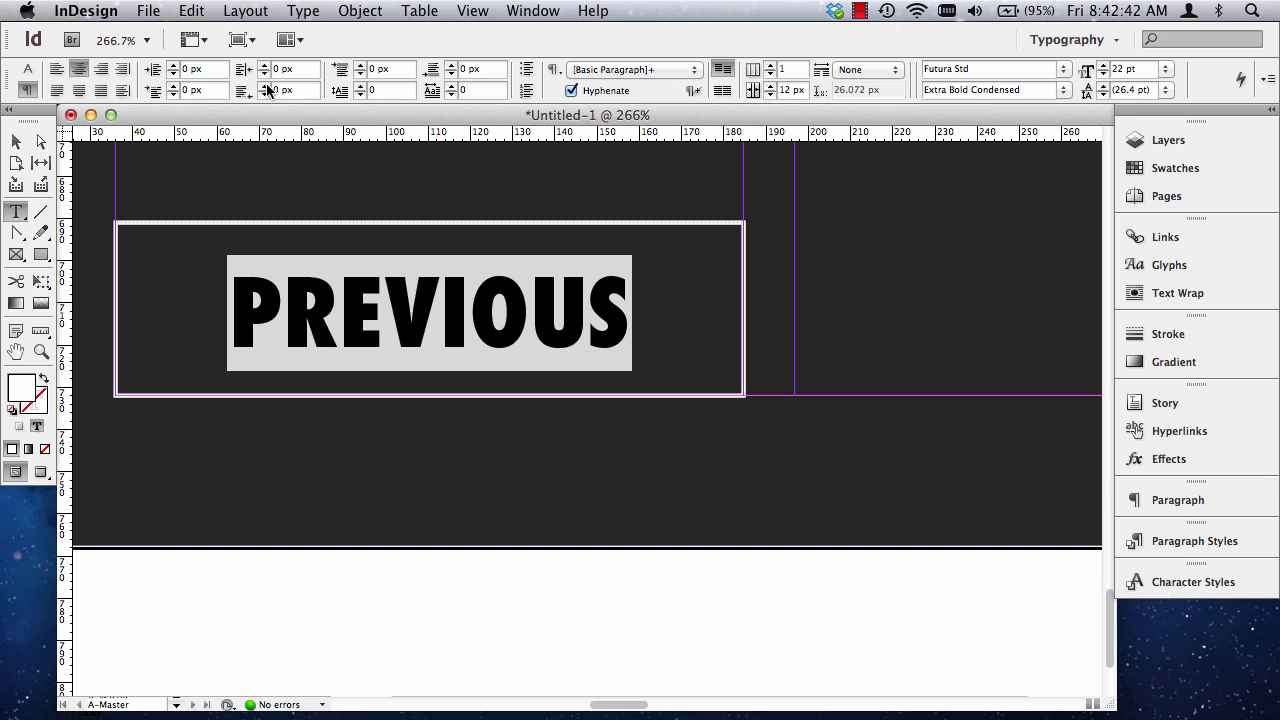
{"action": "left_click", "coordinate": [29, 70]}
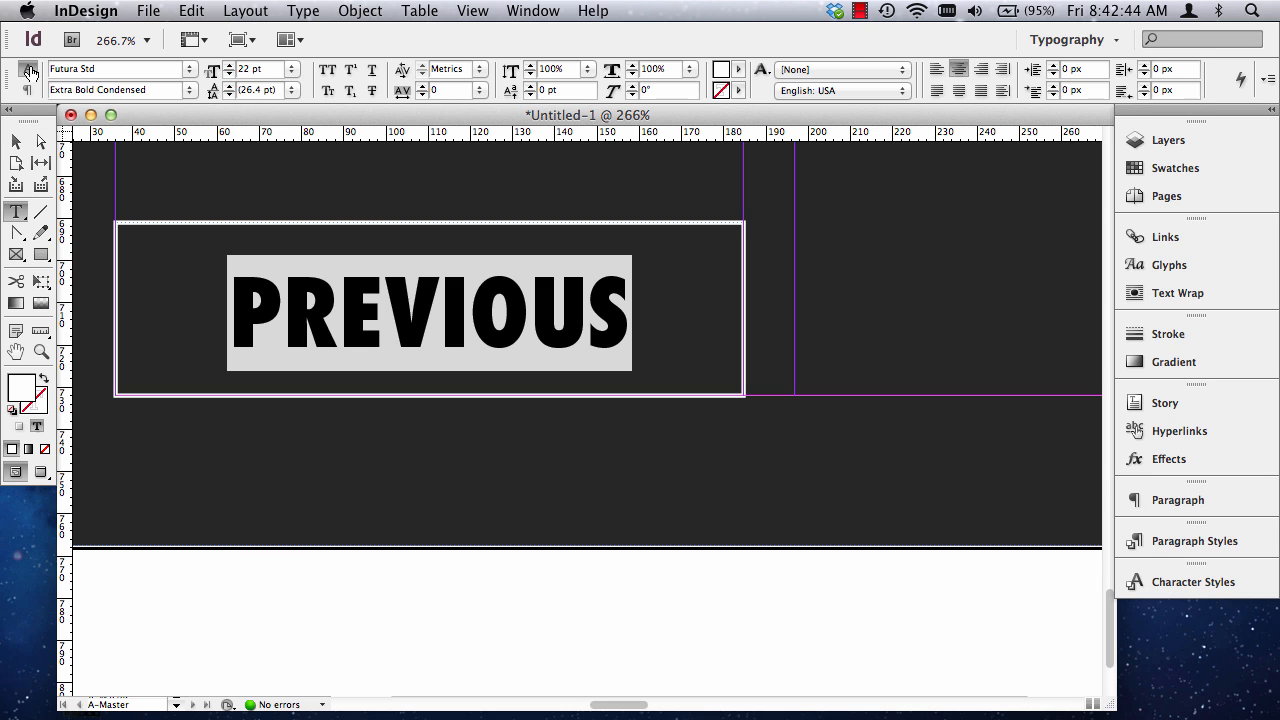
{"action": "left_click", "coordinate": [478, 72]}
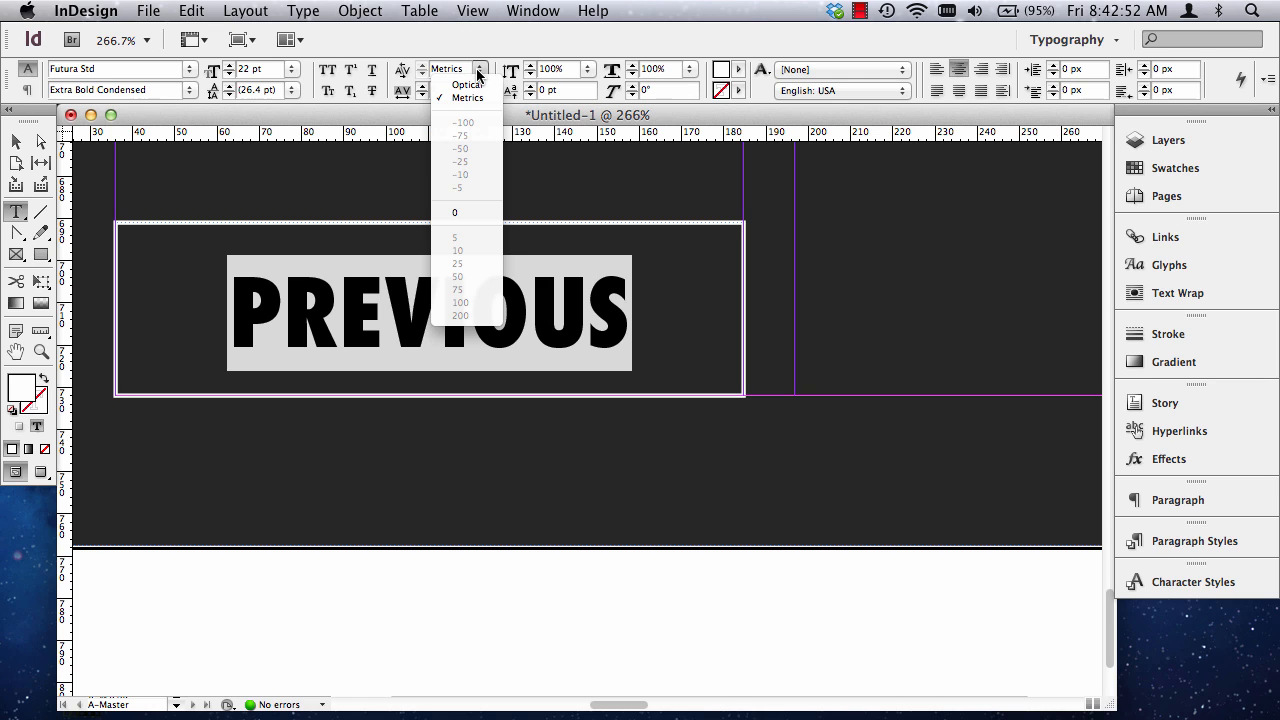
{"action": "left_click", "coordinate": [474, 86]}
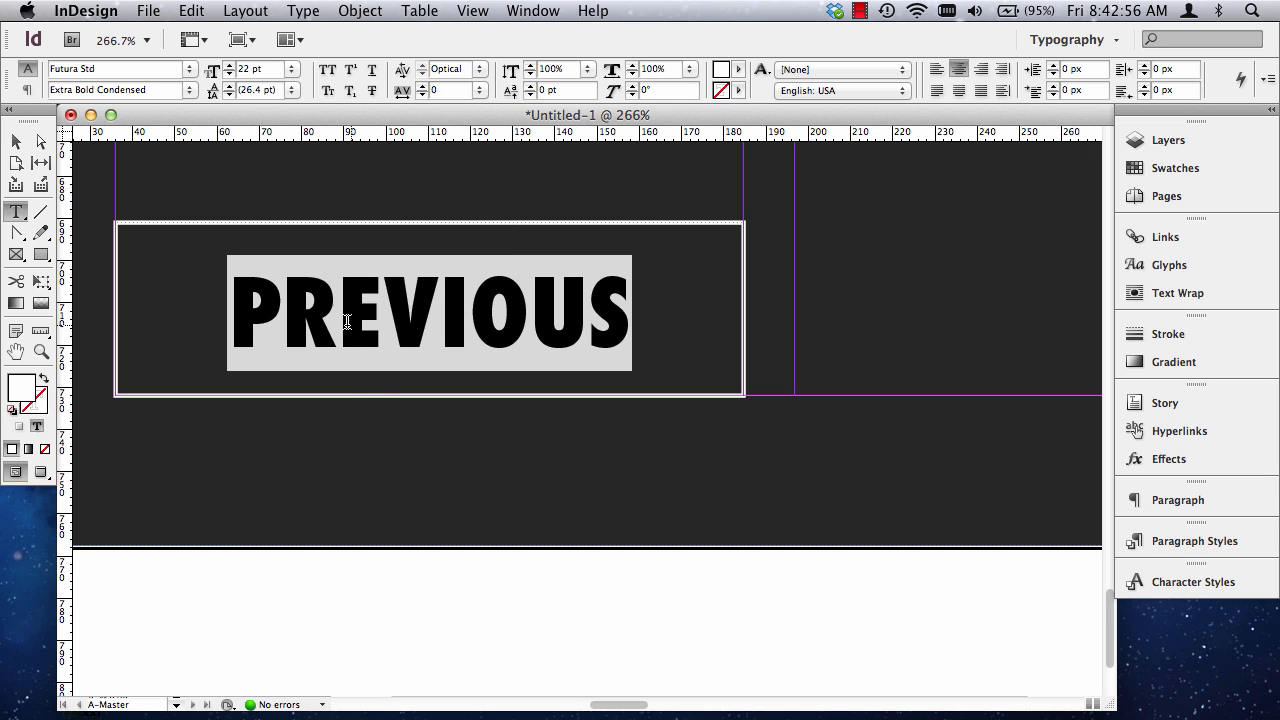
Set the kerning of the whole word NEXT in the sixth-column button to Optical.
{"action": "left_click", "coordinate": [16, 141]}
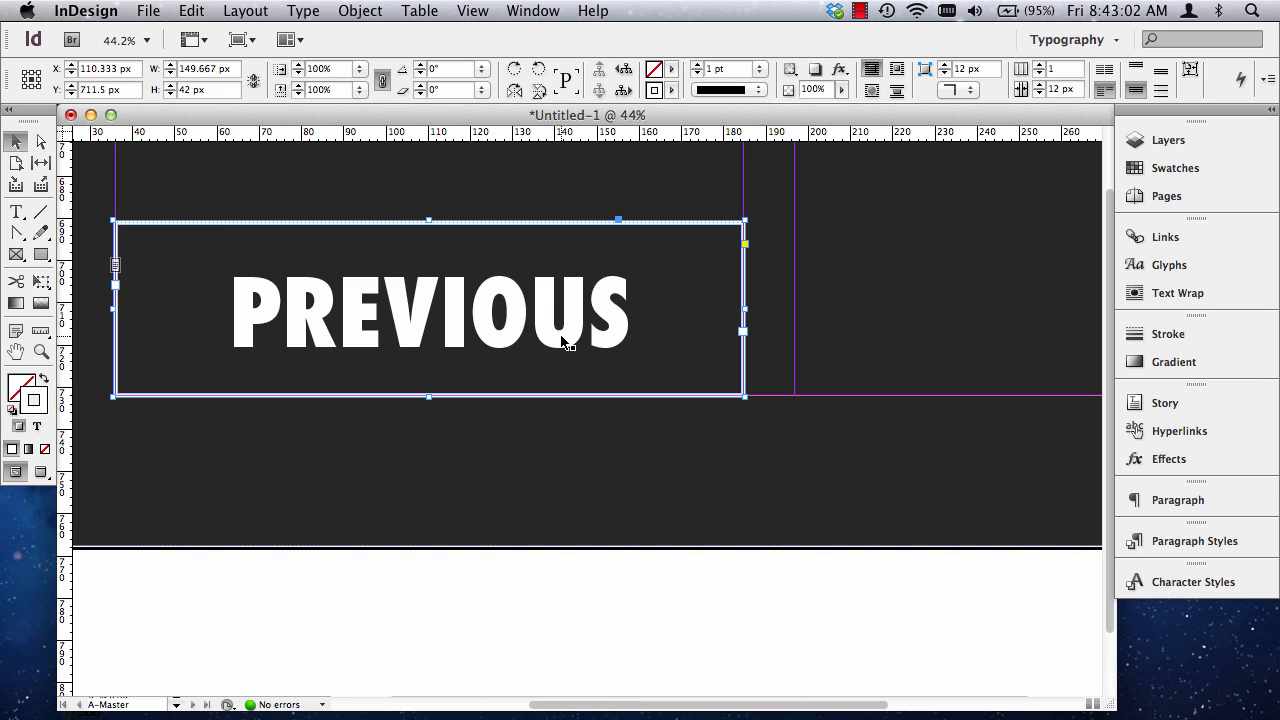
{"action": "key", "text": "super+0"}
{"action": "key", "text": "z"}
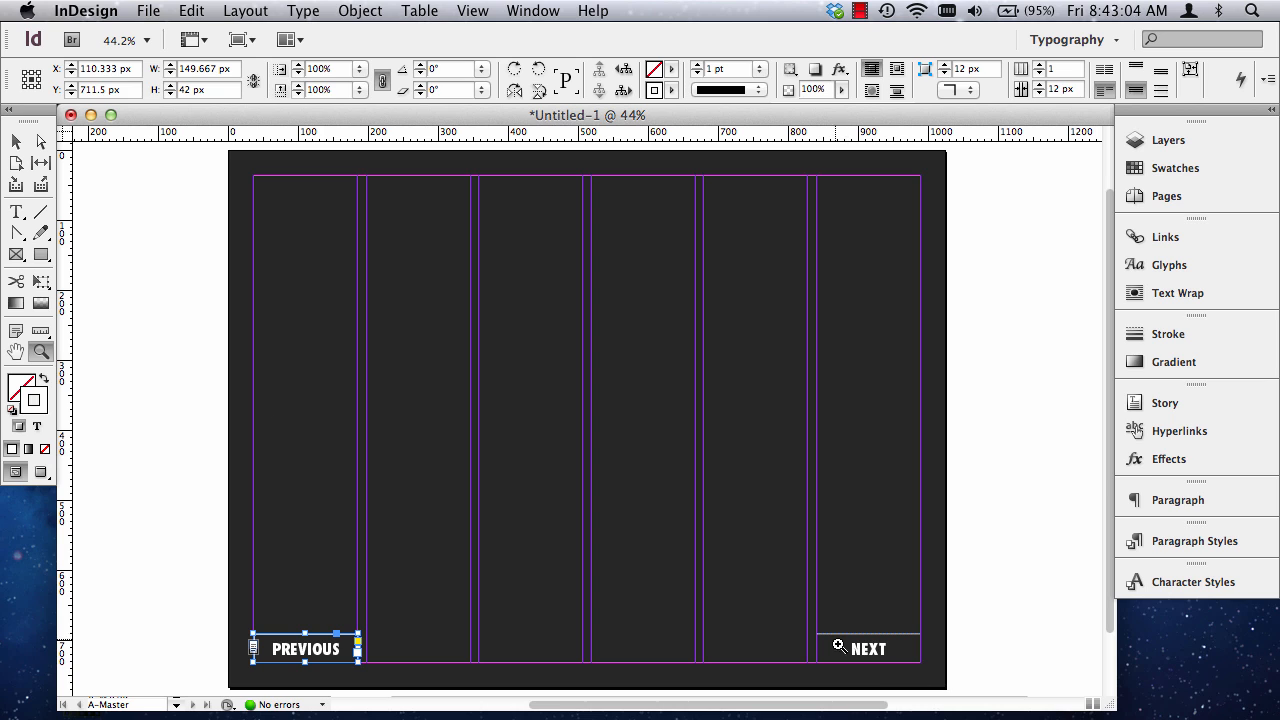
{"action": "left_click_drag", "start_coordinate": [811, 620], "coordinate": [938, 678]}
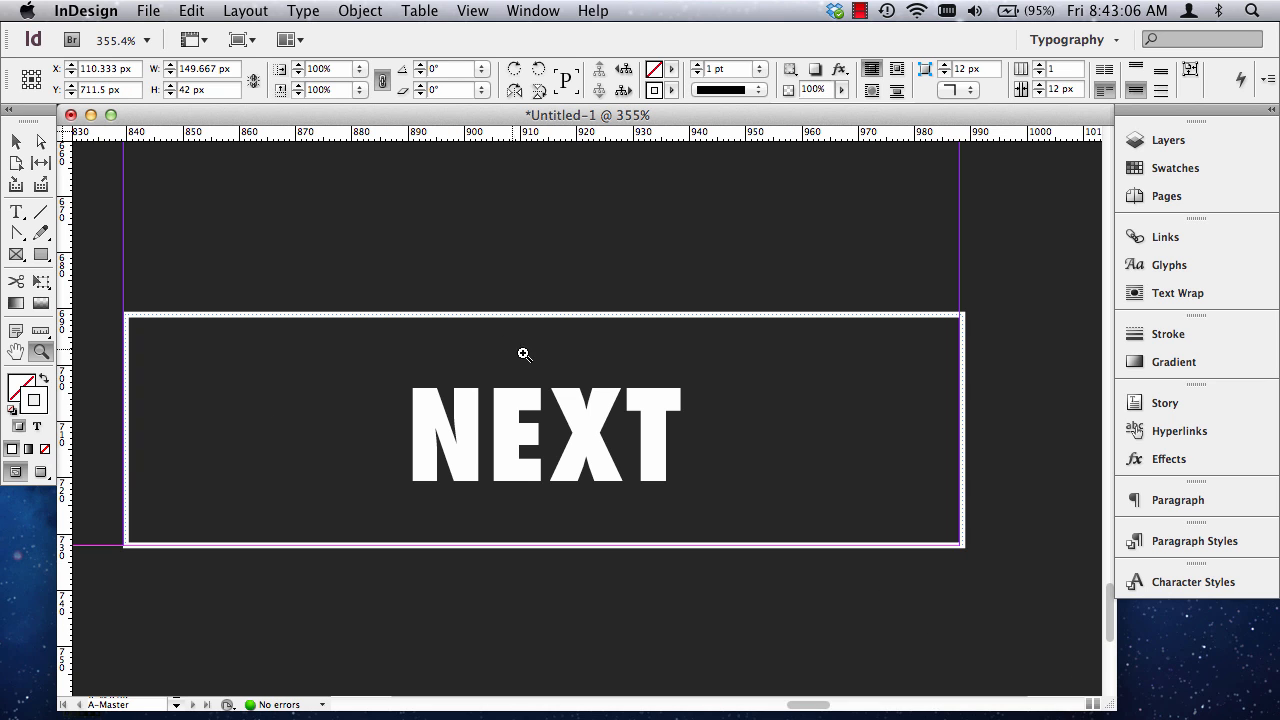
{"action": "left_click", "coordinate": [16, 212]}
{"action": "left_click", "coordinate": [587, 452]}
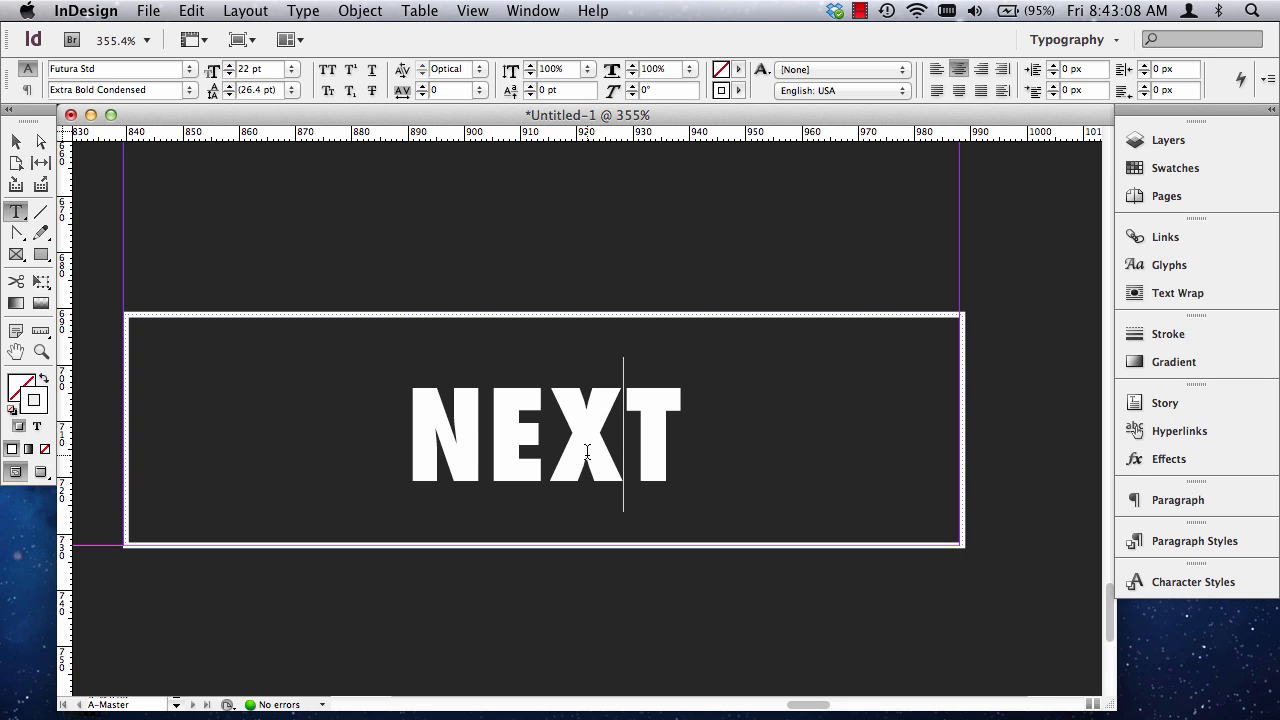
{"action": "key", "text": "super+a"}
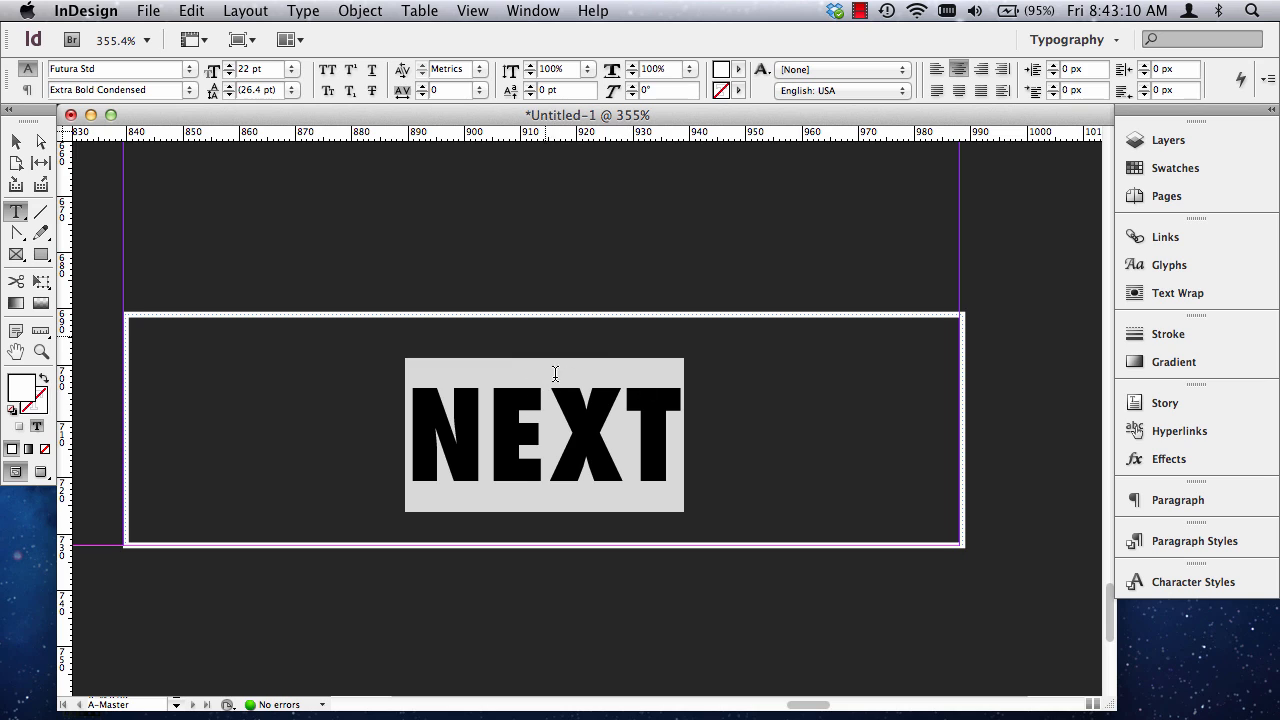
{"action": "left_click", "coordinate": [480, 69]}
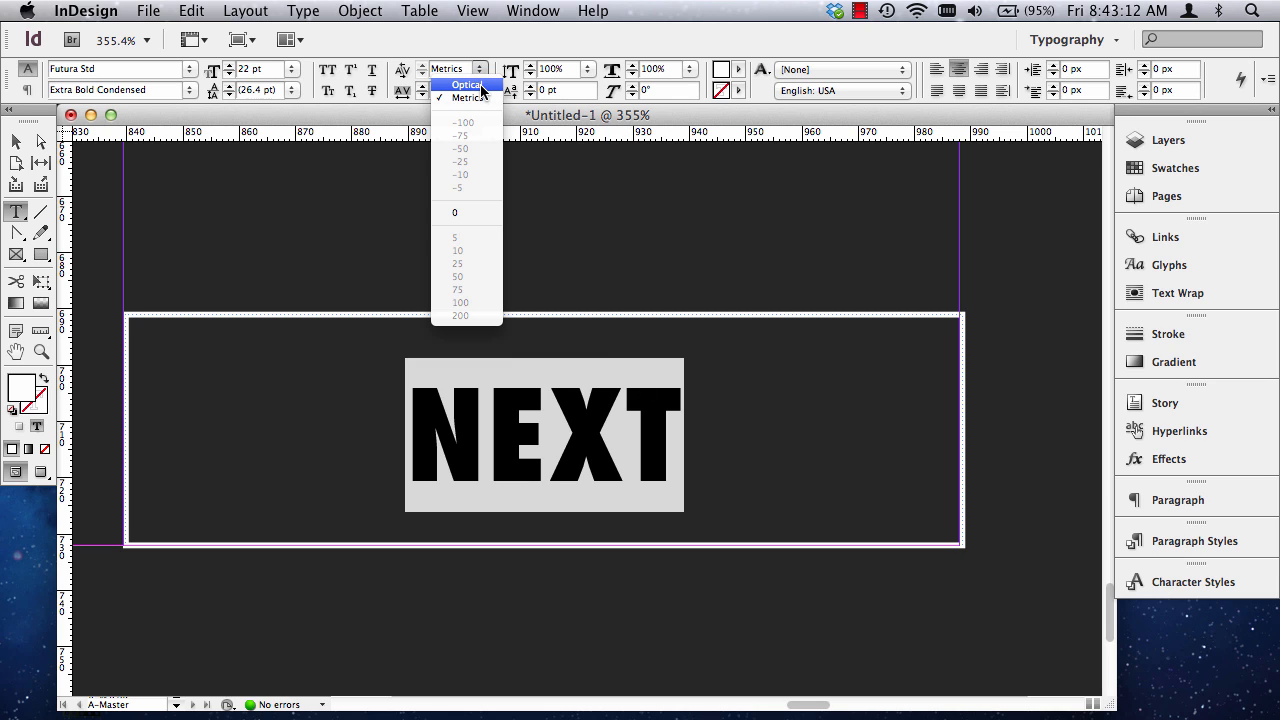
{"action": "left_click", "coordinate": [481, 86]}
Tighten the kerning between the X and T of NEXT to -30.
{"action": "left_click", "coordinate": [657, 466]}
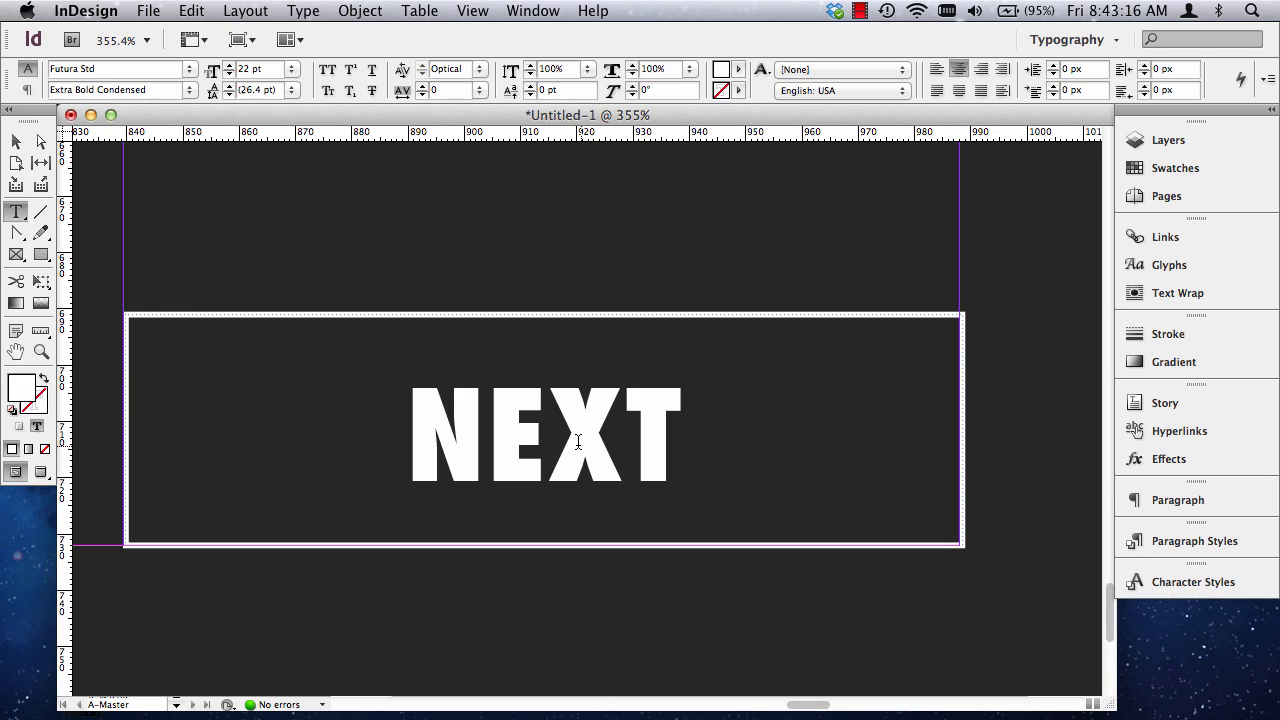
{"action": "left_click", "coordinate": [630, 420]}
{"action": "left_click", "coordinate": [422, 74]}
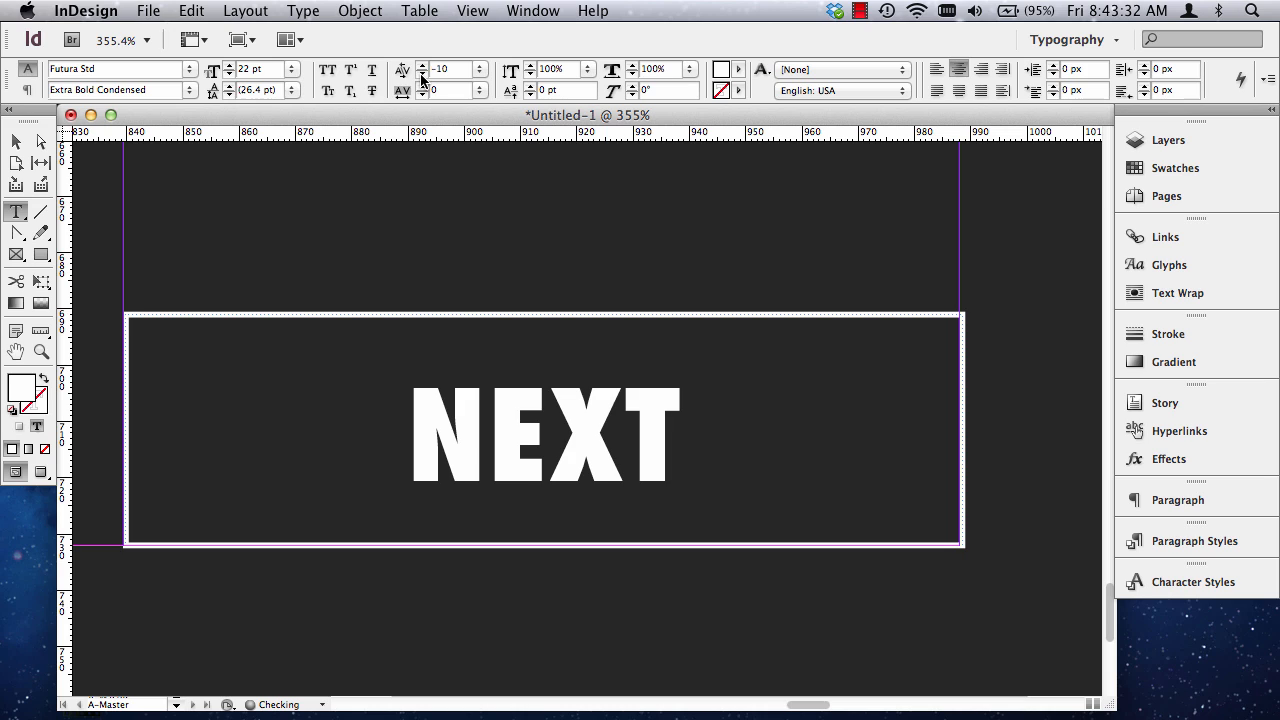
{"action": "left_click", "coordinate": [422, 74]}
{"action": "left_click", "coordinate": [422, 75]}
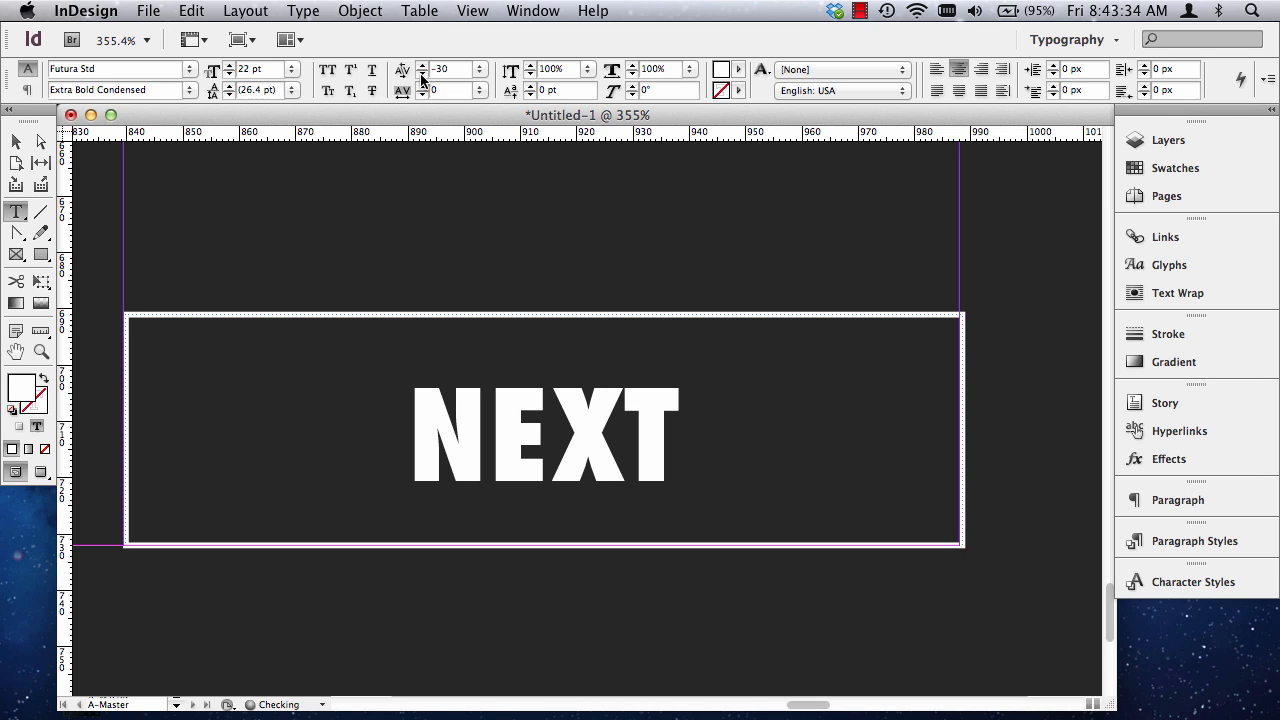
{"action": "left_click", "coordinate": [422, 75]}
{"action": "left_click", "coordinate": [422, 75]}
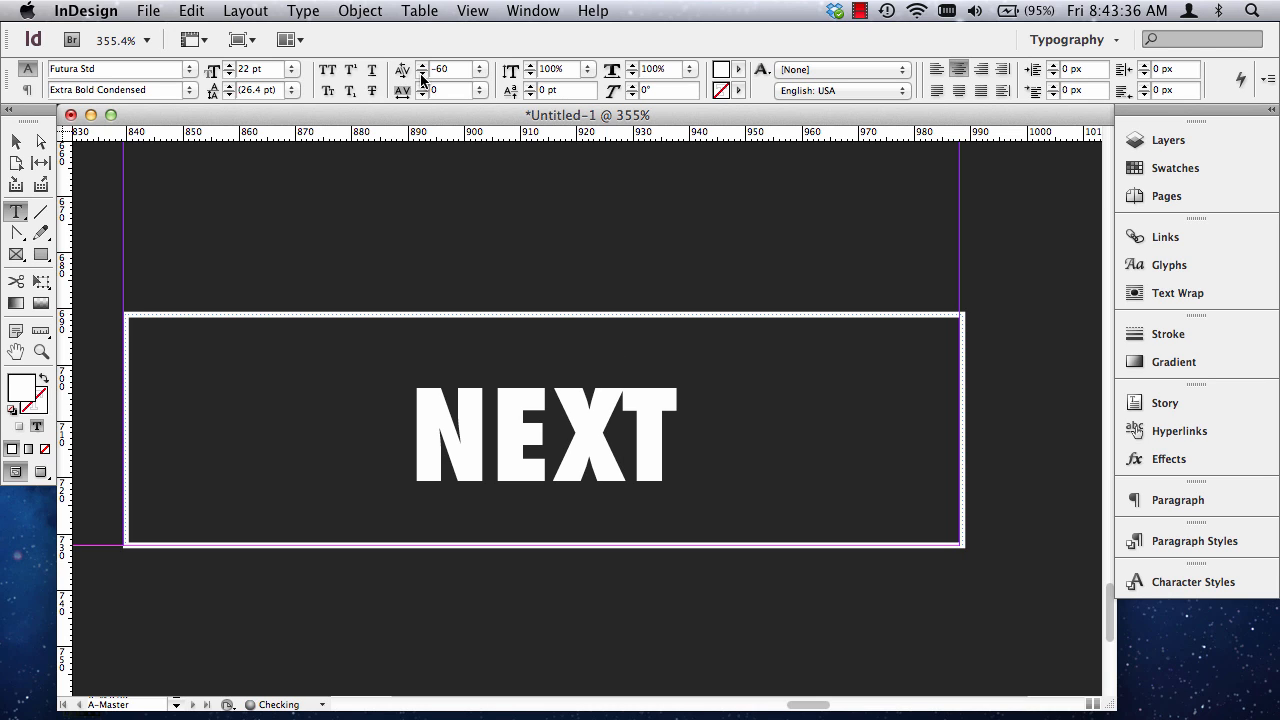
{"action": "left_click", "coordinate": [422, 65]}
{"action": "left_click", "coordinate": [422, 65]}
{"action": "left_click", "coordinate": [422, 65]}
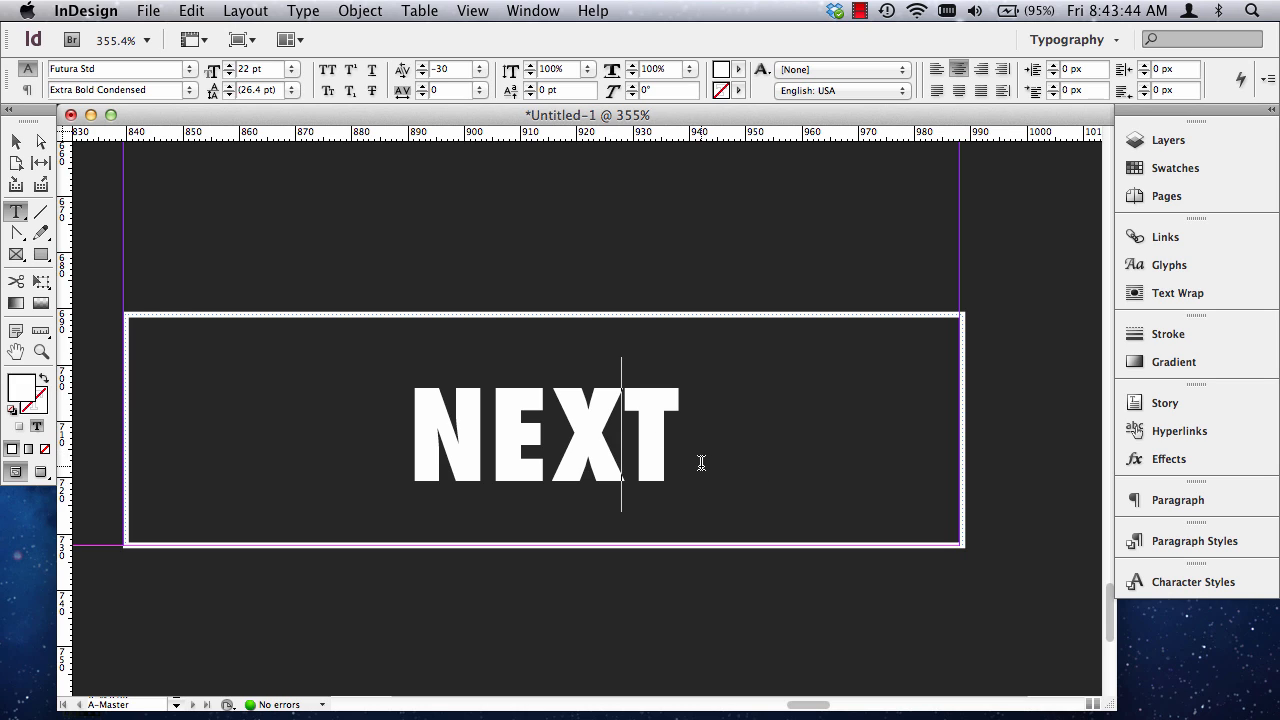
Set the kerning between E and X and between N and E in NEXT to -20 each.
{"action": "left_click", "coordinate": [559, 432]}
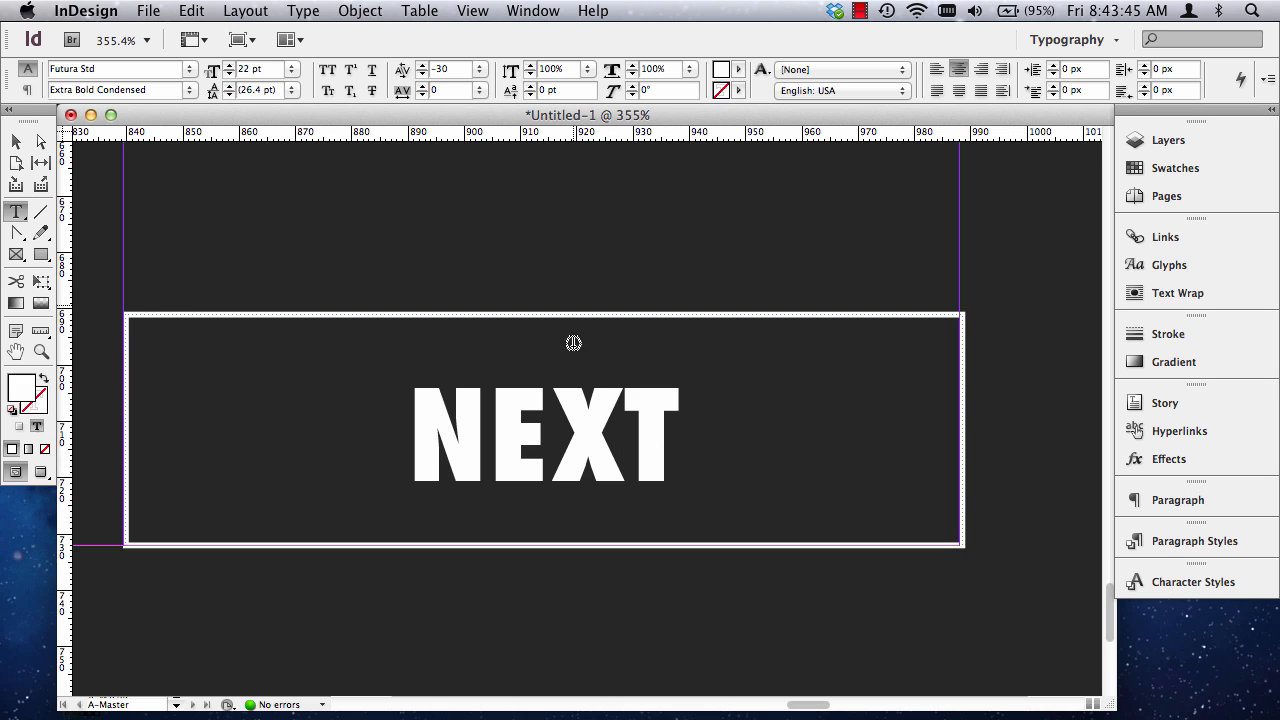
{"action": "left_click", "coordinate": [421, 75]}
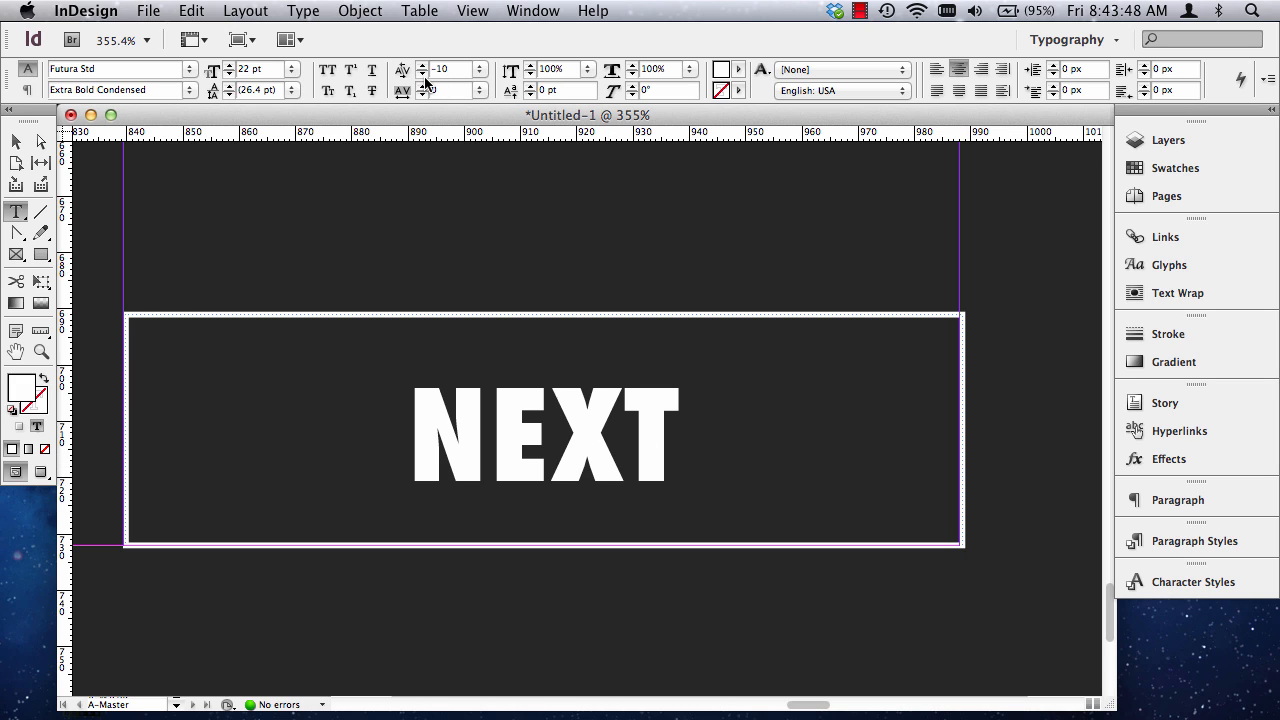
{"action": "left_click", "coordinate": [422, 75]}
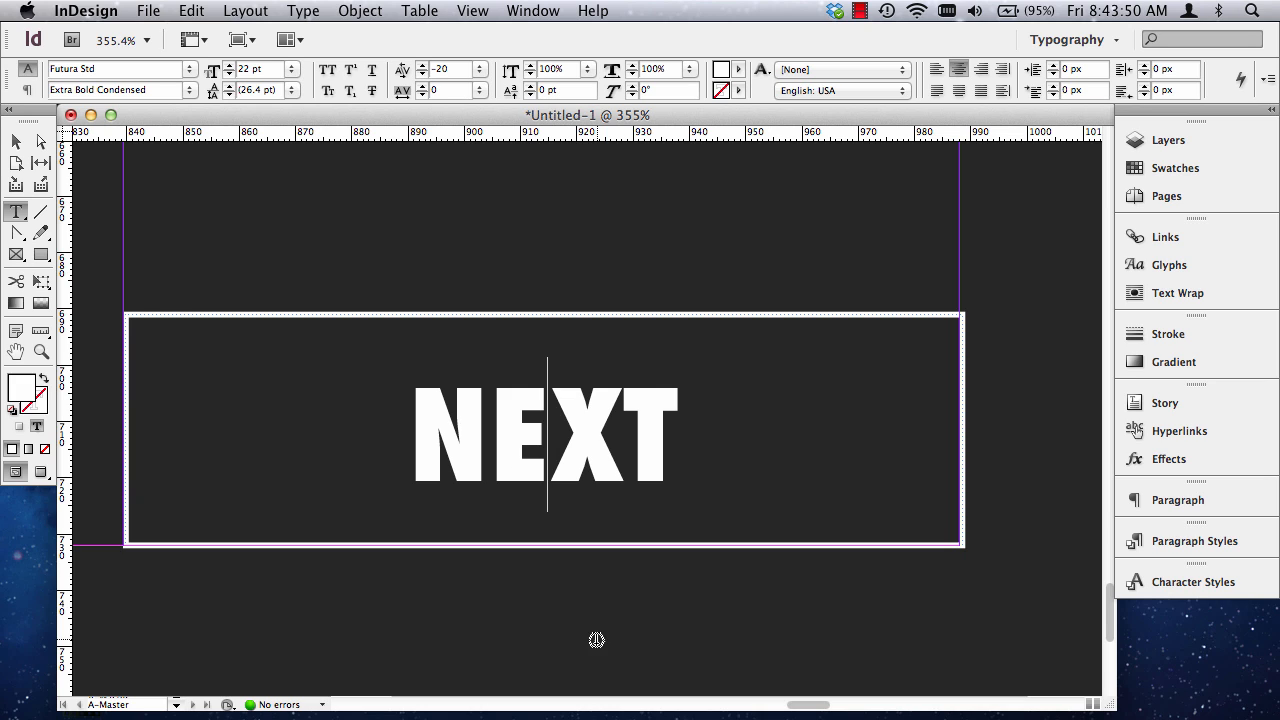
{"action": "left_click", "coordinate": [507, 441]}
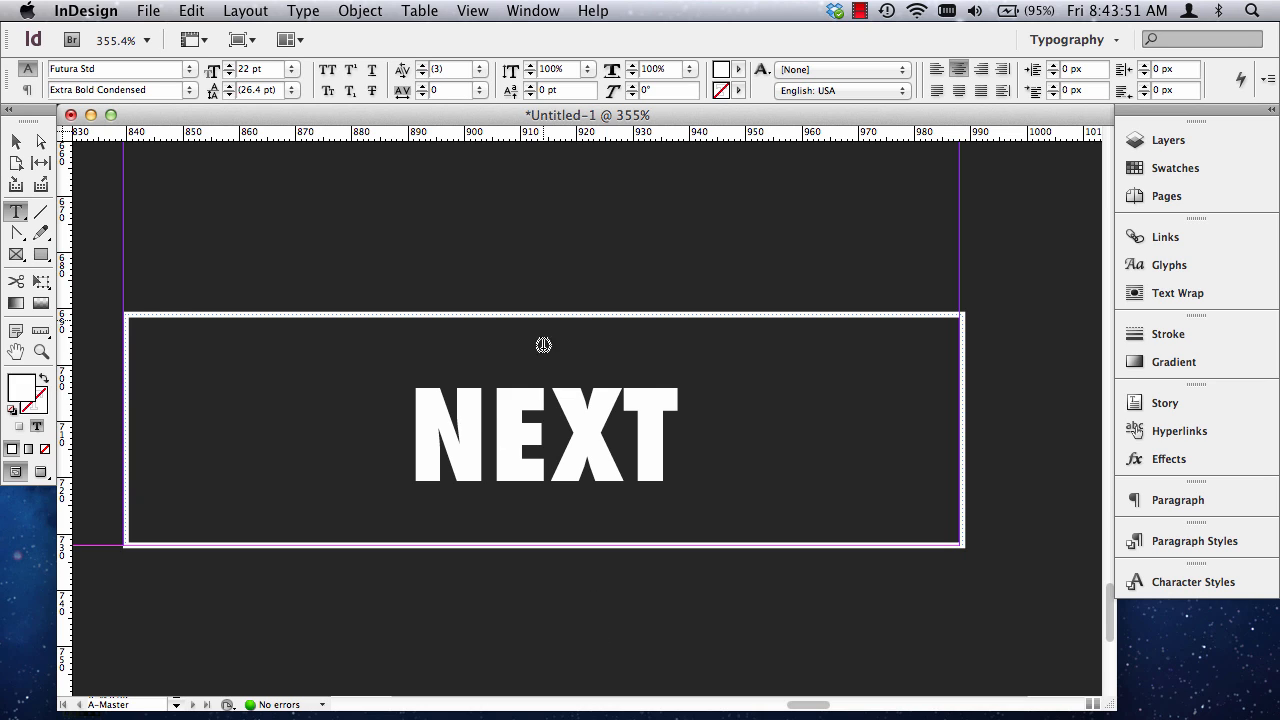
{"action": "left_click", "coordinate": [421, 76]}
{"action": "left_click", "coordinate": [421, 76]}
{"action": "left_click", "coordinate": [421, 76]}
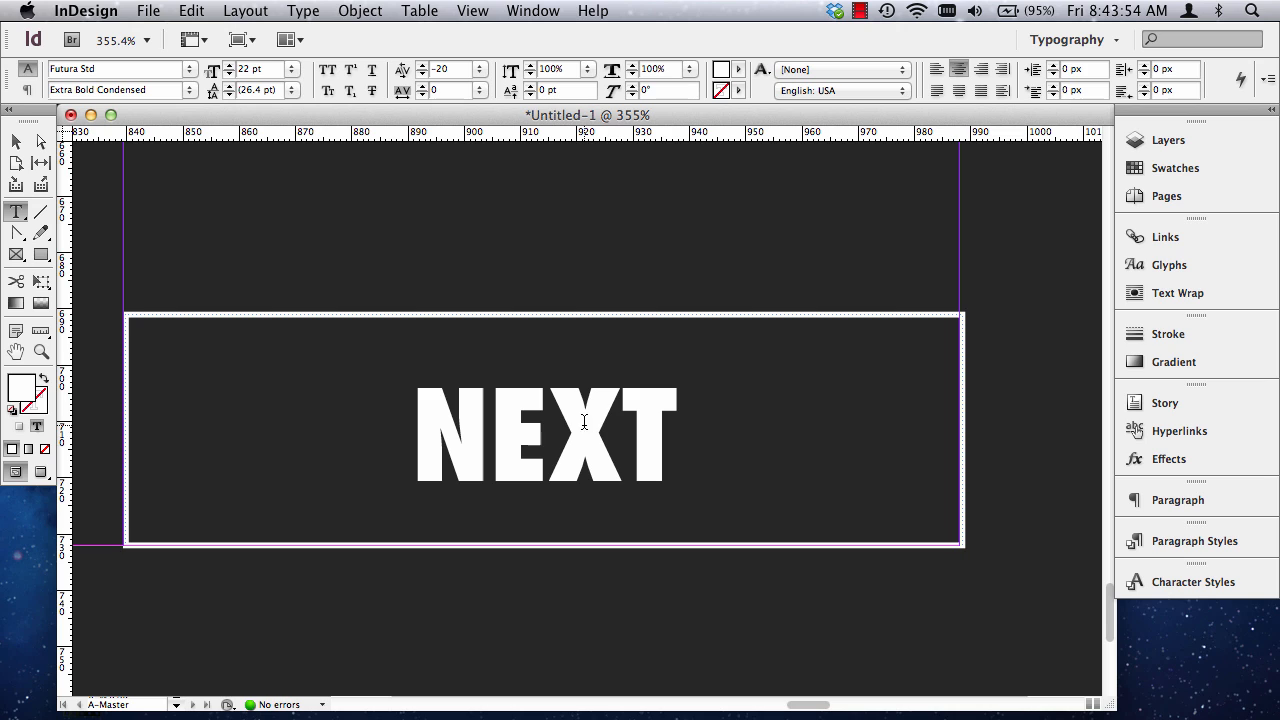
Loosen the kerning between the X and T of NEXT to -10 and deselect the frame.
{"action": "left_click", "coordinate": [423, 66]}
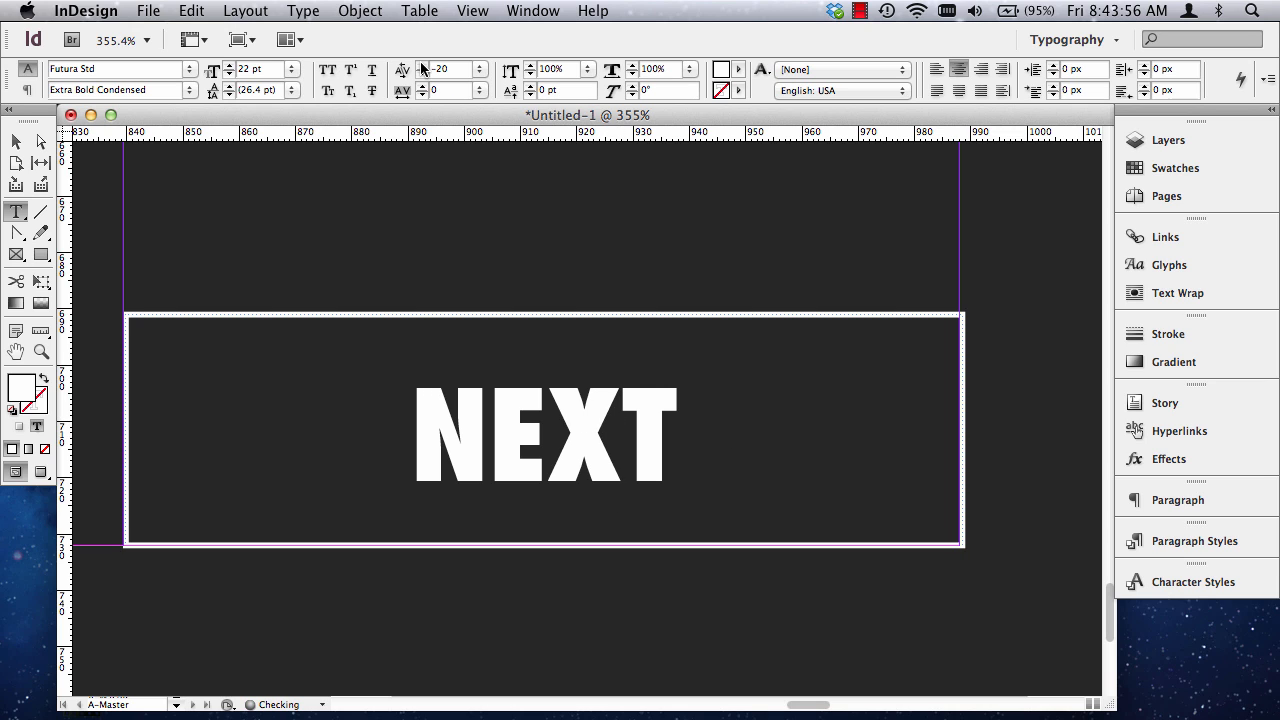
{"action": "left_click", "coordinate": [421, 65]}
{"action": "key", "text": "super+0"}
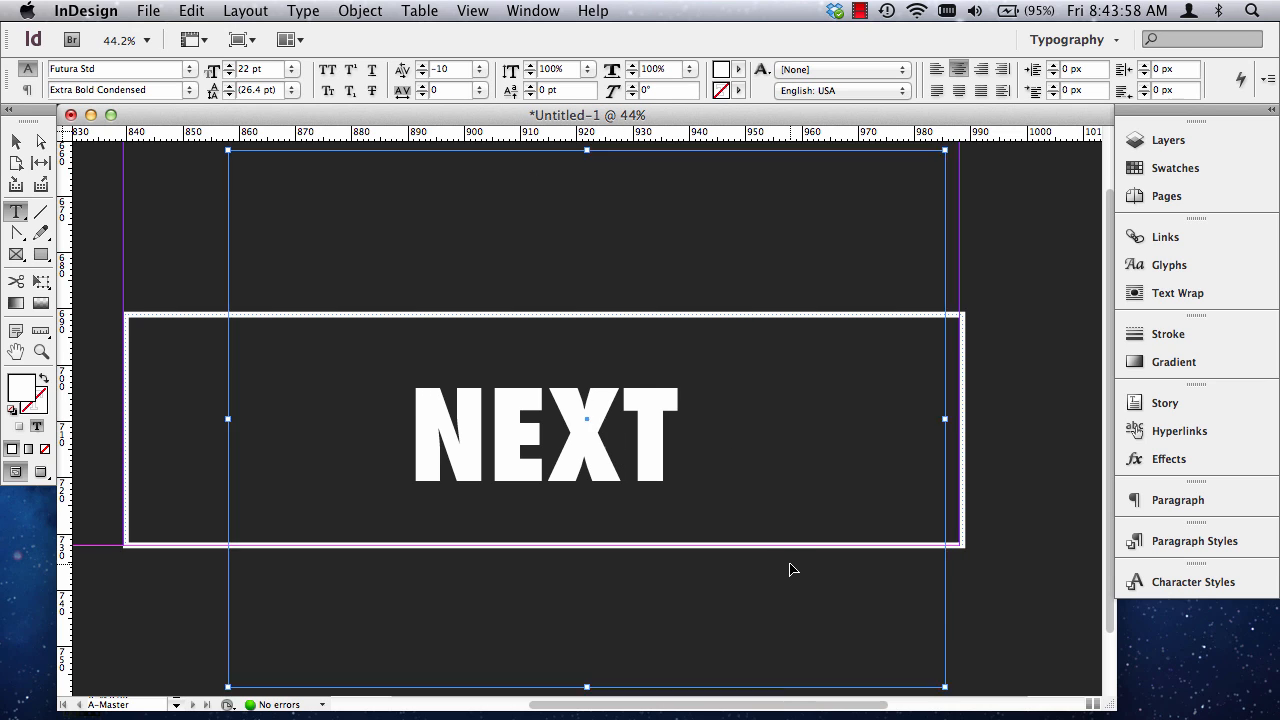
{"action": "left_click", "coordinate": [16, 142]}
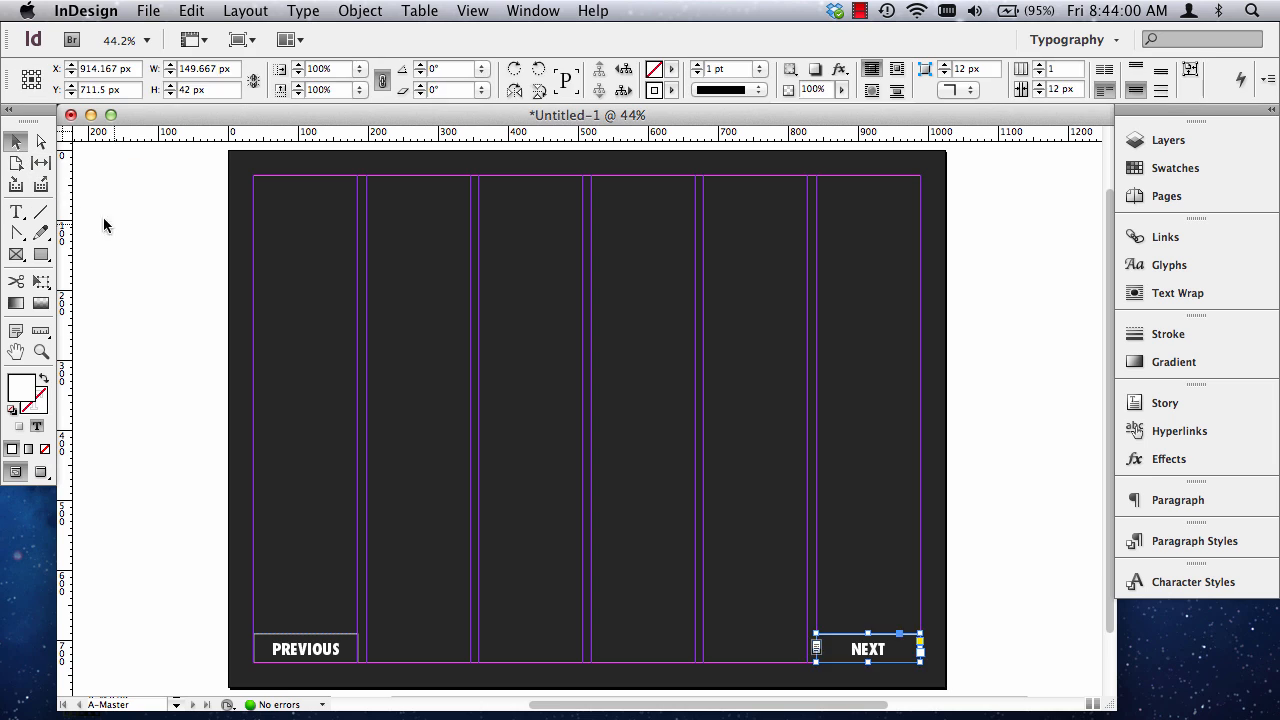
{"action": "left_click", "coordinate": [104, 220]}
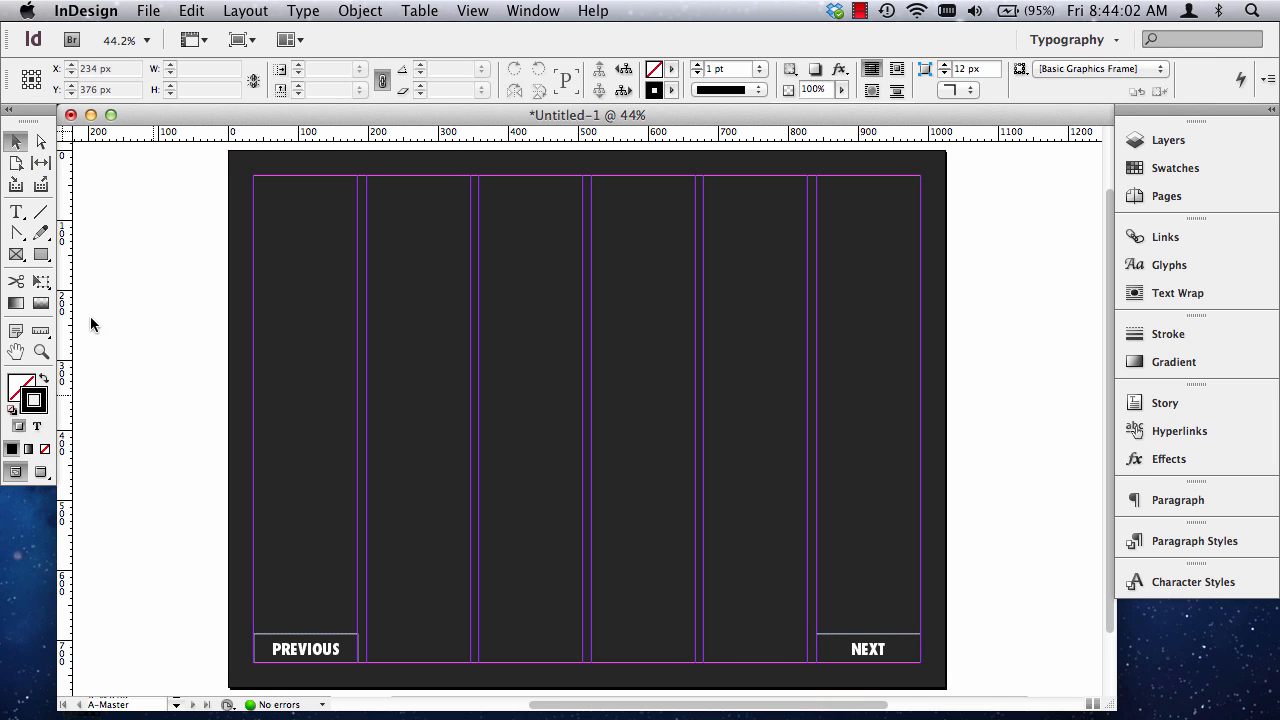
{"action": "left_click", "coordinate": [1160, 196]}
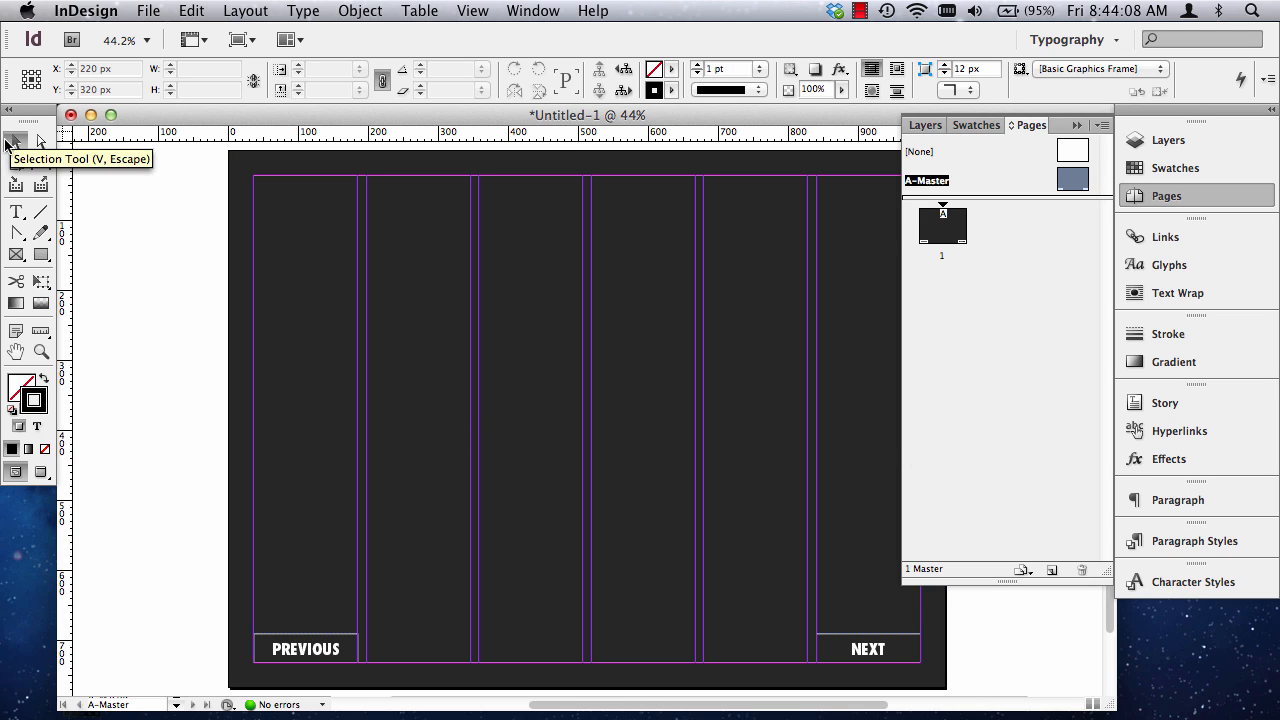
{"action": "left_click", "coordinate": [15, 142]}
{"action": "left_click", "coordinate": [1078, 126]}
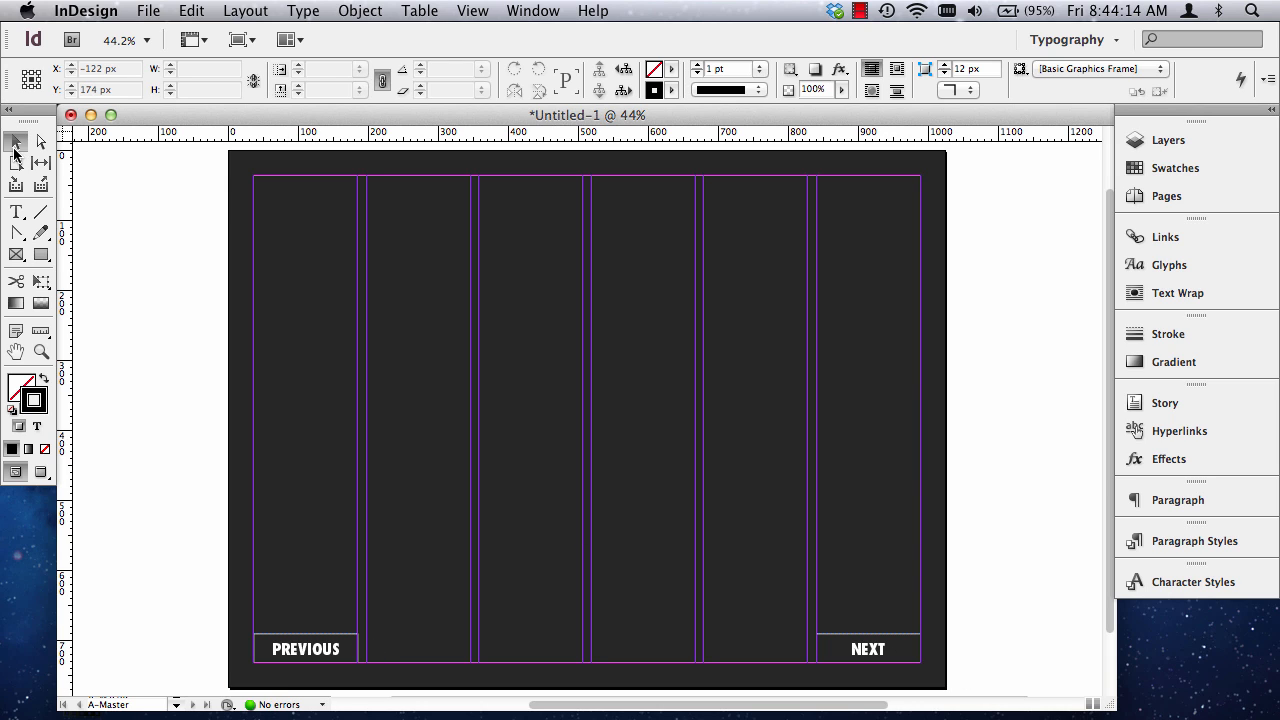
Convert the PREVIOUS frame in the first column into an interactive object of type Button.
{"action": "left_click", "coordinate": [305, 652]}
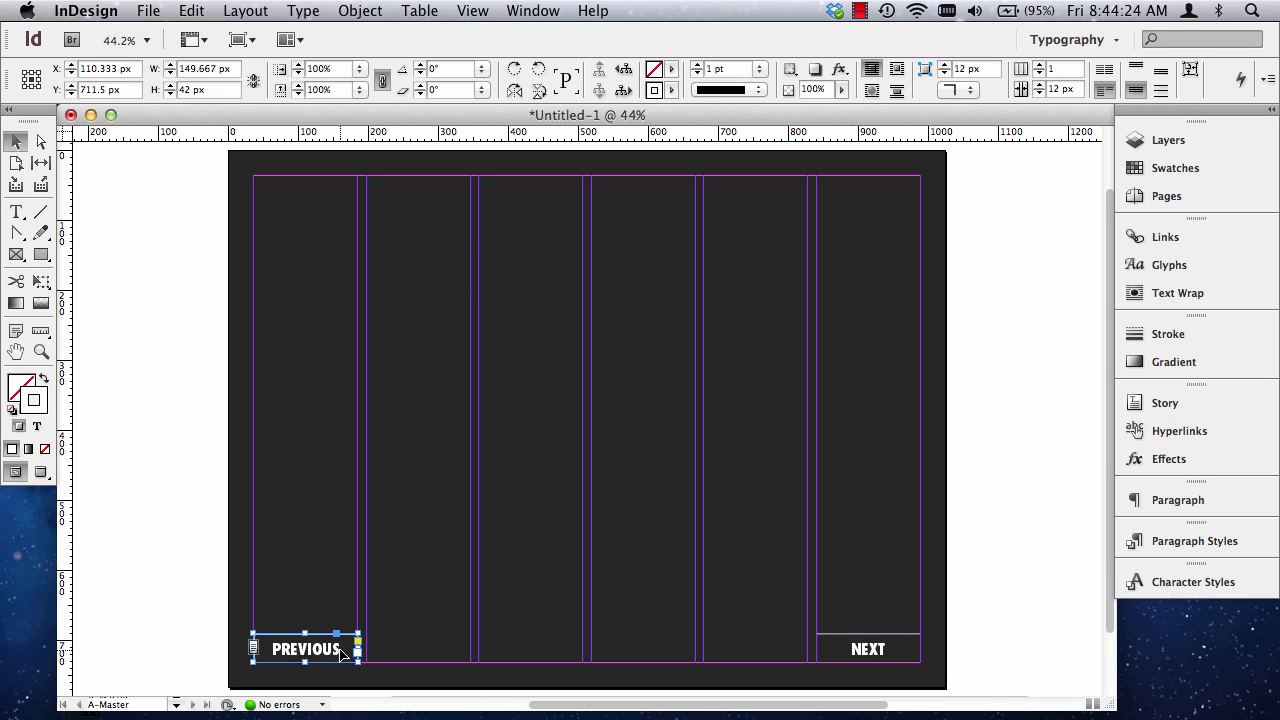
{"action": "left_click", "coordinate": [533, 11]}
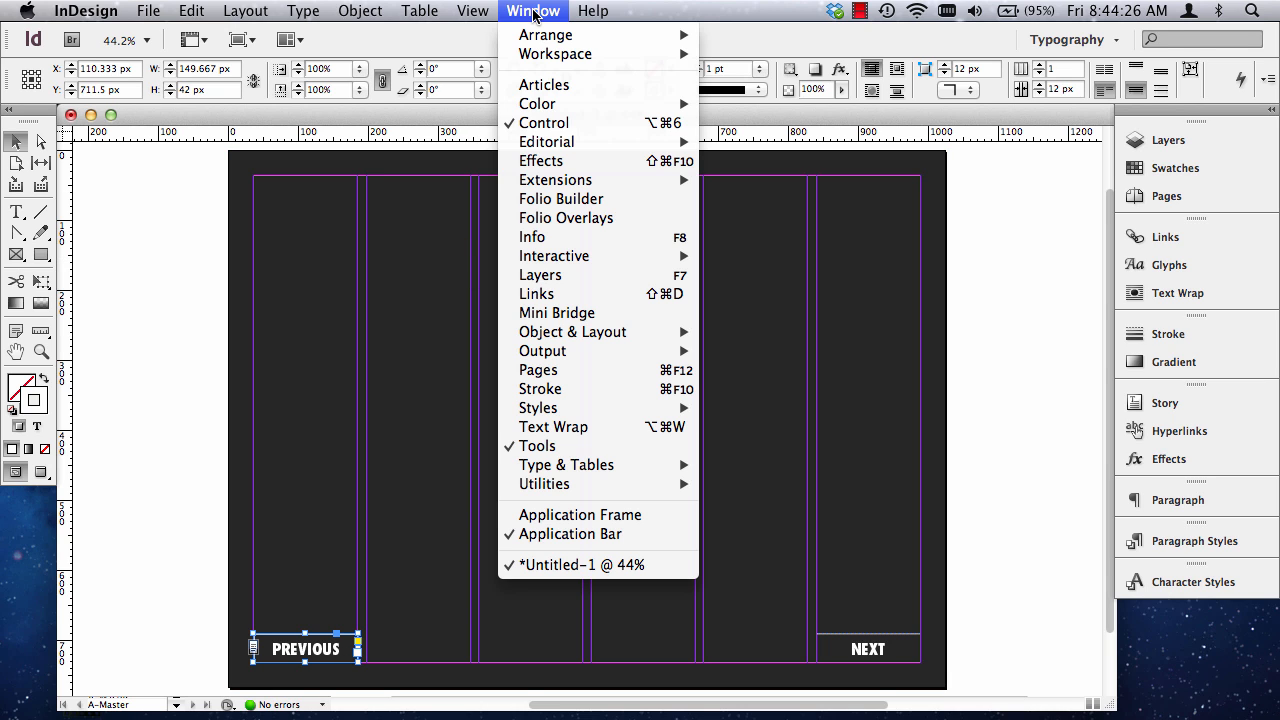
{"action": "mouse_move", "coordinate": [604, 258]}
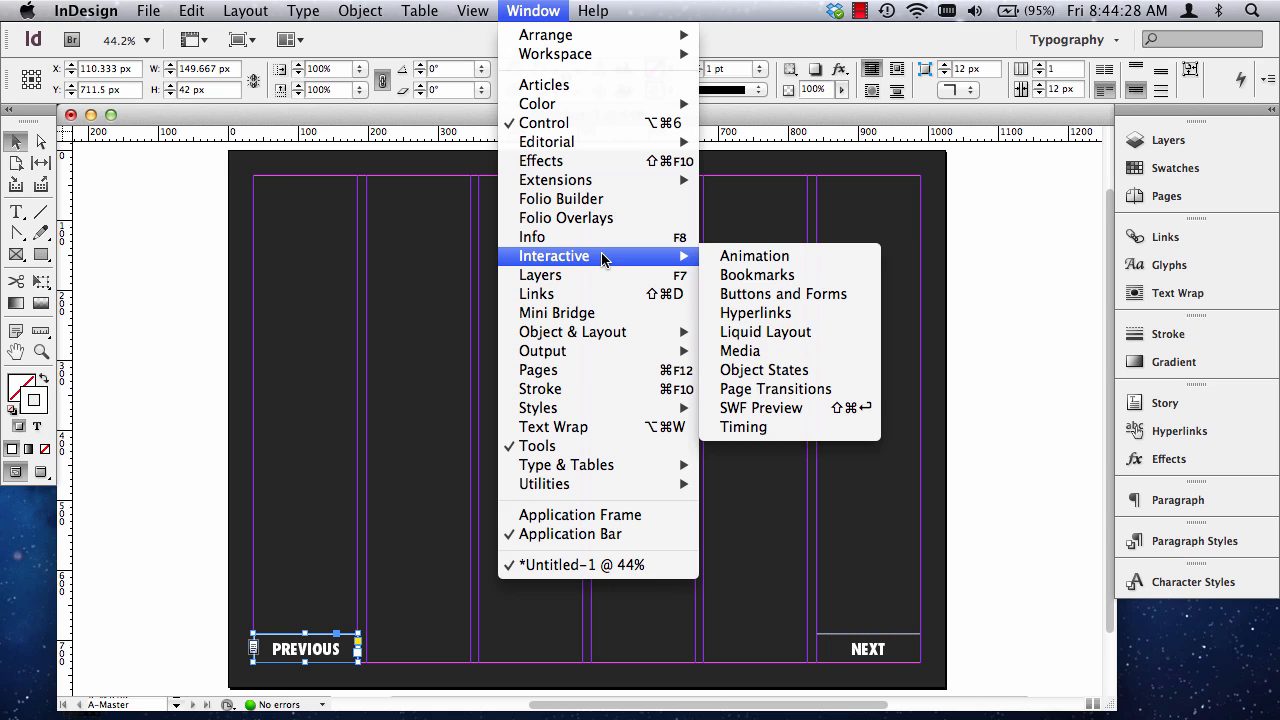
{"action": "left_click", "coordinate": [766, 296]}
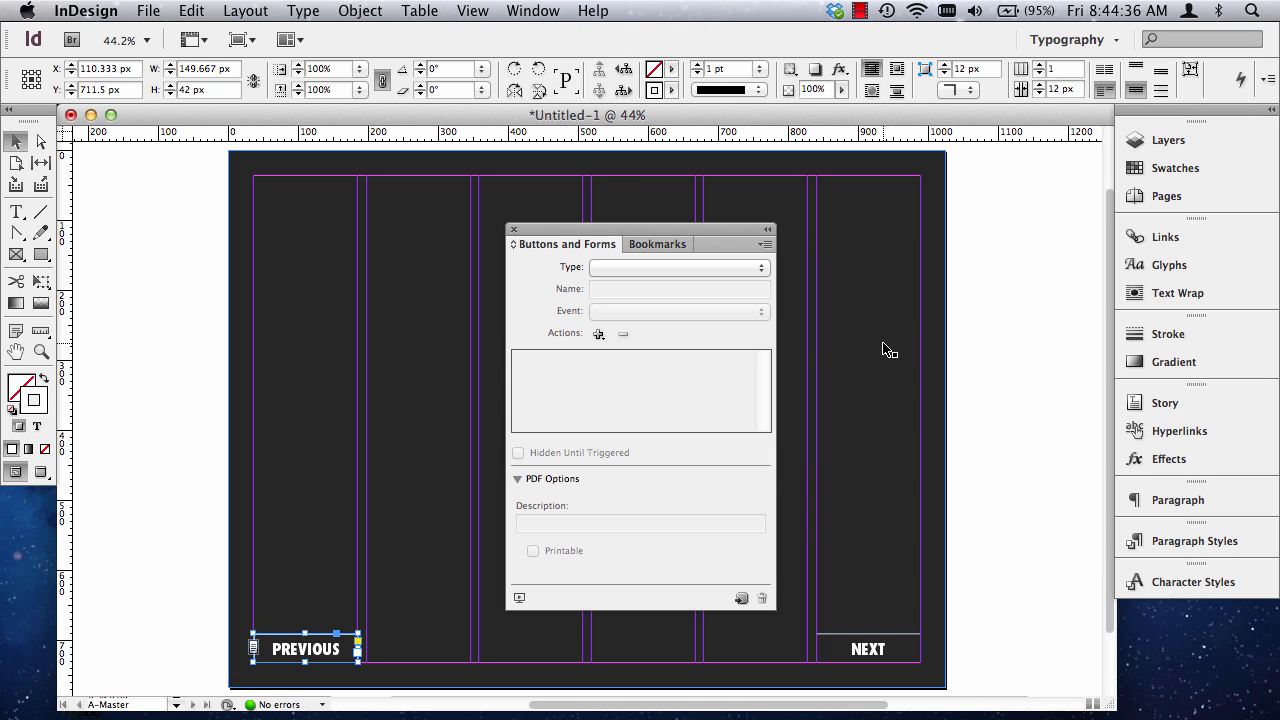
{"action": "left_click", "coordinate": [624, 267]}
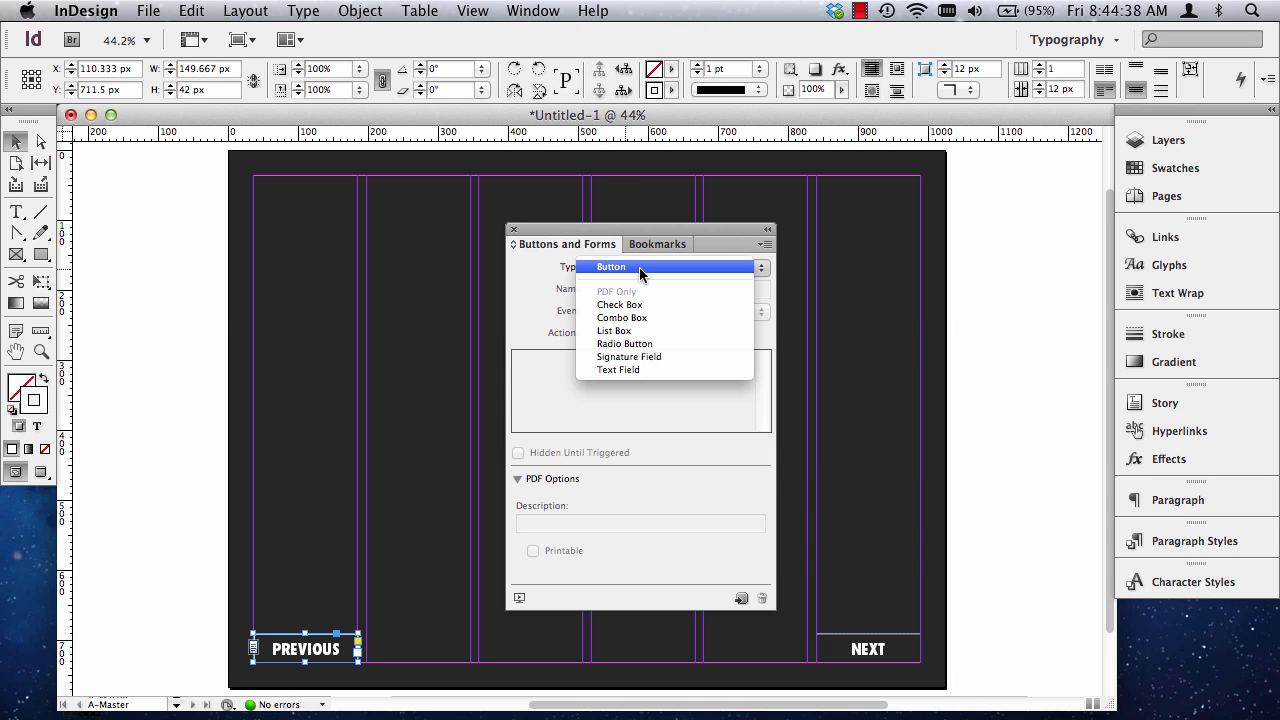
{"action": "left_click", "coordinate": [644, 266]}
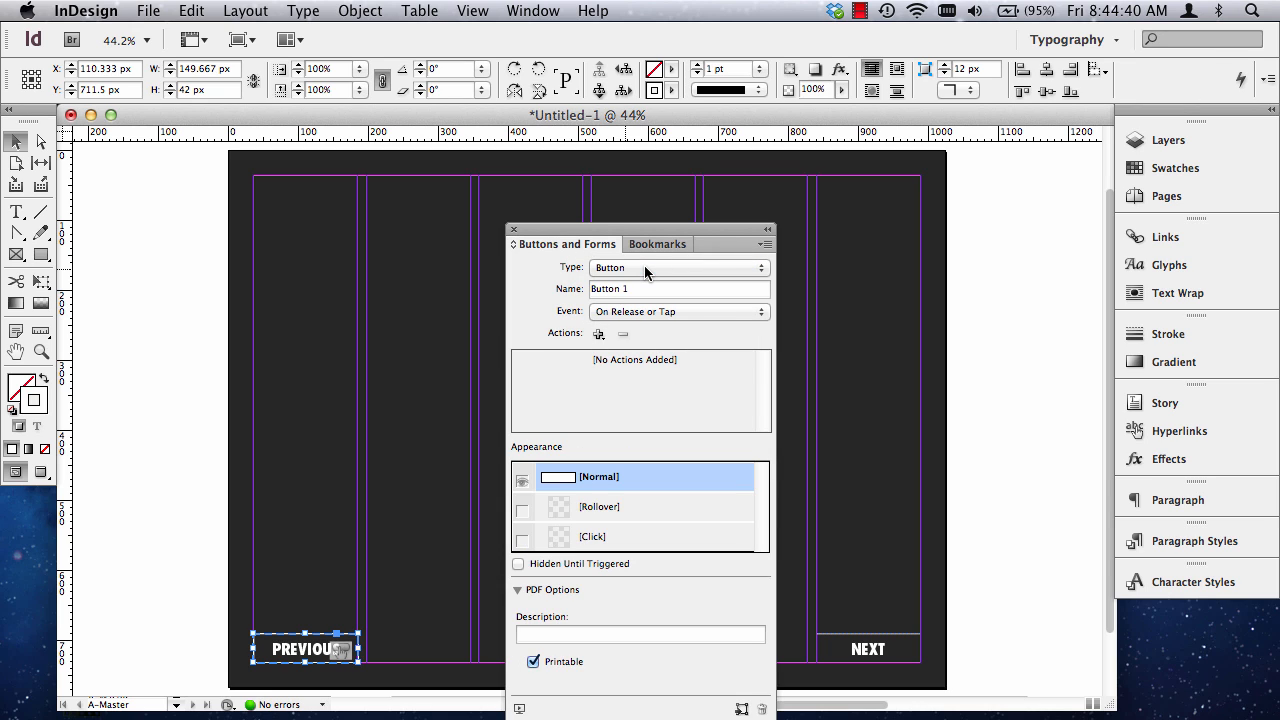
Keep the PREVIOUS button's event as On Release or Tap and add the Go To Previous Page action.
{"action": "left_click", "coordinate": [616, 314]}
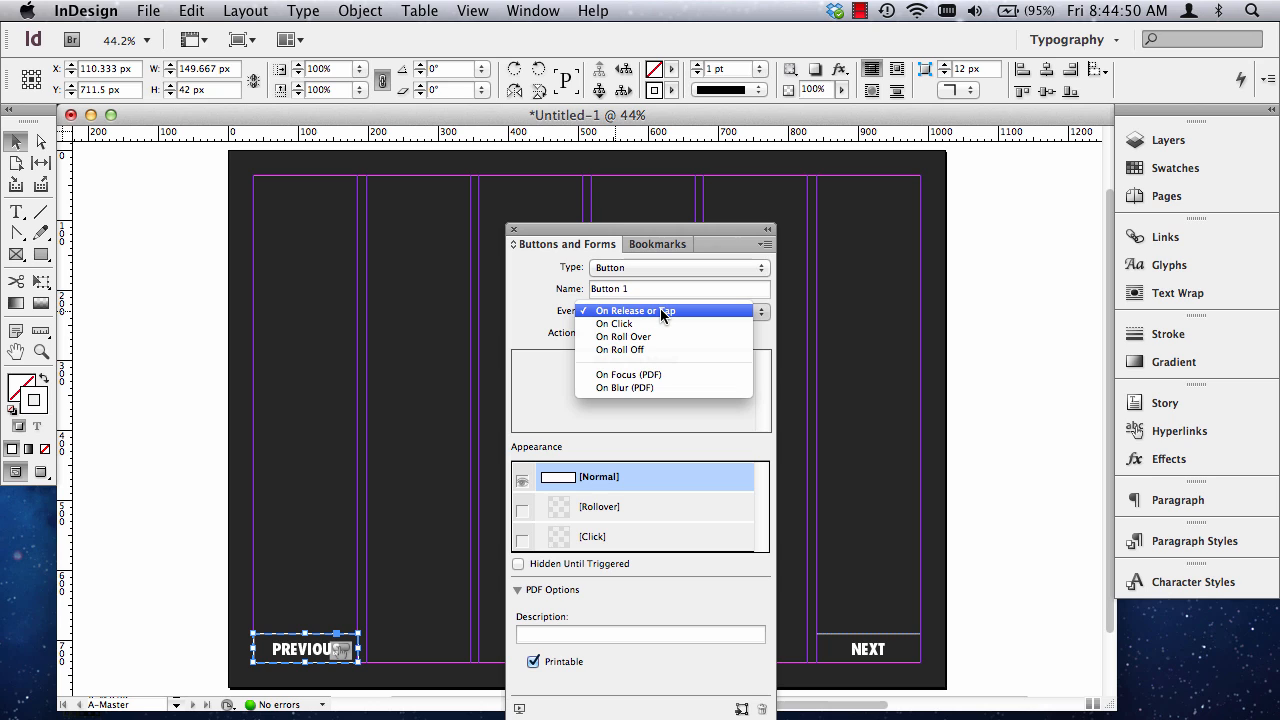
{"action": "left_click", "coordinate": [660, 310]}
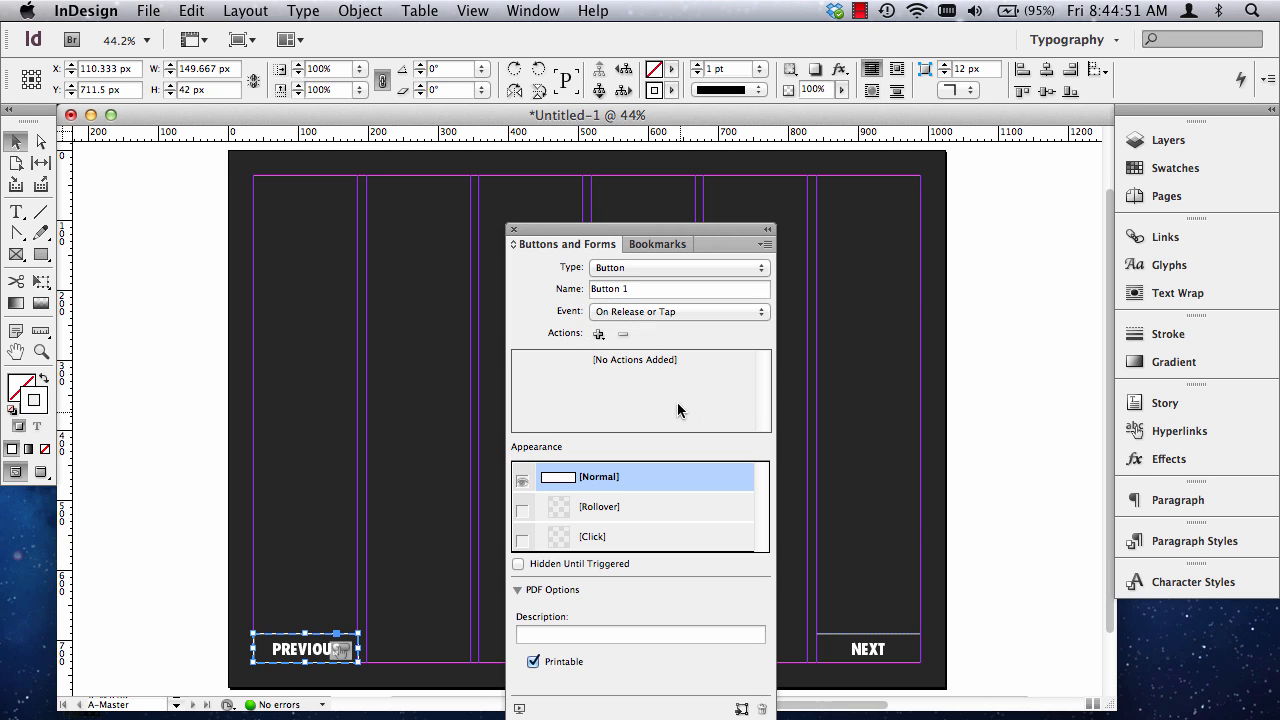
{"action": "left_click", "coordinate": [598, 334]}
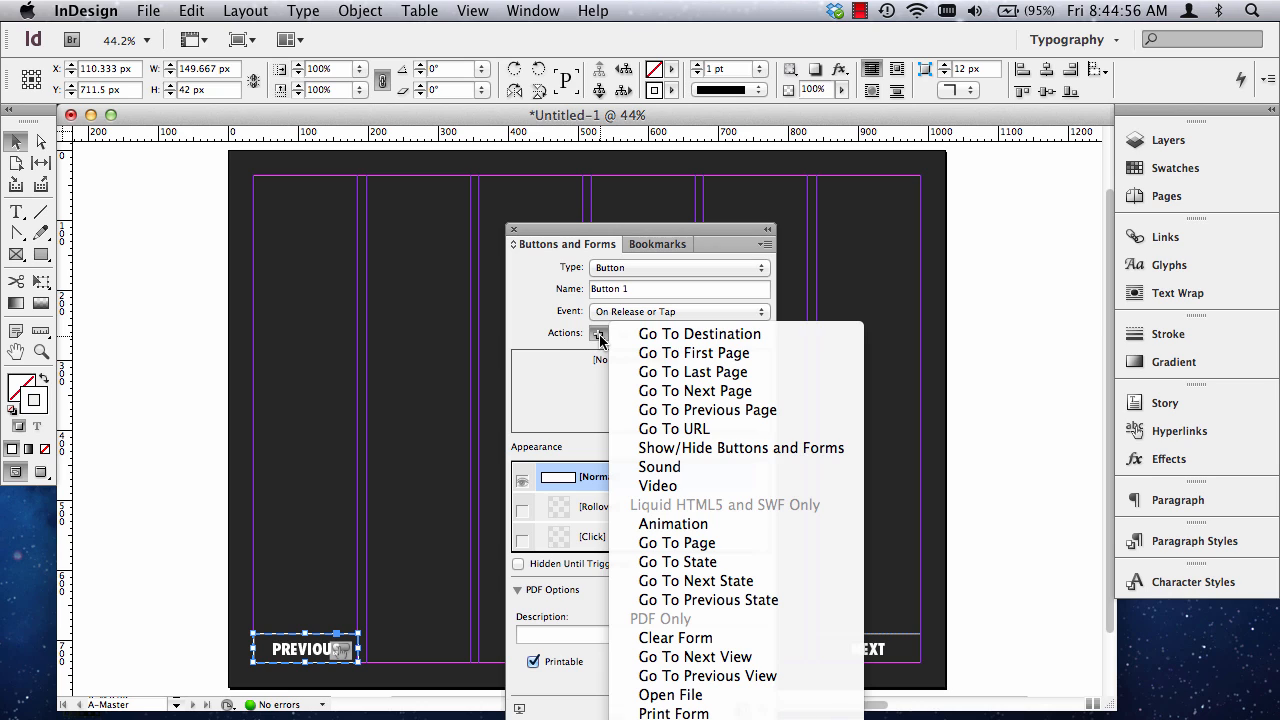
{"action": "left_click", "coordinate": [683, 410]}
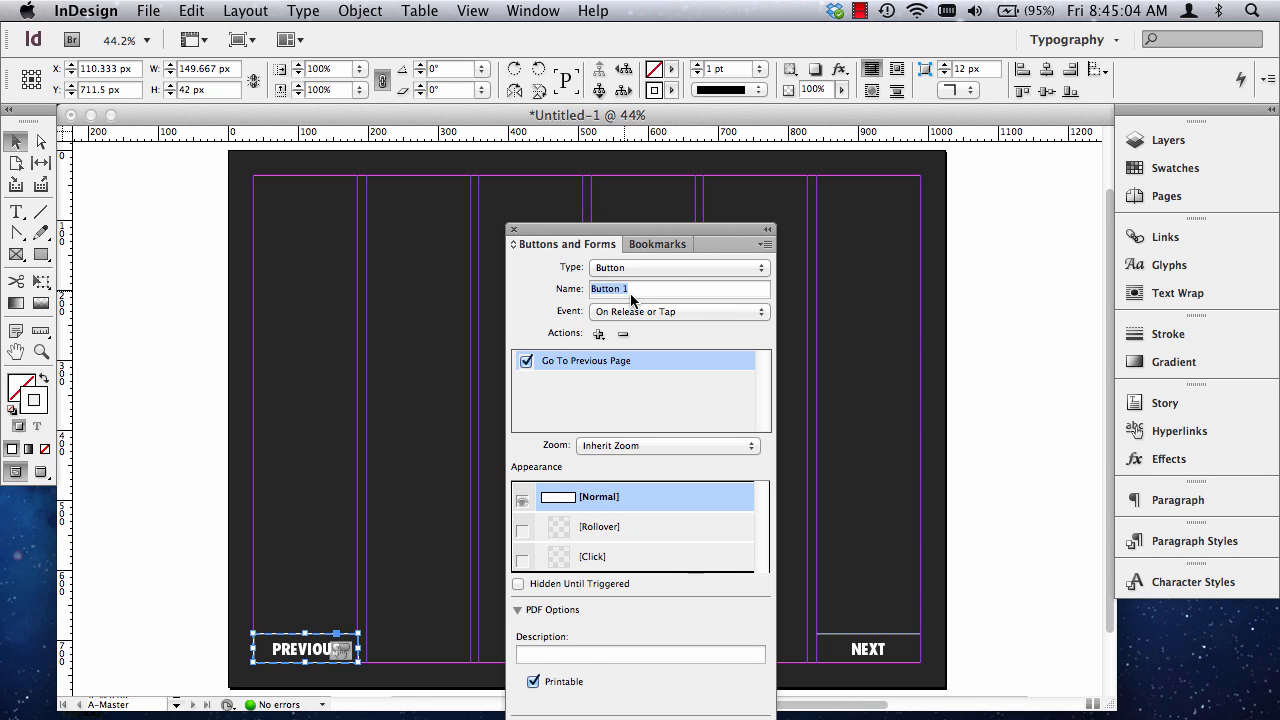
Preview the master page with its navigation buttons in the SWF Preview and close the preview.
{"action": "left_click_drag", "start_coordinate": [594, 229], "coordinate": [759, 146]}
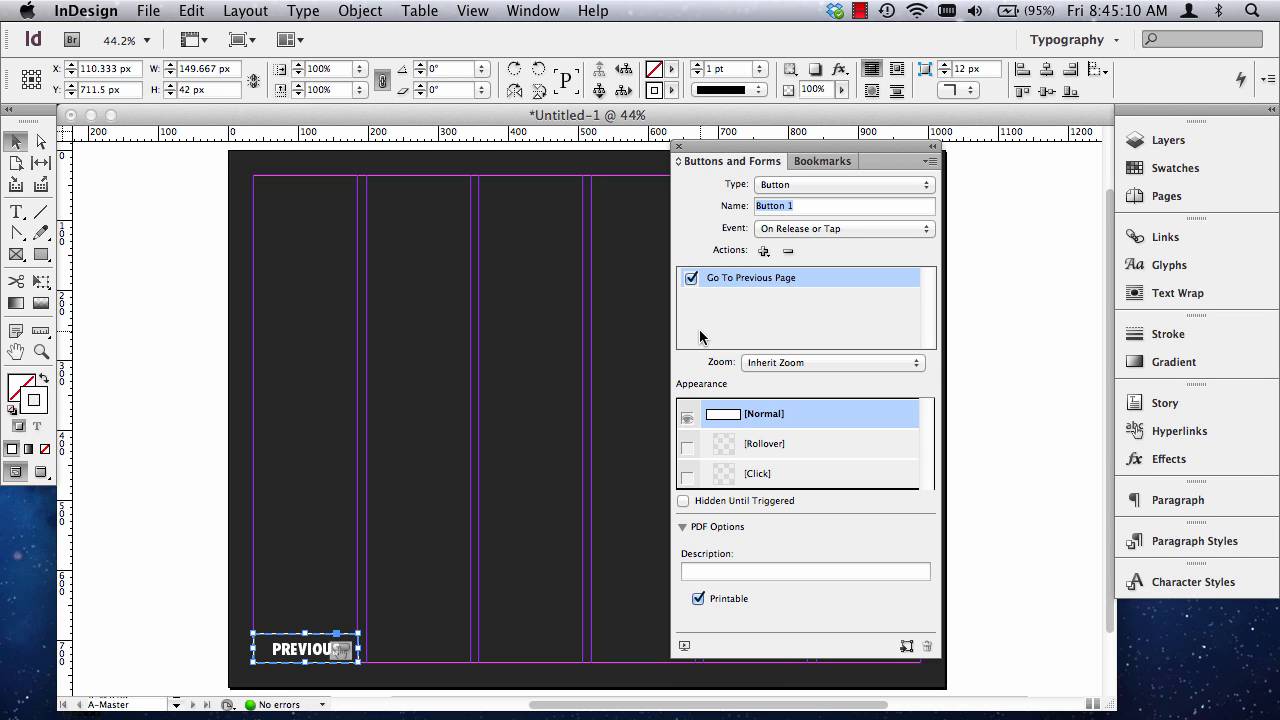
{"action": "left_click", "coordinate": [685, 649]}
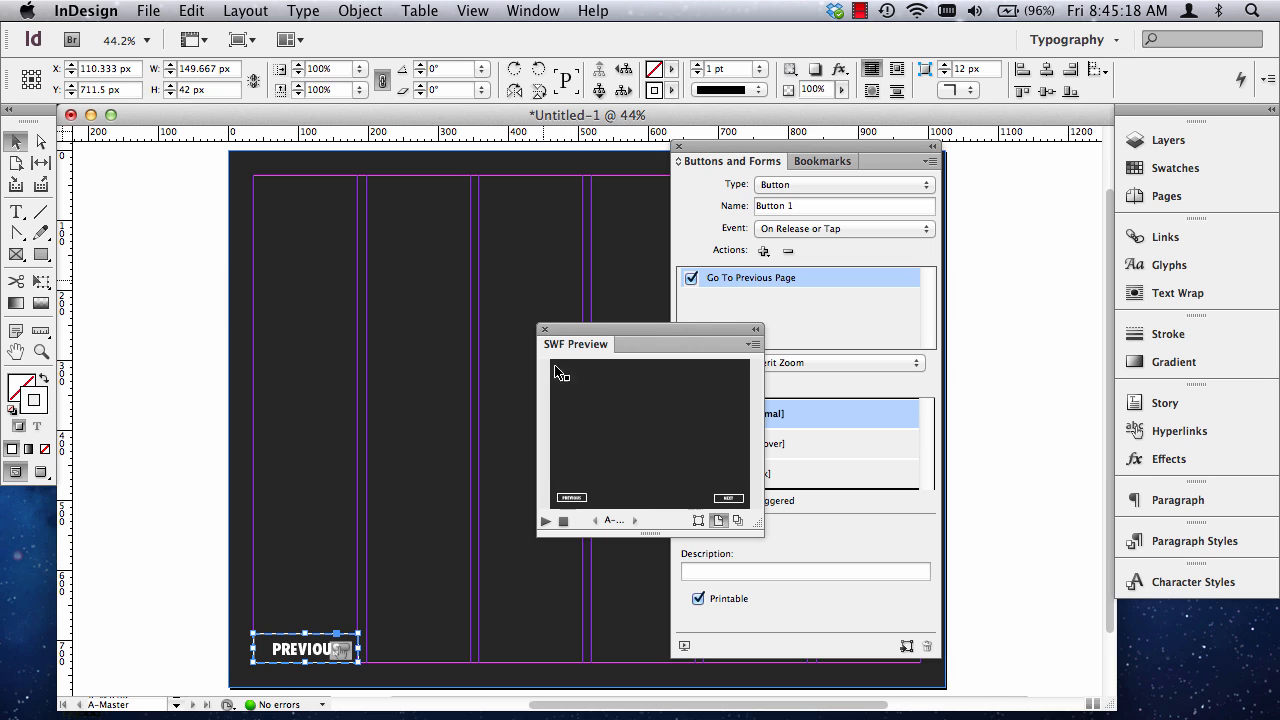
{"action": "left_click", "coordinate": [545, 330]}
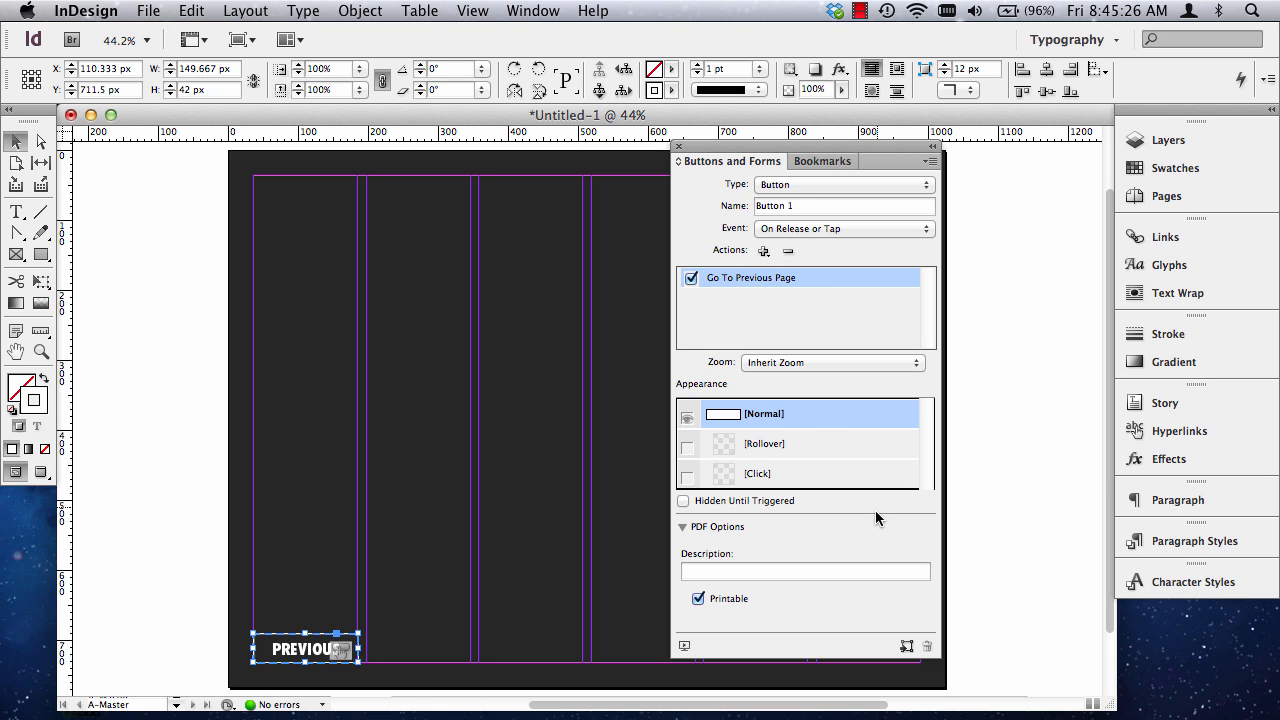
Convert the NEXT frame in the last column into a Button with the Go To Next Page action on release or tap.
{"action": "left_click_drag", "start_coordinate": [710, 155], "coordinate": [180, 168]}
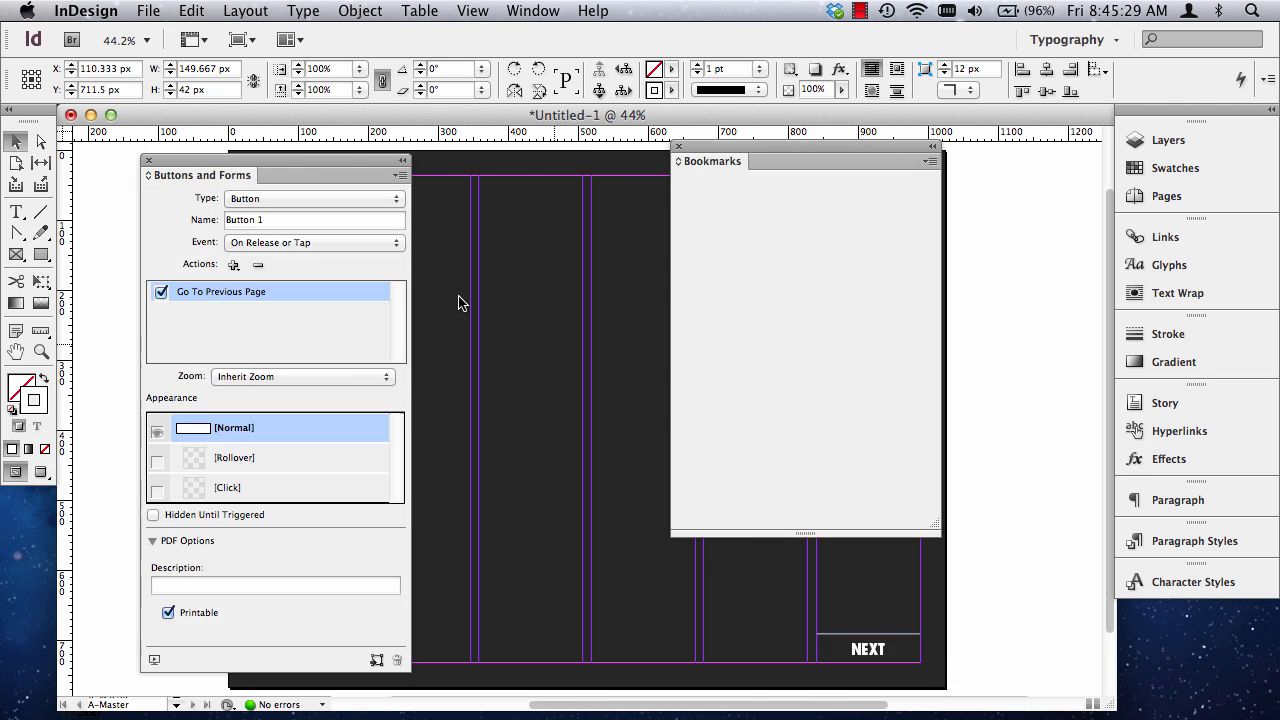
{"action": "left_click", "coordinate": [678, 147]}
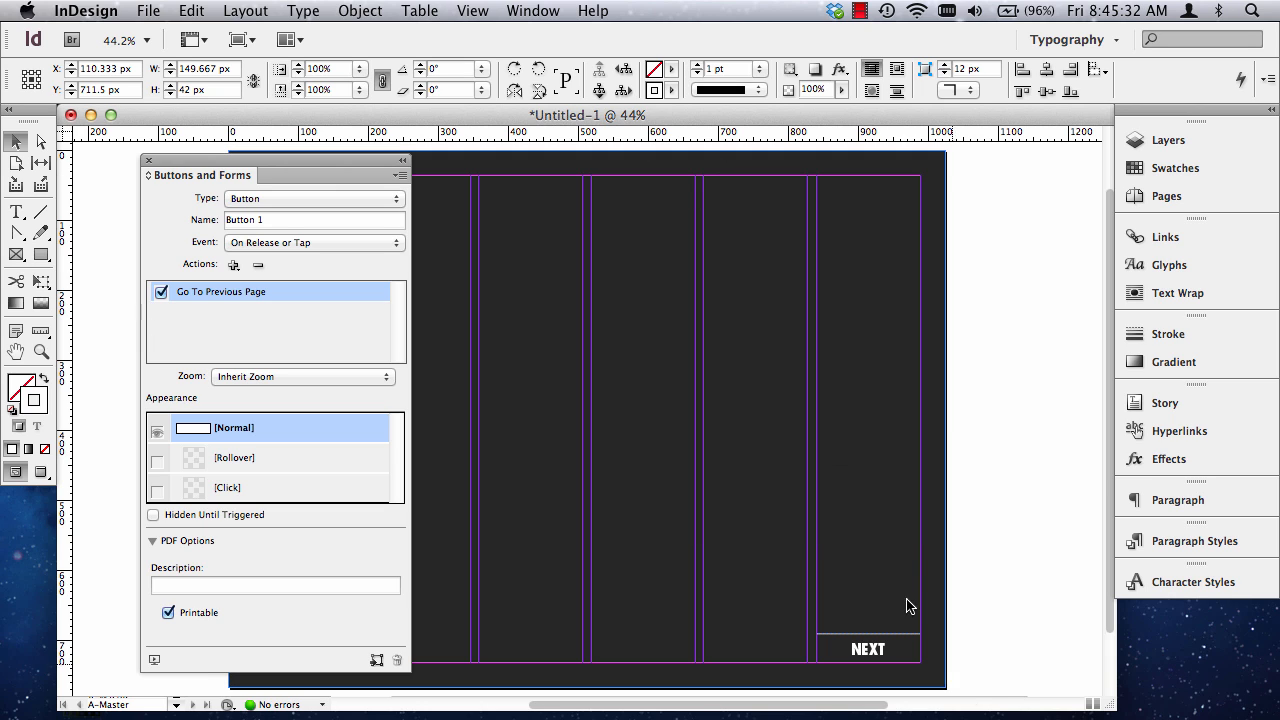
{"action": "left_click", "coordinate": [896, 656]}
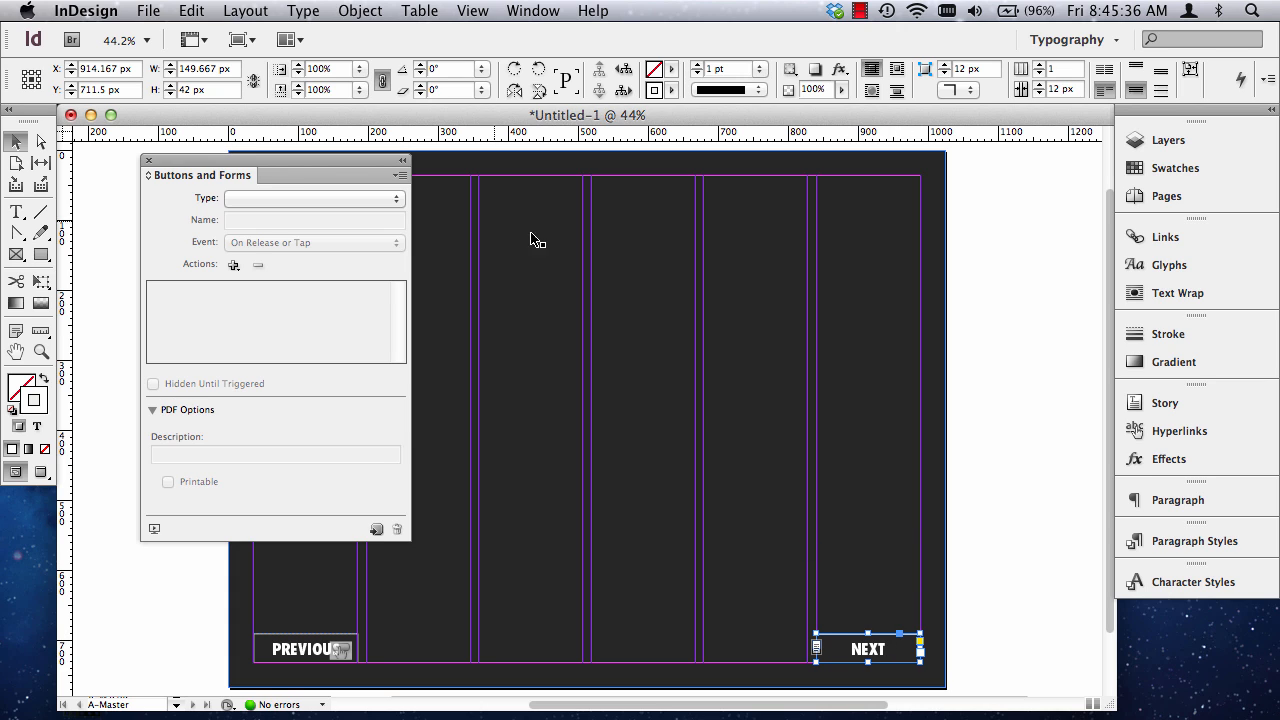
{"action": "left_click", "coordinate": [396, 199]}
{"action": "left_click", "coordinate": [309, 199]}
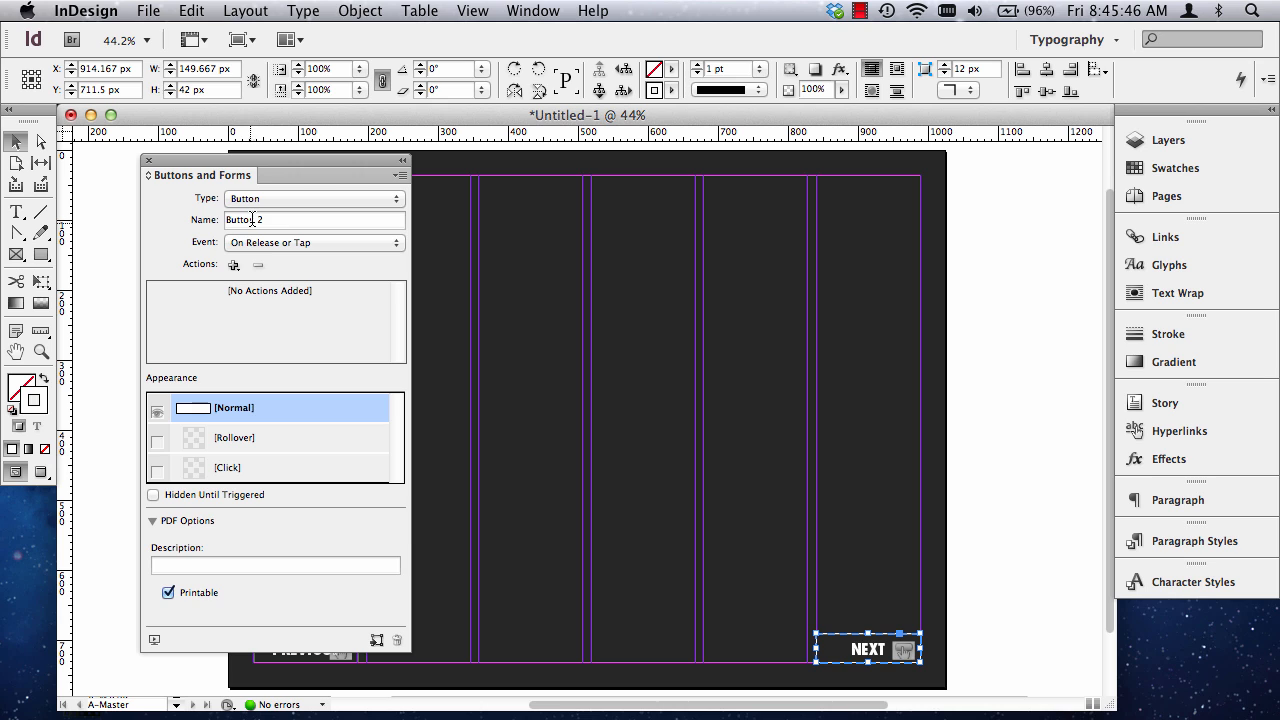
{"action": "left_click", "coordinate": [233, 265]}
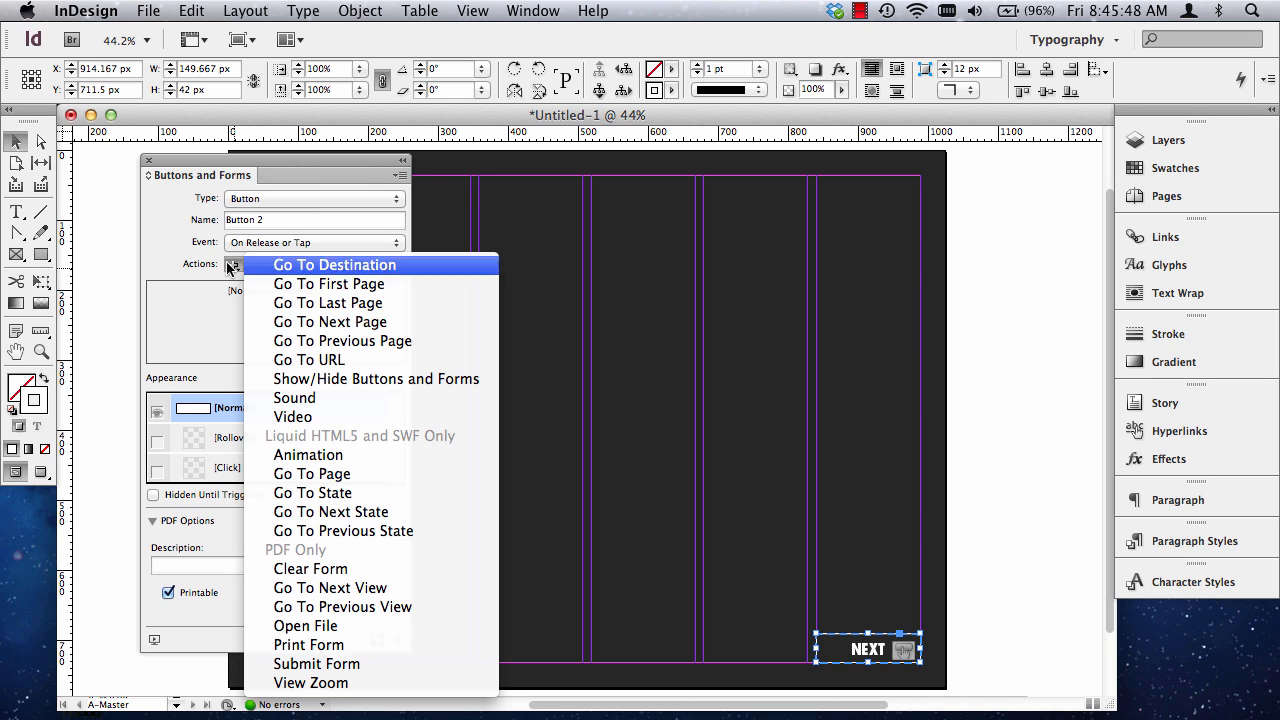
{"action": "left_click", "coordinate": [336, 322]}
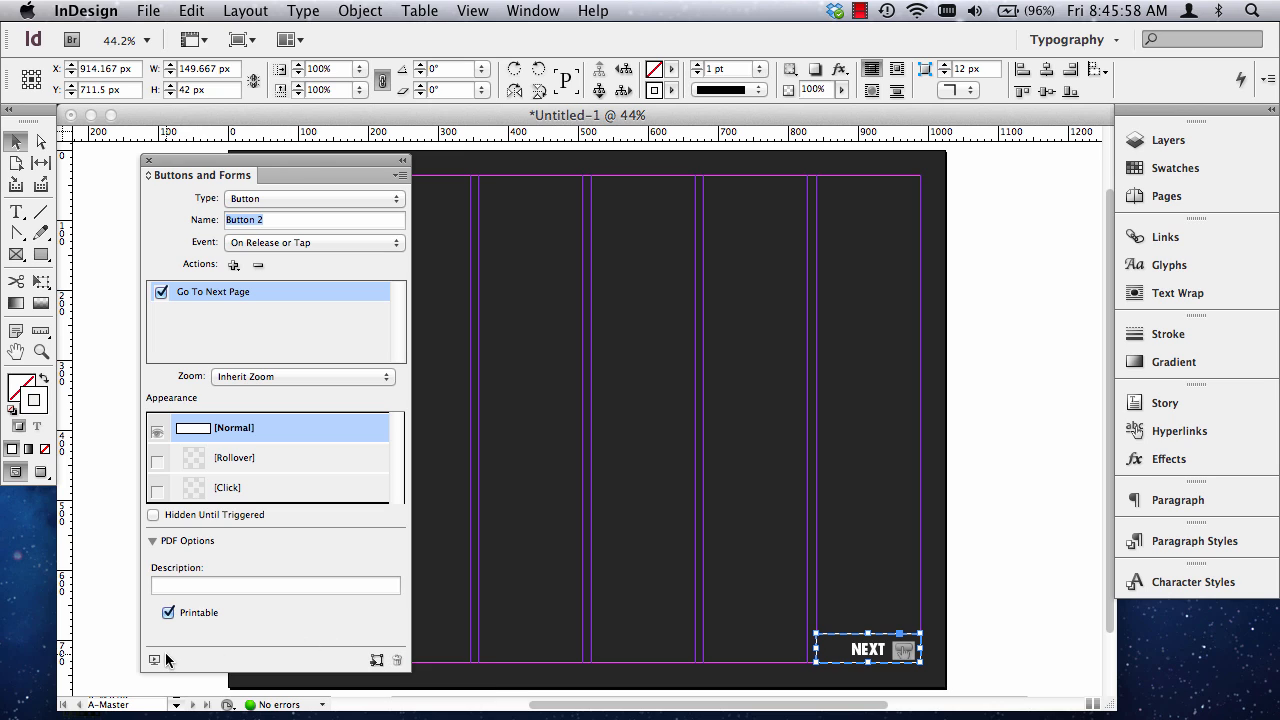
Review the NEXT button's PDF options and zoom choices, and close the Buttons and Forms panel.
{"action": "left_click", "coordinate": [153, 541]}
{"action": "left_click", "coordinate": [153, 541]}
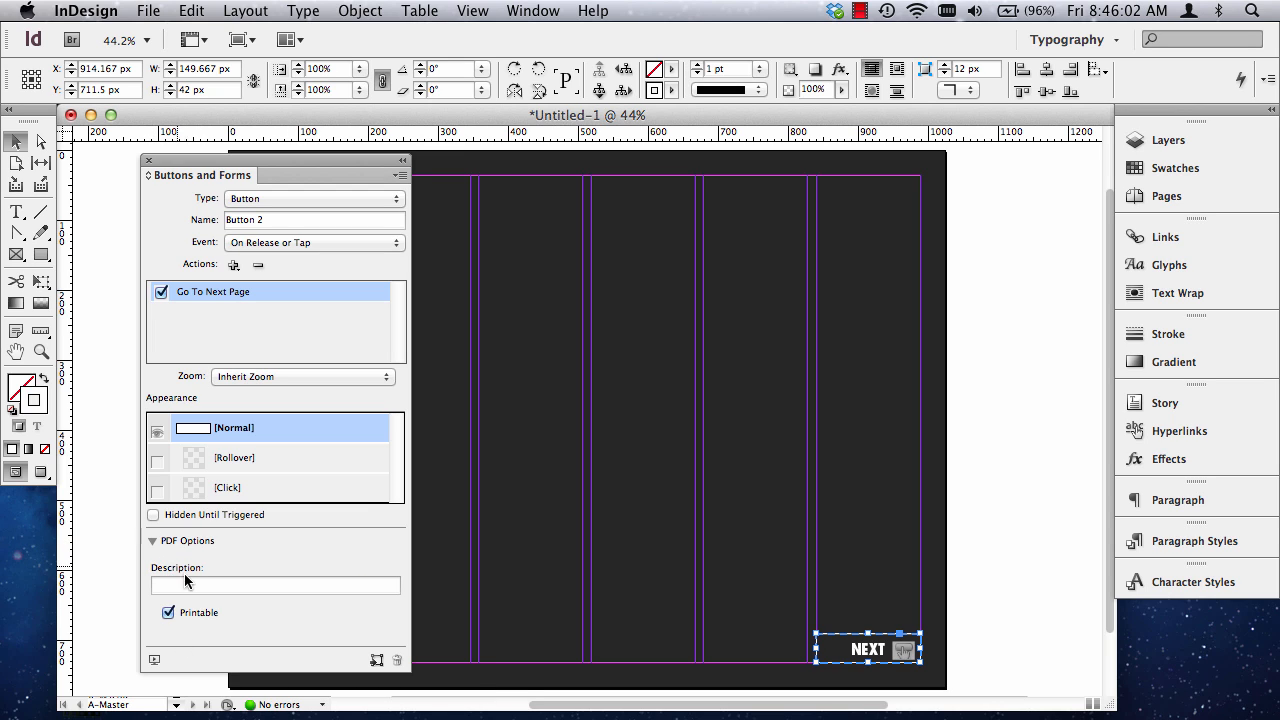
{"action": "left_click", "coordinate": [273, 384]}
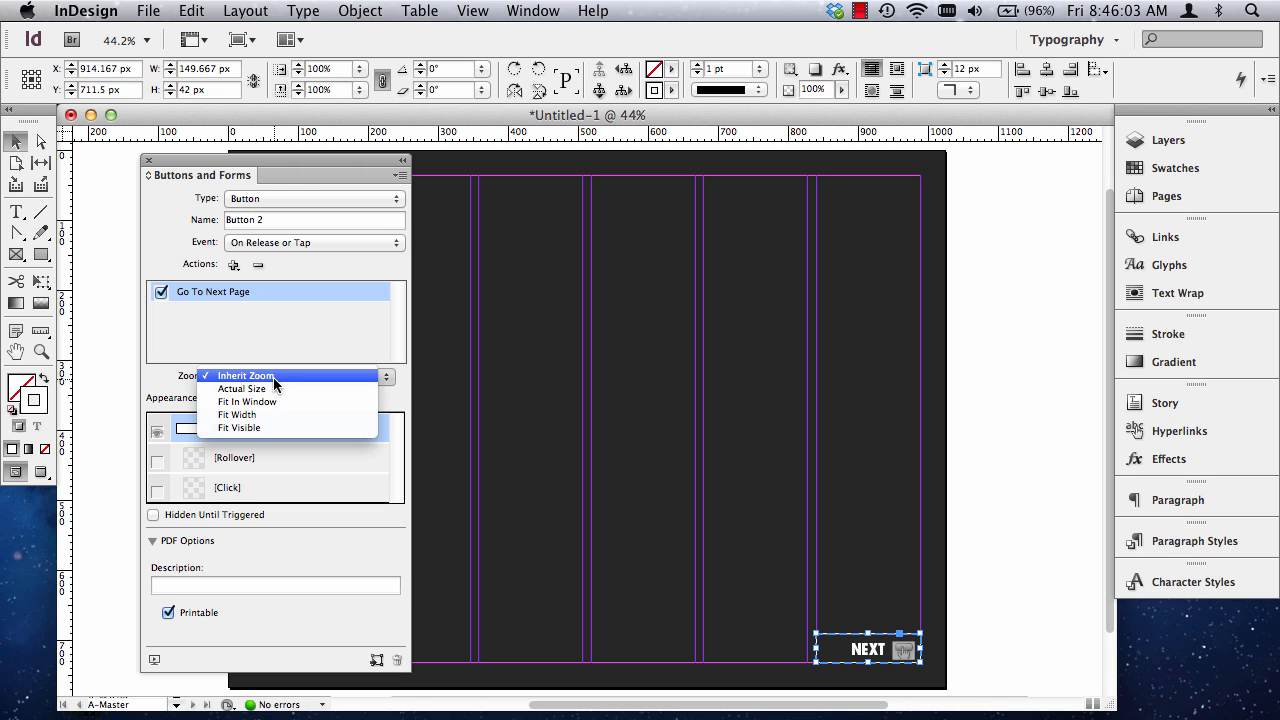
{"action": "left_click", "coordinate": [174, 372]}
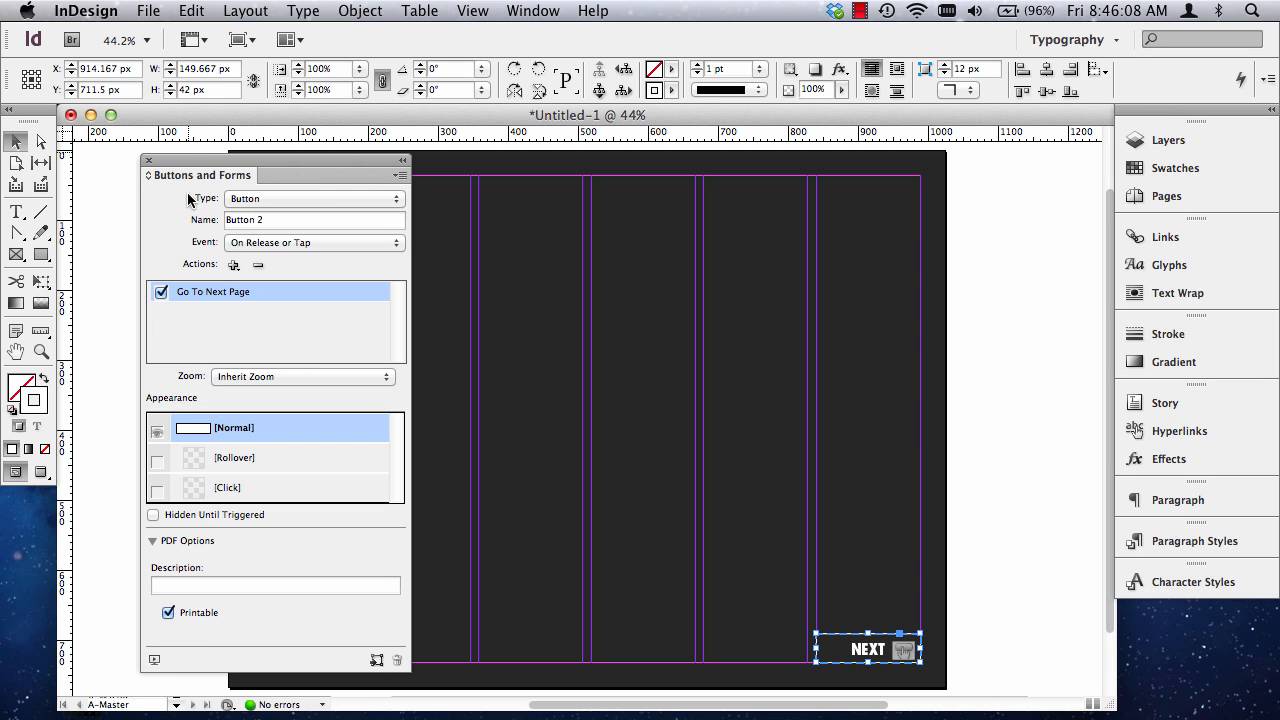
{"action": "left_click", "coordinate": [149, 161]}
{"action": "left_click", "coordinate": [714, 306]}
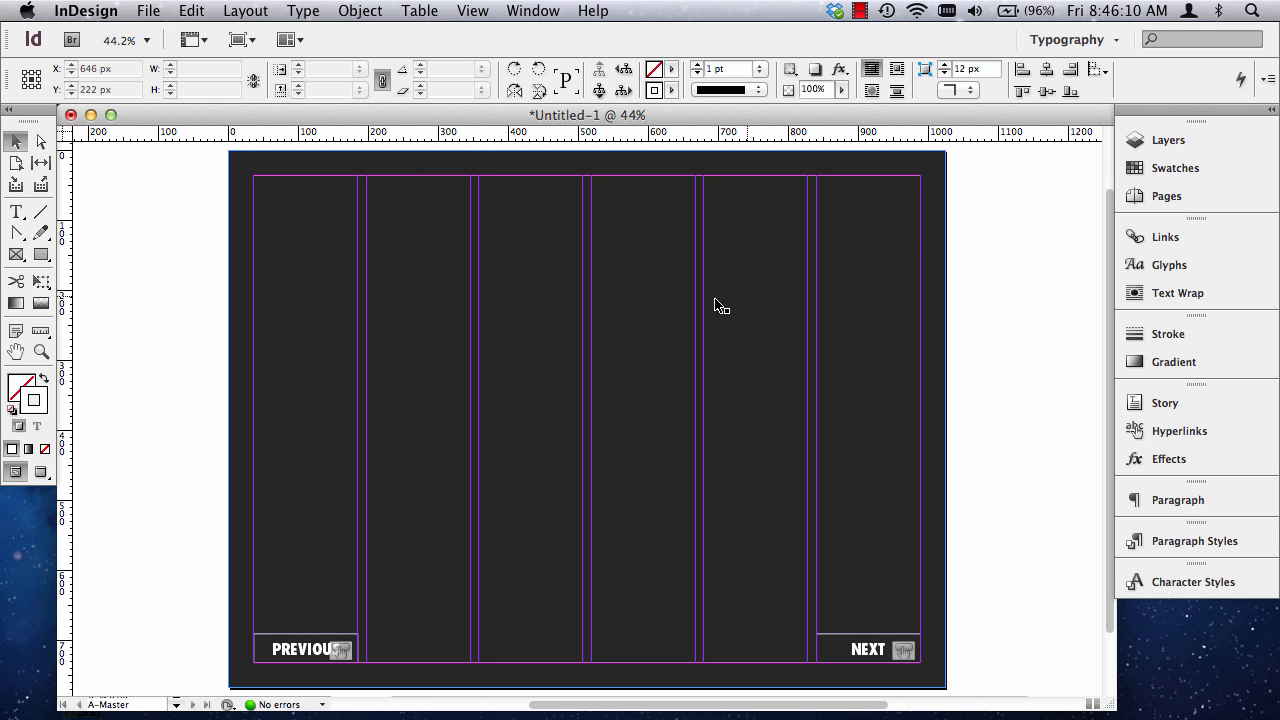
Start saving the document under a new name and choose the In Design PDF Presentation folder on the Desktop.
{"action": "left_click", "coordinate": [148, 10]}
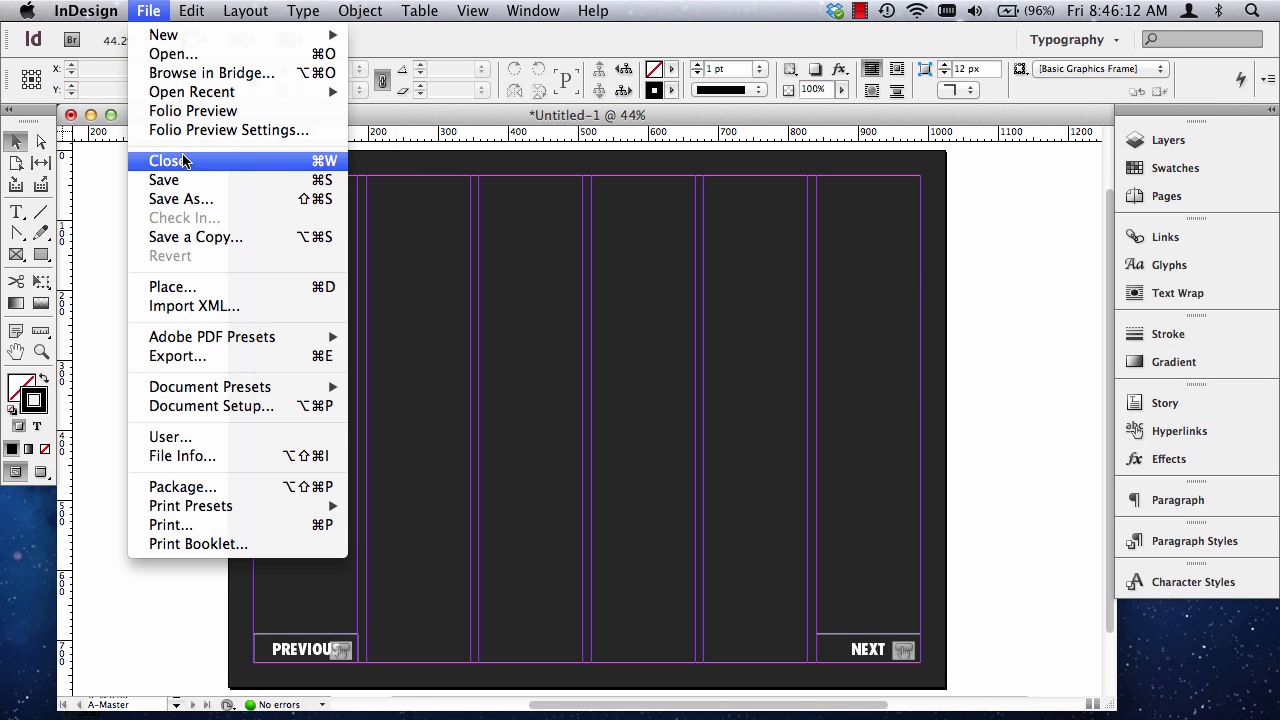
{"action": "left_click", "coordinate": [536, 284]}
{"action": "key", "text": "super+shift+s"}
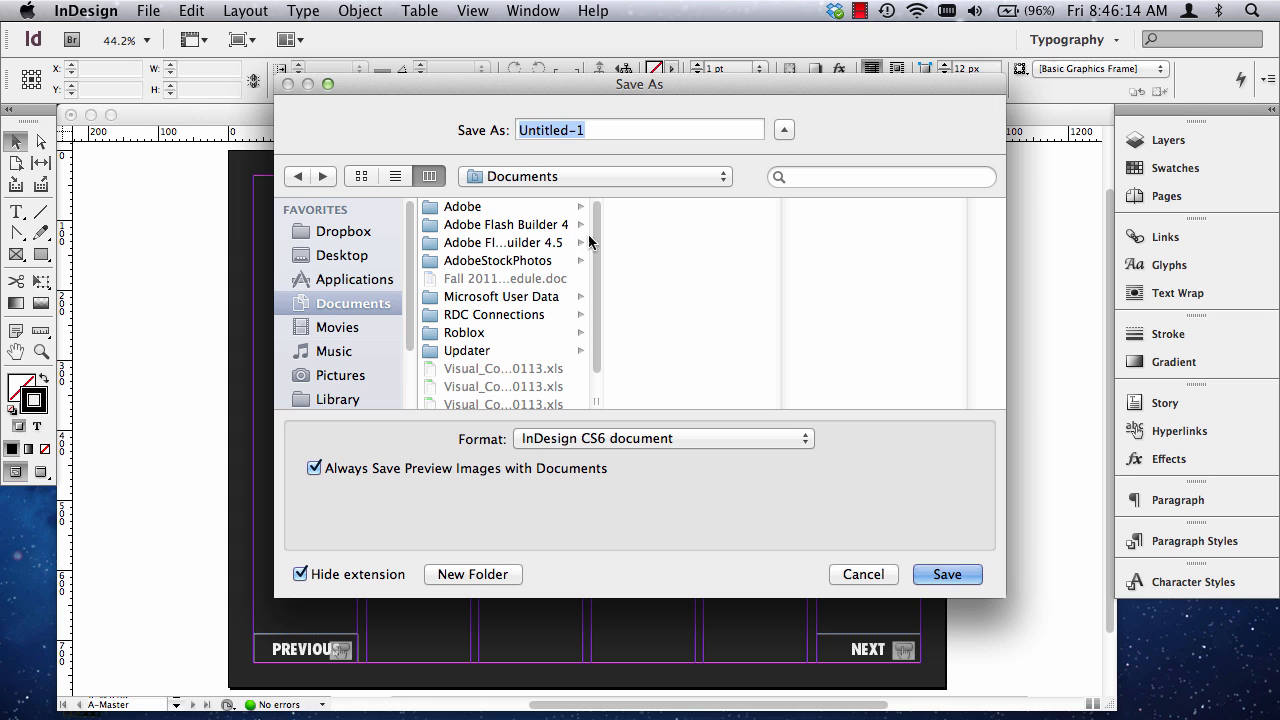
{"action": "left_click", "coordinate": [343, 233]}
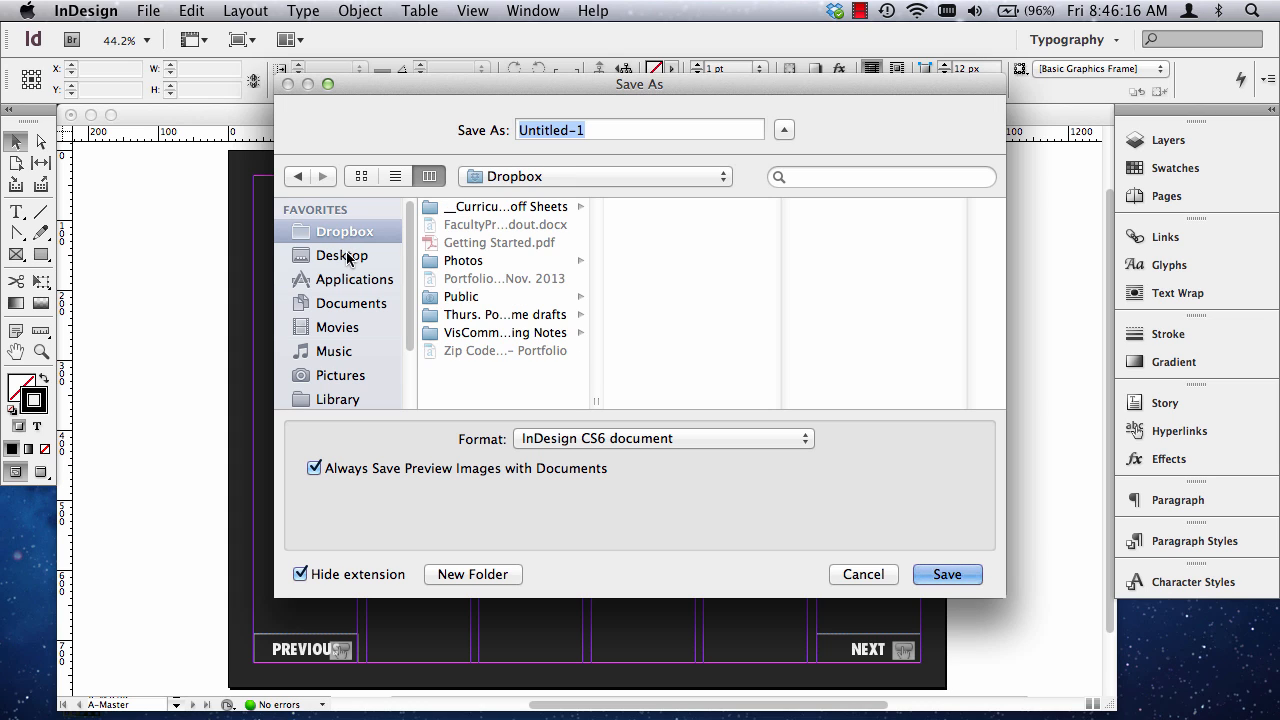
{"action": "left_click", "coordinate": [347, 256]}
{"action": "left_click", "coordinate": [478, 262]}
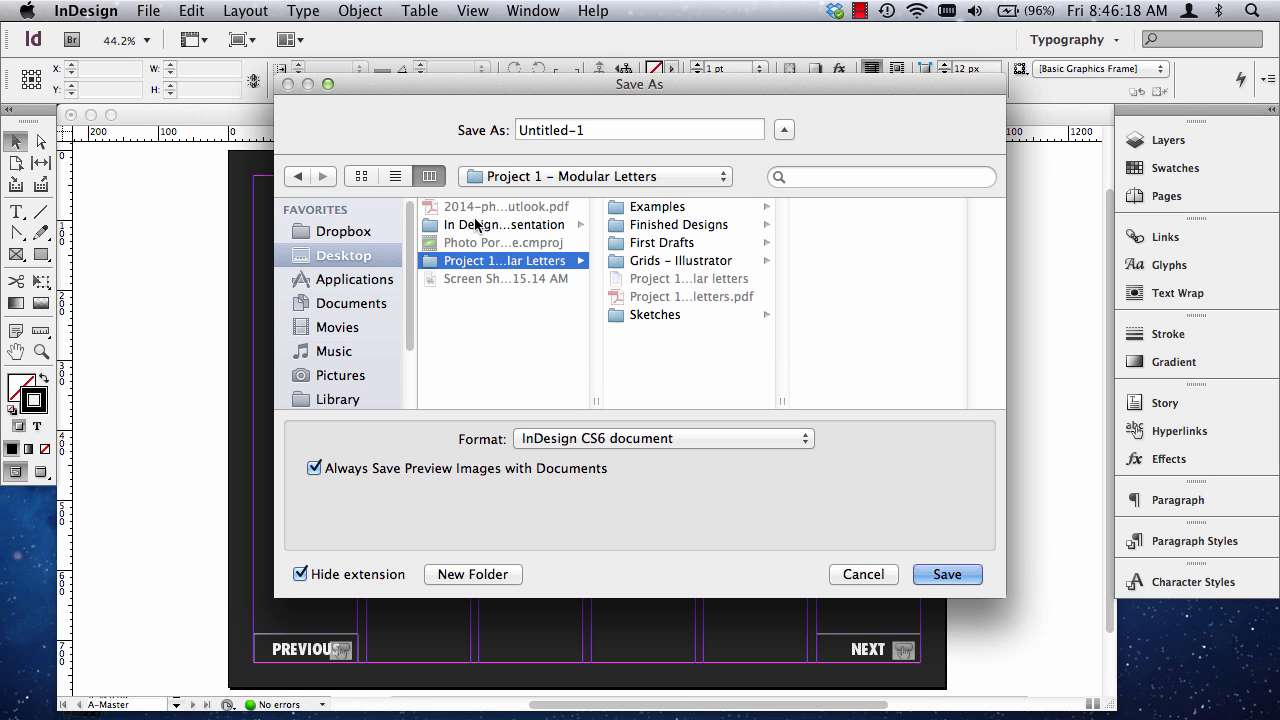
{"action": "left_click", "coordinate": [478, 224]}
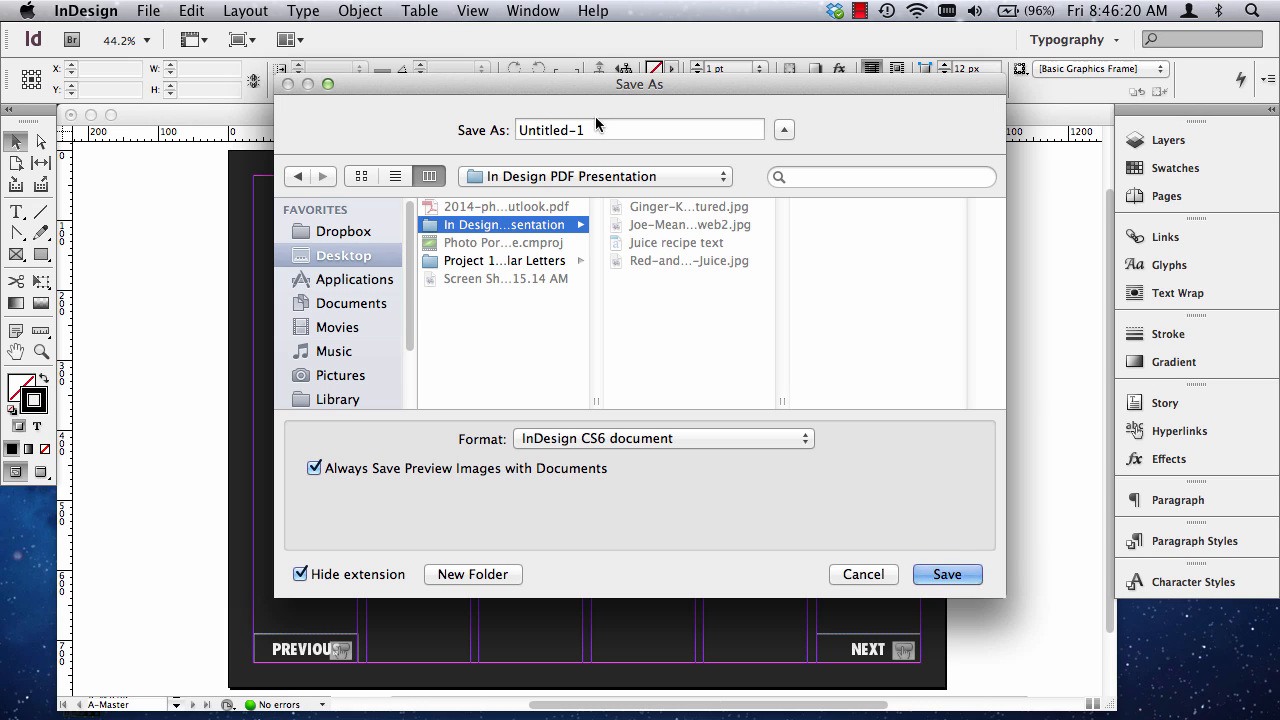
Name the file Juicing Presentation and save it as an InDesign CS6 document.
{"action": "key", "text": "Tab"}
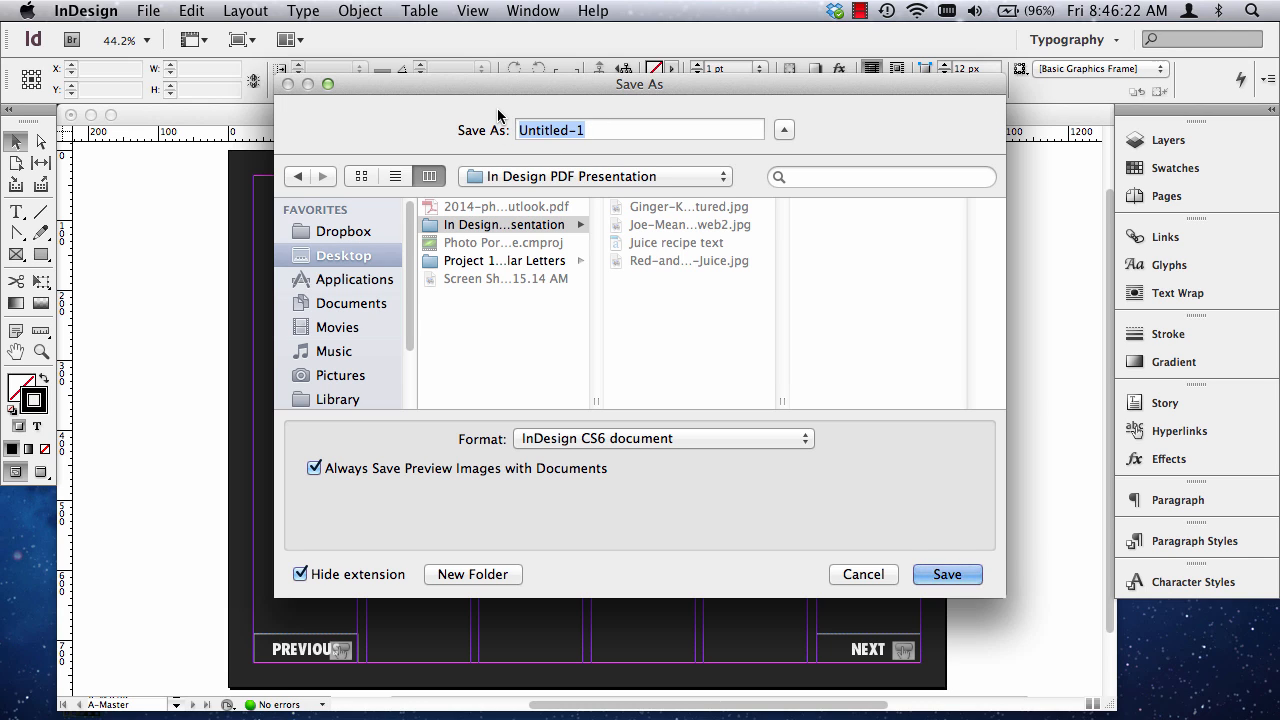
{"action": "type", "text": "Juice"}
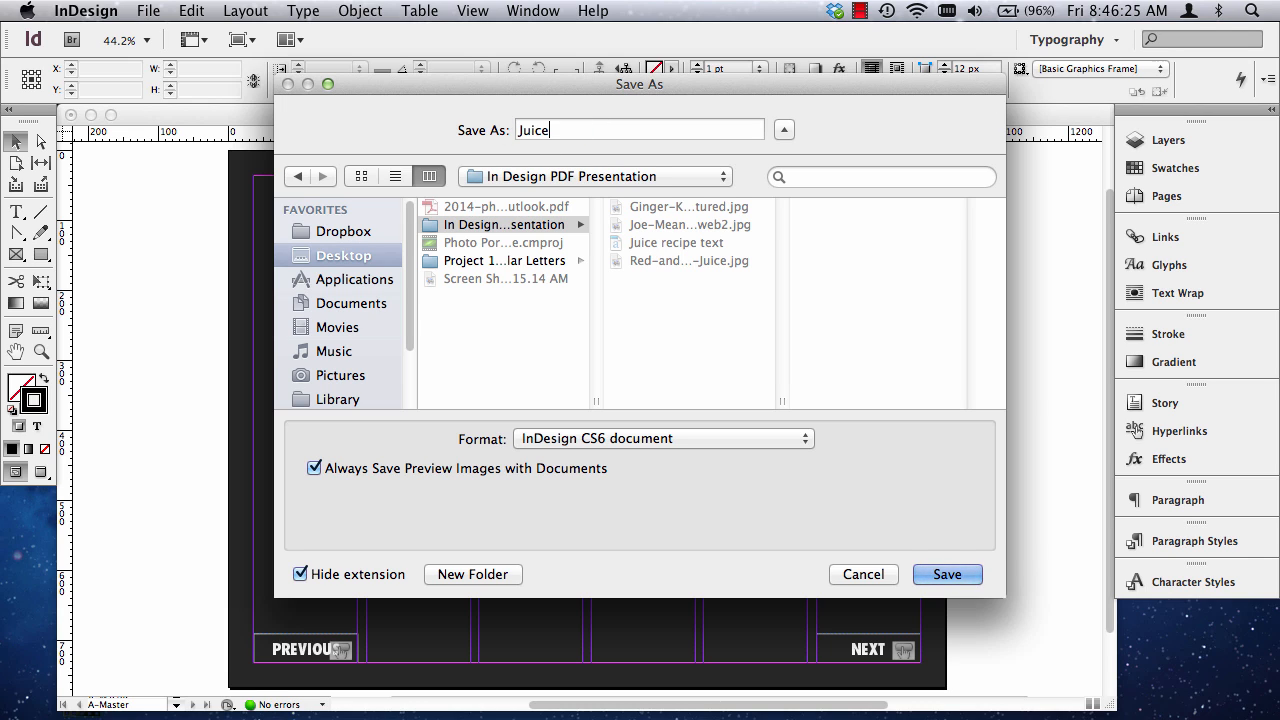
{"action": "key", "text": "BackSpace"}
{"action": "type", "text": "ing Presentation"}
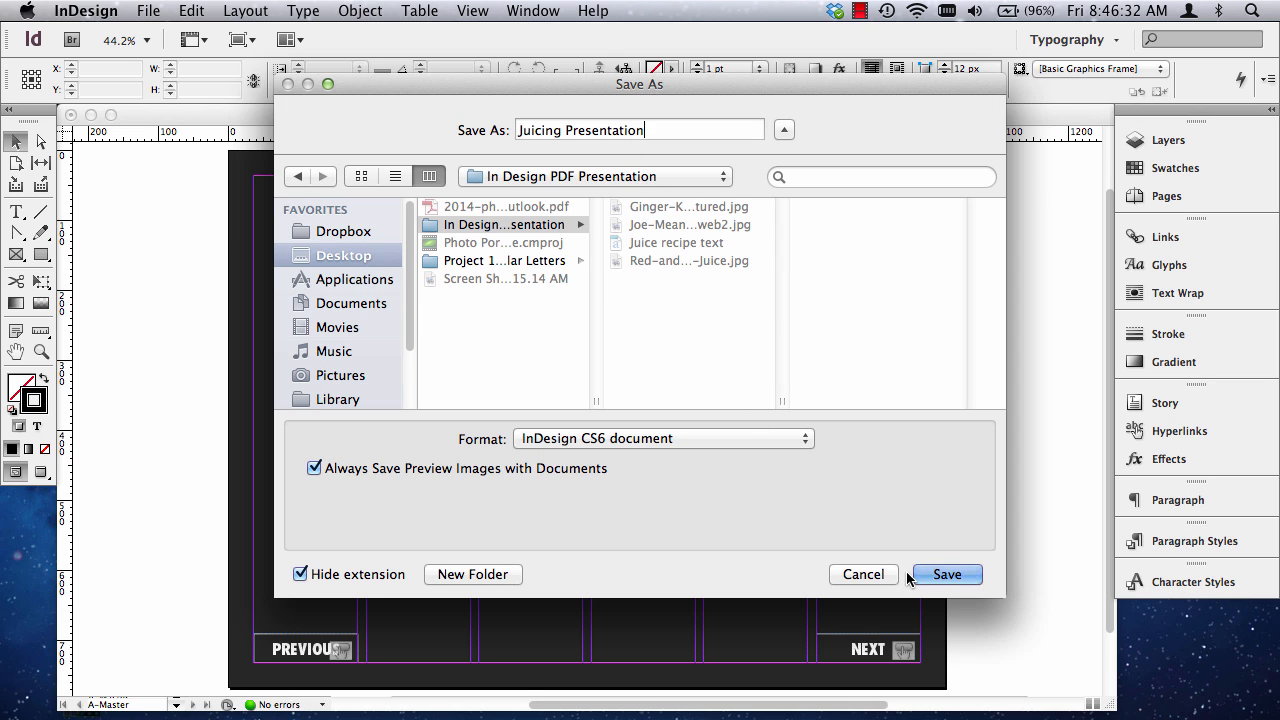
{"action": "left_click", "coordinate": [947, 575]}
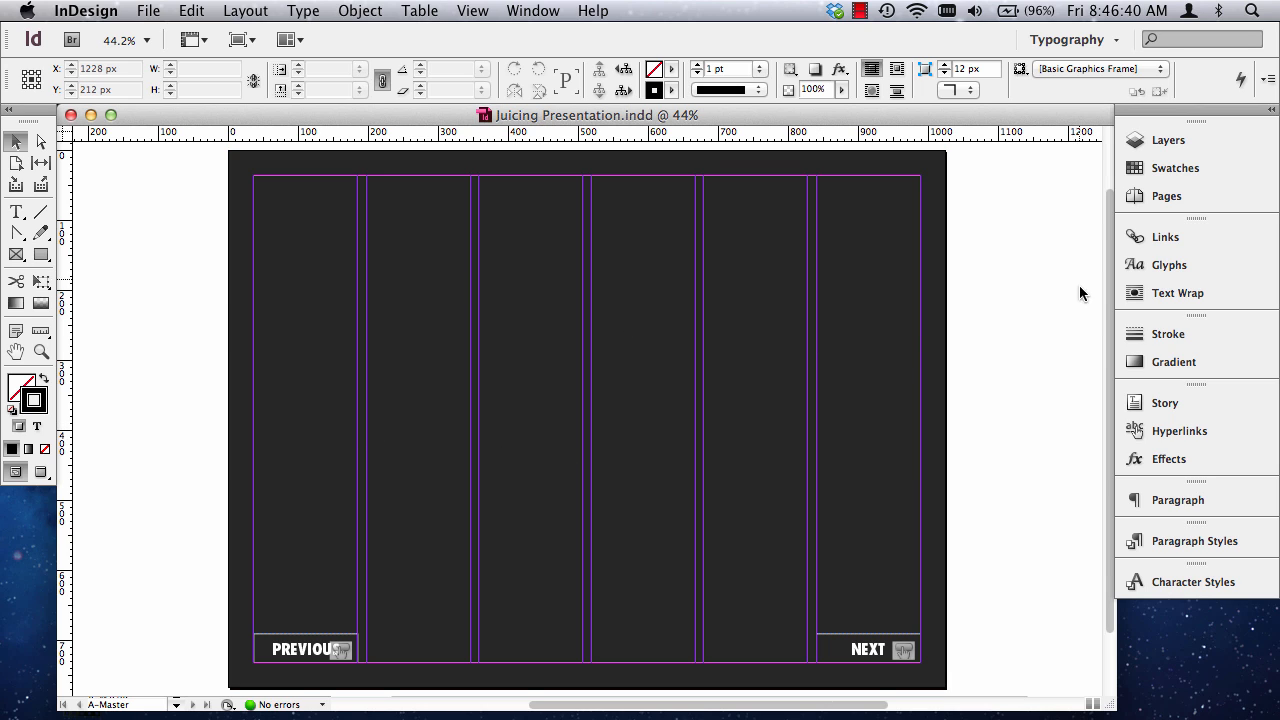
Show the Pages panel, slightly enlarge its master page section and go to page 1.
{"action": "left_click", "coordinate": [1164, 197]}
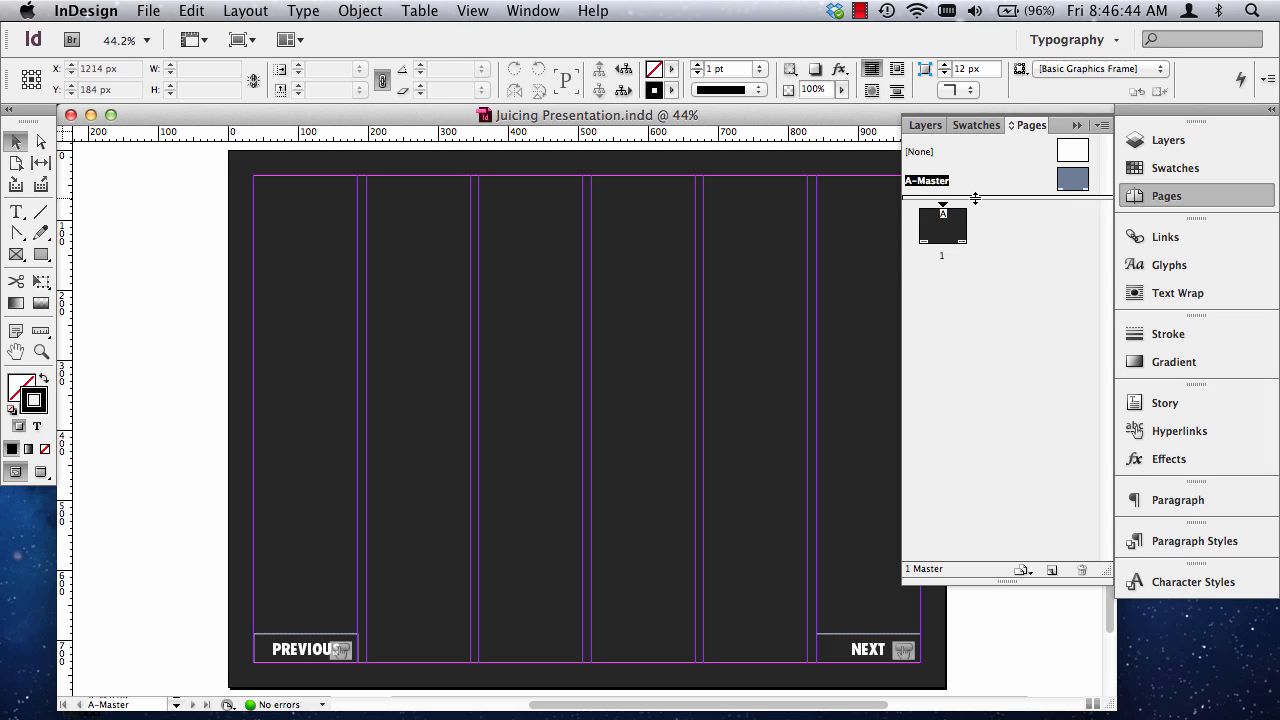
{"action": "mouse_move", "coordinate": [975, 198]}
{"action": "left_mouse_down"}
{"action": "mouse_move", "coordinate": [970, 270]}
{"action": "mouse_move", "coordinate": [982, 205]}
{"action": "left_mouse_up"}
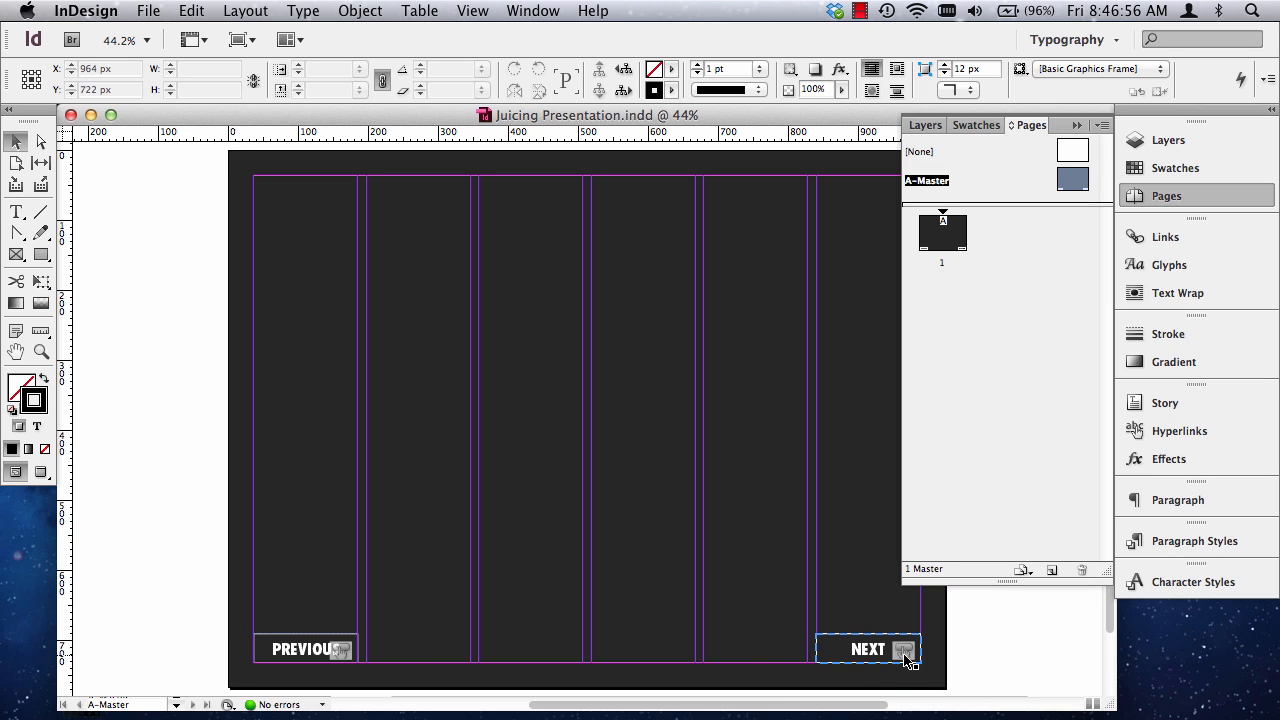
{"action": "double_click", "coordinate": [948, 234]}
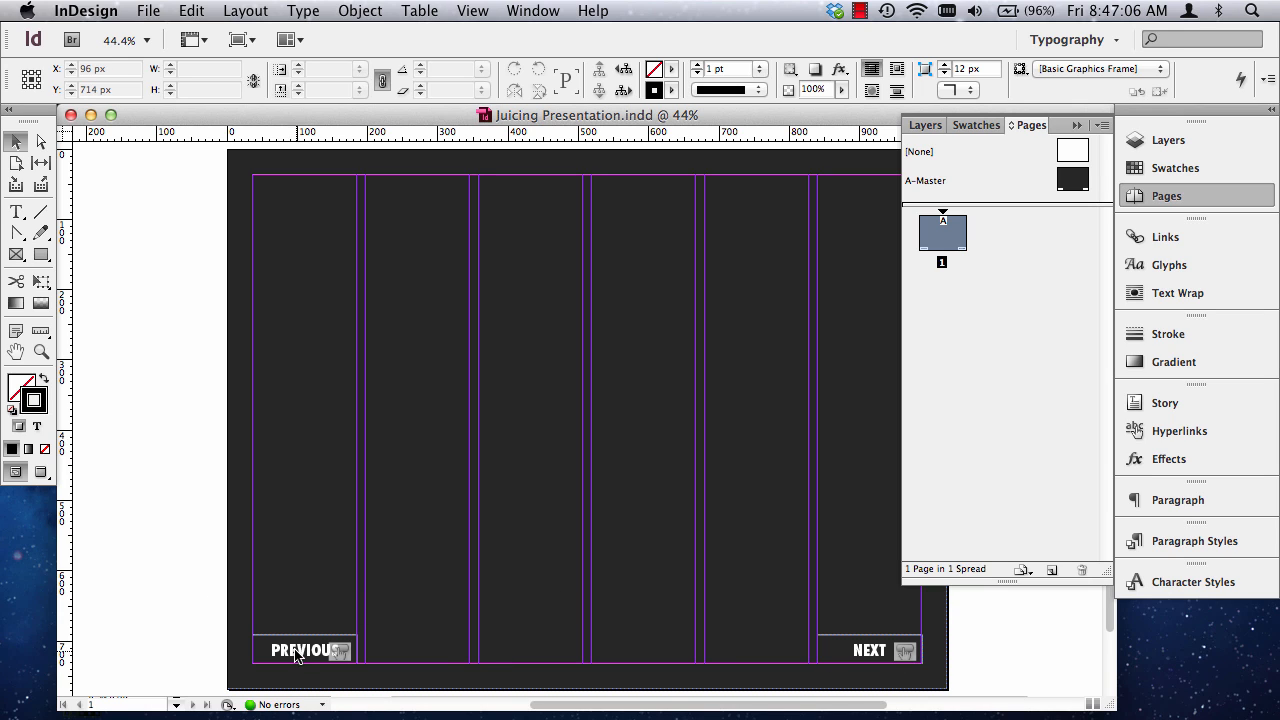
Insert 3 pages after page 1 based on A-Master.
{"action": "right_click", "coordinate": [952, 236]}
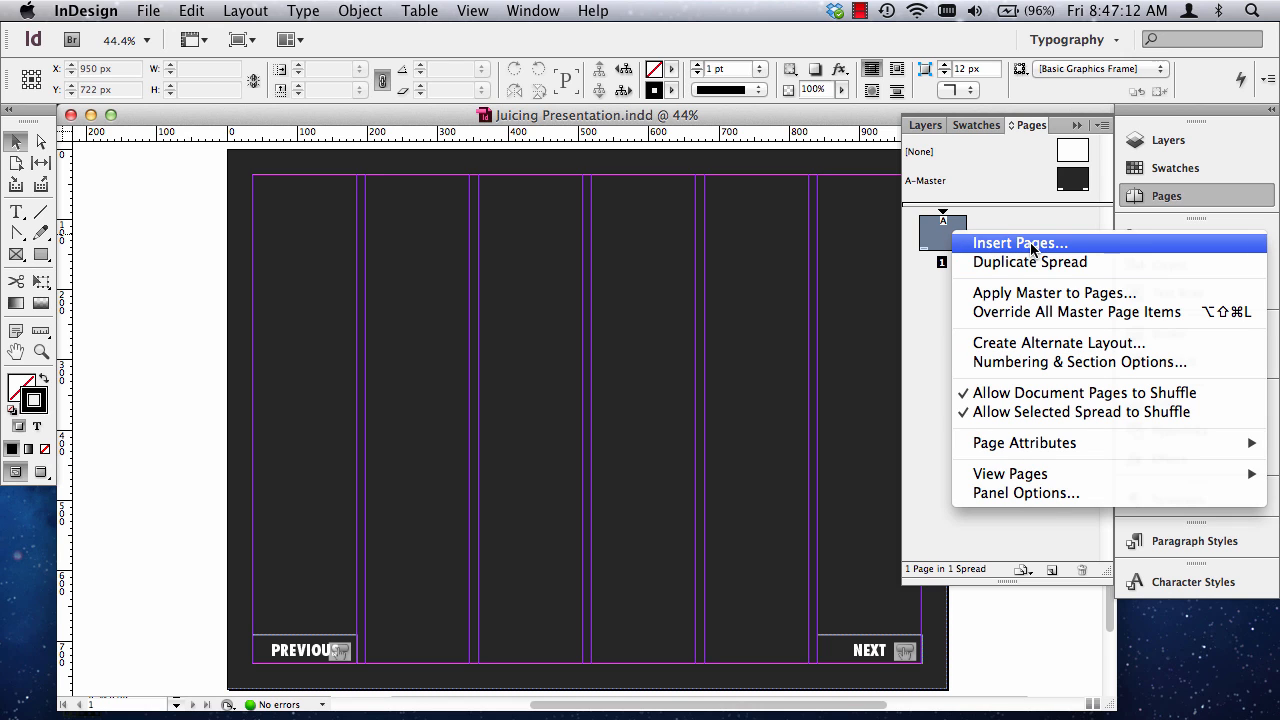
{"action": "left_click", "coordinate": [1020, 243]}
{"action": "right_click", "coordinate": [993, 248]}
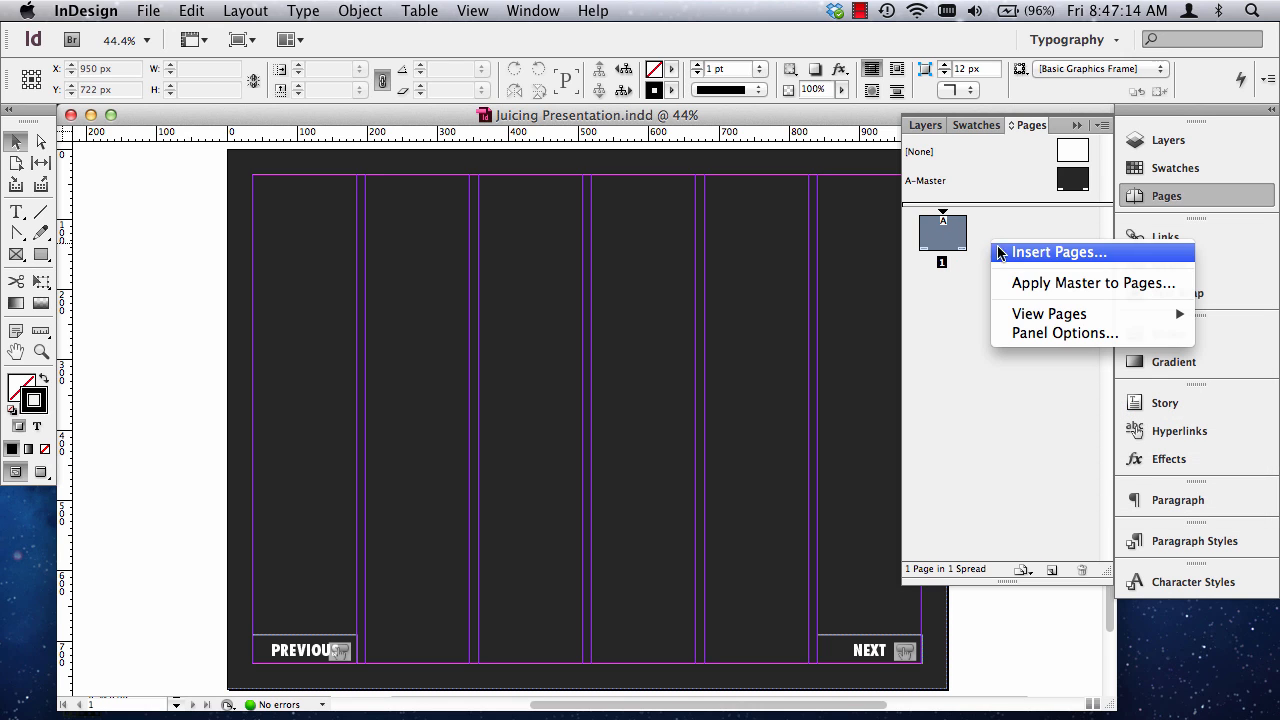
{"action": "left_click", "coordinate": [1018, 250]}
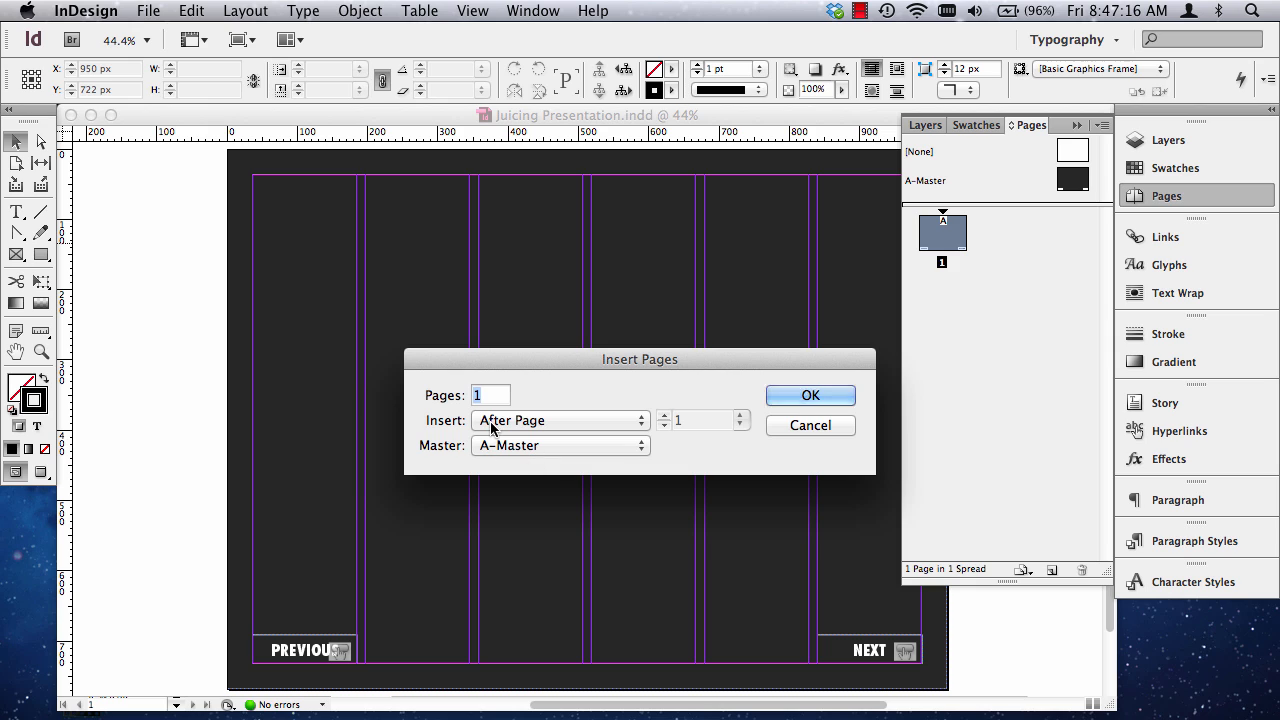
{"action": "type", "text": "3"}
{"action": "left_click", "coordinate": [812, 397]}
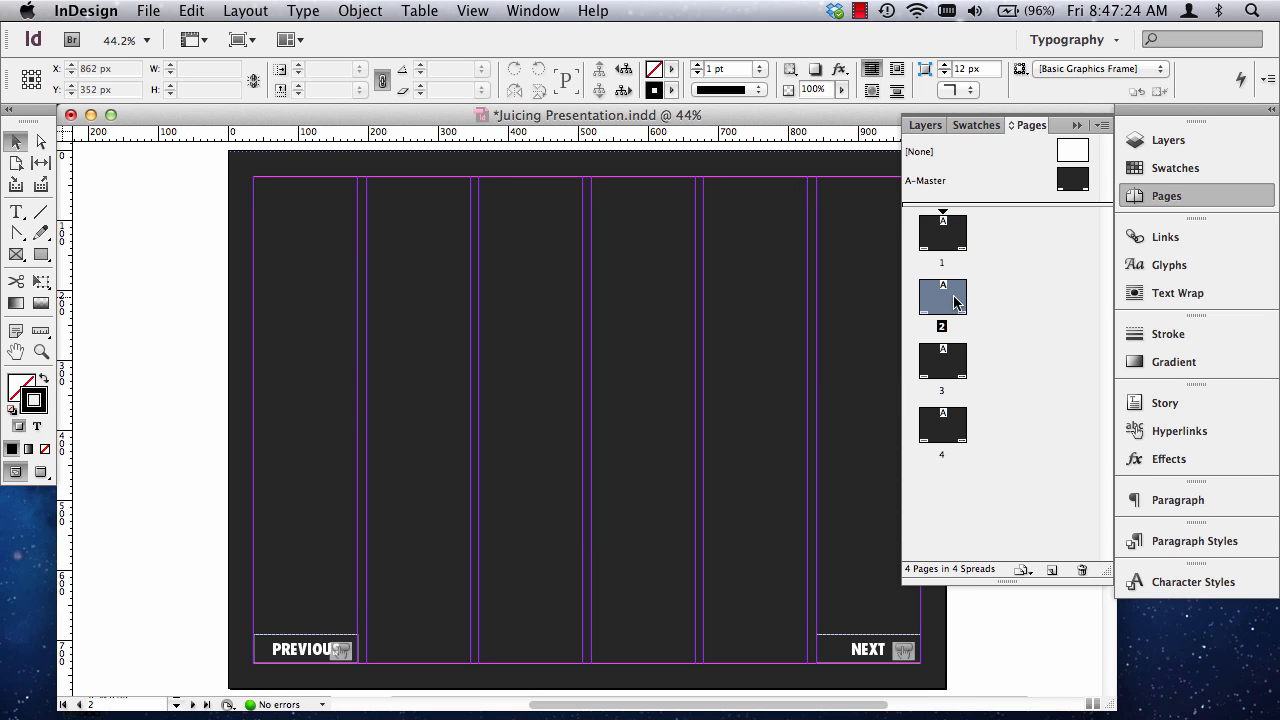
Go to page 2 and zoom out to examine the document's pages with their master page buttons.
{"action": "double_click", "coordinate": [955, 300]}
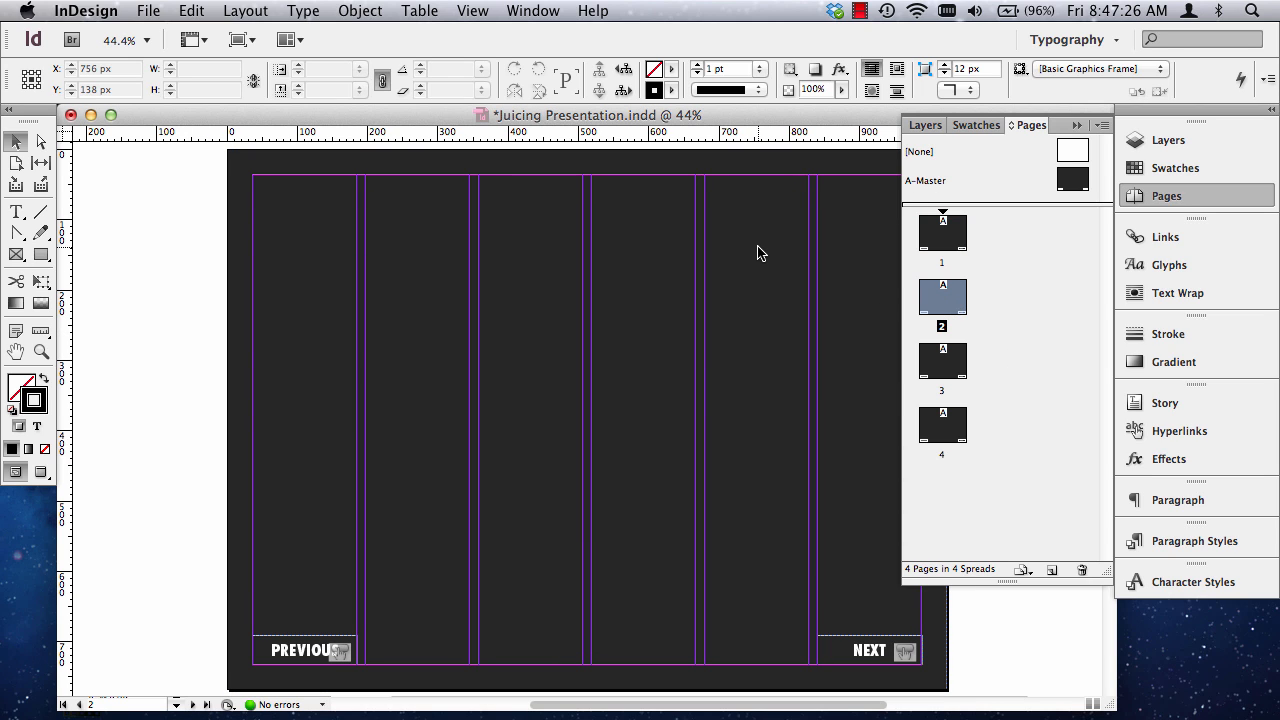
{"action": "key", "text": "super+minus"}
{"action": "key", "text": "super+minus"}
{"action": "key", "text": "super+minus"}
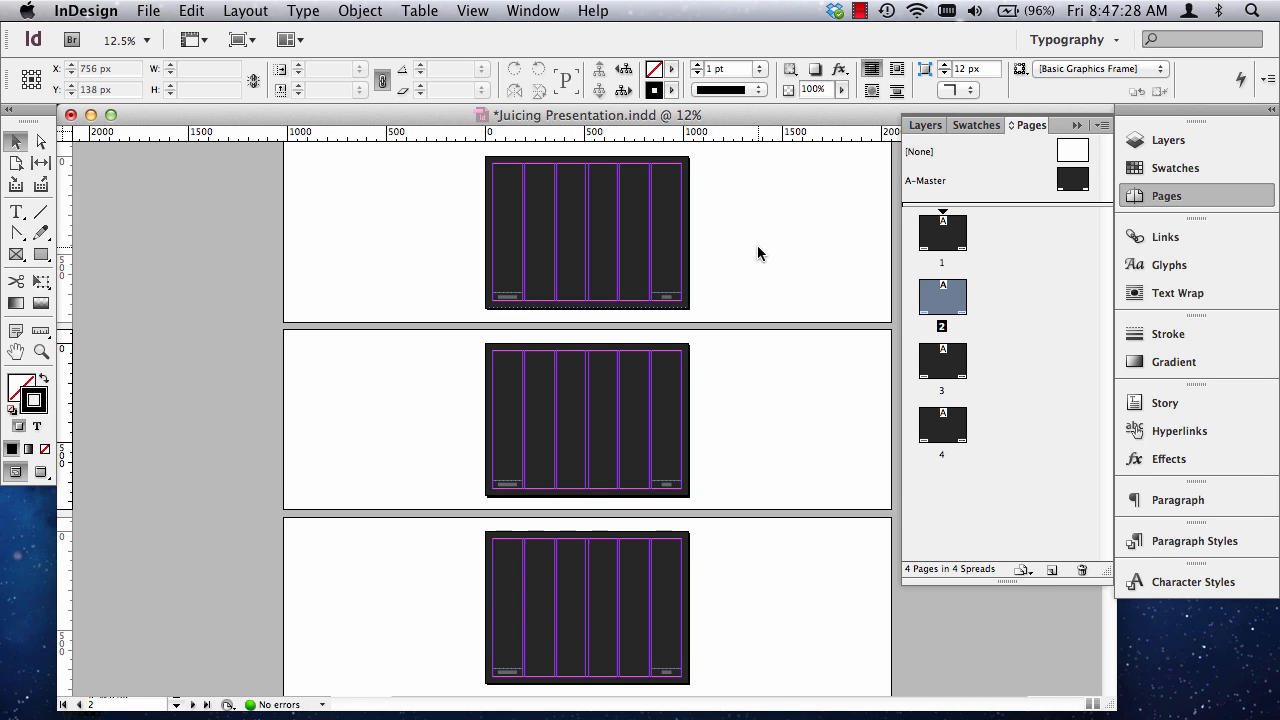
{"action": "scroll", "coordinate": [399, 335], "scroll_direction": "down", "scroll_amount": 3}
{"action": "scroll", "coordinate": [403, 336], "scroll_direction": "up", "scroll_amount": 4}
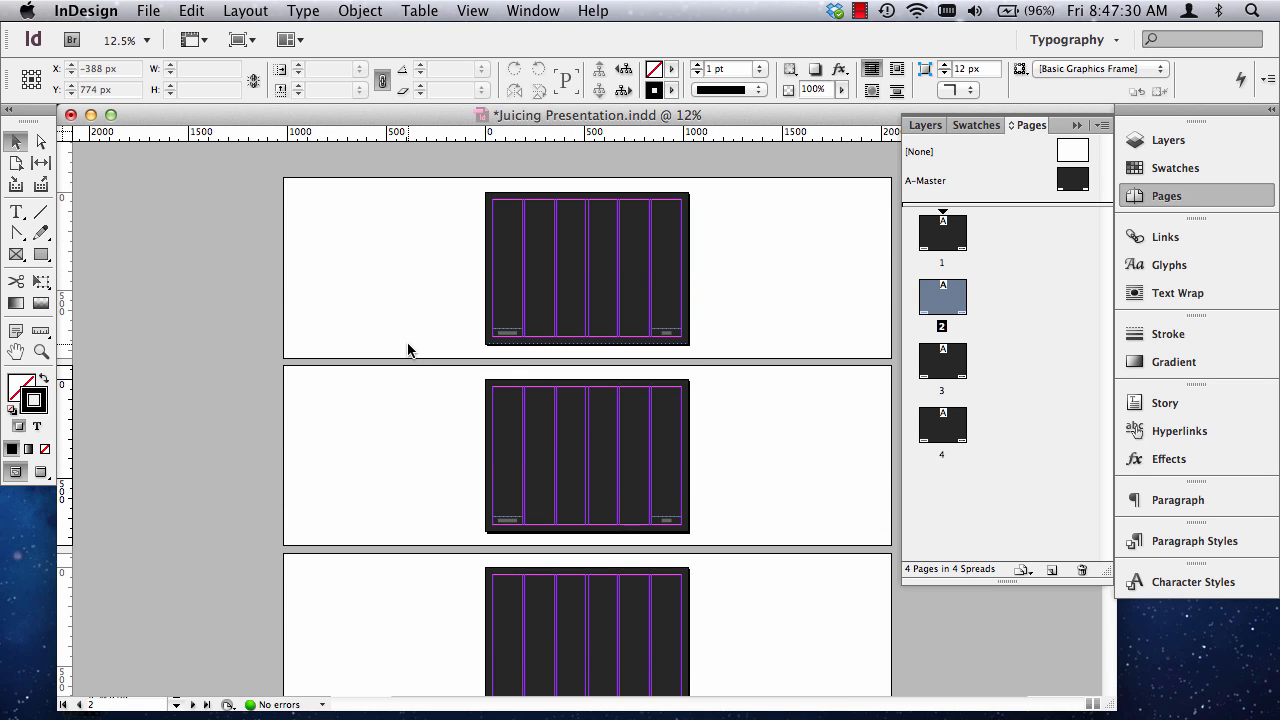
Zoom in on page 1 and try to select its PREVIOUS button with the Selection tool.
{"action": "left_click", "coordinate": [41, 351]}
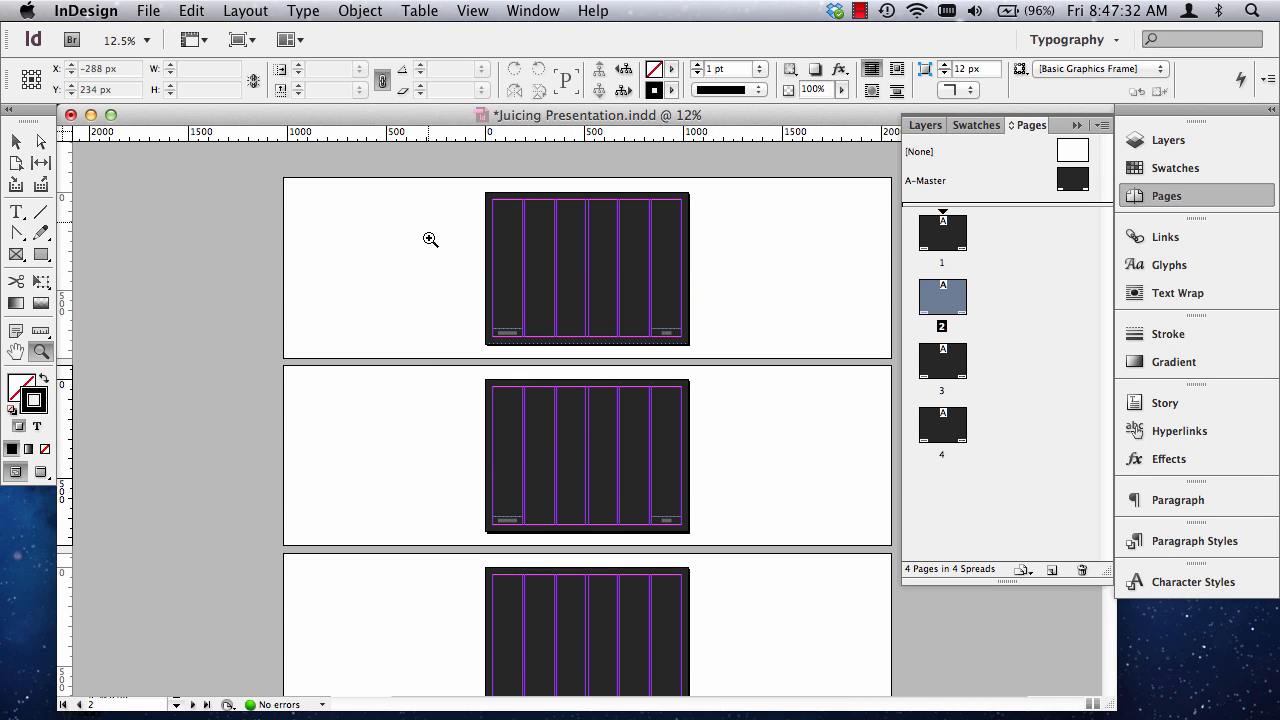
{"action": "left_click_drag", "start_coordinate": [449, 200], "coordinate": [746, 357]}
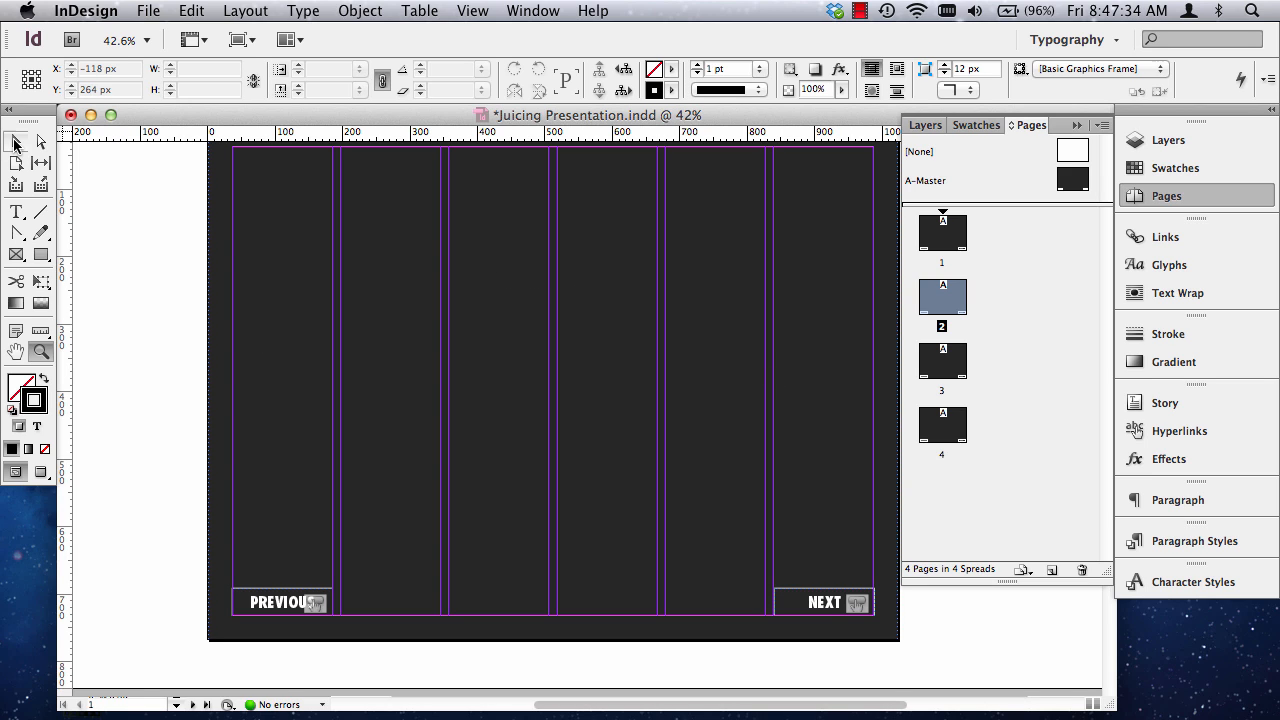
{"action": "left_click", "coordinate": [15, 141]}
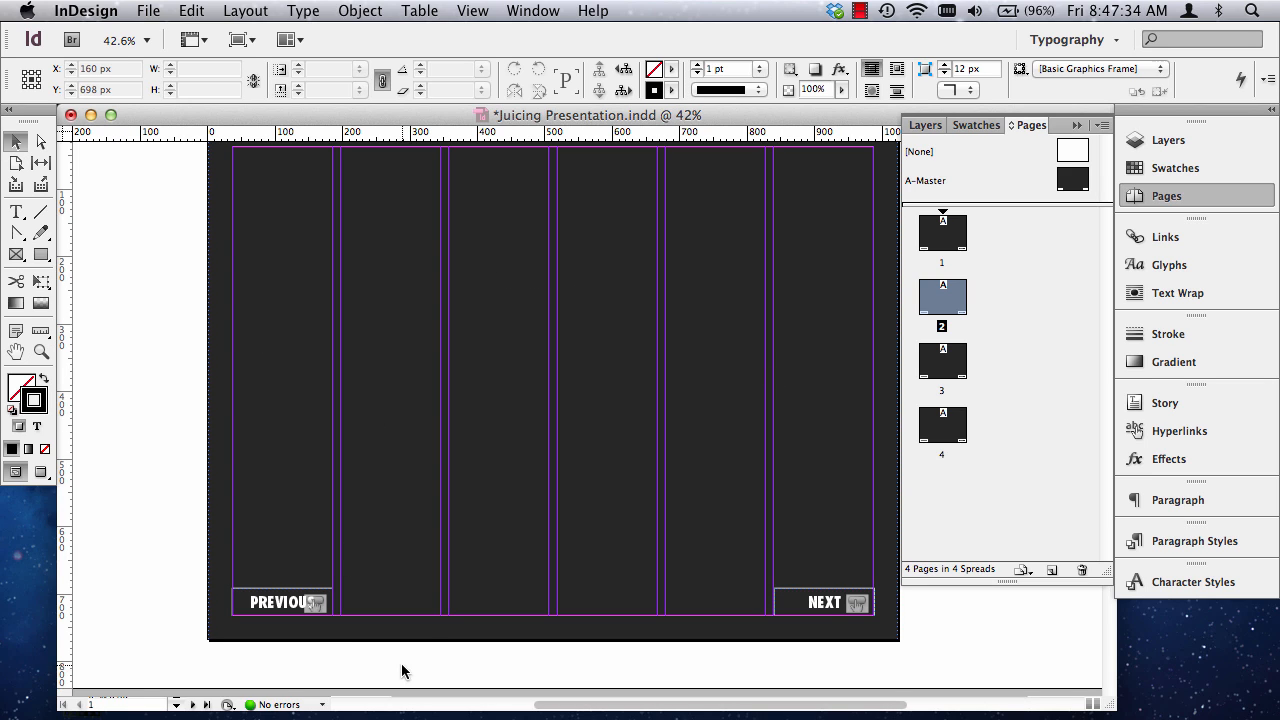
{"action": "left_click", "coordinate": [296, 612]}
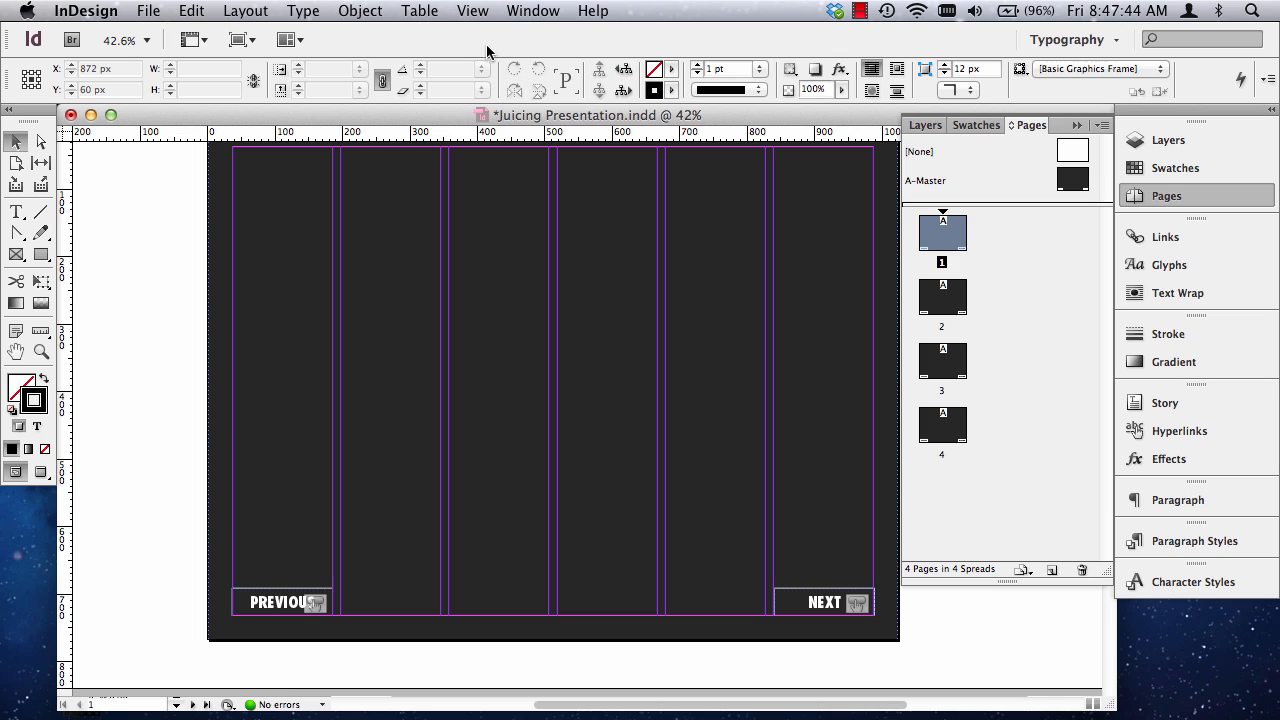
{"action": "left_click", "coordinate": [476, 10]}
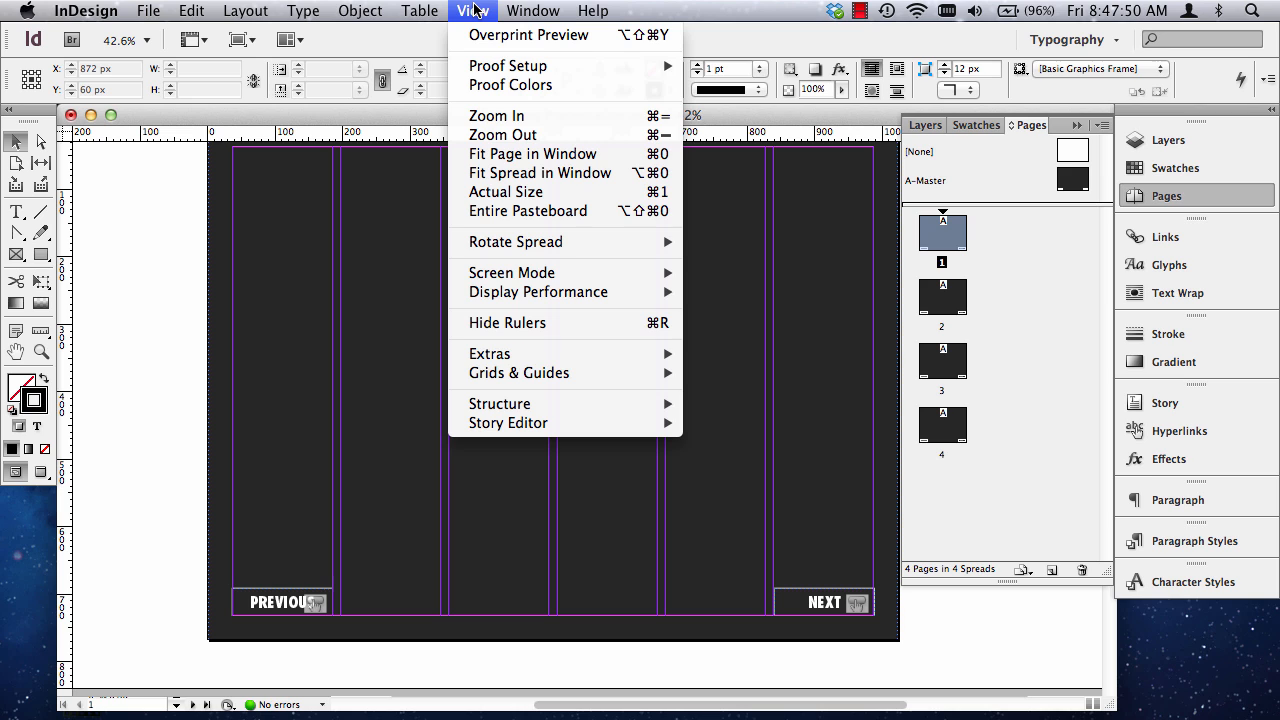
{"action": "mouse_move", "coordinate": [537, 296]}
{"action": "mouse_move", "coordinate": [522, 5]}
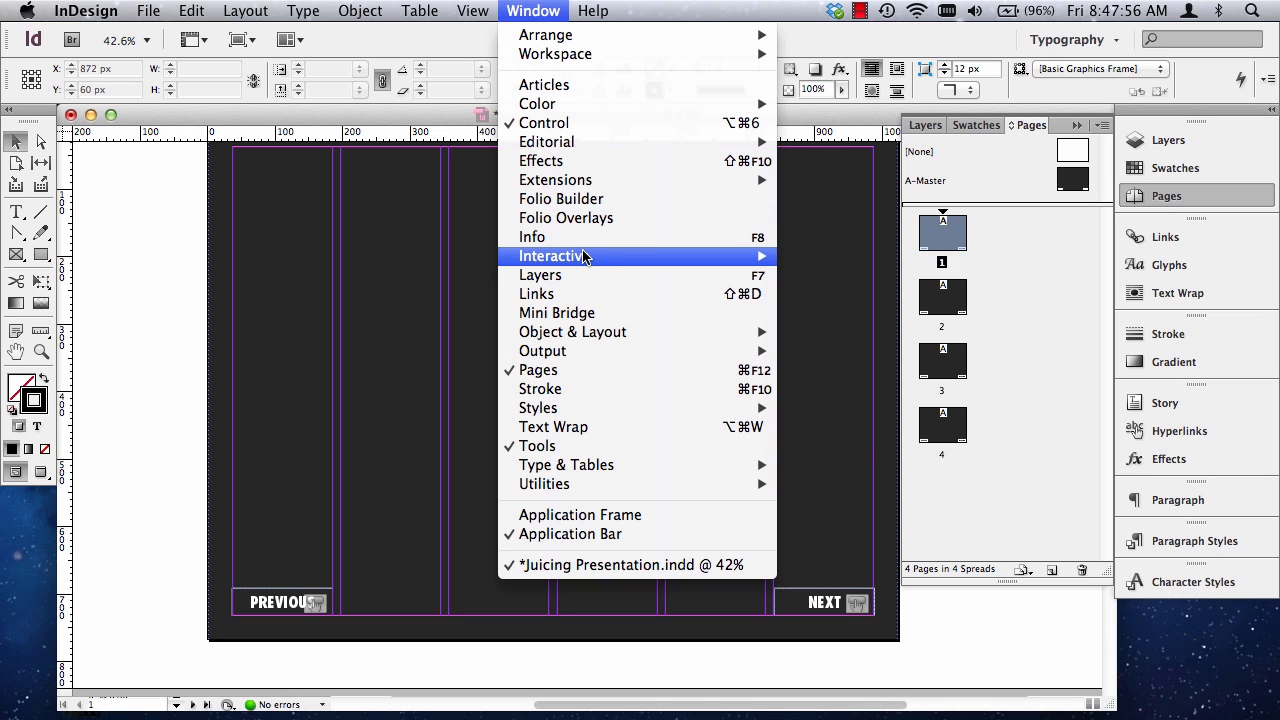
{"action": "mouse_move", "coordinate": [586, 257]}
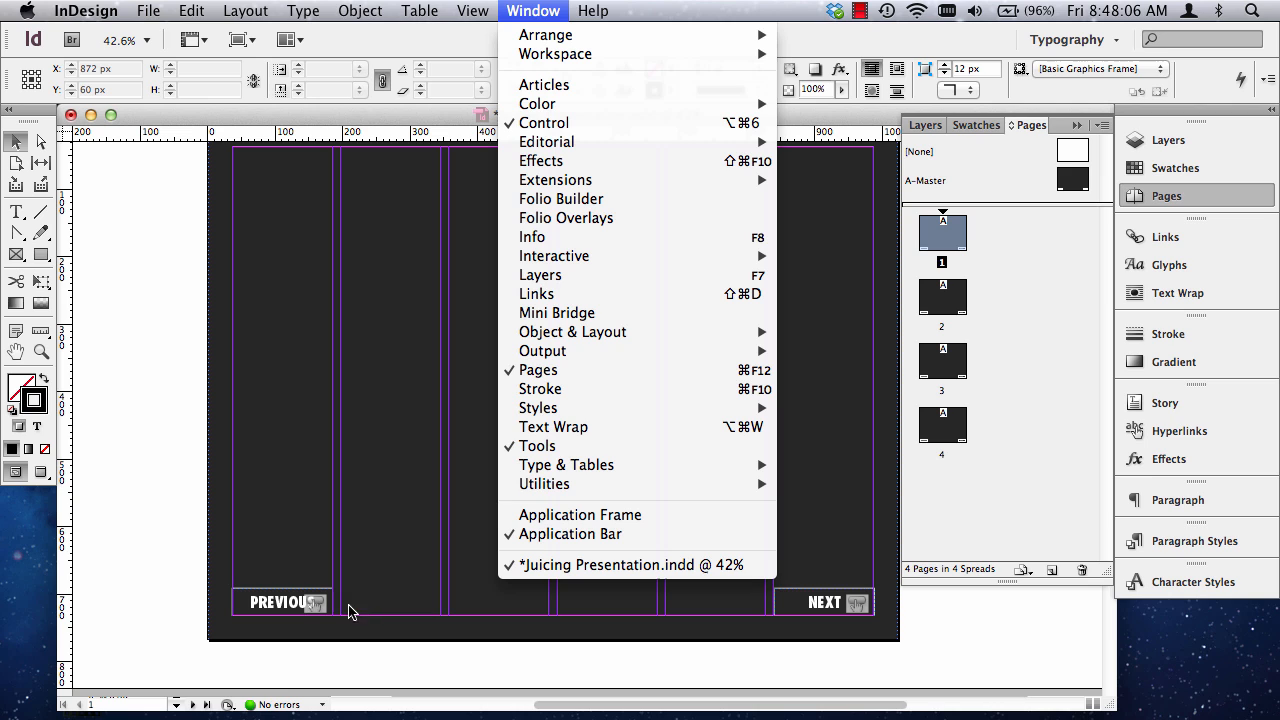
{"action": "left_click", "coordinate": [550, 11]}
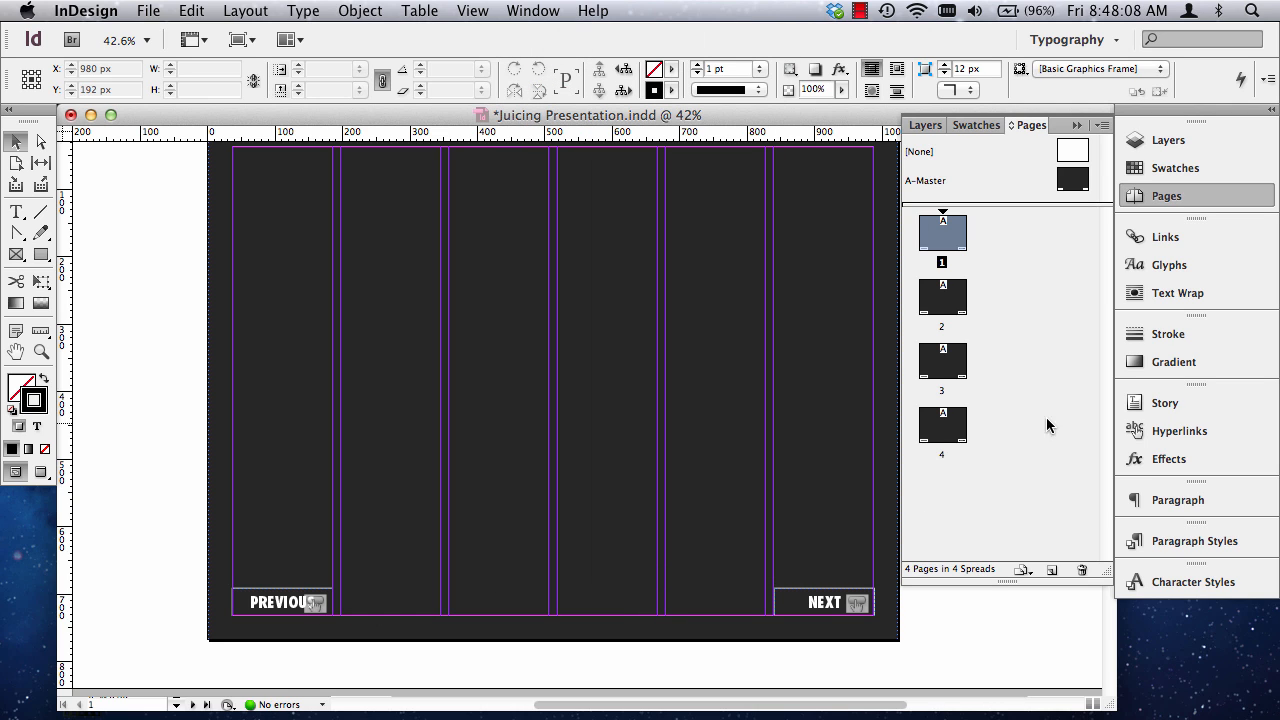
{"action": "scroll", "coordinate": [890, 525], "scroll_direction": "up", "scroll_amount": 1}
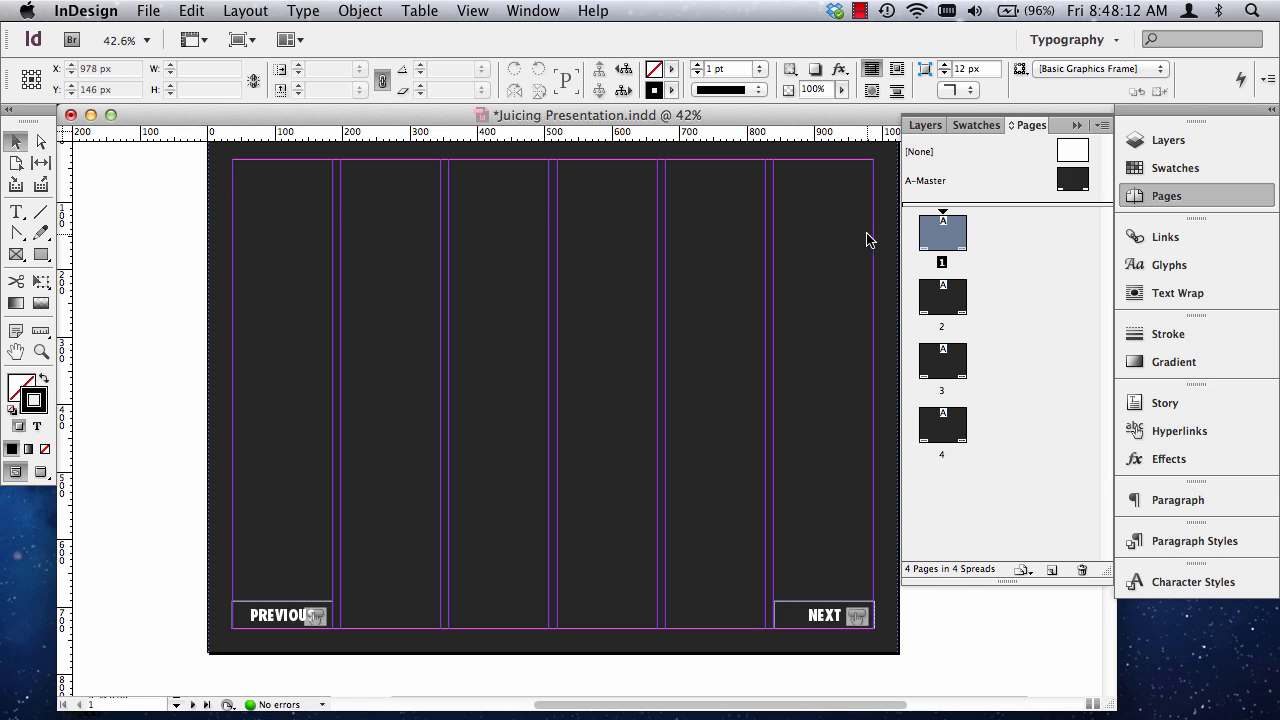
{"action": "double_click", "coordinate": [942, 236]}
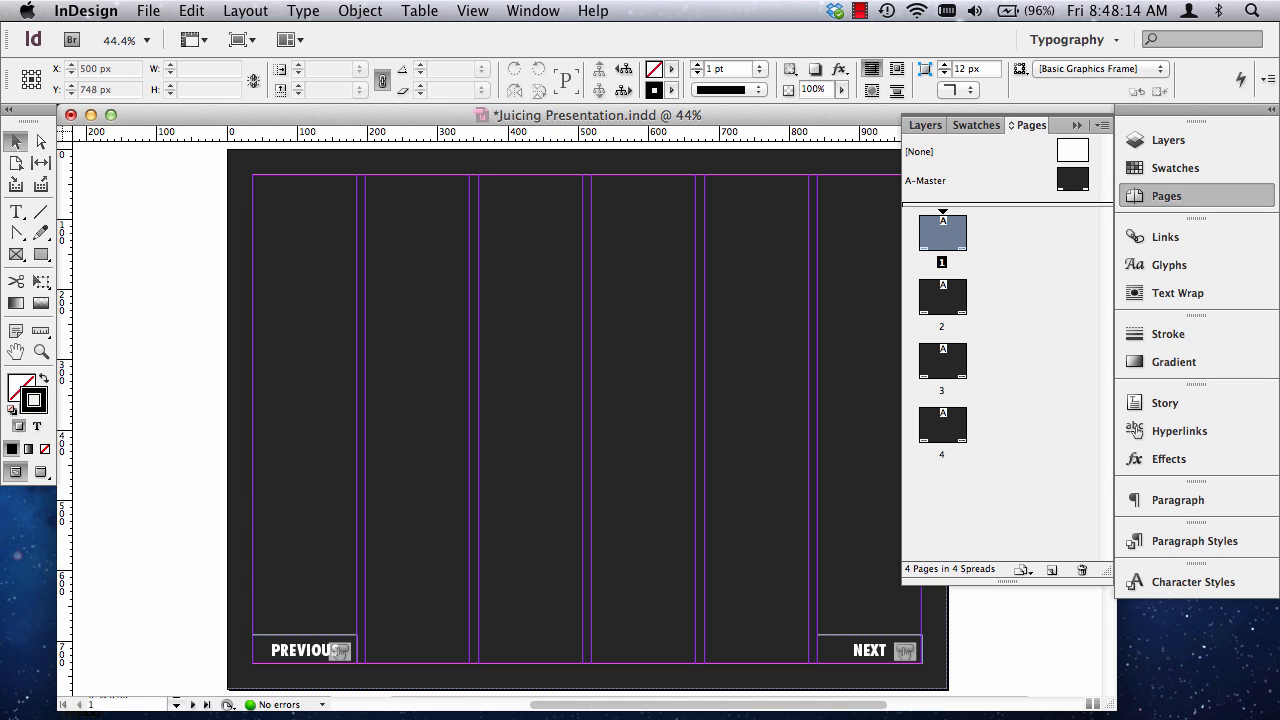
{"action": "scroll", "coordinate": [650, 712], "scroll_direction": "left", "scroll_amount": 10}
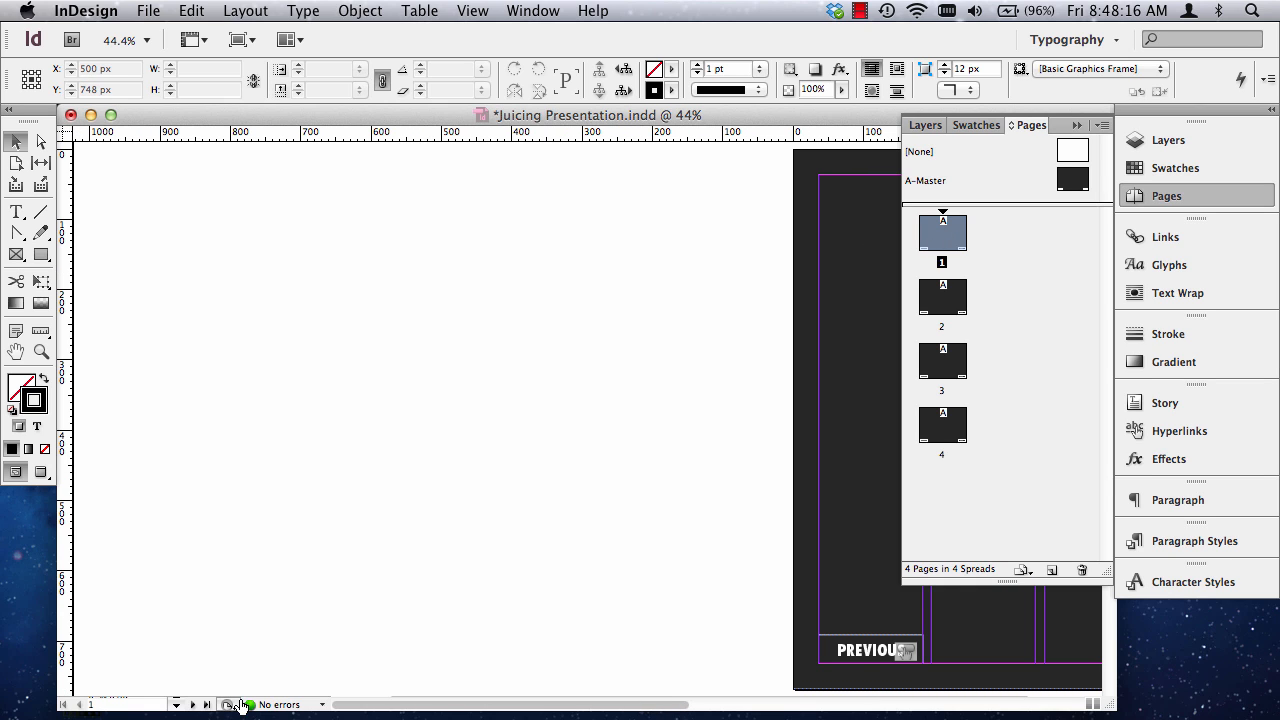
{"action": "left_click_drag", "start_coordinate": [393, 708], "coordinate": [630, 708]}
Open the Juice recipe text document from the In Design PDF Presentation folder in Word, examine its recipes, and return to InDesign.
{"action": "left_click_drag", "start_coordinate": [1258, 627], "coordinate": [1148, 346]}
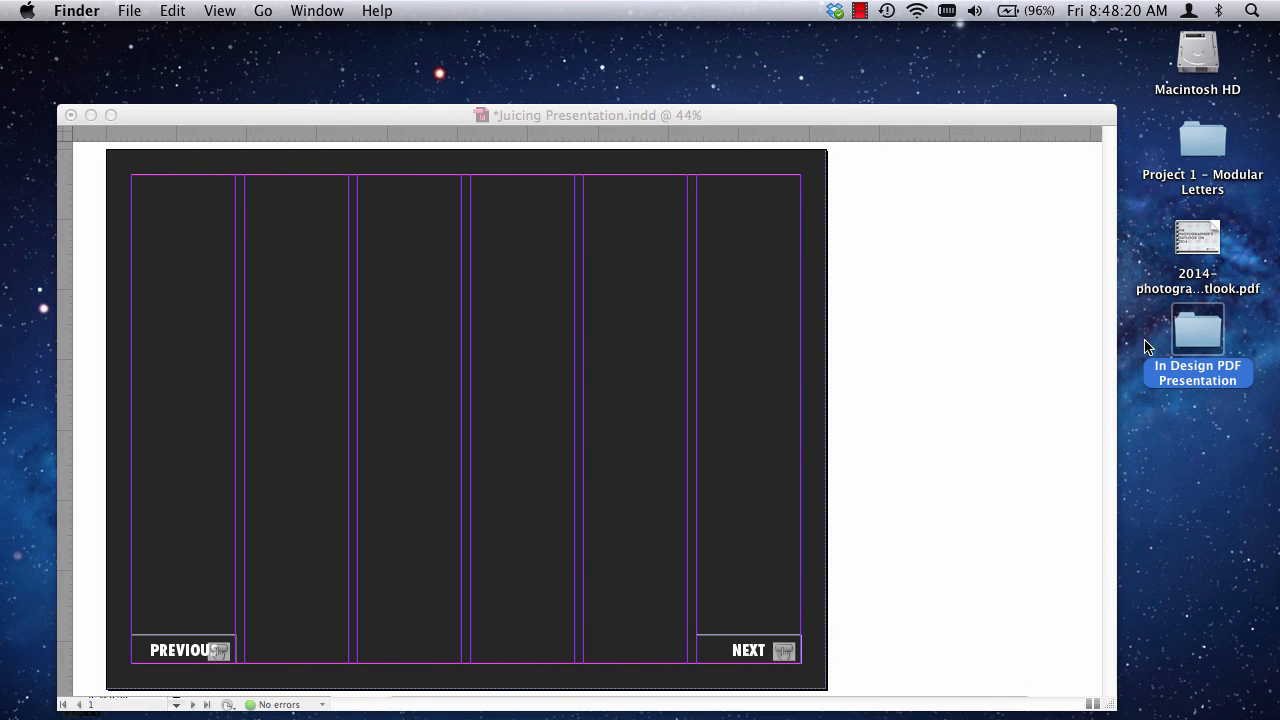
{"action": "double_click", "coordinate": [1203, 336]}
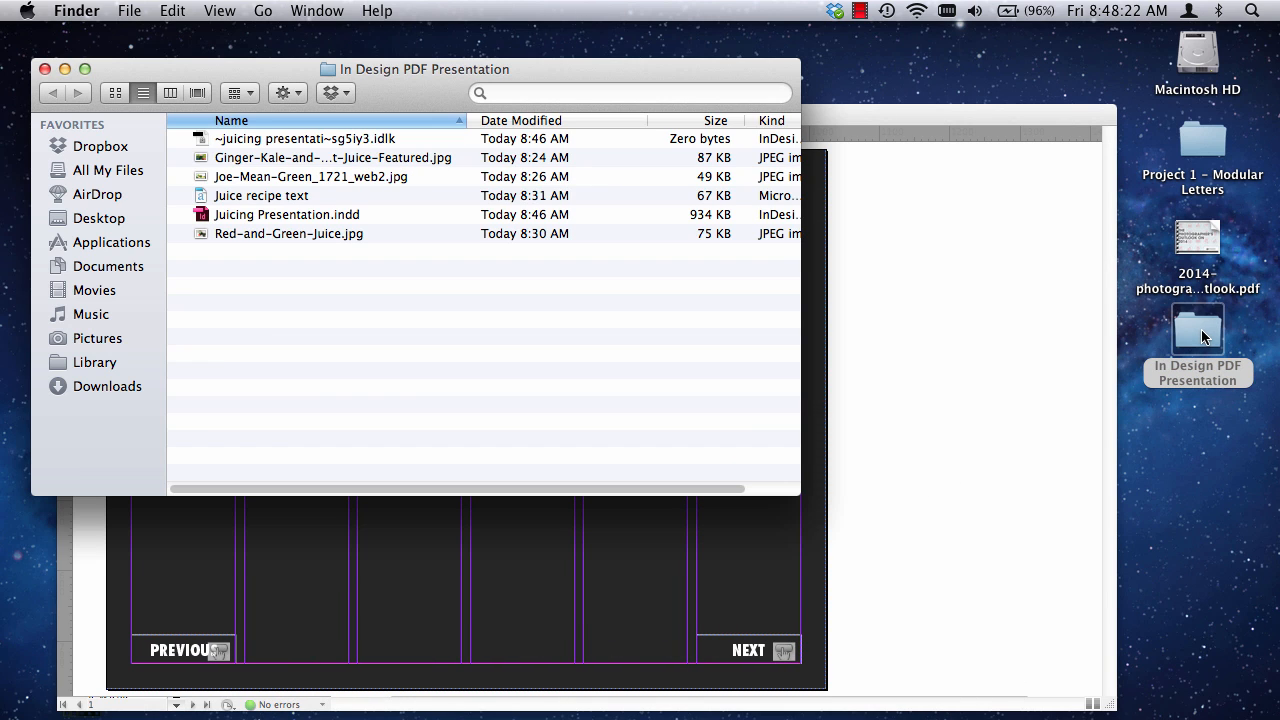
{"action": "double_click", "coordinate": [264, 198]}
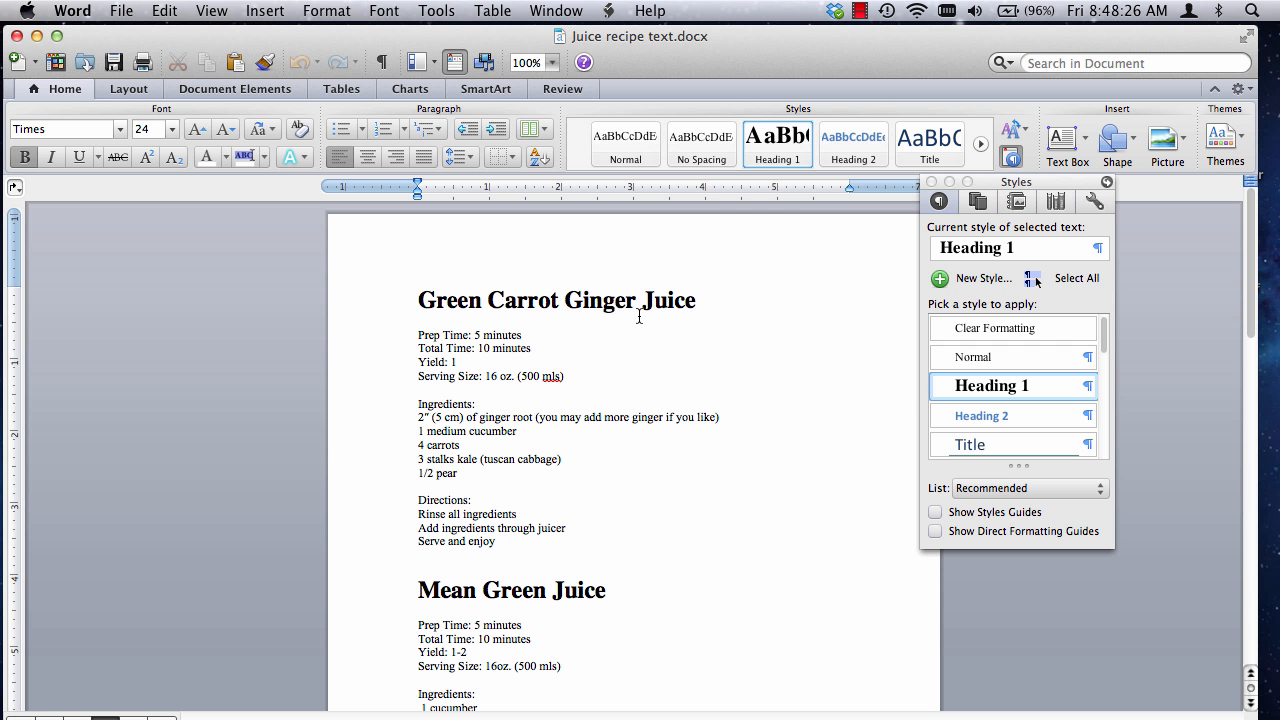
{"action": "scroll", "coordinate": [556, 465], "scroll_direction": "down", "scroll_amount": 8}
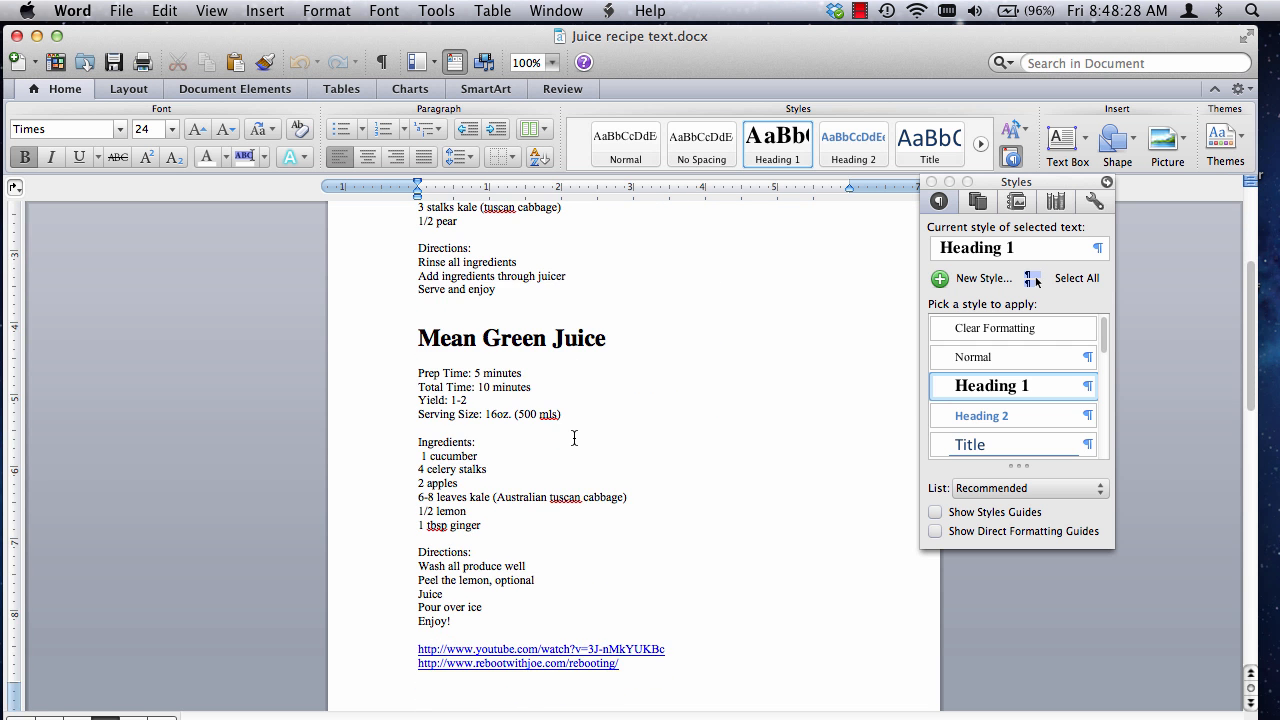
{"action": "scroll", "coordinate": [570, 450], "scroll_direction": "up", "scroll_amount": 4}
{"action": "scroll", "coordinate": [566, 450], "scroll_direction": "up", "scroll_amount": 4}
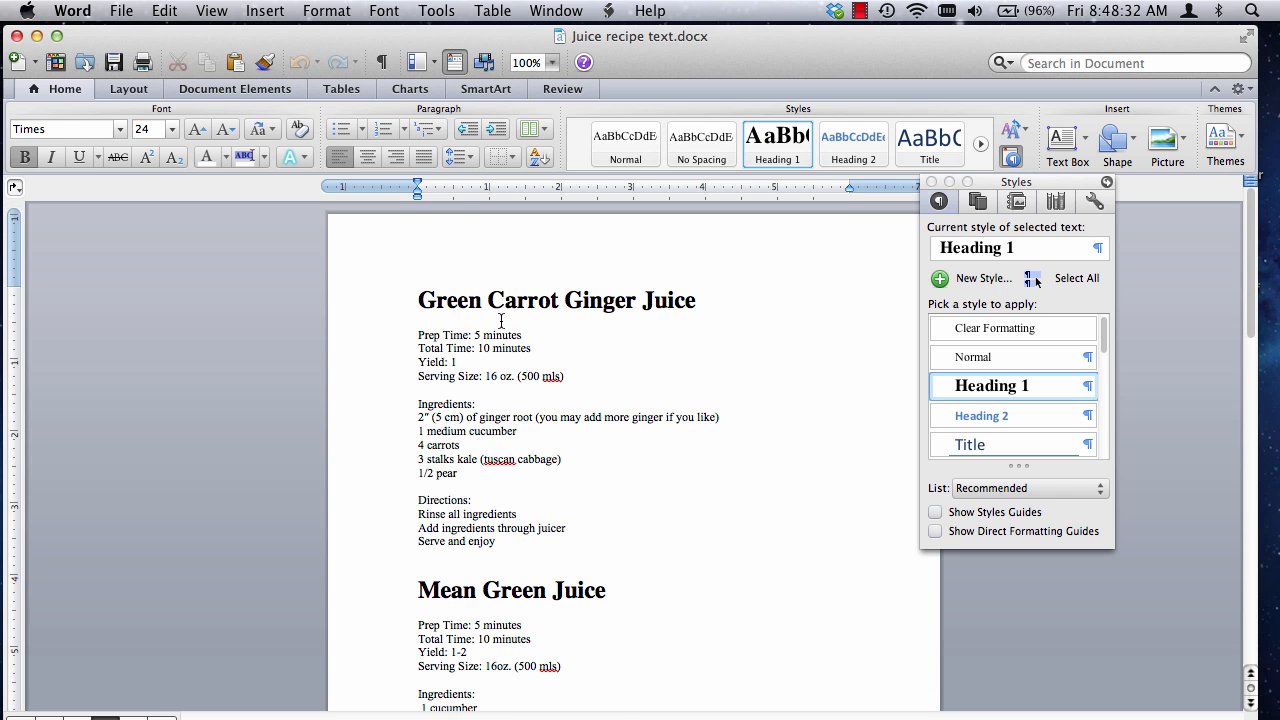
{"action": "scroll", "coordinate": [501, 320], "scroll_direction": "down", "scroll_amount": 5}
{"action": "scroll", "coordinate": [514, 352], "scroll_direction": "up", "scroll_amount": 4}
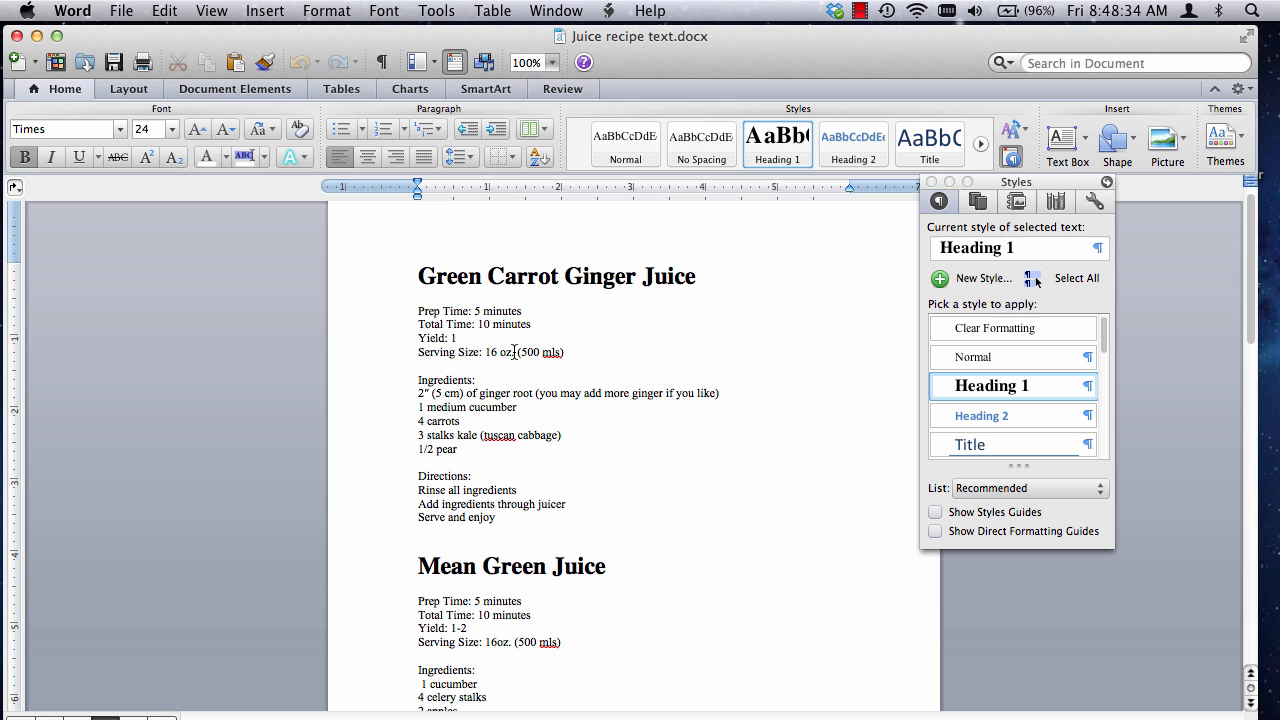
{"action": "left_click", "coordinate": [36, 36]}
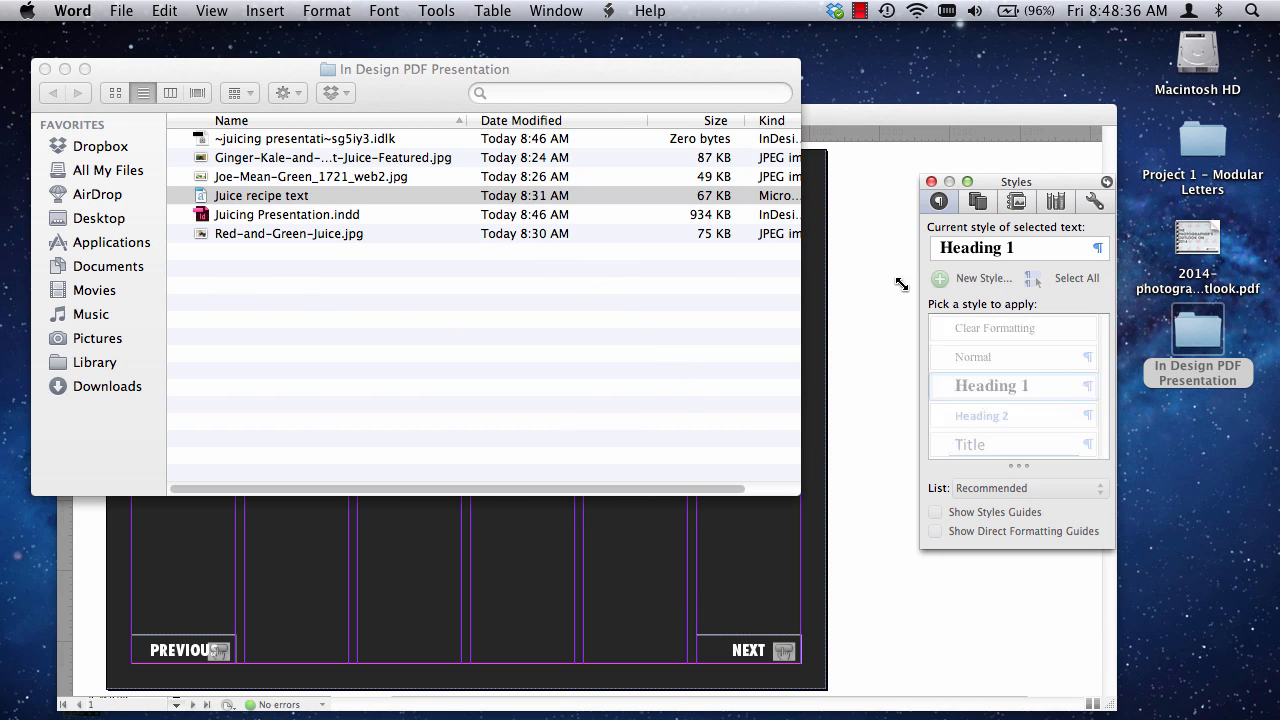
{"action": "left_click", "coordinate": [894, 246]}
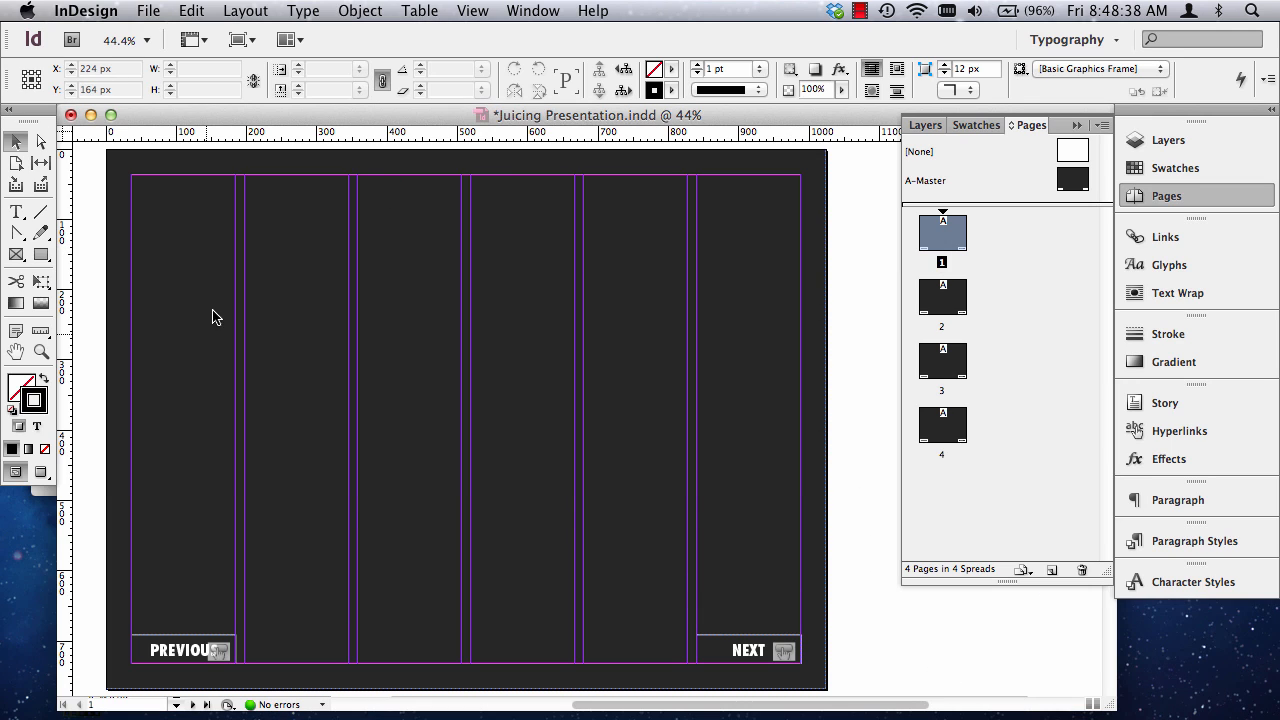
Draw a text frame about 631 by 412 px across the four middle columns of page 1 and enter "Juice Recipes".
{"action": "scroll", "coordinate": [645, 705], "scroll_direction": "left", "scroll_amount": 10}
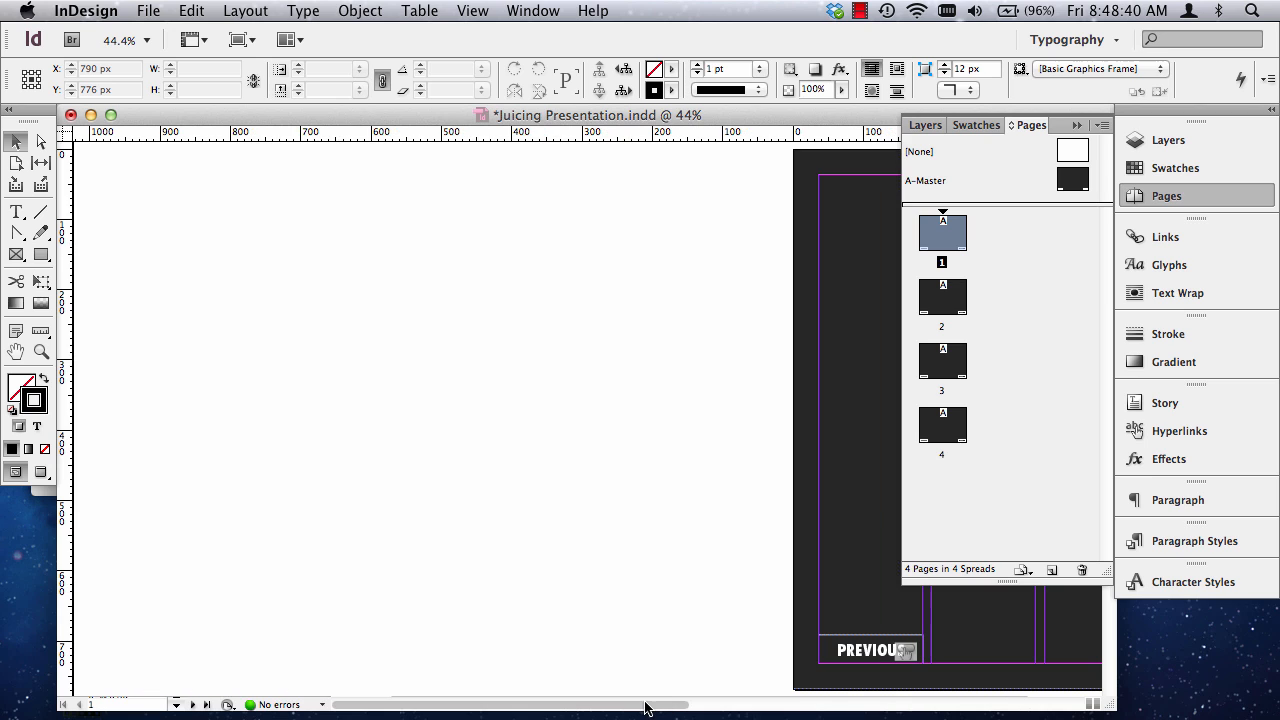
{"action": "scroll", "coordinate": [632, 705], "scroll_direction": "right", "scroll_amount": 10}
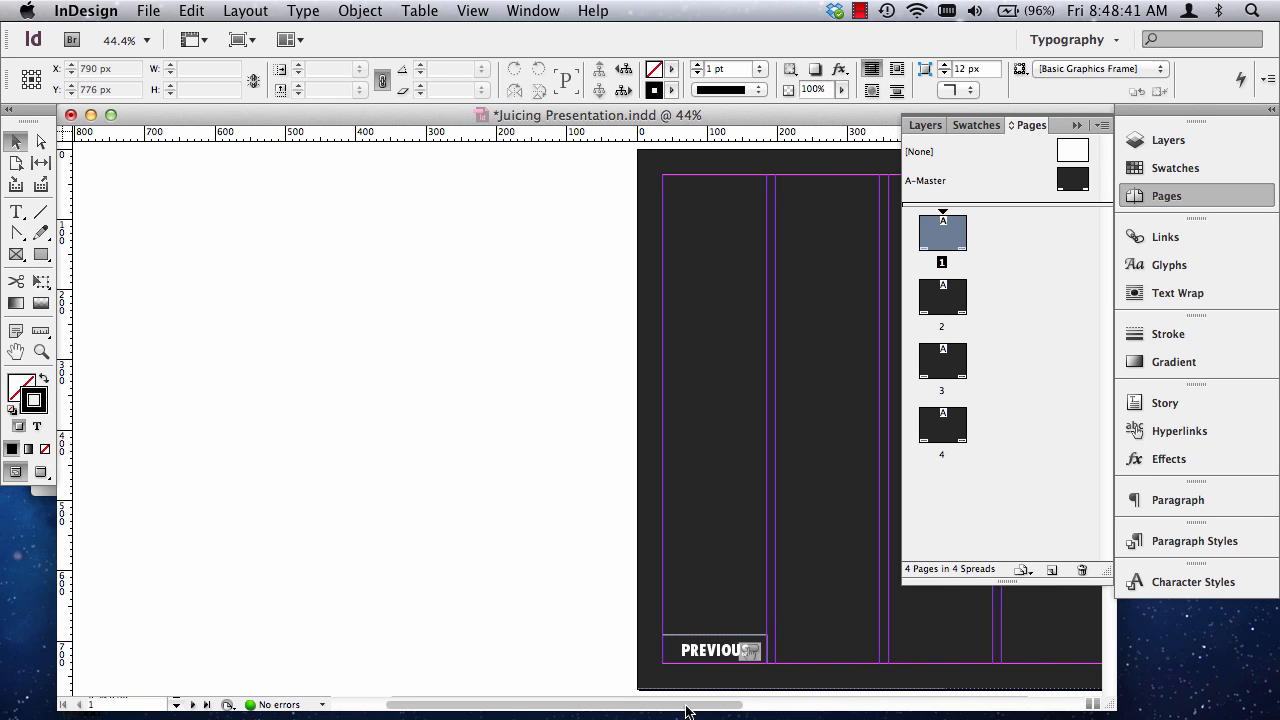
{"action": "left_click", "coordinate": [15, 213]}
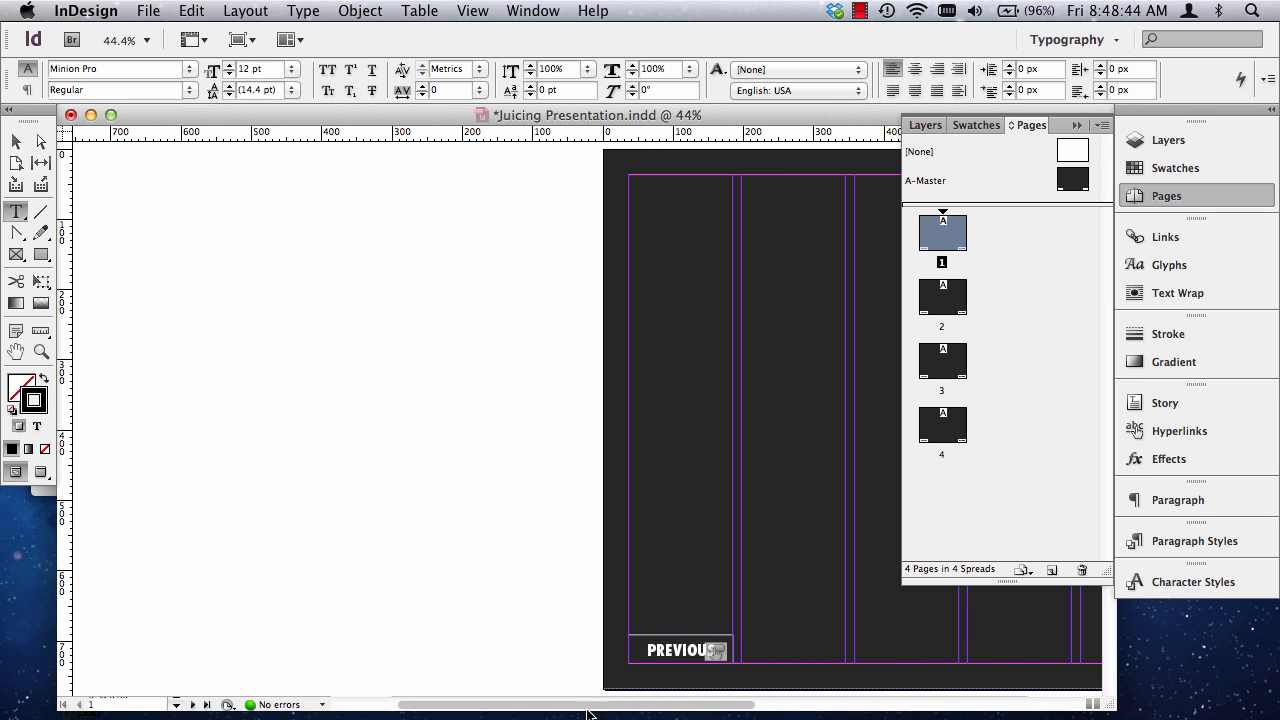
{"action": "scroll", "coordinate": [537, 705], "scroll_direction": "right", "scroll_amount": 10}
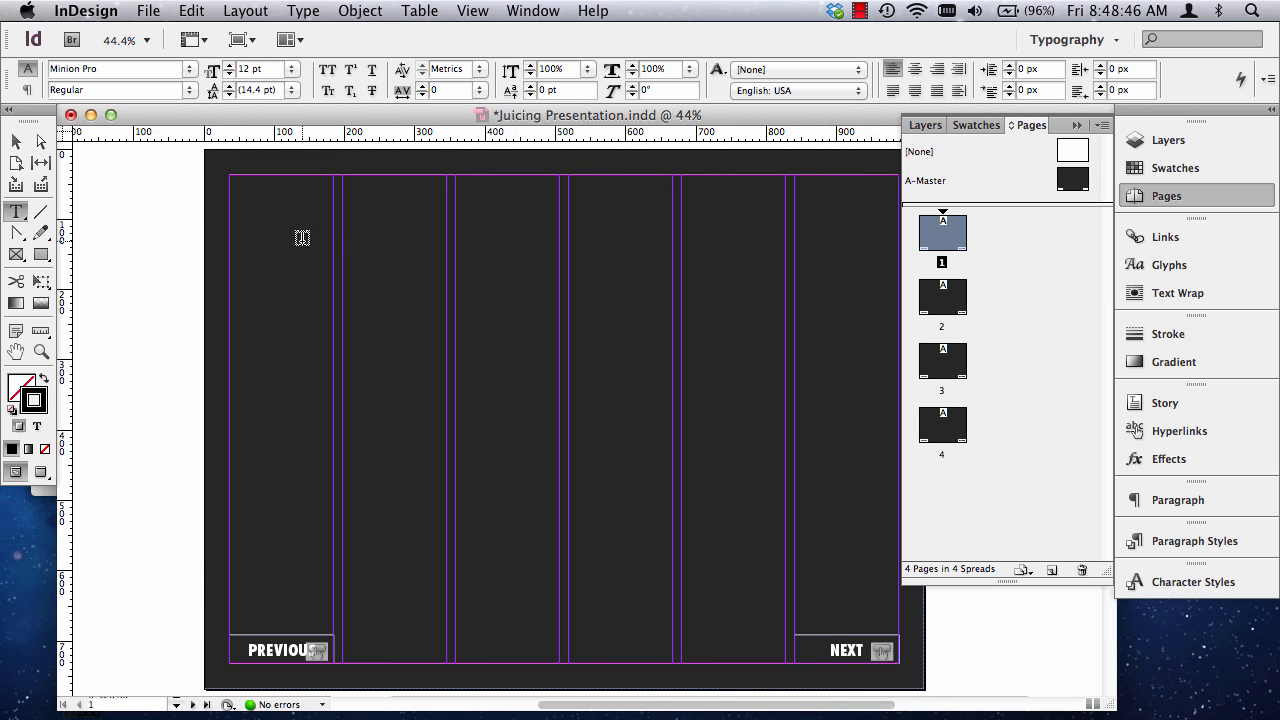
{"action": "left_click_drag", "start_coordinate": [344, 240], "coordinate": [786, 530]}
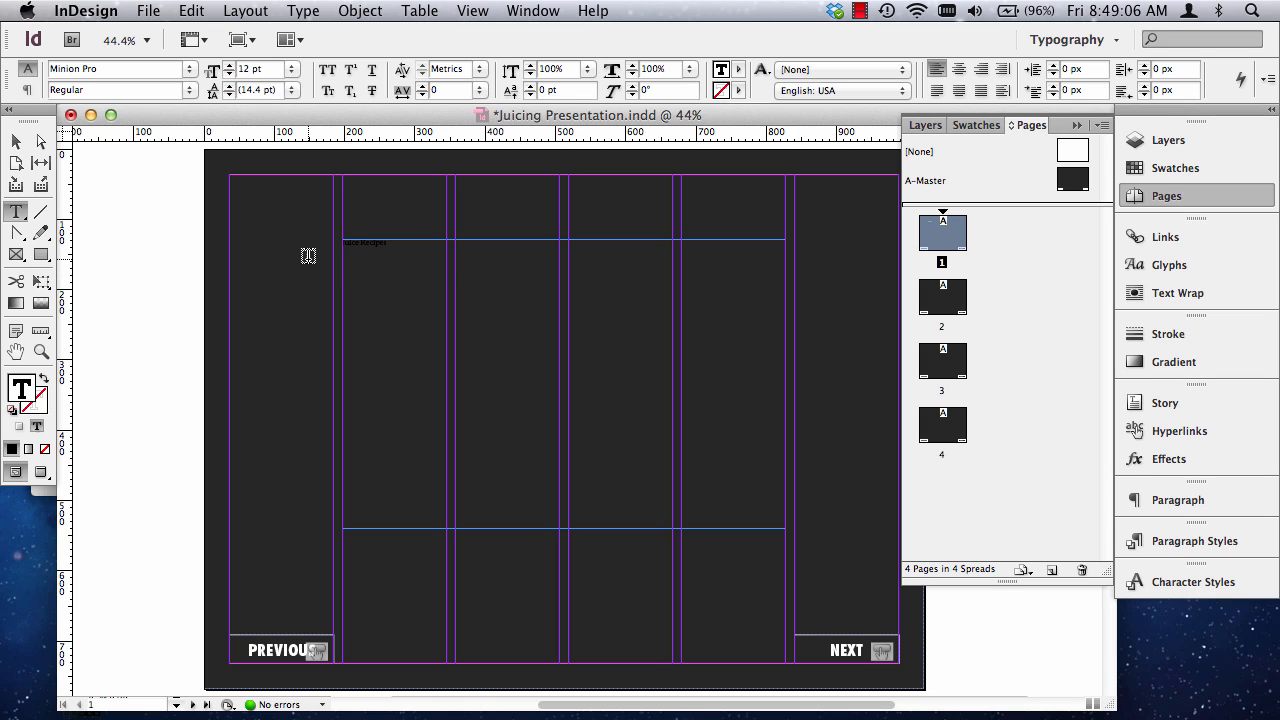
{"action": "key", "text": "BackSpace"}
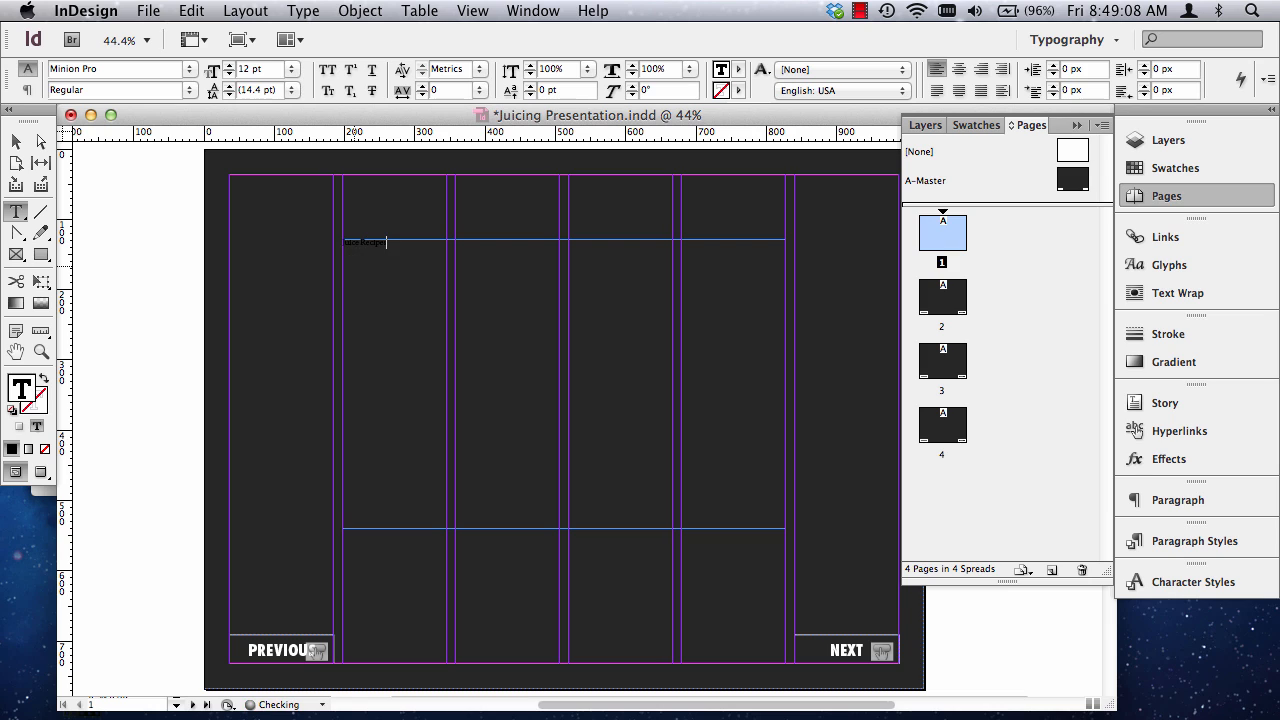
Shrink the Juice Recipes frame to about 74 by 22 px around its text and fill the text with the [Paper] swatch.
{"action": "left_click", "coordinate": [16, 141]}
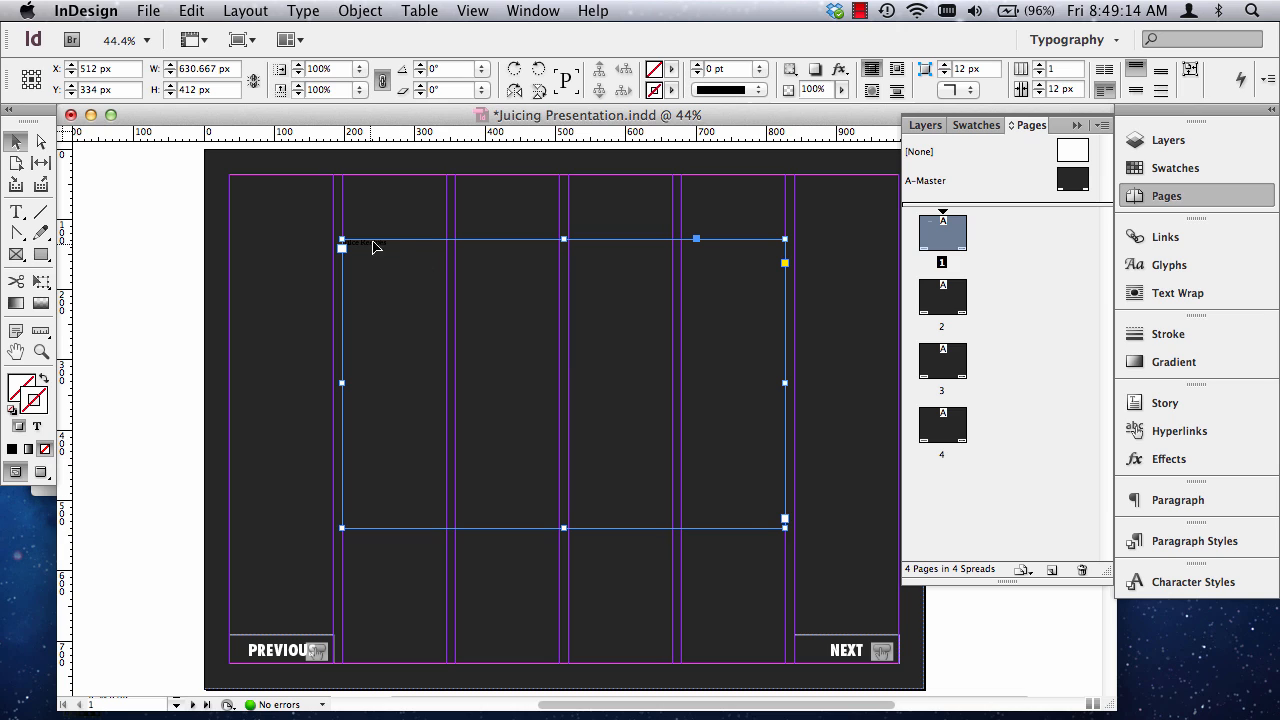
{"action": "left_click_drag", "start_coordinate": [785, 527], "coordinate": [389, 252]}
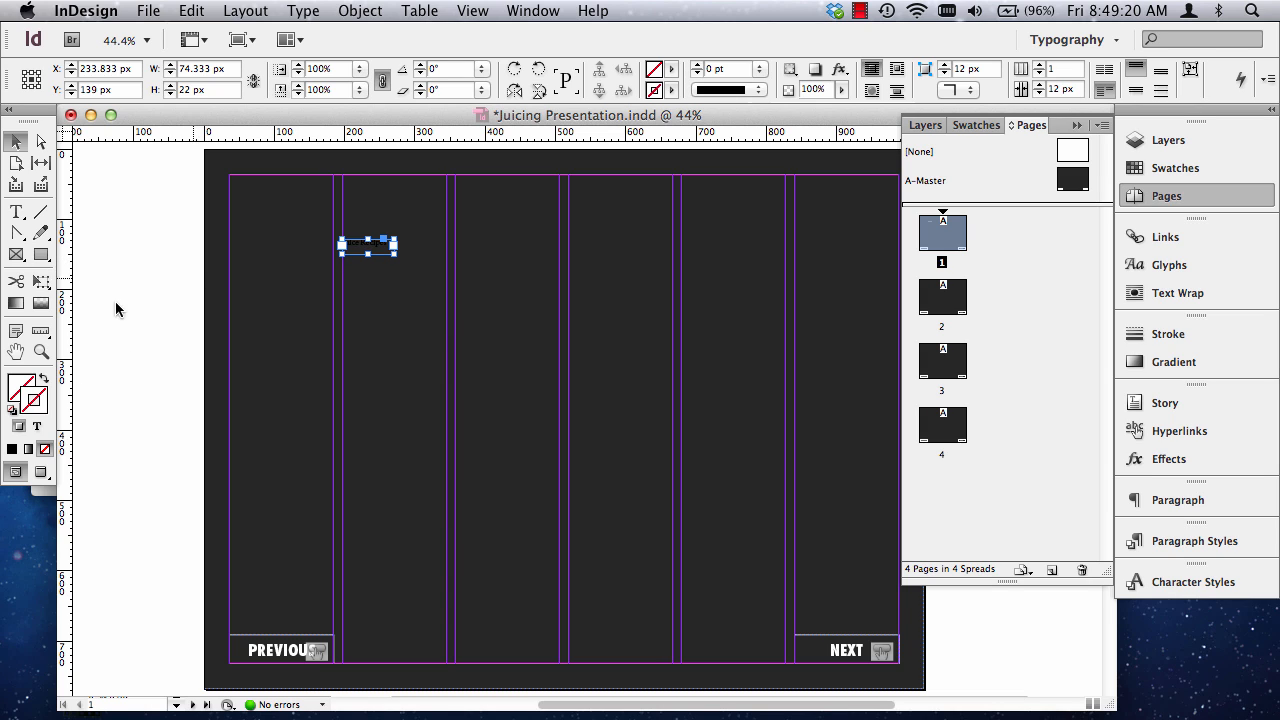
{"action": "double_click", "coordinate": [363, 250]}
{"action": "key", "text": "super+a"}
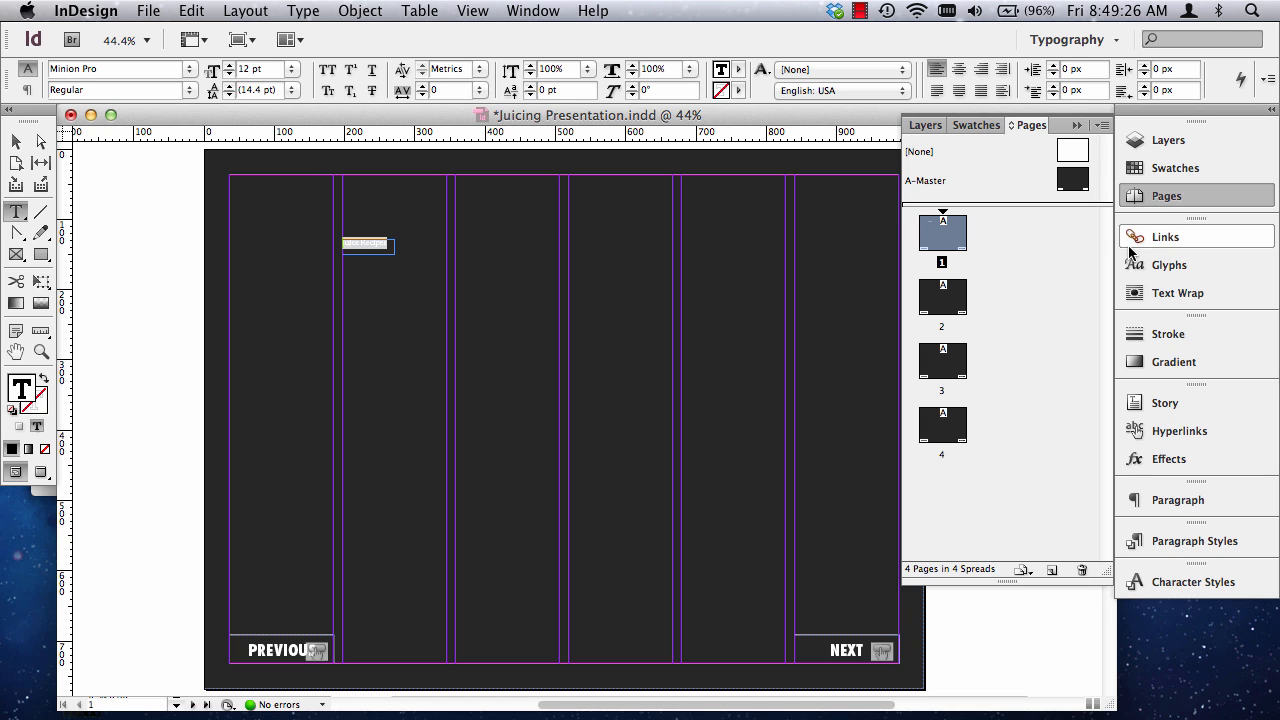
{"action": "left_click", "coordinate": [1170, 168]}
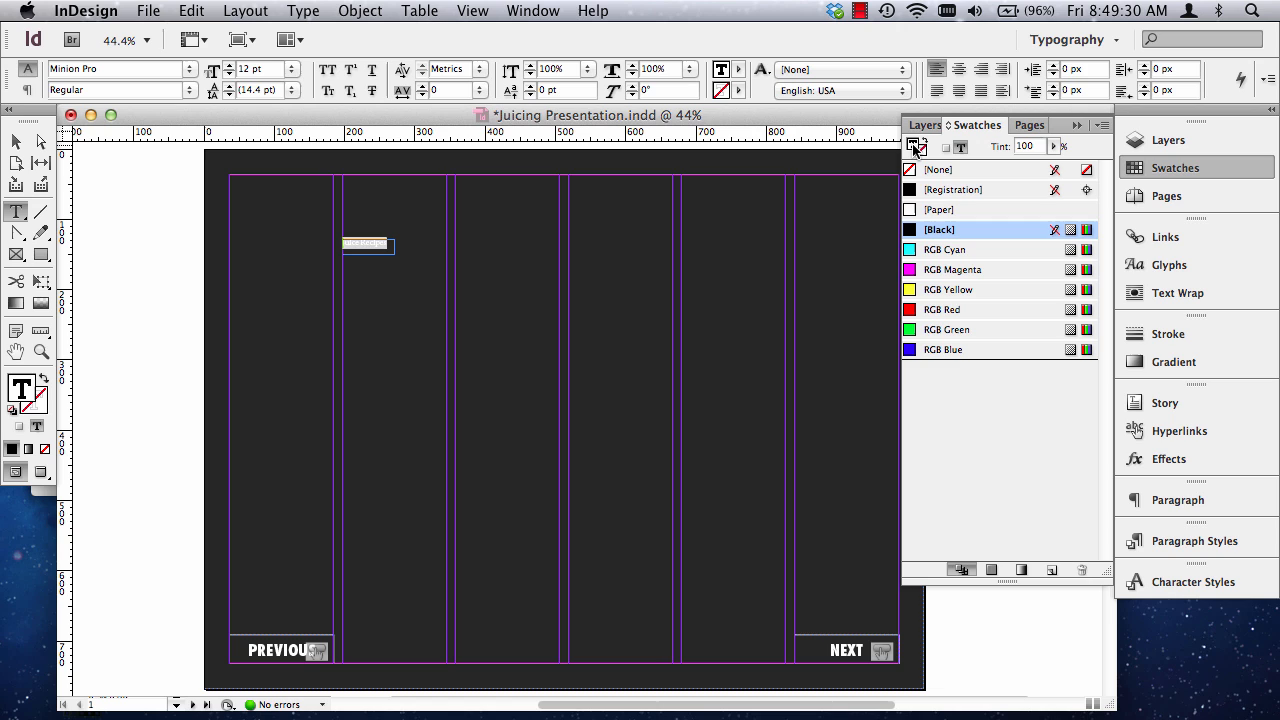
{"action": "left_click", "coordinate": [940, 209]}
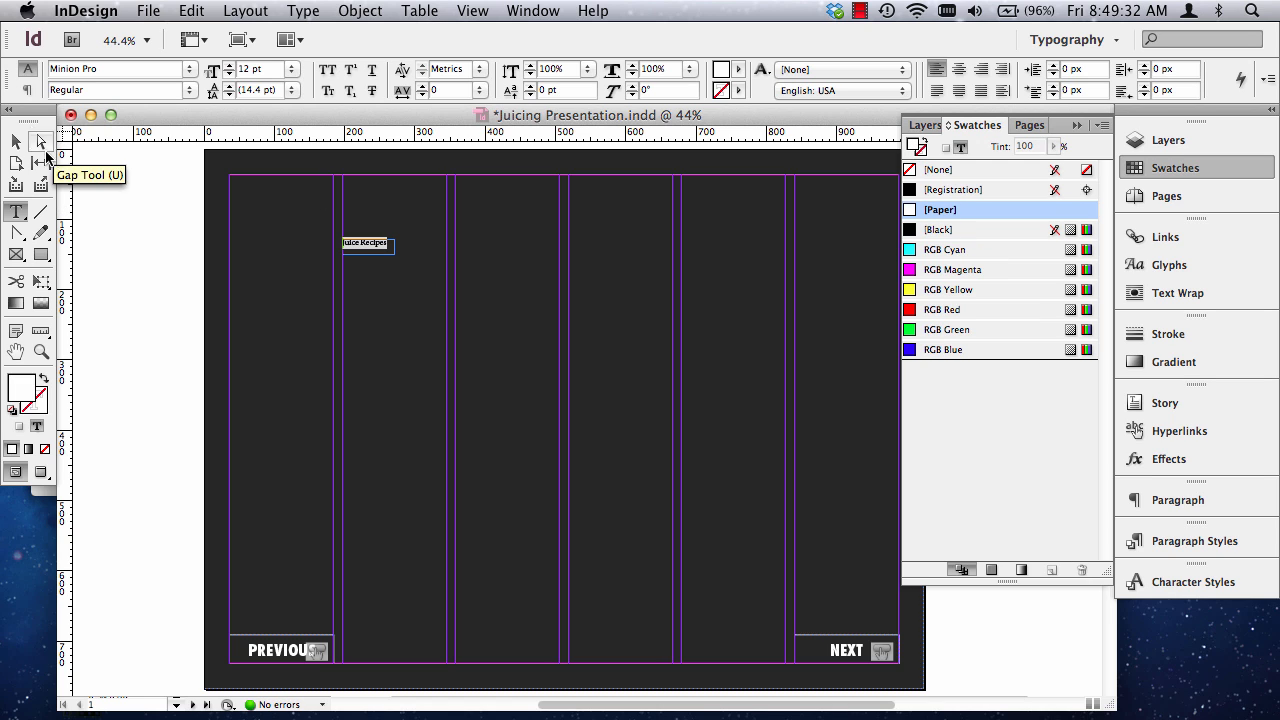
Tighten the frame around the title, then scale frame and text up across the four middle columns, finishing the frame at about 631 by 174 px.
{"action": "left_click", "coordinate": [16, 141]}
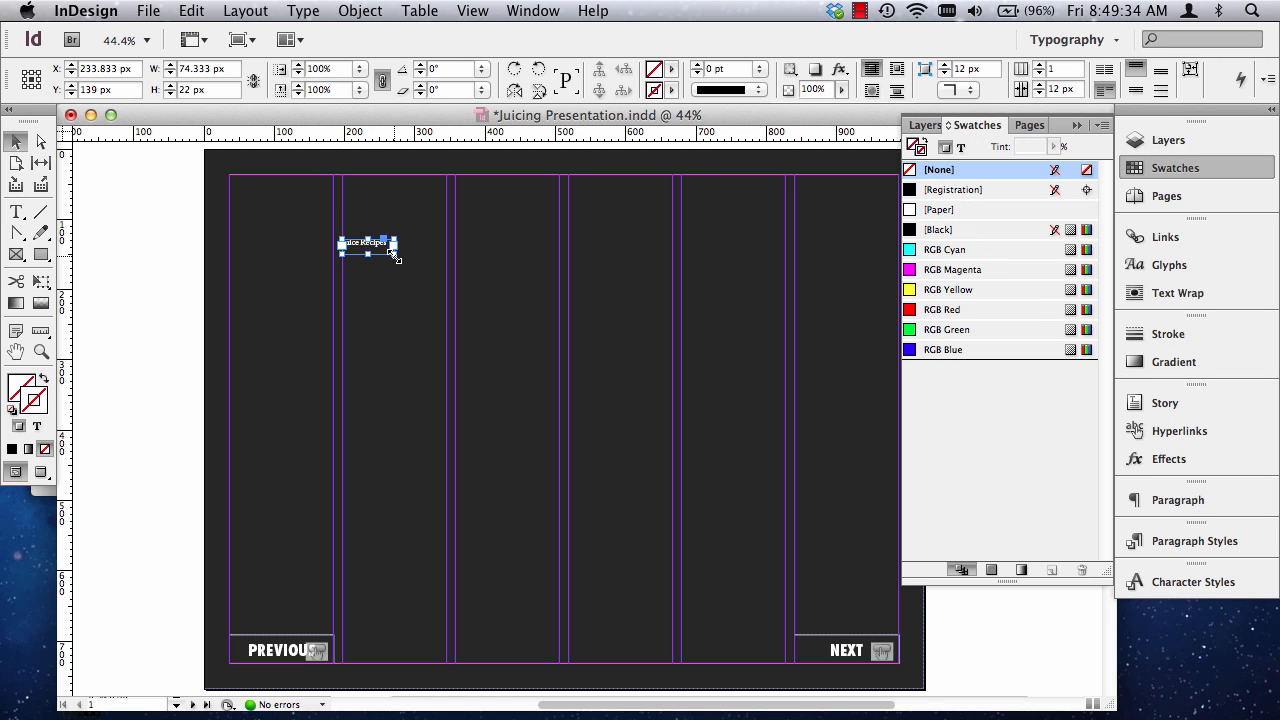
{"action": "left_click_drag", "start_coordinate": [397, 253], "coordinate": [394, 254]}
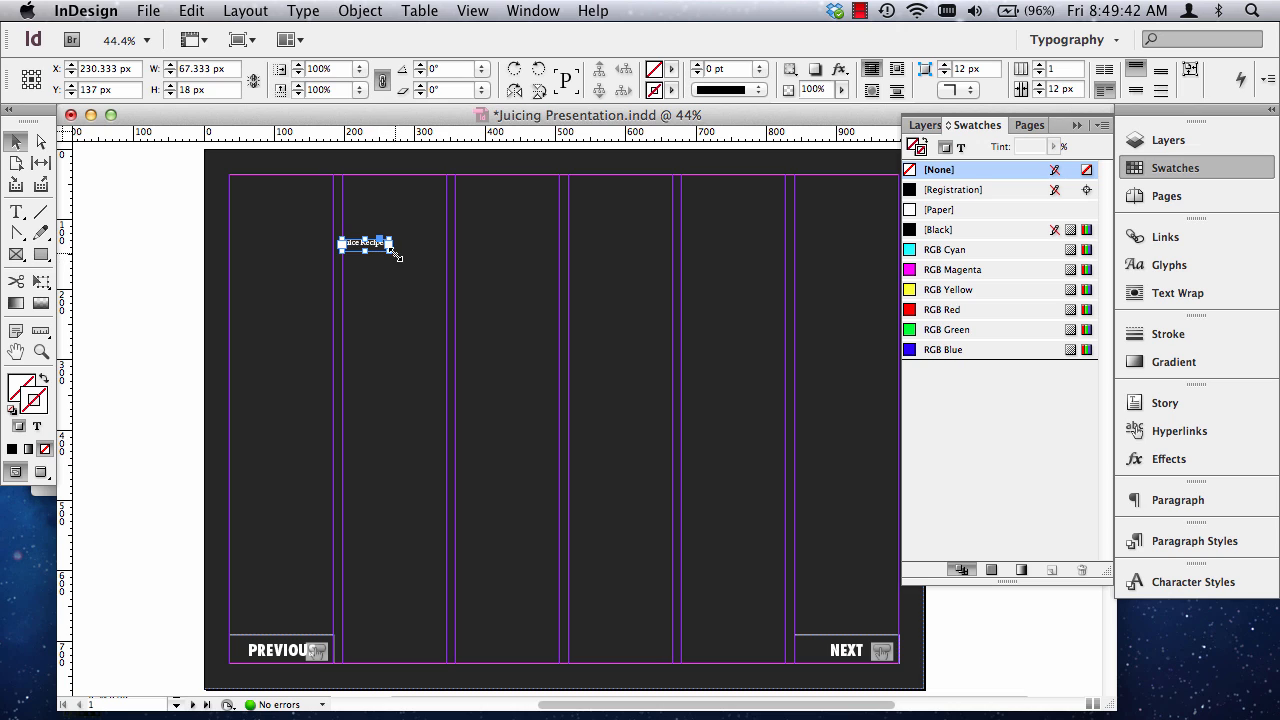
{"action": "left_click_drag", "start_coordinate": [389, 254], "coordinate": [506, 357]}
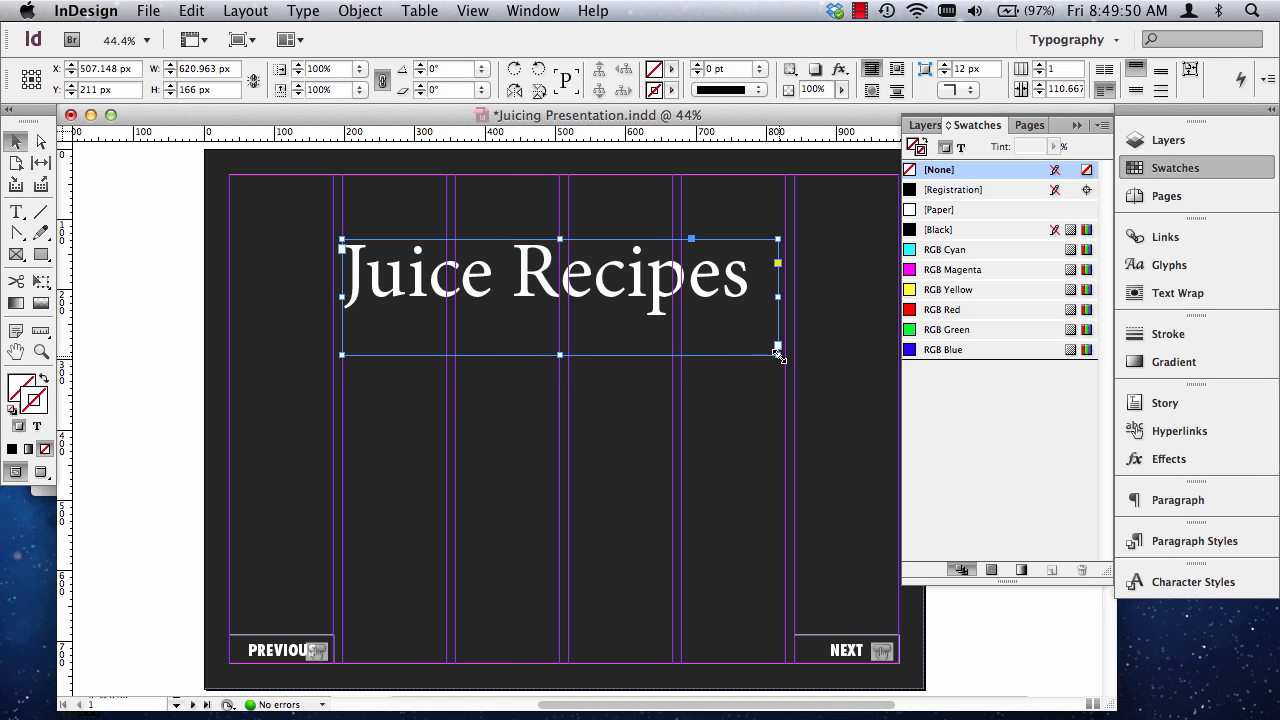
{"action": "left_click_drag", "start_coordinate": [778, 354], "coordinate": [785, 361]}
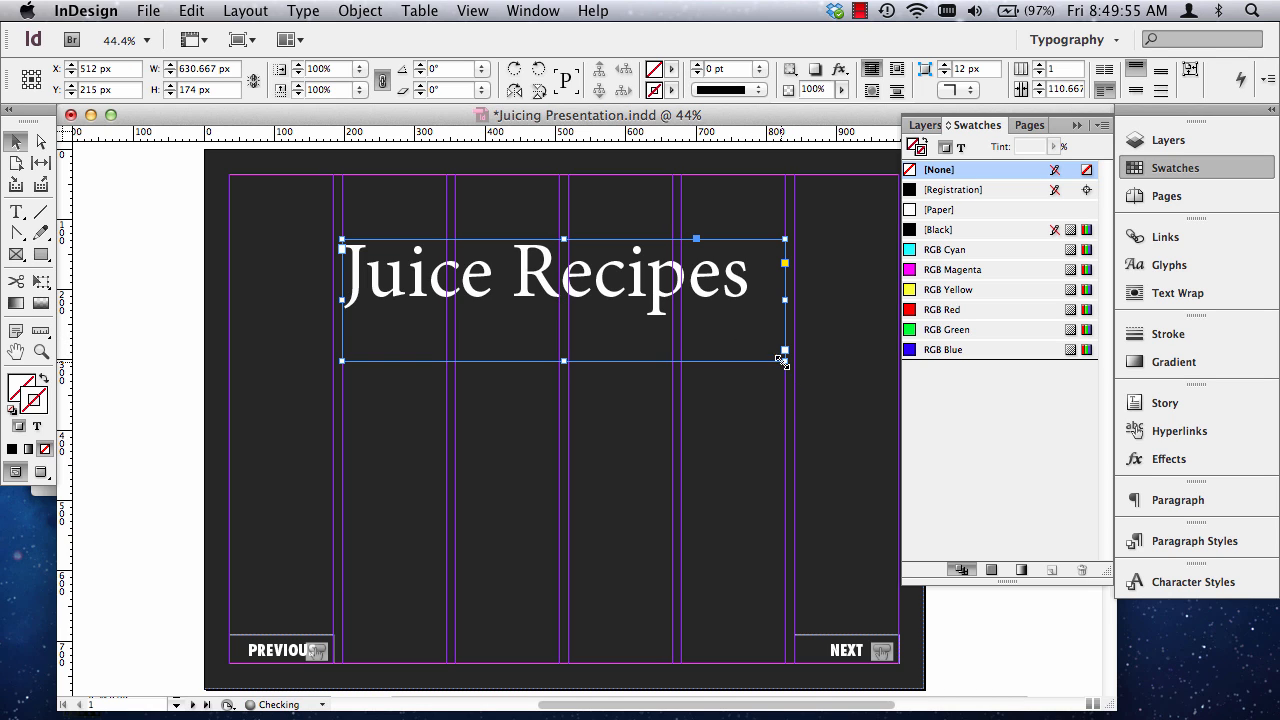
Centre-align the Juice Recipes title and set its font to Futura Std Extra Bold Condensed.
{"action": "triple_click", "coordinate": [574, 289]}
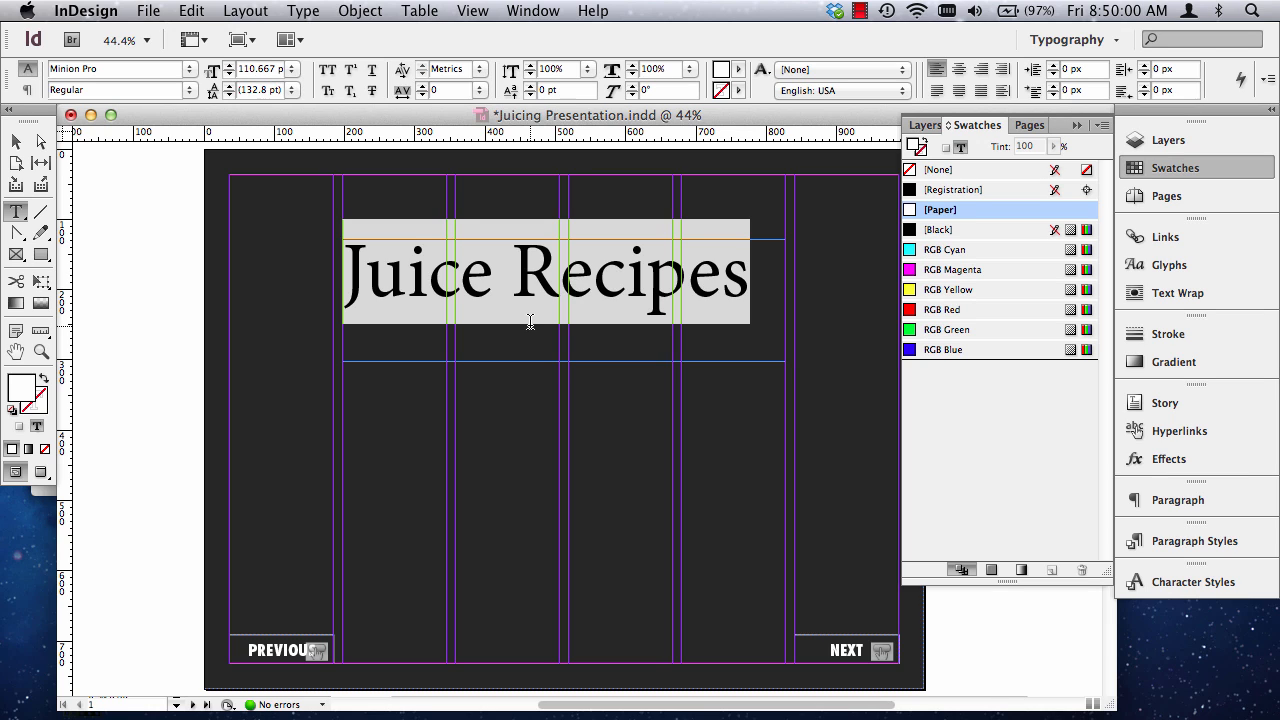
{"action": "left_click", "coordinate": [958, 69]}
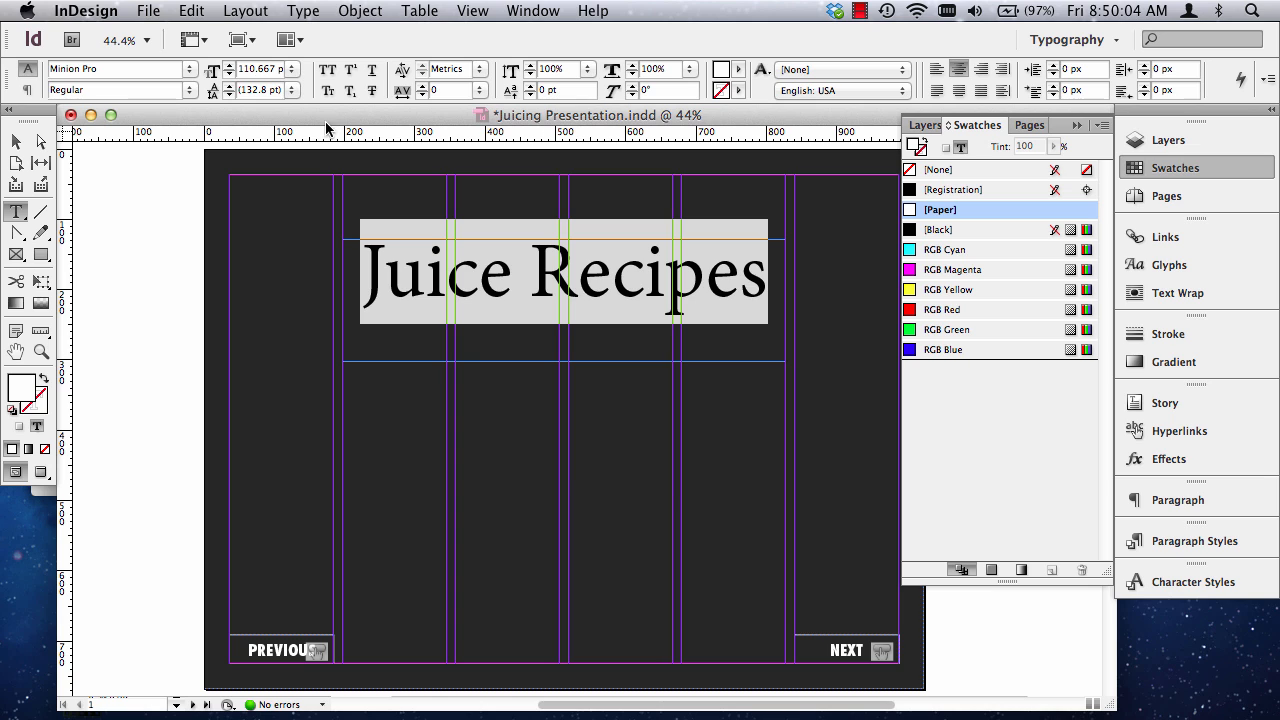
{"action": "left_click_drag", "start_coordinate": [138, 70], "coordinate": [1, 67]}
{"action": "type", "text": "Futura Std"}
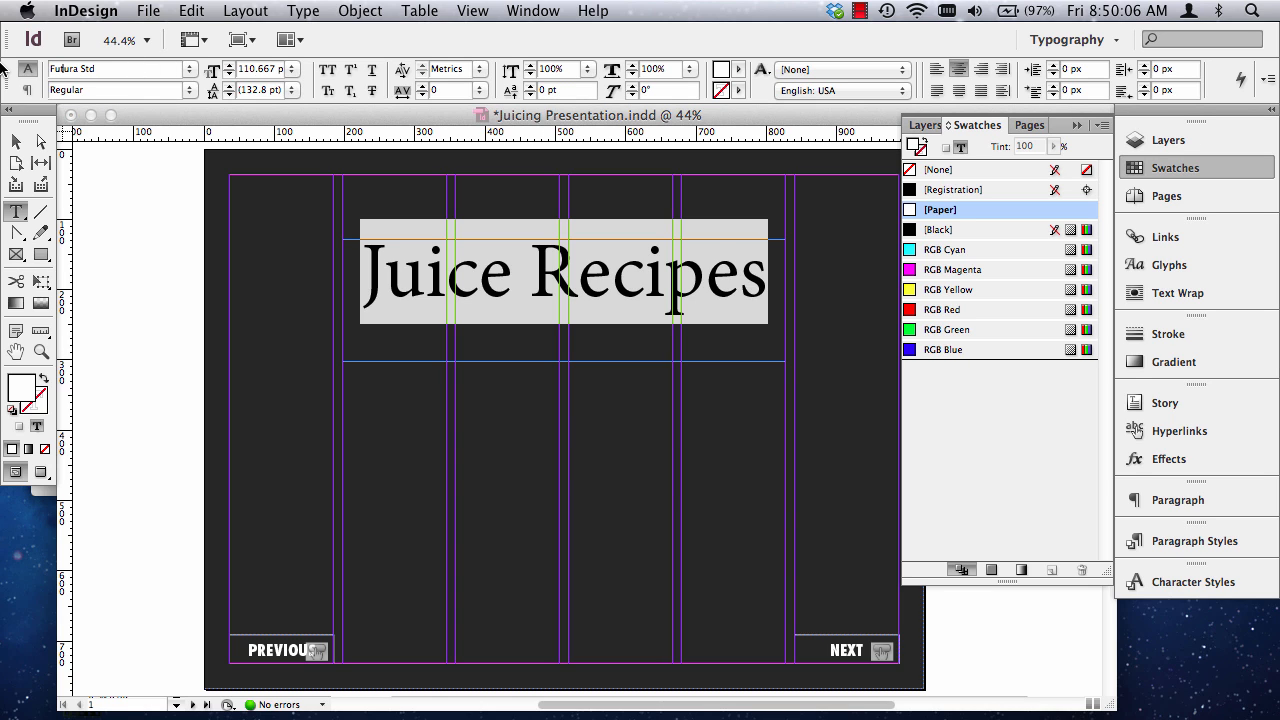
{"action": "key", "text": "Return"}
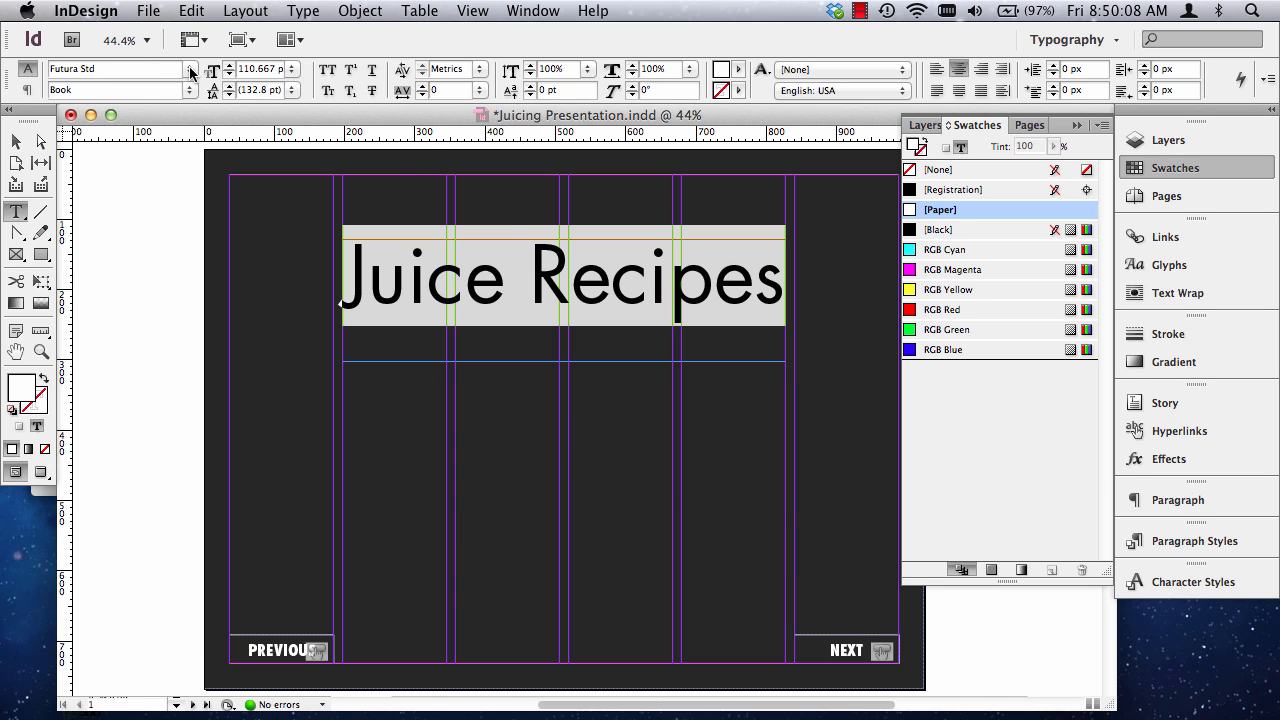
{"action": "left_click", "coordinate": [190, 72]}
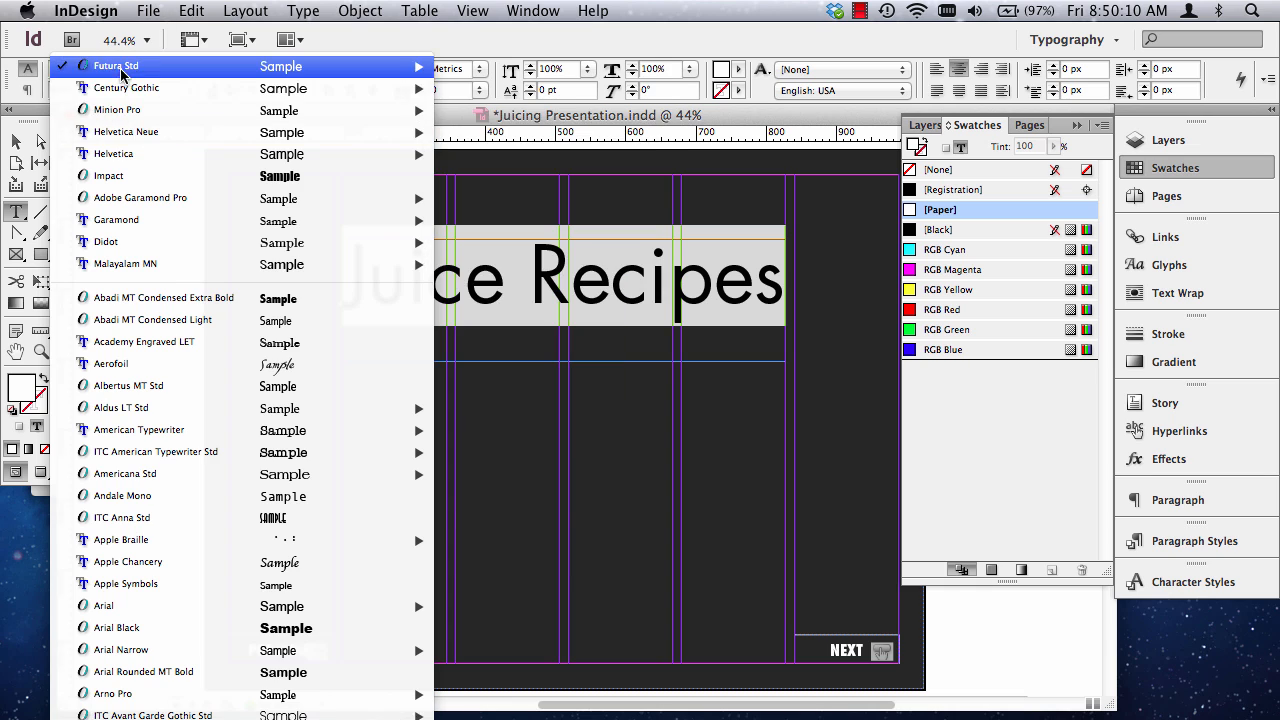
{"action": "scroll", "coordinate": [122, 74], "scroll_direction": "down", "scroll_amount": 1}
{"action": "mouse_move", "coordinate": [135, 92]}
{"action": "mouse_move", "coordinate": [140, 42]}
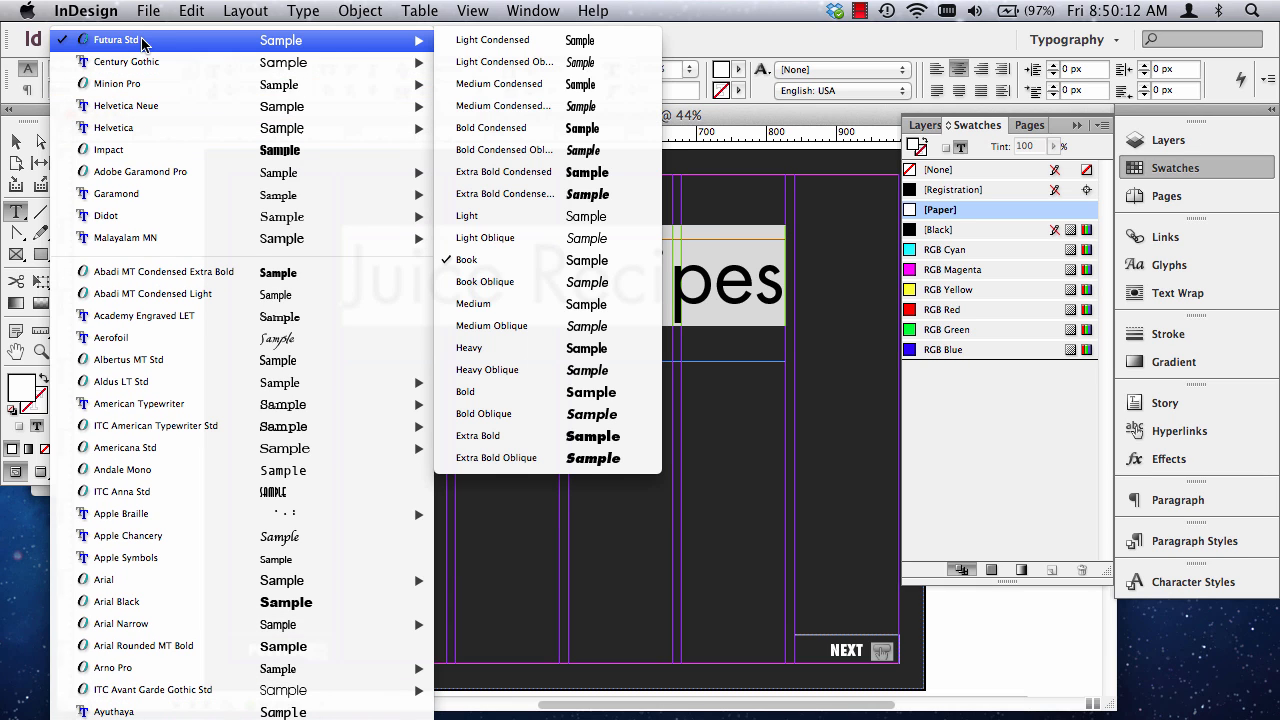
{"action": "left_click", "coordinate": [533, 180]}
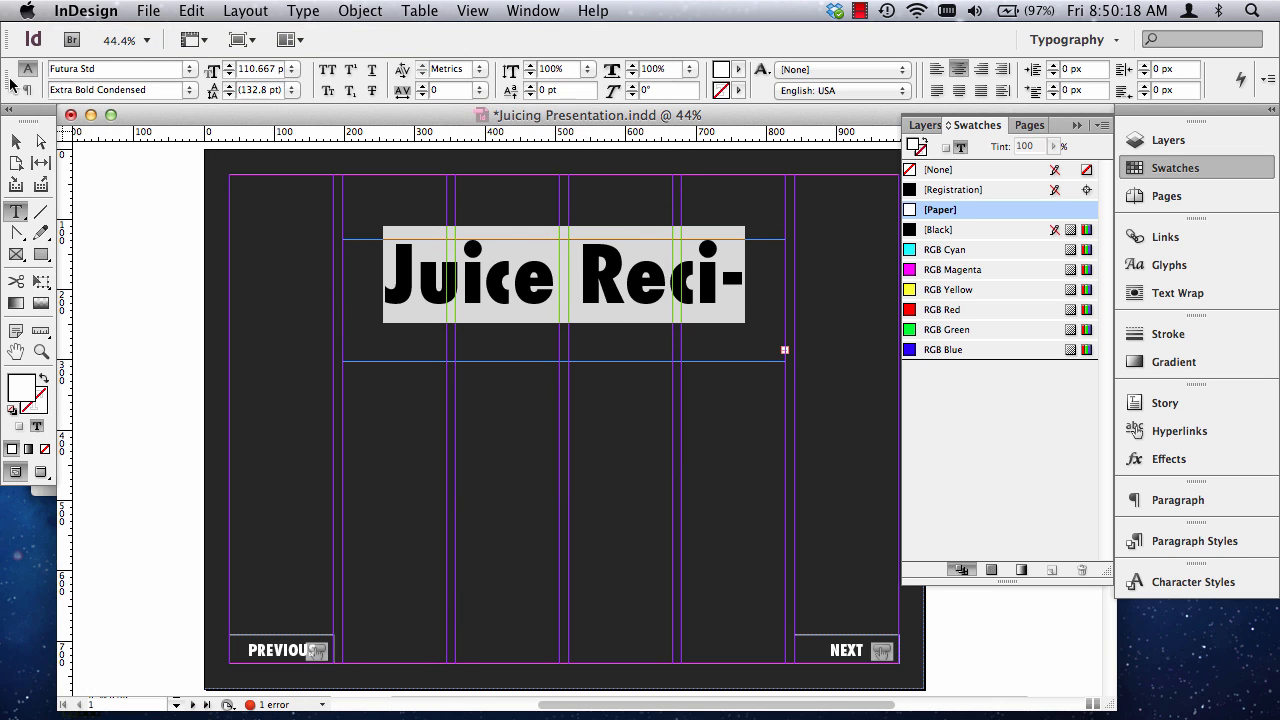
Enlarge the Juice Recipes frame on both sides to about 756 by 184 px so the whole title fits on one line.
{"action": "left_click", "coordinate": [19, 142]}
{"action": "key", "text": "slash"}
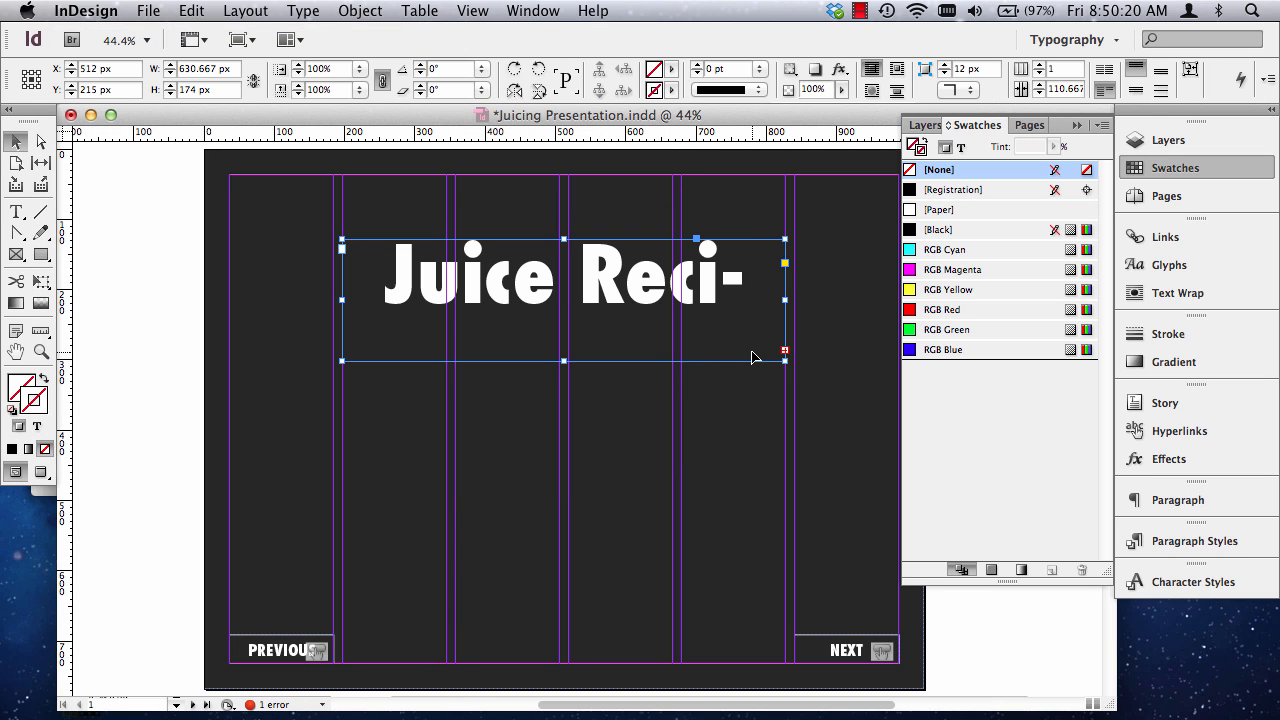
{"action": "left_click_drag", "start_coordinate": [783, 364], "coordinate": [834, 368]}
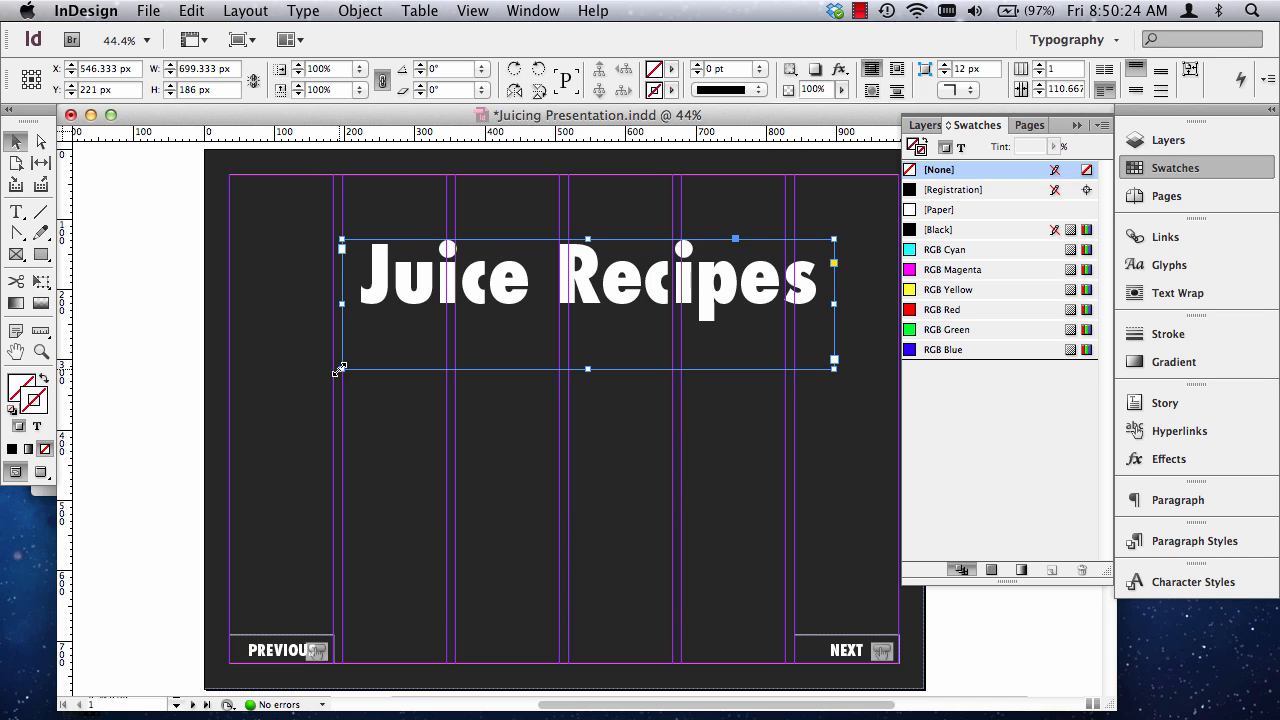
{"action": "left_click_drag", "start_coordinate": [340, 365], "coordinate": [301, 367]}
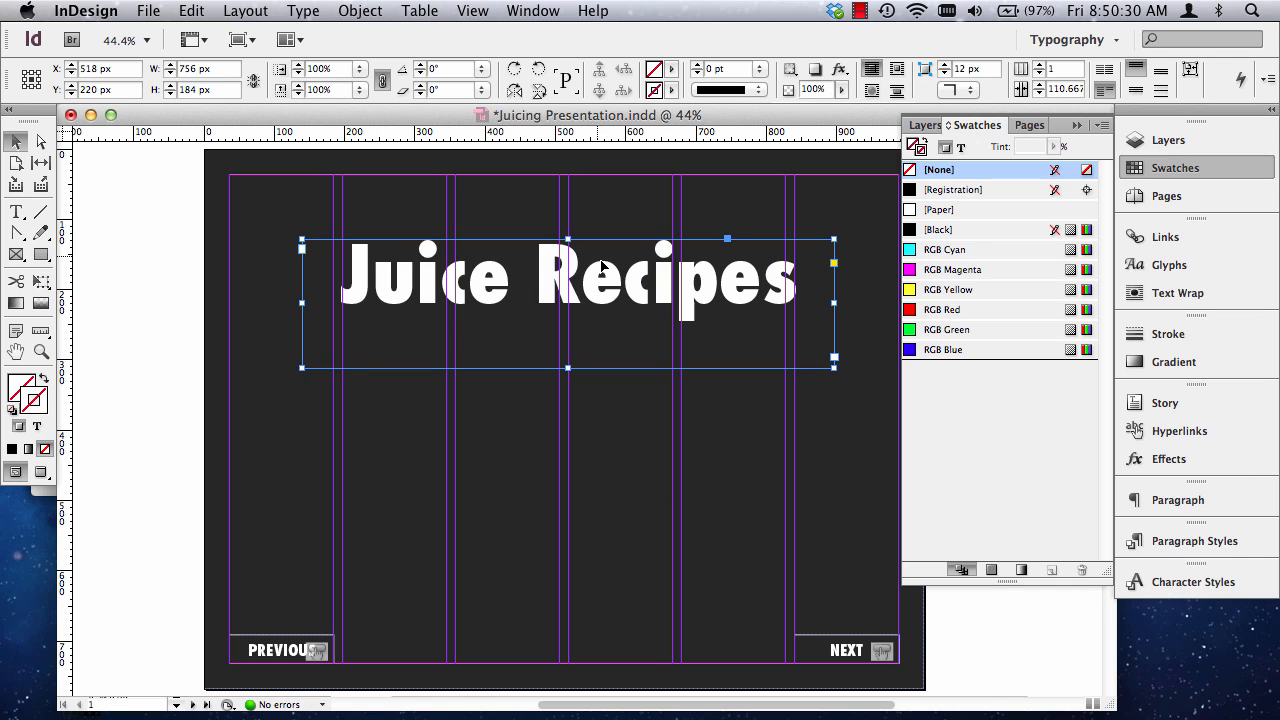
Move the title frame to about X 513 px, Y 298 px, shorten it slightly from its lower edge, and deselect it.
{"action": "key", "text": "Left"}
{"action": "key", "text": "Left"}
{"action": "key", "text": "Left"}
{"action": "key", "text": "Left"}
{"action": "key", "text": "Left"}
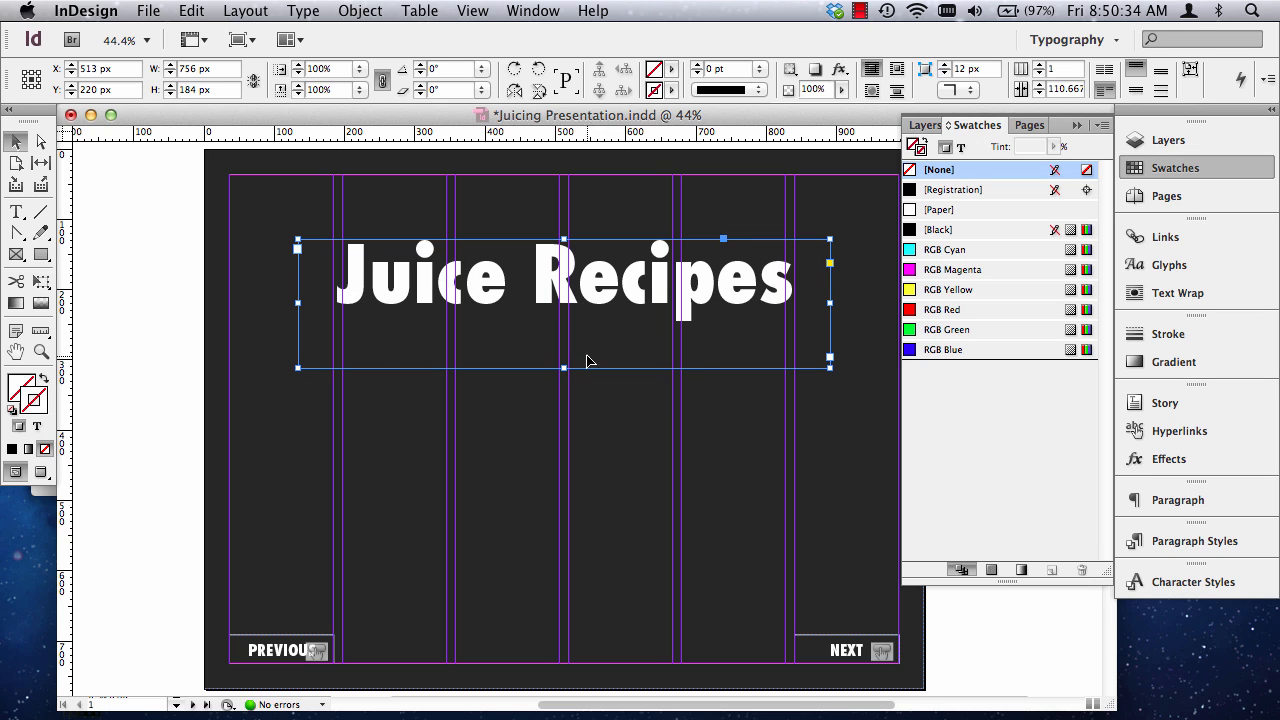
{"action": "left_click_drag", "start_coordinate": [576, 318], "coordinate": [583, 362]}
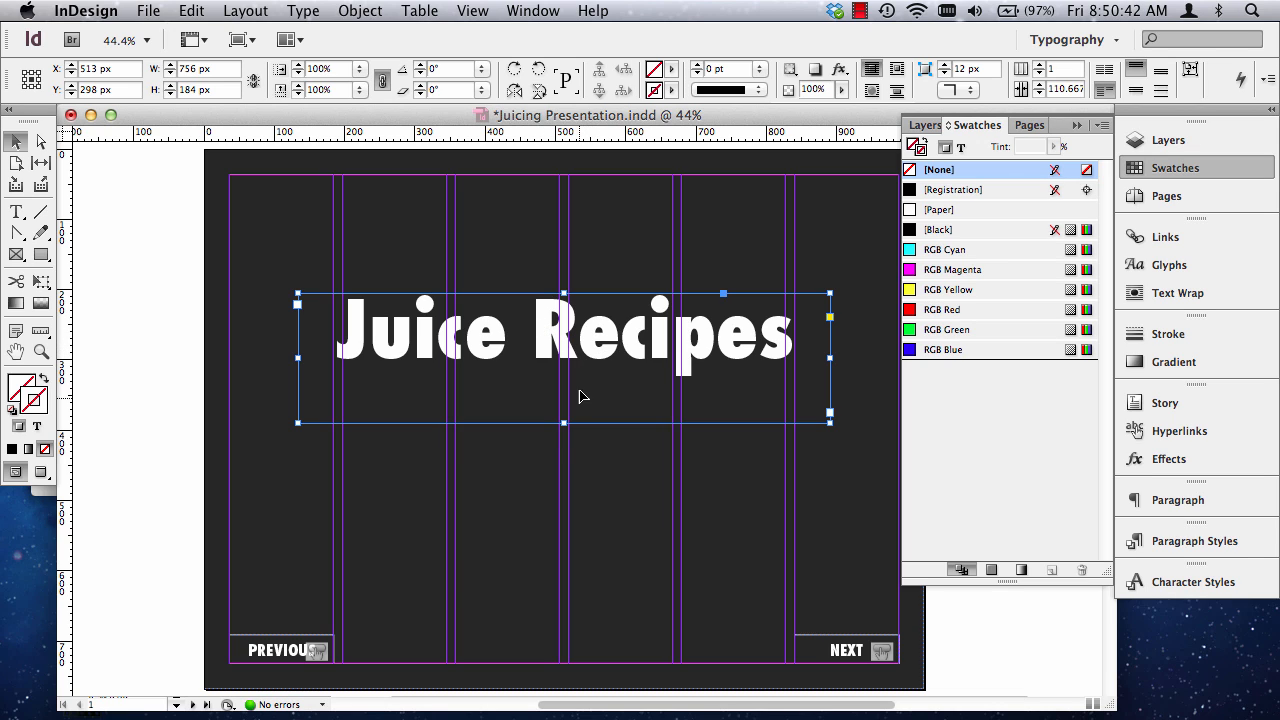
{"action": "mouse_move", "coordinate": [564, 424]}
{"action": "left_mouse_down"}
{"action": "mouse_move", "coordinate": [574, 399]}
{"action": "mouse_move", "coordinate": [565, 497]}
{"action": "mouse_move", "coordinate": [565, 406]}
{"action": "left_mouse_up"}
{"action": "left_click", "coordinate": [143, 329]}
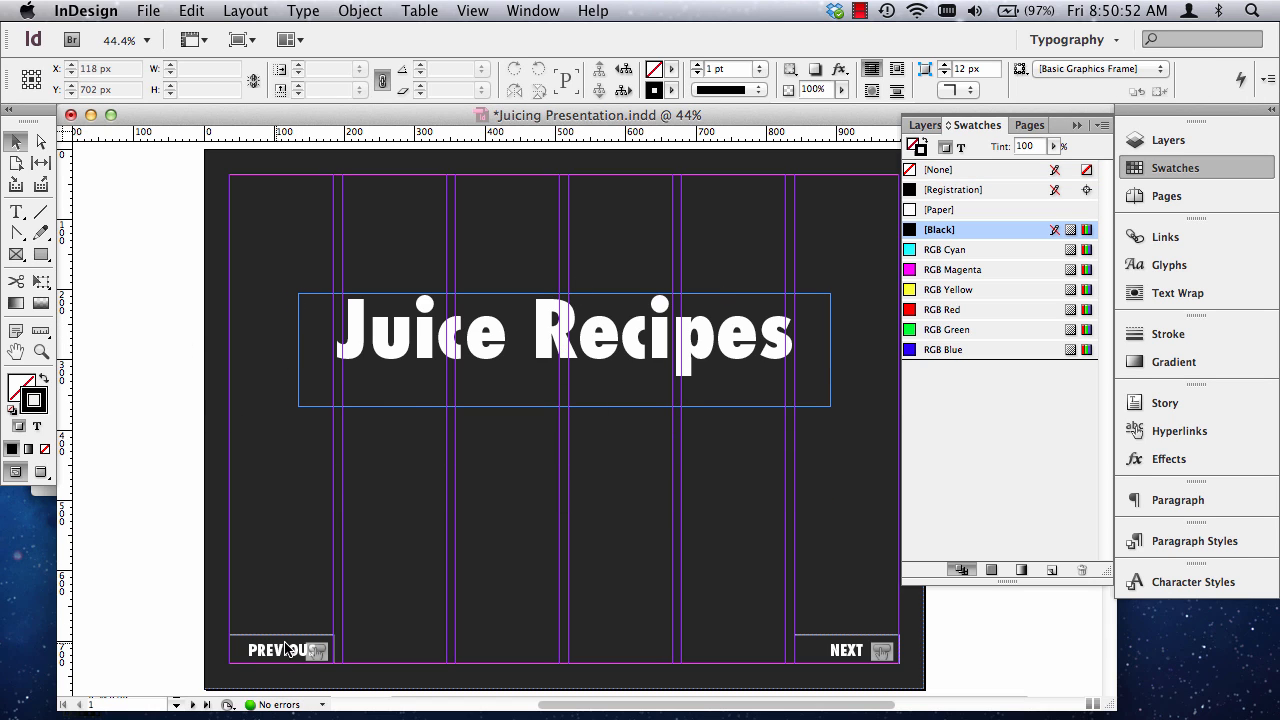
Override the PREVIOUS master button on page 1 and delete it from that page only.
{"action": "left_click", "coordinate": [1193, 204]}
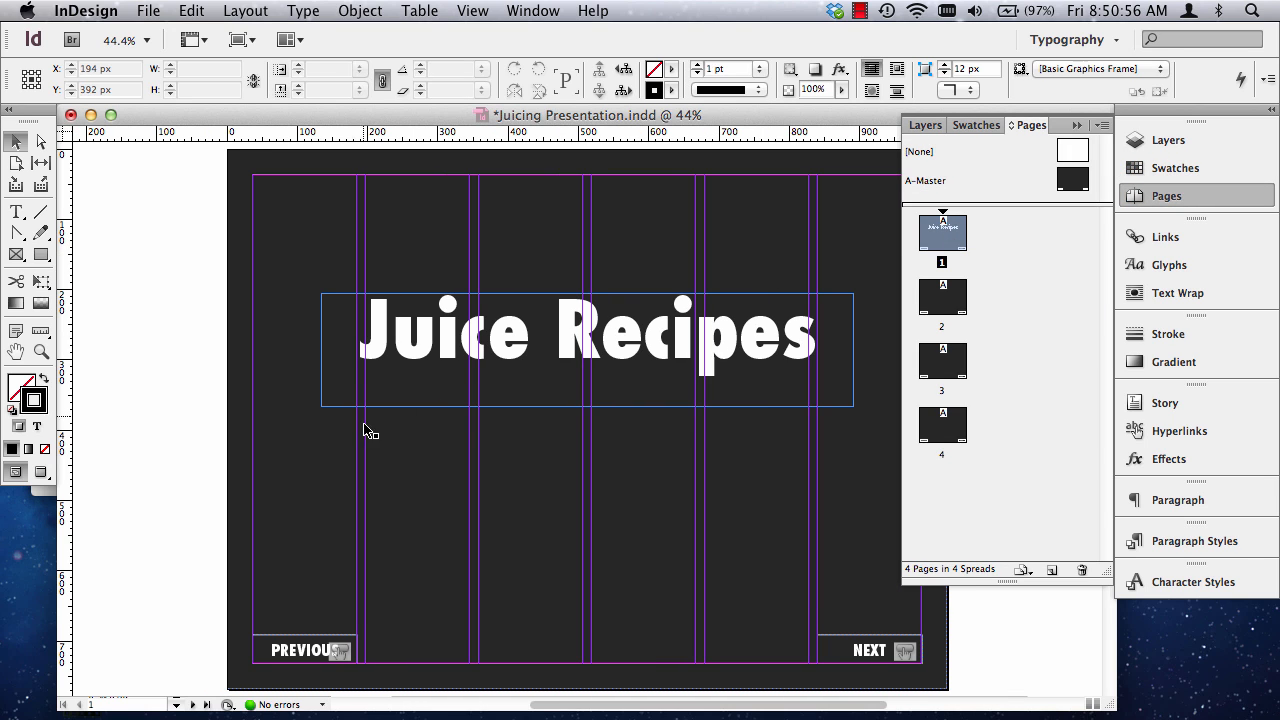
{"action": "scroll", "coordinate": [249, 422], "scroll_direction": "up", "scroll_amount": 3}
{"action": "scroll", "coordinate": [249, 422], "scroll_direction": "down", "scroll_amount": 8}
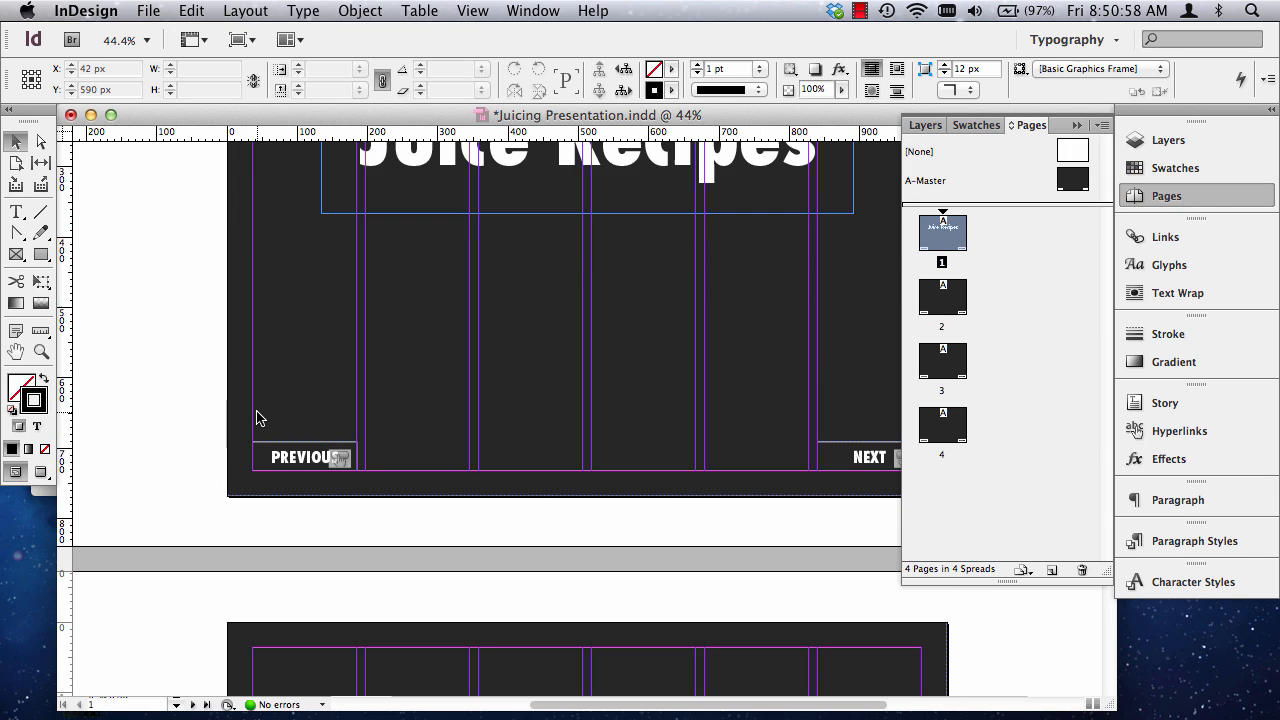
{"action": "scroll", "coordinate": [257, 417], "scroll_direction": "up", "scroll_amount": 5}
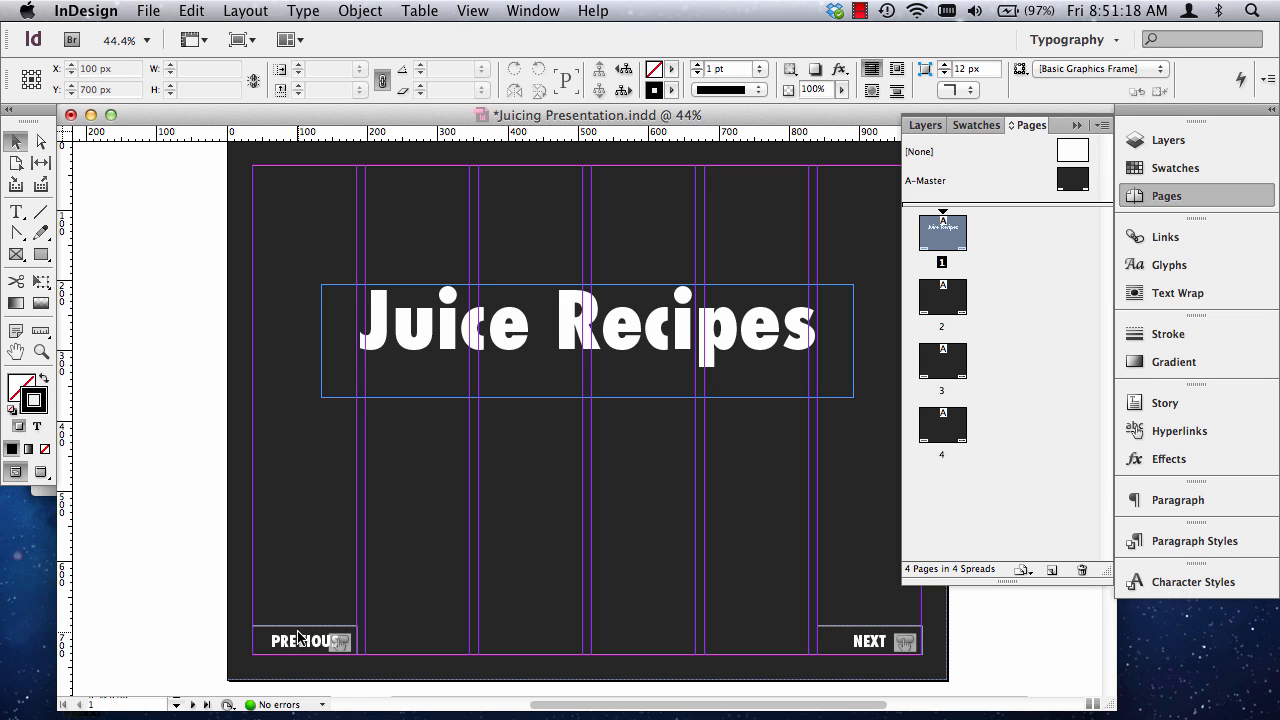
{"action": "left_click", "coordinate": [308, 645]}
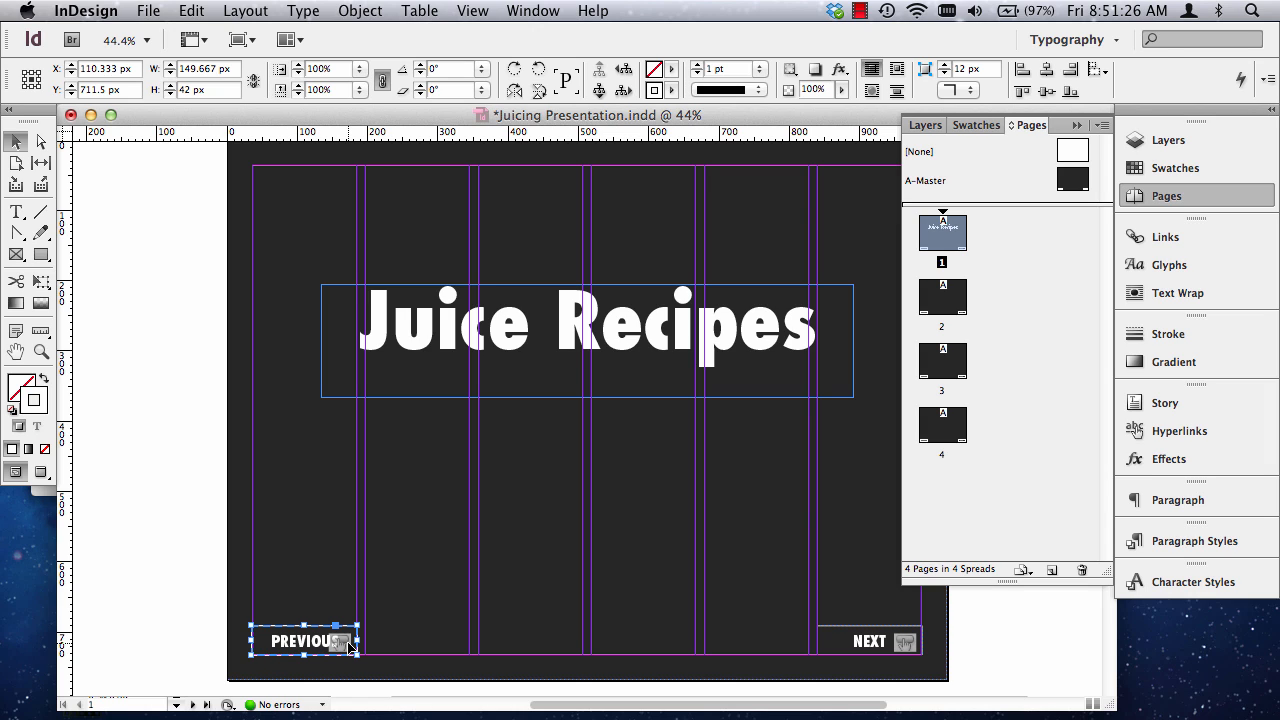
{"action": "key", "text": "Delete"}
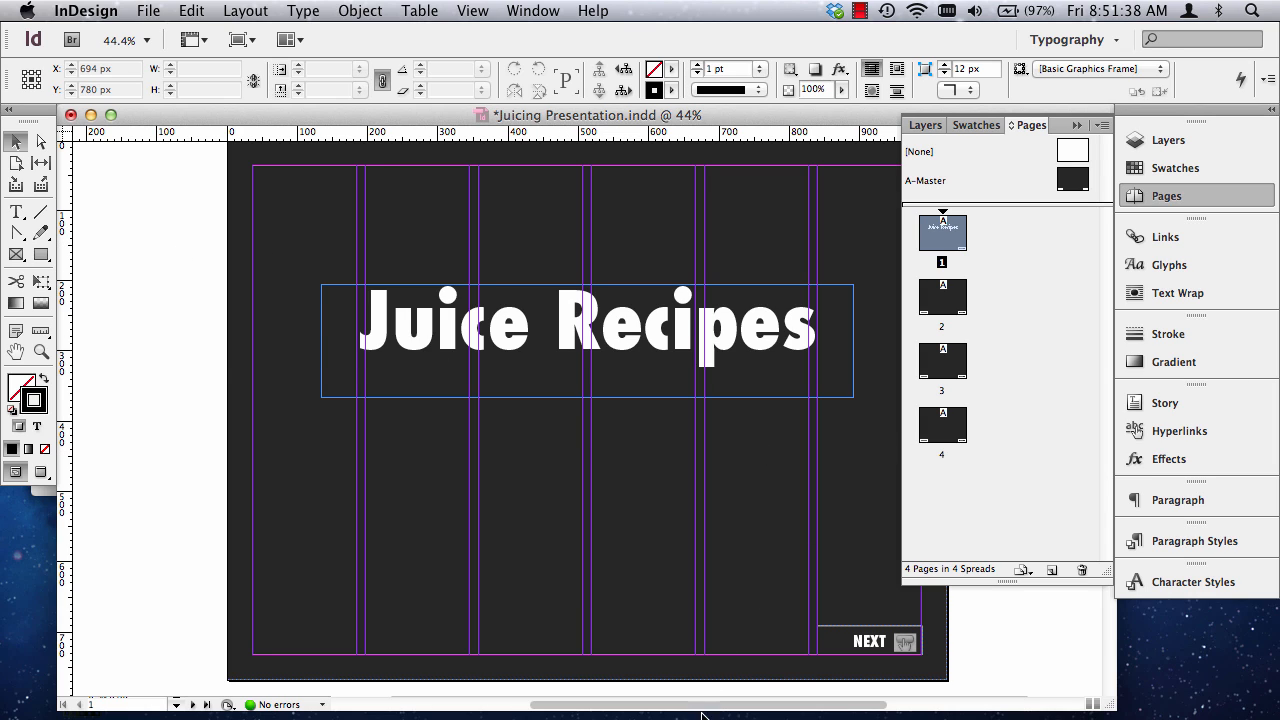
Try to place Red-and-Green-Juice.jpg from the In Design PDF Presentation folder on page 1 below the title.
{"action": "left_click_drag", "start_coordinate": [692, 712], "coordinate": [712, 712]}
{"action": "left_click", "coordinate": [140, 12]}
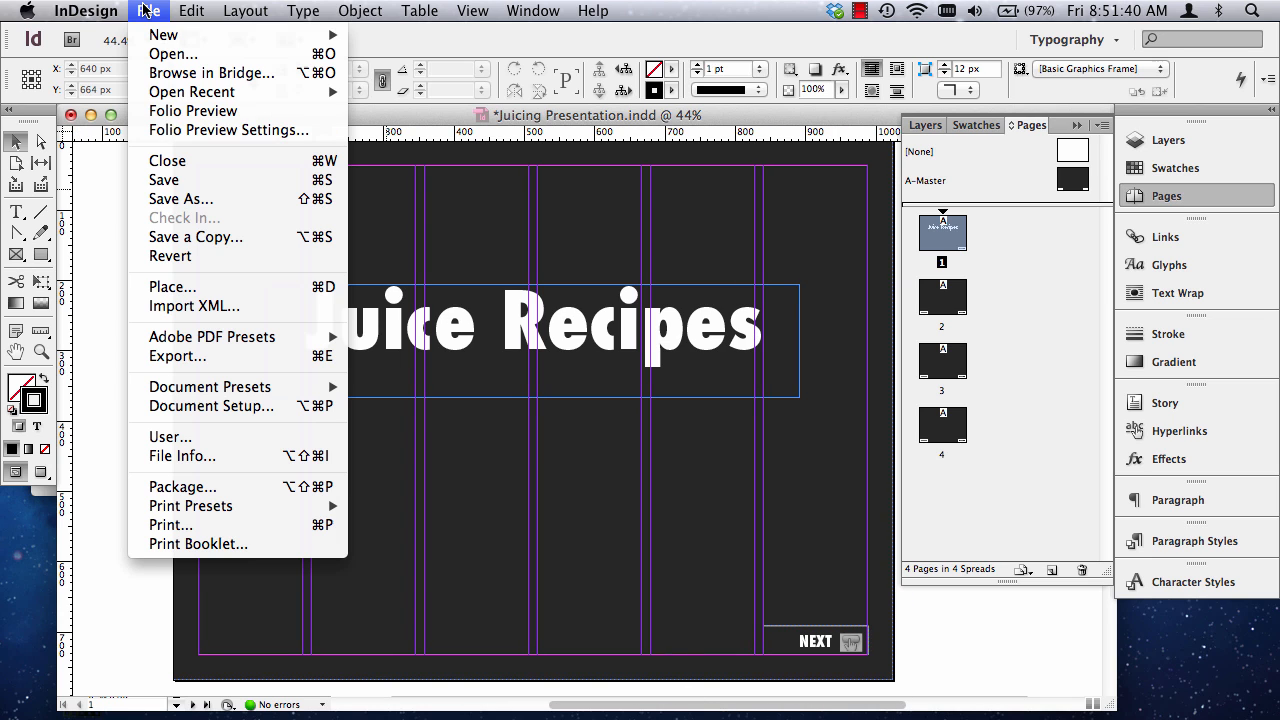
{"action": "left_click", "coordinate": [172, 287]}
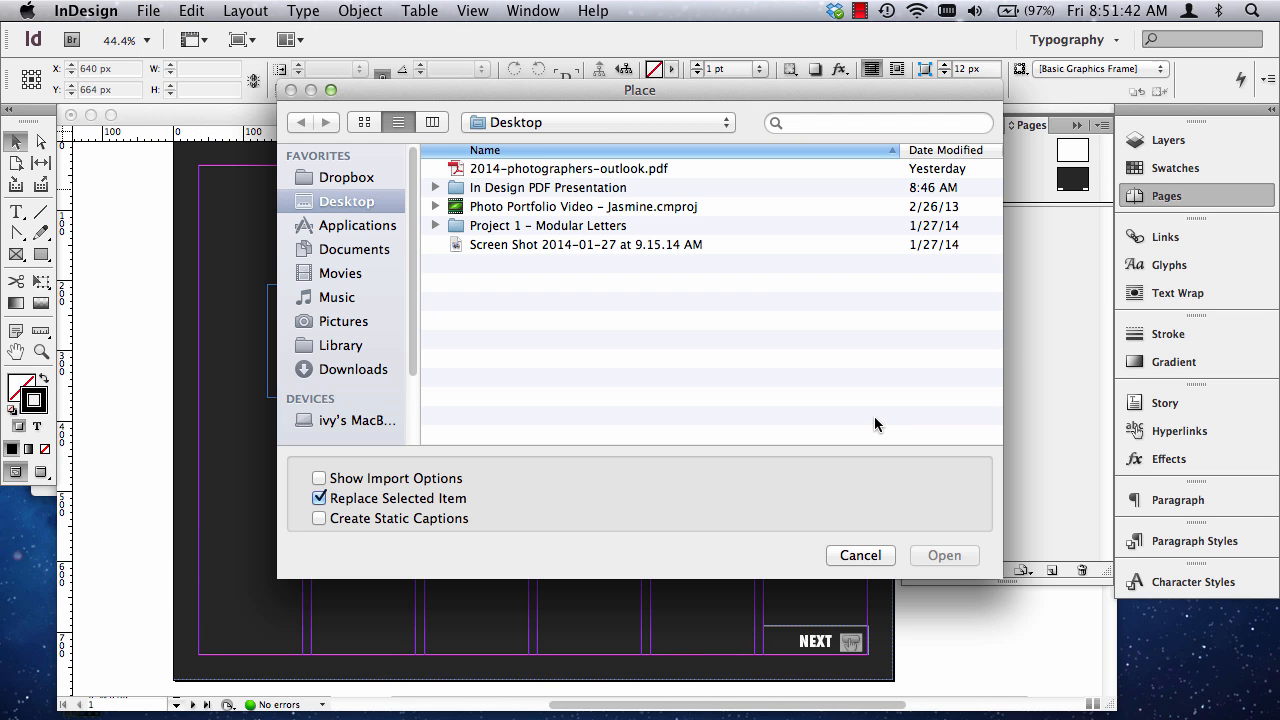
{"action": "left_click", "coordinate": [344, 204]}
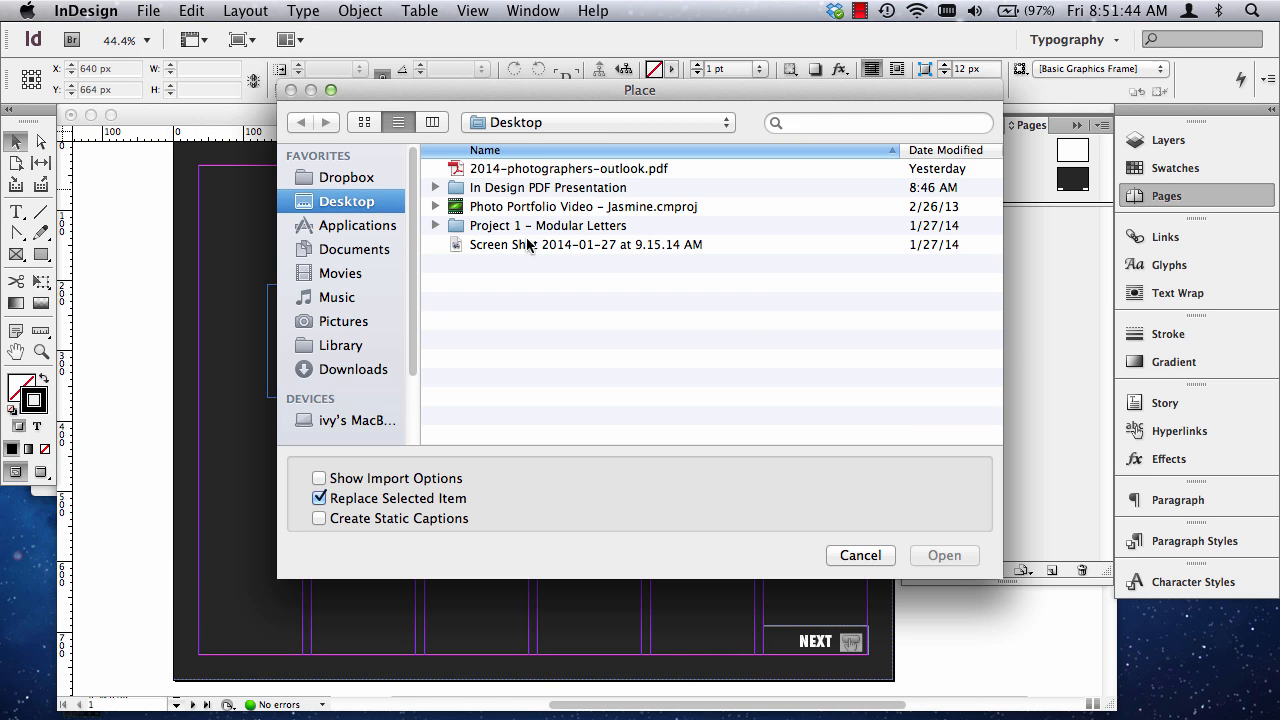
{"action": "double_click", "coordinate": [524, 189]}
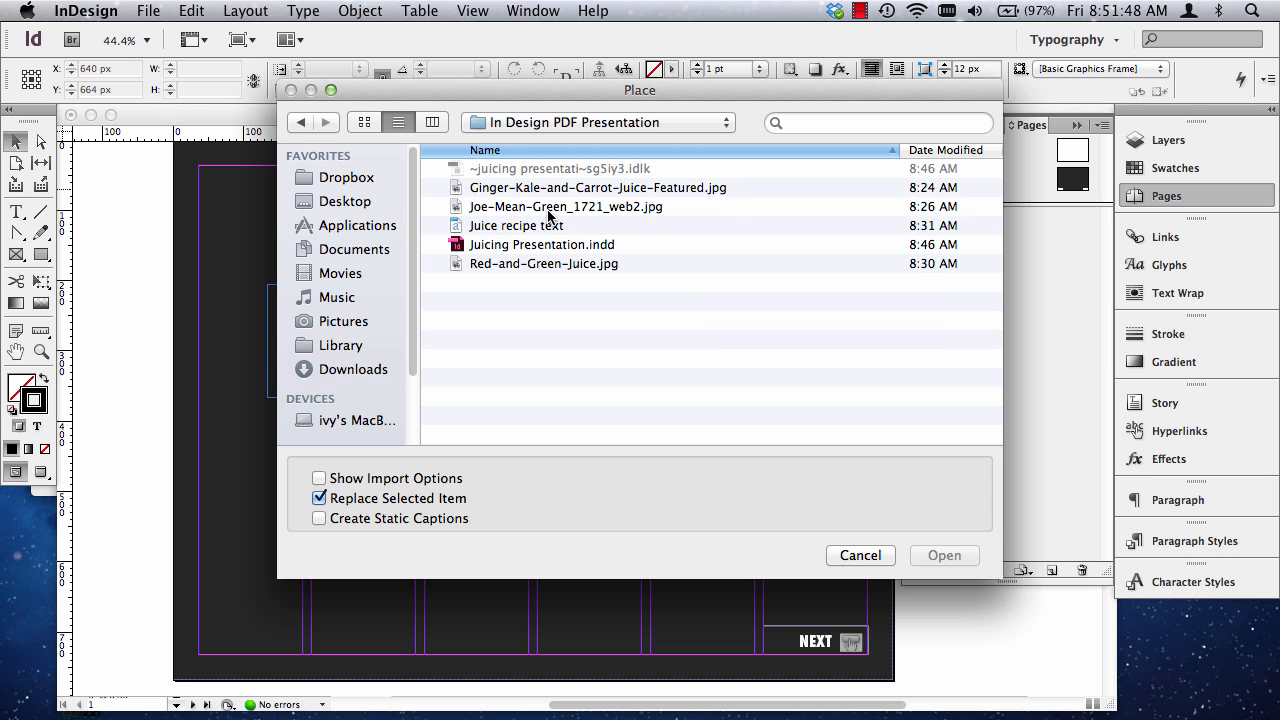
{"action": "left_click", "coordinate": [548, 208]}
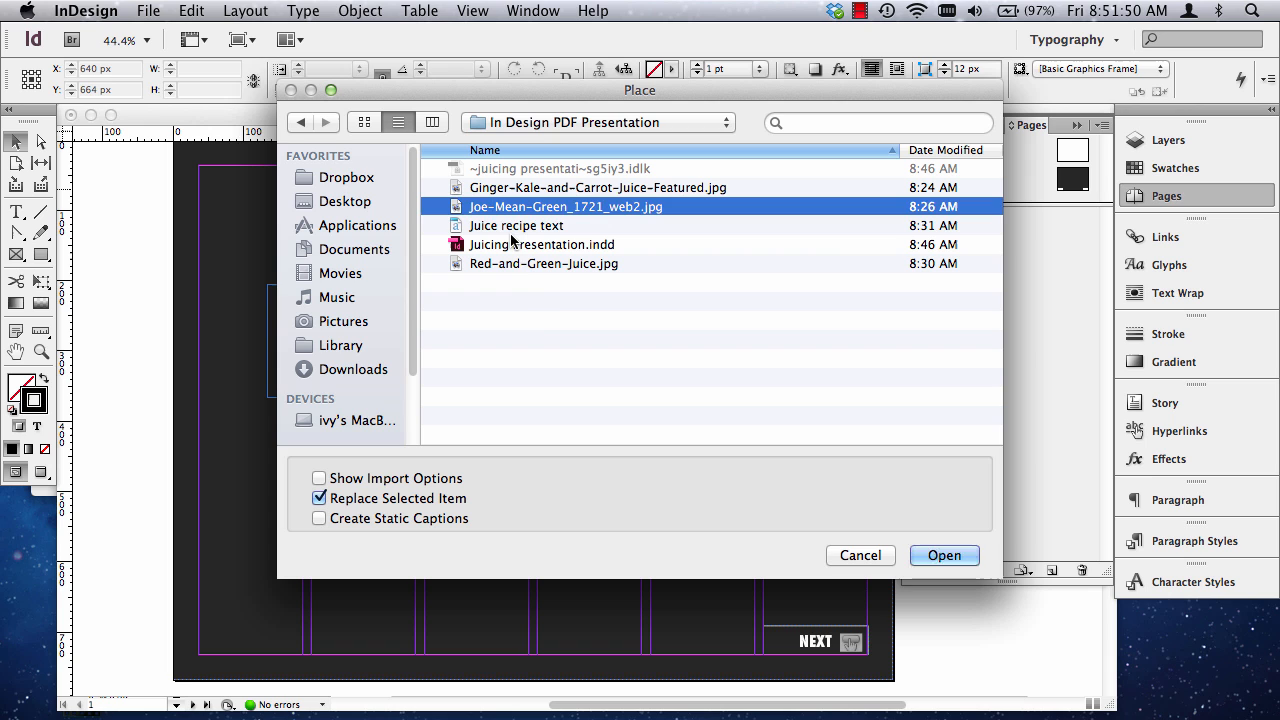
{"action": "left_click", "coordinate": [549, 297]}
{"action": "left_click", "coordinate": [548, 264]}
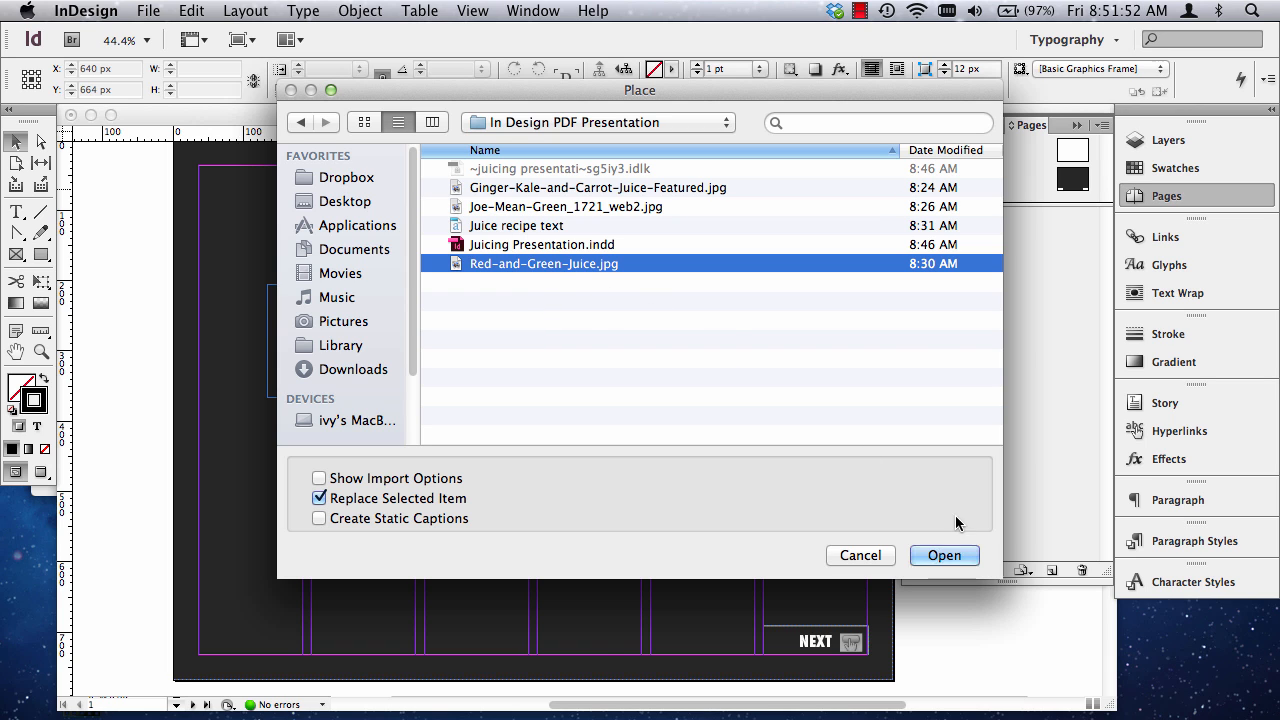
{"action": "left_click", "coordinate": [950, 555]}
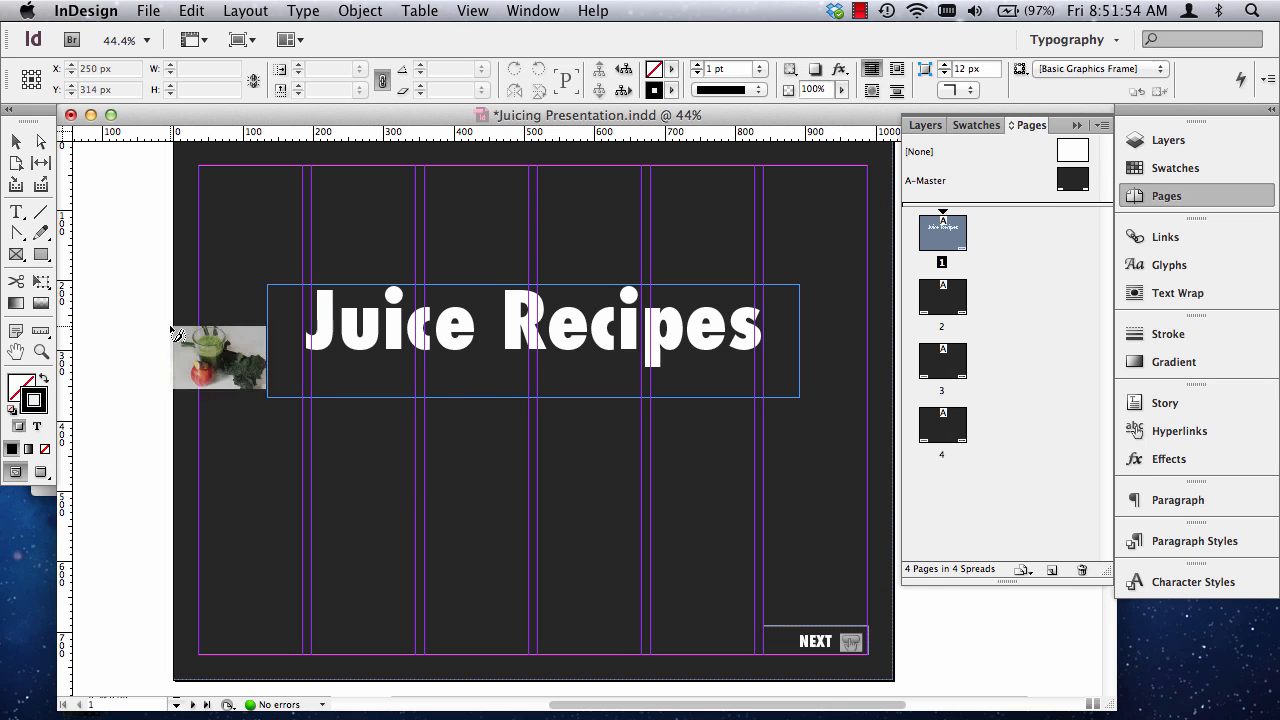
{"action": "left_click", "coordinate": [539, 468]}
{"action": "key", "text": "shift+x"}
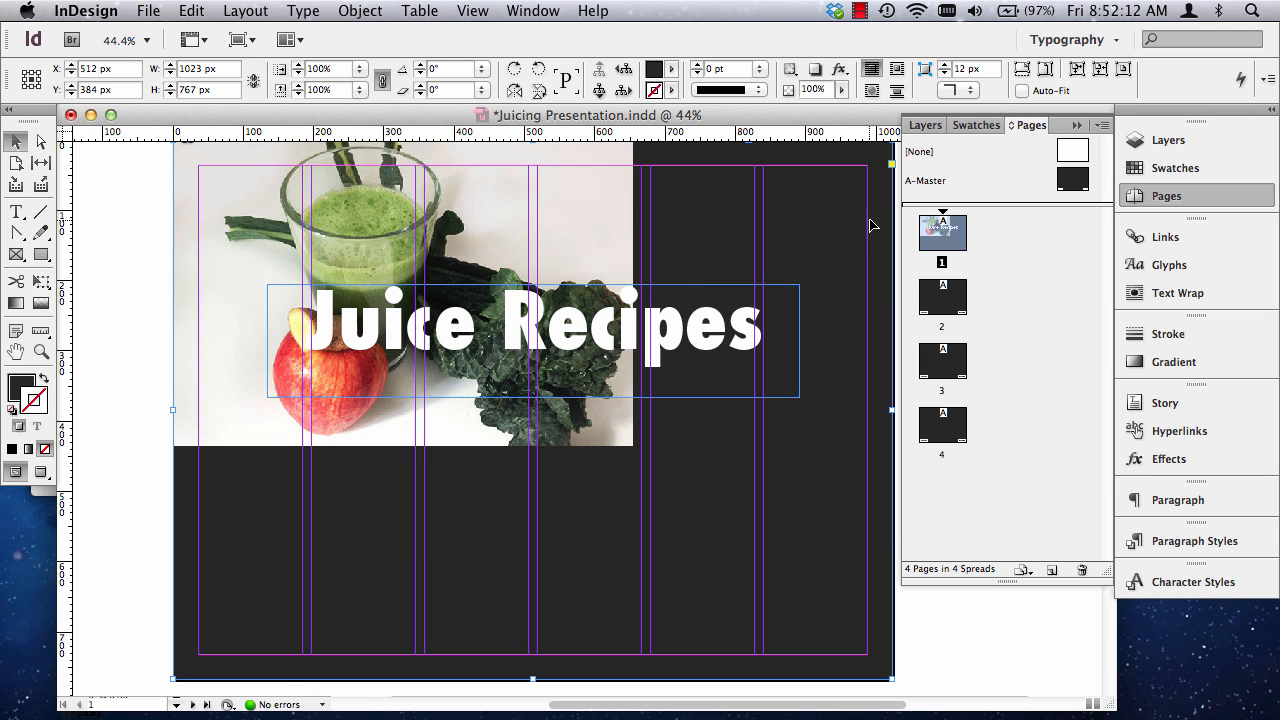
Try moving the background frame holding the juice photo, undo the move and the placement, and discard the loaded image.
{"action": "left_click_drag", "start_coordinate": [282, 177], "coordinate": [358, 218]}
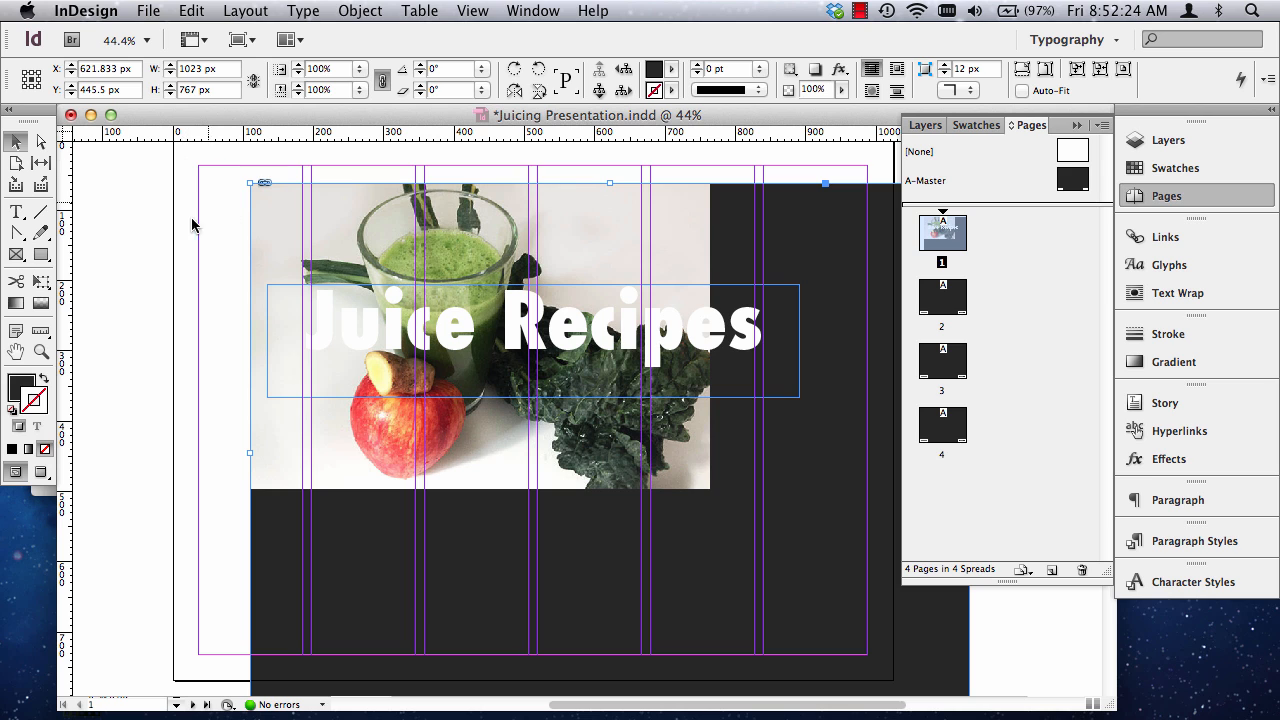
{"action": "key", "text": "super+z"}
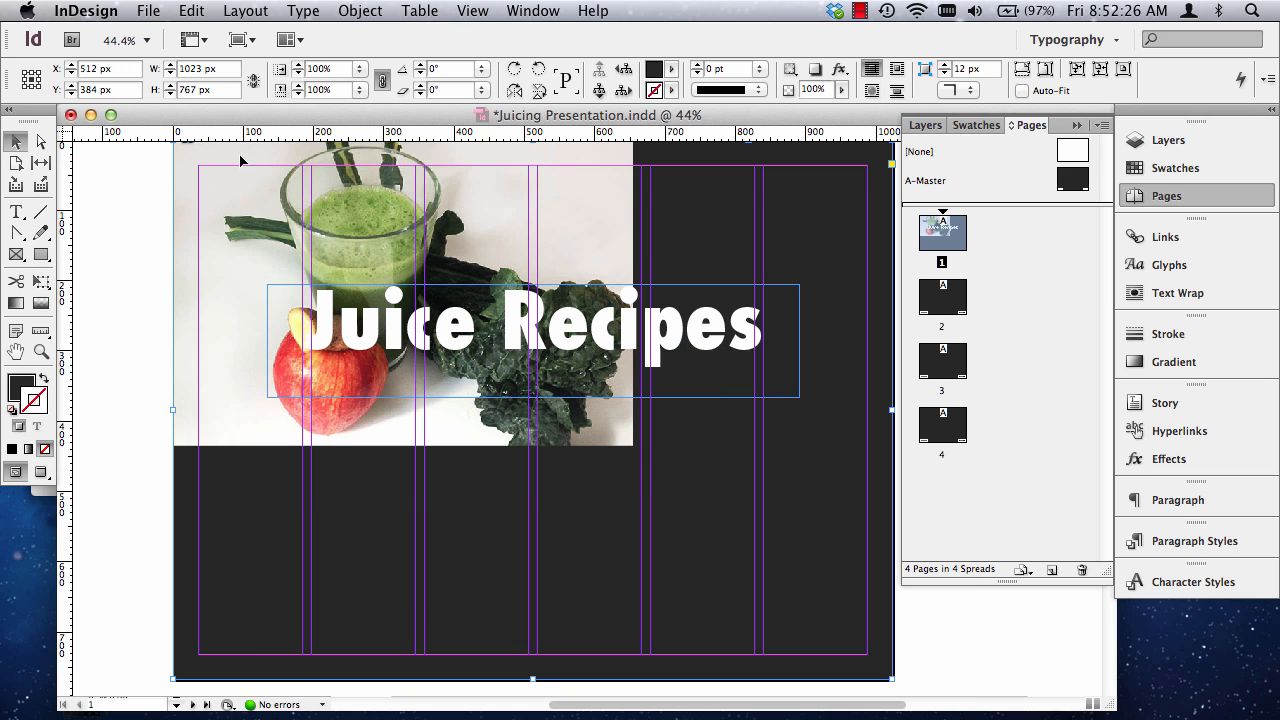
{"action": "left_click", "coordinate": [193, 10]}
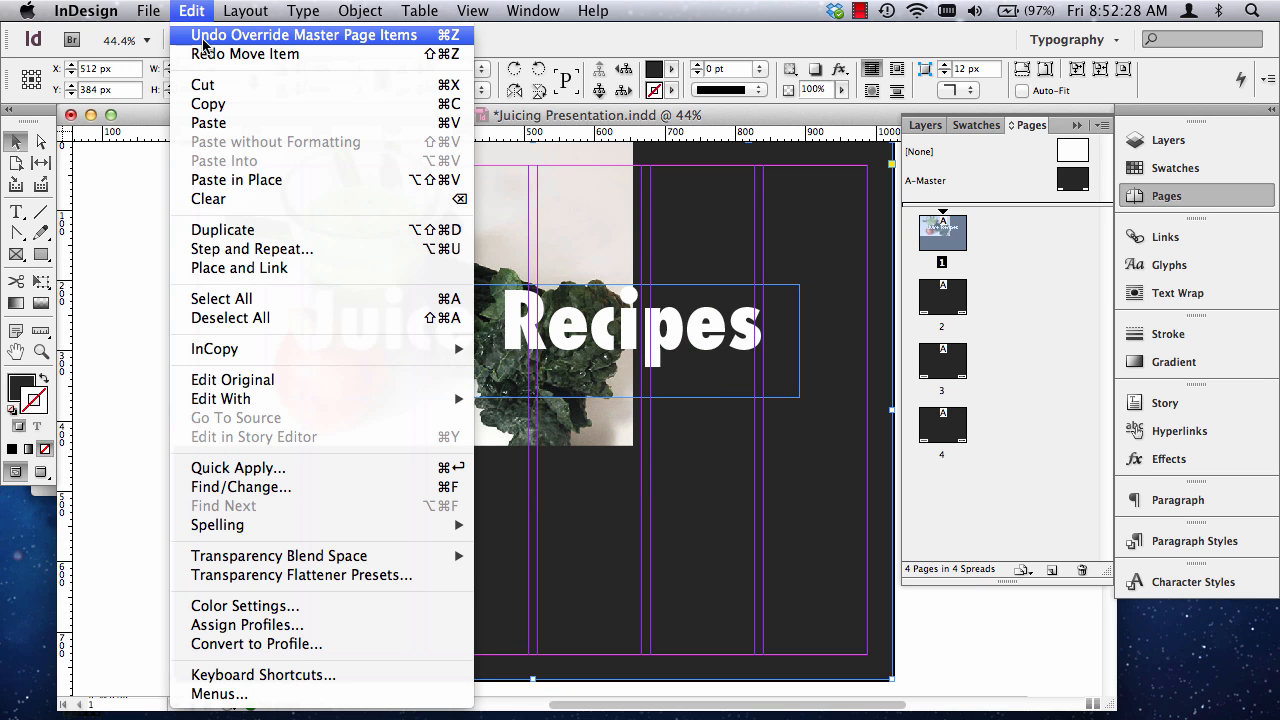
{"action": "left_click", "coordinate": [193, 14]}
{"action": "key", "text": "super+z"}
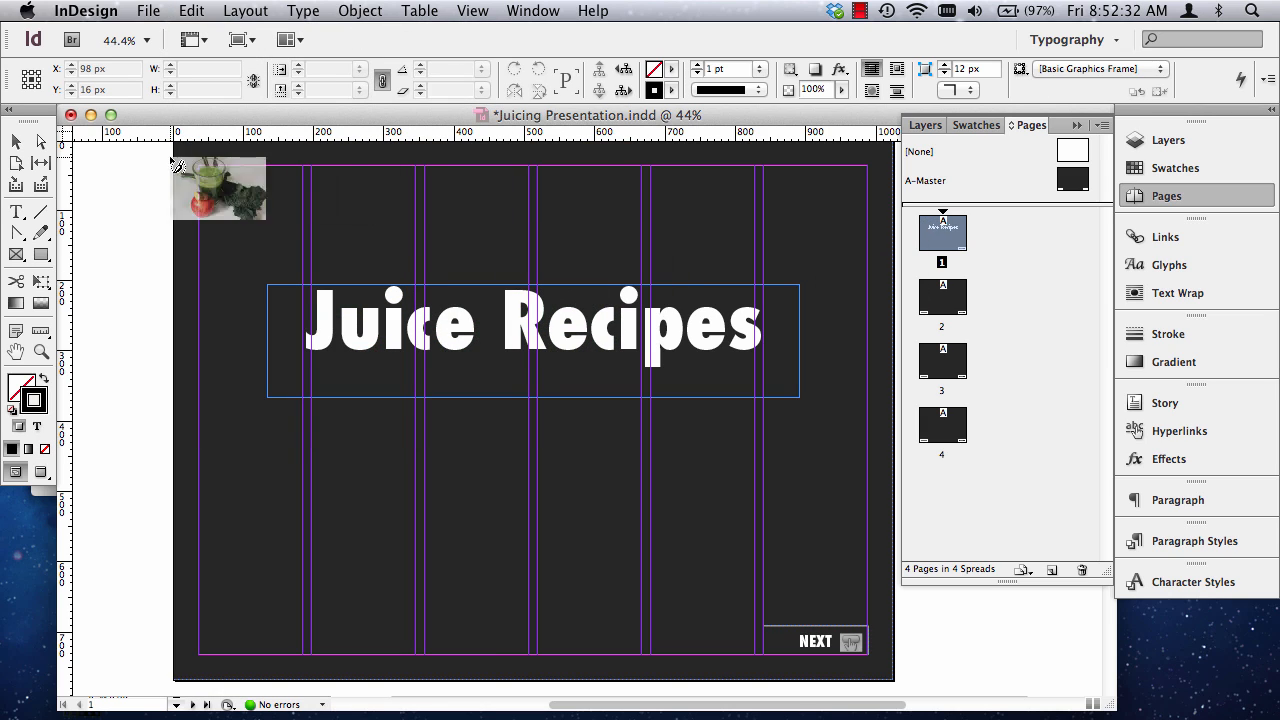
{"action": "left_click", "coordinate": [17, 143]}
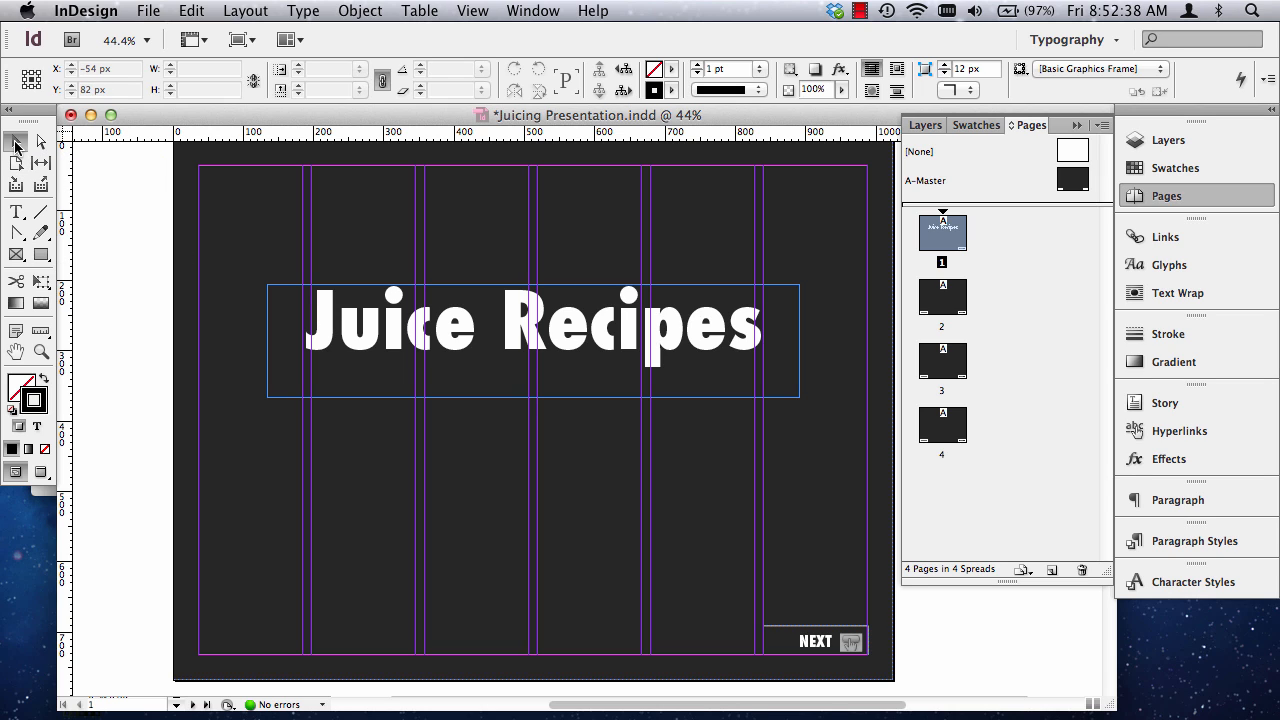
Open the A-Master page and lock its full-page dark background rectangle.
{"action": "double_click", "coordinate": [926, 181]}
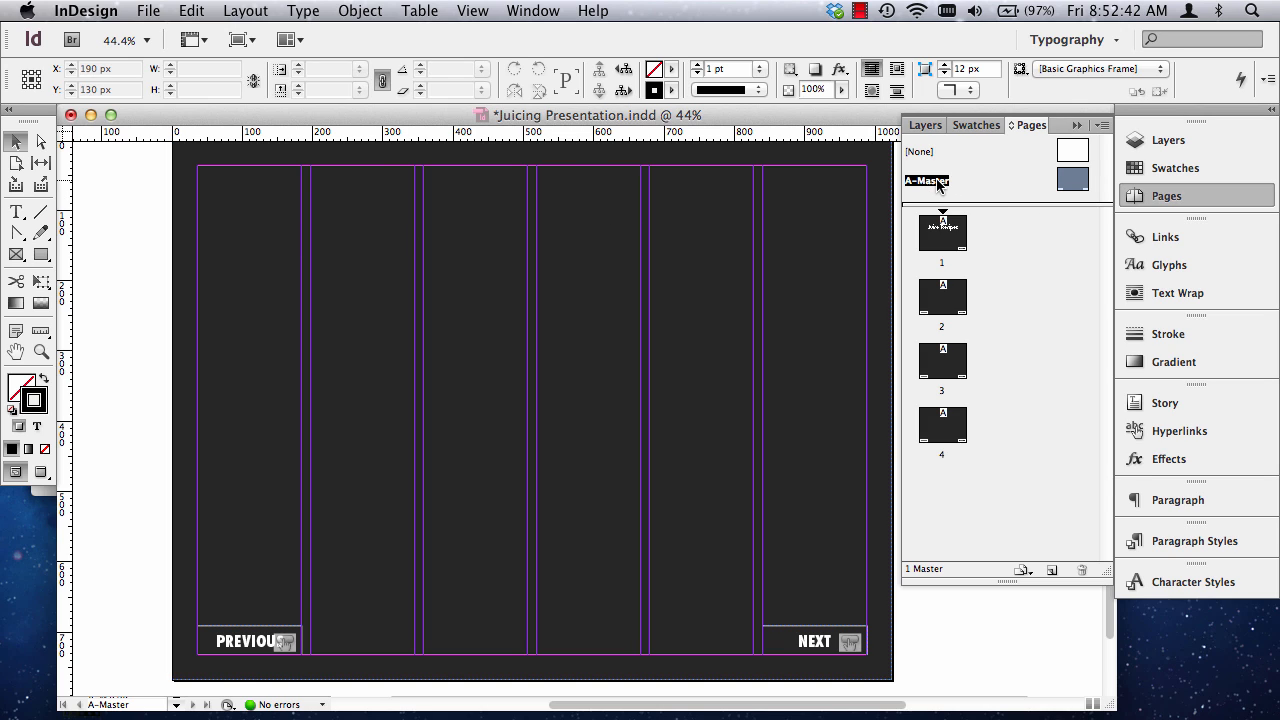
{"action": "left_click", "coordinate": [238, 250]}
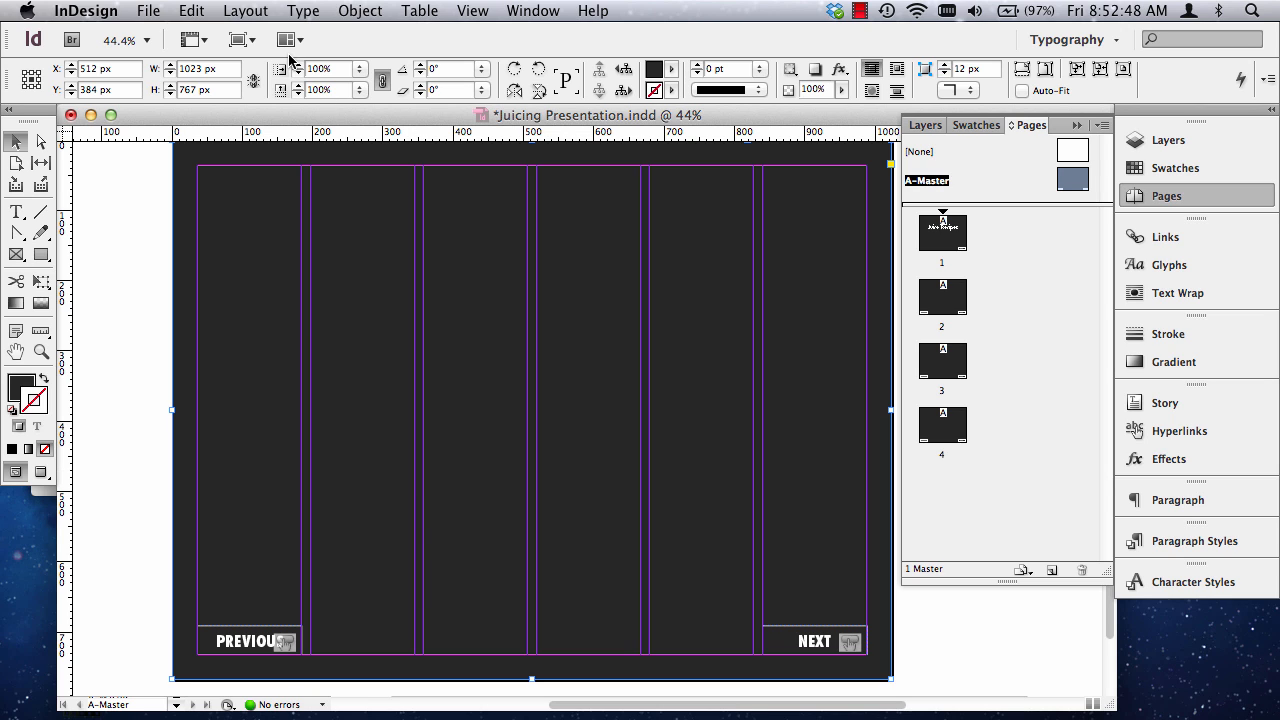
{"action": "left_click", "coordinate": [366, 9]}
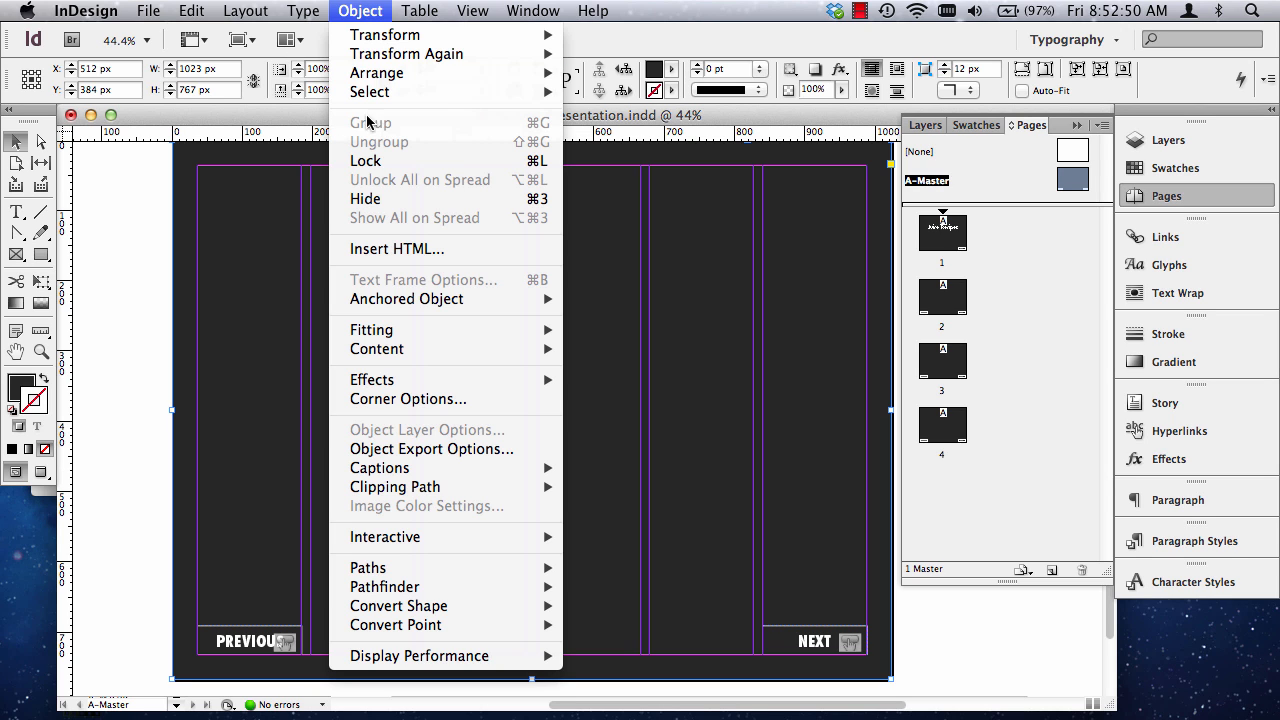
{"action": "left_click", "coordinate": [381, 163]}
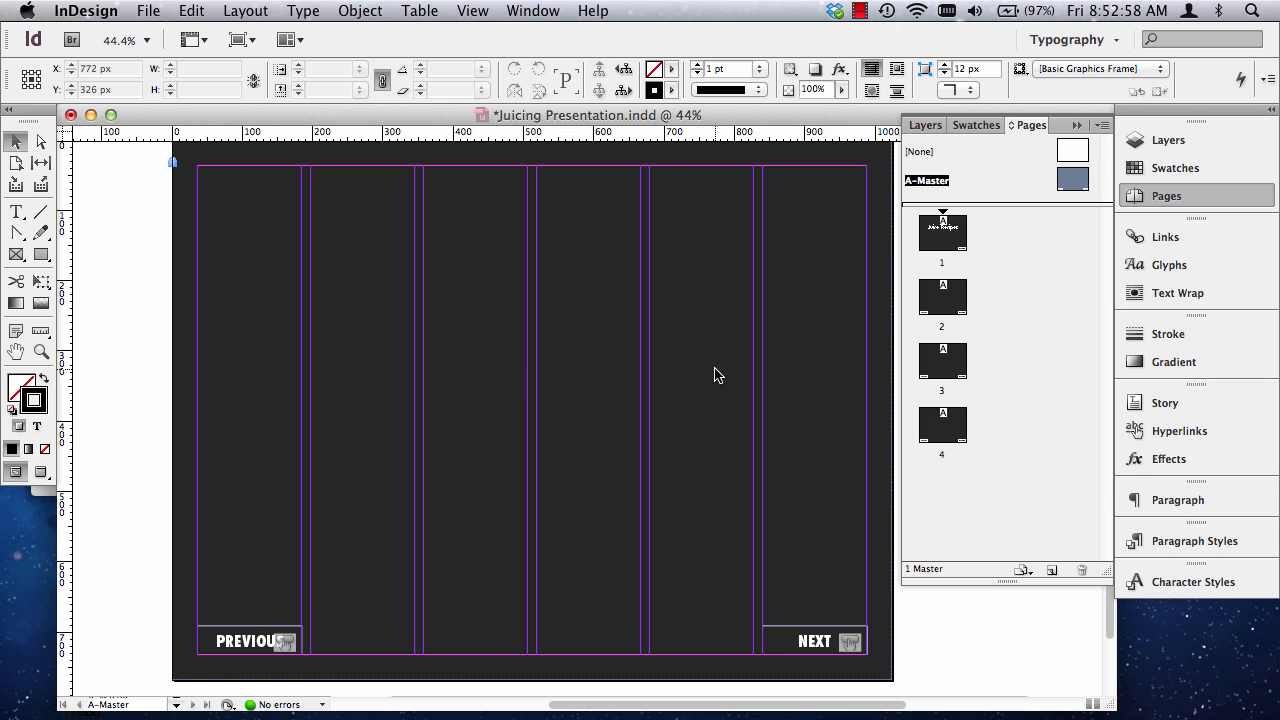
Place Red-and-Green-Juice.jpg from the In Design PDF Presentation folder on page 1 below the Juice Recipes title.
{"action": "double_click", "coordinate": [950, 240]}
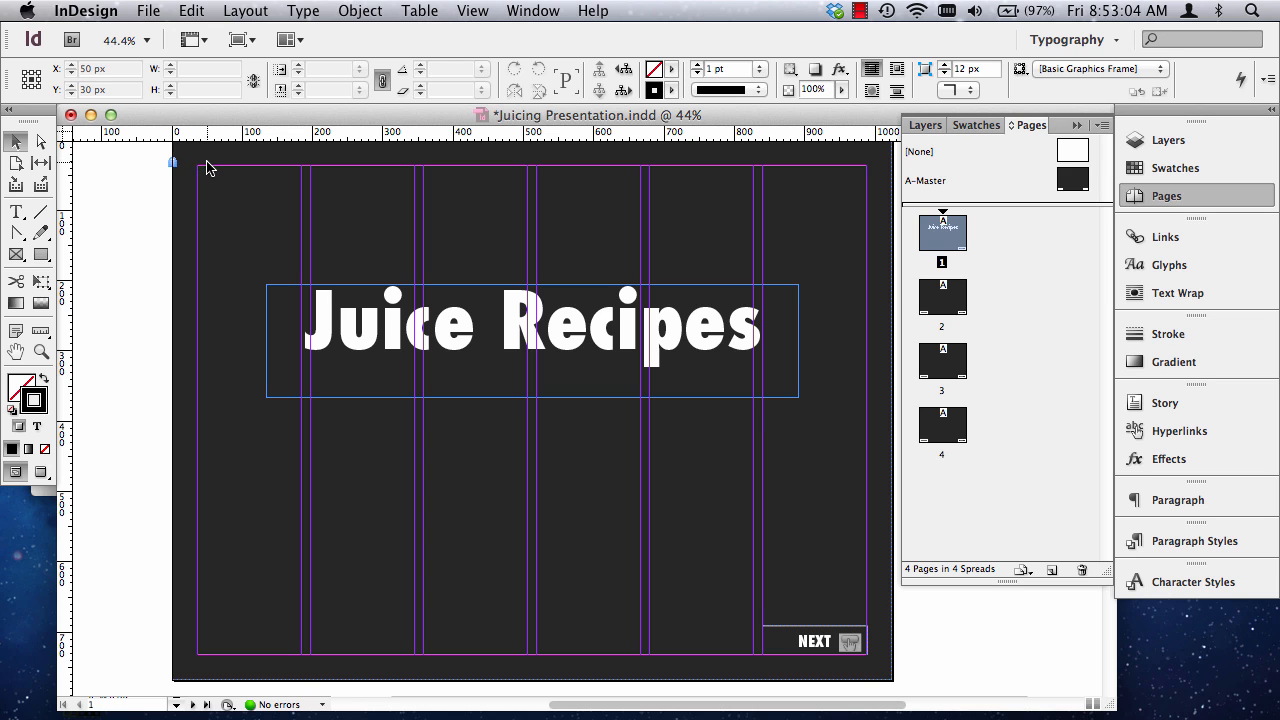
{"action": "left_click", "coordinate": [157, 10]}
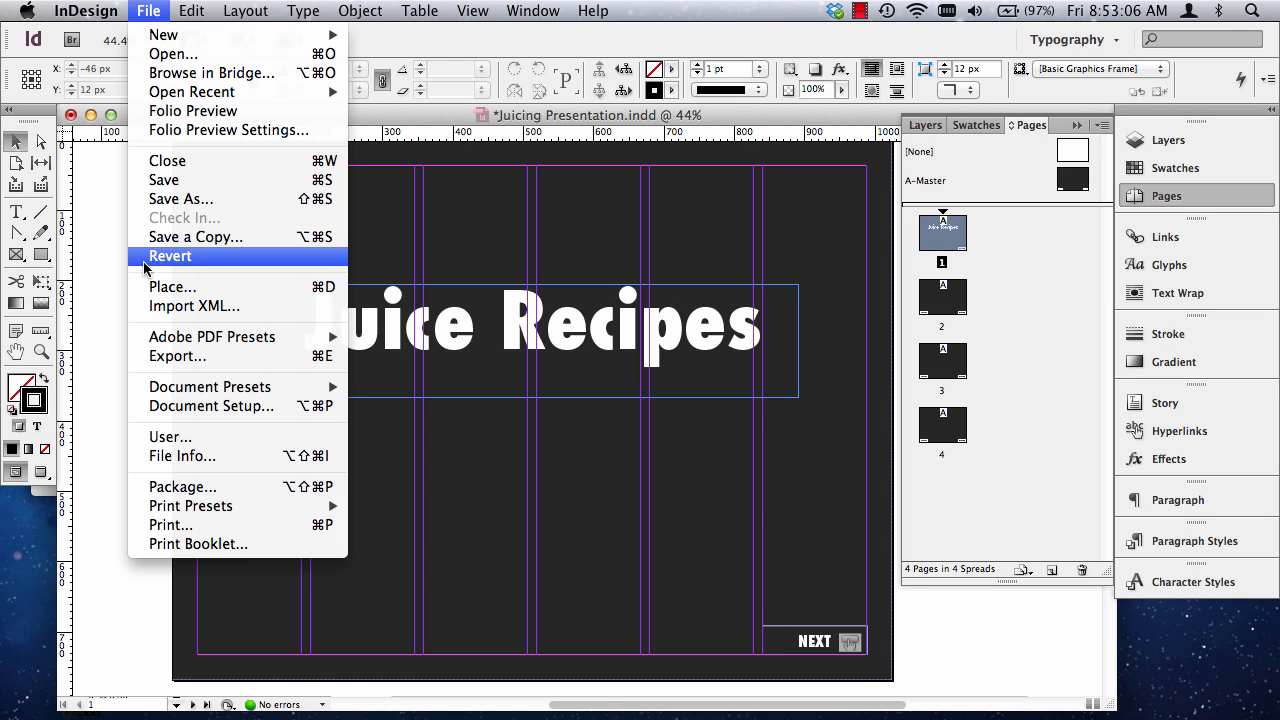
{"action": "left_click", "coordinate": [172, 290]}
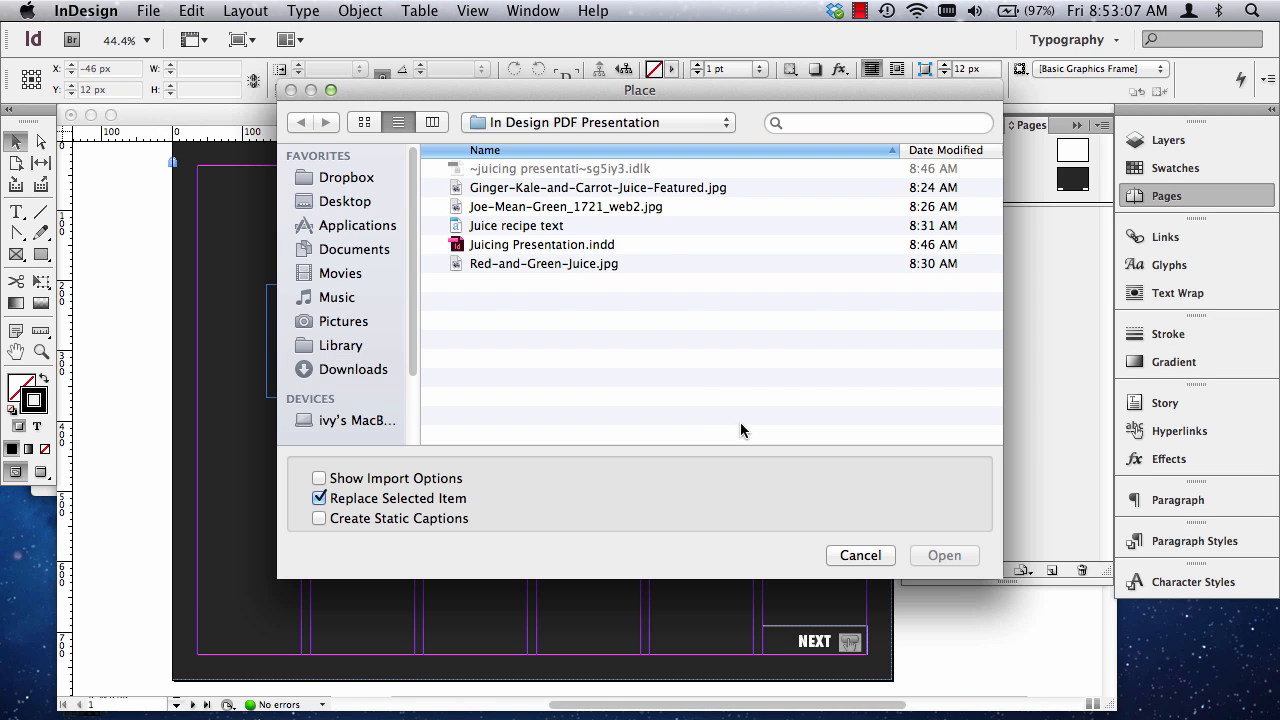
{"action": "left_click", "coordinate": [575, 264]}
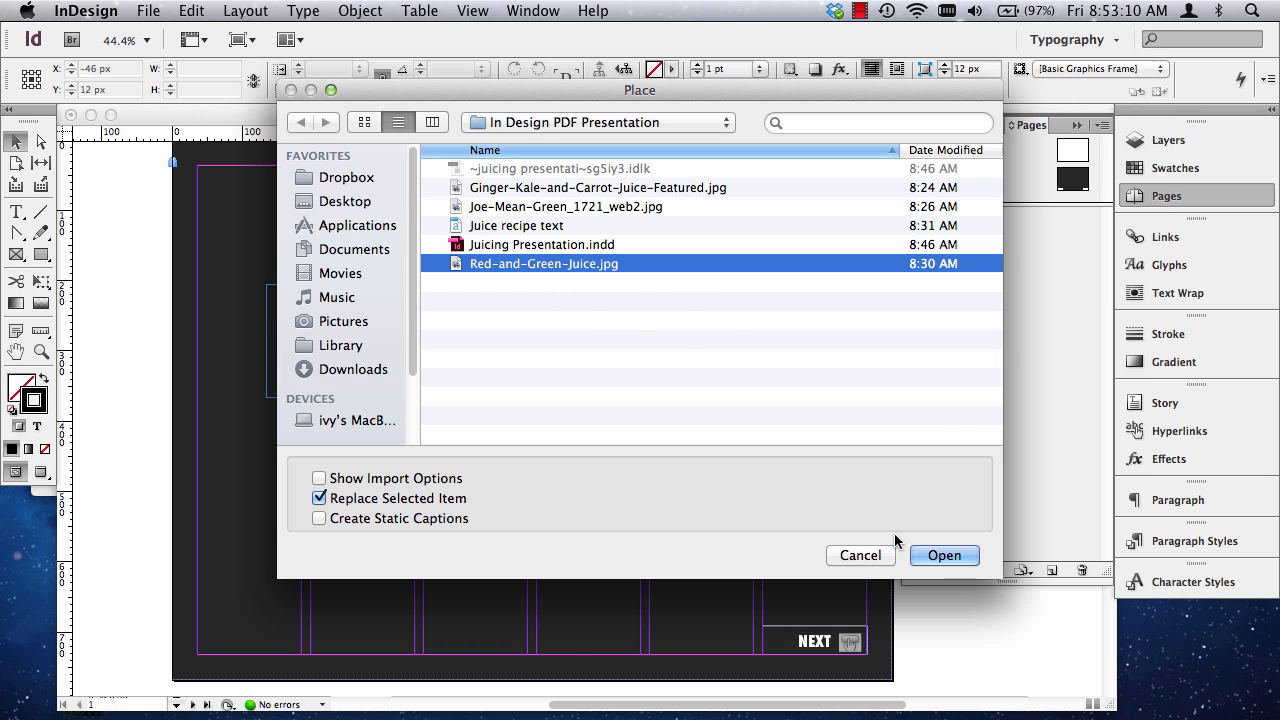
{"action": "left_click", "coordinate": [935, 555]}
{"action": "left_click", "coordinate": [369, 397]}
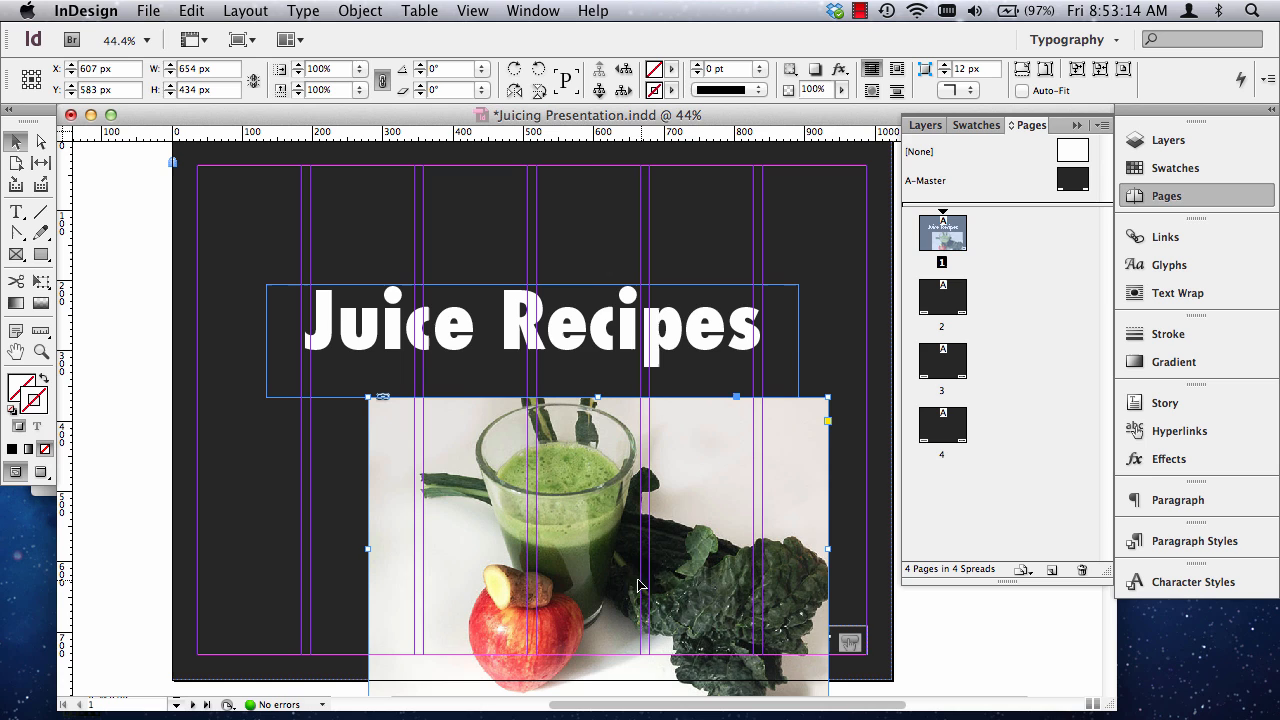
Raise the Juice Recipes title and position the juice photo centred just below it, at about X 512 px, Y 455 px.
{"action": "left_click_drag", "start_coordinate": [636, 584], "coordinate": [616, 539]}
{"action": "left_click_drag", "start_coordinate": [550, 316], "coordinate": [551, 263]}
{"action": "left_click", "coordinate": [578, 491]}
{"action": "left_click_drag", "start_coordinate": [578, 491], "coordinate": [578, 457]}
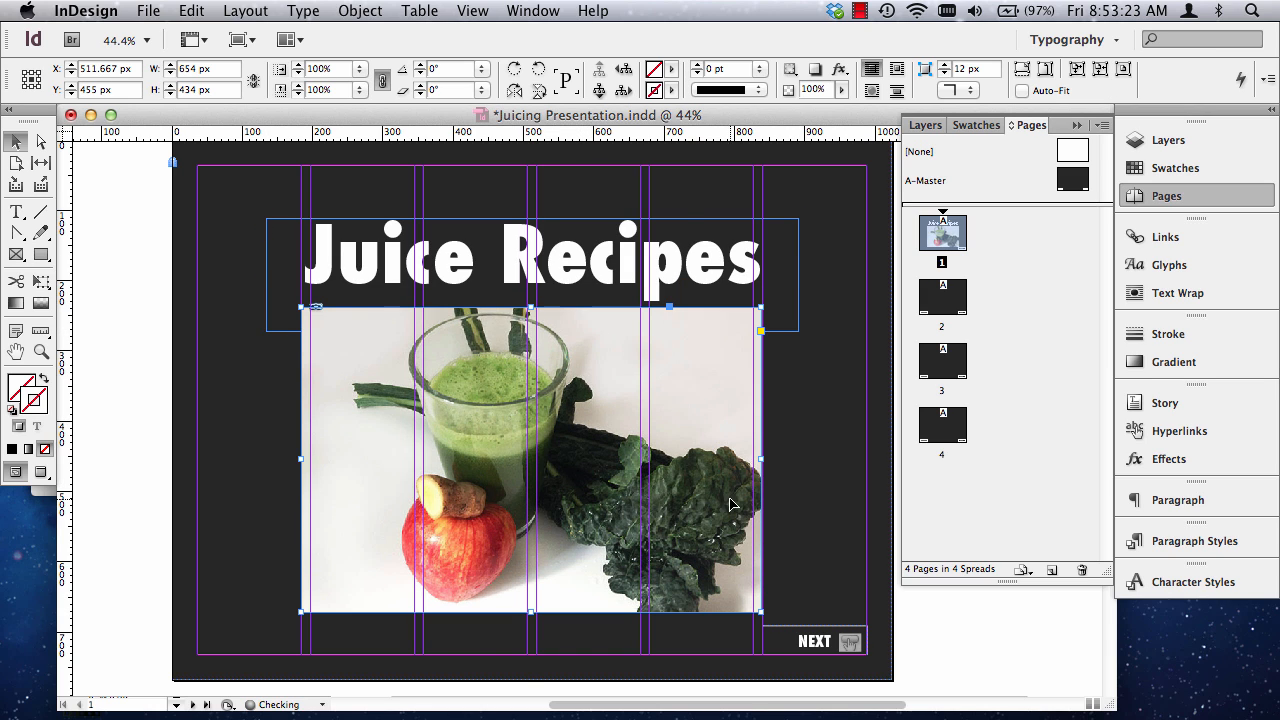
{"action": "left_click", "coordinate": [105, 435]}
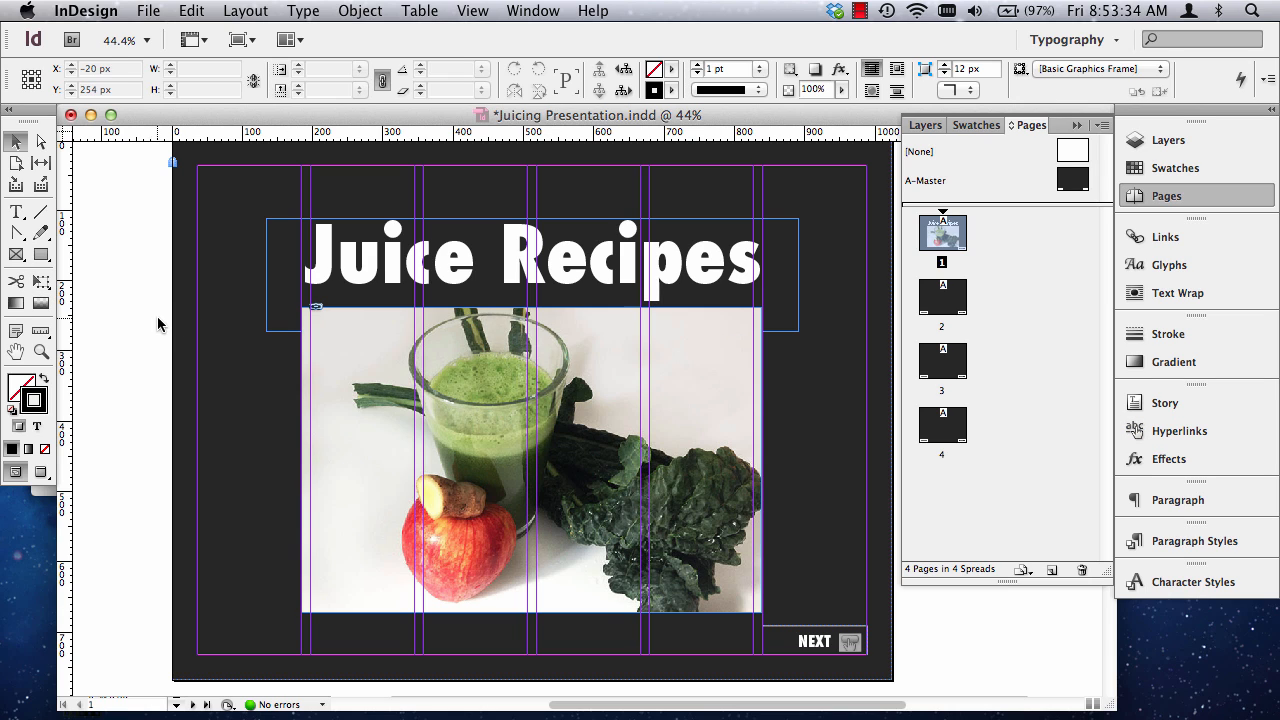
Preview page 1 without guides and shift the title and juice photo up together by about 20 px.
{"action": "key", "text": "w"}
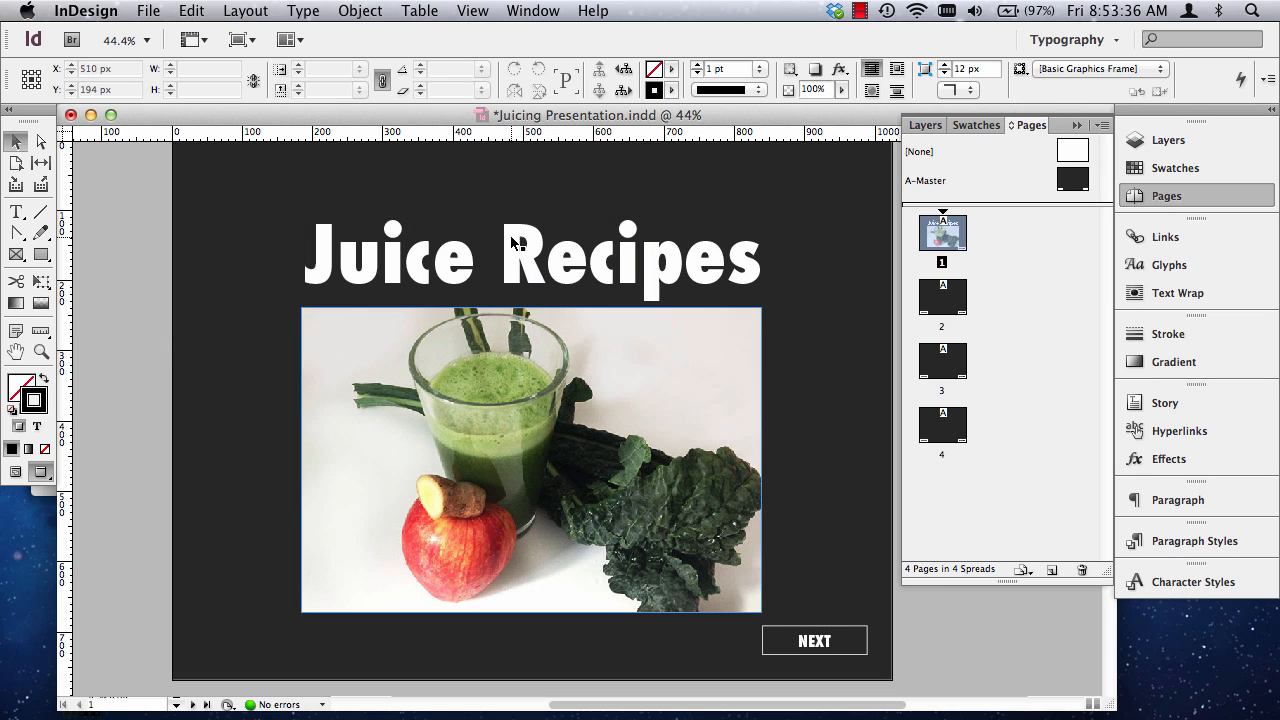
{"action": "left_click", "coordinate": [612, 468]}
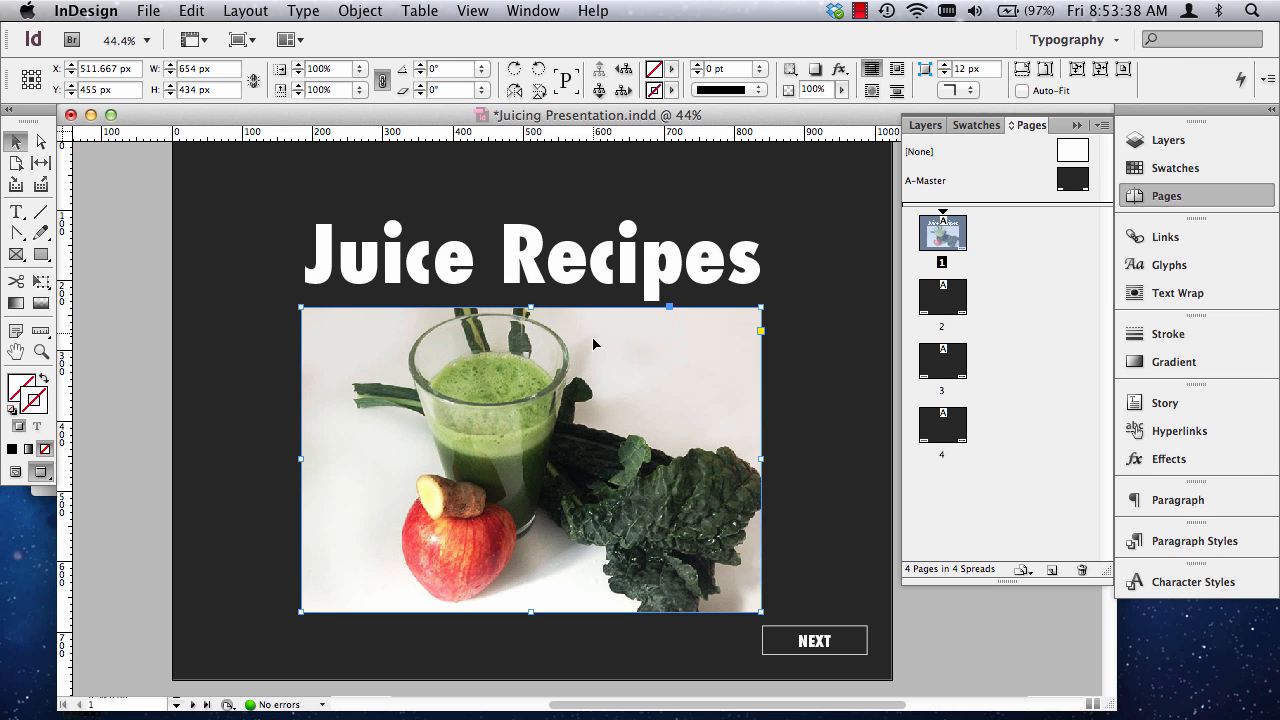
{"action": "key", "text": "shift+Up"}
{"action": "key", "text": "shift+Up"}
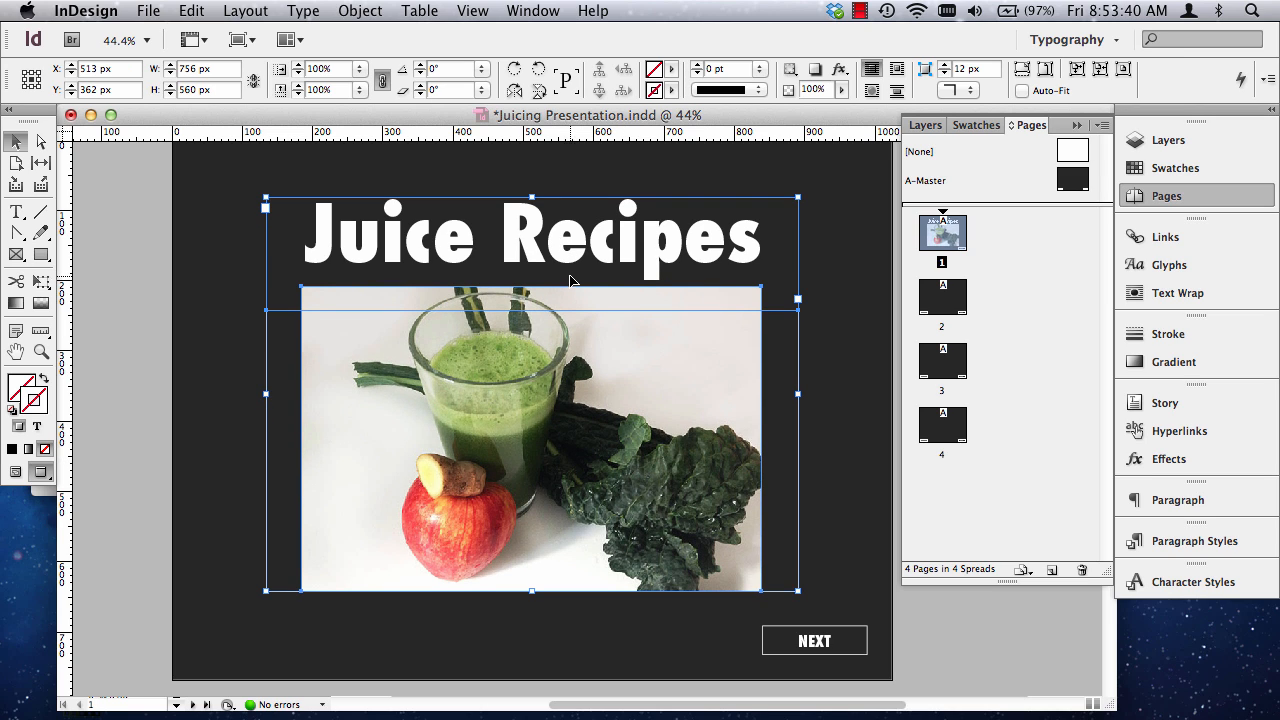
{"action": "key", "text": "shift+Down"}
{"action": "left_click", "coordinate": [134, 324]}
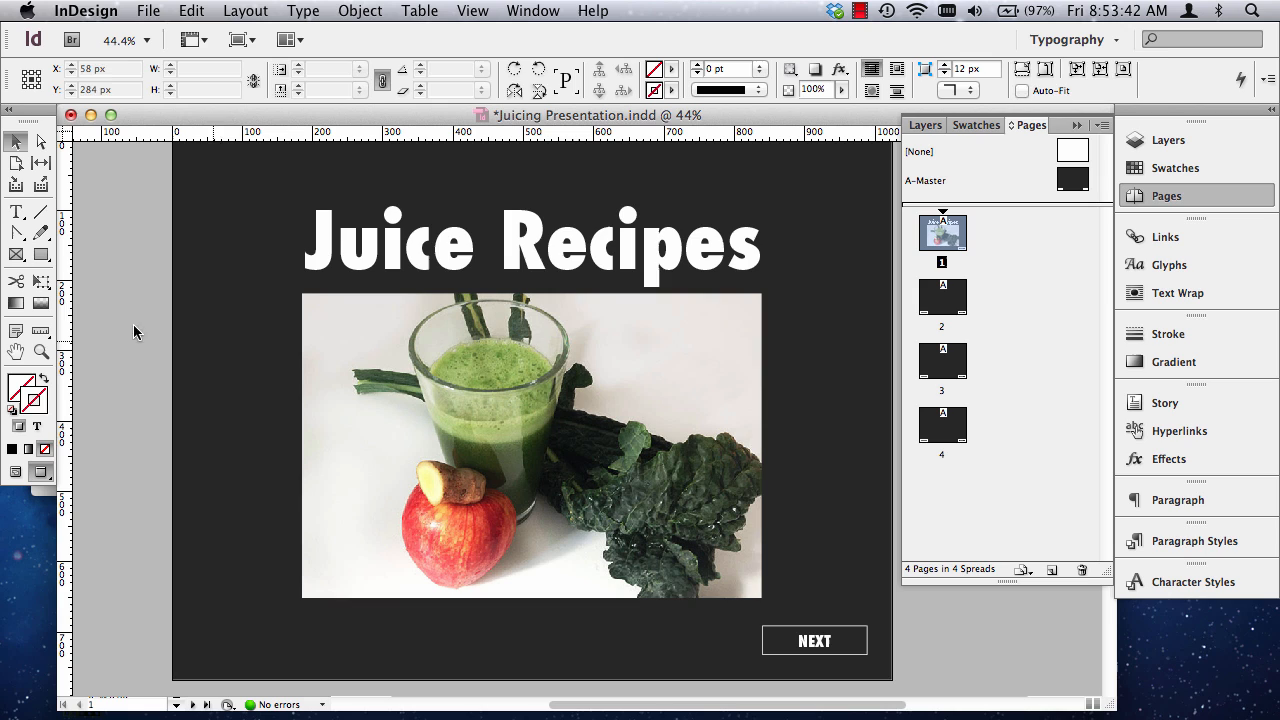
Nudge only the Juice Recipes title frame slightly upward to Y 170 px.
{"action": "left_click", "coordinate": [640, 250]}
{"action": "key", "text": "Up"}
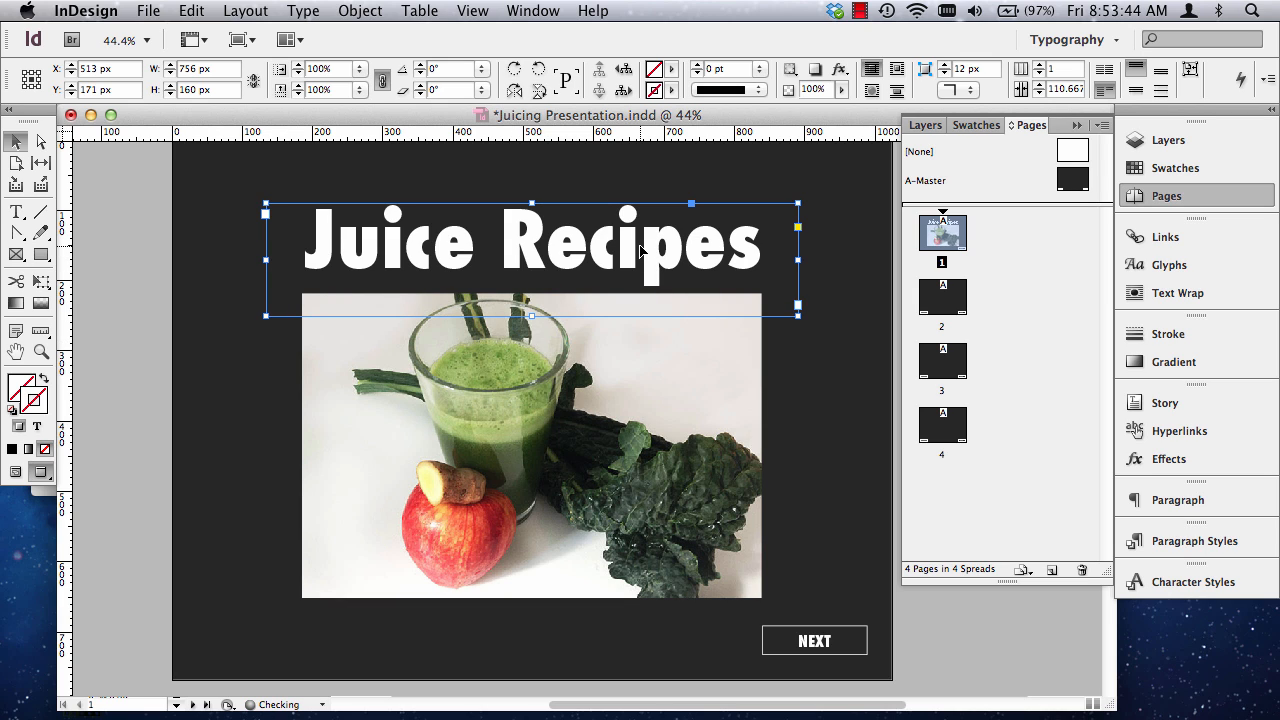
{"action": "key", "text": "Up"}
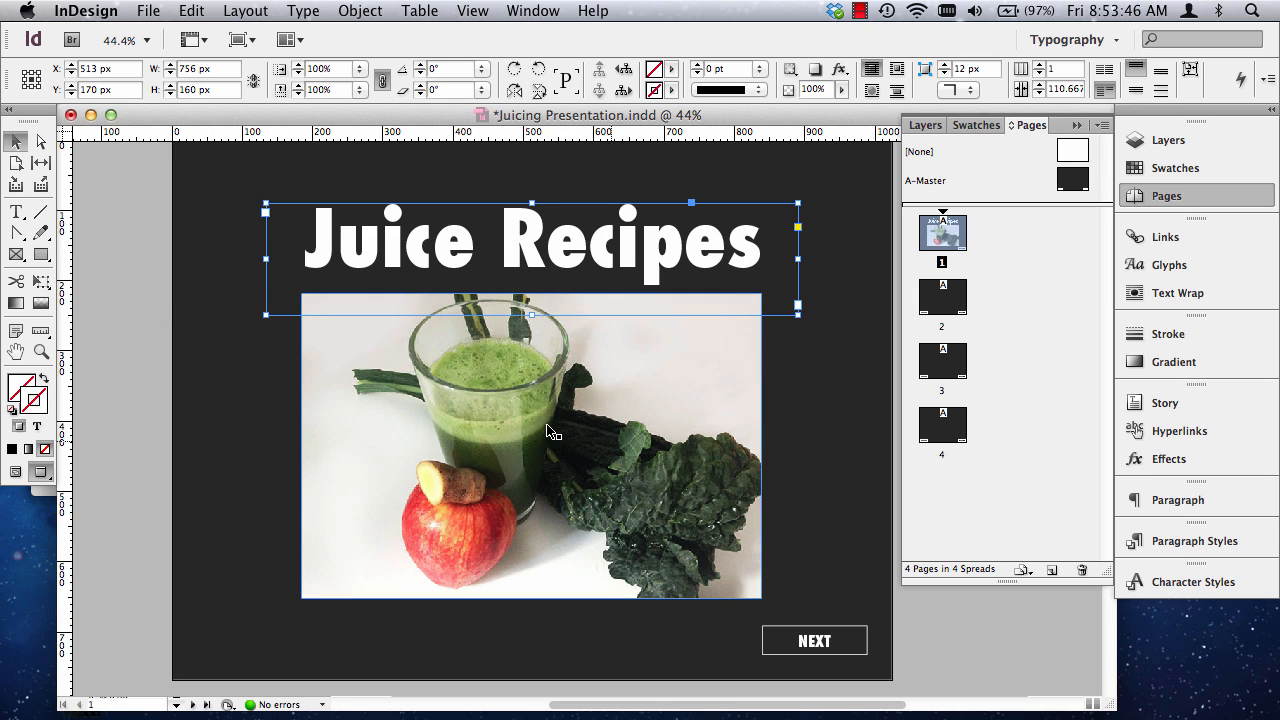
{"action": "left_click", "coordinate": [106, 231]}
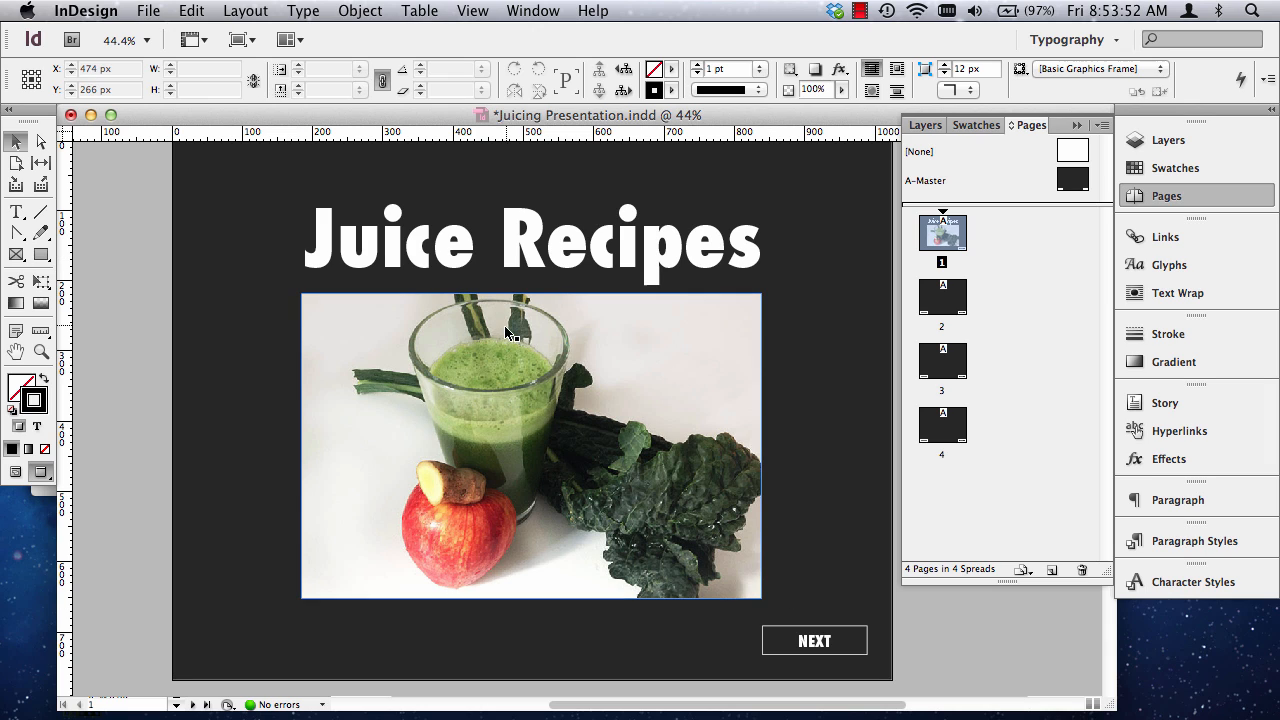
Nudge the title and juice photo up together until their combined Y position is 365 px.
{"action": "left_click", "coordinate": [510, 258]}
{"action": "left_click", "coordinate": [485, 378], "text": "shift"}
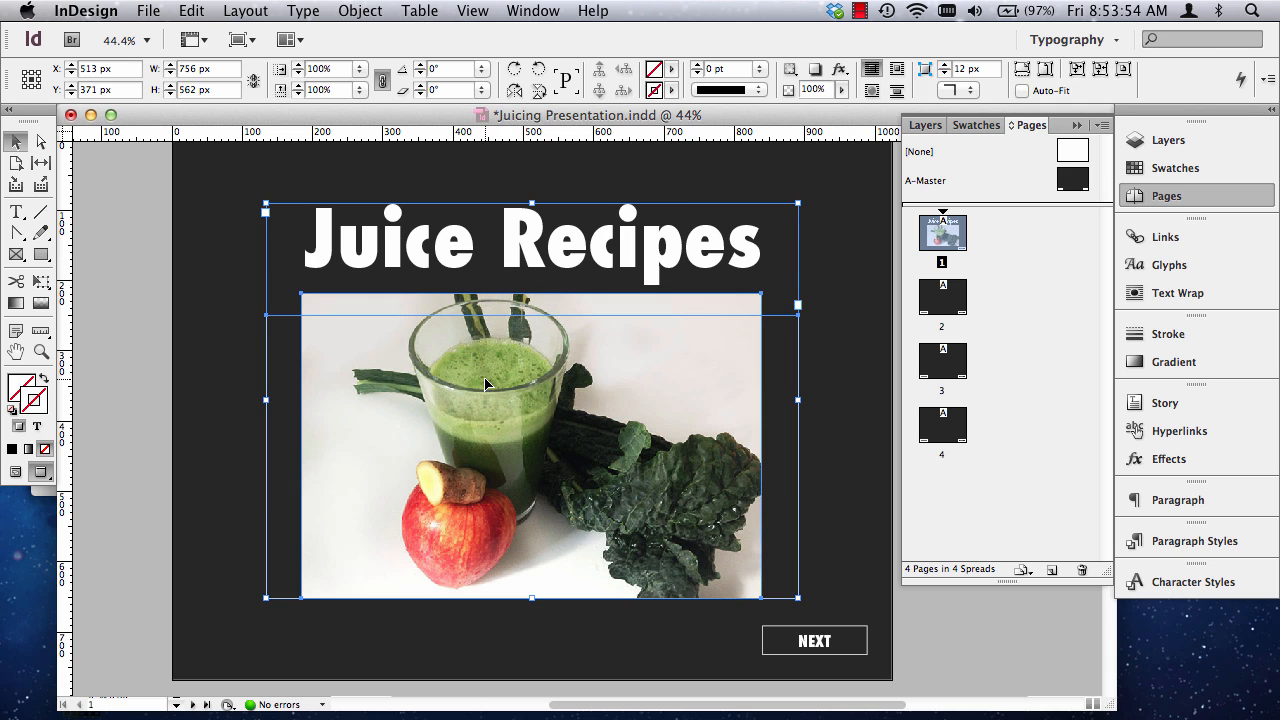
{"action": "key", "text": "Up"}
{"action": "key", "text": "Up"}
{"action": "key", "text": "Up"}
{"action": "key", "text": "Up"}
{"action": "key", "text": "Up"}
{"action": "key", "text": "Up"}
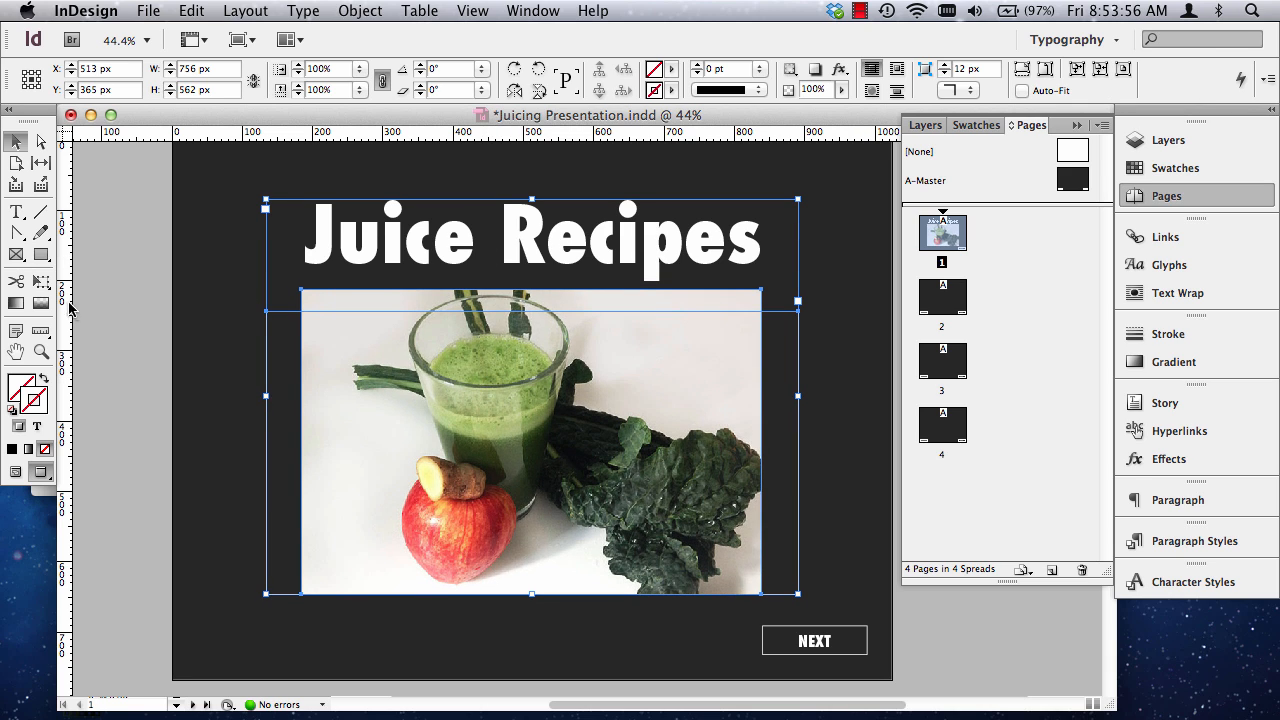
{"action": "left_click", "coordinate": [100, 294]}
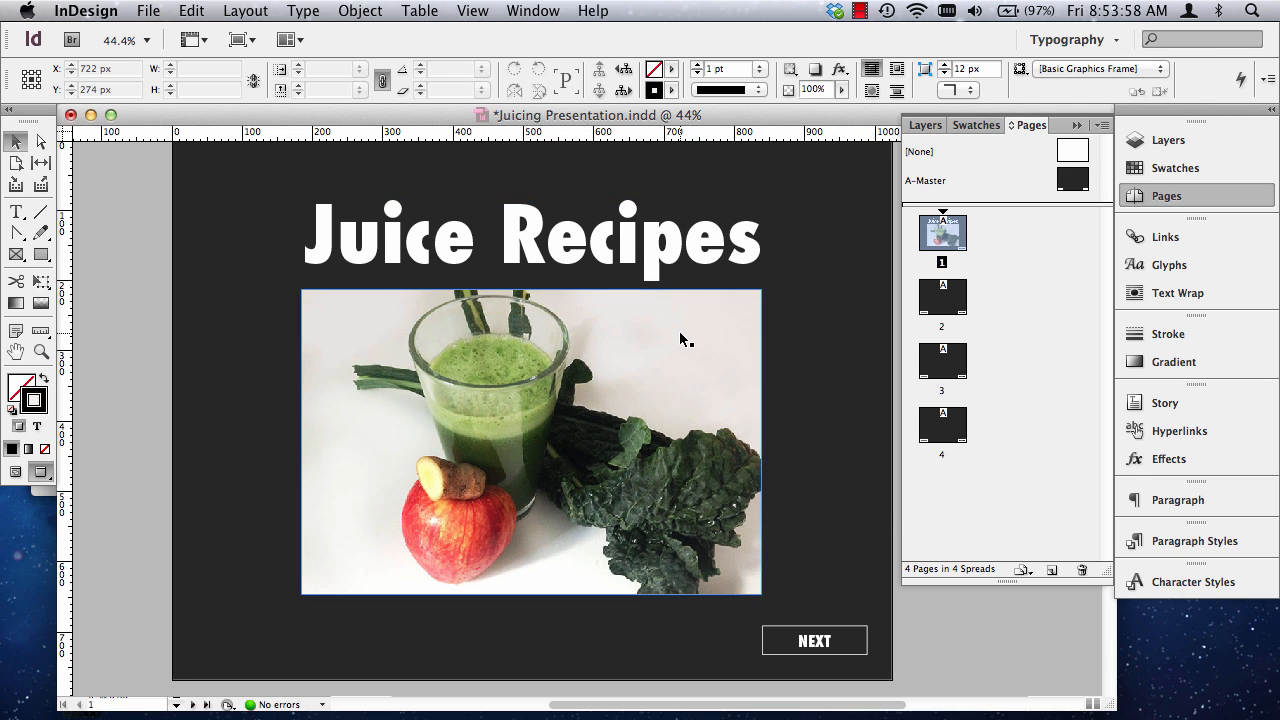
Return to the normal view with guides and frame edges shown, and open page 2.
{"action": "key", "text": "w"}
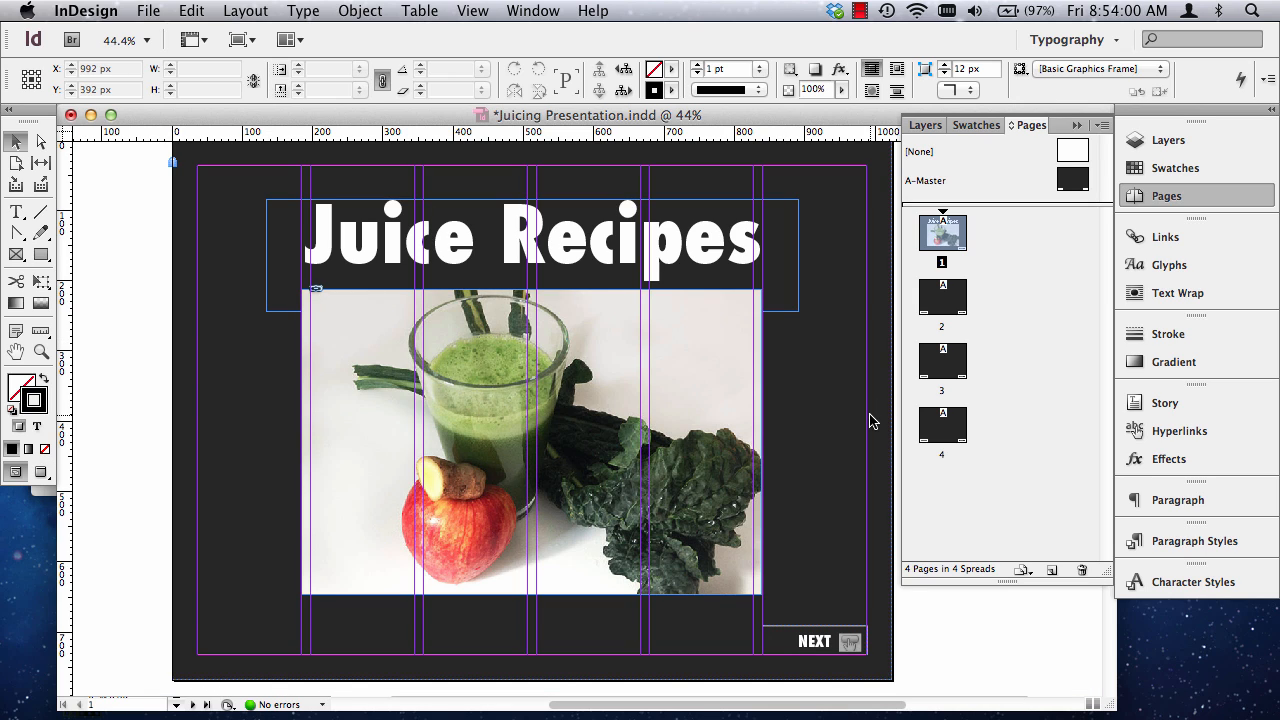
{"action": "double_click", "coordinate": [946, 299]}
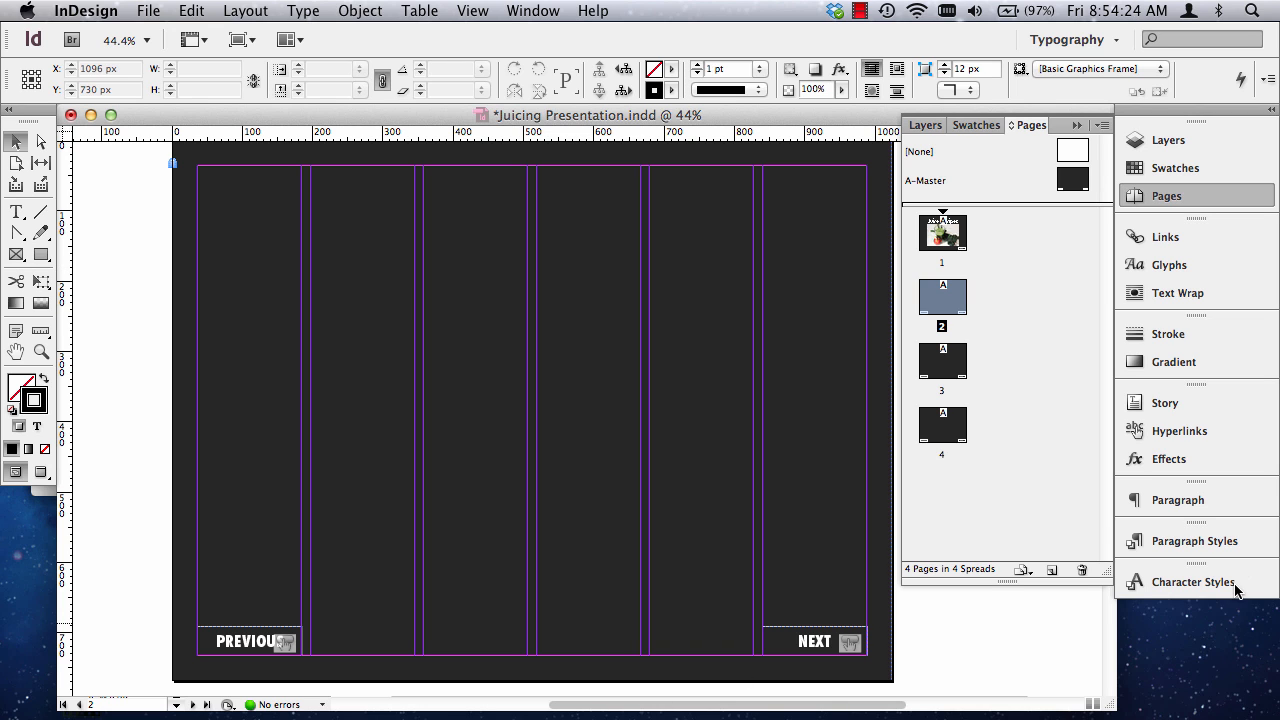
Open the Juice recipe text document from the In Design PDF Presentation folder in Word and copy the Green Carrot Ginger Juice recipe.
{"action": "left_click", "coordinate": [1239, 618]}
{"action": "double_click", "coordinate": [1203, 343]}
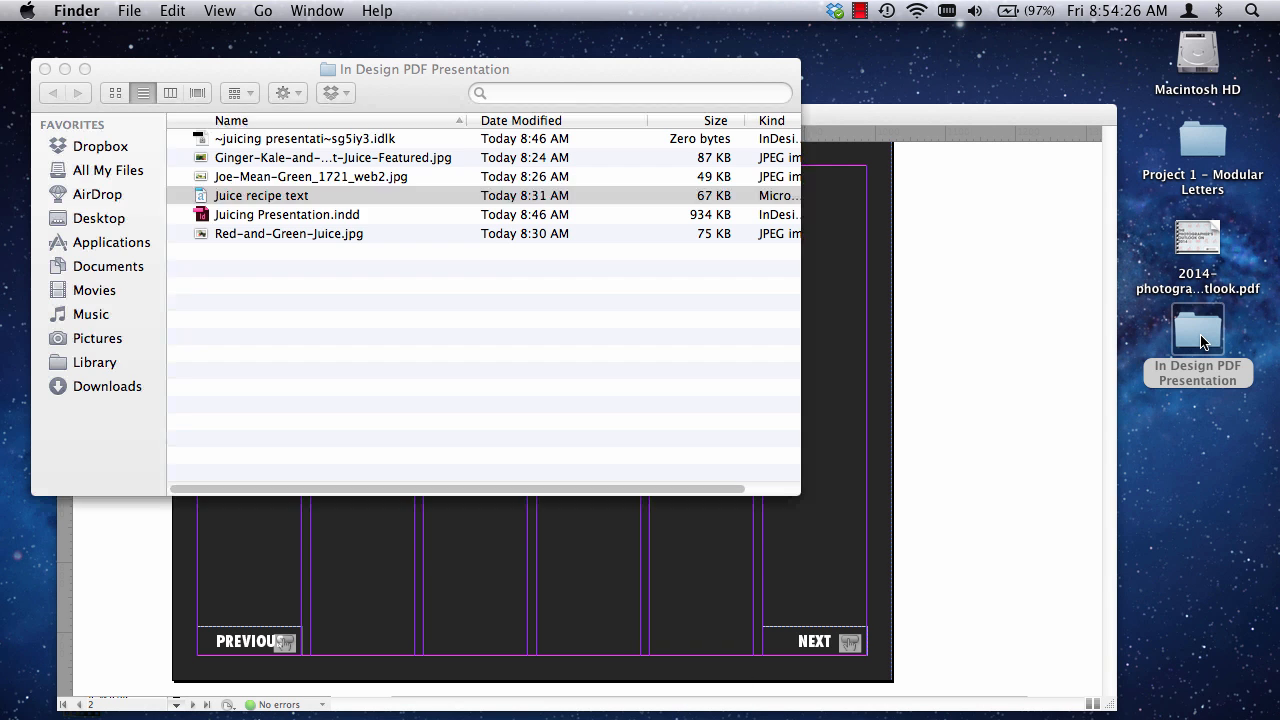
{"action": "double_click", "coordinate": [231, 196]}
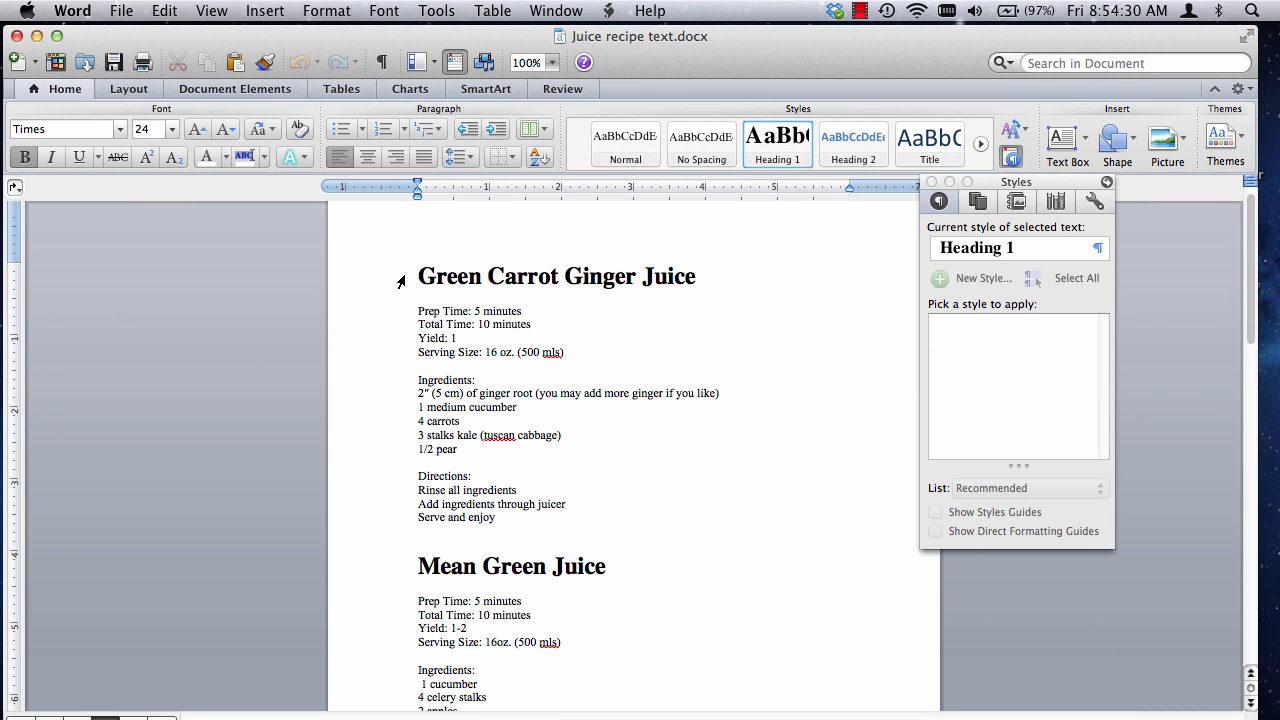
{"action": "left_click_drag", "start_coordinate": [401, 283], "coordinate": [587, 517]}
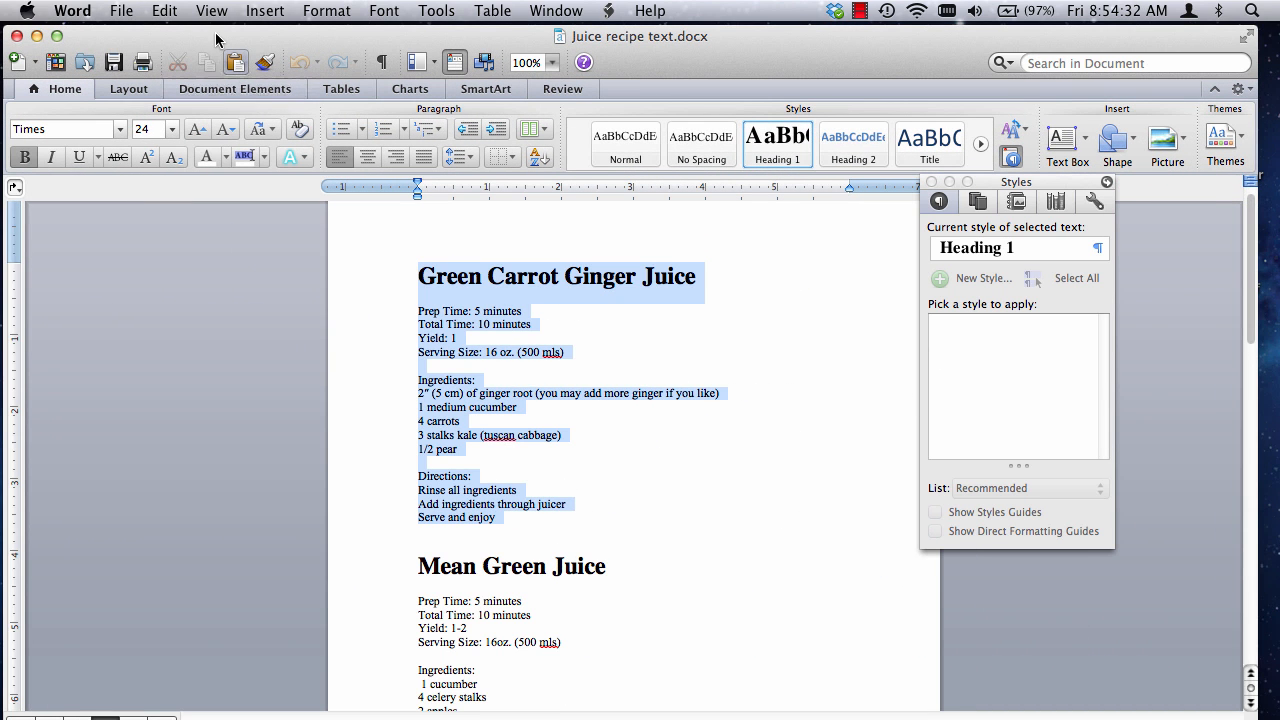
{"action": "left_click", "coordinate": [160, 11]}
{"action": "left_click", "coordinate": [188, 106]}
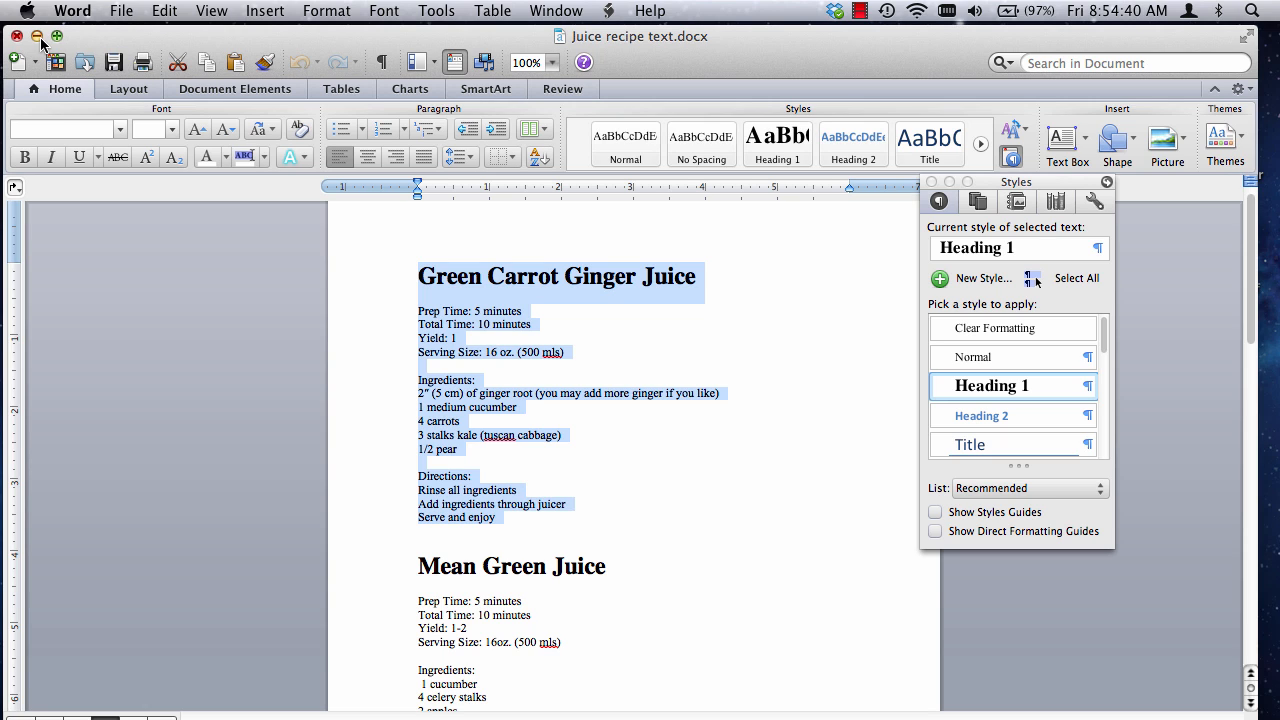
Reselect the Green Carrot Ginger Juice recipe from its heading through the directions, copy it again and minimize the document.
{"action": "left_click", "coordinate": [747, 522]}
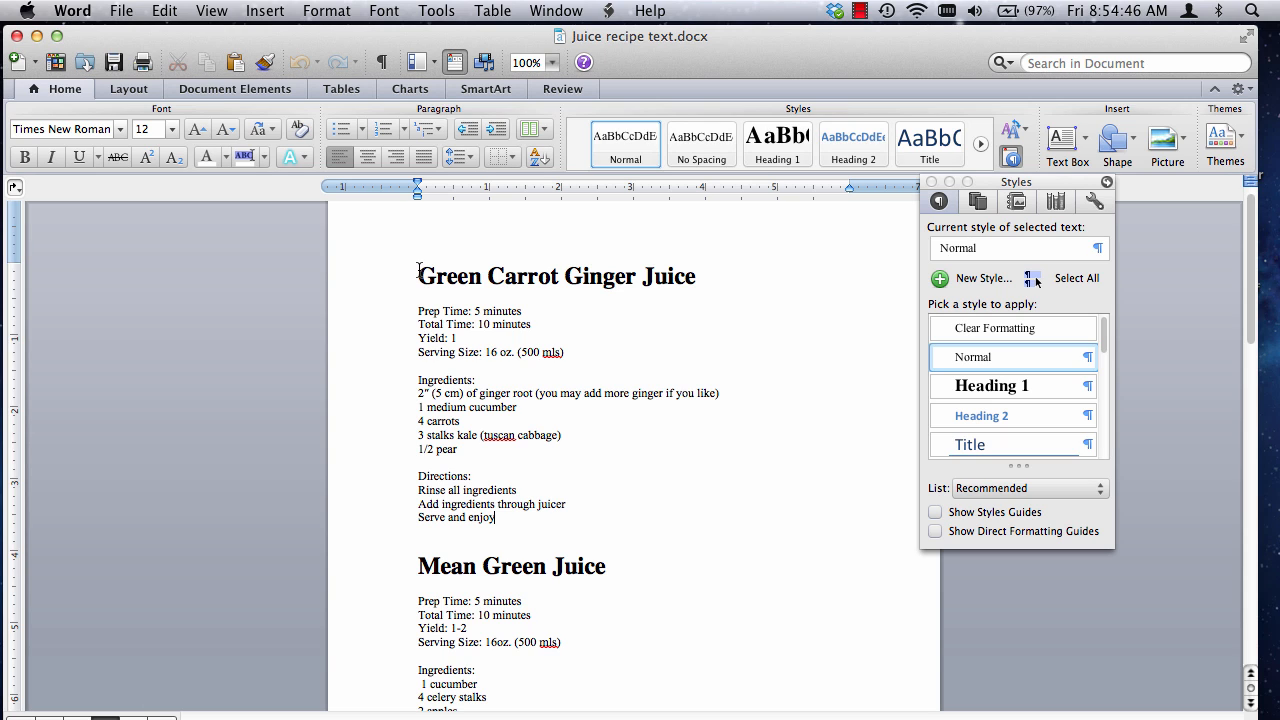
{"action": "left_click_drag", "start_coordinate": [418, 272], "coordinate": [555, 525]}
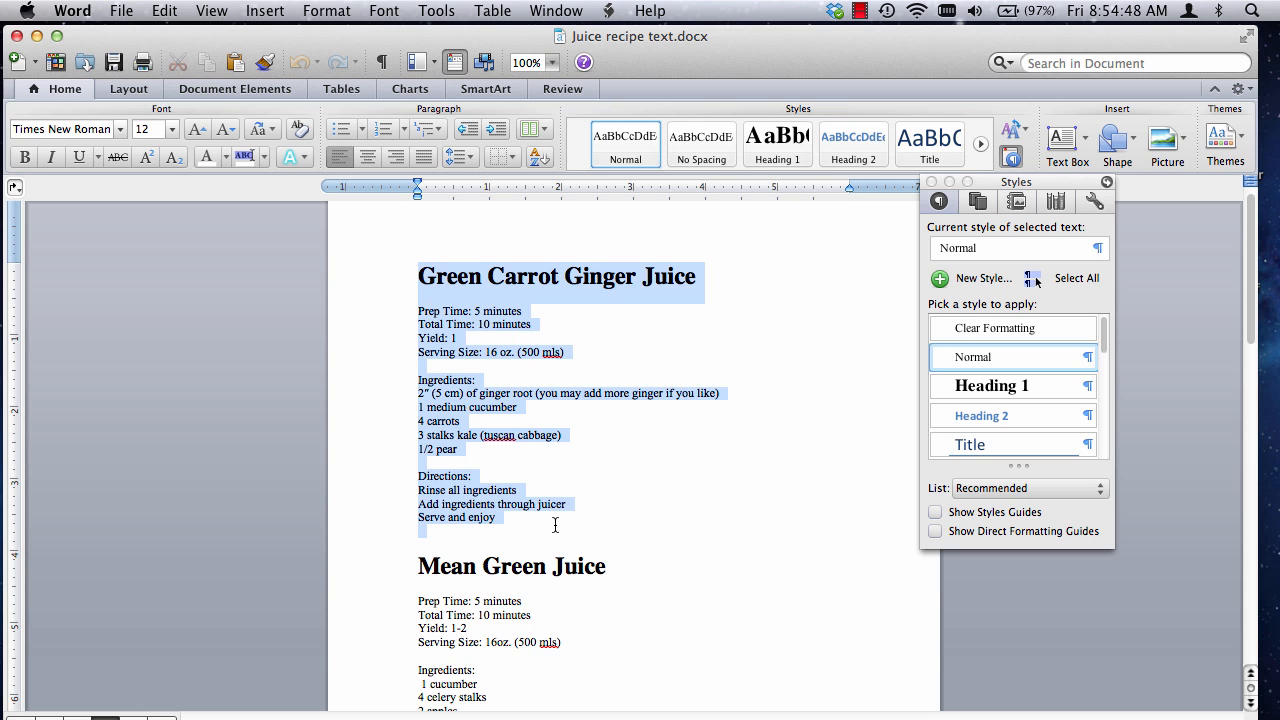
{"action": "left_click", "coordinate": [164, 10]}
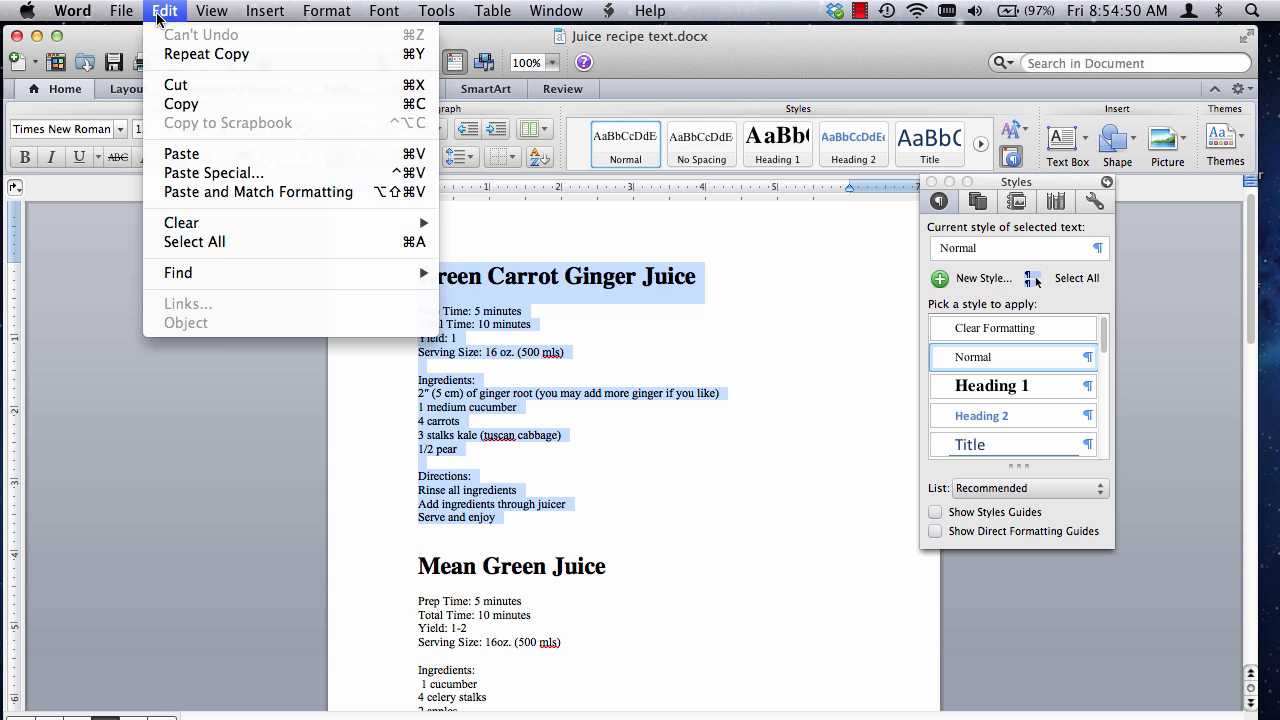
{"action": "left_click", "coordinate": [185, 104]}
{"action": "left_click", "coordinate": [165, 12]}
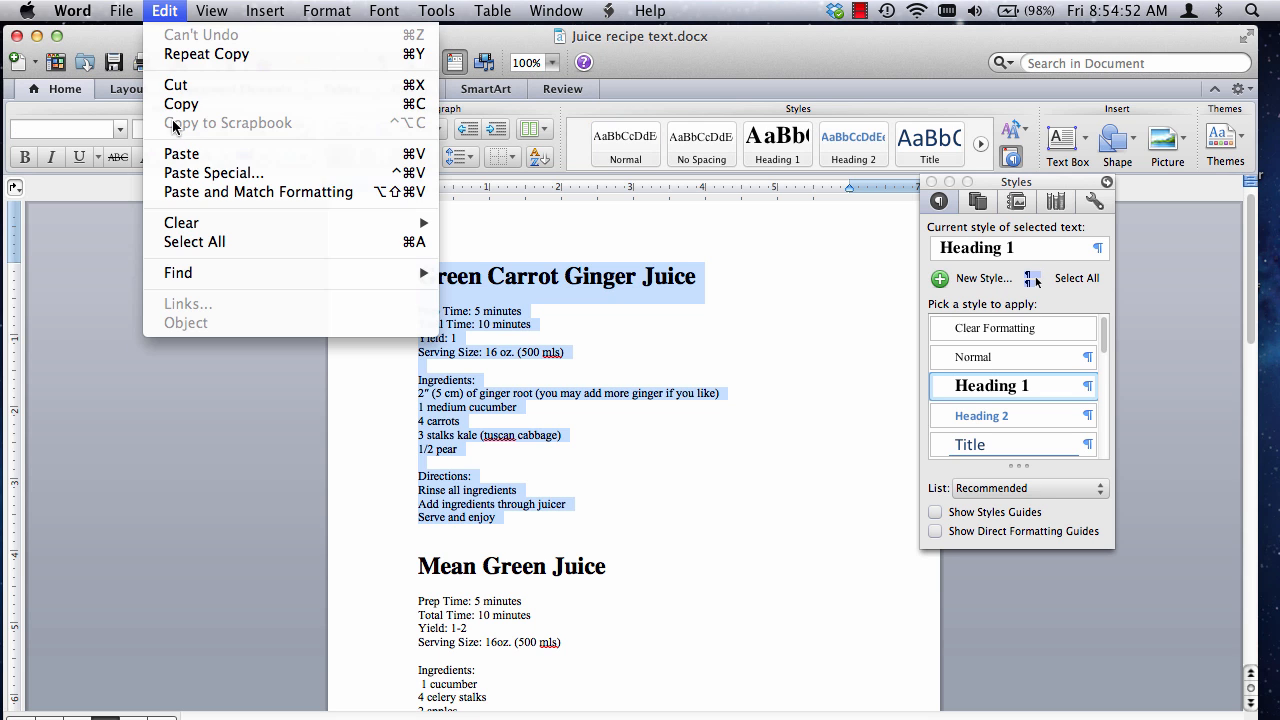
{"action": "left_click", "coordinate": [183, 104]}
{"action": "left_click", "coordinate": [36, 36]}
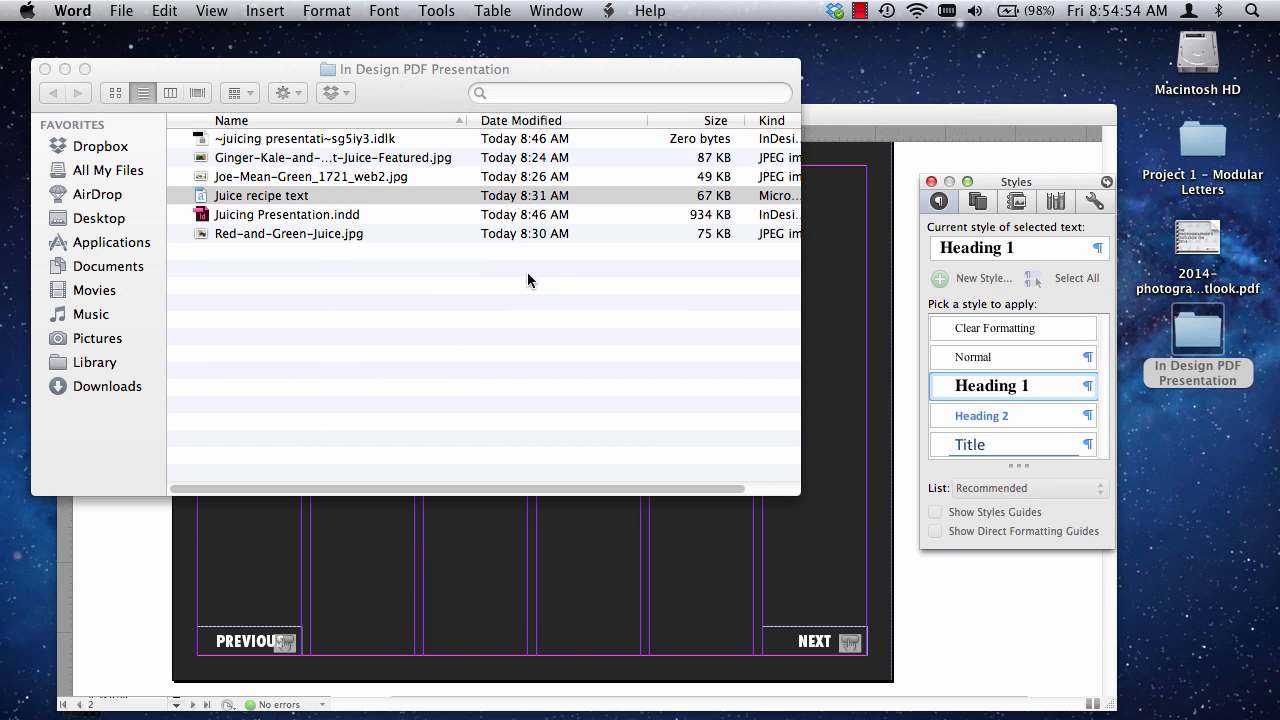
Switch to InDesign, draw a text frame about 438 by 446 px on page 2 and paste the copied recipe into it.
{"action": "left_click", "coordinate": [975, 121]}
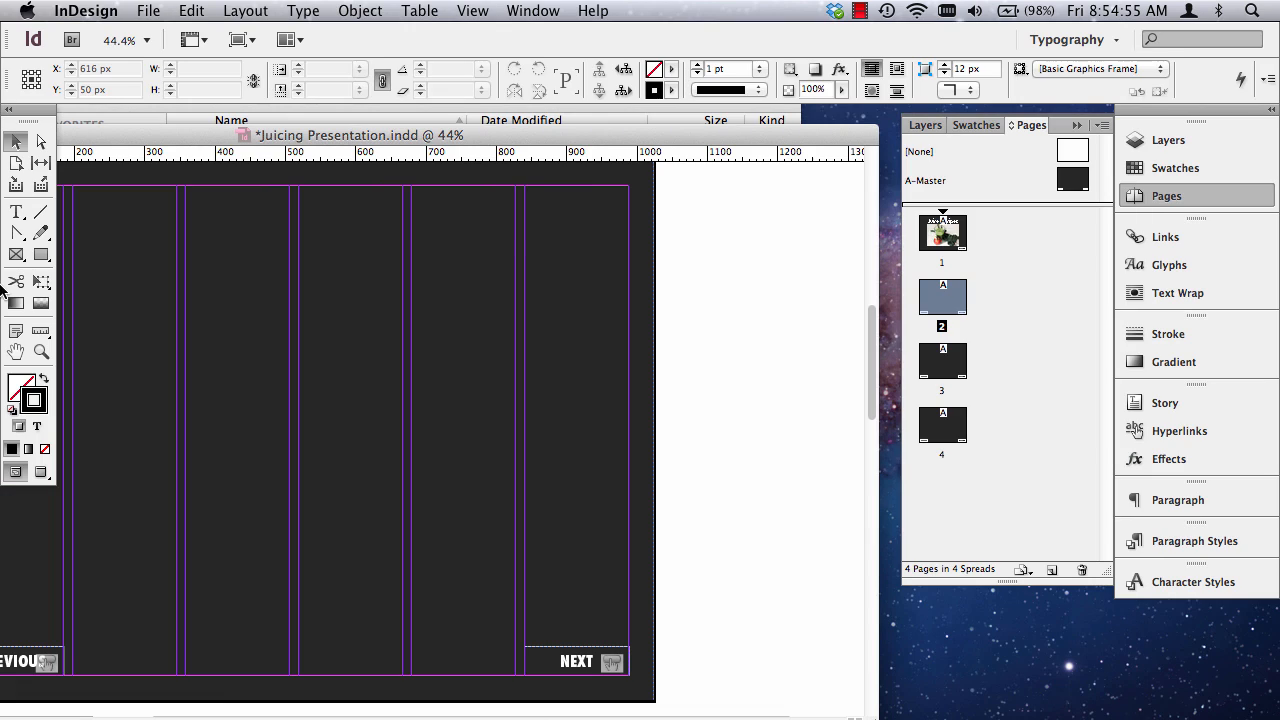
{"action": "left_click", "coordinate": [18, 212]}
{"action": "left_click_drag", "start_coordinate": [238, 258], "coordinate": [544, 571]}
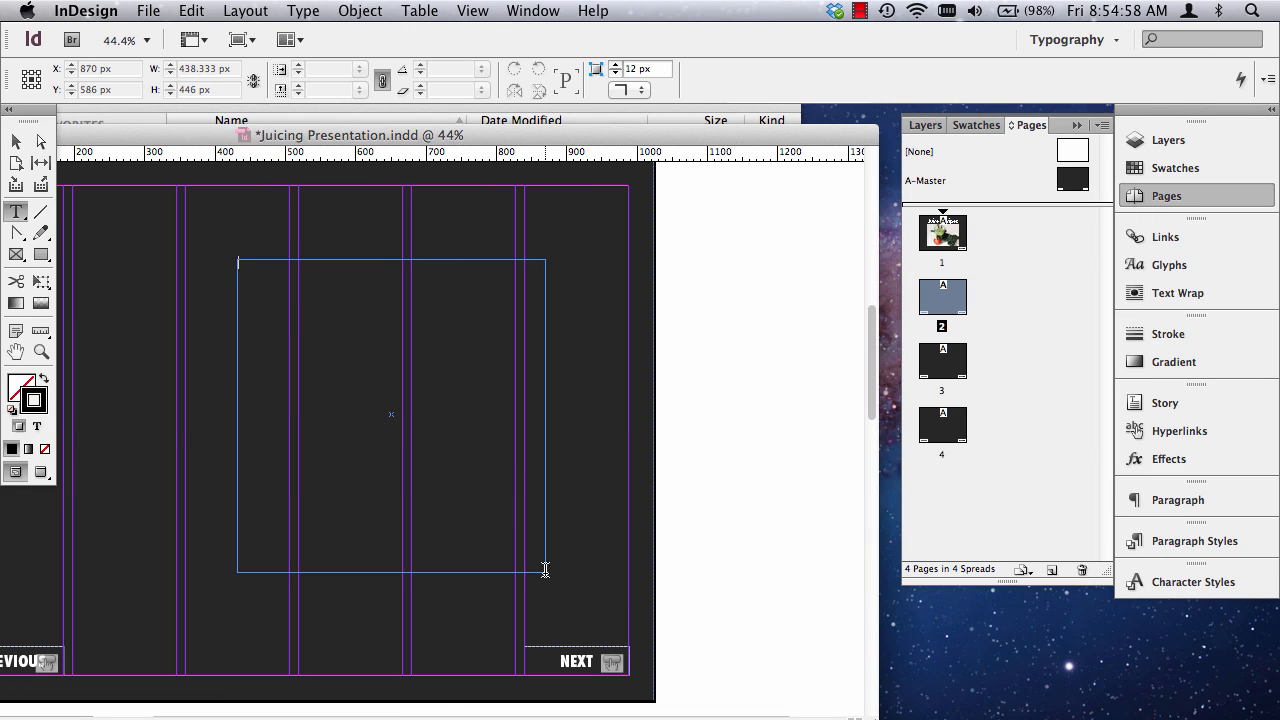
{"action": "left_click", "coordinate": [188, 11]}
{"action": "left_click", "coordinate": [208, 122]}
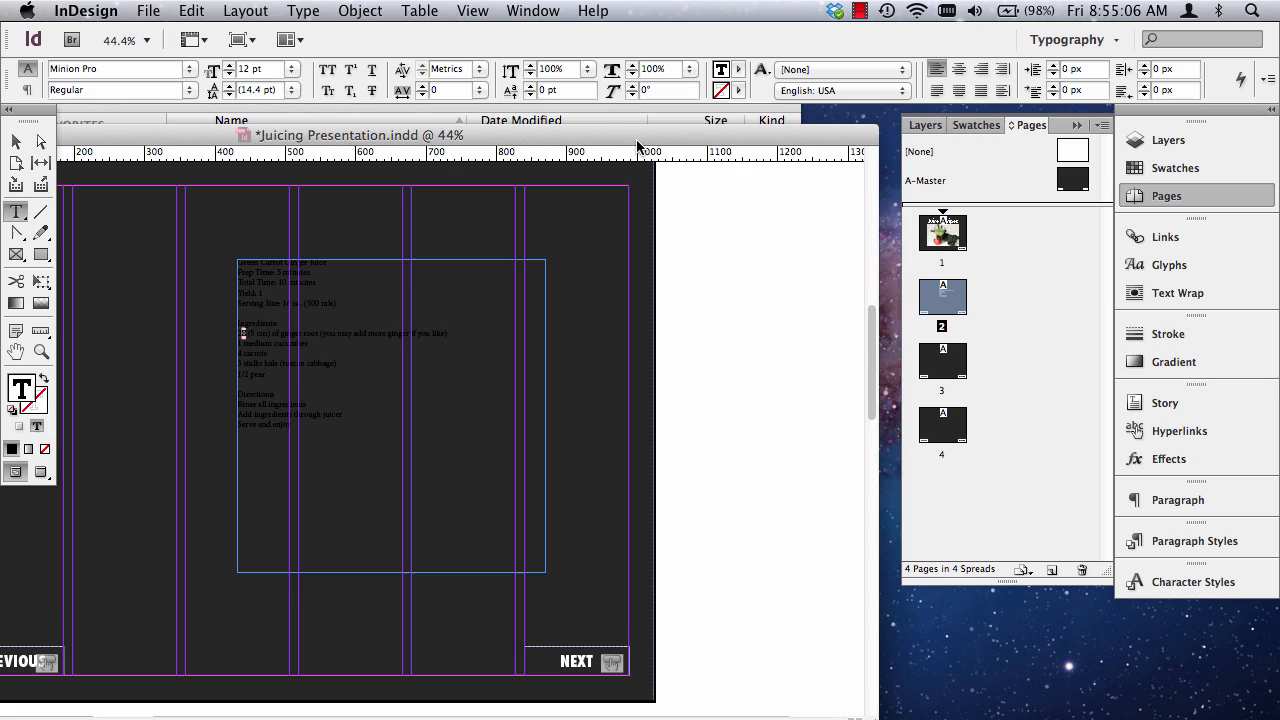
Reposition and widen the Juicing Presentation document window so page 2 fits fully in view.
{"action": "left_click_drag", "start_coordinate": [638, 140], "coordinate": [668, 123]}
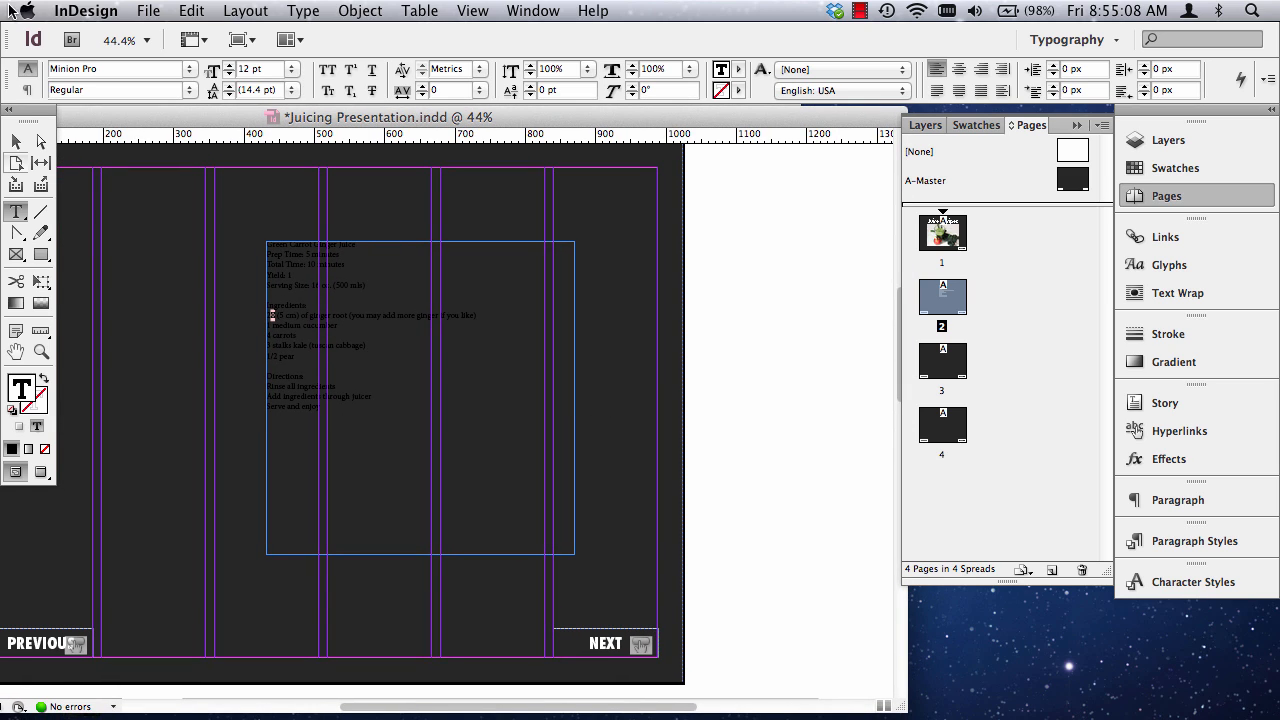
{"action": "key", "text": "super+0"}
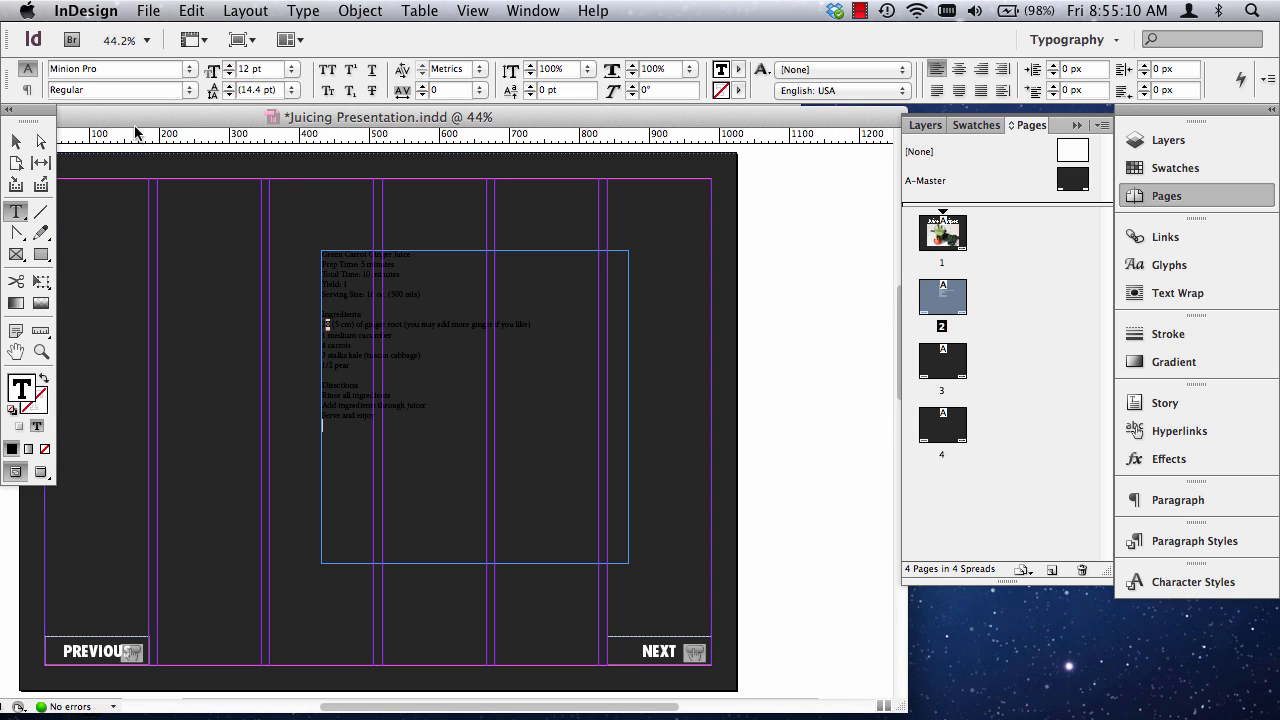
{"action": "left_click", "coordinate": [1077, 125]}
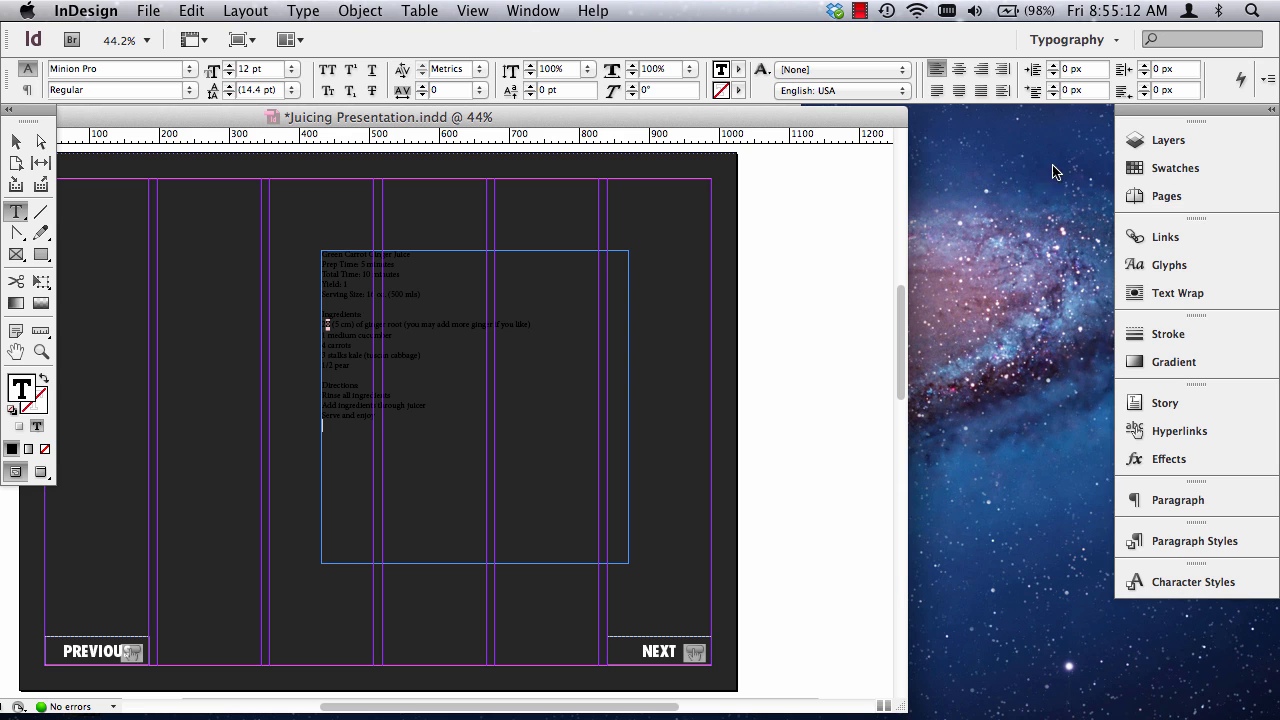
{"action": "left_click_drag", "start_coordinate": [903, 705], "coordinate": [1226, 717]}
Delete the text frame holding the pasted recipe from page 2.
{"action": "left_click", "coordinate": [16, 142]}
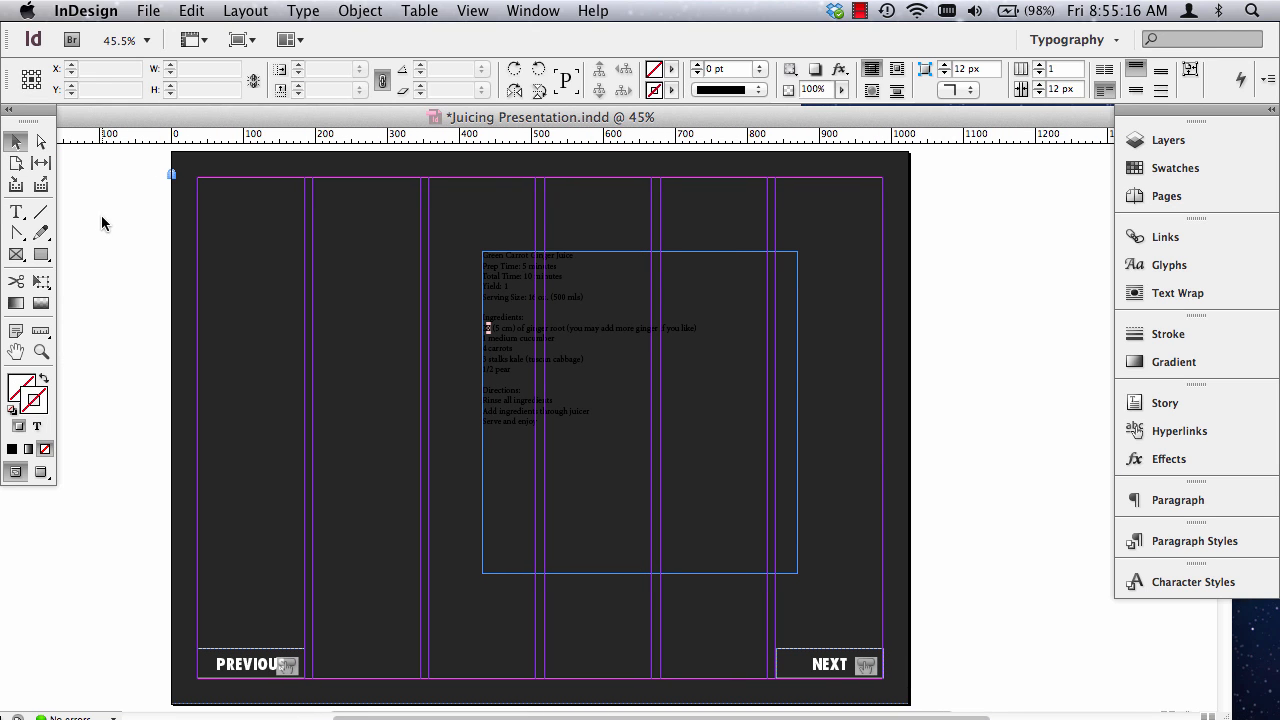
{"action": "key", "text": "Delete"}
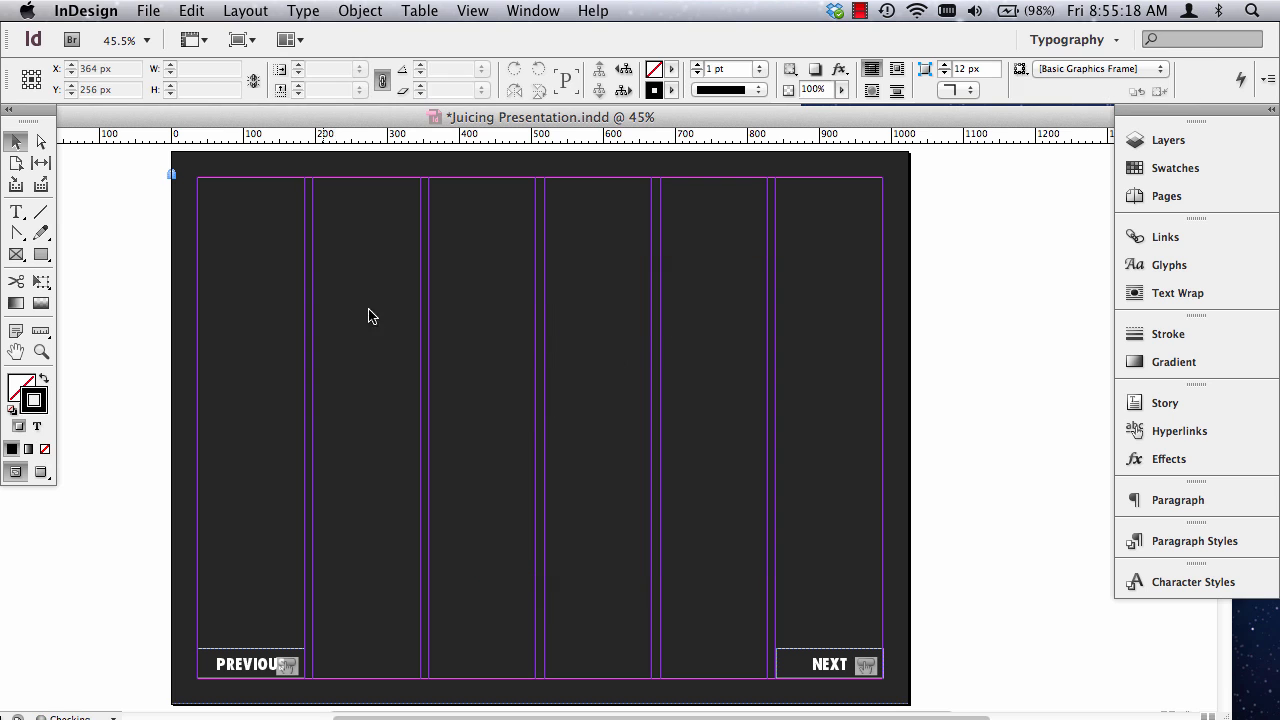
Place the Juice recipe text file on page 2 in a frame 470 px wide and 316 px high, then shorten it to 298 px.
{"action": "left_click", "coordinate": [148, 10]}
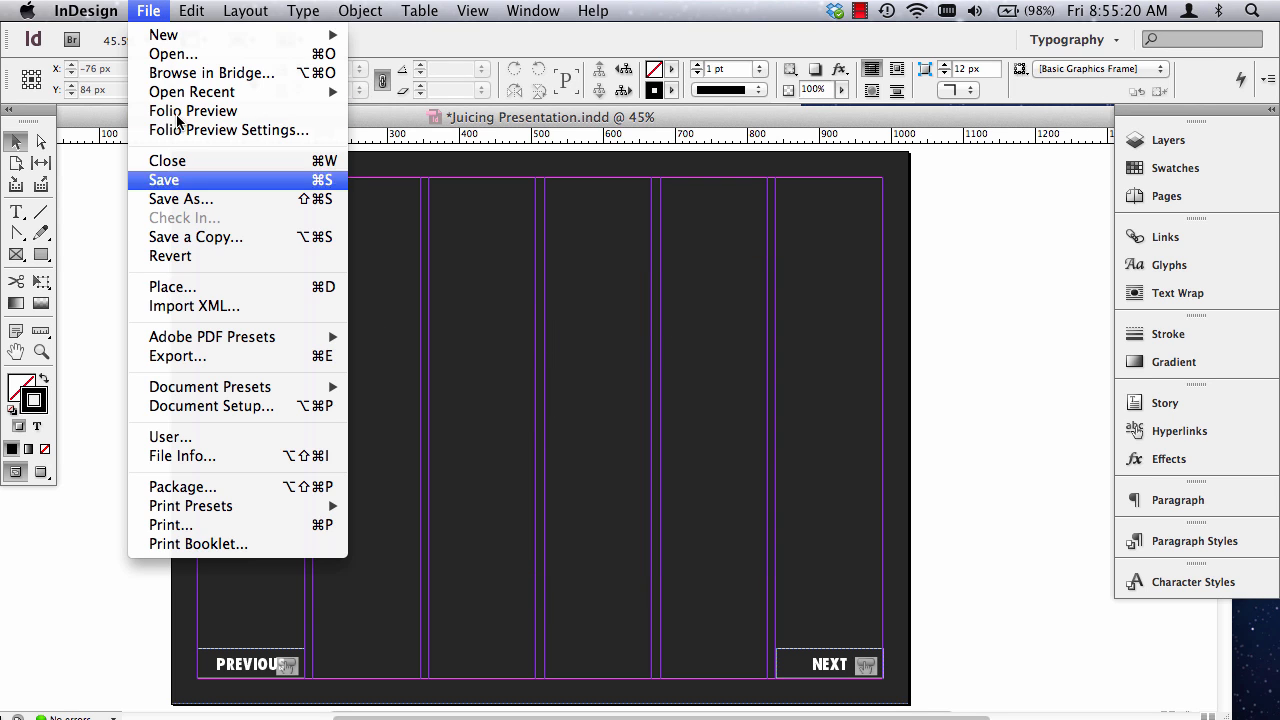
{"action": "left_click", "coordinate": [172, 288]}
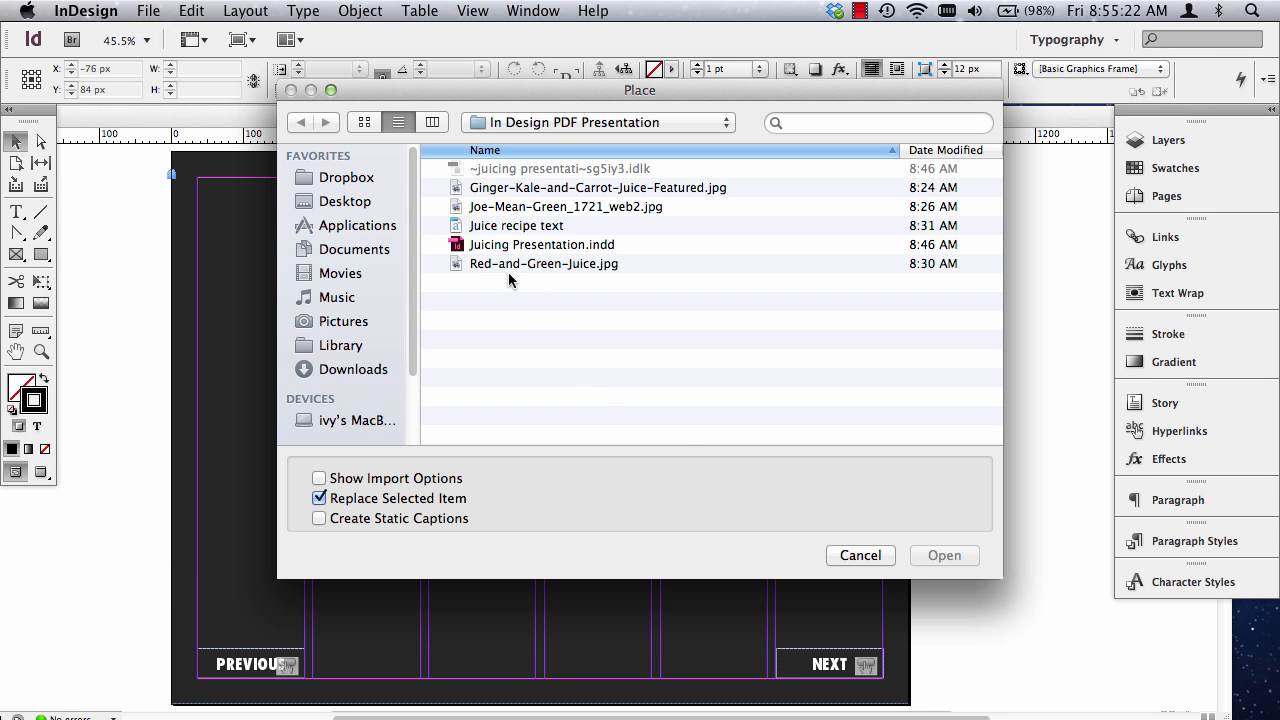
{"action": "left_click", "coordinate": [522, 228]}
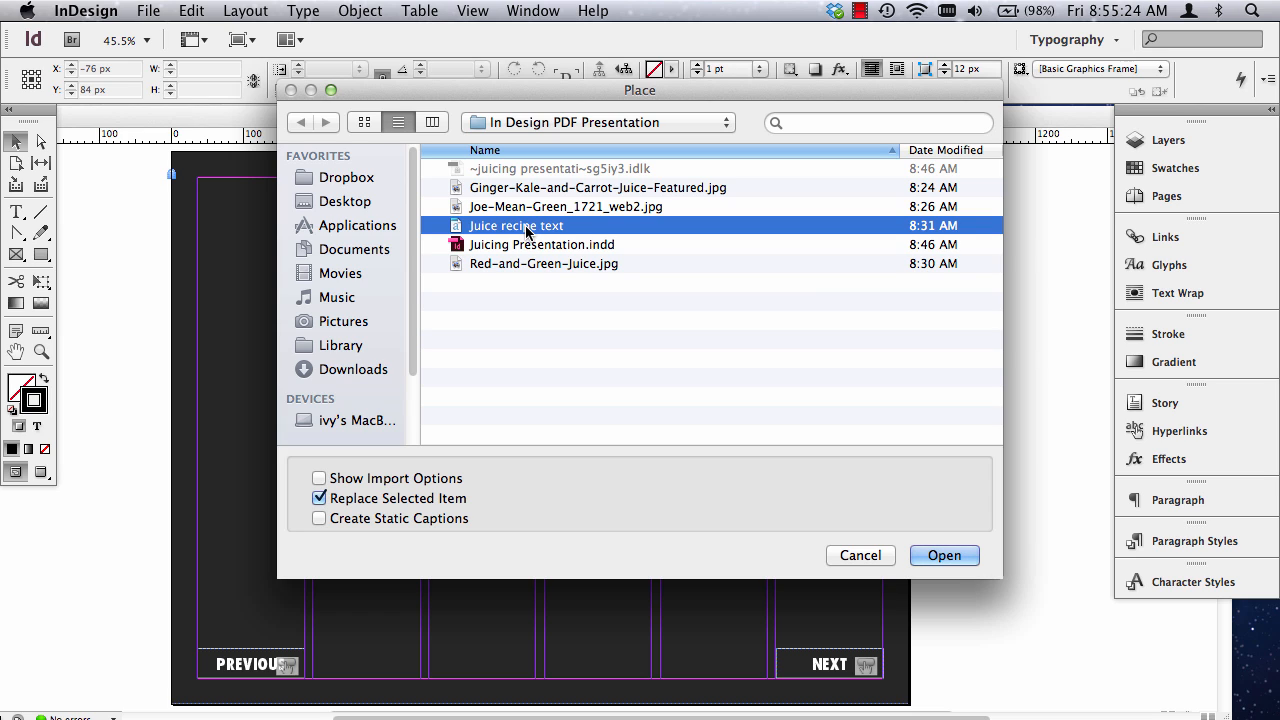
{"action": "left_click", "coordinate": [952, 558]}
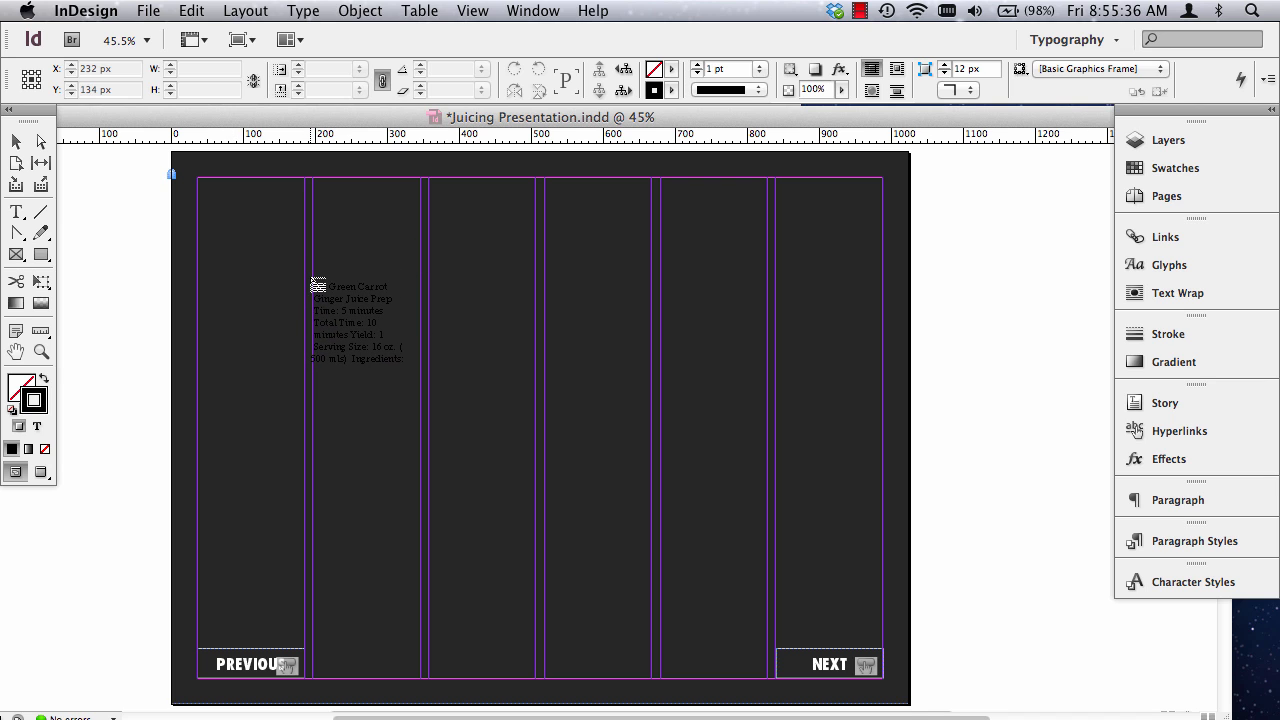
{"action": "left_click_drag", "start_coordinate": [313, 277], "coordinate": [651, 505]}
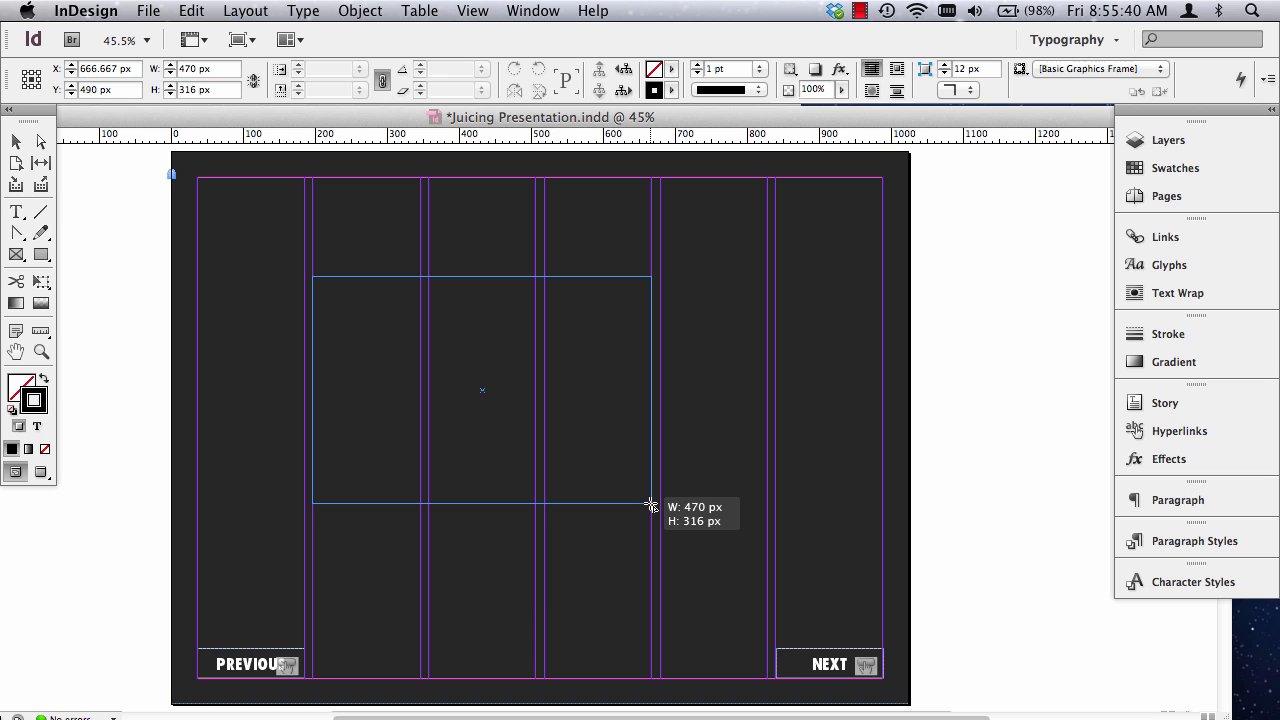
{"action": "left_click_drag", "start_coordinate": [651, 505], "coordinate": [651, 505]}
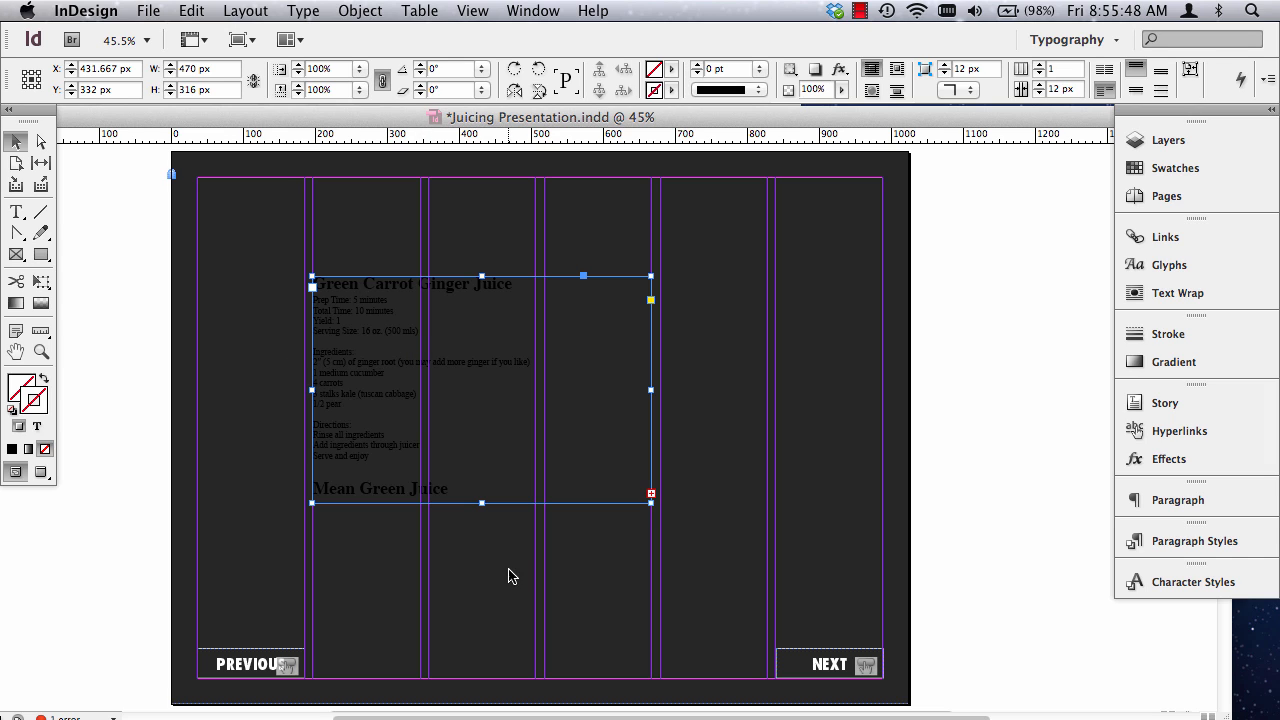
{"action": "mouse_move", "coordinate": [482, 503]}
{"action": "left_mouse_down"}
{"action": "mouse_move", "coordinate": [484, 636]}
{"action": "mouse_move", "coordinate": [485, 492]}
{"action": "left_mouse_up"}
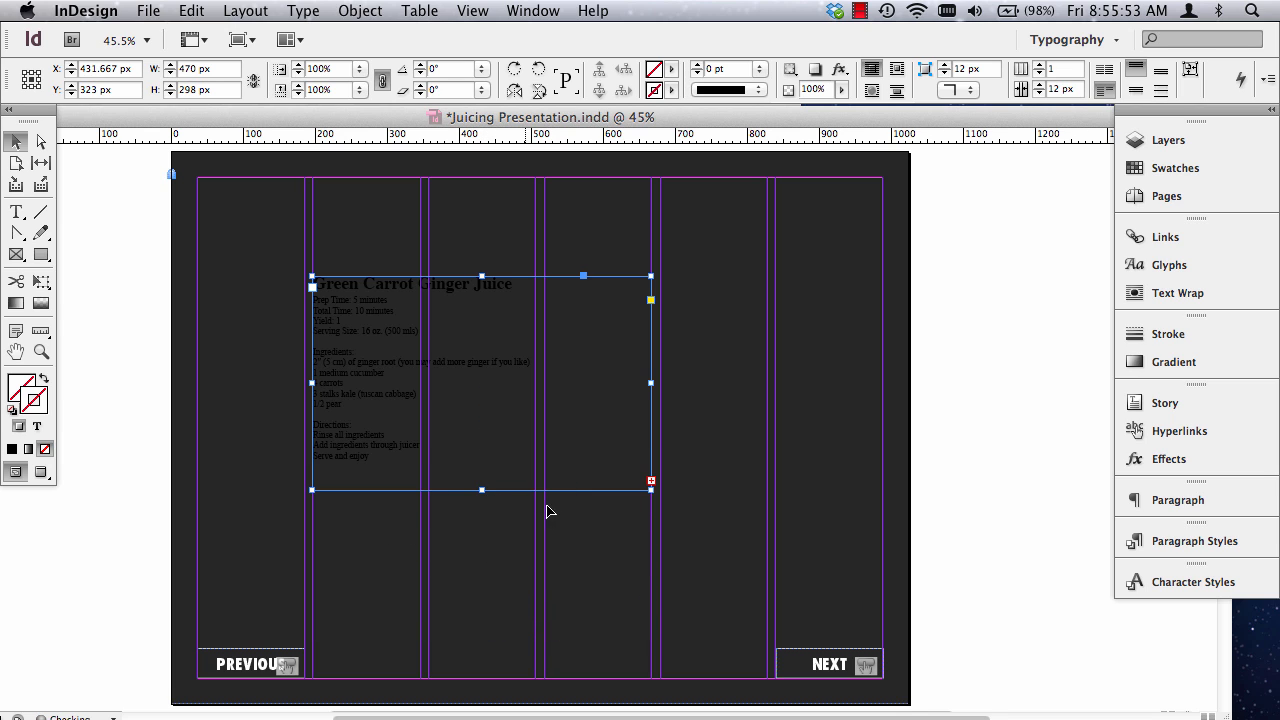
Select all the text in the placed recipe frame and color it with the [Paper] swatch.
{"action": "double_click", "coordinate": [444, 362]}
{"action": "triple_click", "coordinate": [444, 362]}
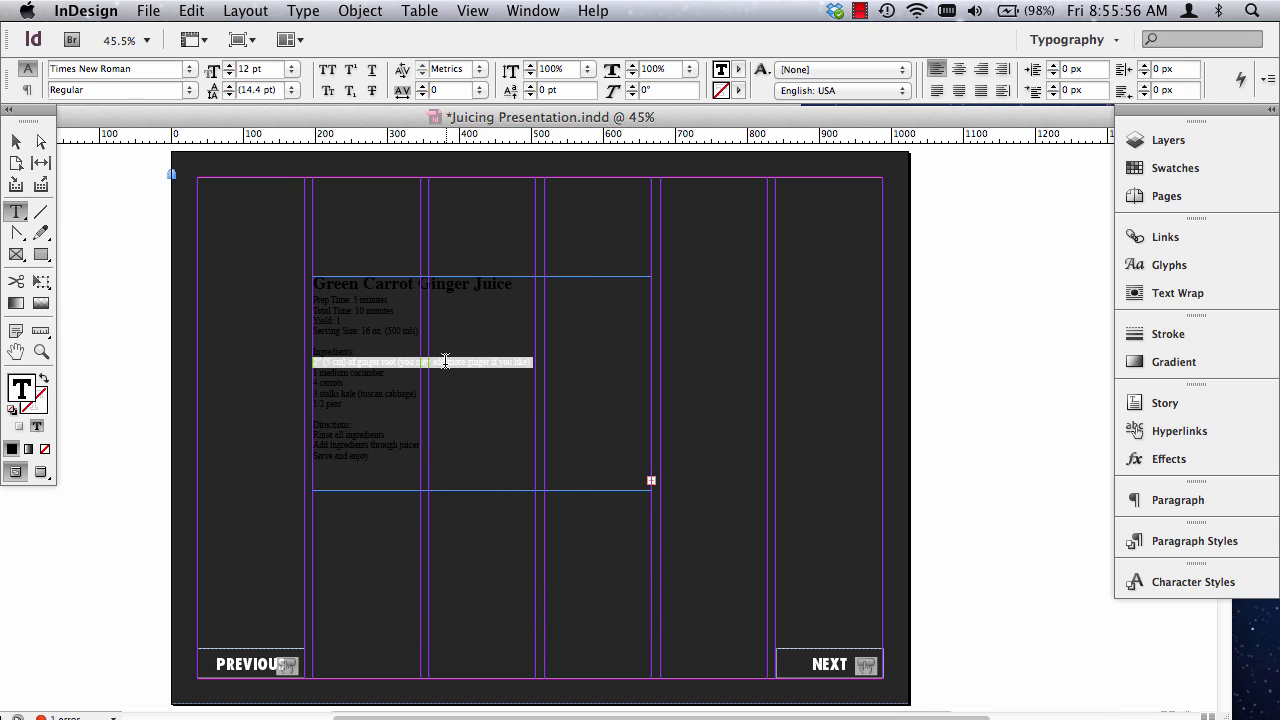
{"action": "triple_click", "coordinate": [449, 366]}
{"action": "triple_click", "coordinate": [453, 361]}
{"action": "key", "text": "super"}
{"action": "key", "text": "super"}
{"action": "key", "text": "super+a"}
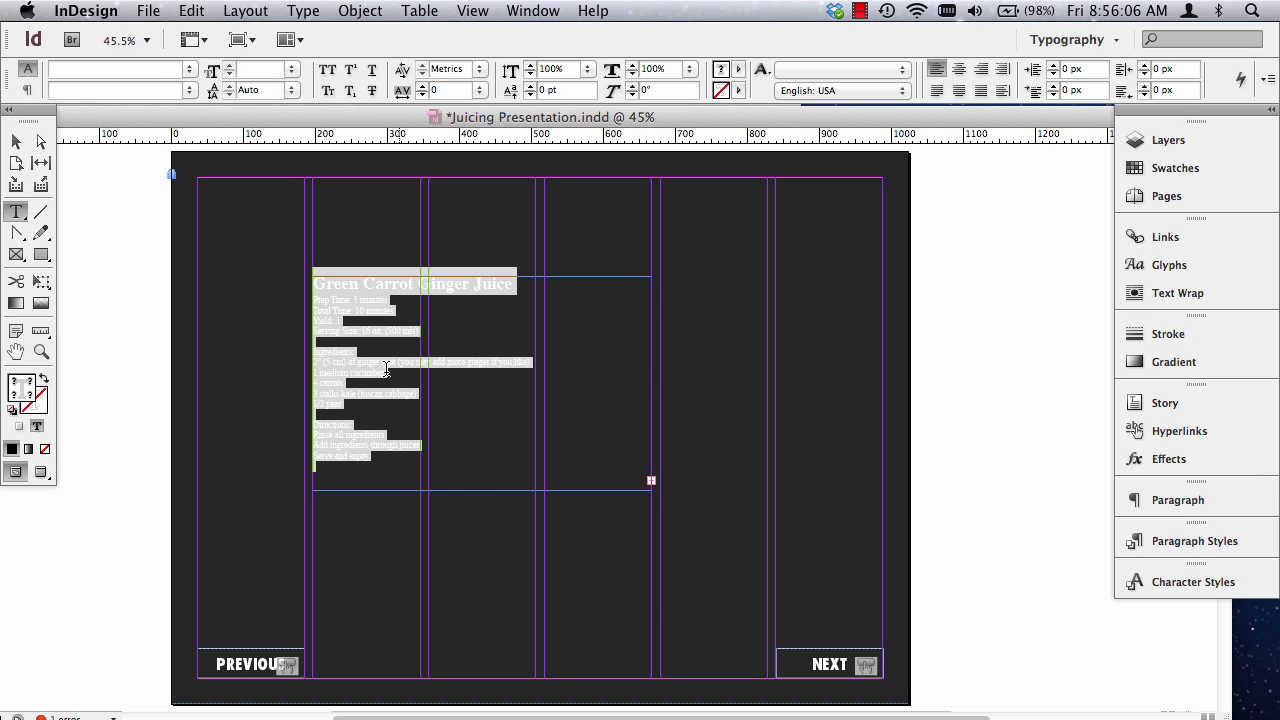
{"action": "left_click", "coordinate": [1180, 168]}
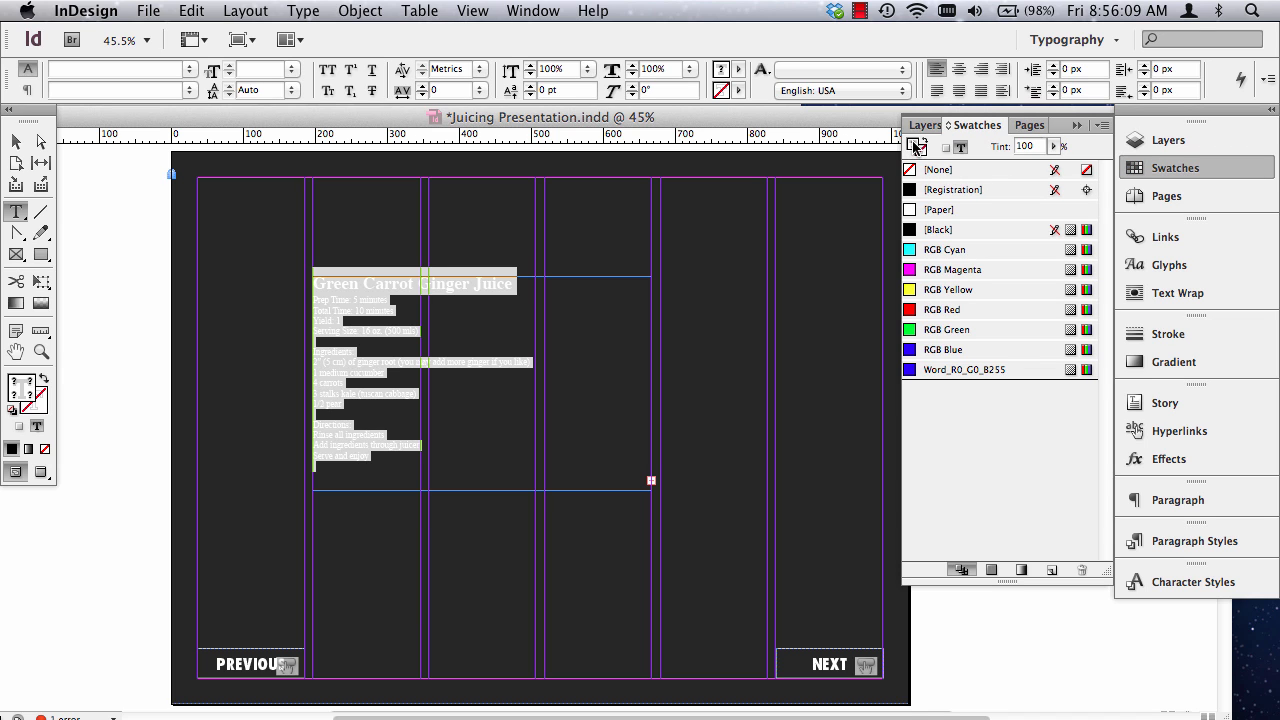
{"action": "left_click", "coordinate": [942, 212]}
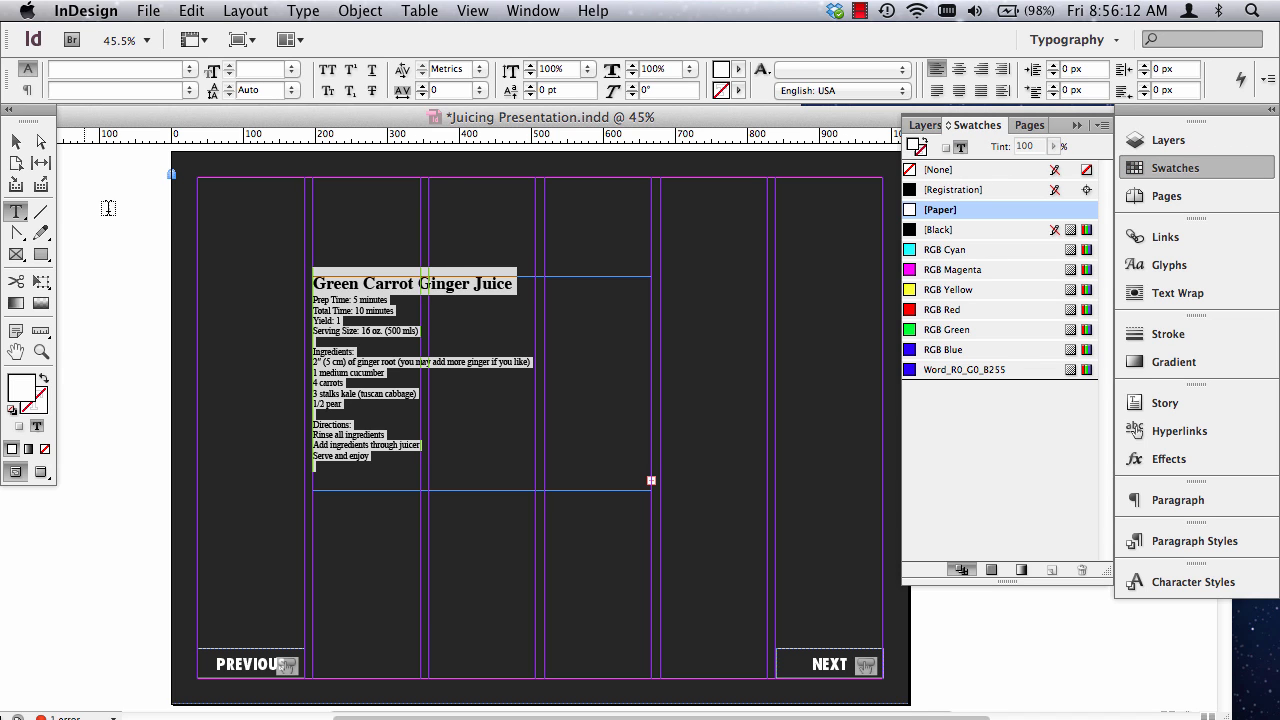
{"action": "left_click", "coordinate": [16, 141]}
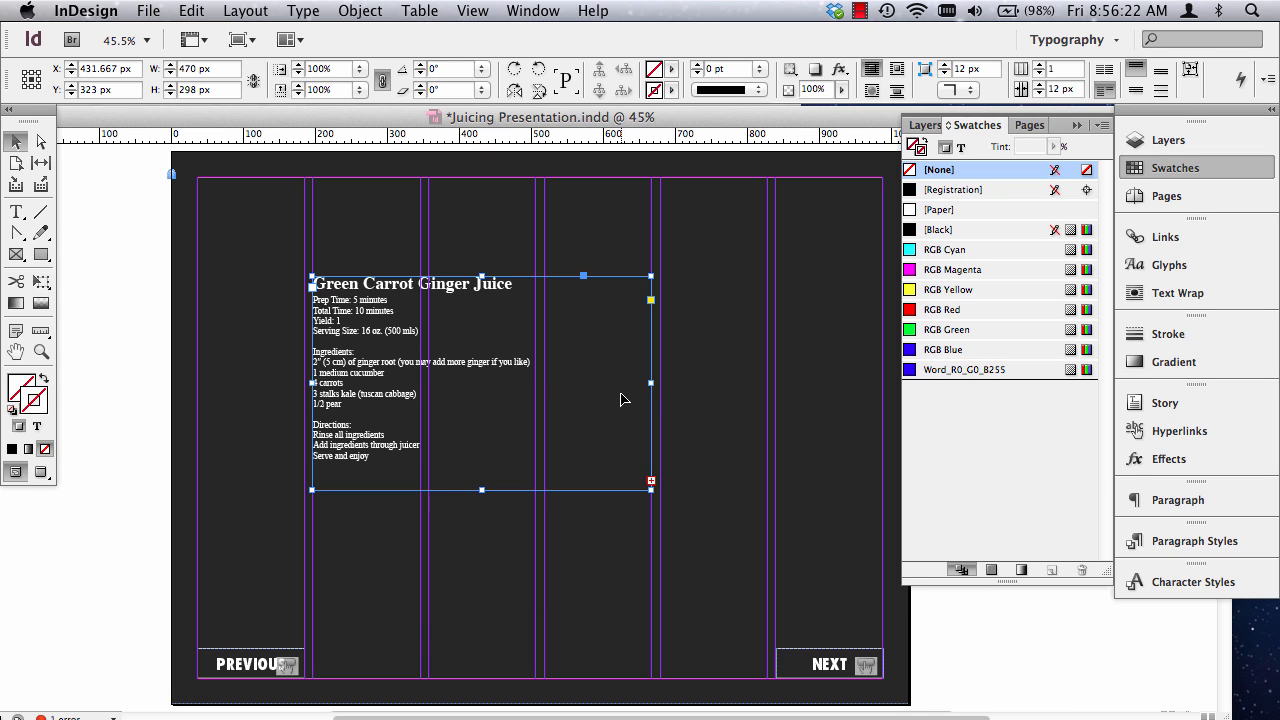
Shorten the Green Carrot Ginger Juice text frame on page 2 to a height of 294 px.
{"action": "scroll", "coordinate": [624, 438], "scroll_direction": "down", "scroll_amount": 4}
{"action": "scroll", "coordinate": [626, 436], "scroll_direction": "up", "scroll_amount": 3}
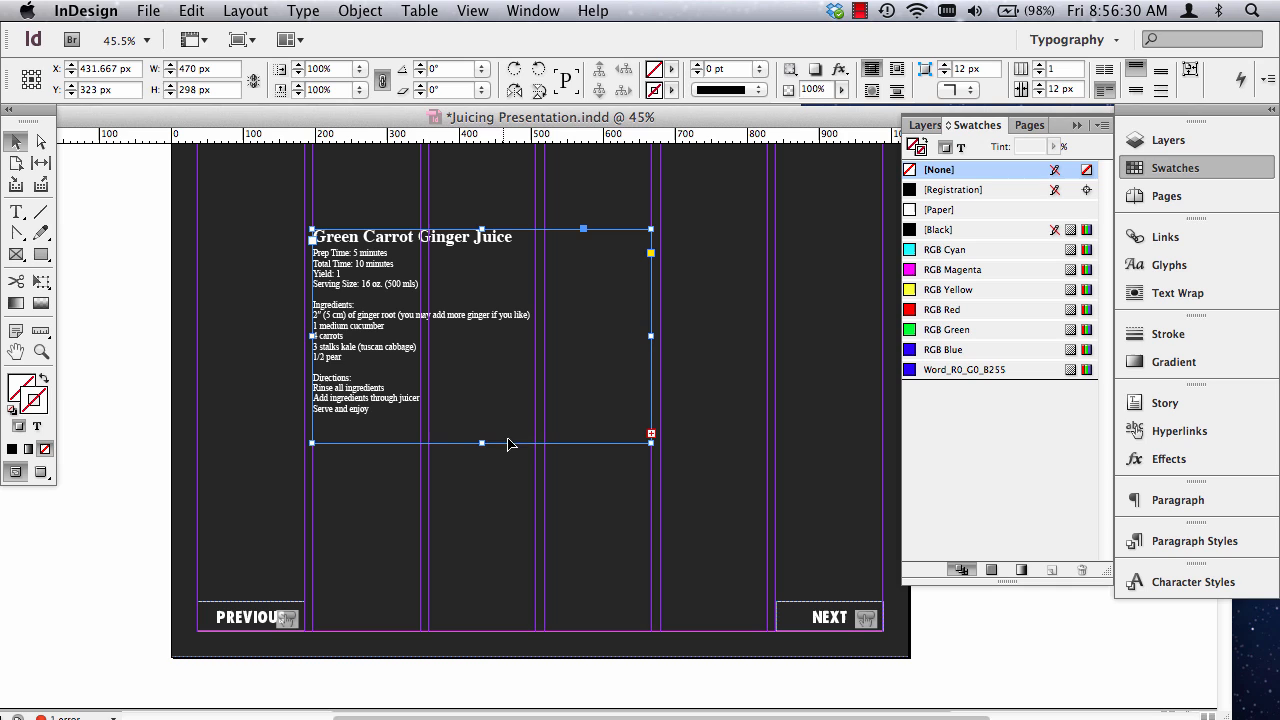
{"action": "mouse_move", "coordinate": [484, 443]}
{"action": "left_mouse_down"}
{"action": "mouse_move", "coordinate": [481, 600]}
{"action": "mouse_move", "coordinate": [483, 472]}
{"action": "mouse_move", "coordinate": [504, 442]}
{"action": "left_mouse_up"}
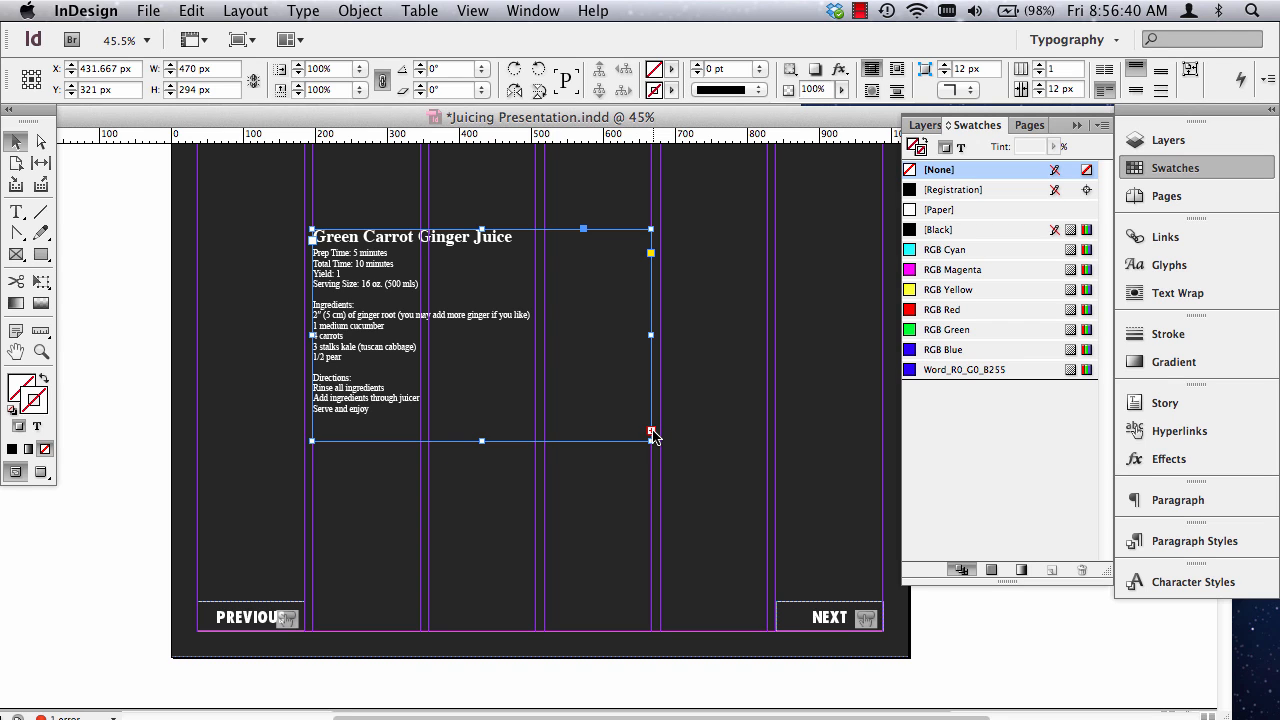
Flow the overset Mean Green Juice text from page 2 into a linked frame 470 by 480 px on page 3.
{"action": "left_click", "coordinate": [651, 433]}
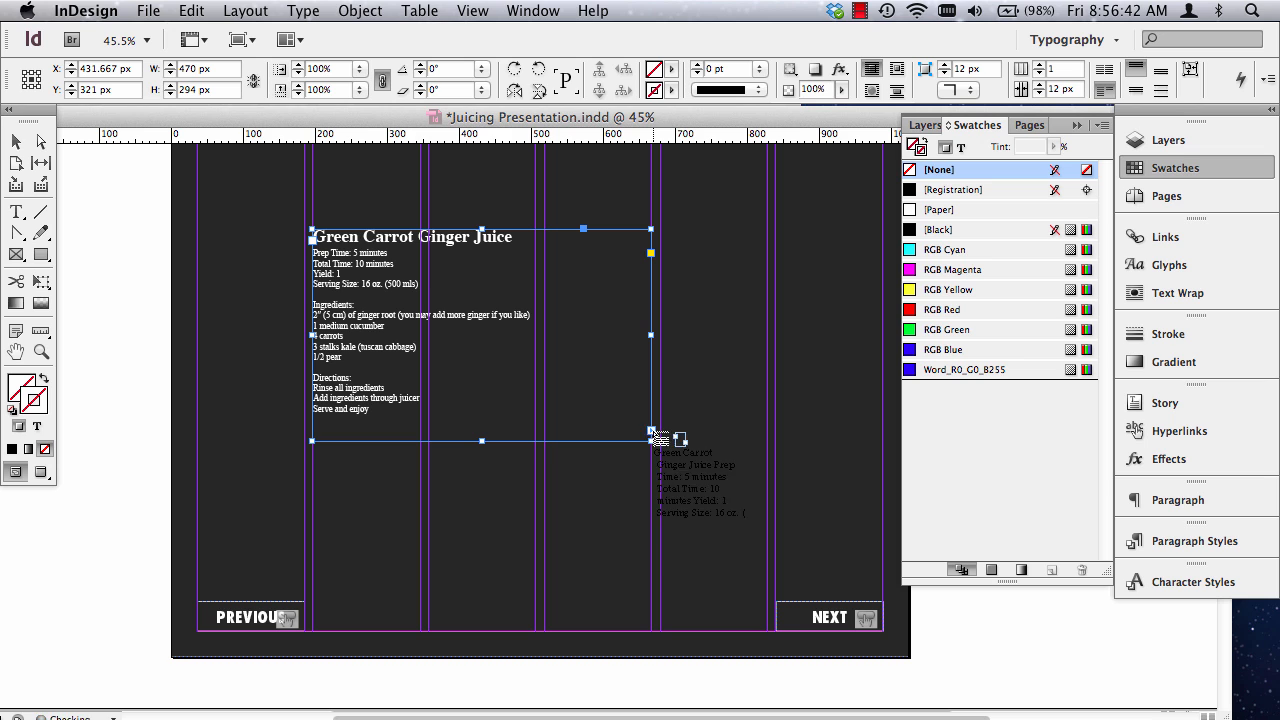
{"action": "scroll", "coordinate": [614, 509], "scroll_direction": "down", "scroll_amount": 4}
{"action": "scroll", "coordinate": [387, 312], "scroll_direction": "down", "scroll_amount": 10}
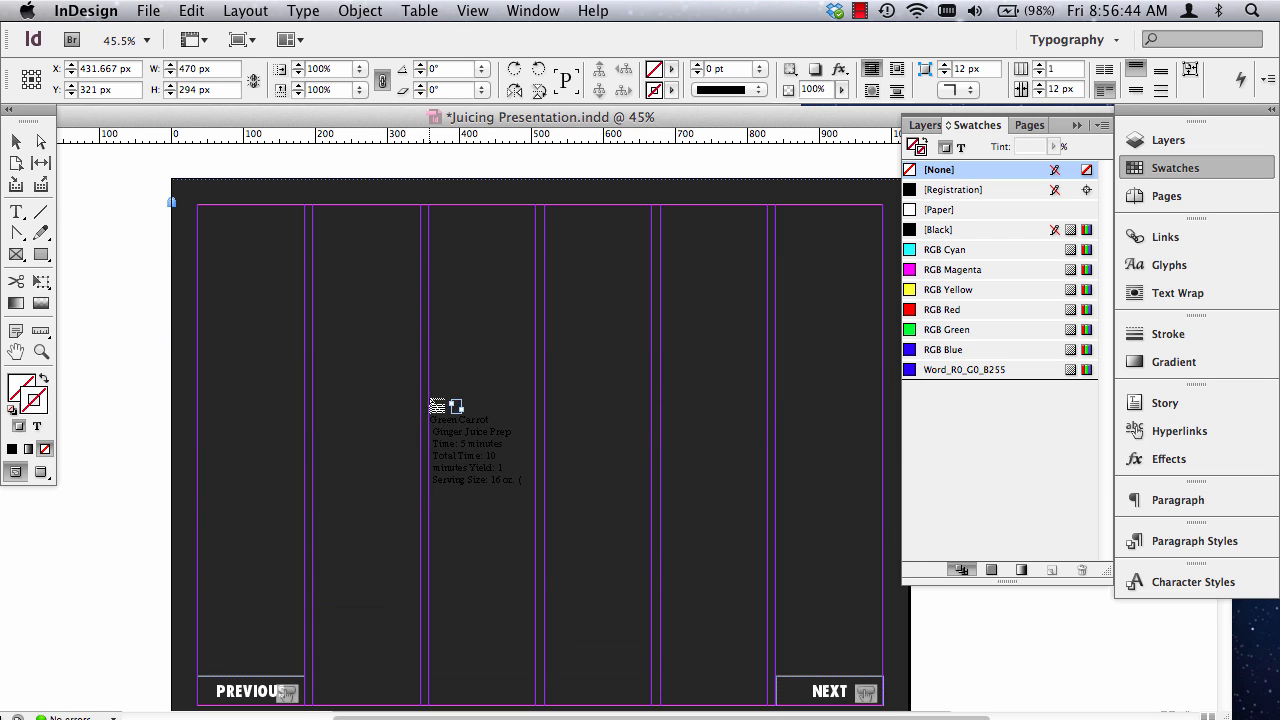
{"action": "left_click_drag", "start_coordinate": [313, 309], "coordinate": [652, 656]}
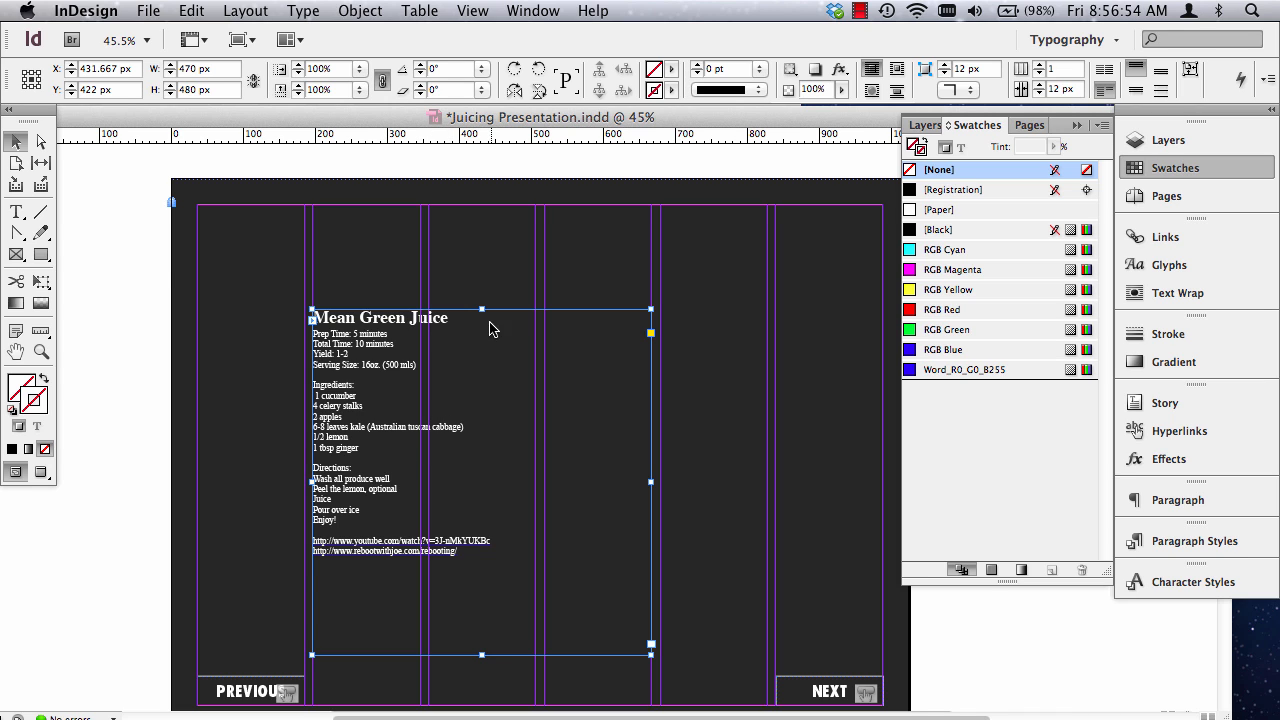
{"action": "scroll", "coordinate": [508, 437], "scroll_direction": "up", "scroll_amount": 3}
{"action": "scroll", "coordinate": [504, 438], "scroll_direction": "down", "scroll_amount": 5}
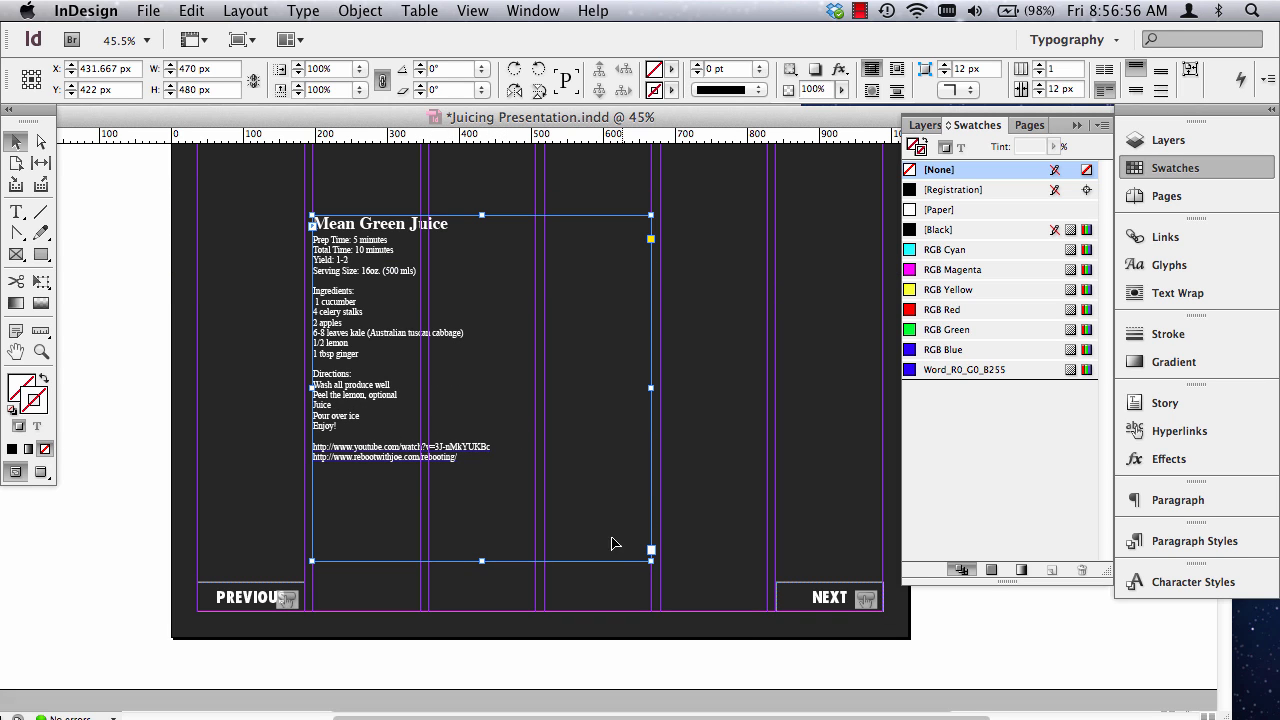
Shorten the Mean Green Juice text frame on page 3 to a height of 442 px.
{"action": "left_click_drag", "start_coordinate": [648, 562], "coordinate": [649, 534]}
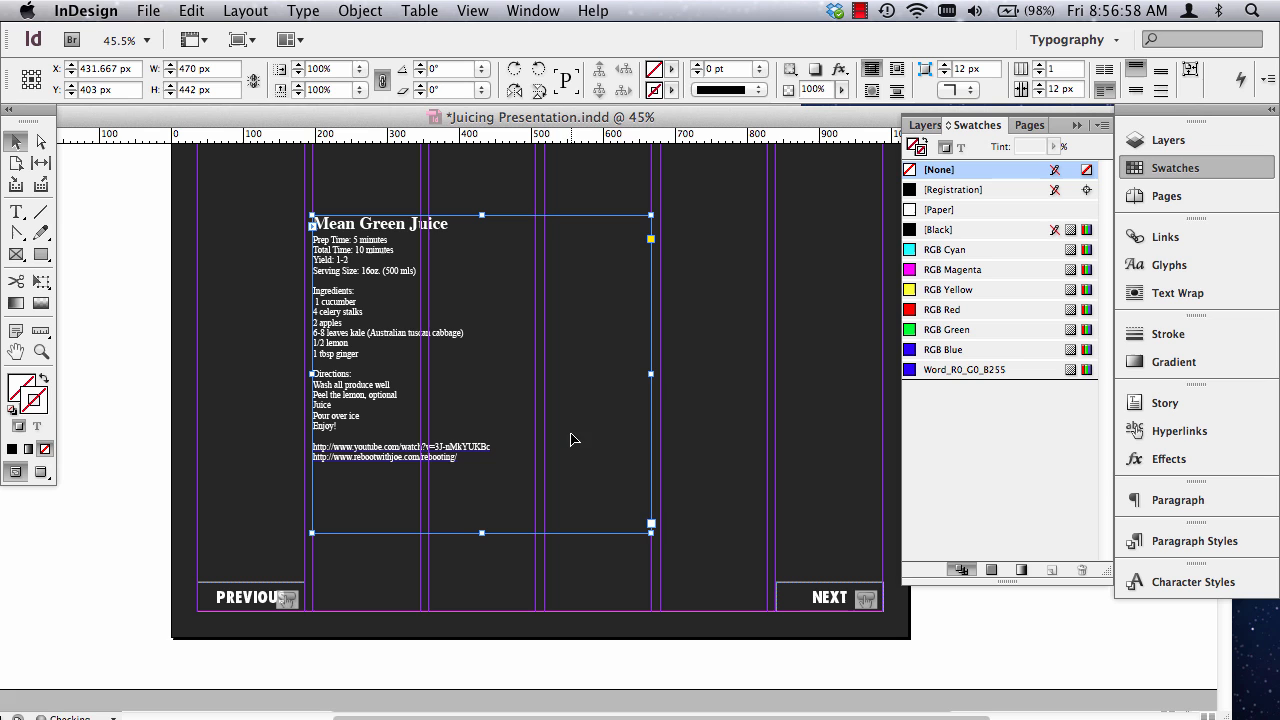
Cut the Green Carrot Ginger Juice heading out of the recipe text frame on page 2.
{"action": "scroll", "coordinate": [563, 436], "scroll_direction": "up", "scroll_amount": 3}
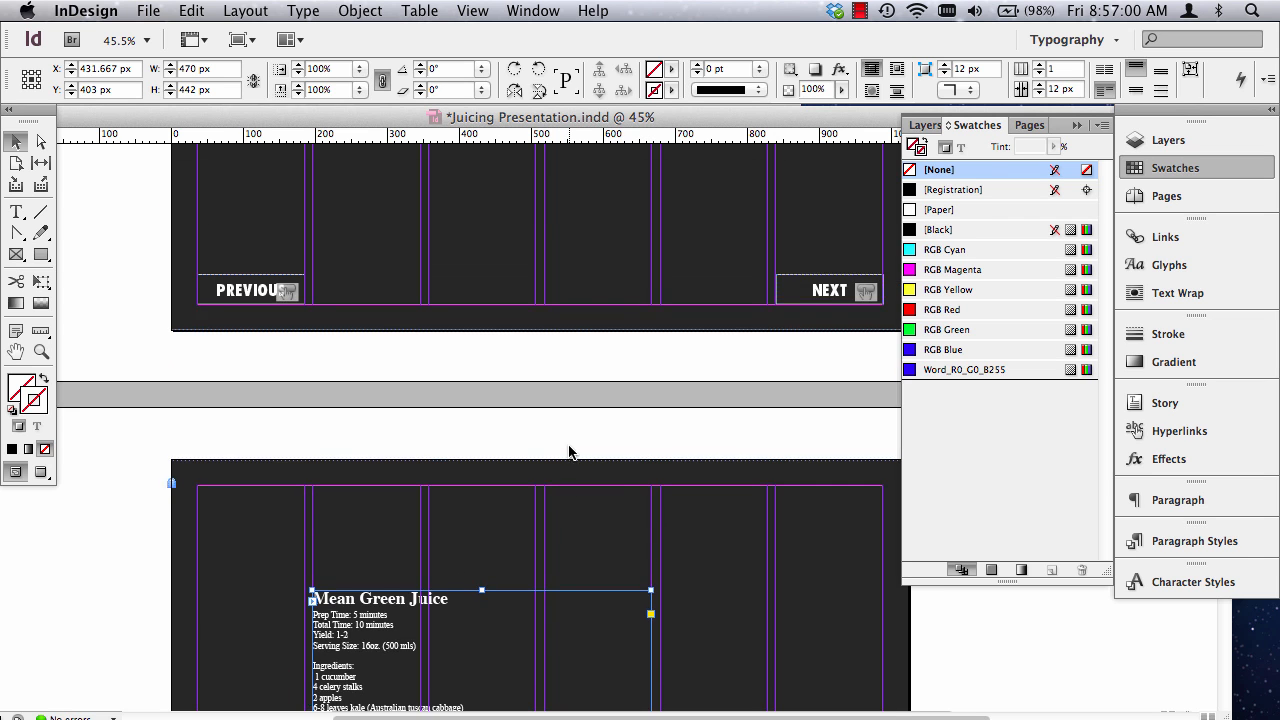
{"action": "scroll", "coordinate": [565, 440], "scroll_direction": "down", "scroll_amount": 9}
{"action": "scroll", "coordinate": [572, 445], "scroll_direction": "down", "scroll_amount": 15}
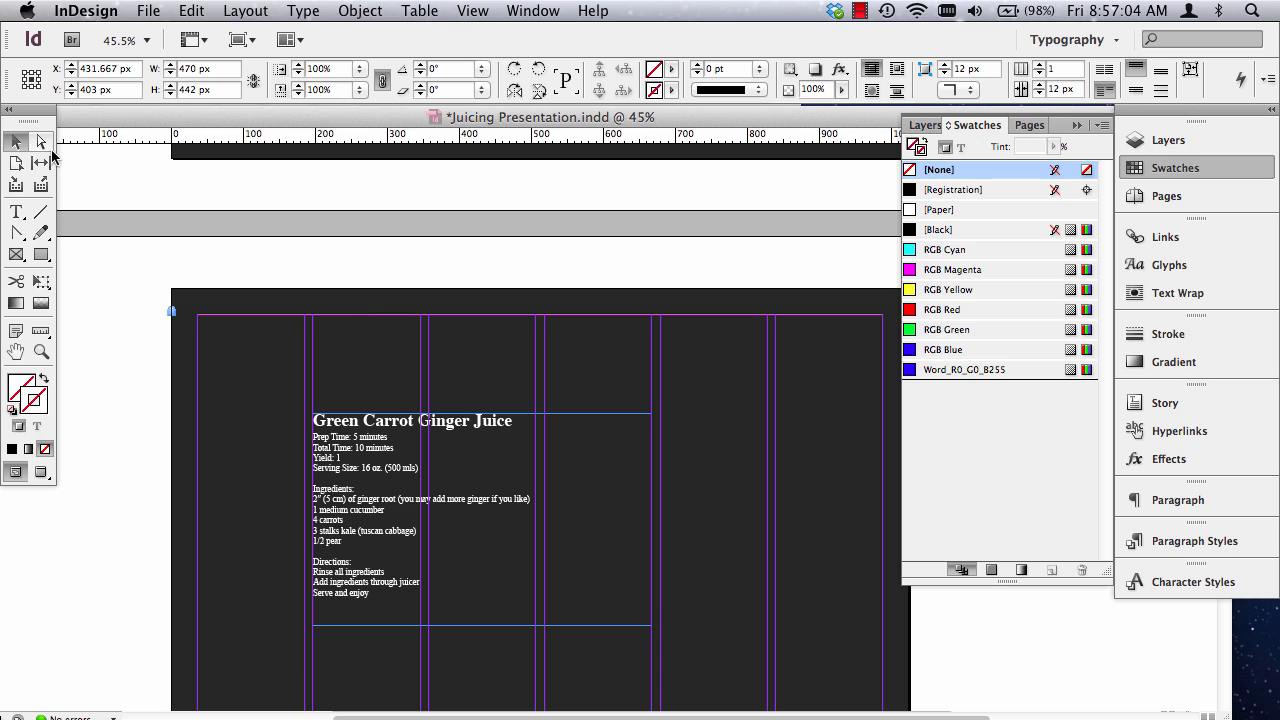
{"action": "left_click", "coordinate": [465, 480]}
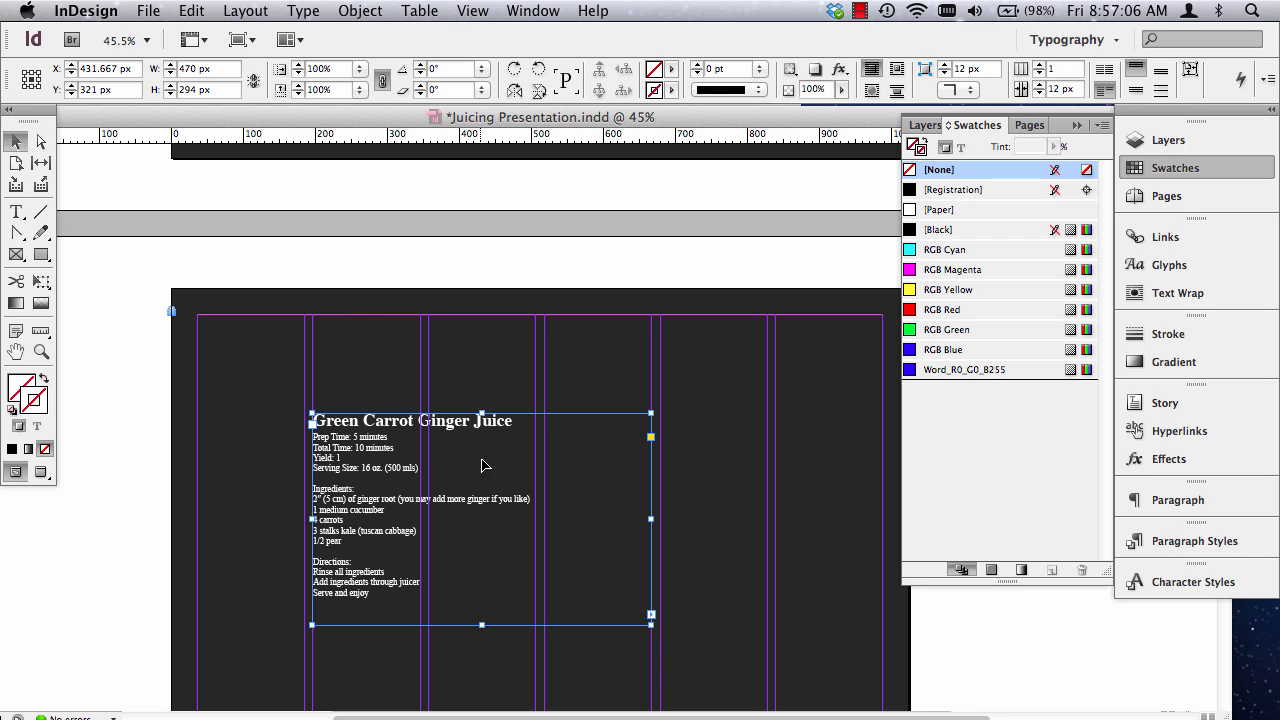
{"action": "triple_click", "coordinate": [426, 425]}
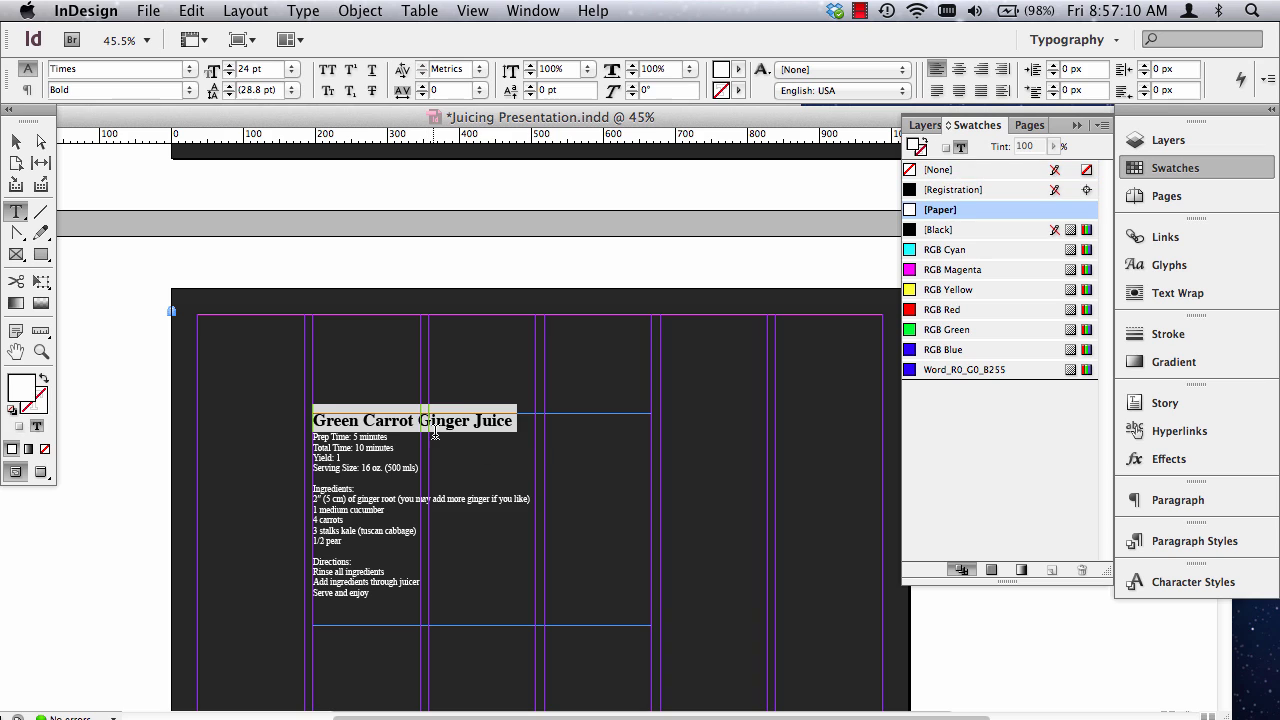
{"action": "left_click", "coordinate": [505, 420]}
{"action": "triple_click", "coordinate": [504, 420]}
{"action": "left_click", "coordinate": [192, 11]}
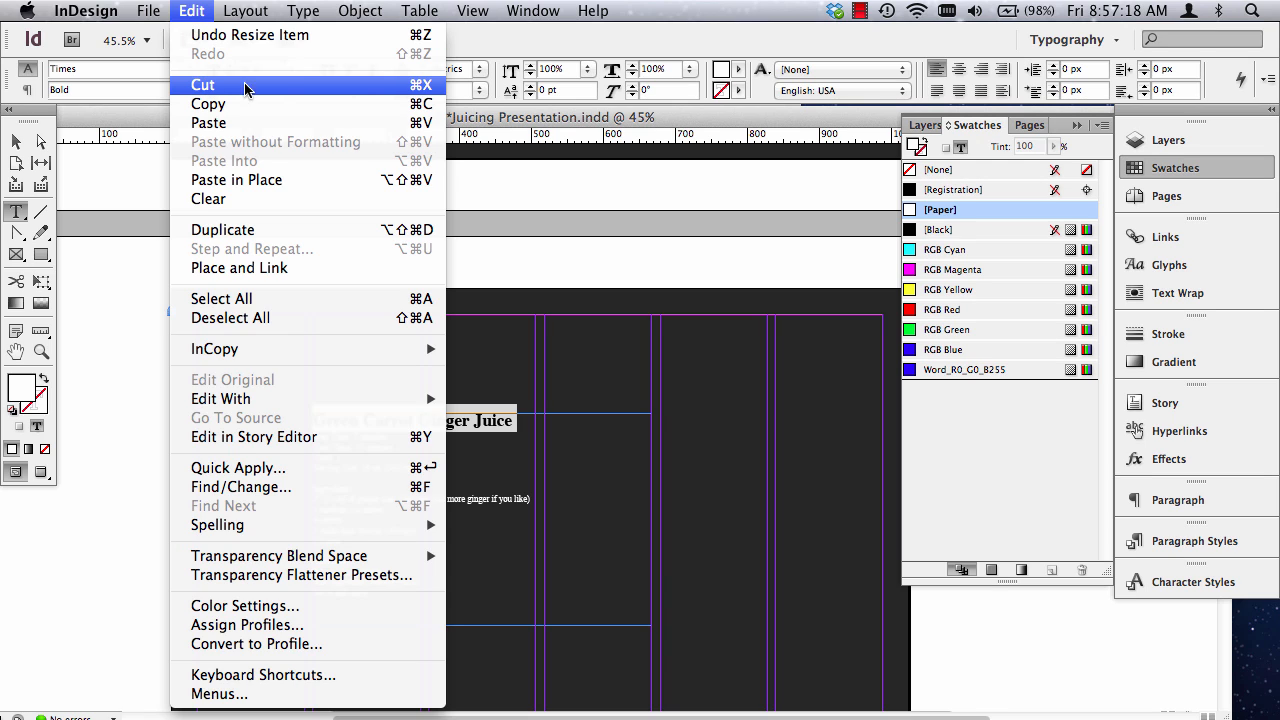
{"action": "left_click", "coordinate": [420, 88]}
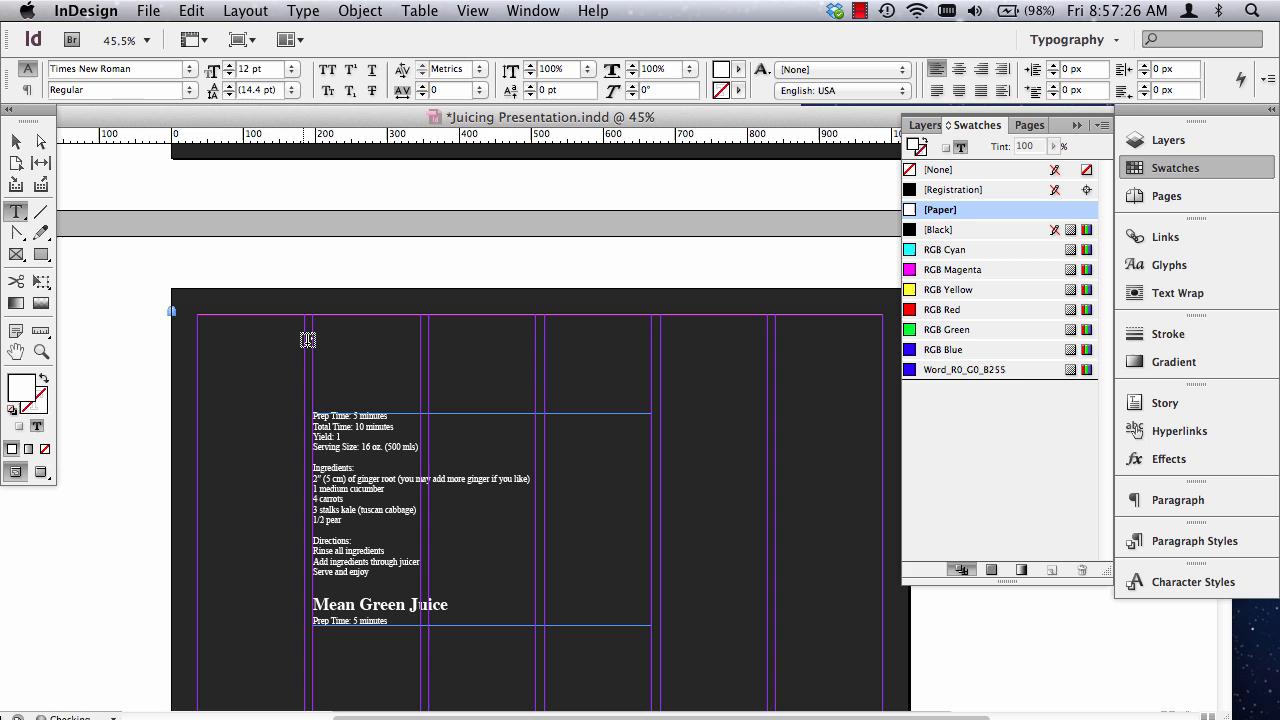
Paste the cut heading into a new text frame above the page 2 recipe and reduce the frame to about 345 by 78 px.
{"action": "left_click_drag", "start_coordinate": [312, 341], "coordinate": [763, 406]}
{"action": "left_click", "coordinate": [193, 10]}
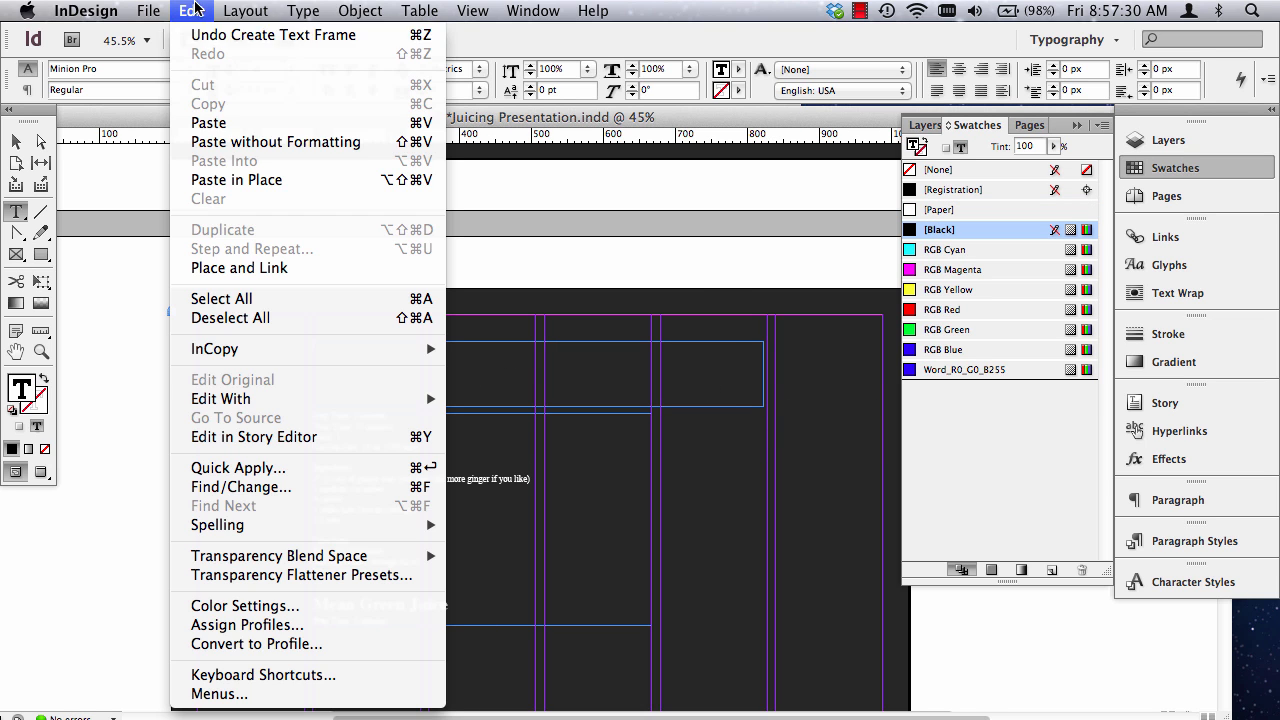
{"action": "left_click", "coordinate": [221, 123]}
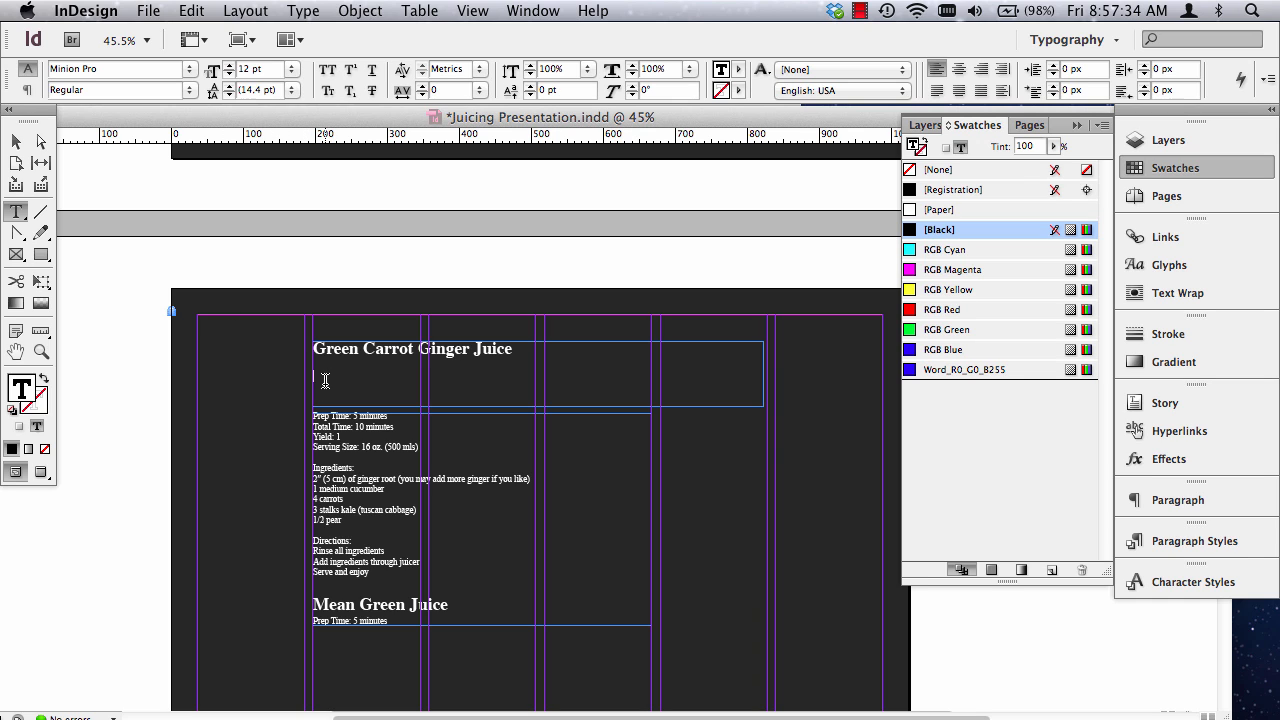
{"action": "left_click", "coordinate": [938, 209]}
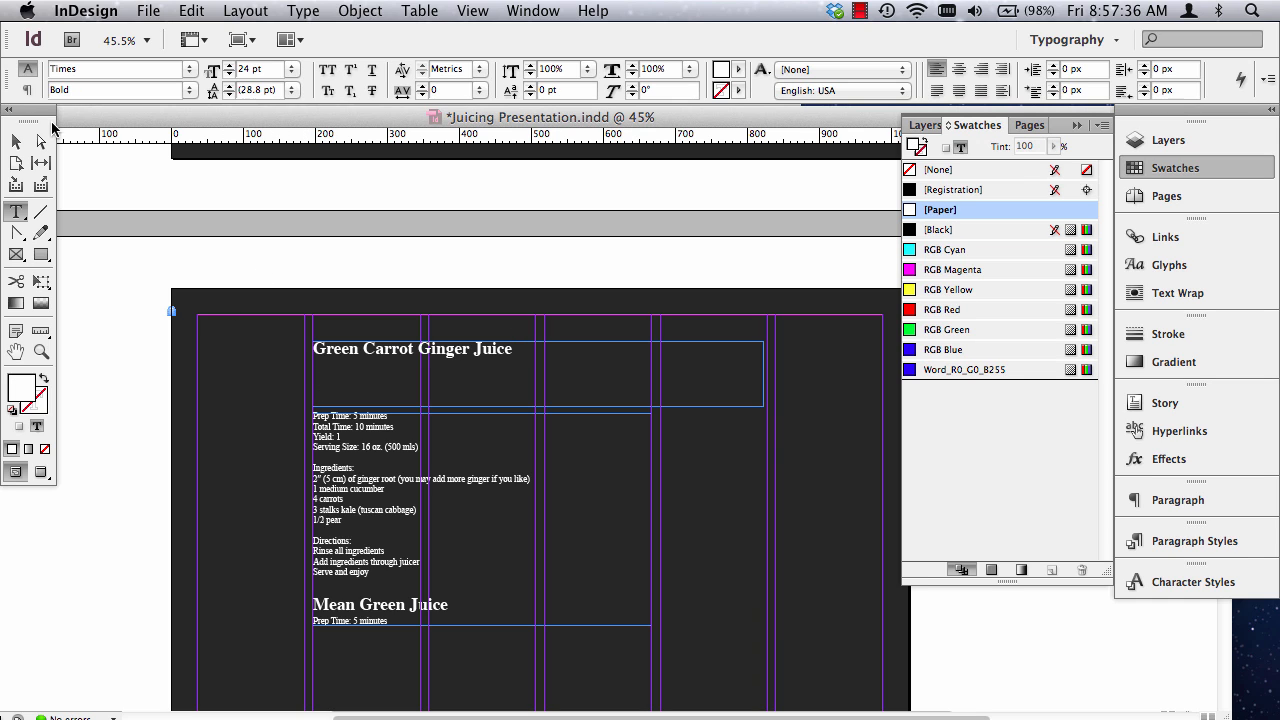
{"action": "left_click", "coordinate": [14, 142]}
{"action": "left_click_drag", "start_coordinate": [763, 405], "coordinate": [560, 397]}
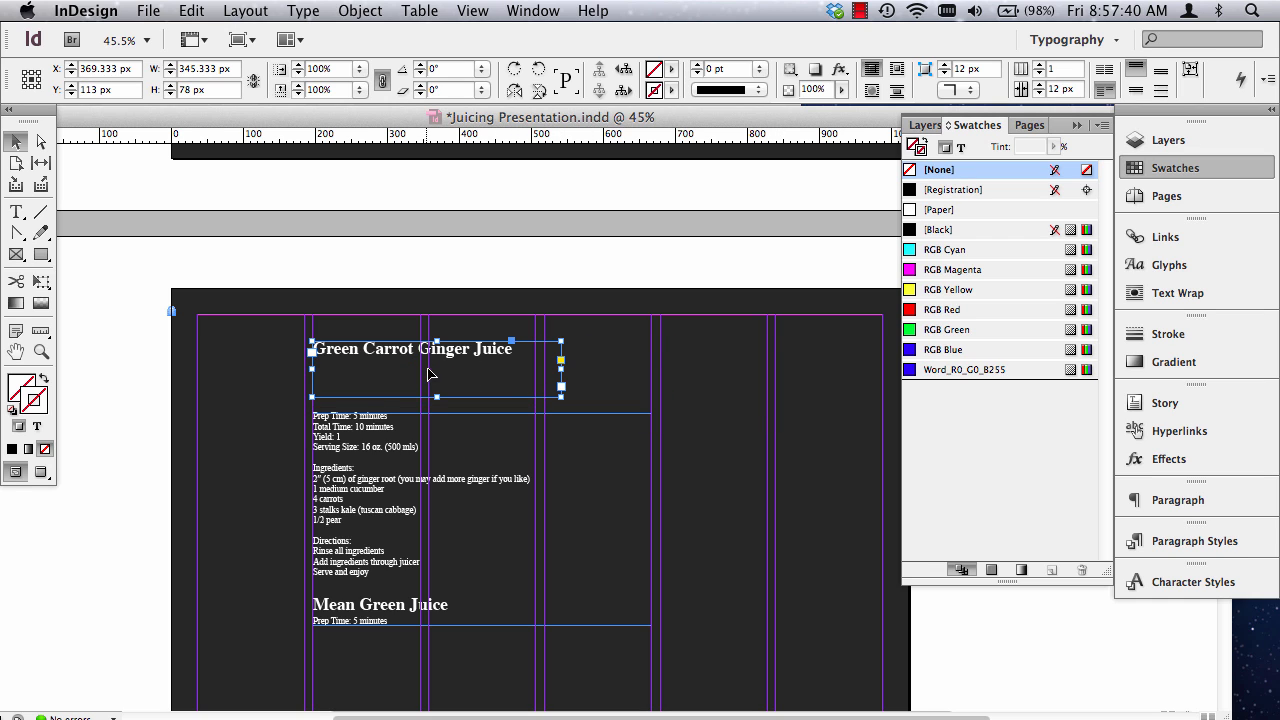
Set the Green Carrot Ginger Juice heading in Futura Std Extra Bold Condensed.
{"action": "triple_click", "coordinate": [409, 351]}
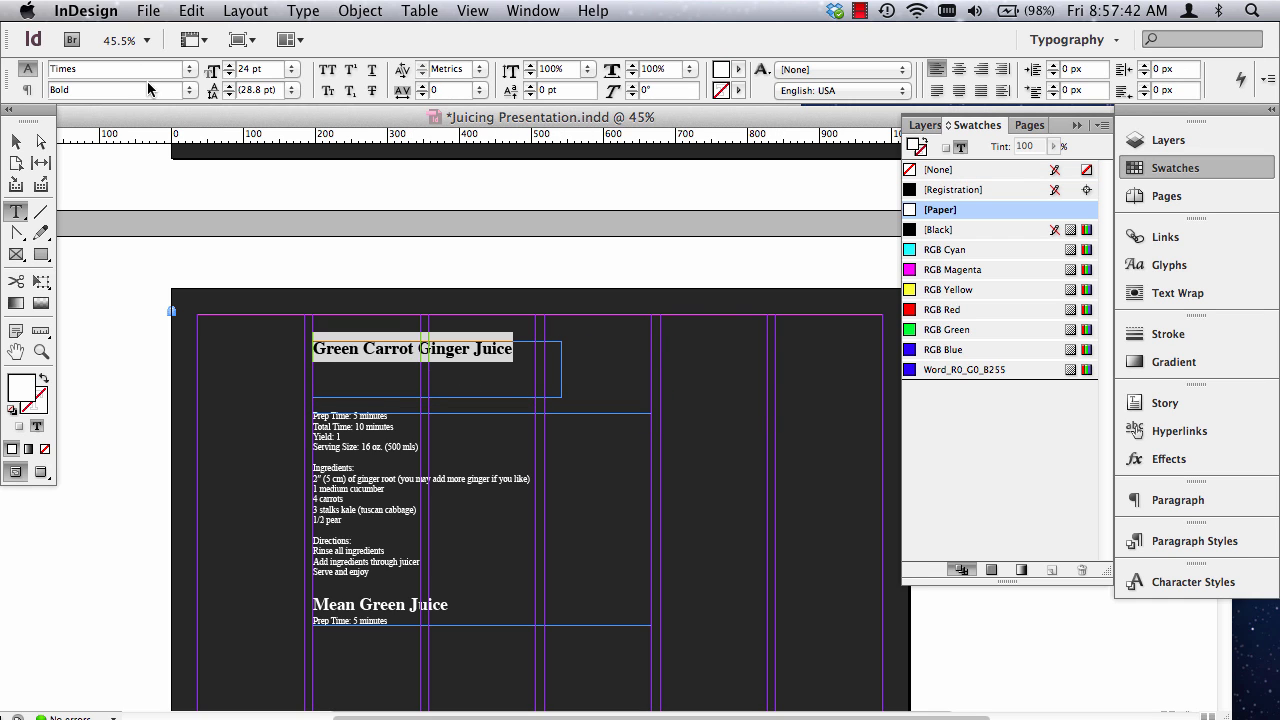
{"action": "left_click_drag", "start_coordinate": [155, 72], "coordinate": [43, 60]}
{"action": "type", "text": "Futura Std"}
{"action": "key", "text": "Return"}
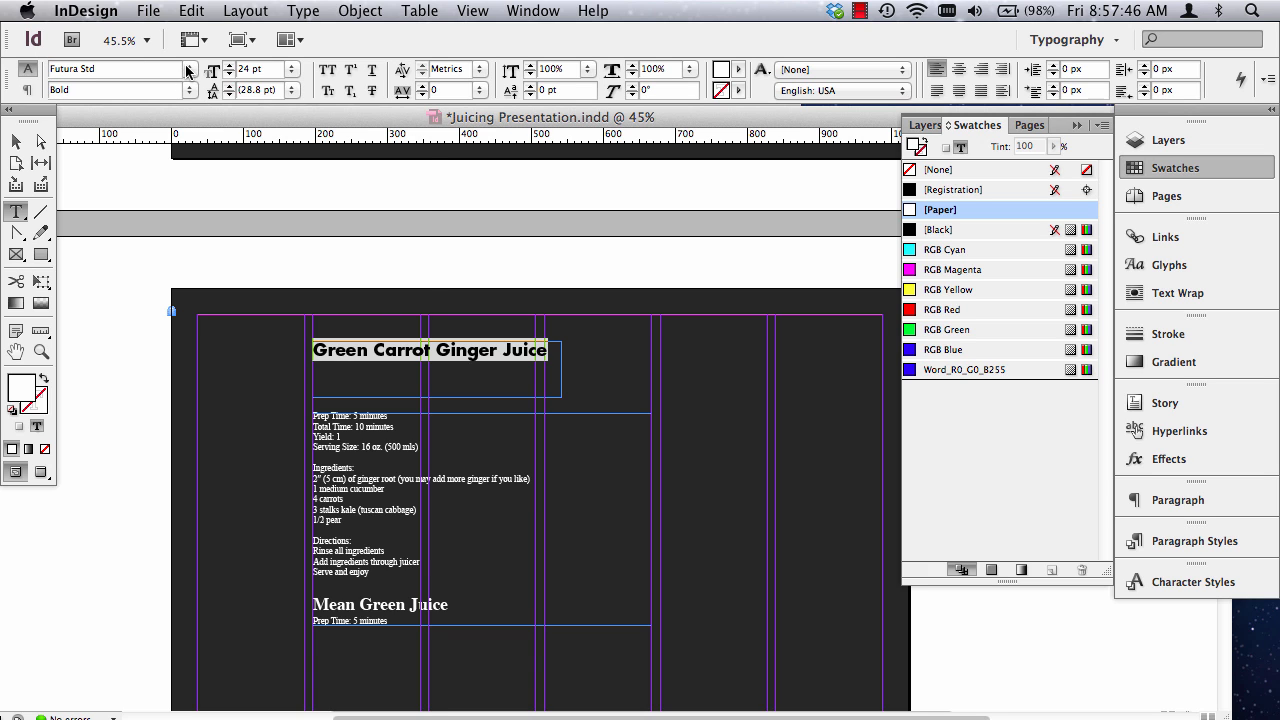
{"action": "left_click", "coordinate": [188, 72]}
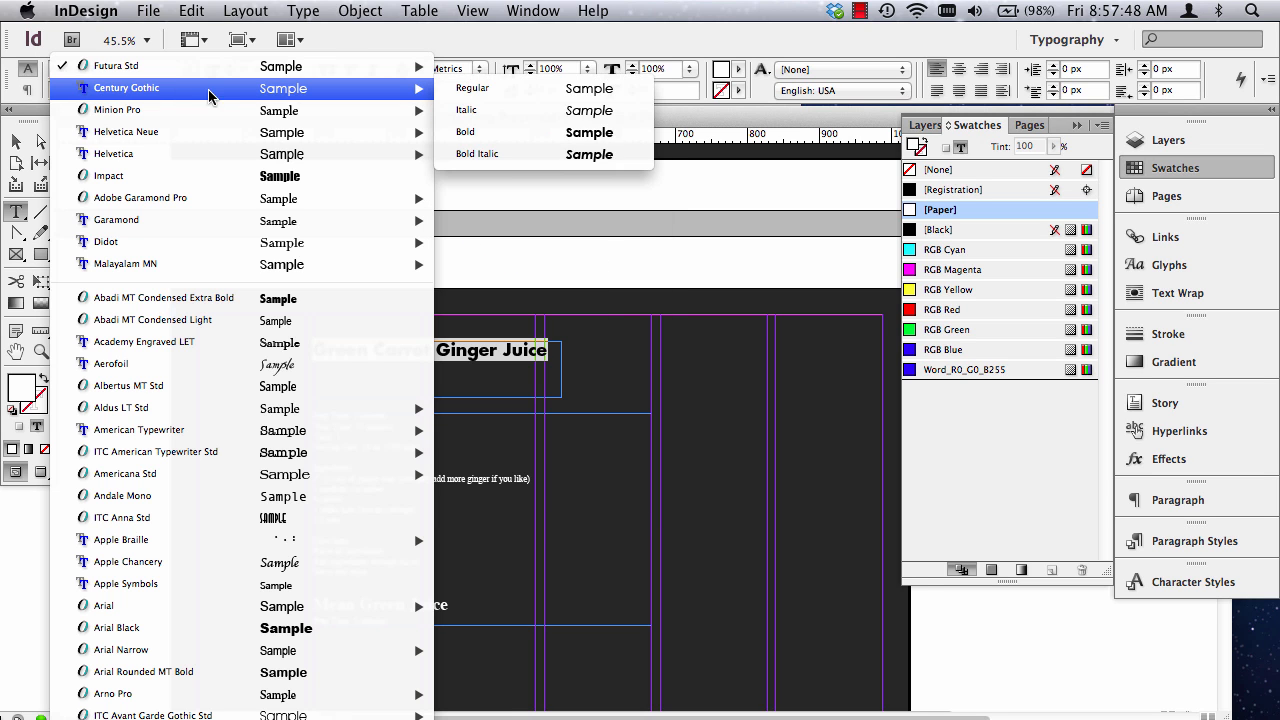
{"action": "mouse_move", "coordinate": [280, 112]}
{"action": "mouse_move", "coordinate": [262, 68]}
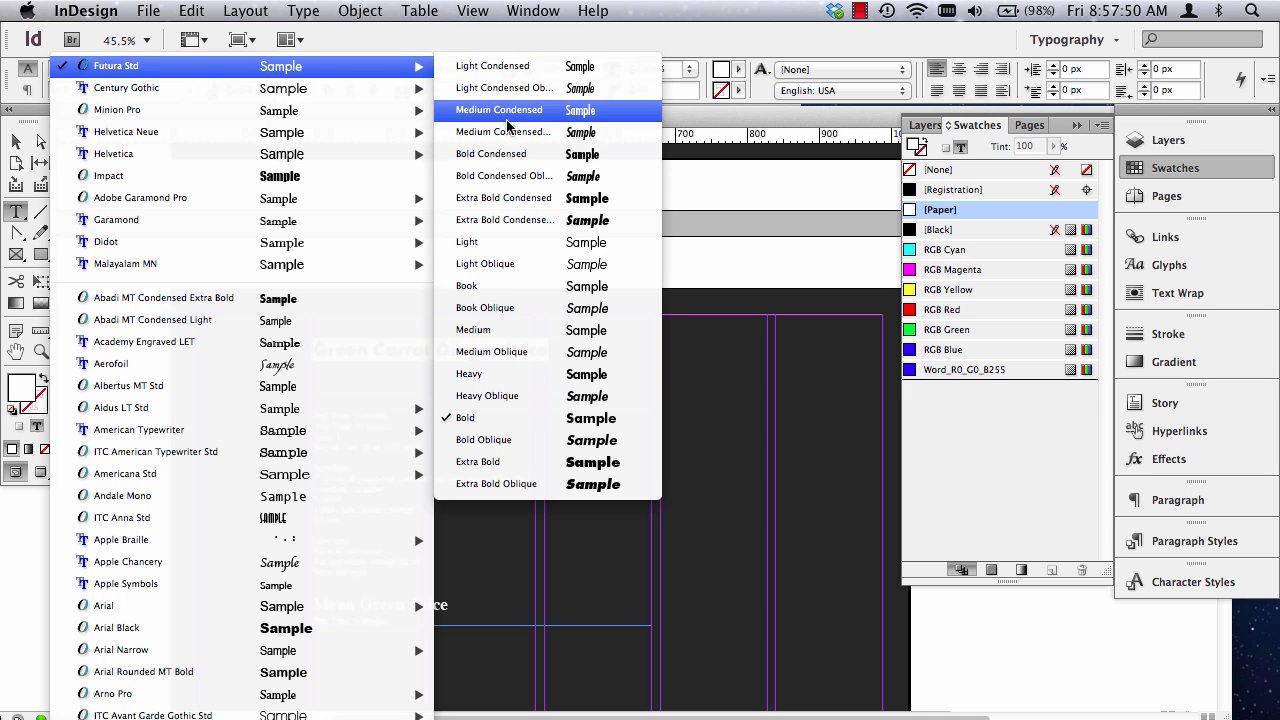
{"action": "left_click", "coordinate": [524, 201]}
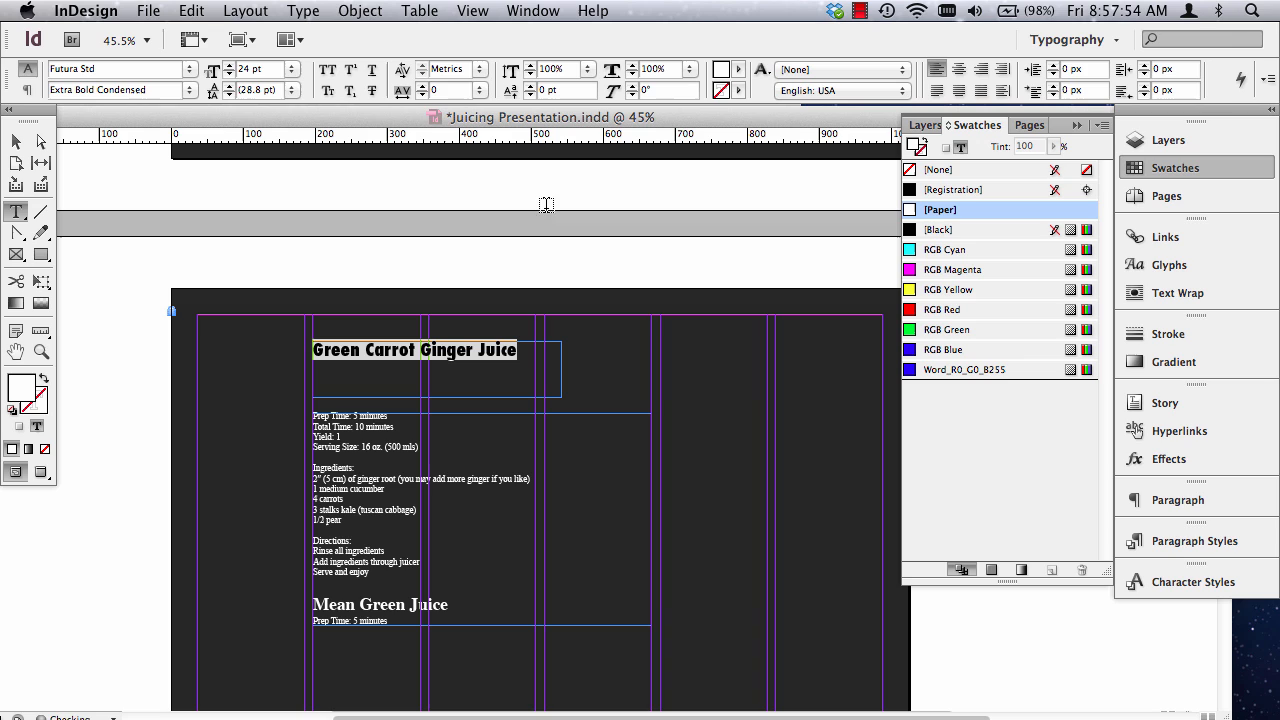
Scale the heading frame together with its text to about 736 by 166 px and move it 34 px down the page.
{"action": "left_click", "coordinate": [16, 141]}
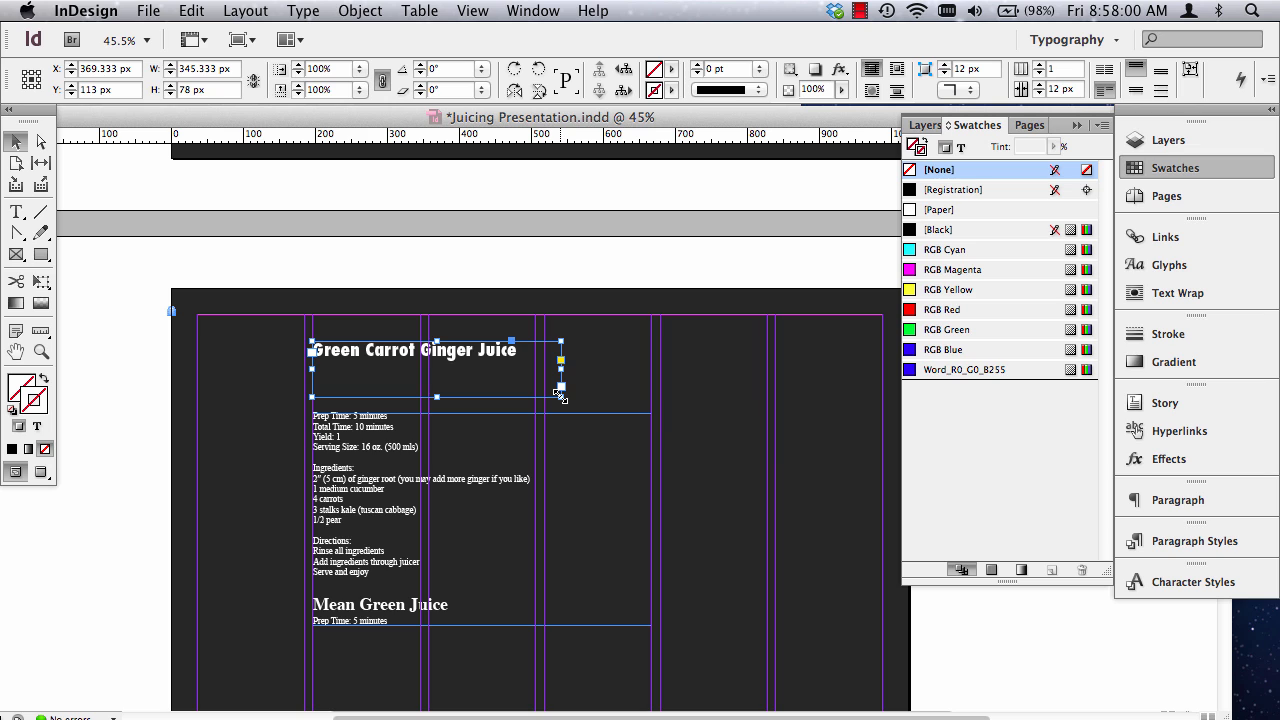
{"action": "left_click_drag", "start_coordinate": [561, 396], "coordinate": [841, 460]}
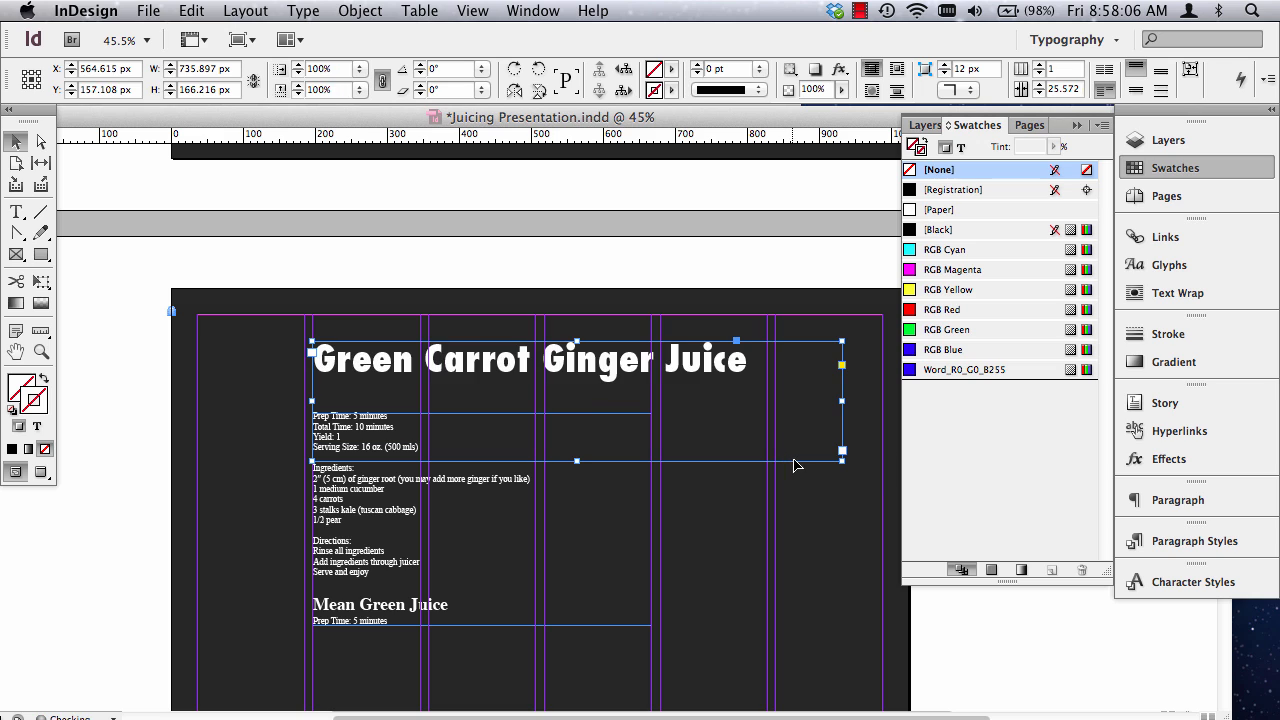
{"action": "scroll", "coordinate": [560, 470], "scroll_direction": "down", "scroll_amount": 3}
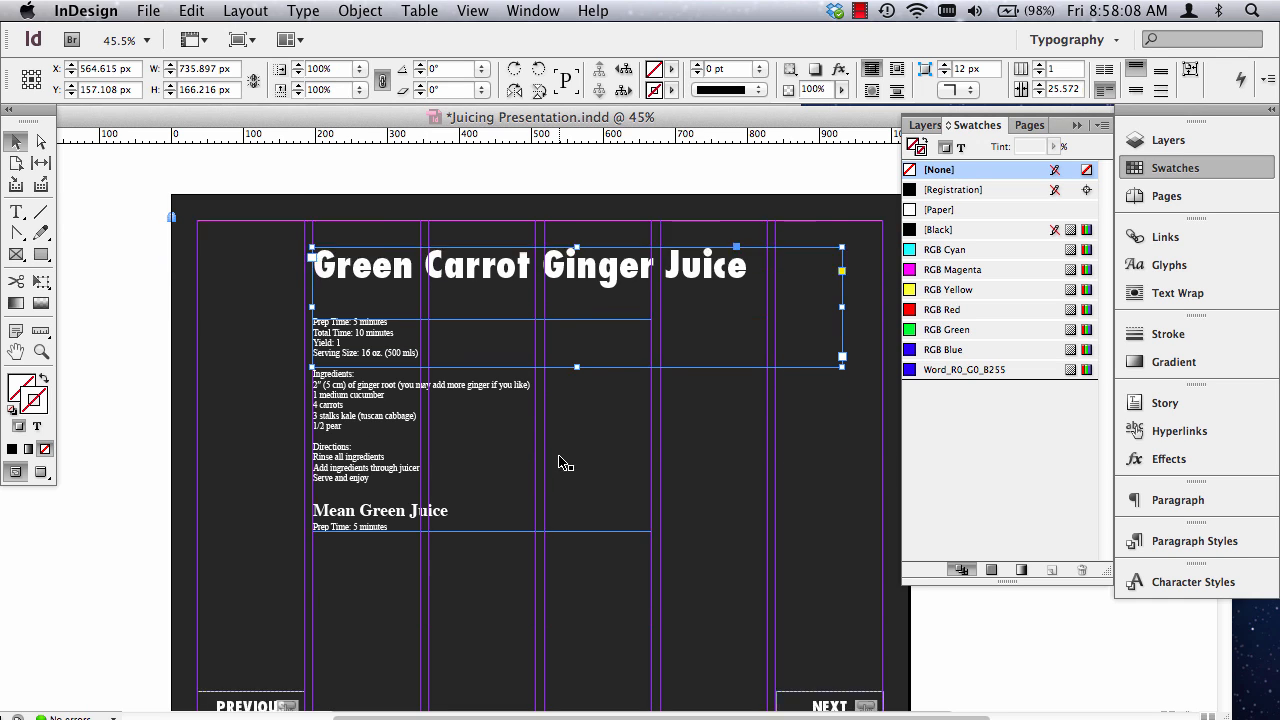
{"action": "left_click_drag", "start_coordinate": [455, 182], "coordinate": [455, 206]}
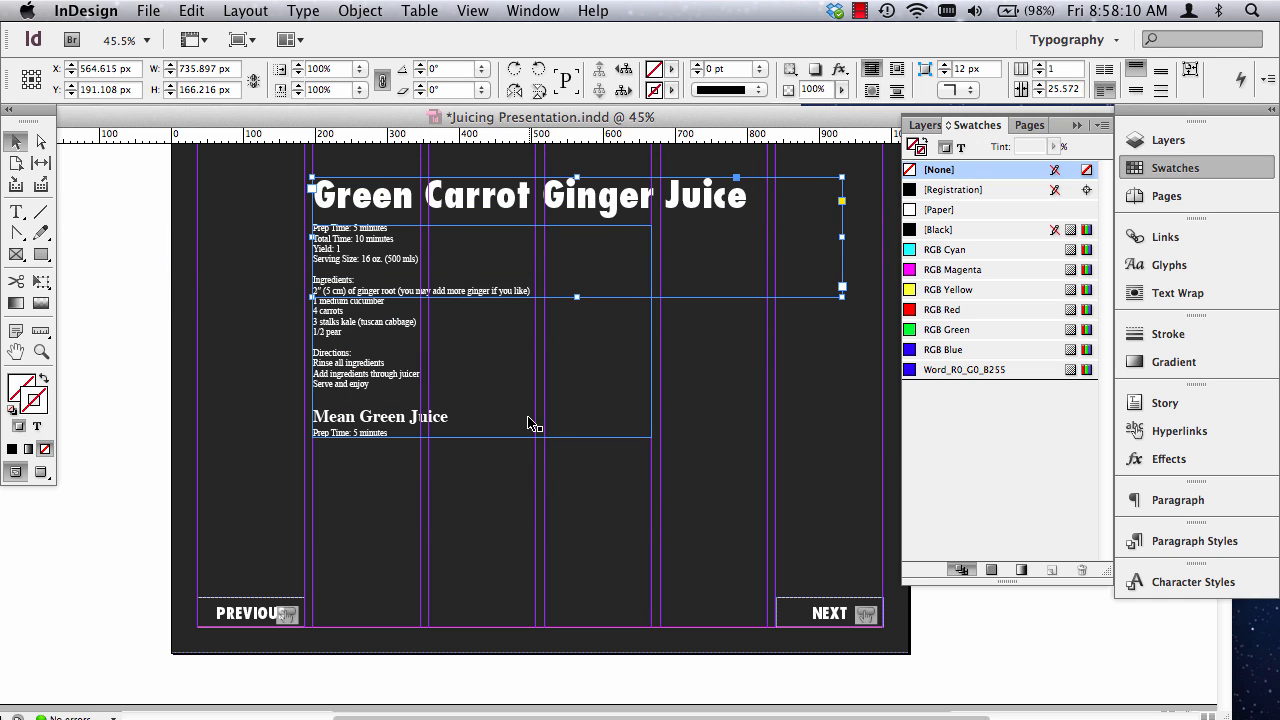
Lengthen the page 2 recipe frame to 390 px and insert a page break before the Mean Green Juice heading.
{"action": "left_click", "coordinate": [385, 369]}
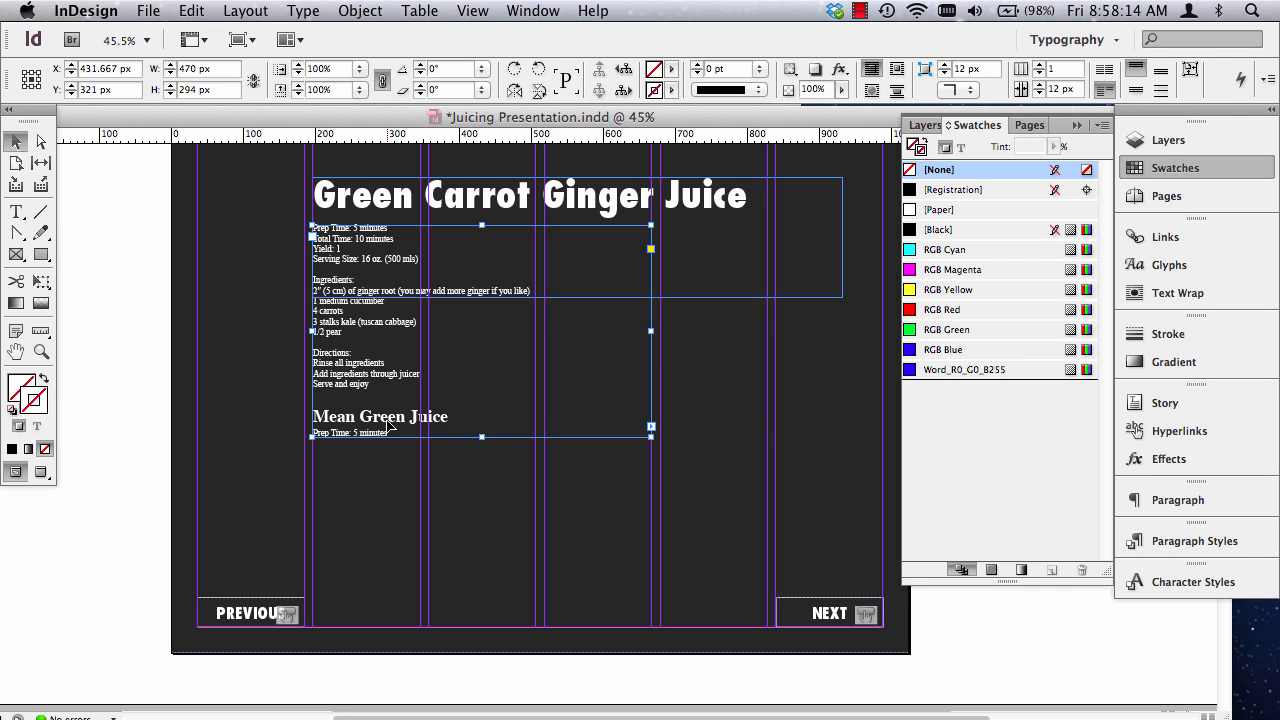
{"action": "double_click", "coordinate": [482, 437]}
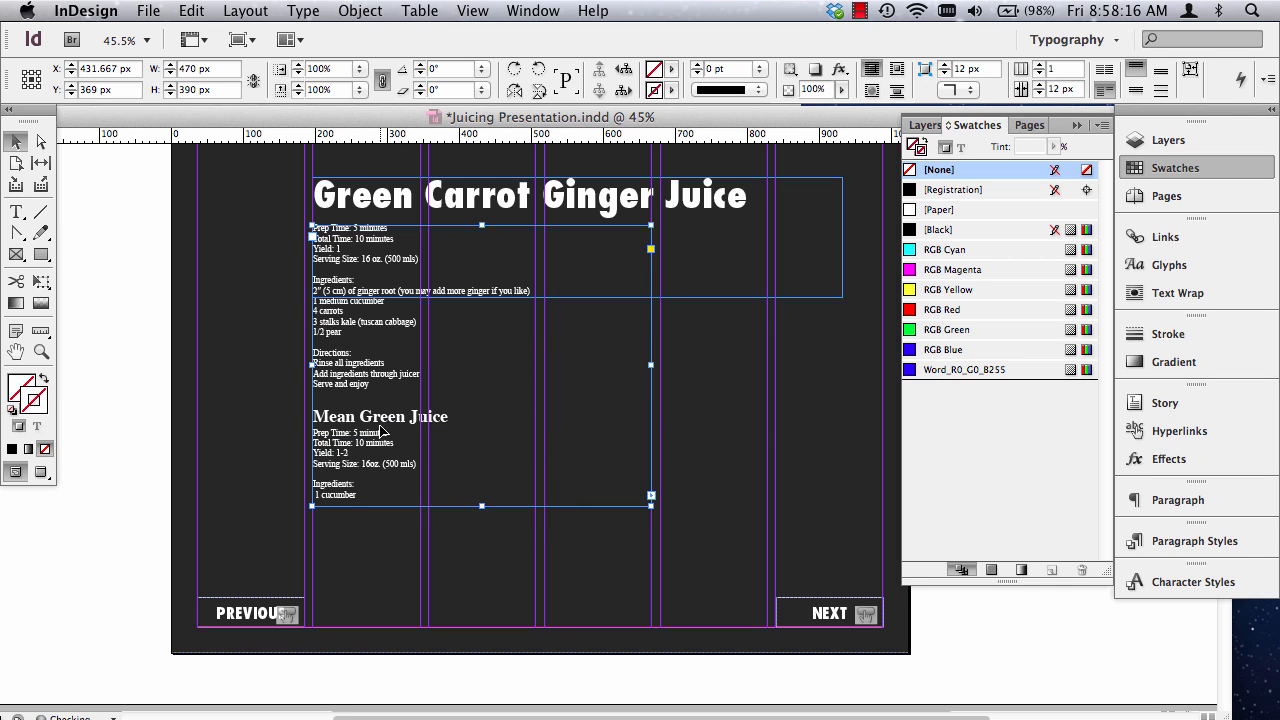
{"action": "double_click", "coordinate": [328, 416]}
{"action": "left_click", "coordinate": [314, 413]}
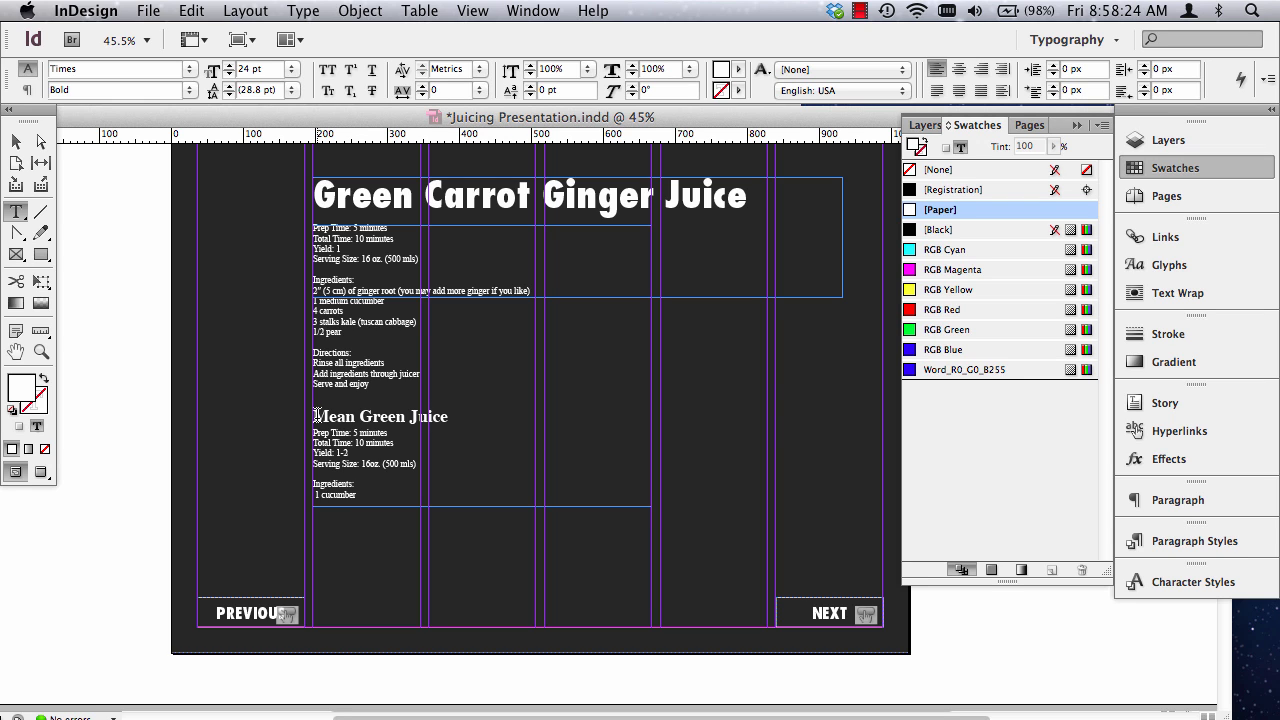
{"action": "left_click", "coordinate": [303, 12]}
{"action": "mouse_move", "coordinate": [493, 565]}
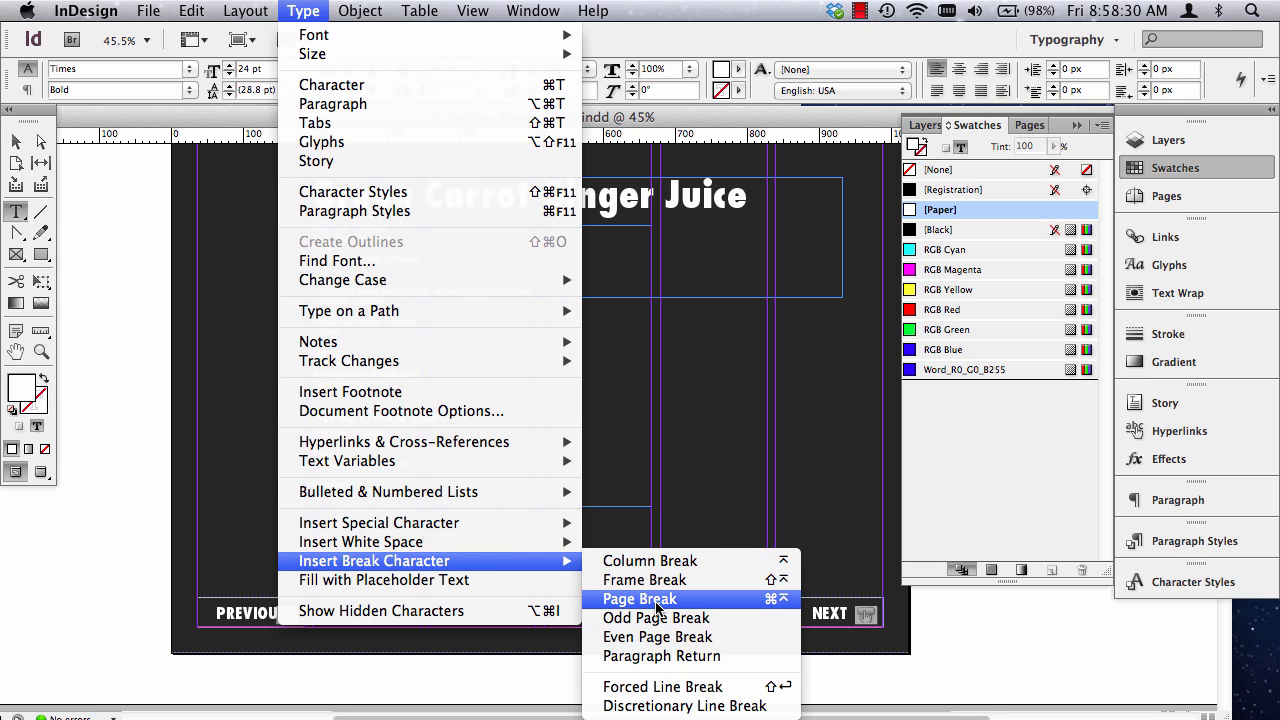
{"action": "left_click", "coordinate": [748, 607]}
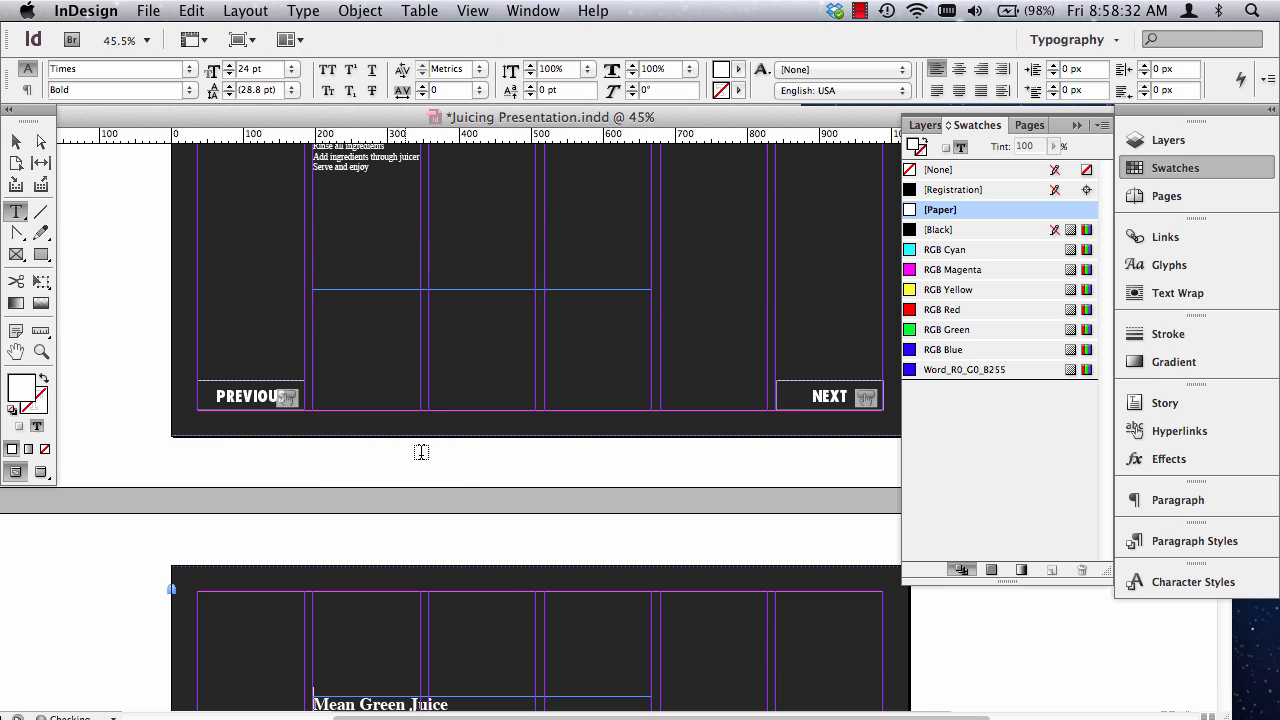
{"action": "scroll", "coordinate": [438, 456], "scroll_direction": "down", "scroll_amount": 3}
{"action": "scroll", "coordinate": [441, 458], "scroll_direction": "up", "scroll_amount": 12}
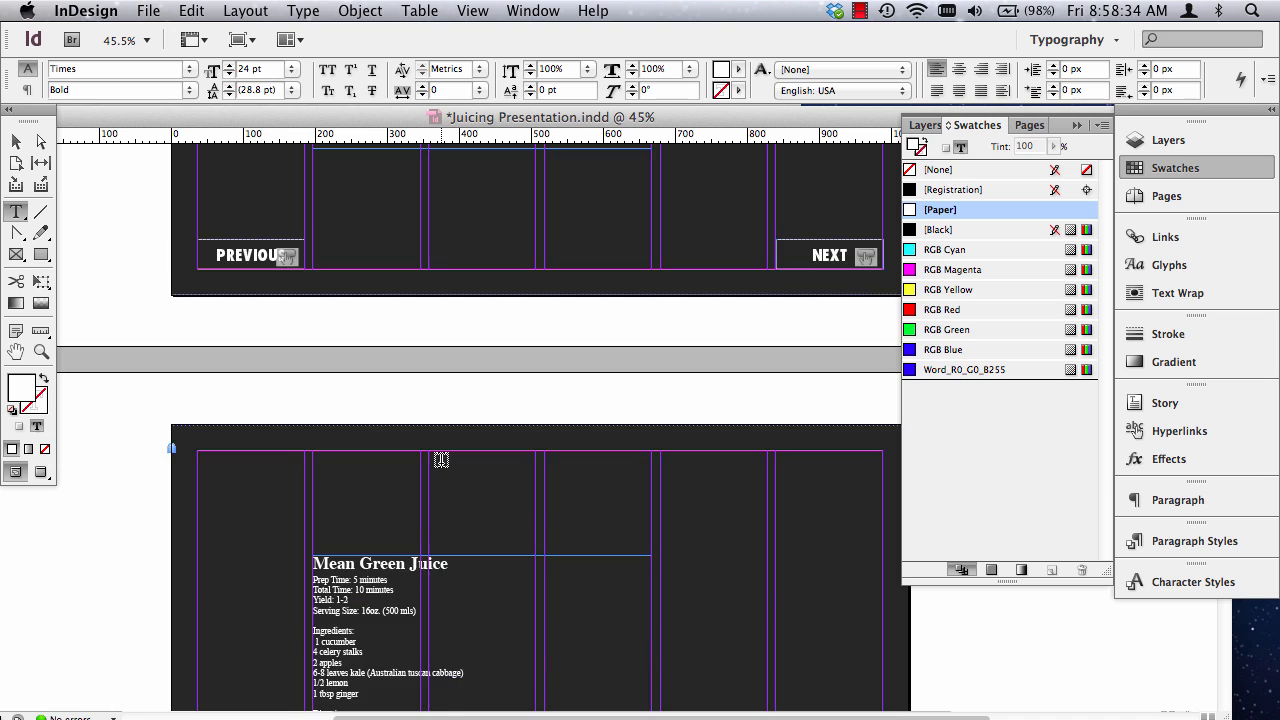
Enlarge the page 2 recipe frame to about 625 by 522 px and shorten the heading frame above it to 66 px.
{"action": "scroll", "coordinate": [441, 458], "scroll_direction": "down", "scroll_amount": 3}
{"action": "left_click", "coordinate": [16, 142]}
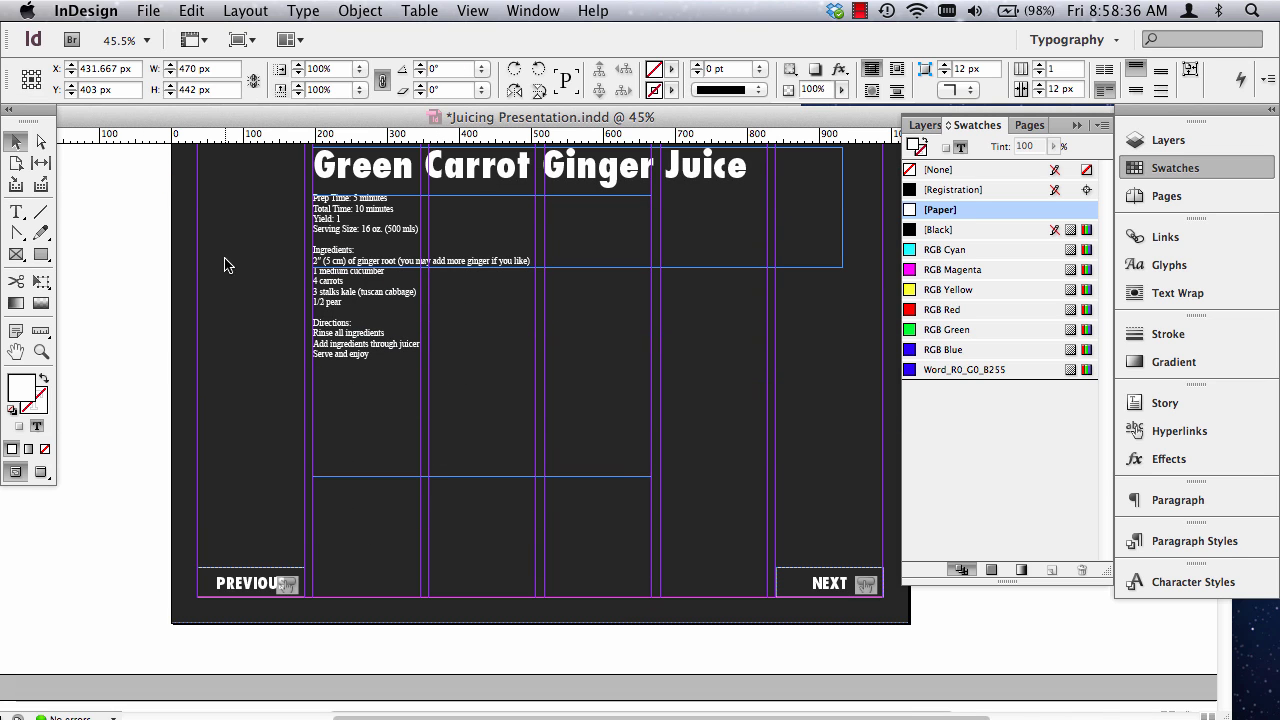
{"action": "left_click_drag", "start_coordinate": [651, 475], "coordinate": [734, 581]}
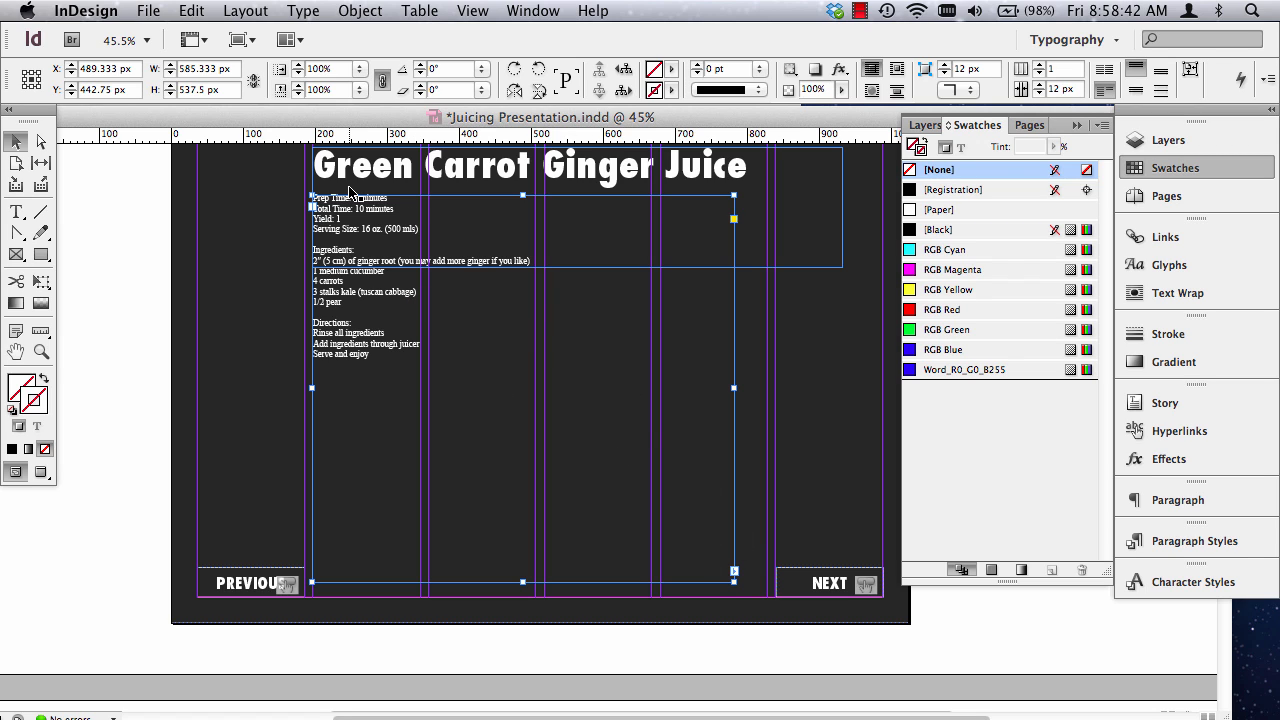
{"action": "left_click", "coordinate": [812, 261]}
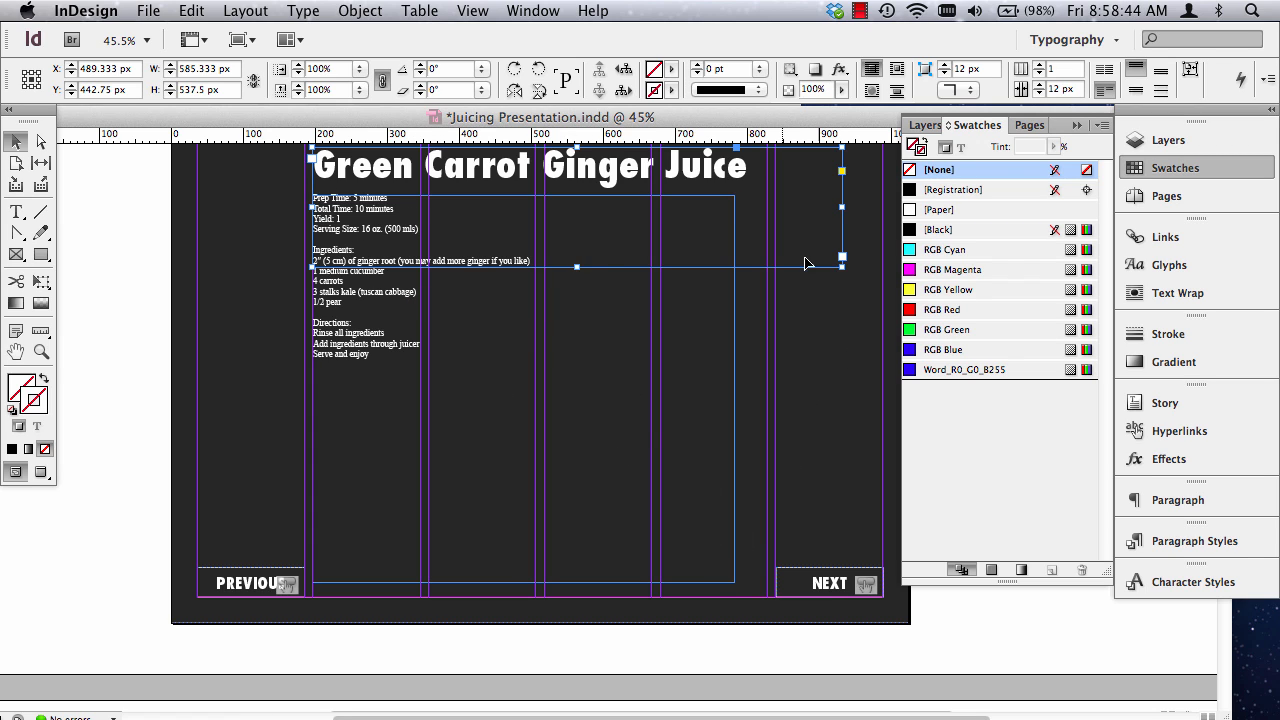
{"action": "left_click_drag", "start_coordinate": [577, 267], "coordinate": [577, 195]}
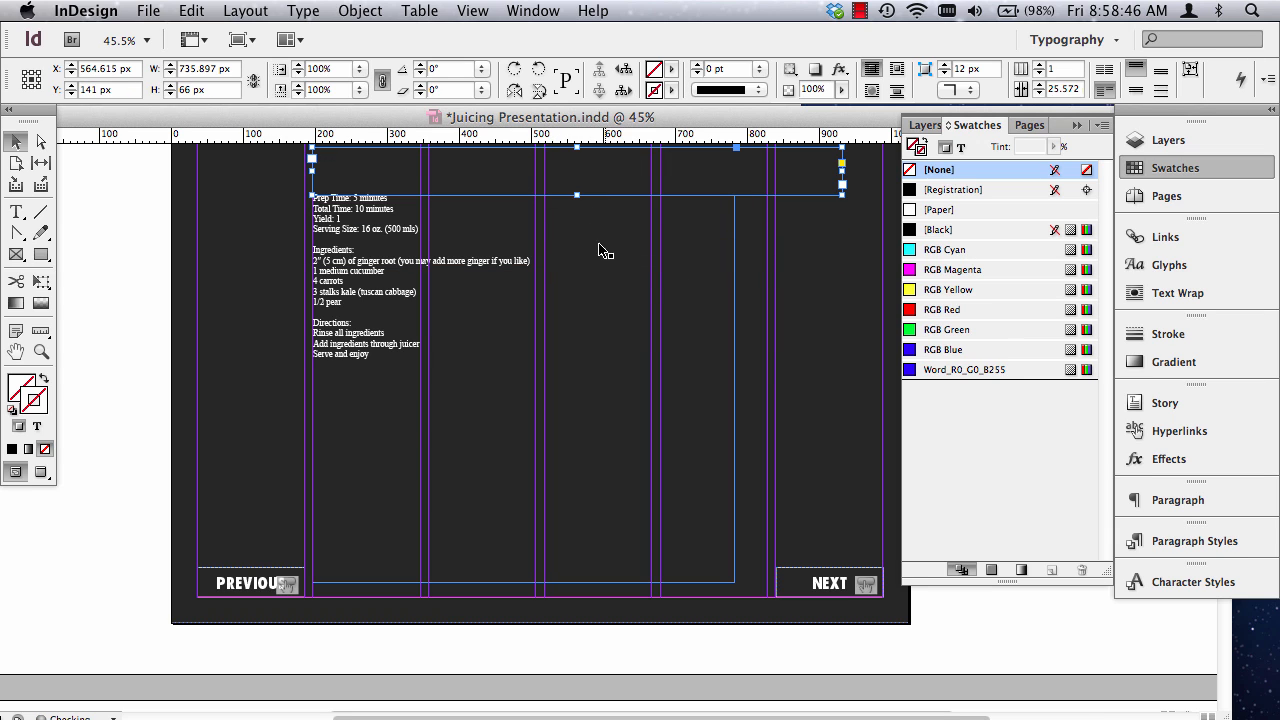
{"action": "left_click", "coordinate": [580, 537]}
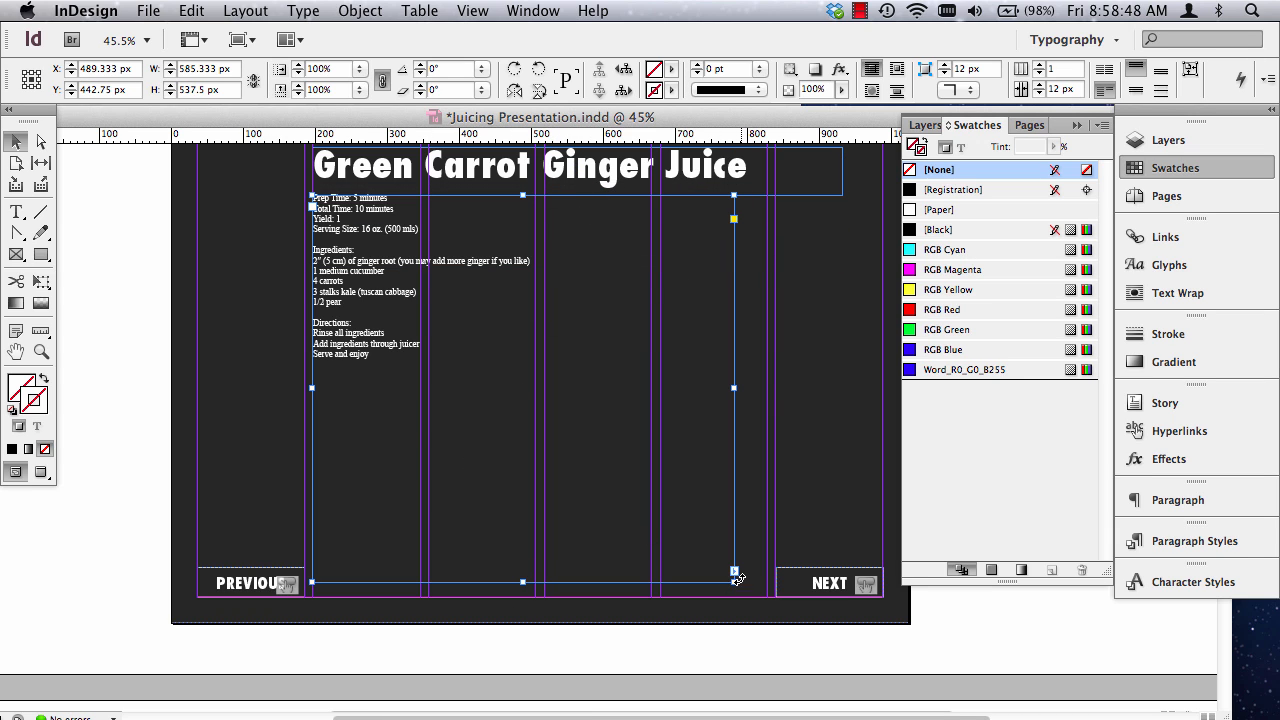
{"action": "left_click_drag", "start_coordinate": [734, 580], "coordinate": [763, 562]}
Set the entire linked recipe text story in Futura Std.
{"action": "scroll", "coordinate": [405, 392], "scroll_direction": "up", "scroll_amount": 2}
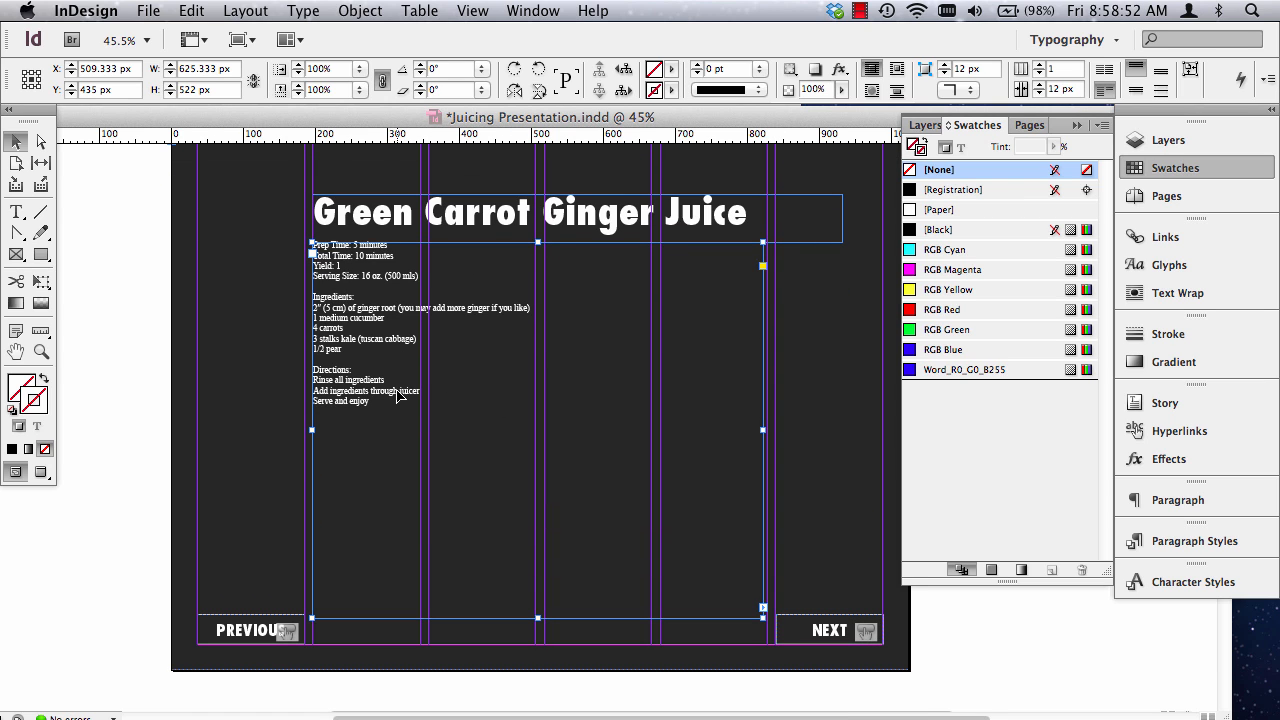
{"action": "double_click", "coordinate": [390, 366]}
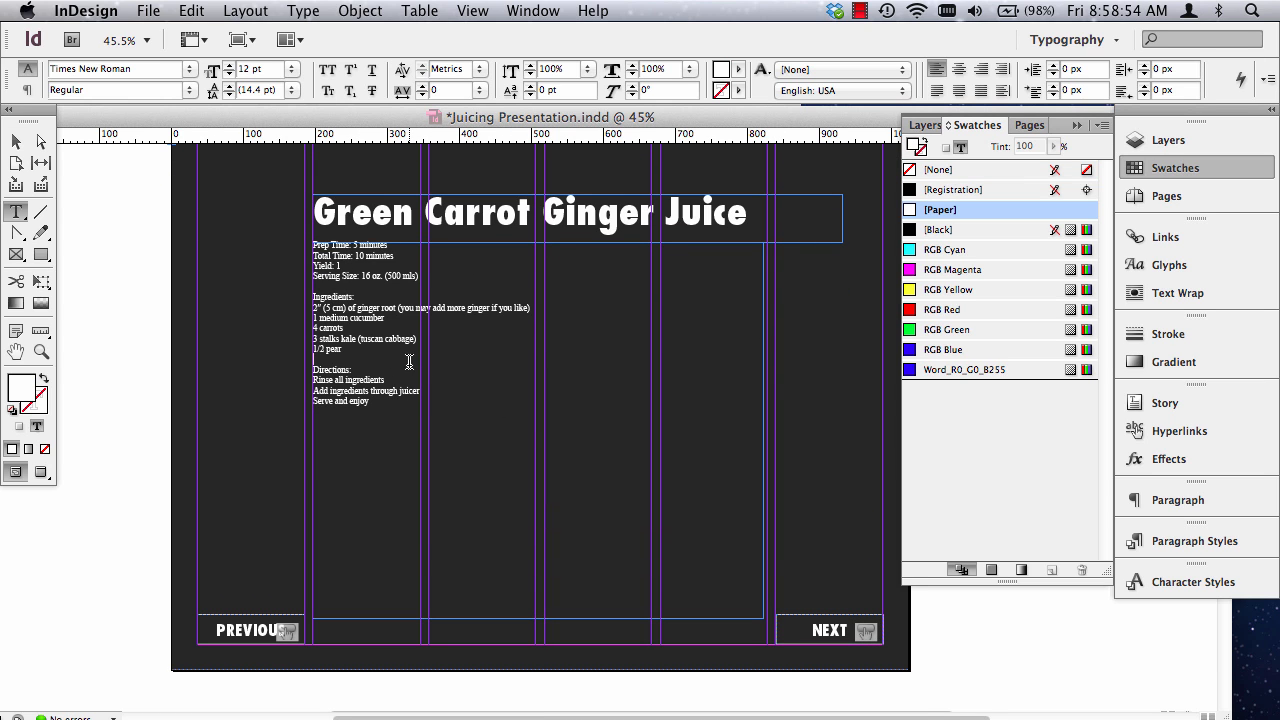
{"action": "key", "text": "super+a"}
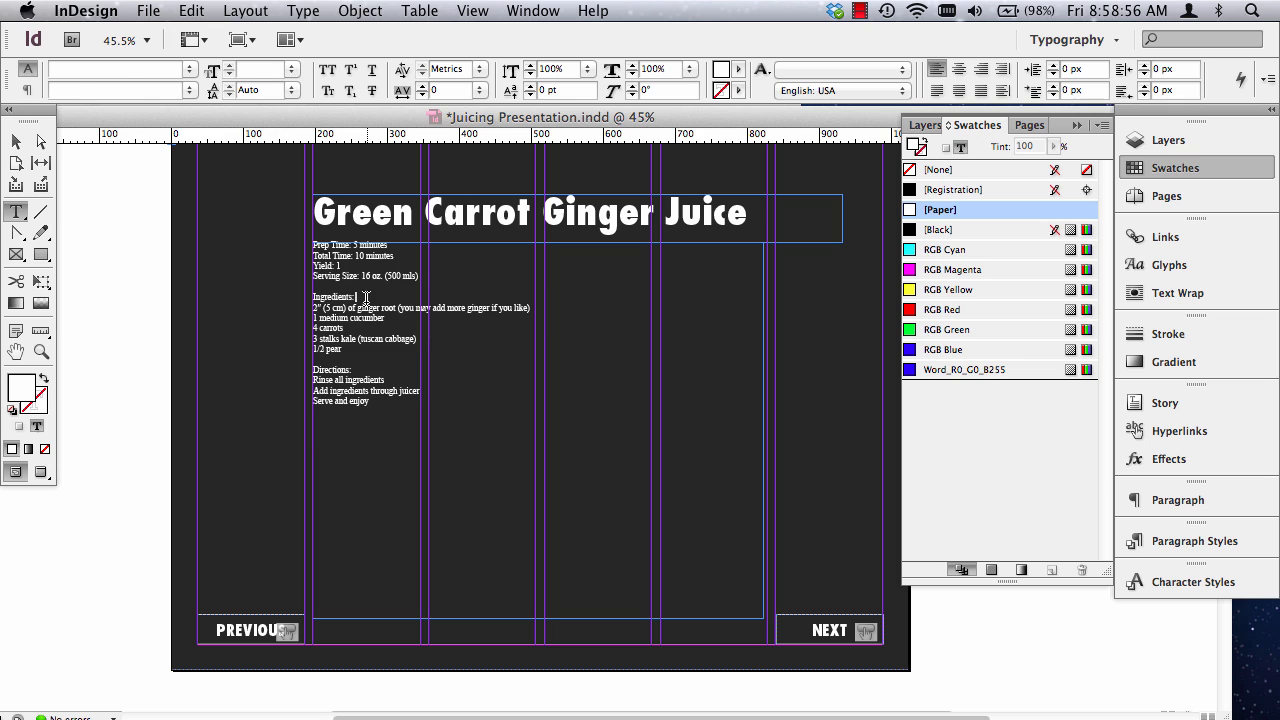
{"action": "left_click", "coordinate": [189, 72]}
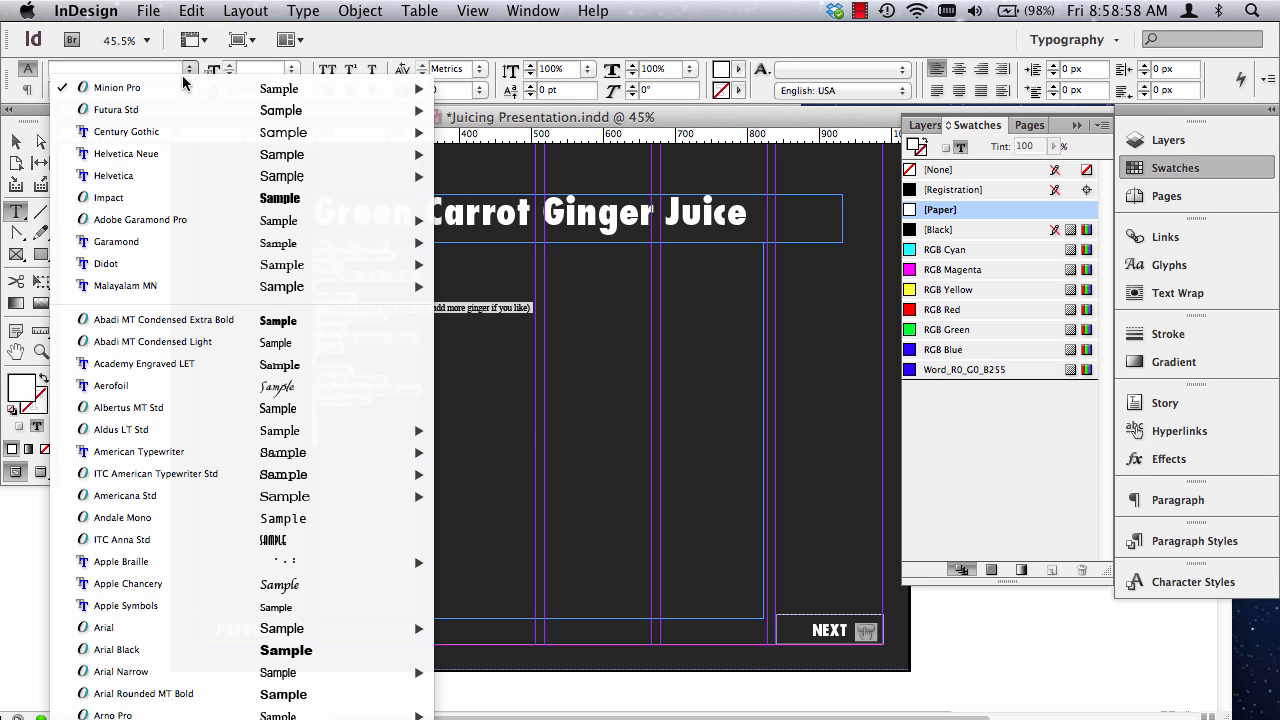
{"action": "left_click", "coordinate": [101, 68]}
{"action": "type", "text": "Futura Std"}
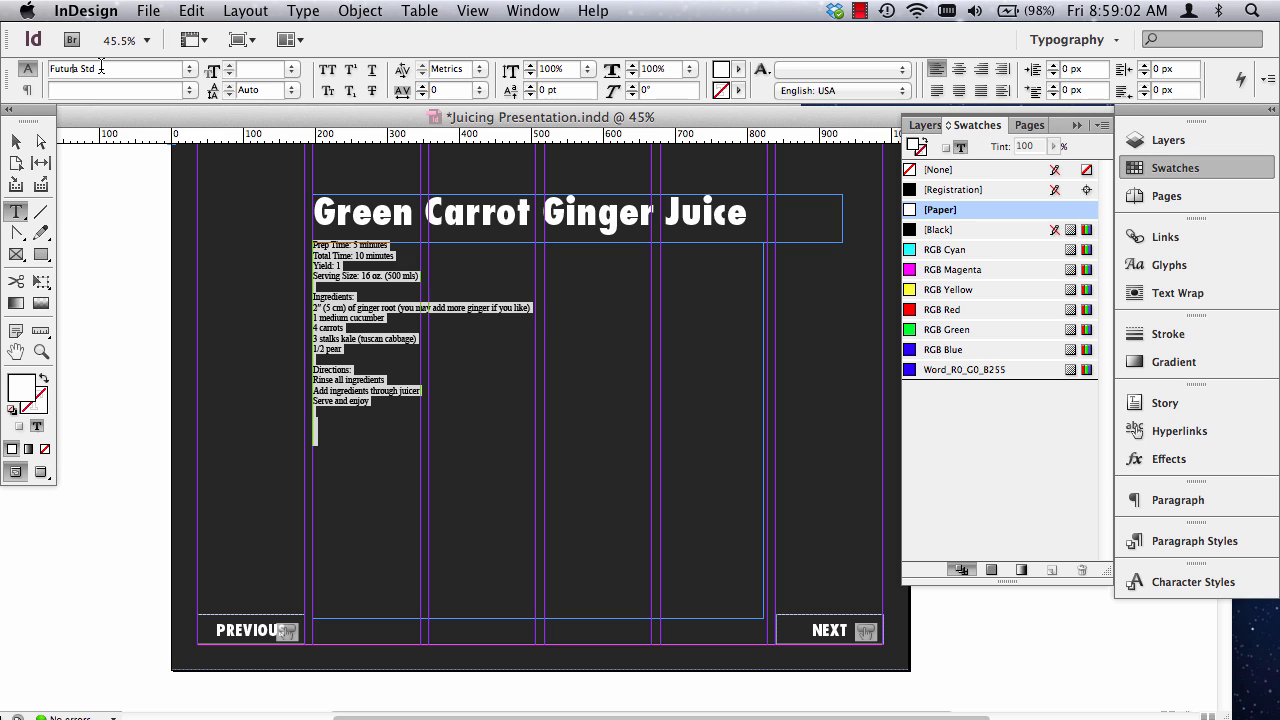
{"action": "key", "text": "Return"}
{"action": "left_click", "coordinate": [187, 68]}
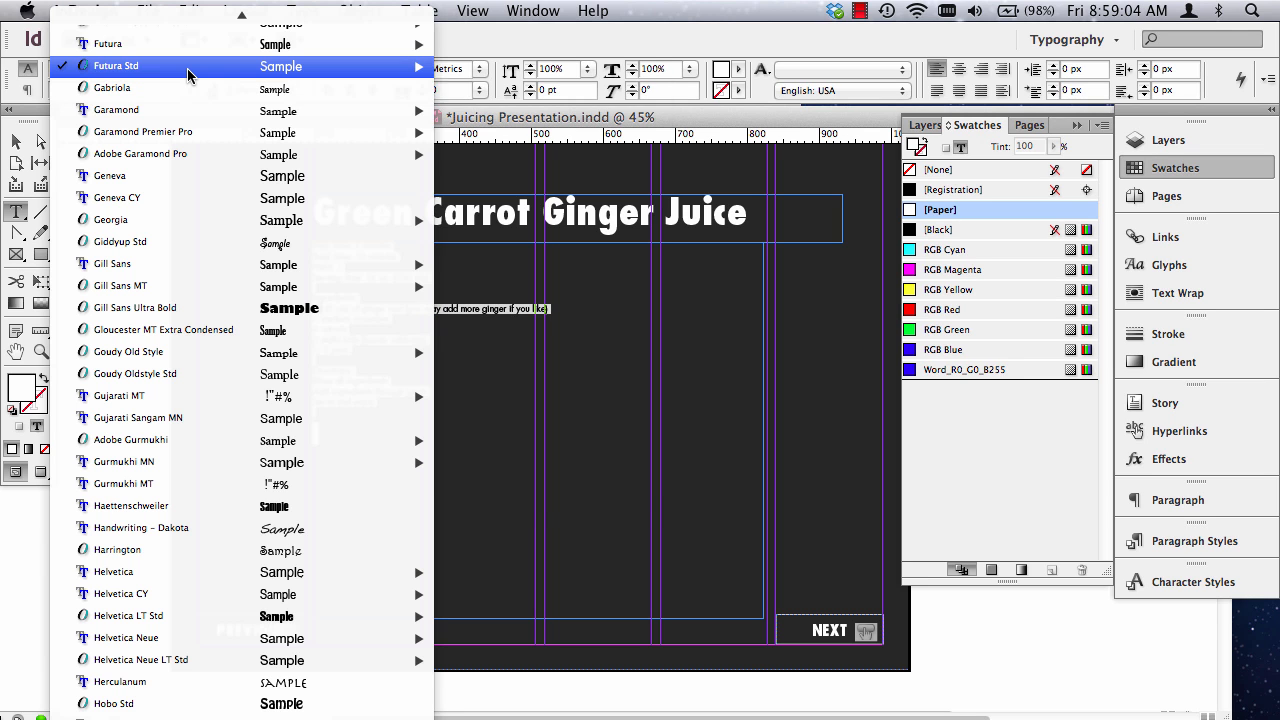
{"action": "mouse_move", "coordinate": [188, 68]}
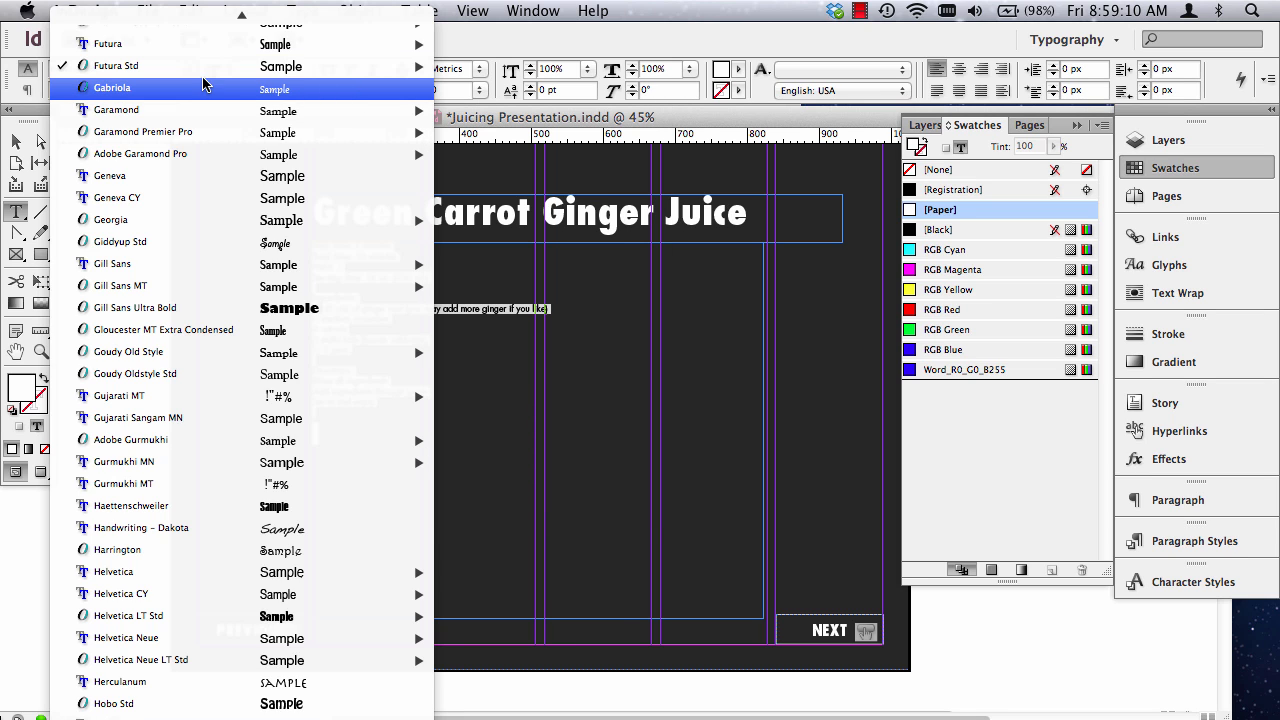
{"action": "left_click", "coordinate": [494, 334]}
{"action": "left_click", "coordinate": [361, 392]}
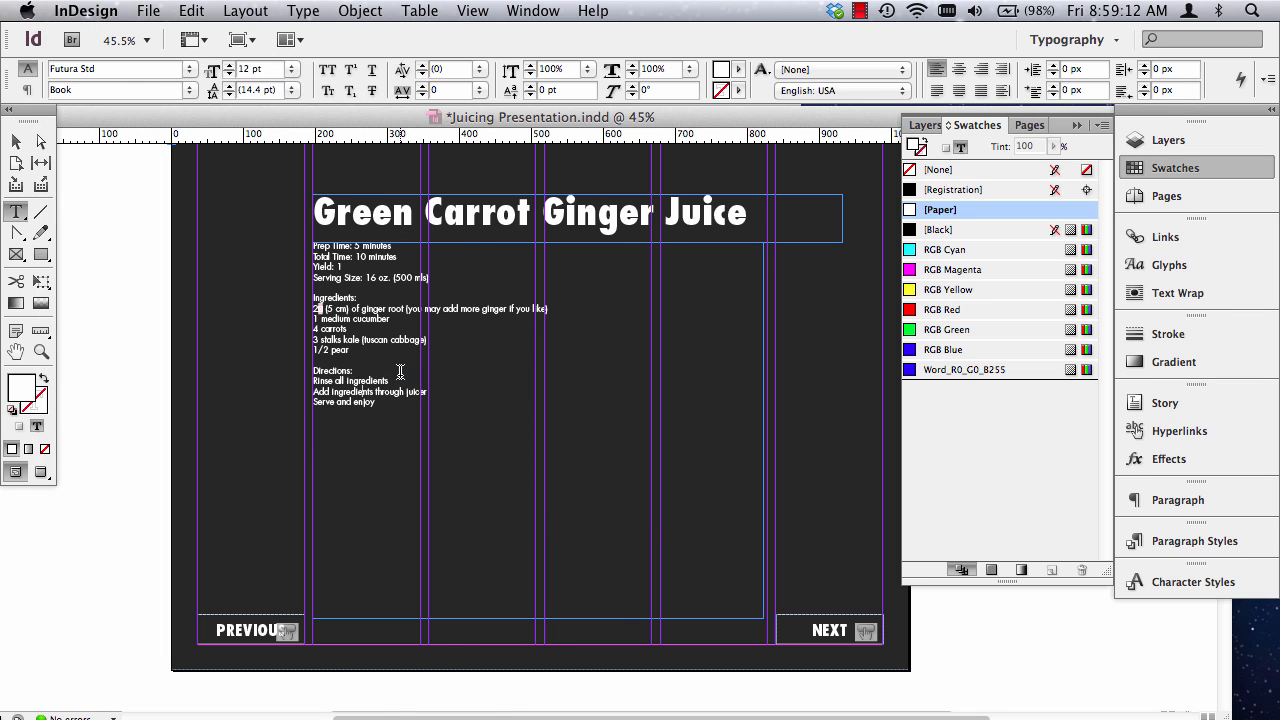
Enlarge the Green Carrot Ginger Juice recipe text below the heading to 22 pt.
{"action": "left_click_drag", "start_coordinate": [416, 410], "coordinate": [280, 237]}
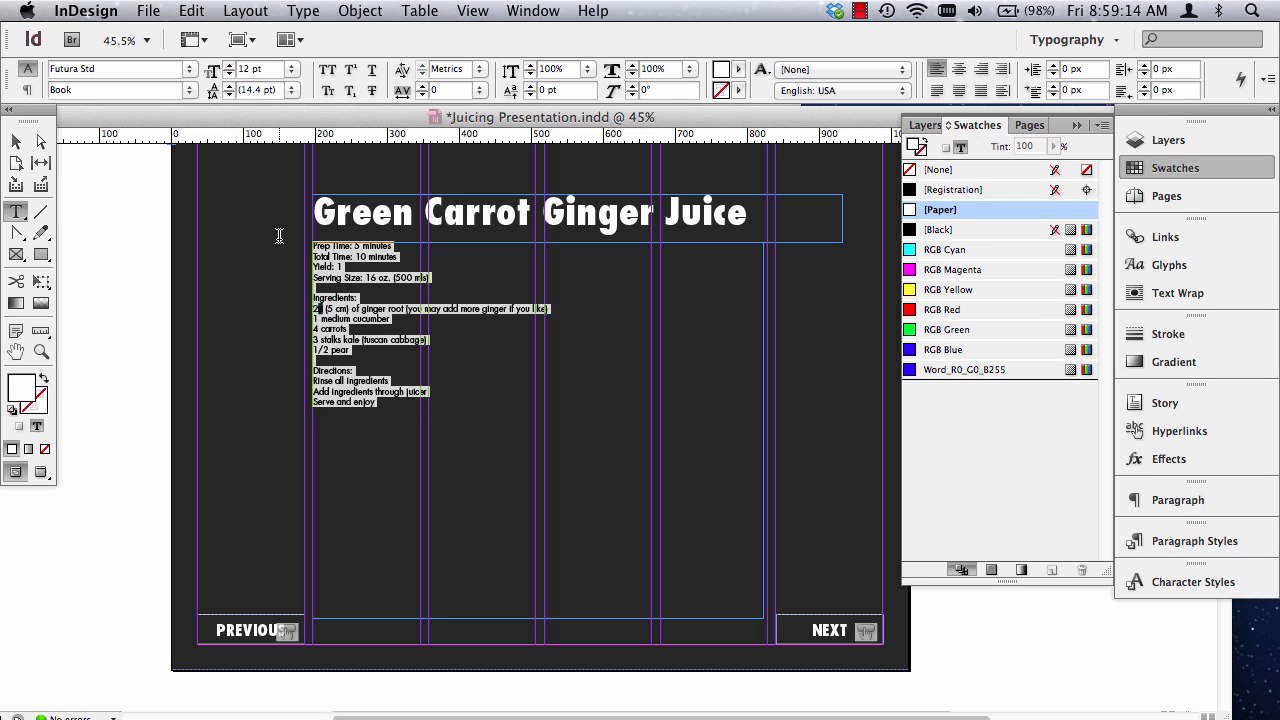
{"action": "left_click", "coordinate": [455, 422]}
{"action": "left_click_drag", "start_coordinate": [481, 433], "coordinate": [263, 200]}
{"action": "key", "text": "super+shift+period"}
{"action": "key", "text": "super+shift+period"}
{"action": "key", "text": "super+shift+period"}
{"action": "key", "text": "super+shift+period"}
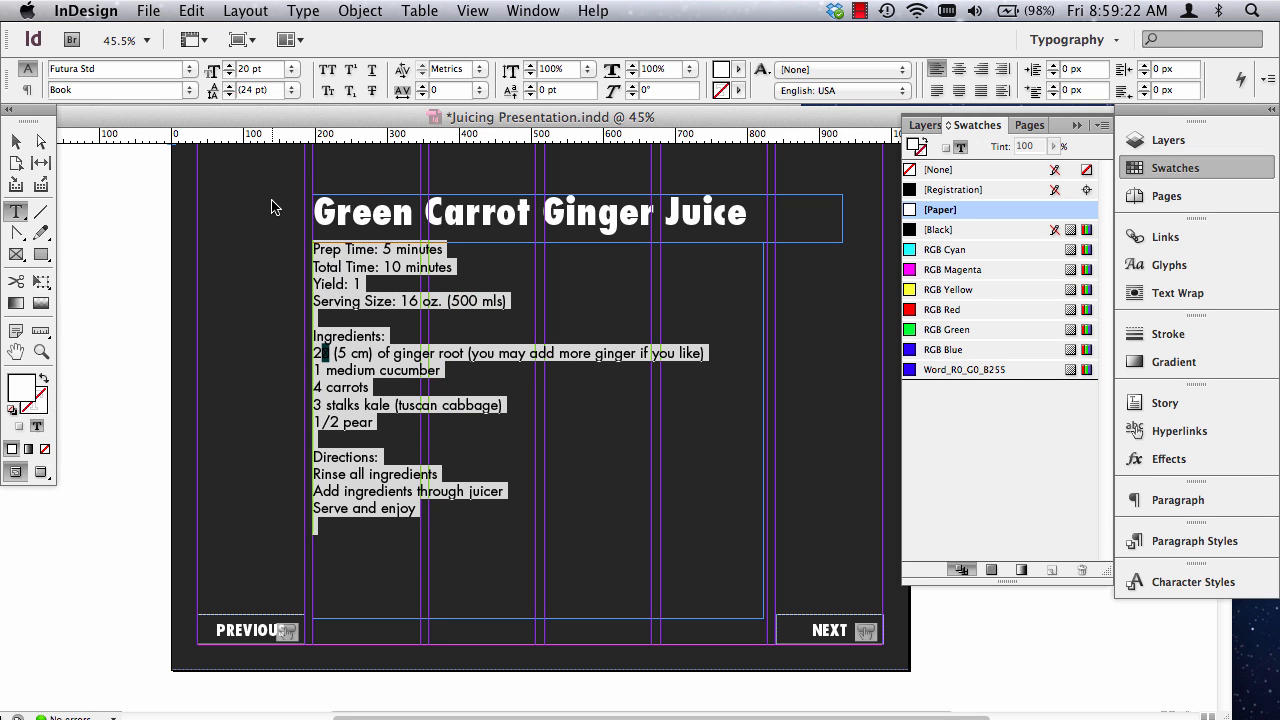
{"action": "key", "text": "super+shift+period"}
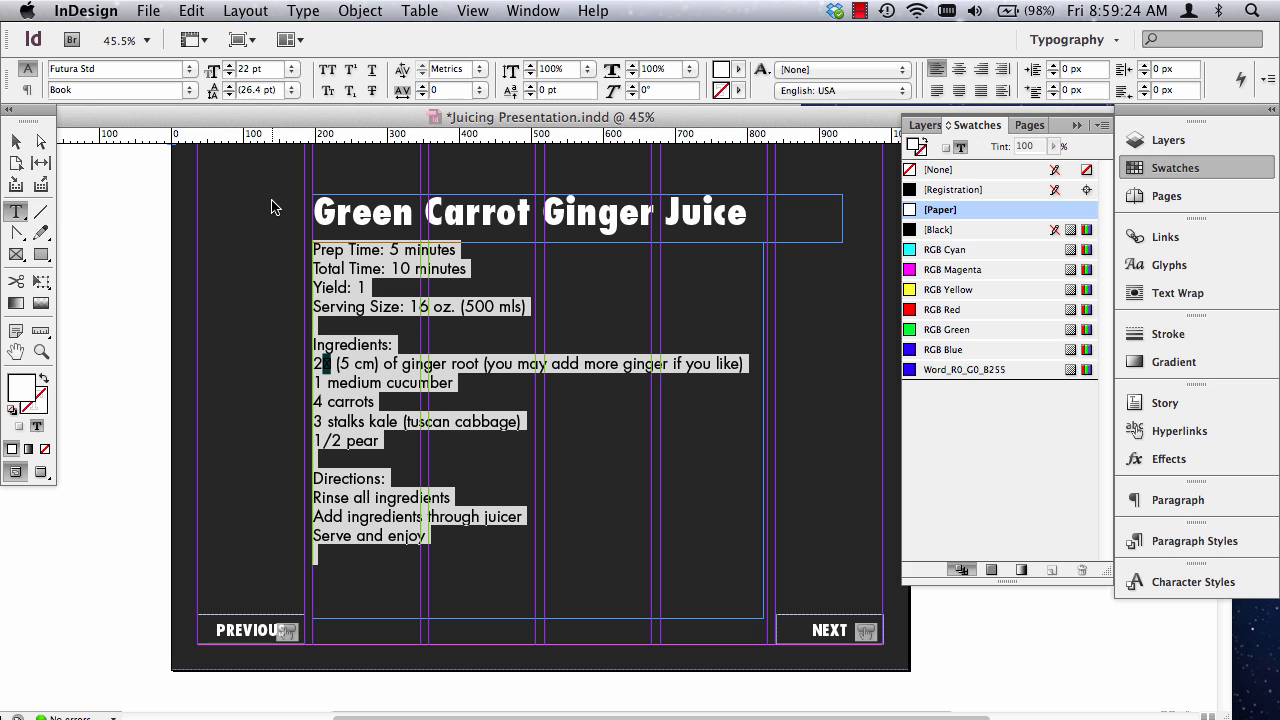
{"action": "left_click", "coordinate": [13, 142]}
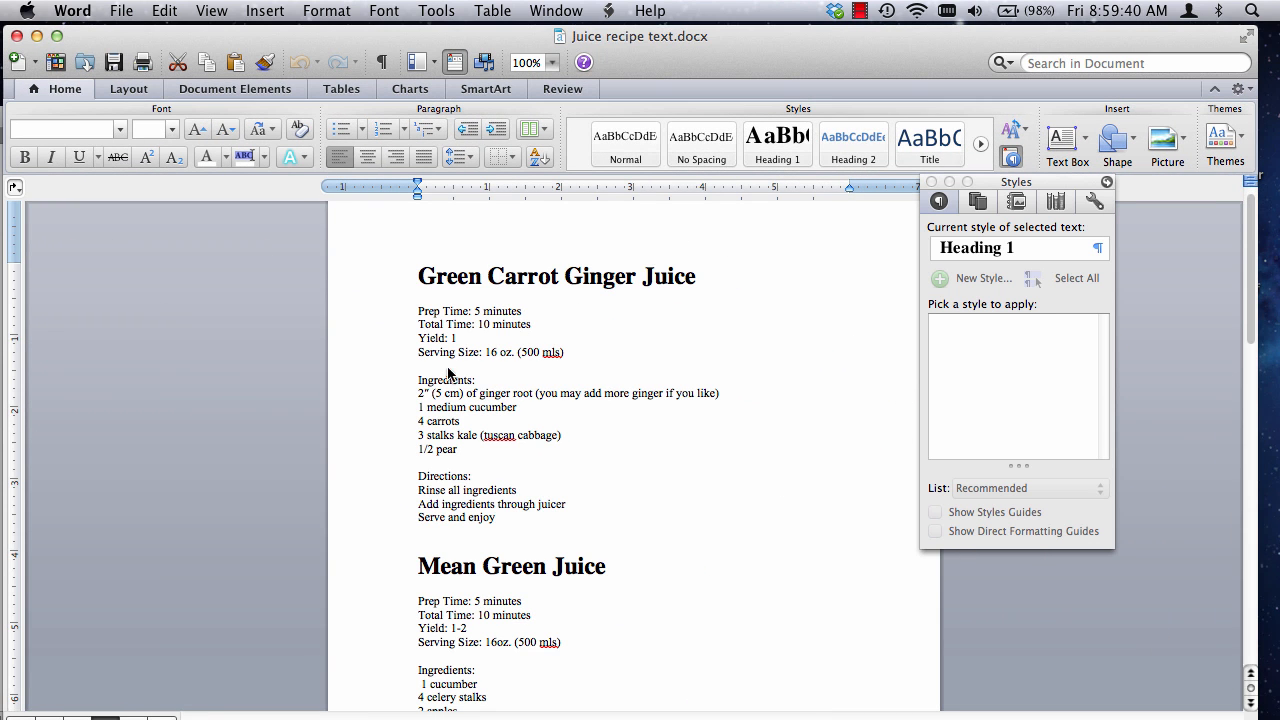
Minimize the Word document, return to Juicing Presentation.indd in InDesign, and delete the missing-glyph character after the 2 in the ginger root line.
{"action": "left_click", "coordinate": [37, 36]}
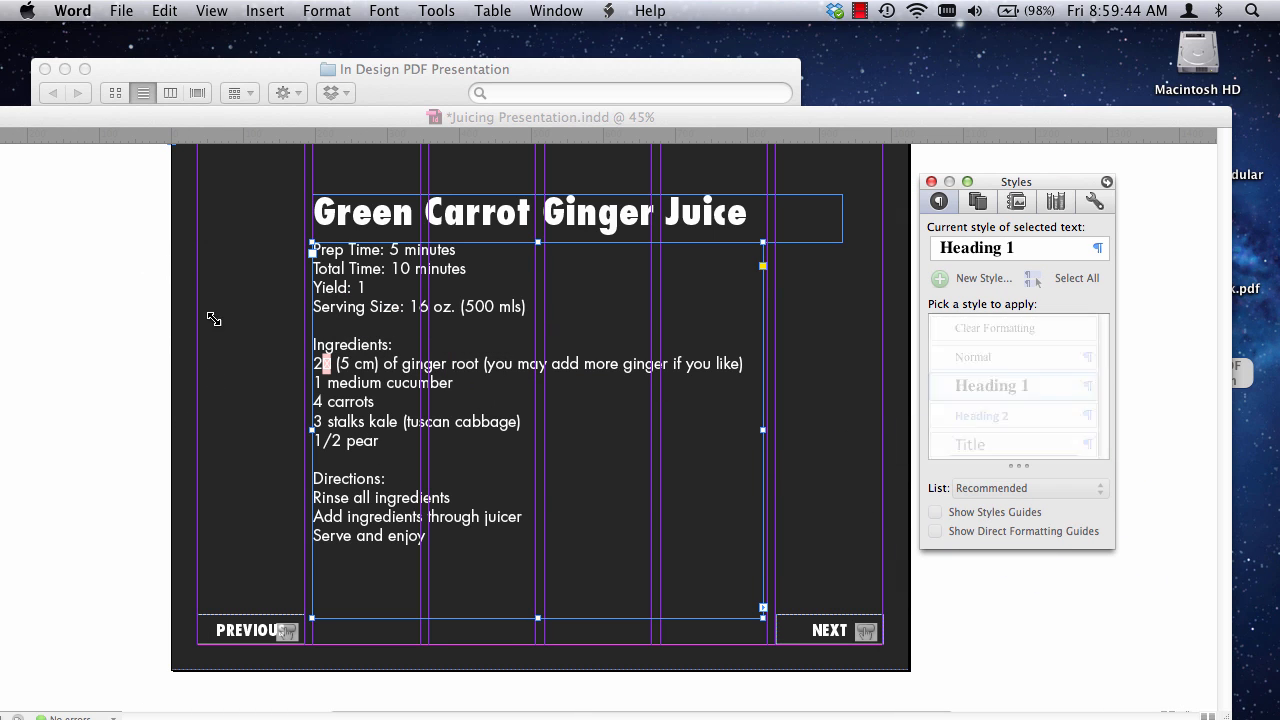
{"action": "left_click", "coordinate": [253, 130]}
{"action": "key", "text": "z"}
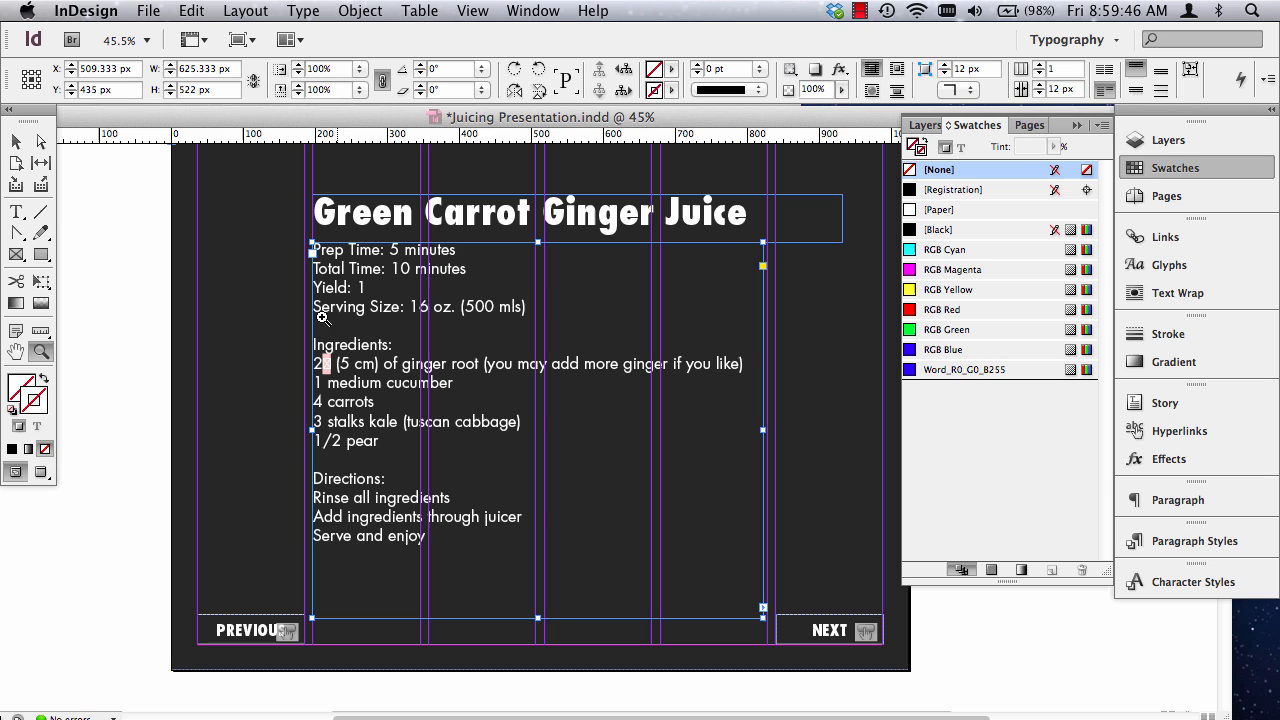
{"action": "left_click_drag", "start_coordinate": [287, 287], "coordinate": [606, 520]}
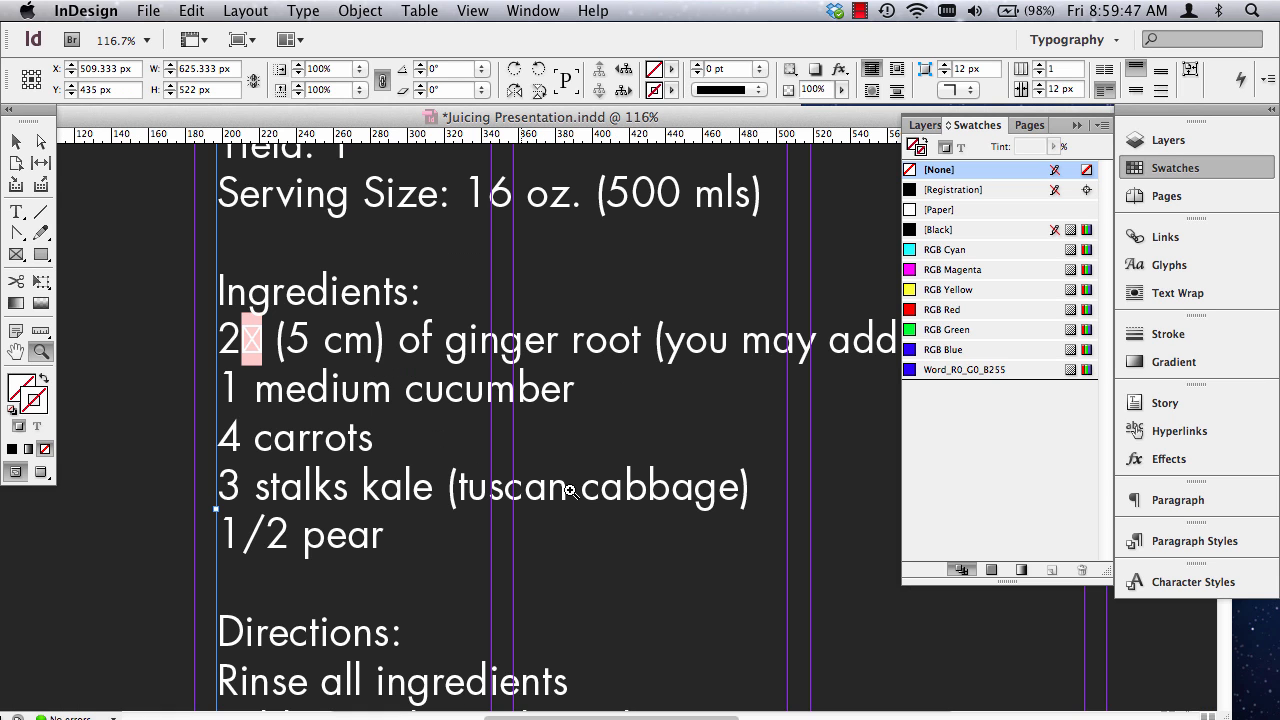
{"action": "left_click", "coordinate": [17, 211]}
{"action": "left_click", "coordinate": [249, 333]}
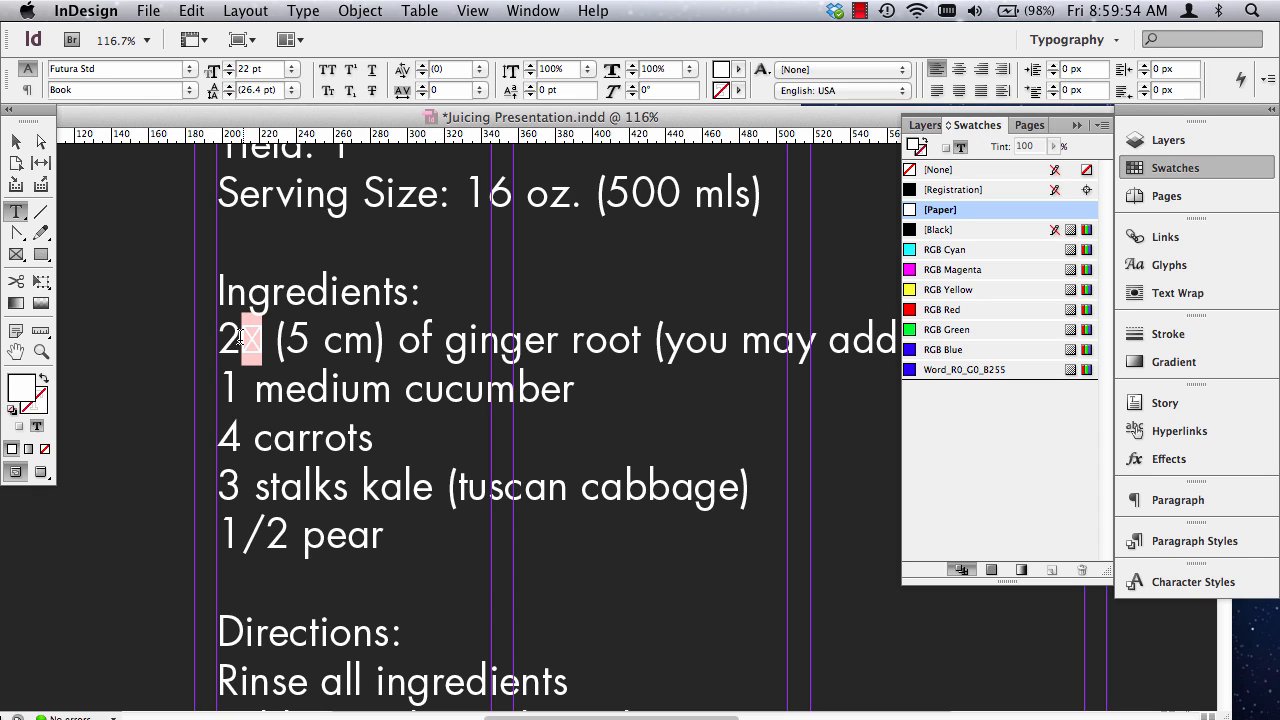
{"action": "key", "text": "BackSpace"}
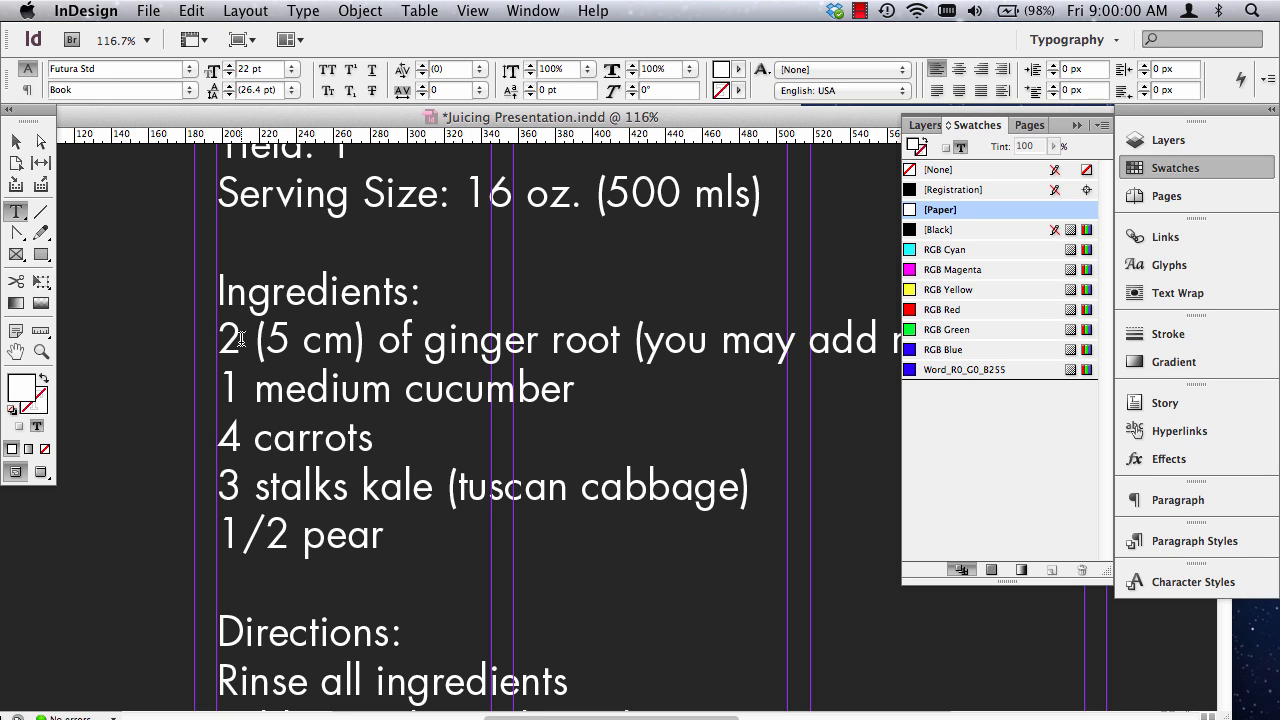
Insert the Futura Std right double quotation mark glyph after the 2 in the ginger root line.
{"action": "left_click", "coordinate": [302, 10]}
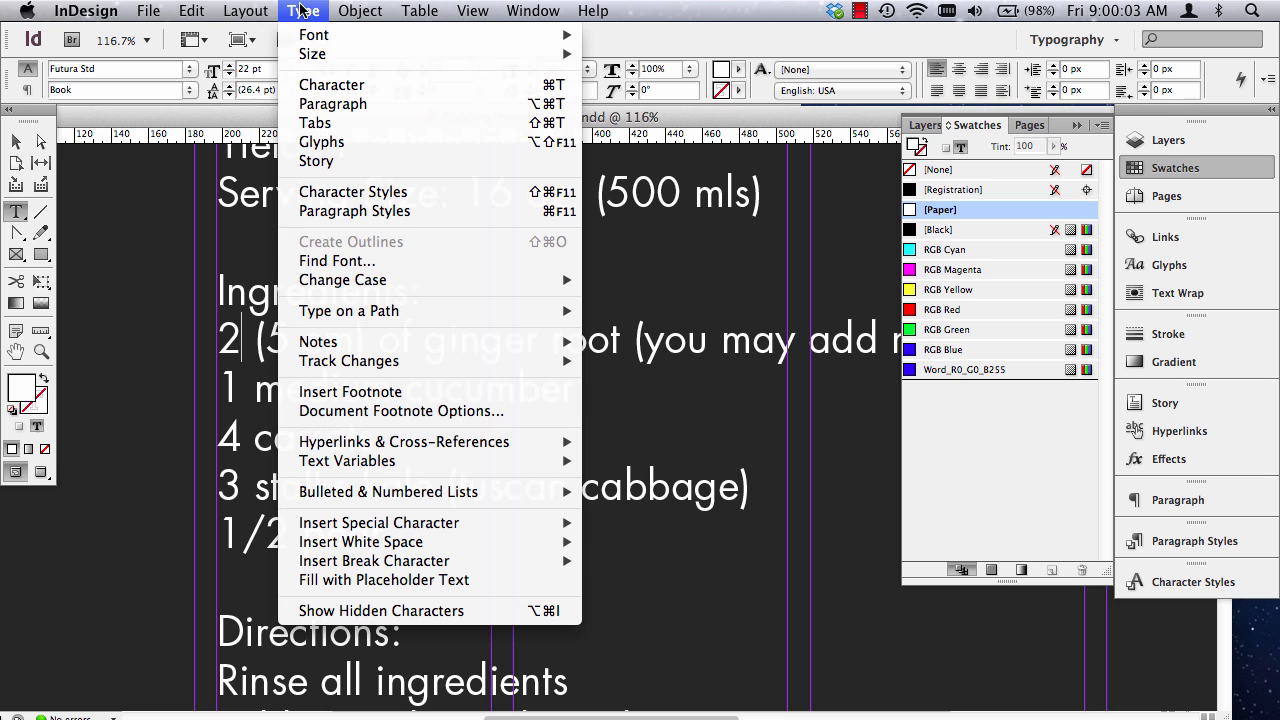
{"action": "left_click", "coordinate": [327, 142]}
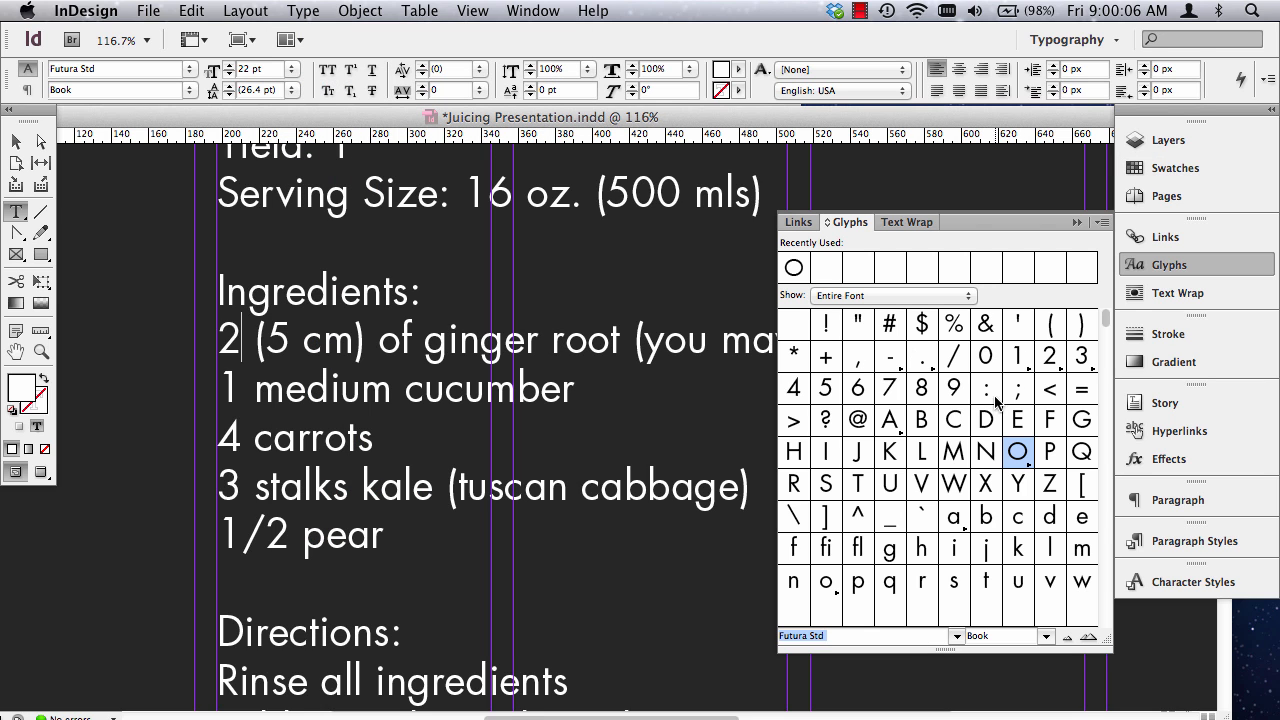
{"action": "scroll", "coordinate": [955, 517], "scroll_direction": "down", "scroll_amount": 10}
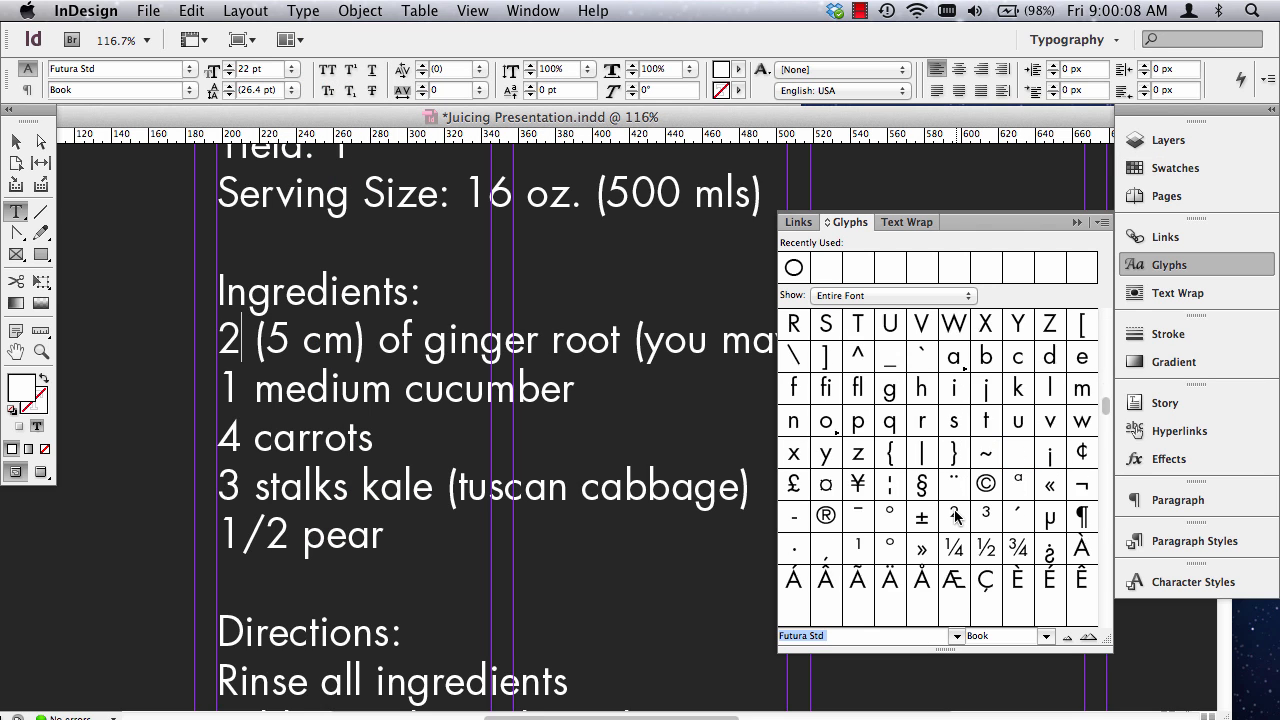
{"action": "scroll", "coordinate": [960, 505], "scroll_direction": "down", "scroll_amount": 8}
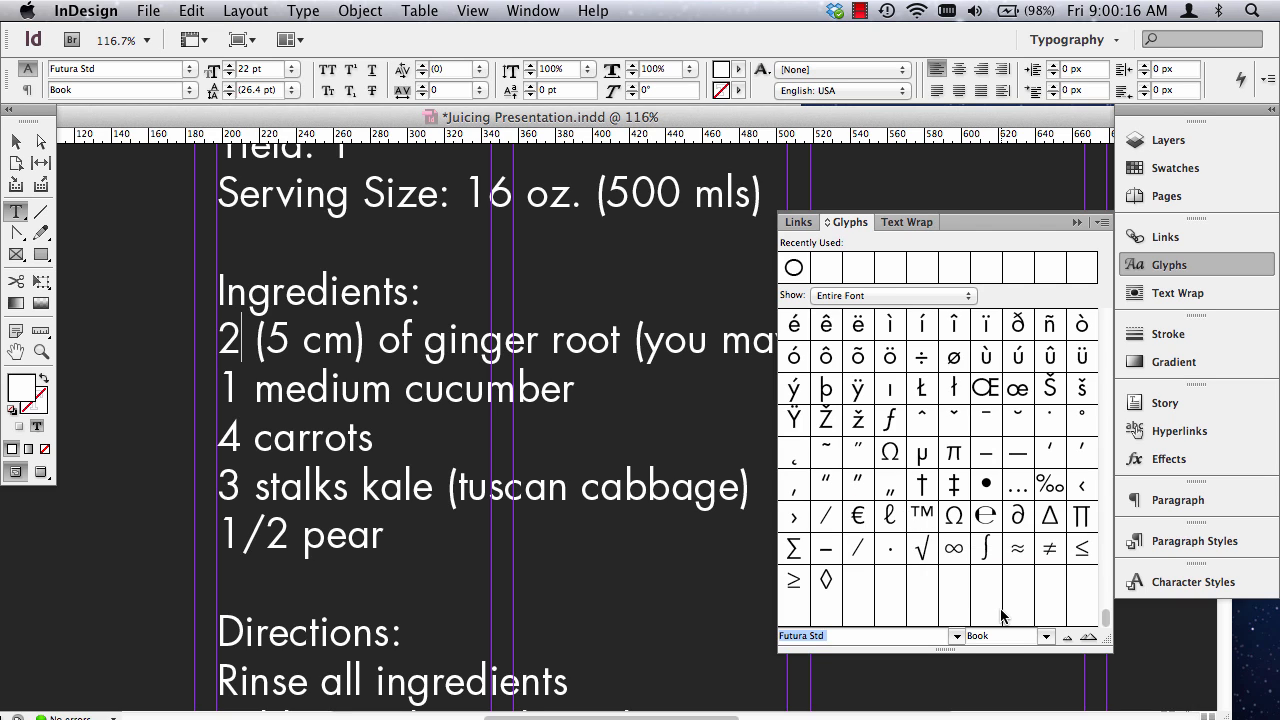
{"action": "double_click", "coordinate": [861, 486]}
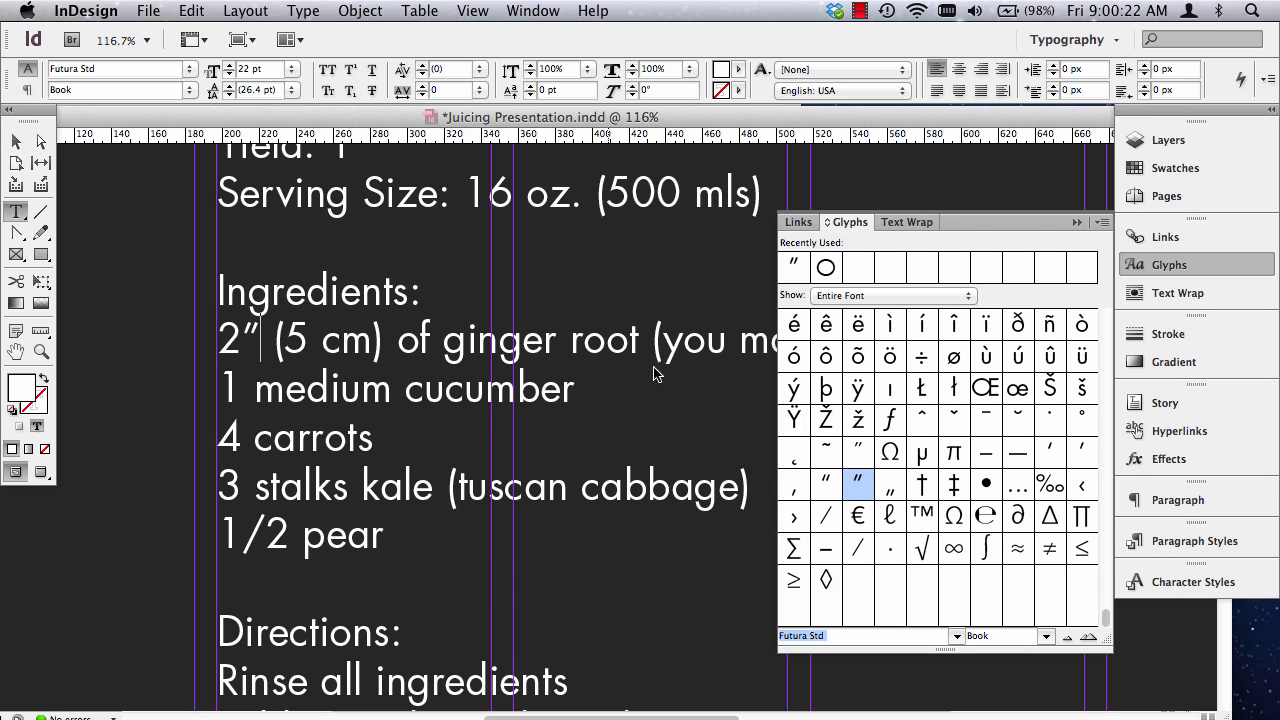
Replace the typed 1/2 before pear with the ½ fraction glyph and collapse the glyph list.
{"action": "left_click", "coordinate": [290, 532]}
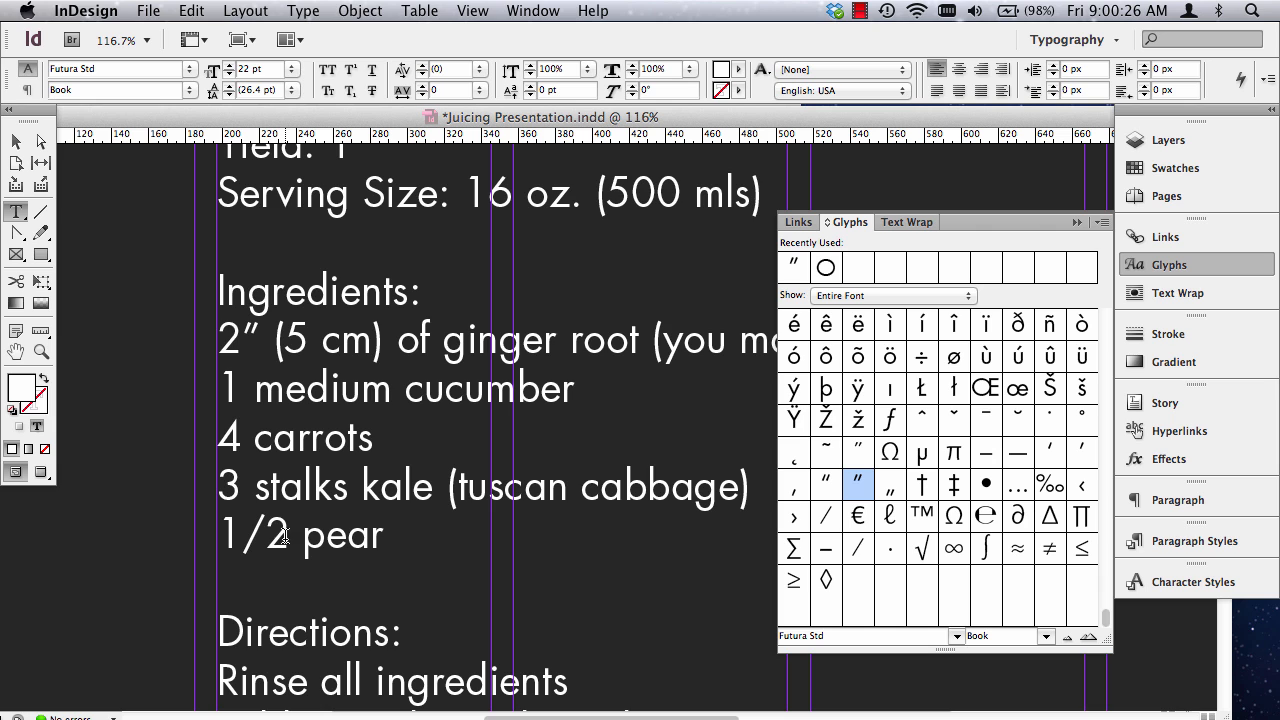
{"action": "left_click_drag", "start_coordinate": [287, 535], "coordinate": [208, 535]}
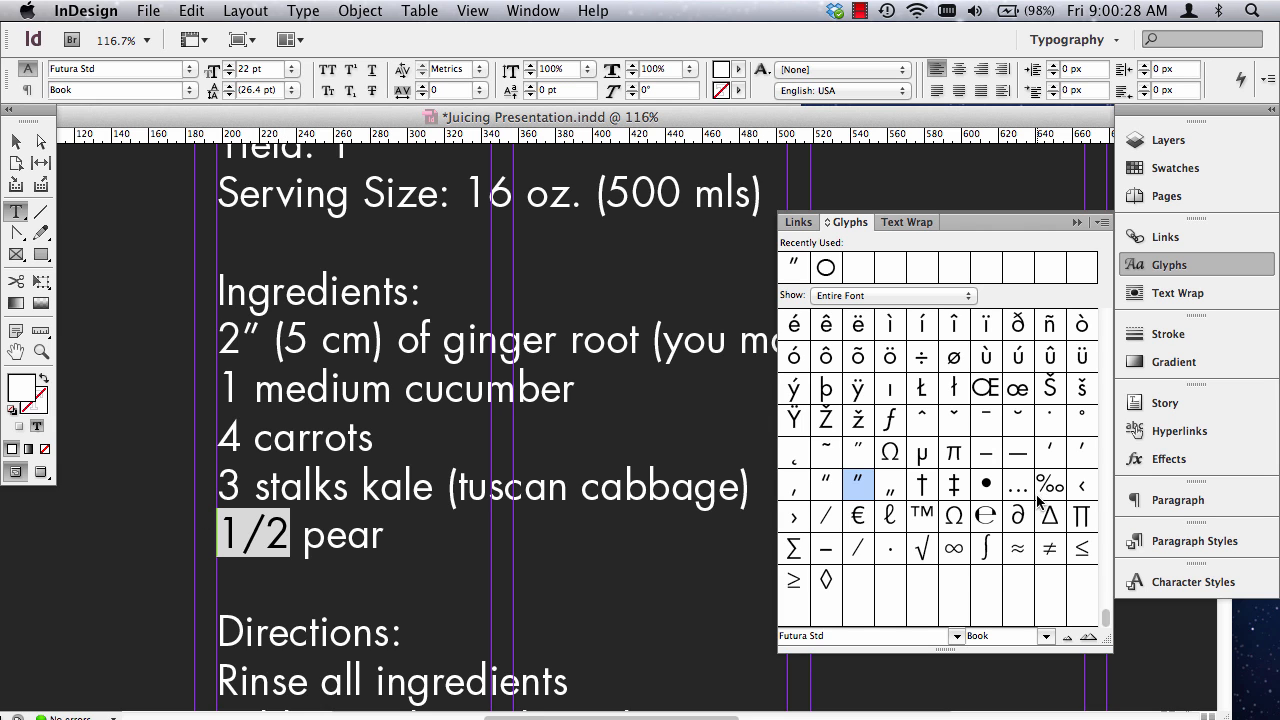
{"action": "scroll", "coordinate": [1037, 505], "scroll_direction": "up", "scroll_amount": 3}
{"action": "scroll", "coordinate": [1037, 505], "scroll_direction": "up", "scroll_amount": 5}
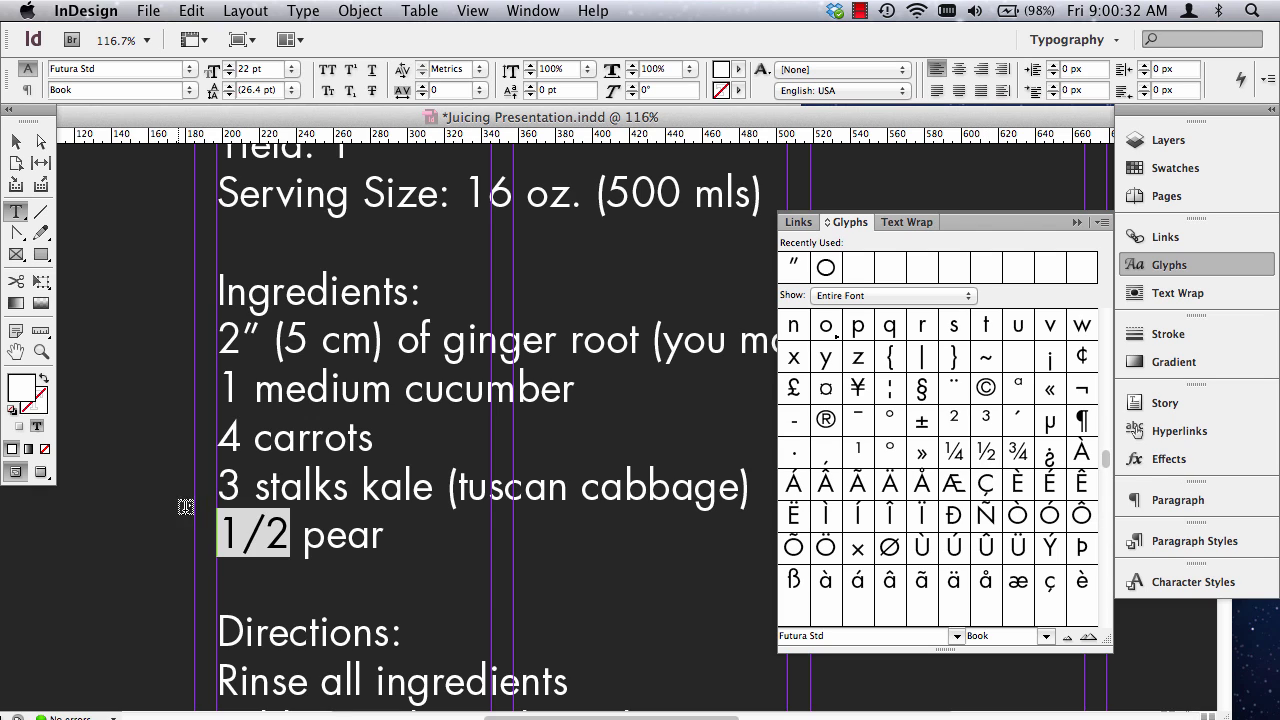
{"action": "left_click", "coordinate": [290, 535]}
{"action": "left_click_drag", "start_coordinate": [289, 535], "coordinate": [222, 533]}
{"action": "key", "text": "BackSpace"}
{"action": "key", "text": "Delete"}
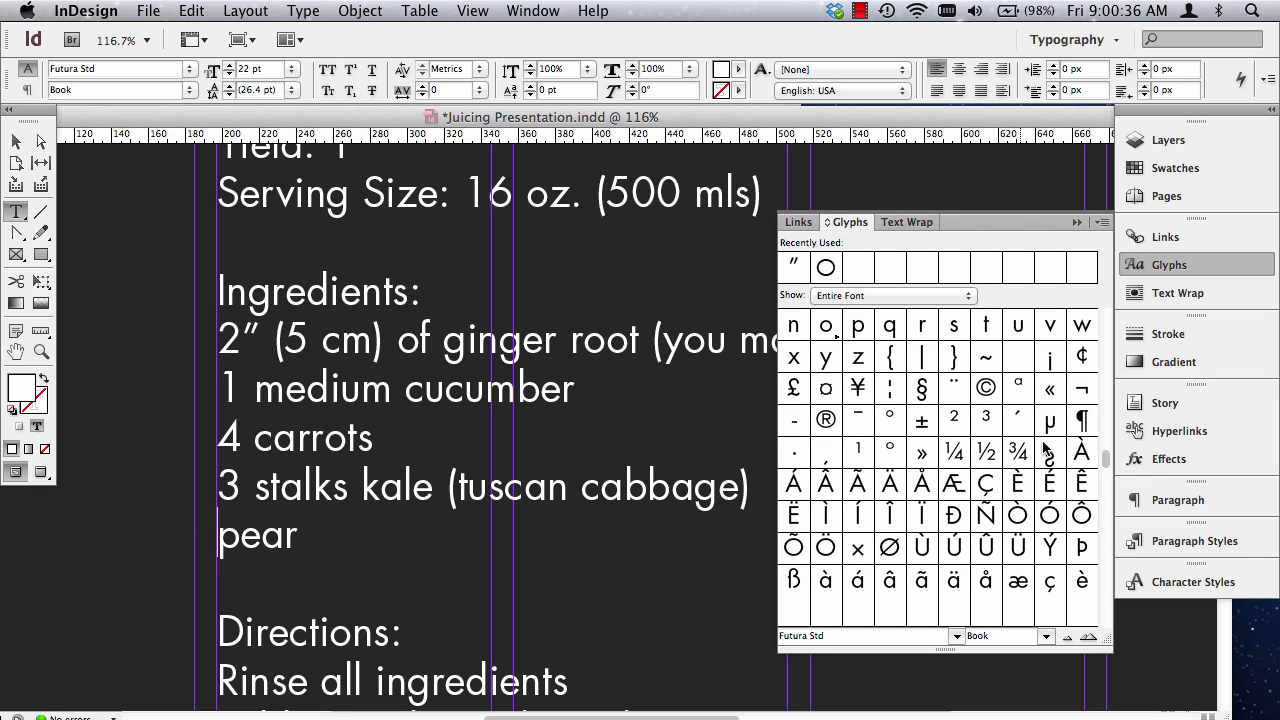
{"action": "double_click", "coordinate": [985, 453]}
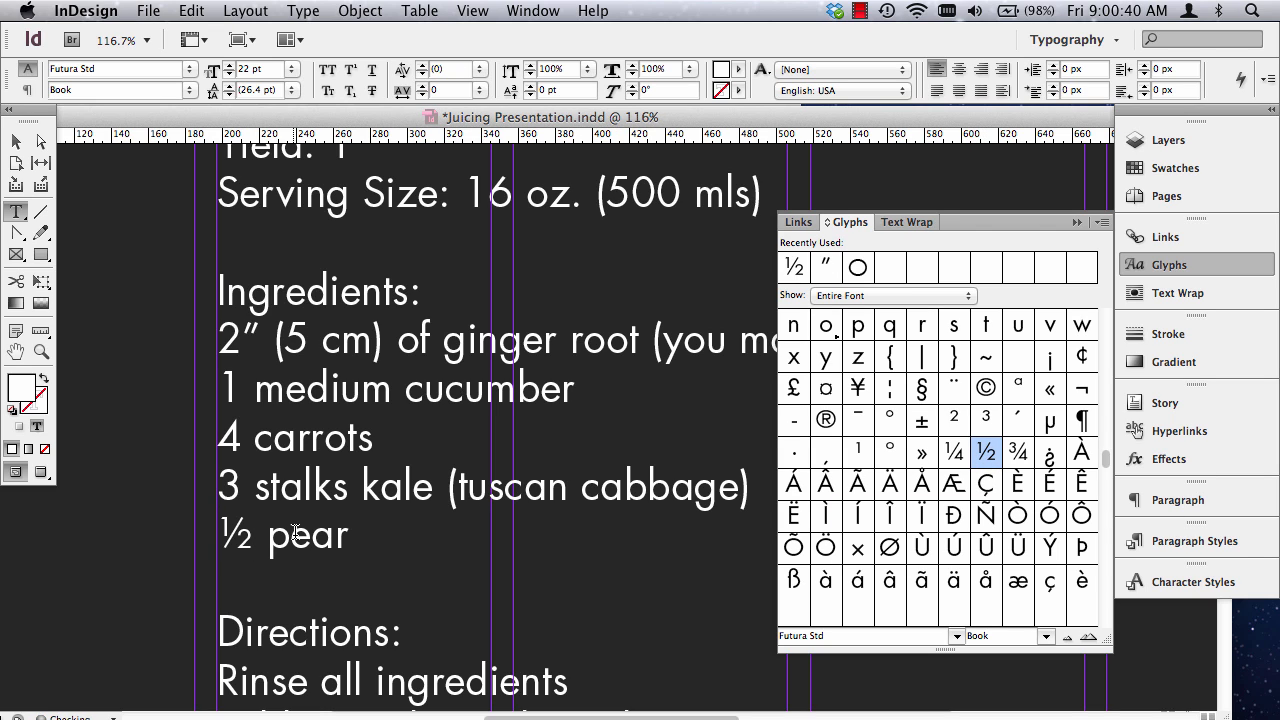
{"action": "left_click", "coordinate": [1165, 265]}
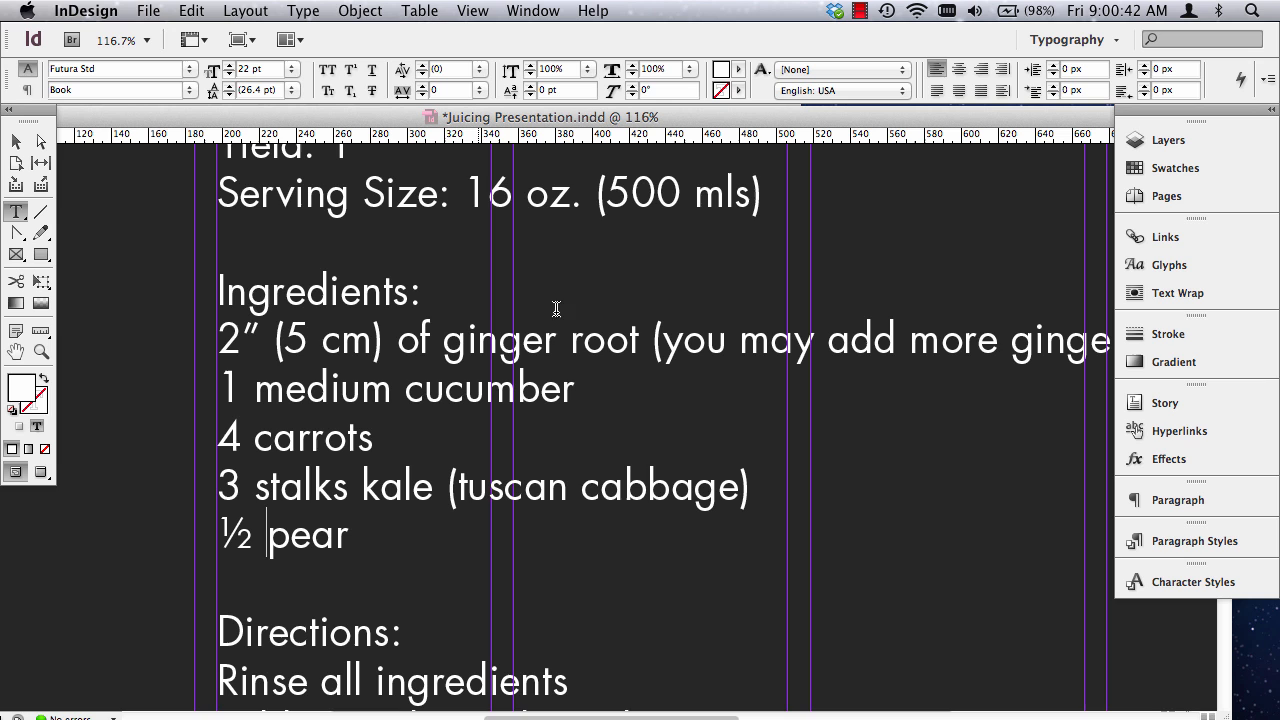
Examine the formatted Green Carrot Ginger Juice page as a whole and compare it with the Juice Recipes title page.
{"action": "scroll", "coordinate": [440, 400], "scroll_direction": "down", "scroll_amount": 10}
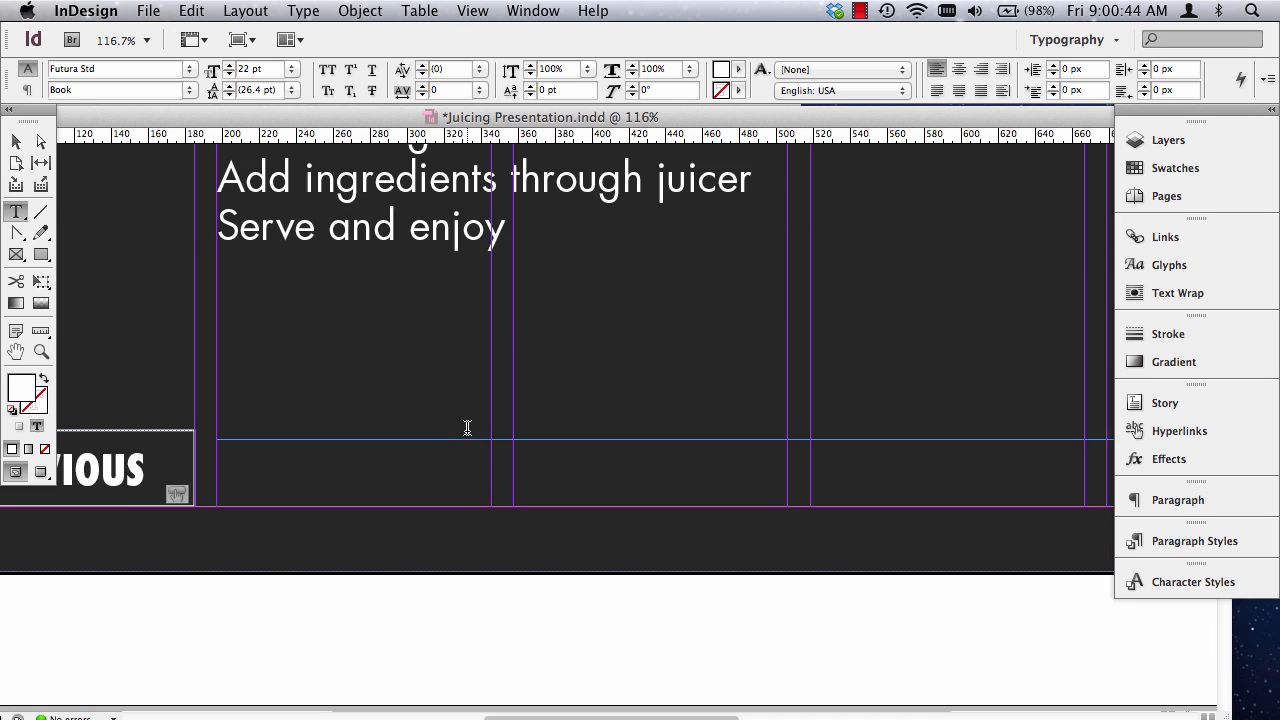
{"action": "scroll", "coordinate": [466, 429], "scroll_direction": "up", "scroll_amount": 13}
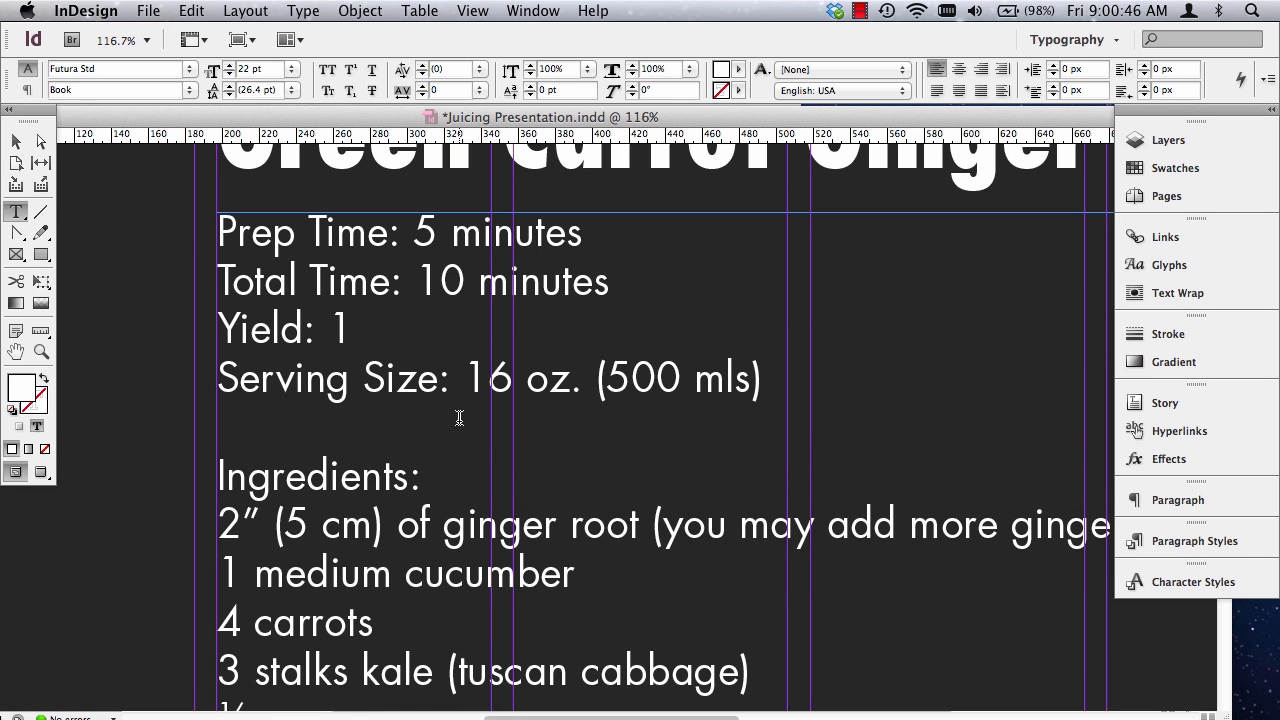
{"action": "key", "text": "super+0"}
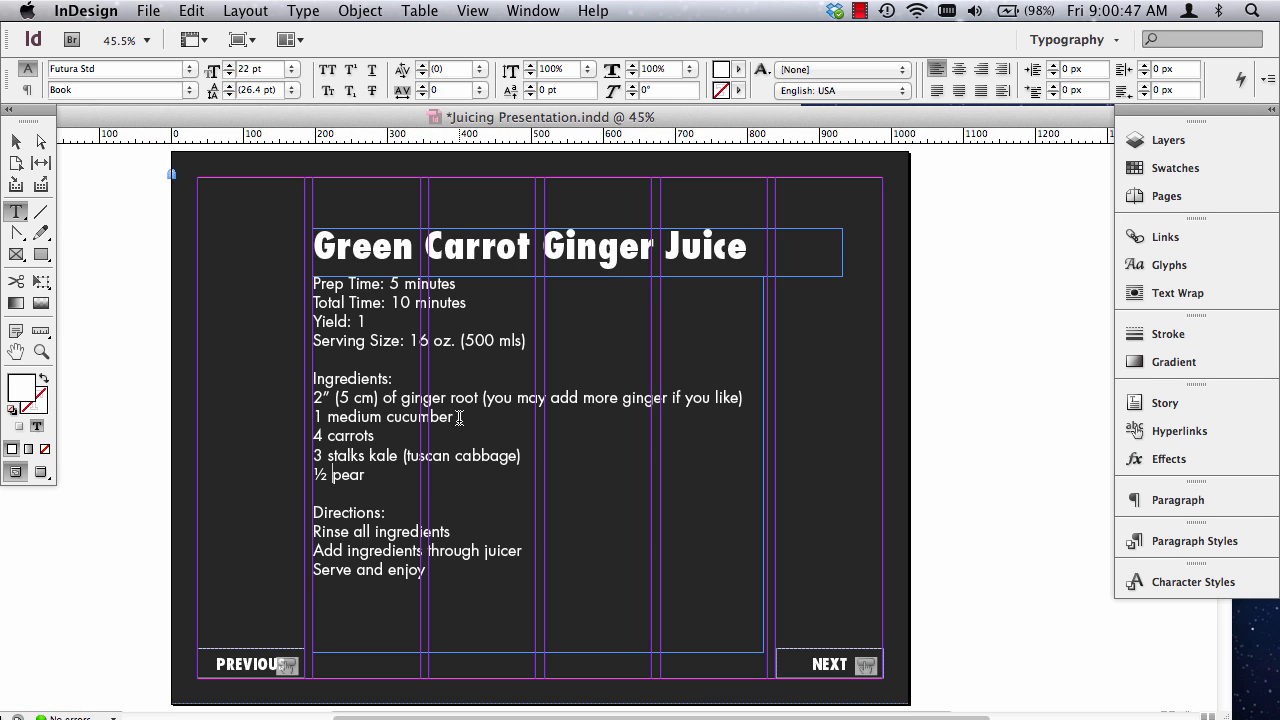
{"action": "left_click", "coordinate": [16, 141]}
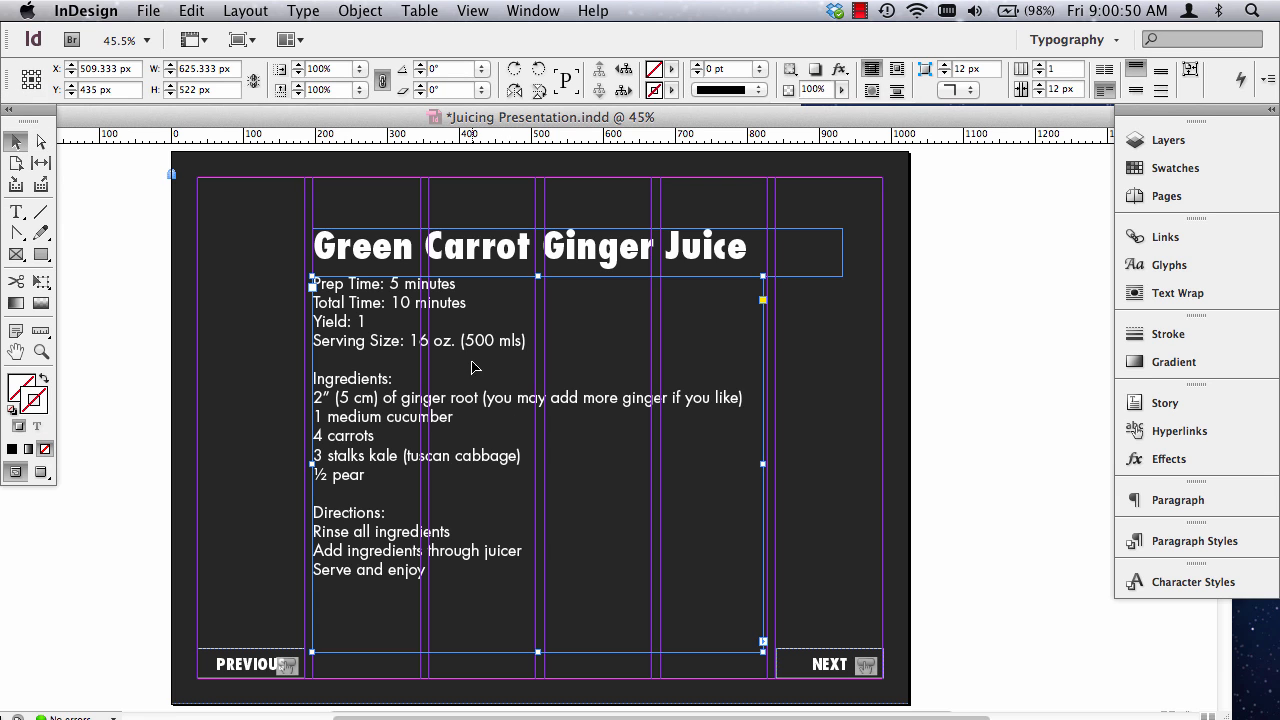
{"action": "scroll", "coordinate": [584, 490], "scroll_direction": "down", "scroll_amount": 10}
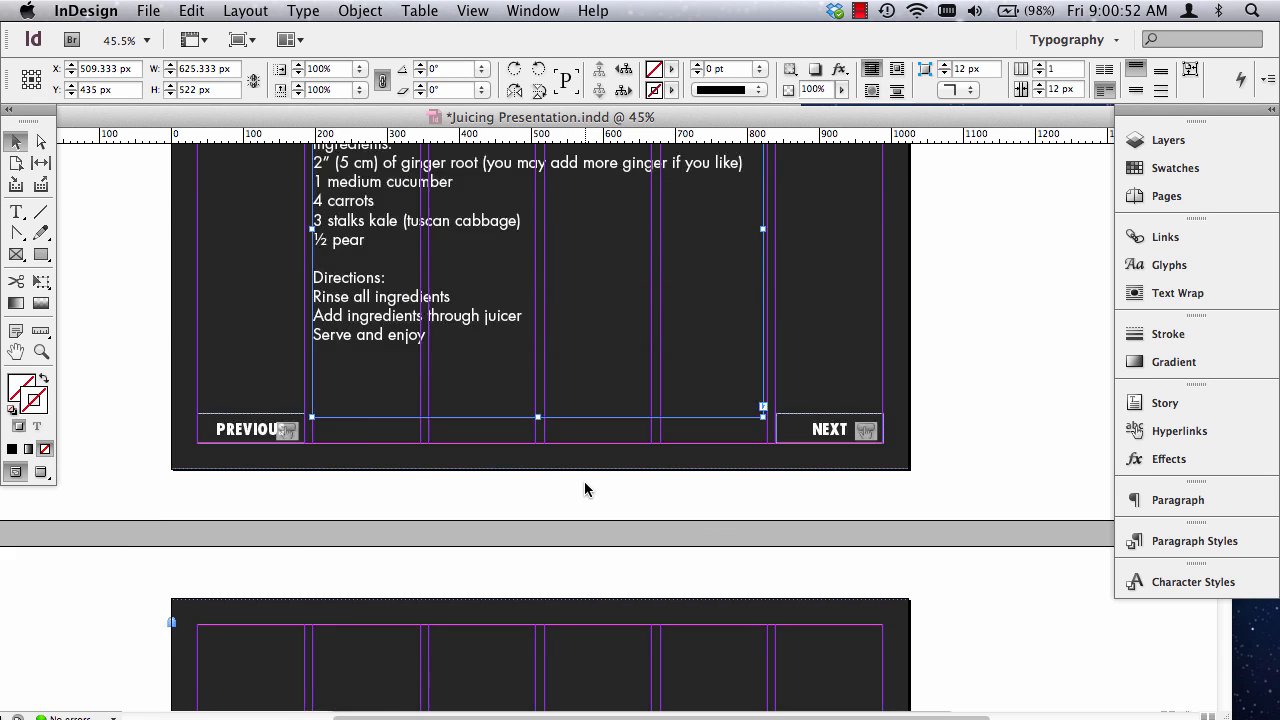
{"action": "scroll", "coordinate": [584, 493], "scroll_direction": "down", "scroll_amount": 15}
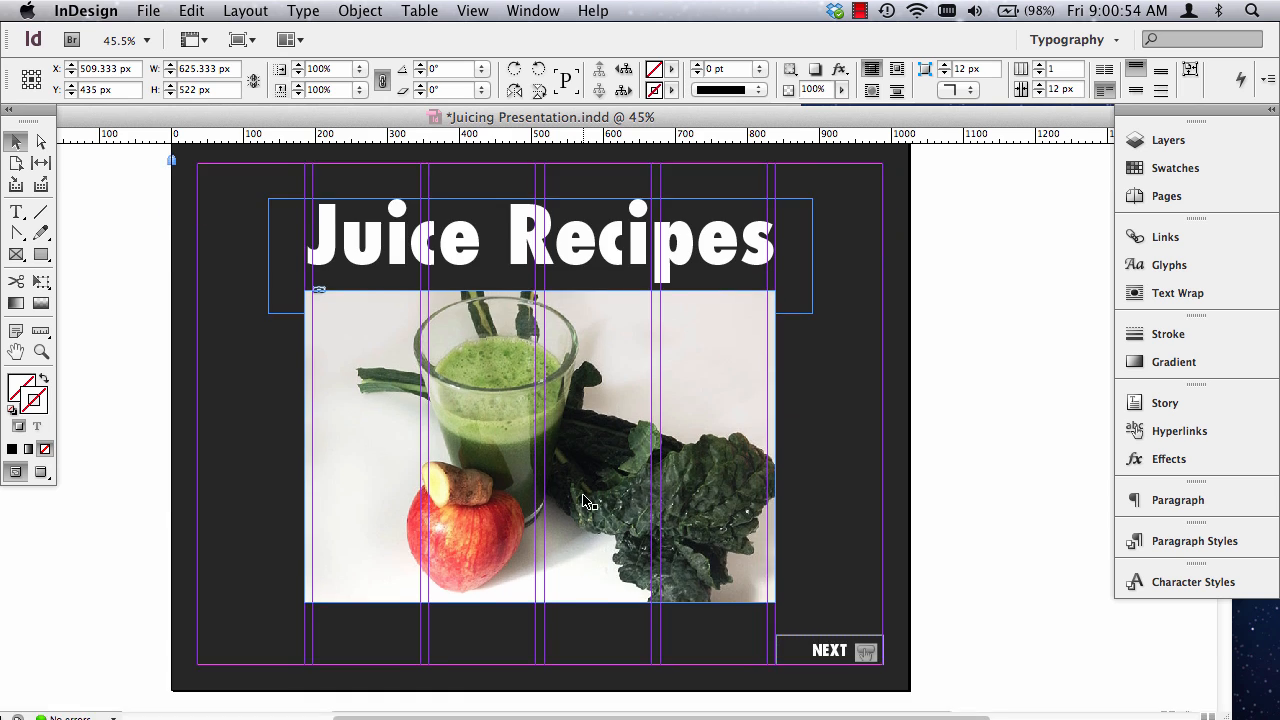
{"action": "scroll", "coordinate": [677, 269], "scroll_direction": "up", "scroll_amount": 10}
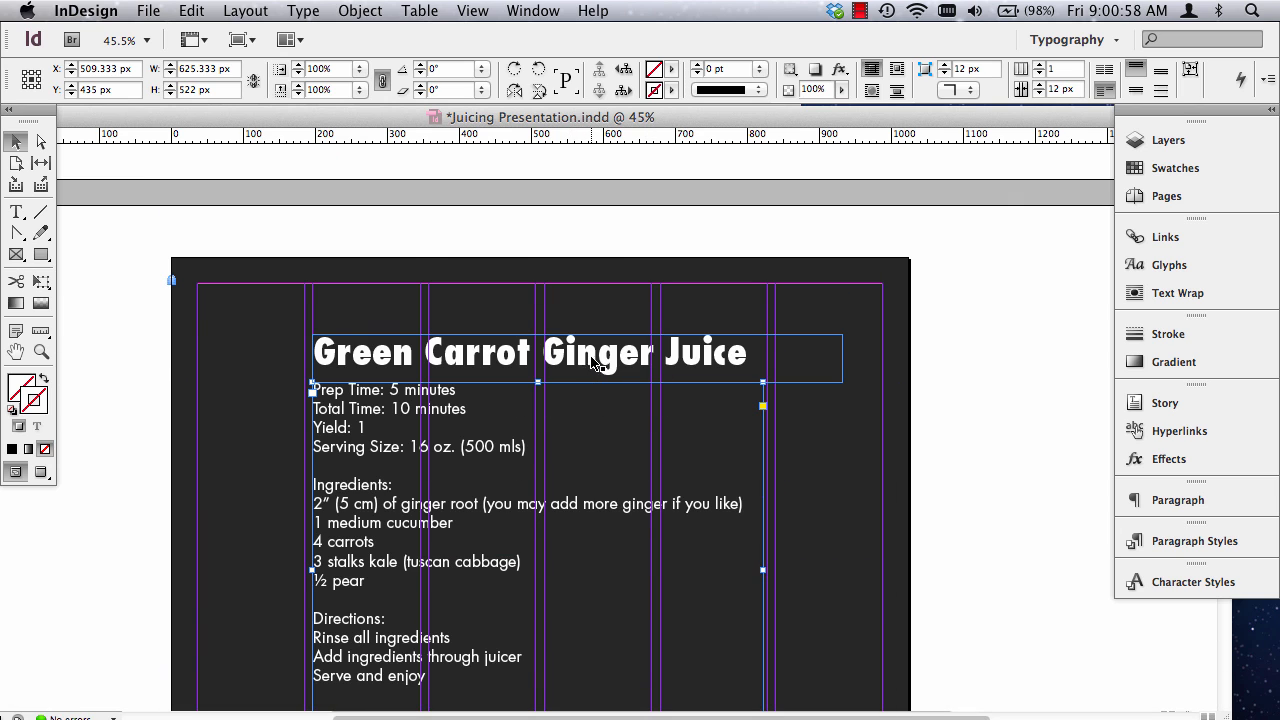
Widen the recipe text frame below the Green Carrot Ginger Juice heading to about 649 px by extending its right edge.
{"action": "scroll", "coordinate": [594, 374], "scroll_direction": "down", "scroll_amount": 3}
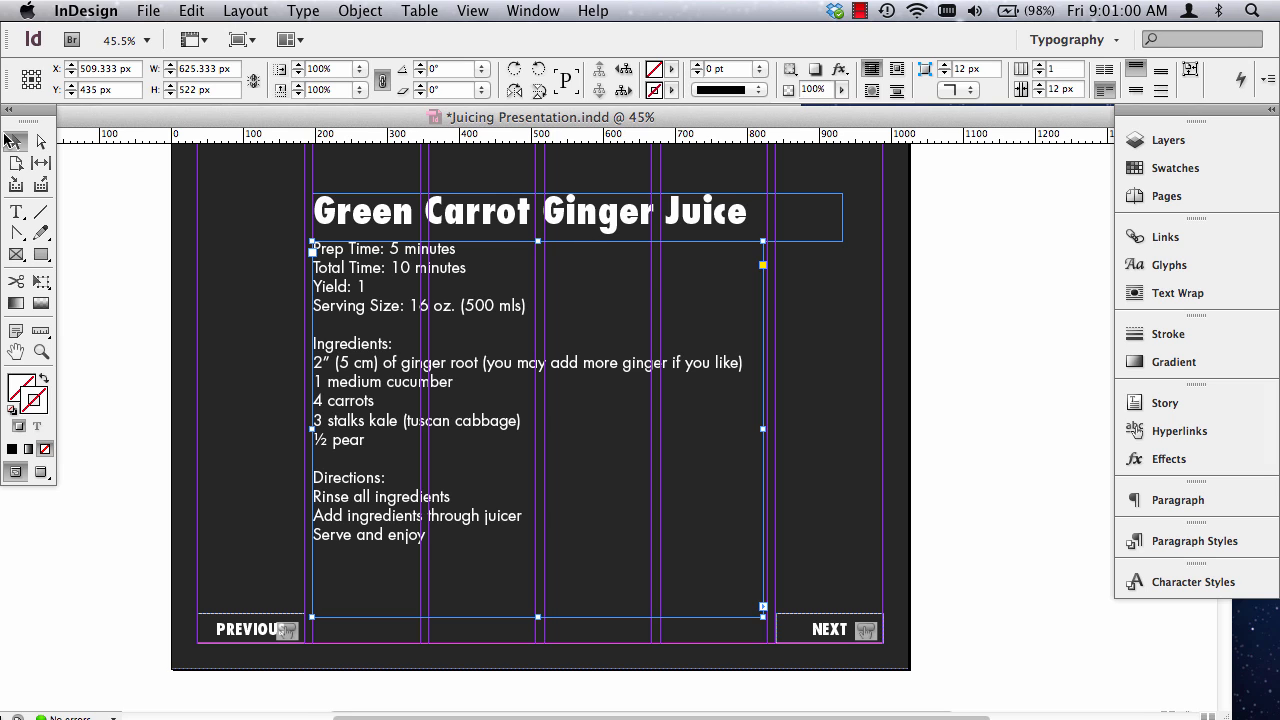
{"action": "left_click", "coordinate": [119, 279]}
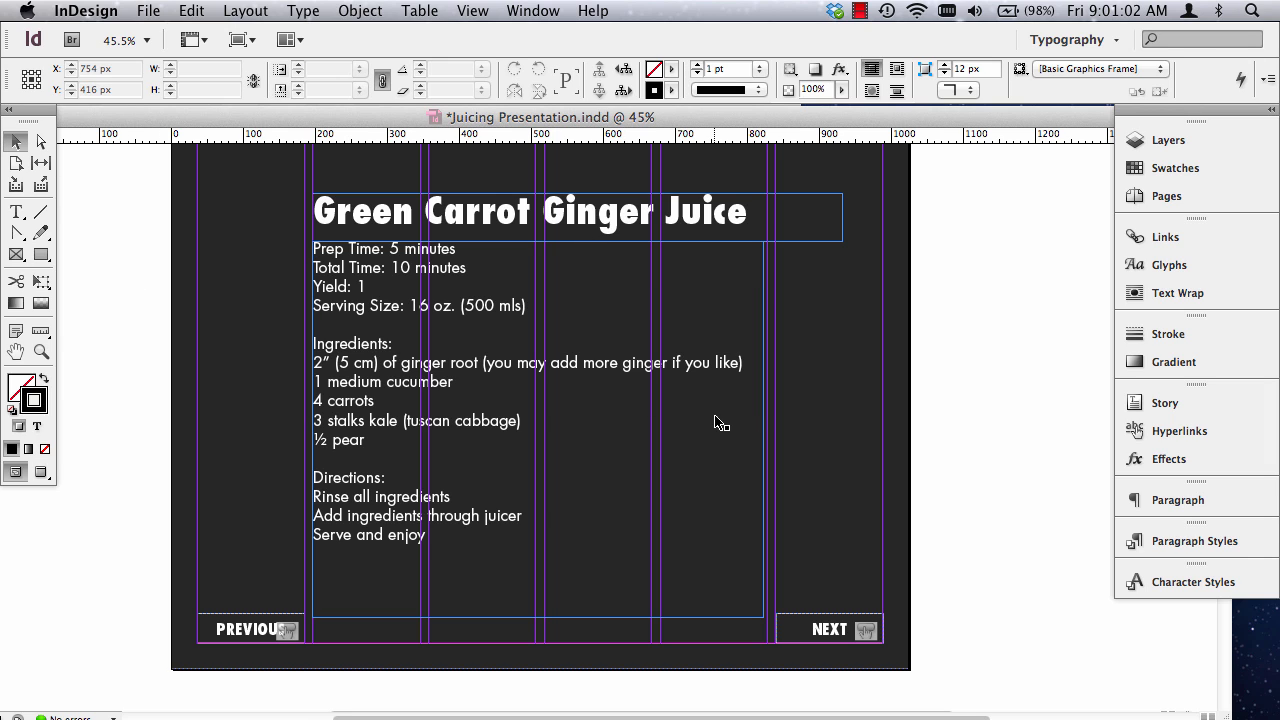
{"action": "left_click", "coordinate": [731, 400]}
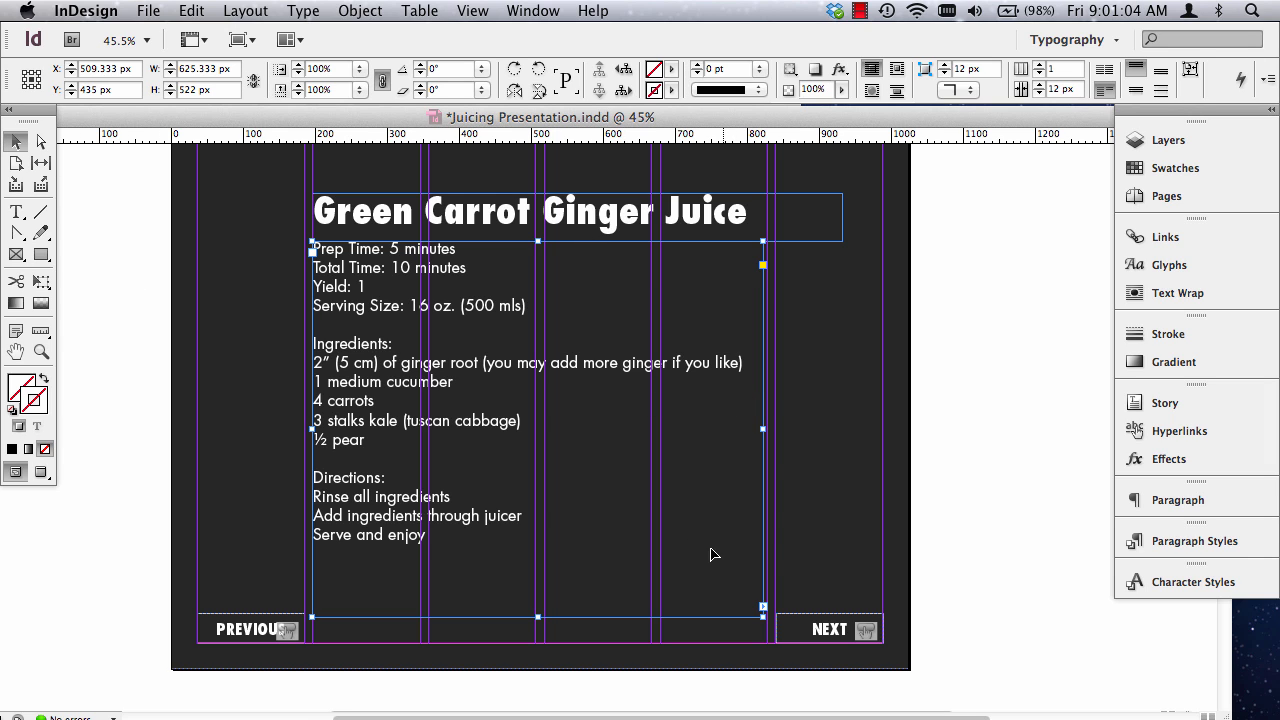
{"action": "mouse_move", "coordinate": [763, 429]}
{"action": "left_mouse_down"}
{"action": "mouse_move", "coordinate": [619, 440]}
{"action": "mouse_move", "coordinate": [780, 437]}
{"action": "left_mouse_up"}
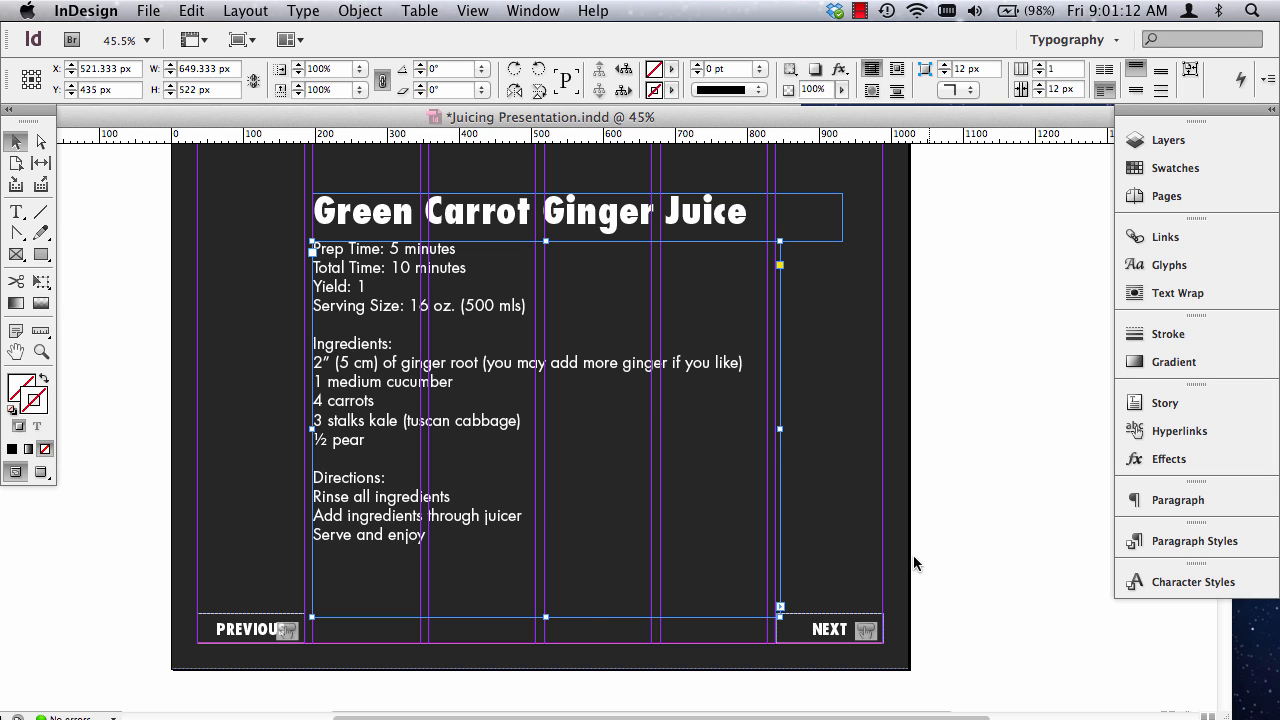
{"action": "left_click", "coordinate": [814, 471]}
Try to move the heading and recipe text frames together up and toward the page's left margin, and undo the move.
{"action": "left_click", "coordinate": [431, 222]}
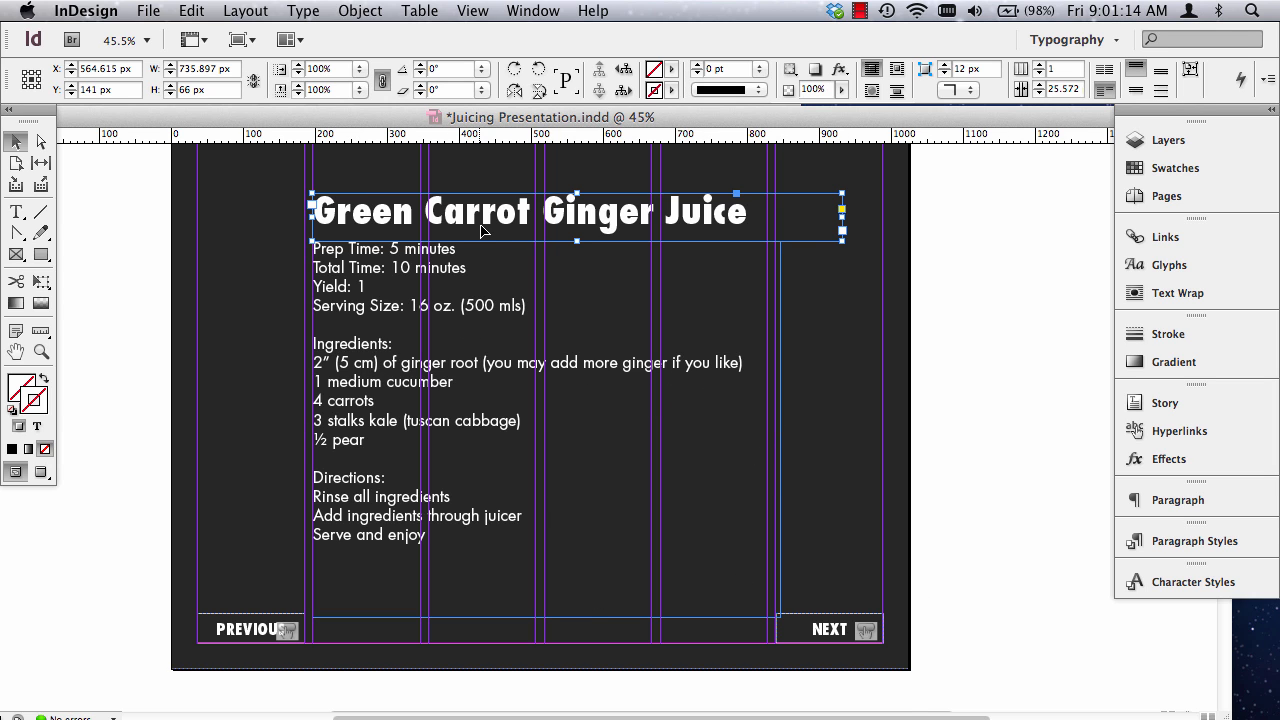
{"action": "scroll", "coordinate": [714, 463], "scroll_direction": "down", "scroll_amount": 2}
{"action": "scroll", "coordinate": [714, 463], "scroll_direction": "up", "scroll_amount": 4}
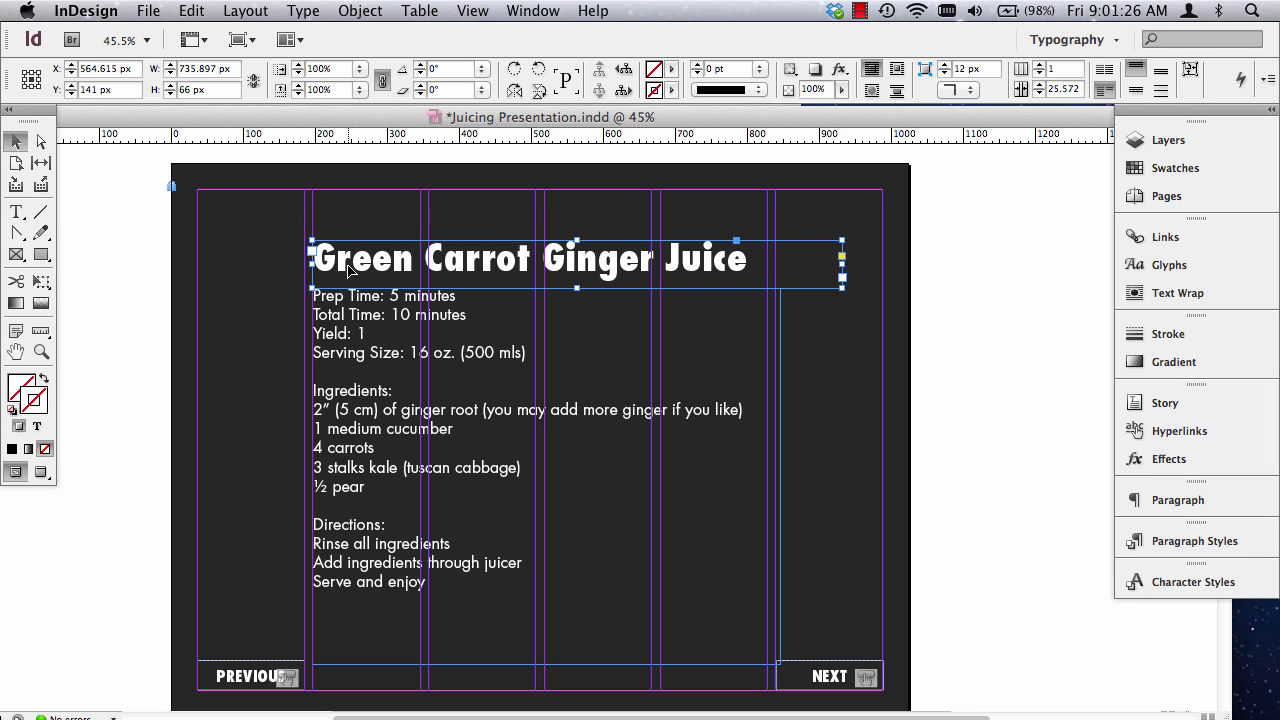
{"action": "left_click", "coordinate": [365, 338], "text": "shift"}
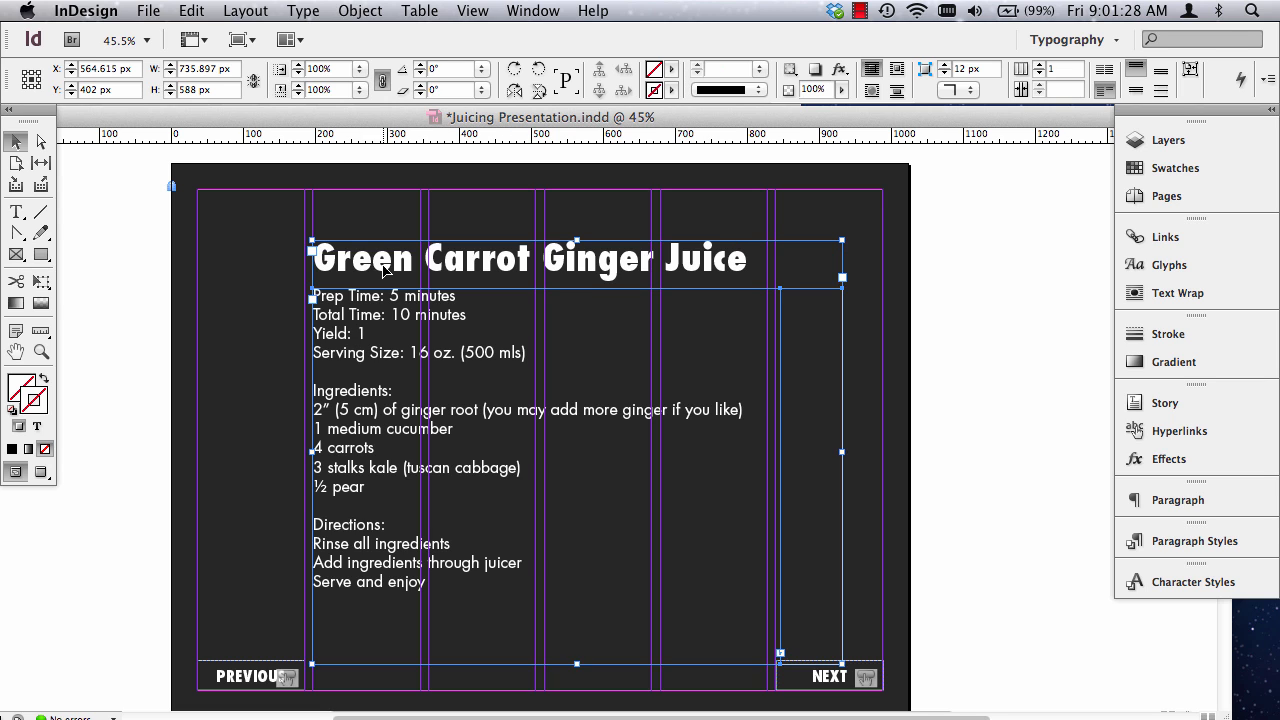
{"action": "left_click_drag", "start_coordinate": [383, 268], "coordinate": [308, 255]}
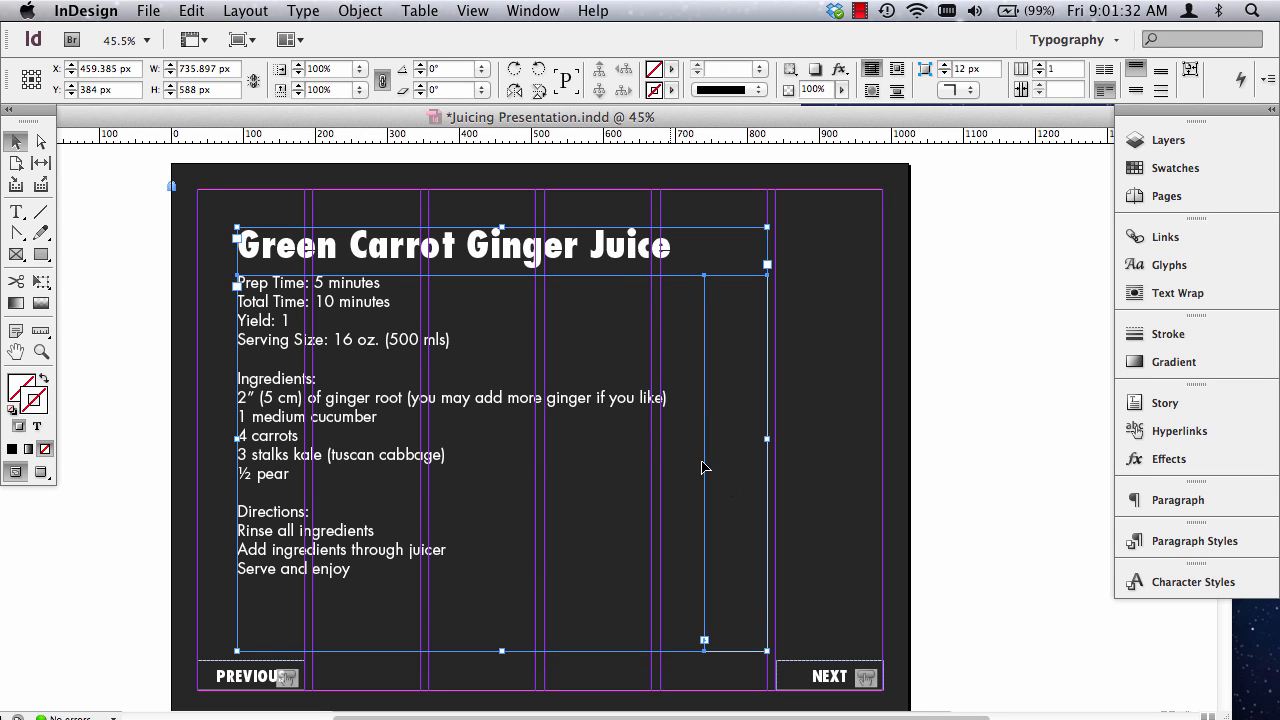
{"action": "key", "text": "super+z"}
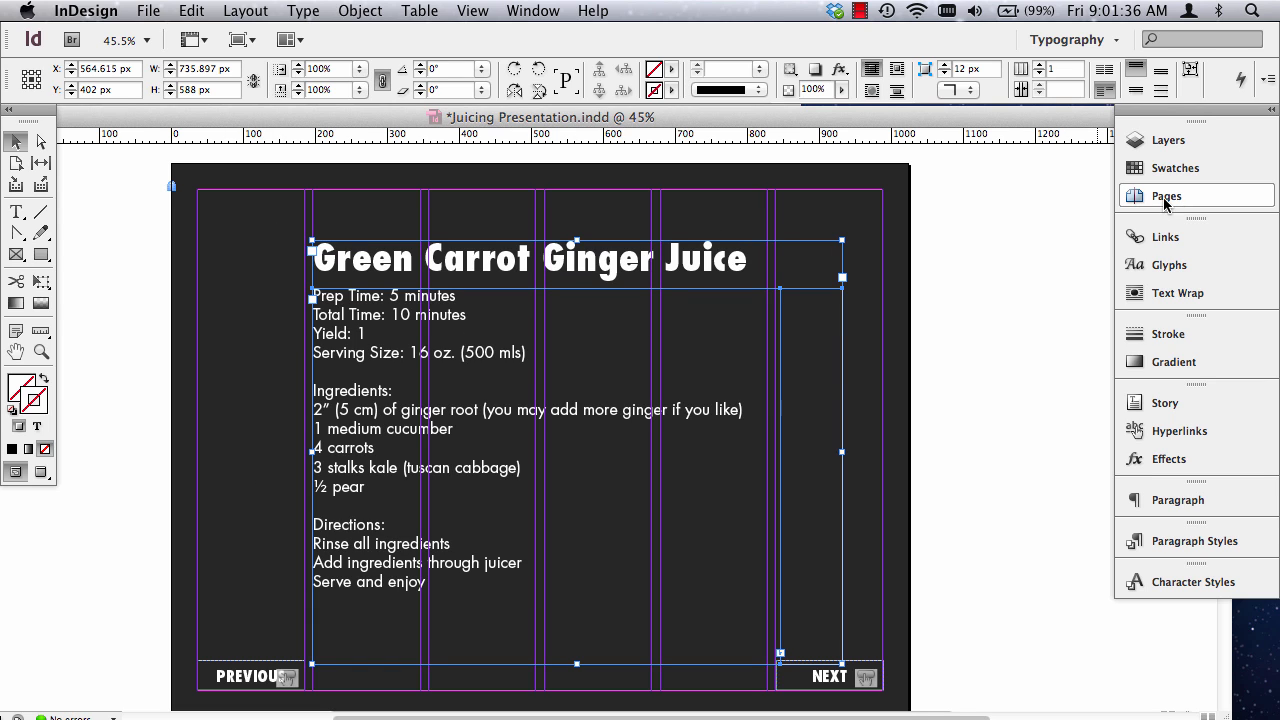
Open the A-Master page and set its number of columns to 12.
{"action": "double_click", "coordinate": [1140, 194]}
{"action": "left_click", "coordinate": [1143, 197]}
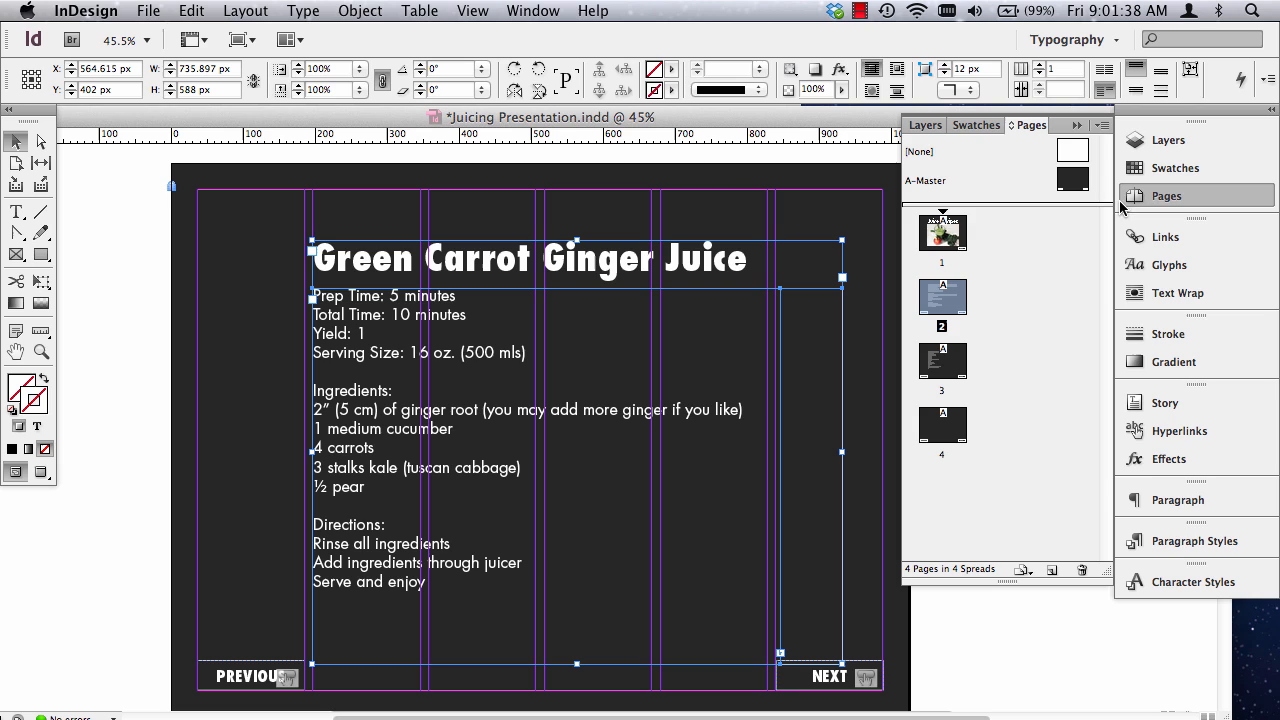
{"action": "double_click", "coordinate": [922, 181]}
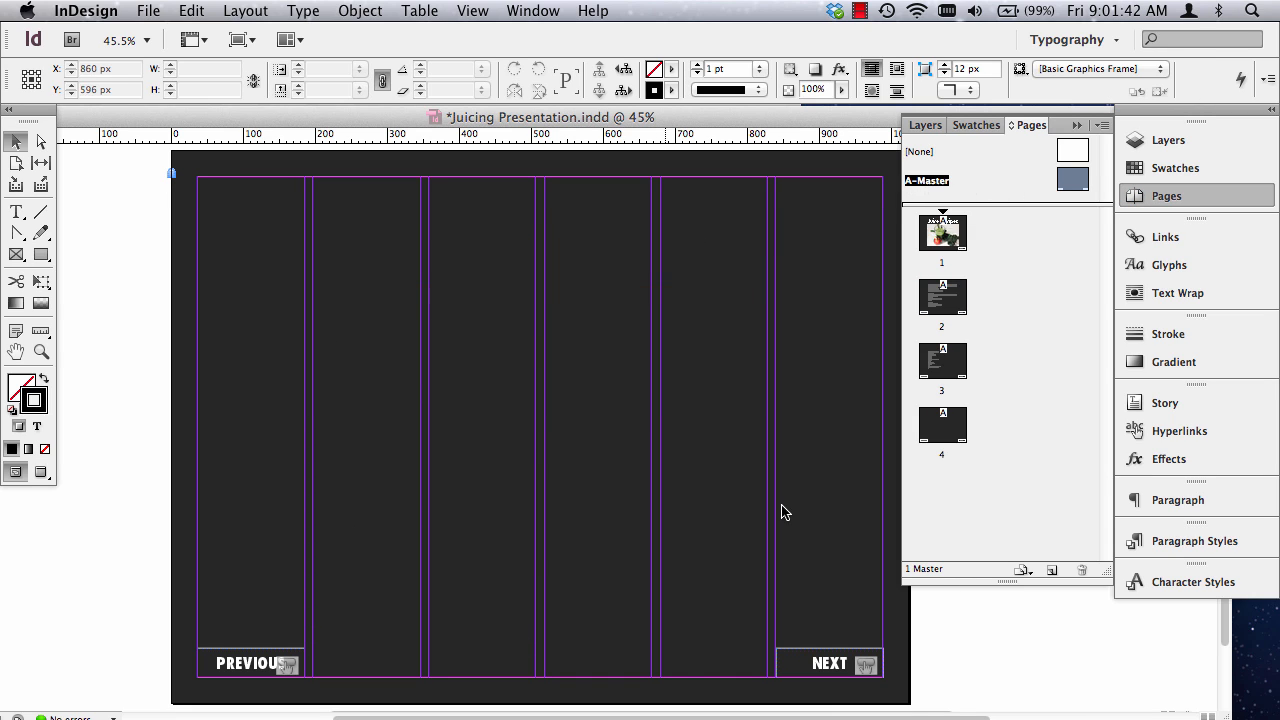
{"action": "left_click", "coordinate": [248, 12]}
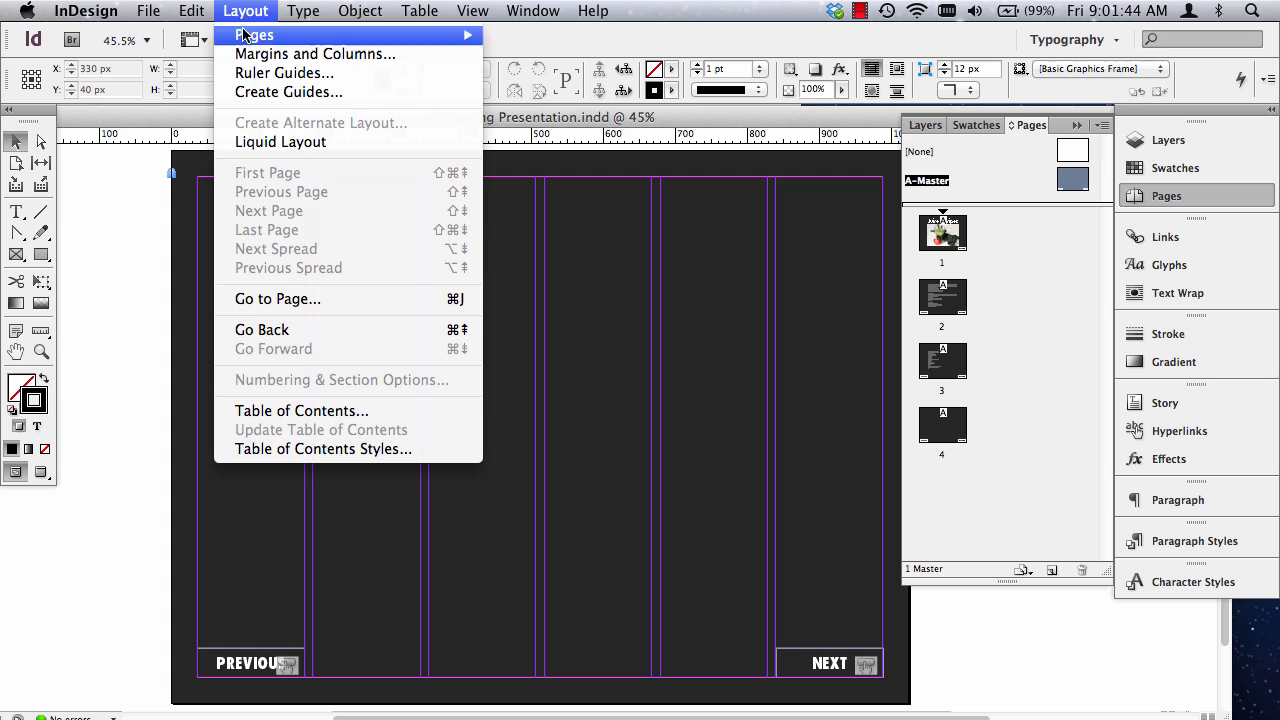
{"action": "left_click", "coordinate": [300, 54]}
{"action": "left_click", "coordinate": [554, 543]}
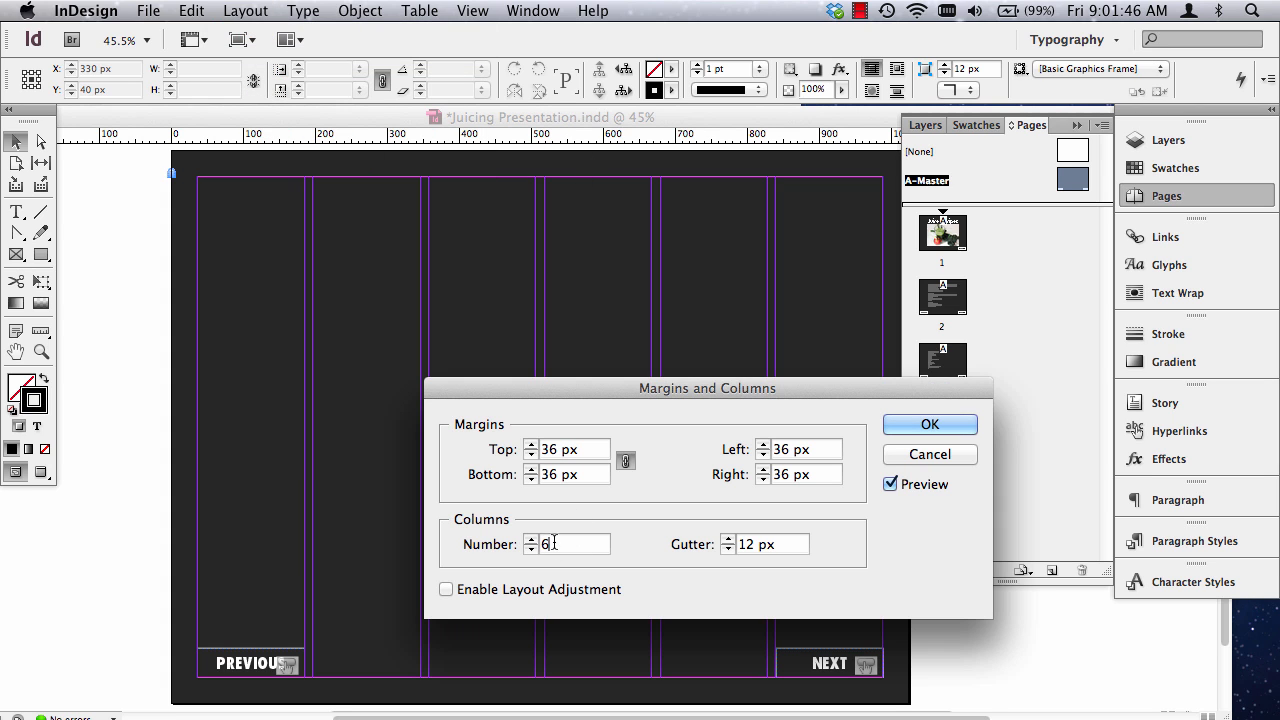
{"action": "type", "text": "12"}
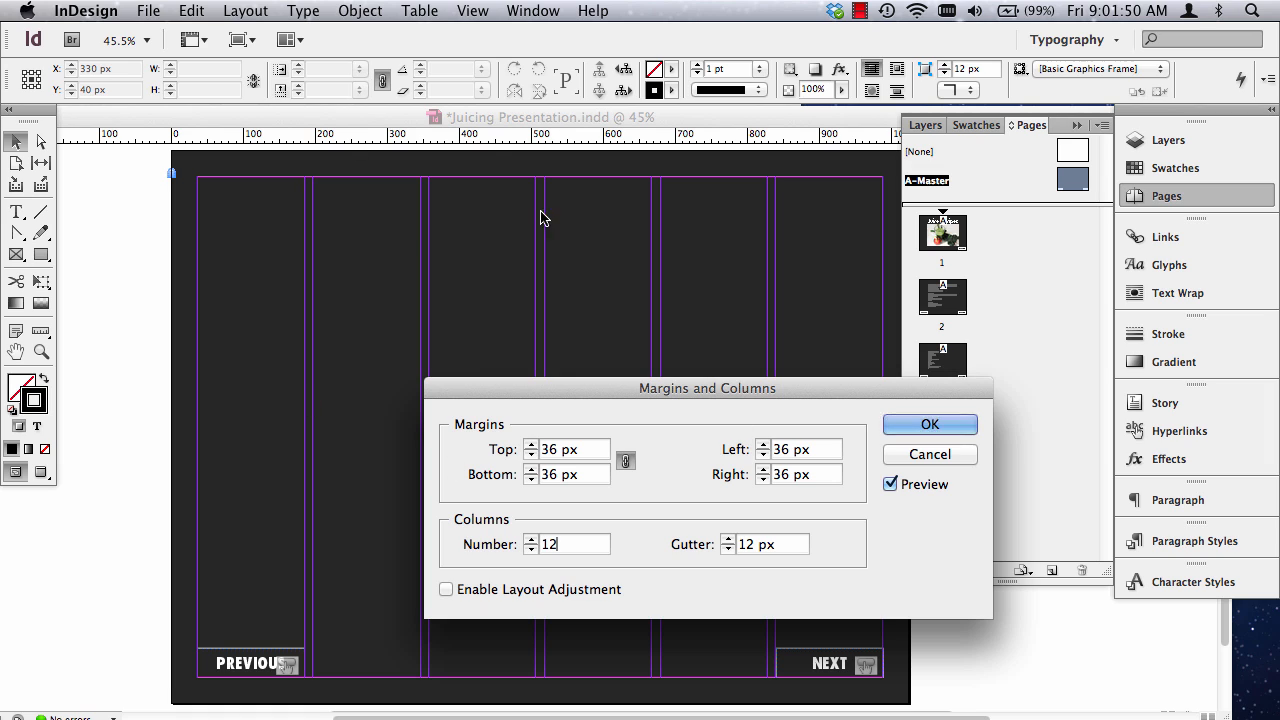
{"action": "left_click", "coordinate": [936, 426]}
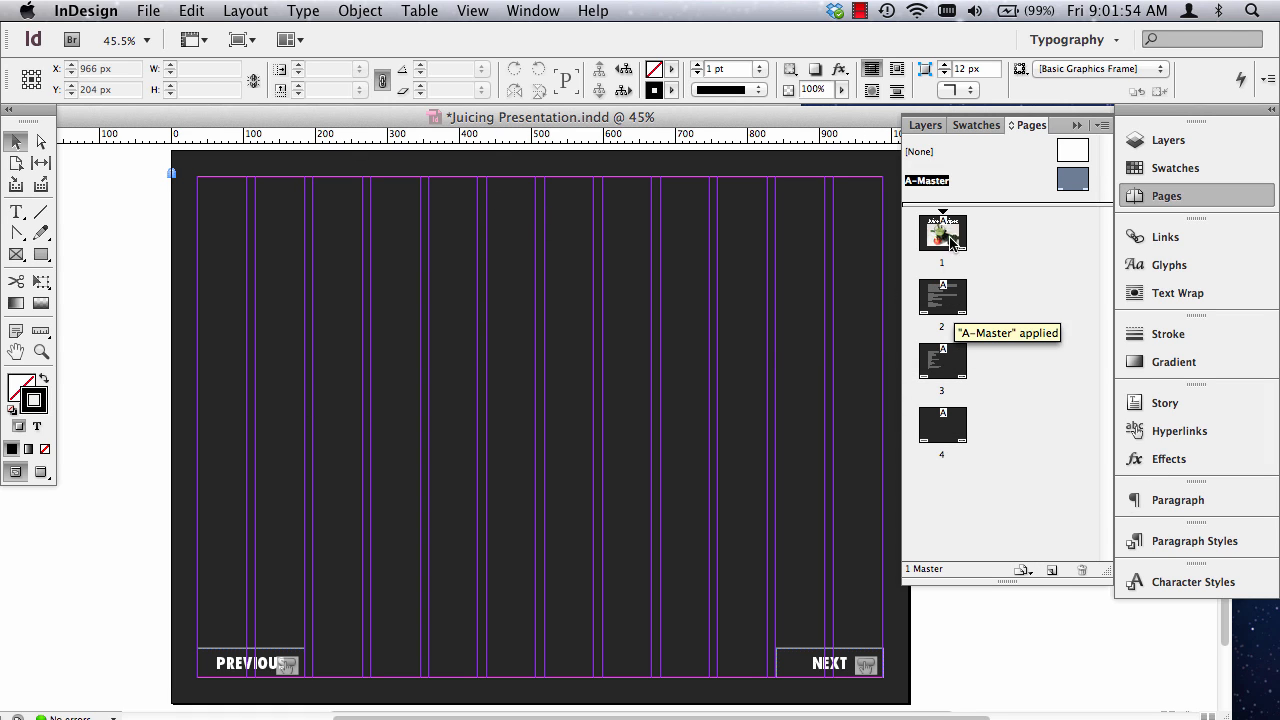
Return to page 2, align the heading and recipe text frames together with the left edge of the second column, and preview the page.
{"action": "double_click", "coordinate": [943, 300]}
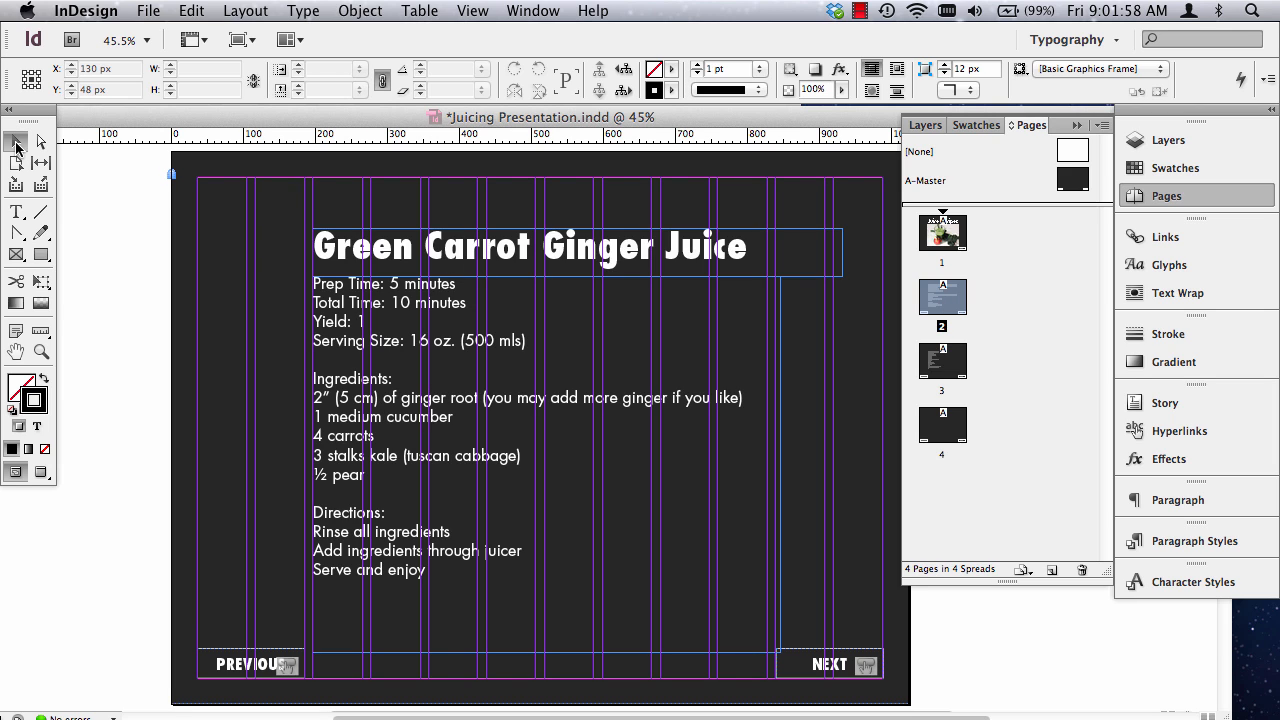
{"action": "left_click", "coordinate": [405, 260]}
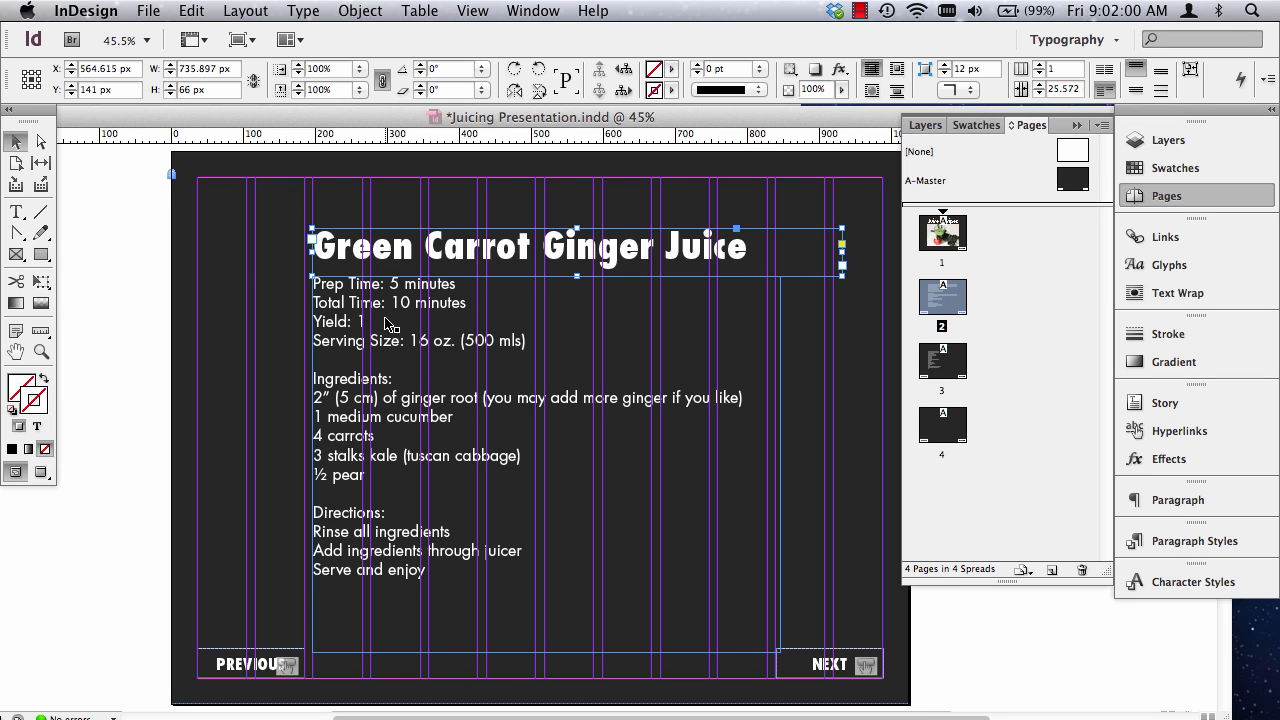
{"action": "left_click_drag", "start_coordinate": [389, 326], "coordinate": [354, 325]}
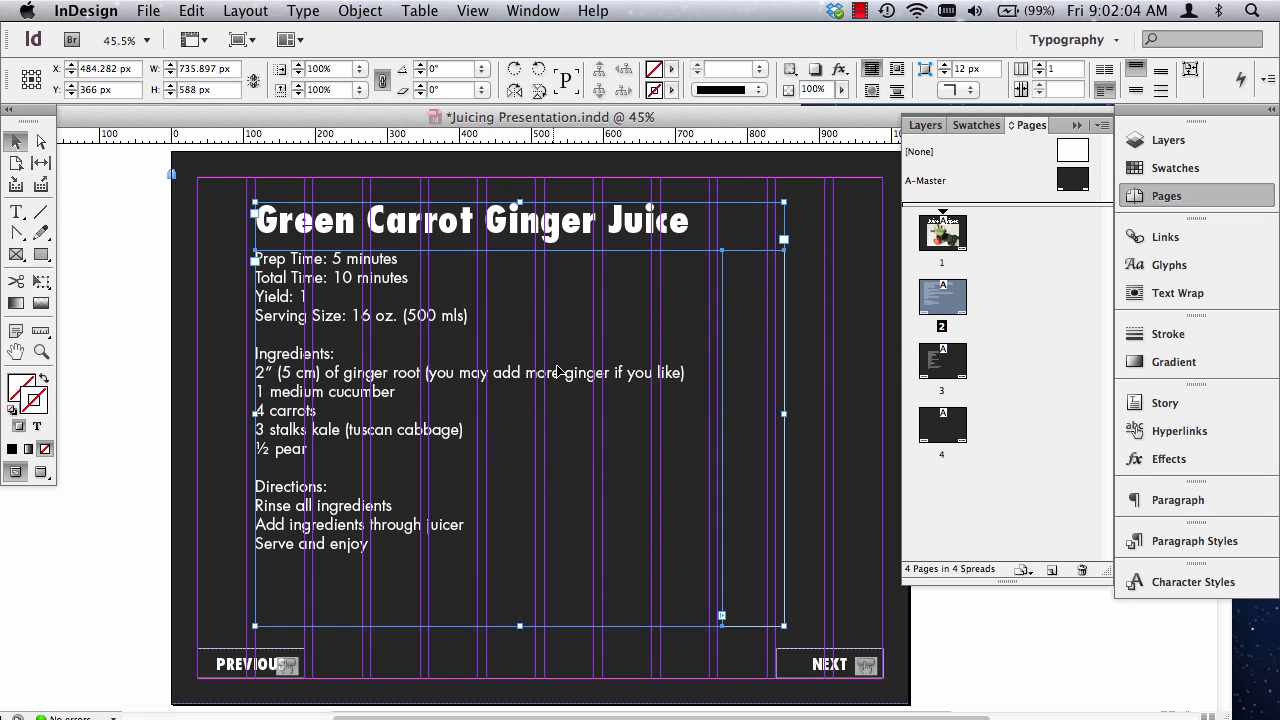
{"action": "left_click_drag", "start_coordinate": [376, 218], "coordinate": [420, 258]}
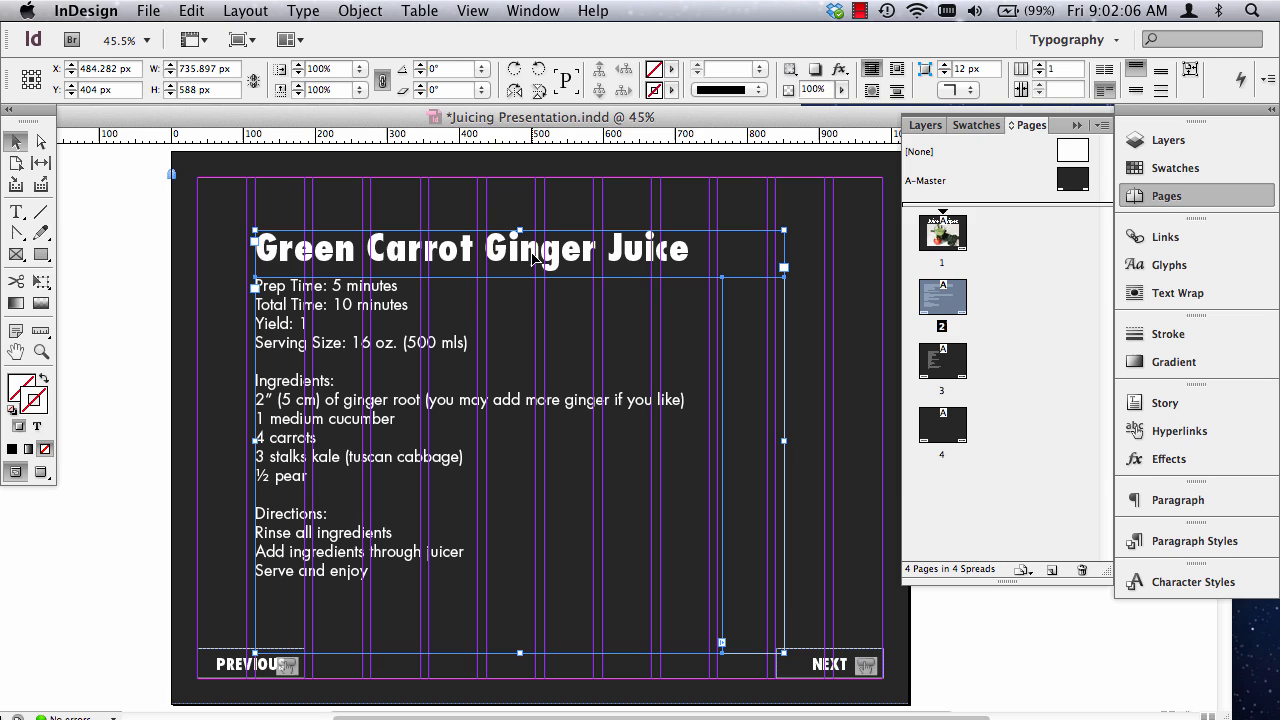
{"action": "left_click", "coordinate": [148, 261]}
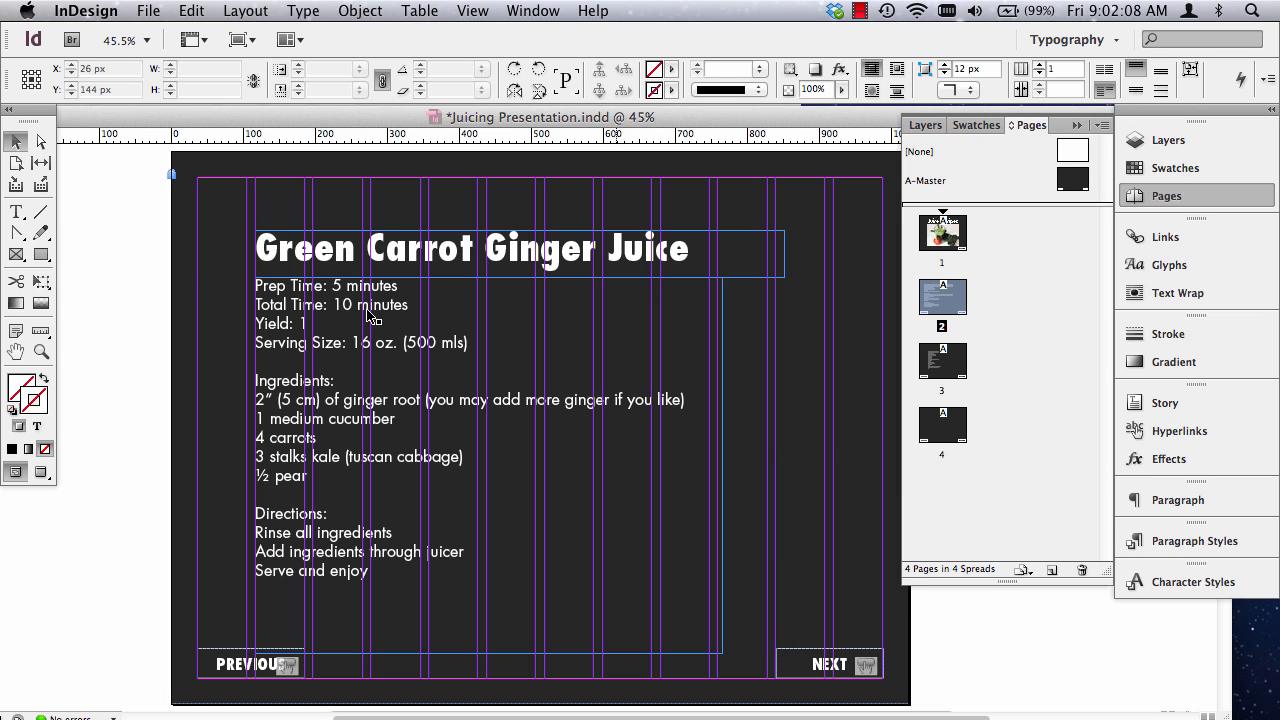
{"action": "key", "text": "w"}
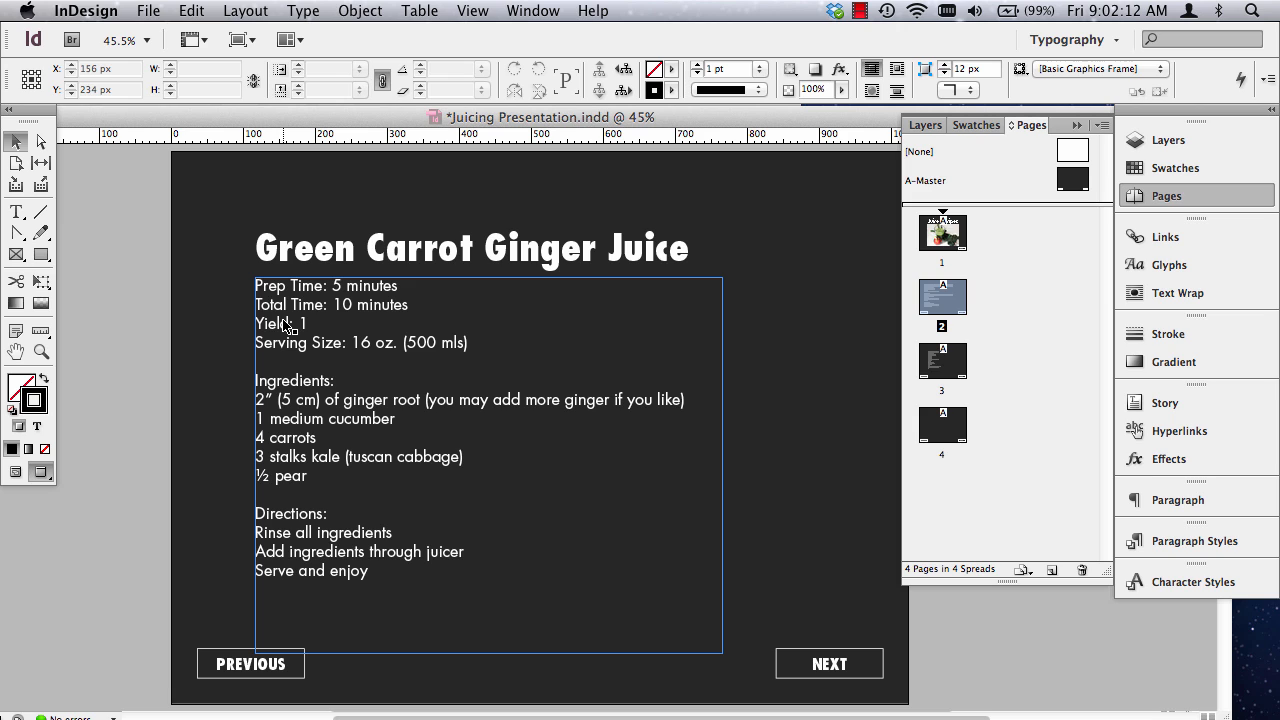
{"action": "key", "text": "w"}
Shift only the heading frame left by about 12 px to the right edge of the first column and preview the page.
{"action": "left_click", "coordinate": [341, 263]}
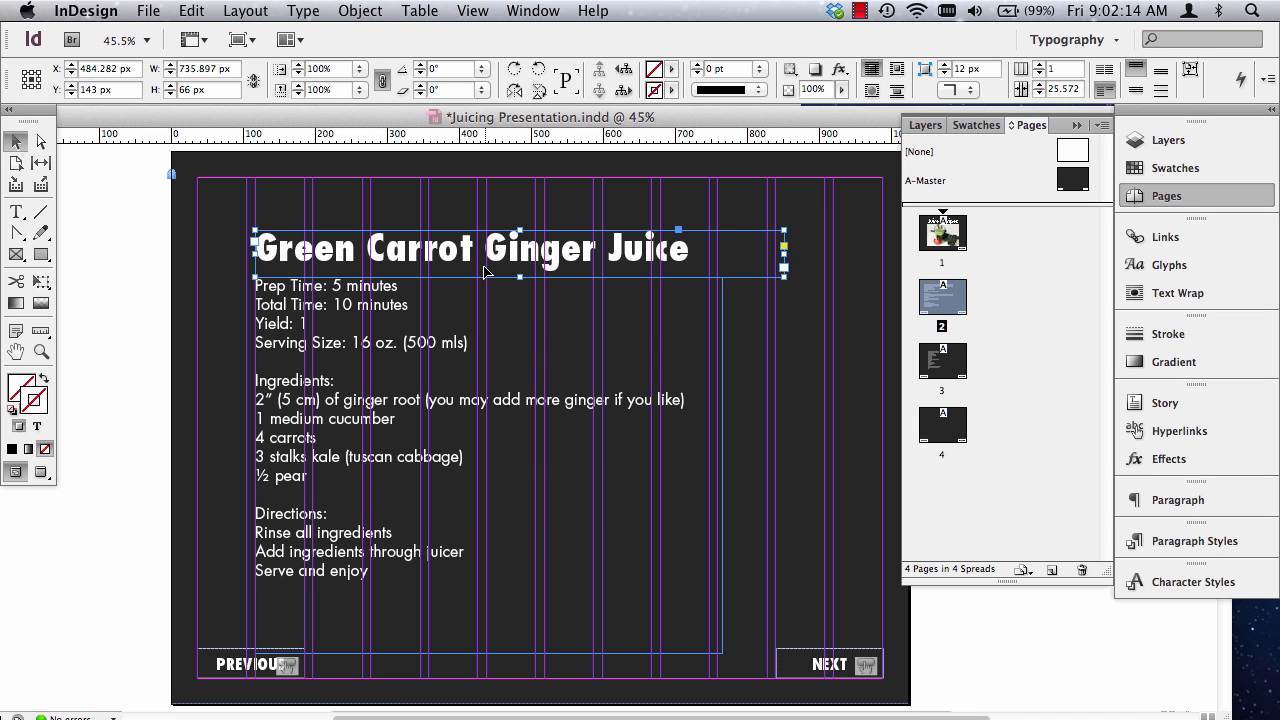
{"action": "left_click_drag", "start_coordinate": [485, 267], "coordinate": [458, 270]}
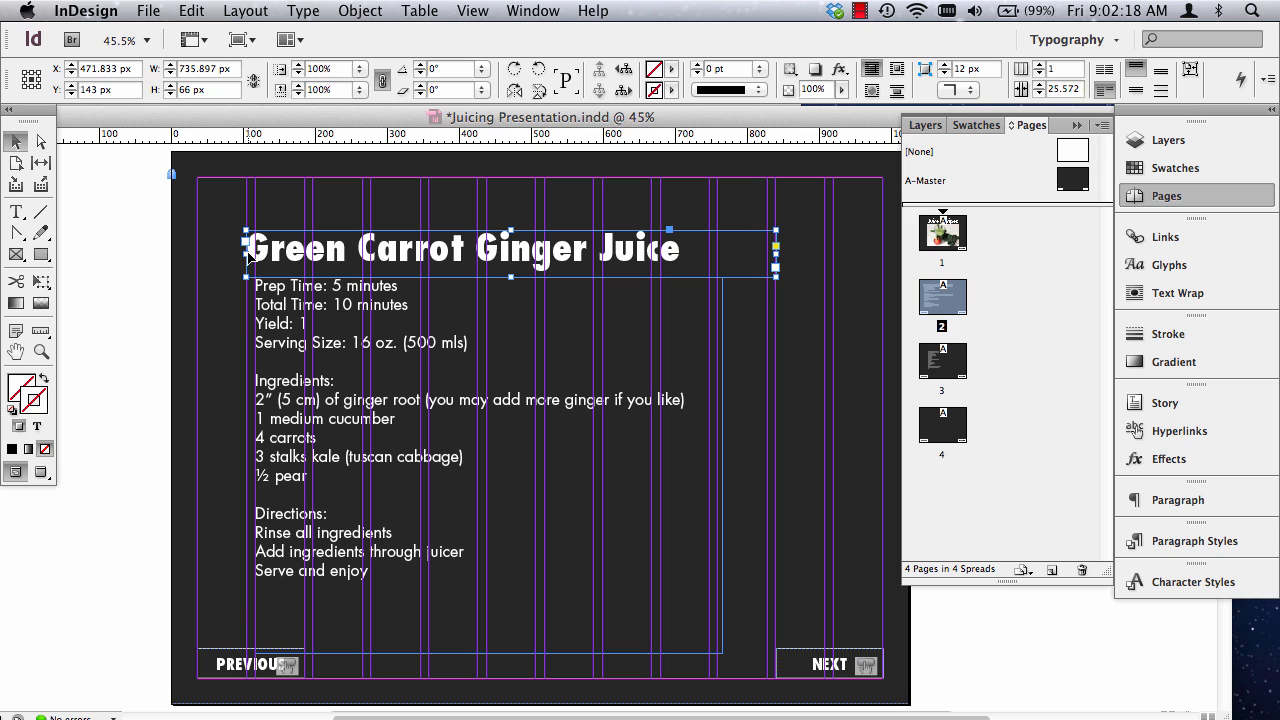
{"action": "left_click", "coordinate": [176, 271]}
{"action": "key", "text": "w"}
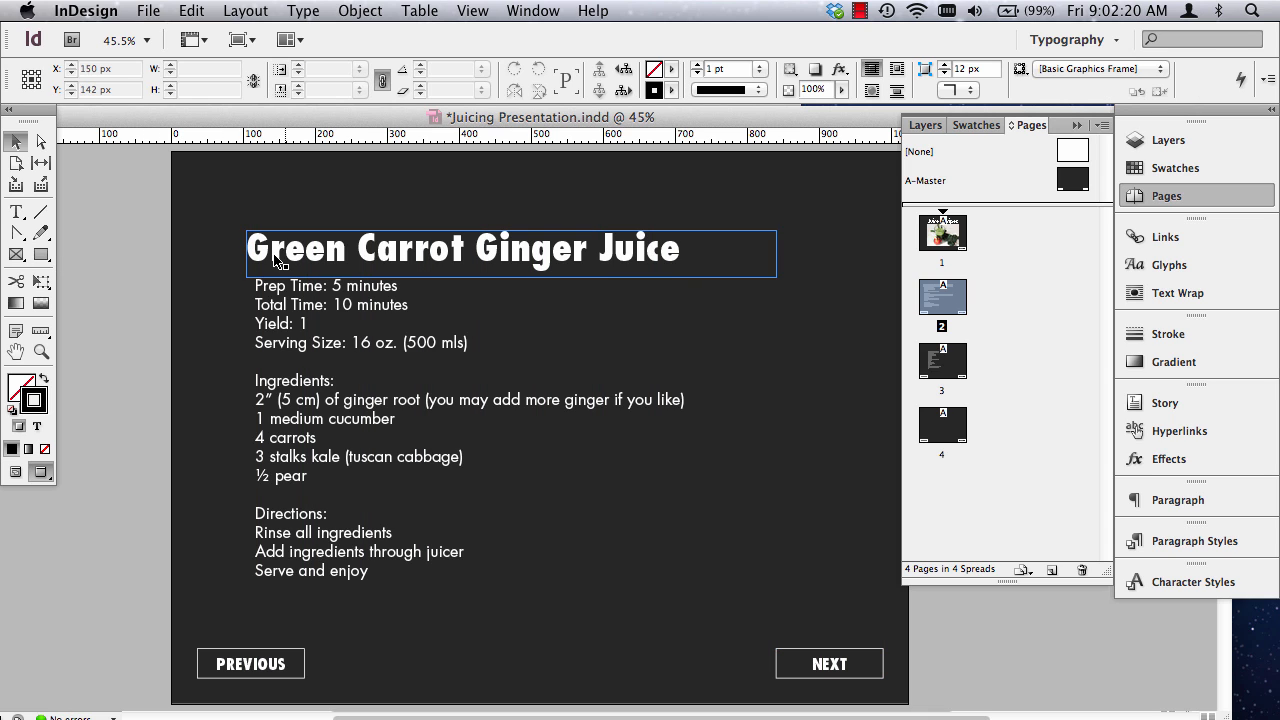
{"action": "key", "text": "w"}
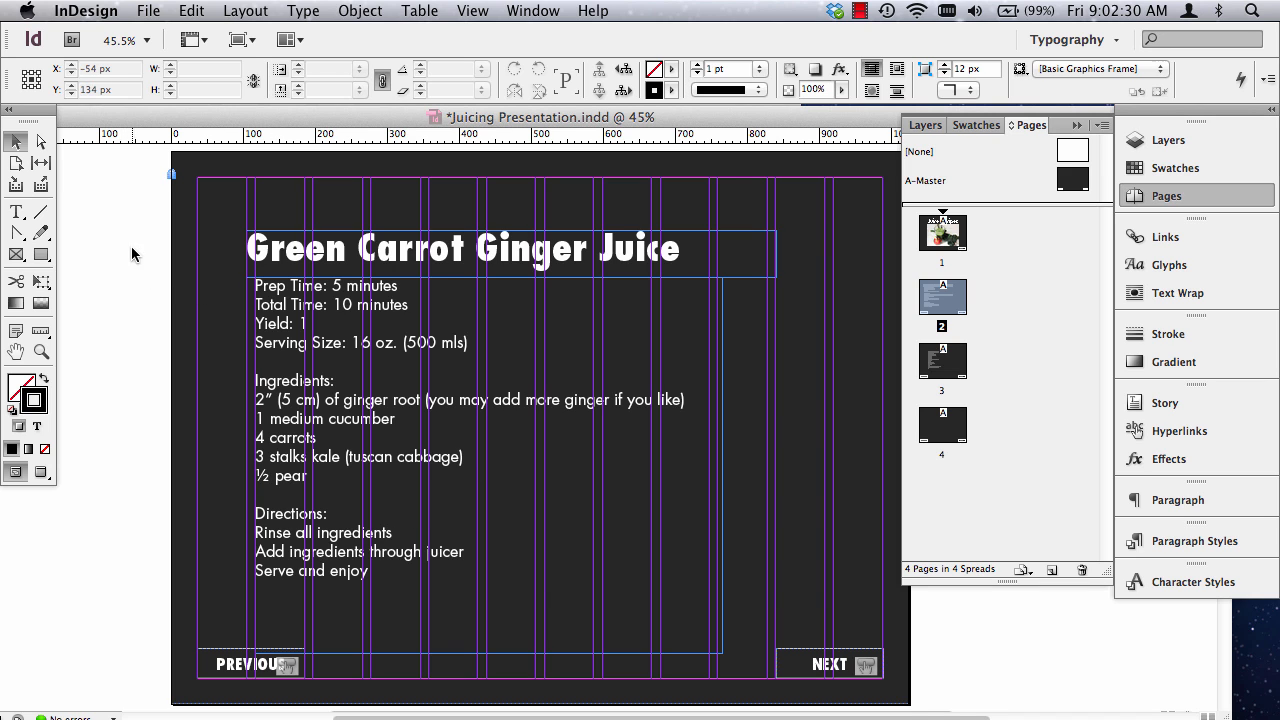
Place the image Ginger-Kale-and-Carrot-Juice-Featured.jpg on page 2, postponing the iCloud account prompt.
{"action": "left_click", "coordinate": [148, 8]}
{"action": "left_click", "coordinate": [166, 285]}
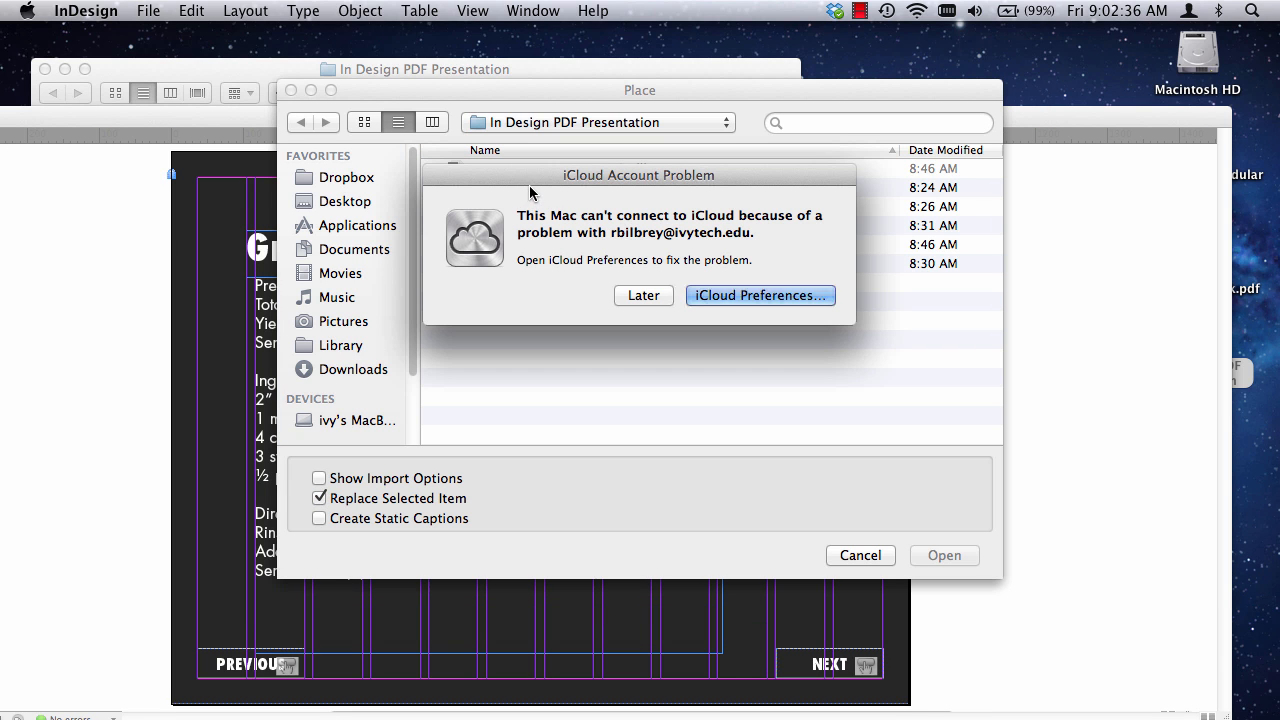
{"action": "left_click", "coordinate": [645, 296]}
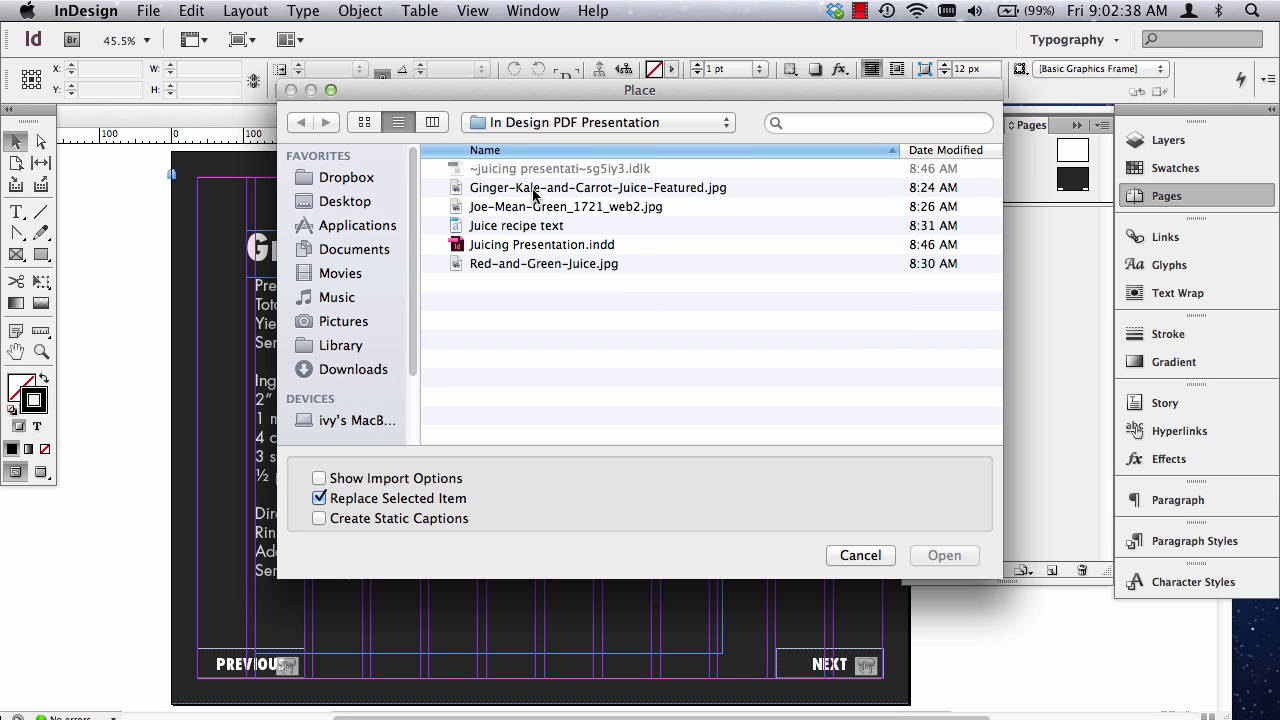
{"action": "left_click", "coordinate": [498, 187]}
{"action": "left_click", "coordinate": [925, 556]}
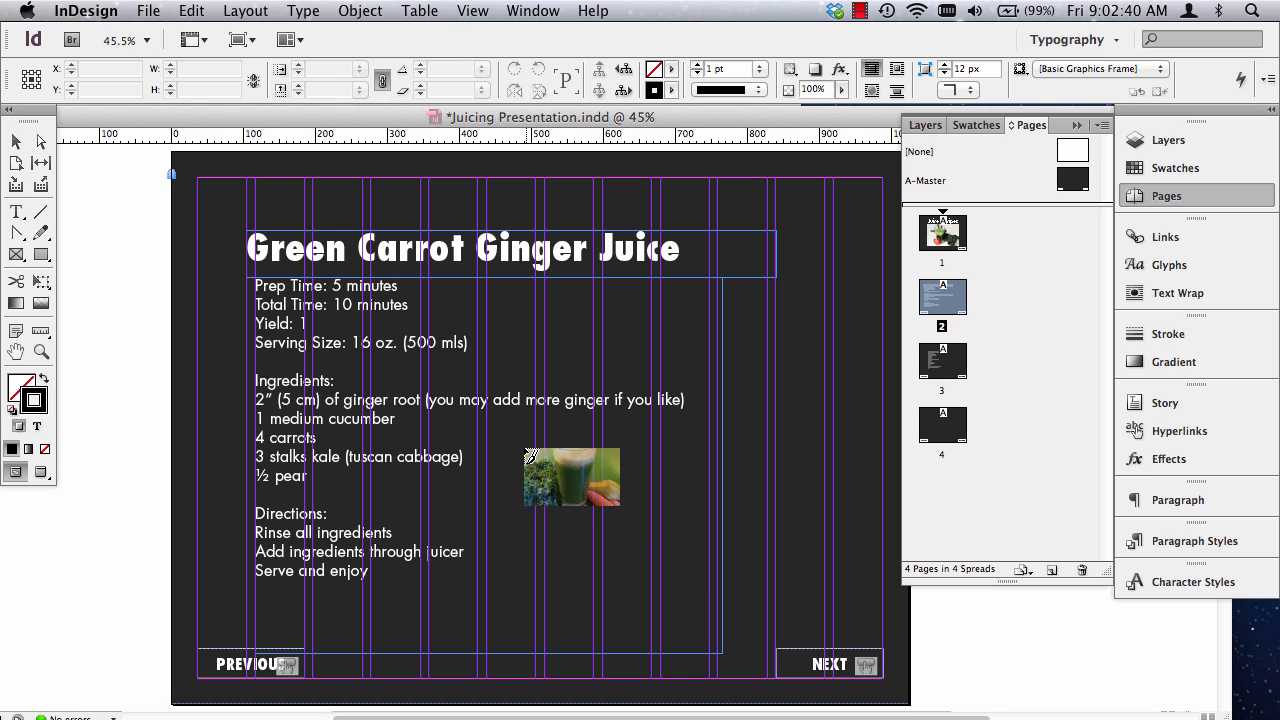
{"action": "left_click", "coordinate": [521, 444]}
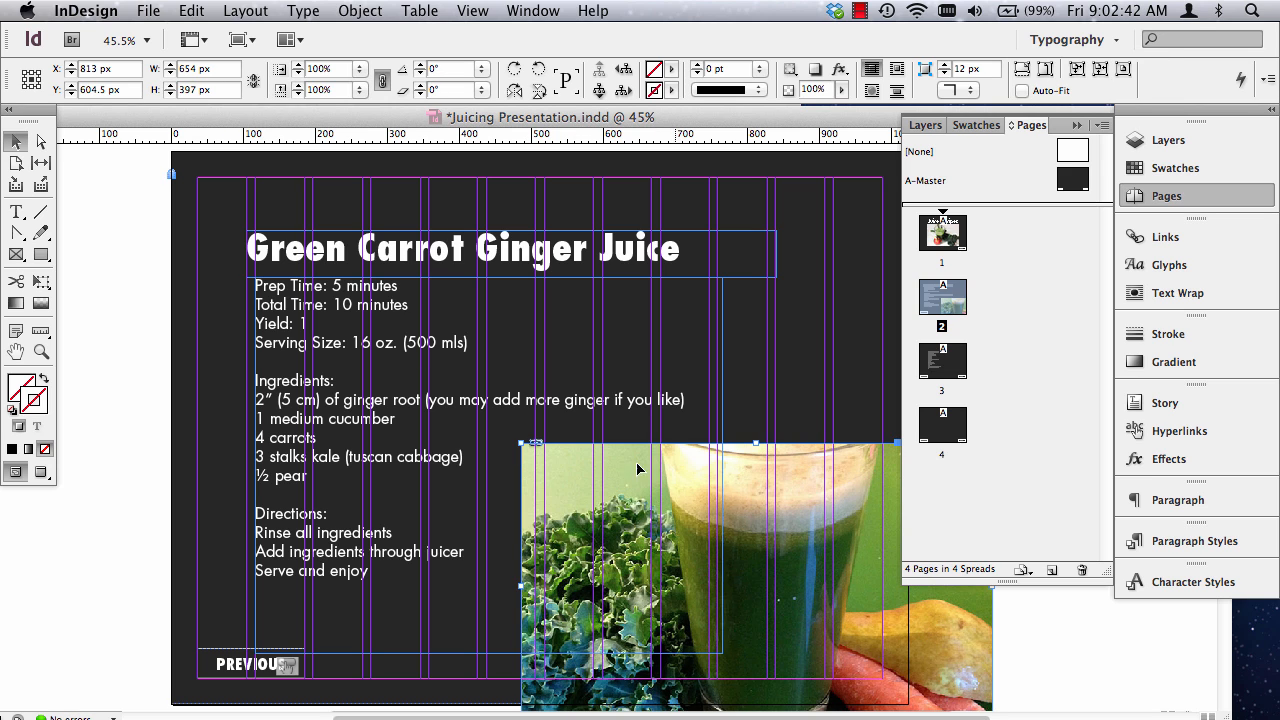
Align the juice image with the page's bottom-right margin corner, scale it proportionally to about 550 × 334 px, and preview the page.
{"action": "left_click_drag", "start_coordinate": [787, 537], "coordinate": [677, 484]}
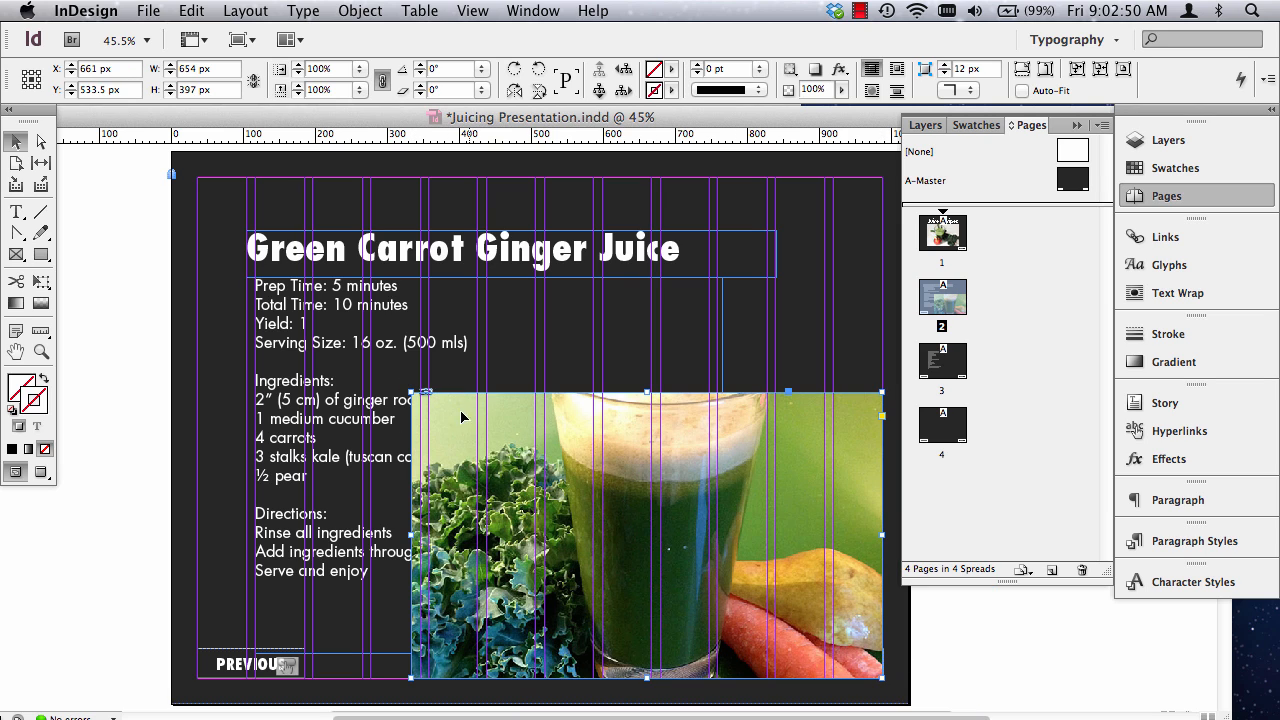
{"action": "left_click", "coordinate": [408, 260]}
{"action": "left_click", "coordinate": [555, 448]}
{"action": "left_click_drag", "start_coordinate": [406, 389], "coordinate": [512, 441]}
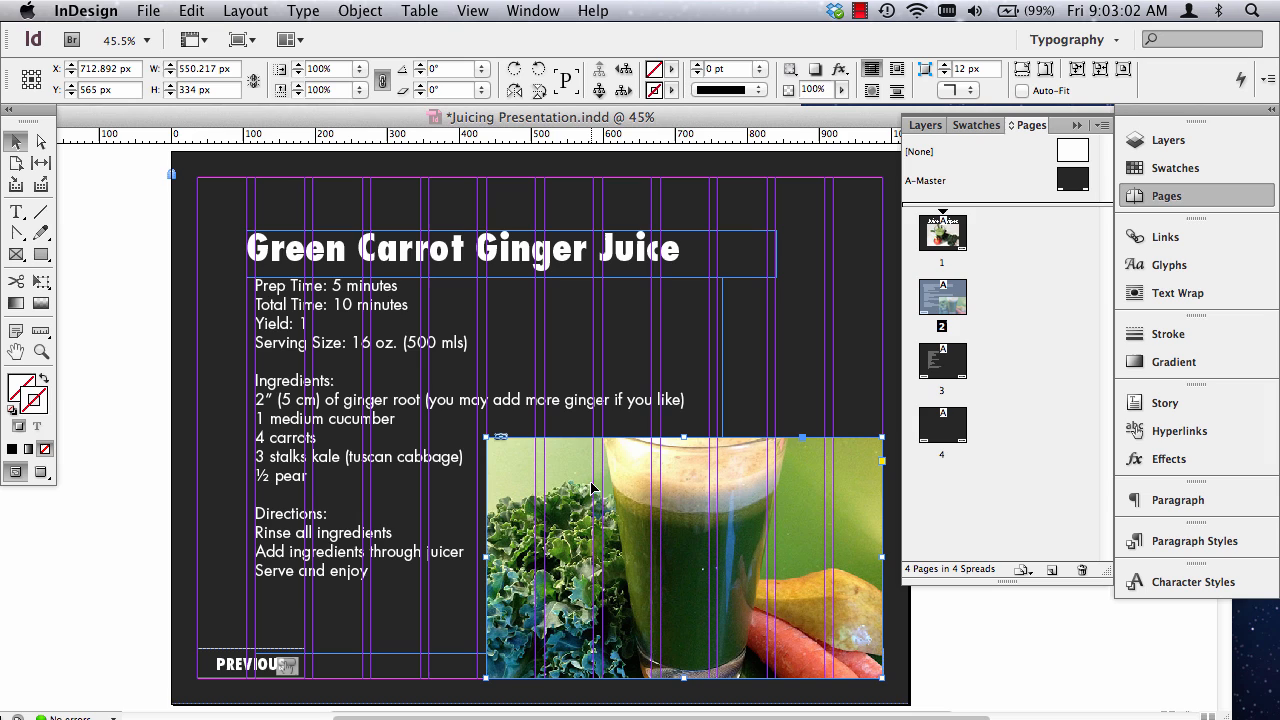
{"action": "left_click", "coordinate": [120, 349]}
{"action": "key", "text": "w"}
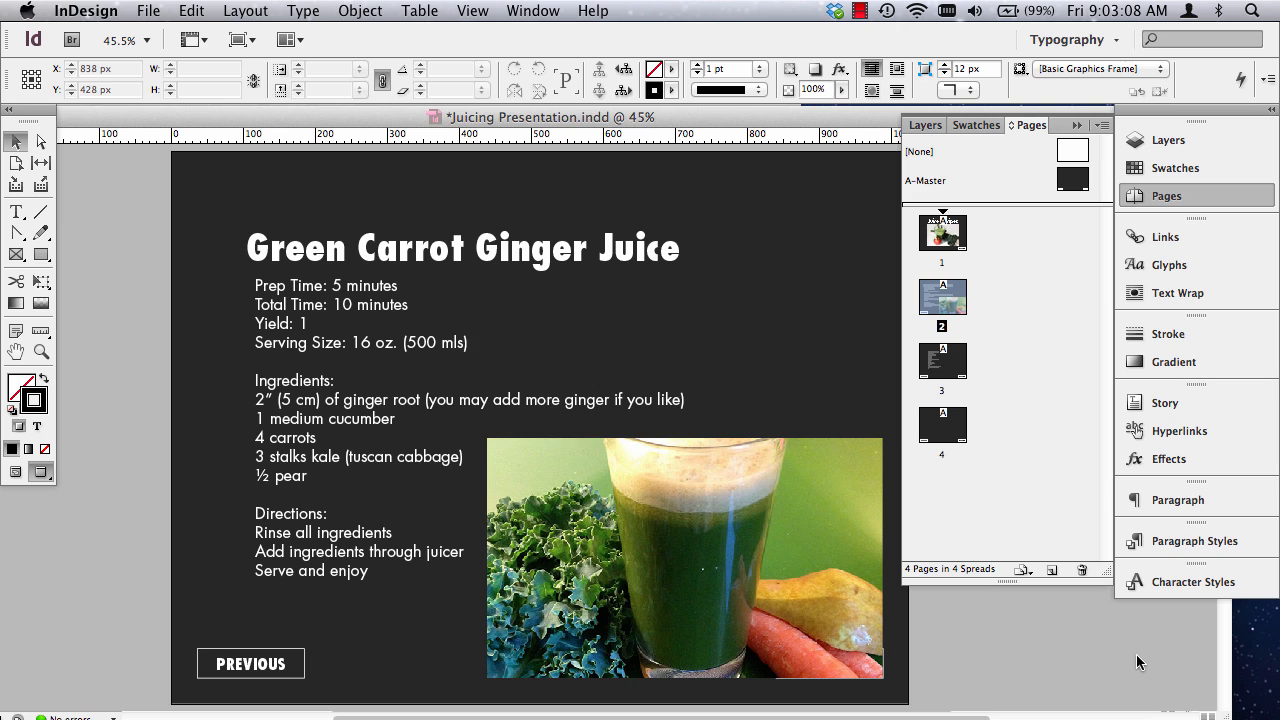
Move the juice image up to align with the top of the recipe text, and shift the recipe text frame right by about 8 px.
{"action": "left_click_drag", "start_coordinate": [684, 546], "coordinate": [684, 412]}
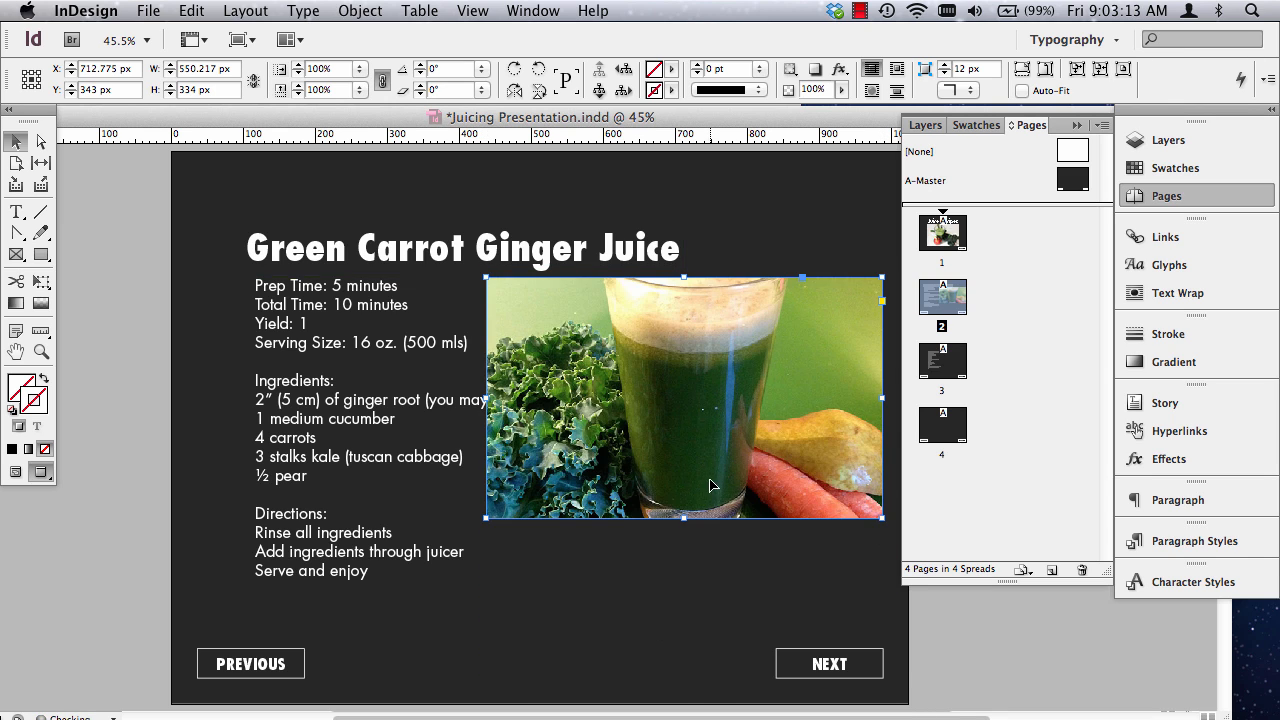
{"action": "left_click", "coordinate": [357, 438]}
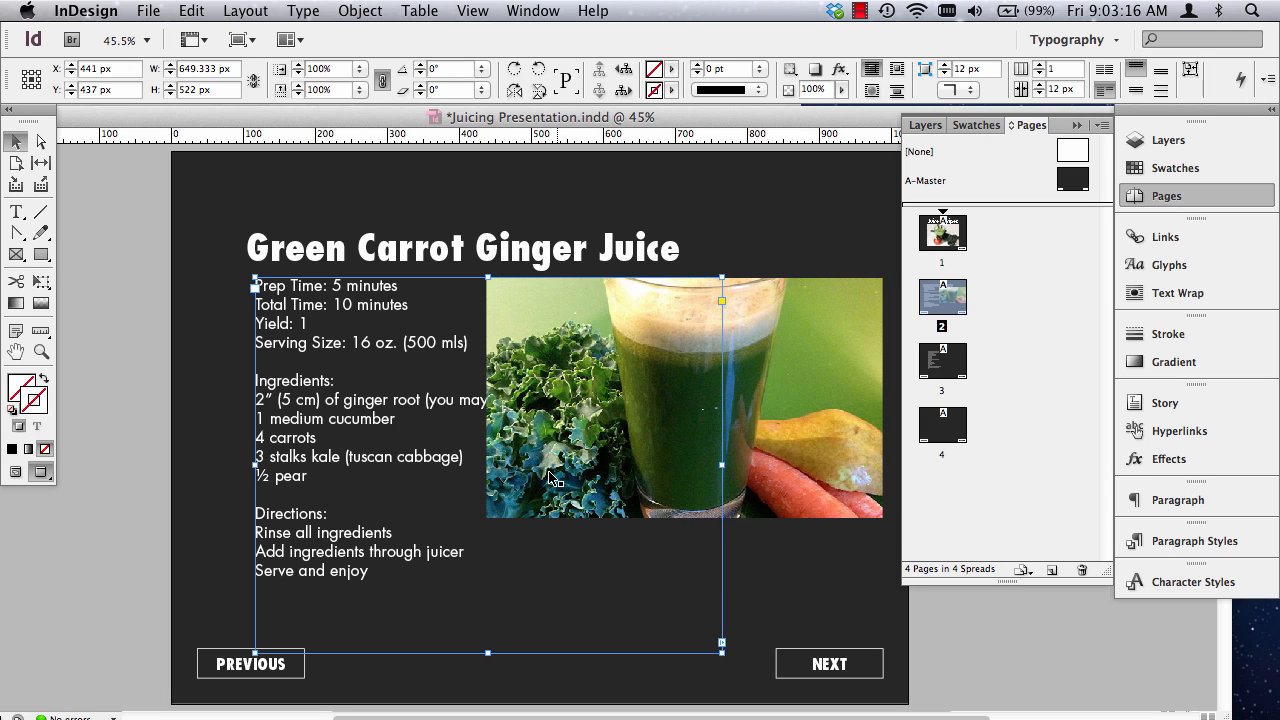
{"action": "left_click_drag", "start_coordinate": [347, 548], "coordinate": [354, 547]}
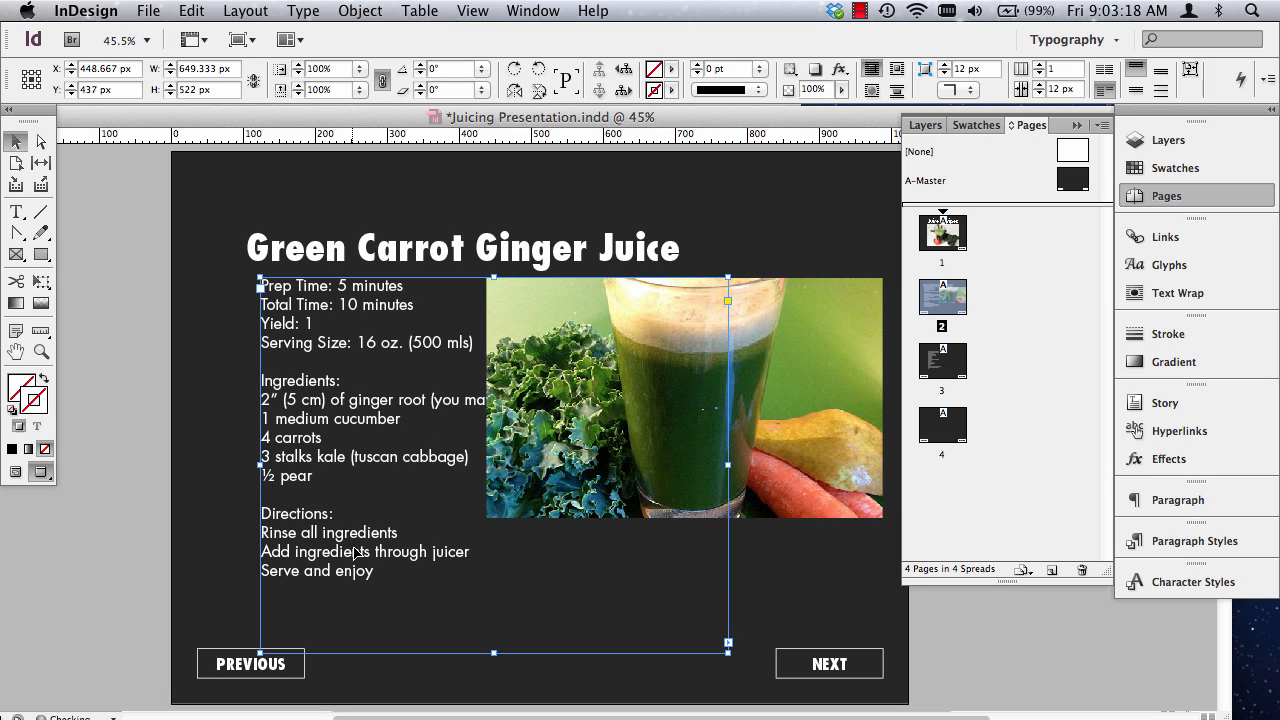
Undo the last shift of the recipe text frame and move the juice image down to about Y 627 px, clear of the ingredients text.
{"action": "key", "text": "super+z"}
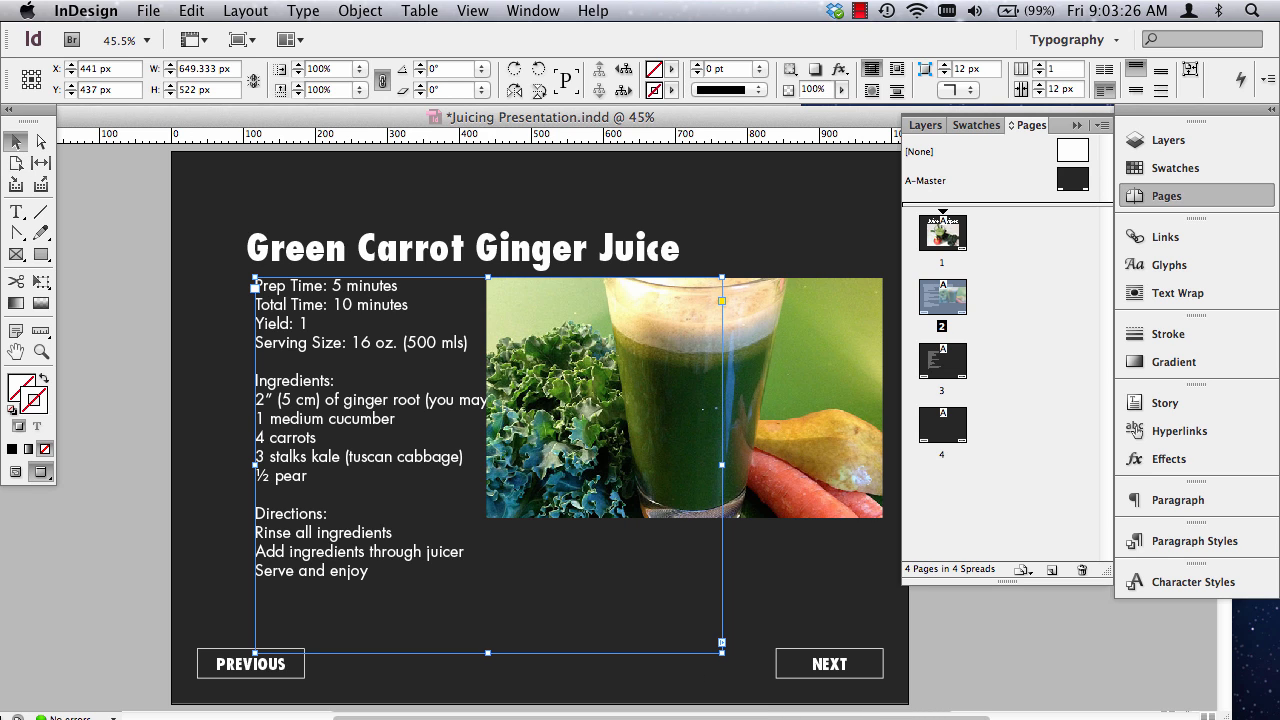
{"action": "left_click_drag", "start_coordinate": [458, 415], "coordinate": [400, 465]}
{"action": "key", "text": "super+z"}
{"action": "left_click_drag", "start_coordinate": [835, 376], "coordinate": [831, 580]}
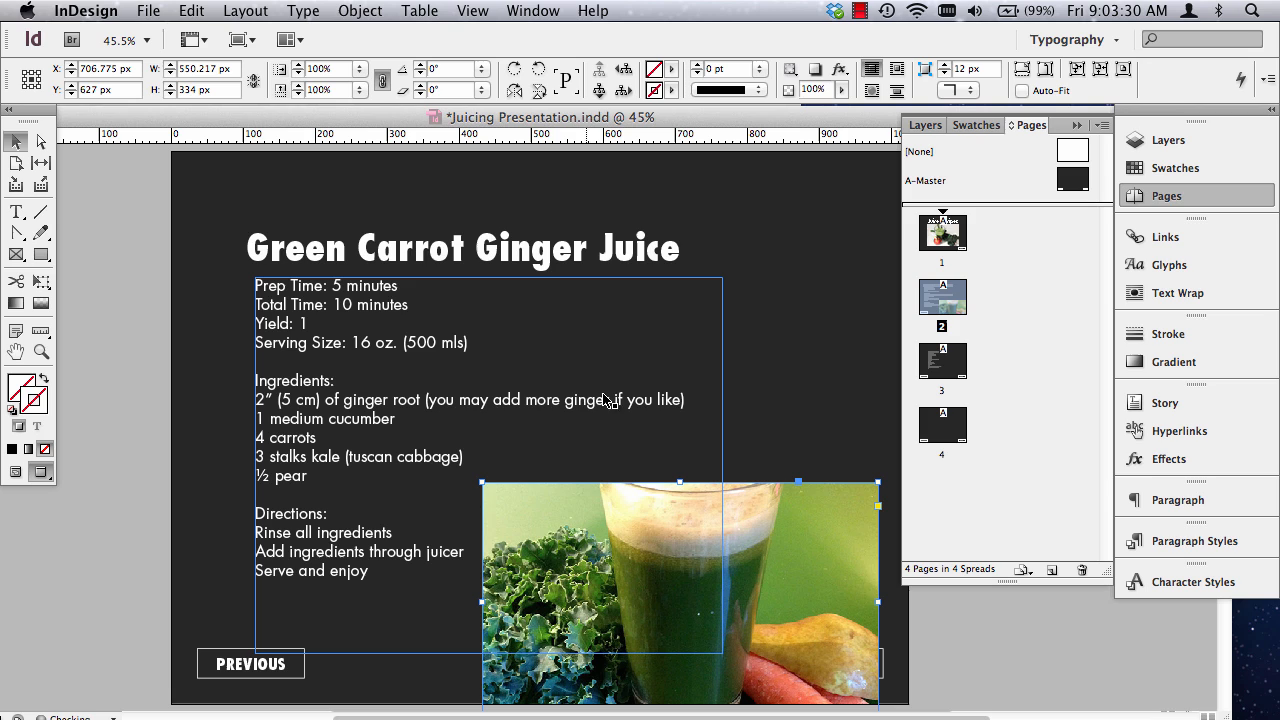
Break the ginger root ingredient so that "(you may add more ginger if you like)" starts on its own line.
{"action": "left_click", "coordinate": [454, 400]}
{"action": "double_click", "coordinate": [430, 401]}
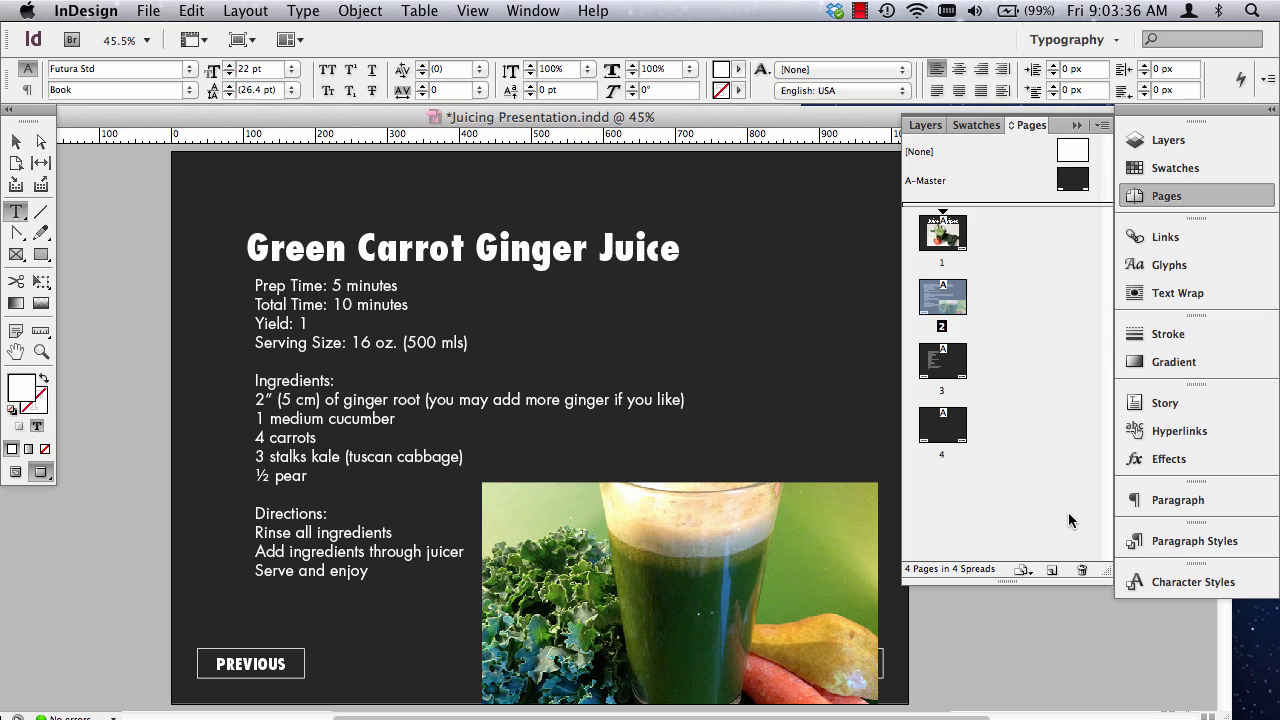
{"action": "key", "text": "Return"}
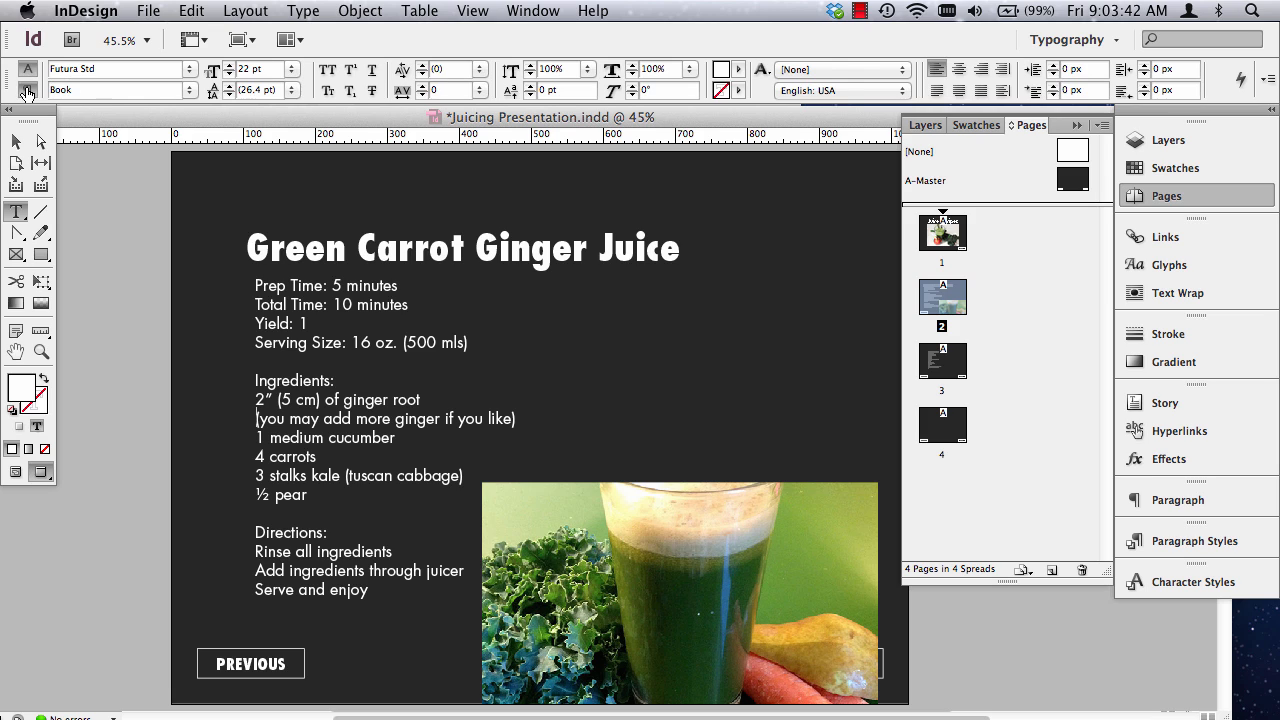
Try to indent the "(you may add more ginger if you like)" line with a left indent of 20 px.
{"action": "left_click", "coordinate": [26, 90]}
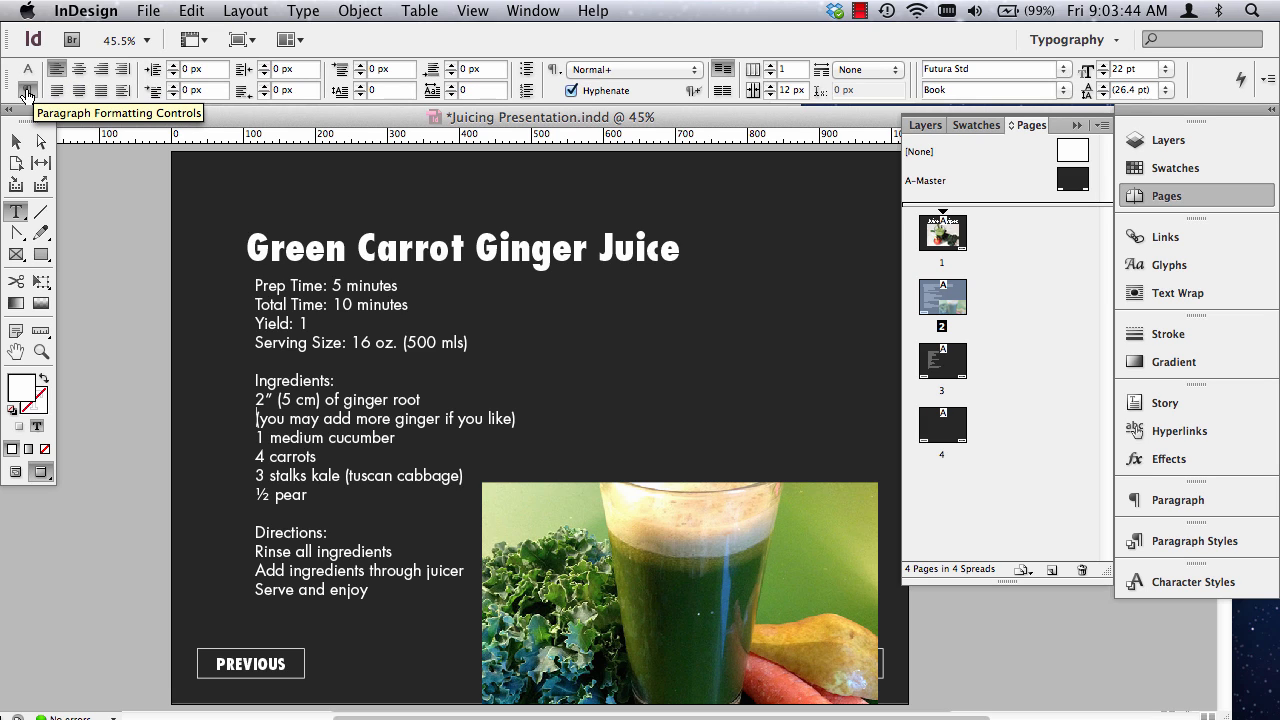
{"action": "left_click", "coordinate": [177, 68]}
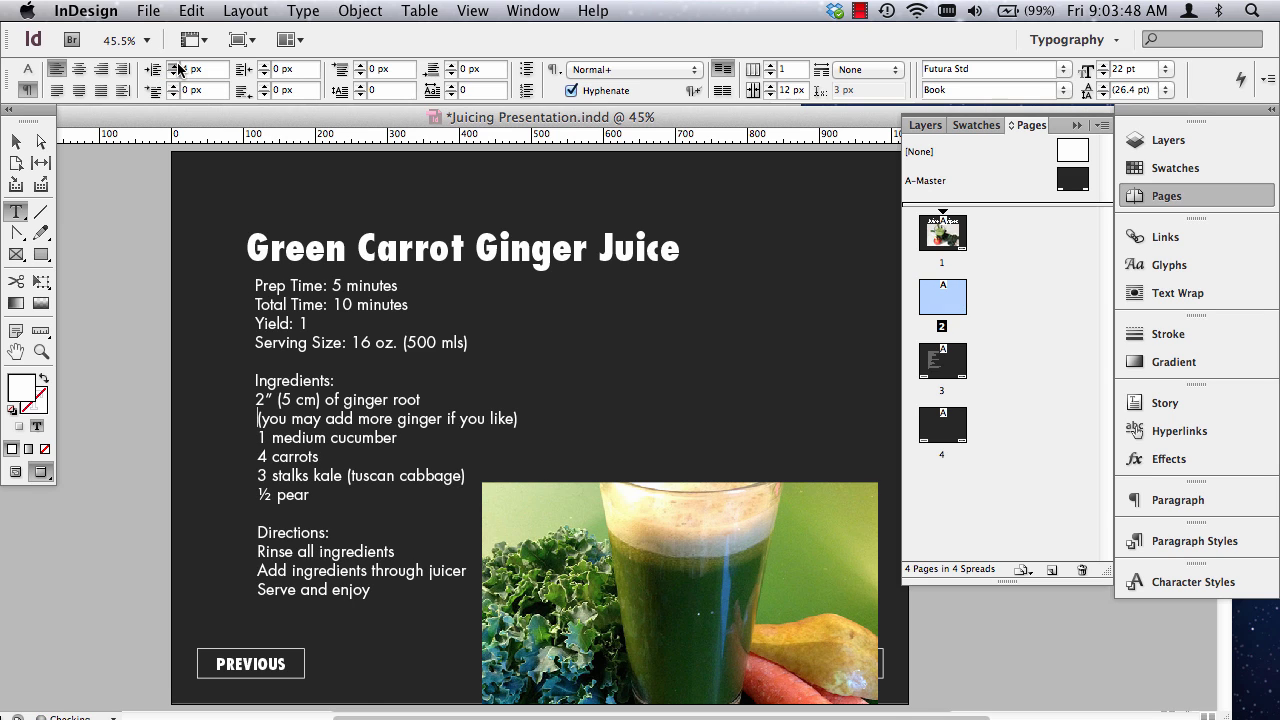
{"action": "left_click", "coordinate": [176, 68]}
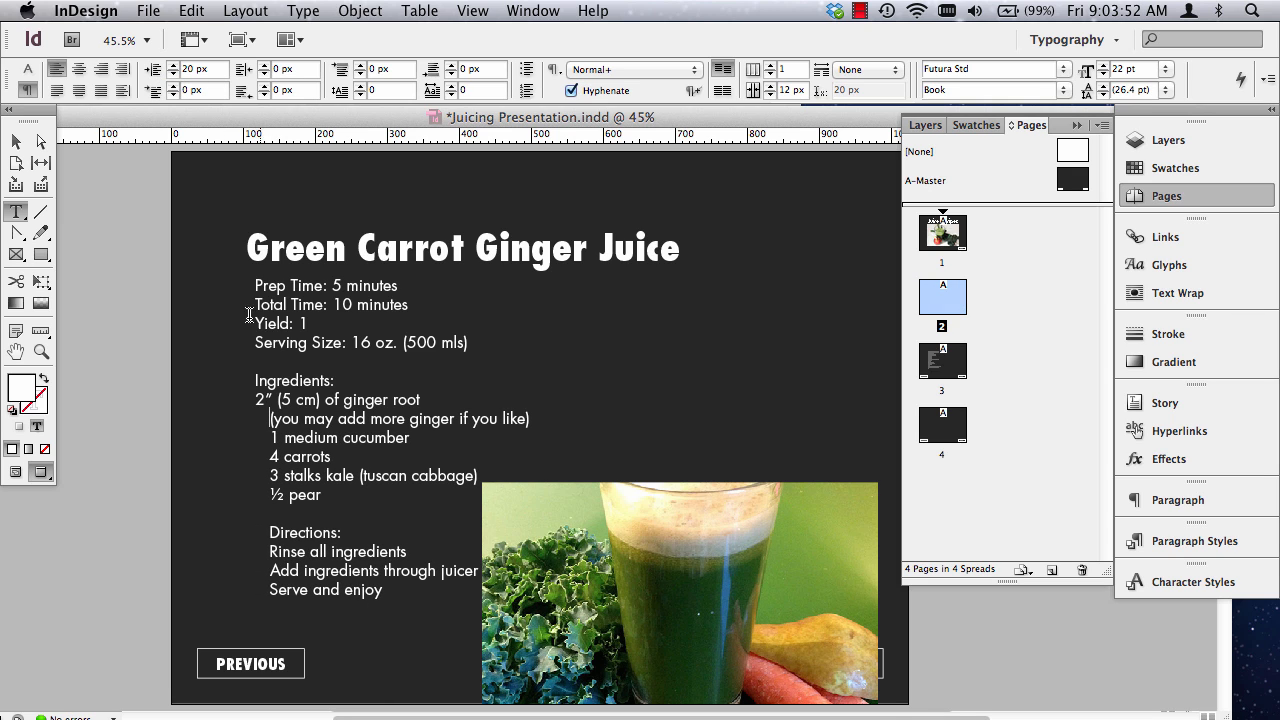
Try separating the parenthetical ginger line from "1 medium cucumber" with a paragraph break, and undo it.
{"action": "key", "text": "Return"}
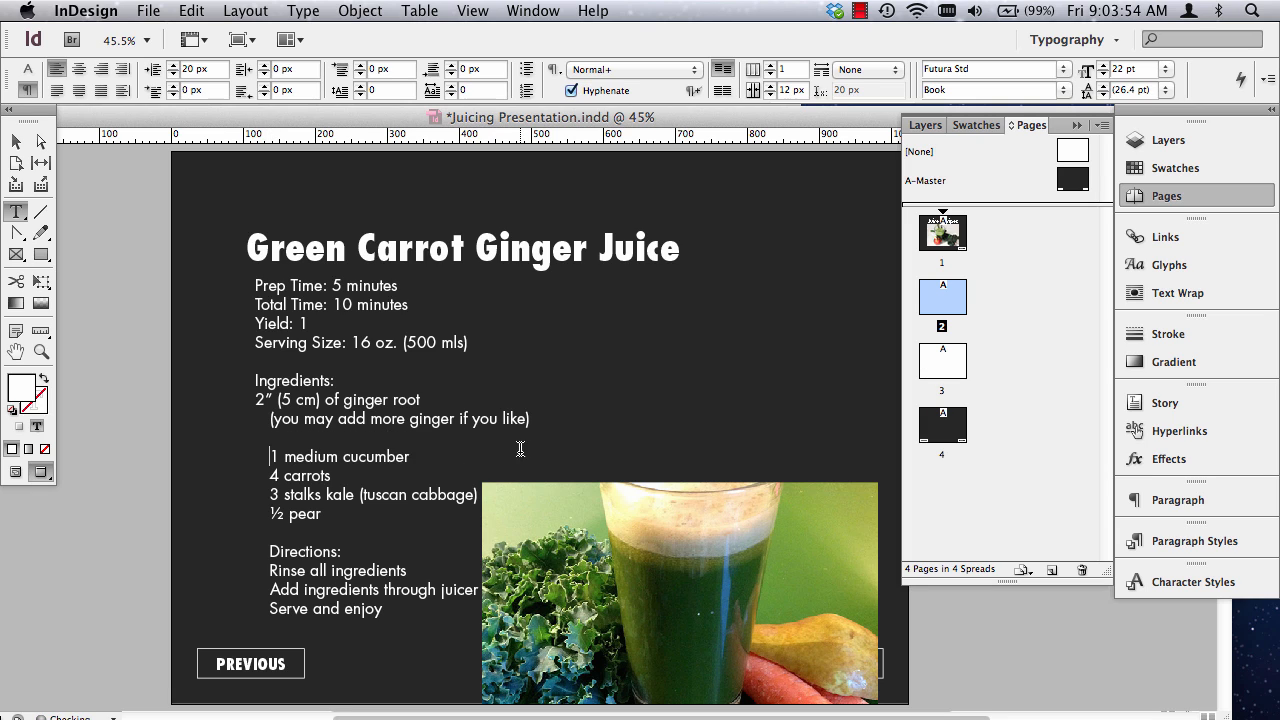
{"action": "type", "text": "\\"}
{"action": "key", "text": "BackSpace"}
{"action": "key", "text": "BackSpace"}
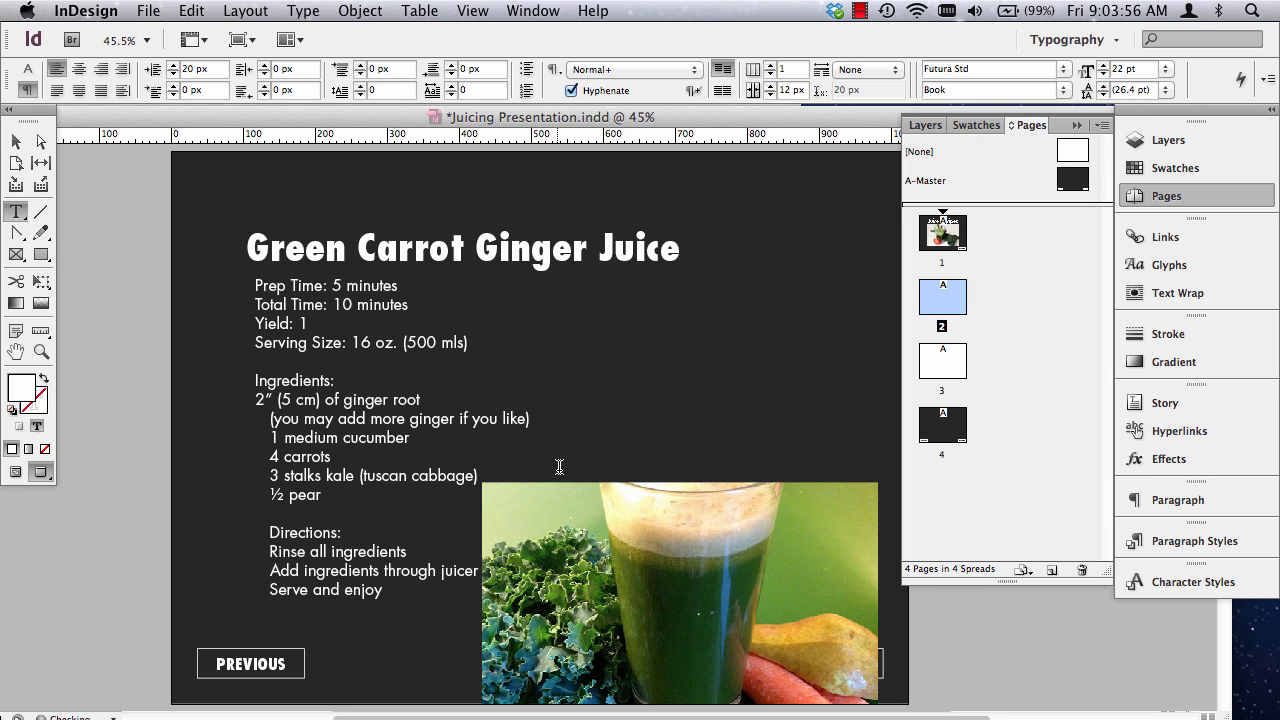
{"action": "left_click", "coordinate": [547, 403]}
{"action": "left_click", "coordinate": [548, 421]}
{"action": "key", "text": "Return"}
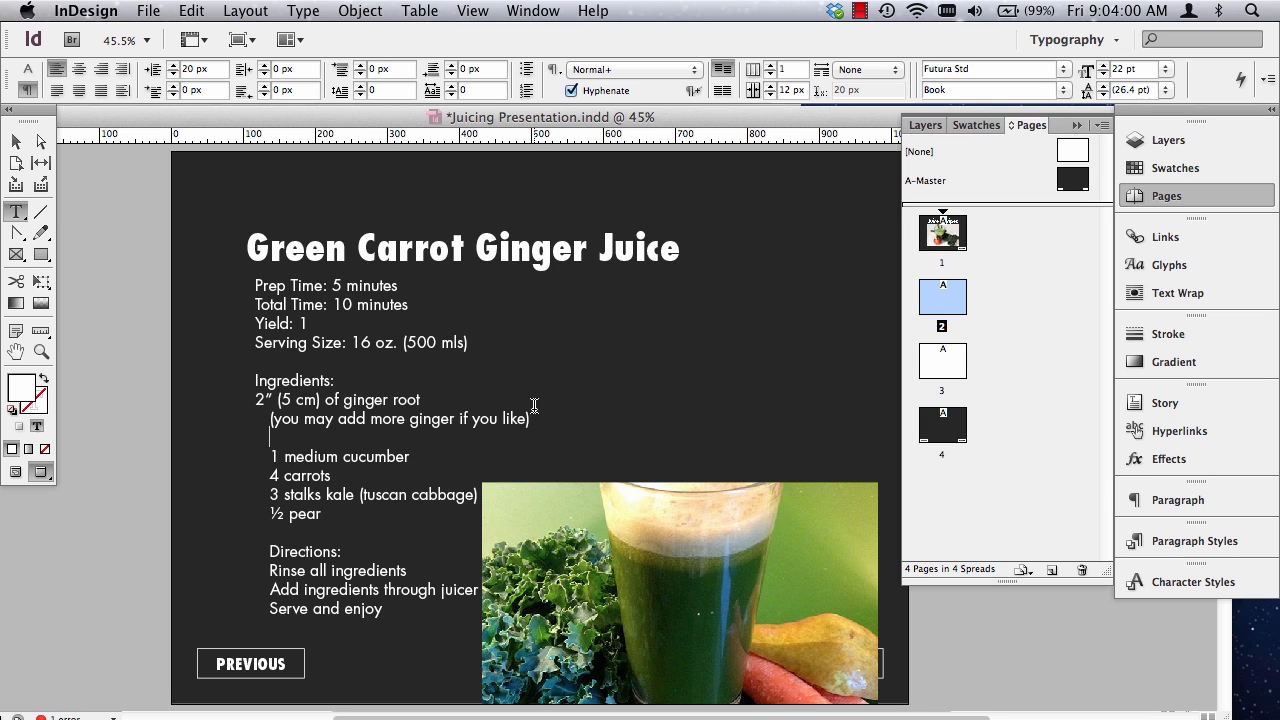
{"action": "key", "text": "super+z"}
{"action": "key", "text": "super+z"}
{"action": "key", "text": "BackSpace"}
{"action": "key", "text": "BackSpace"}
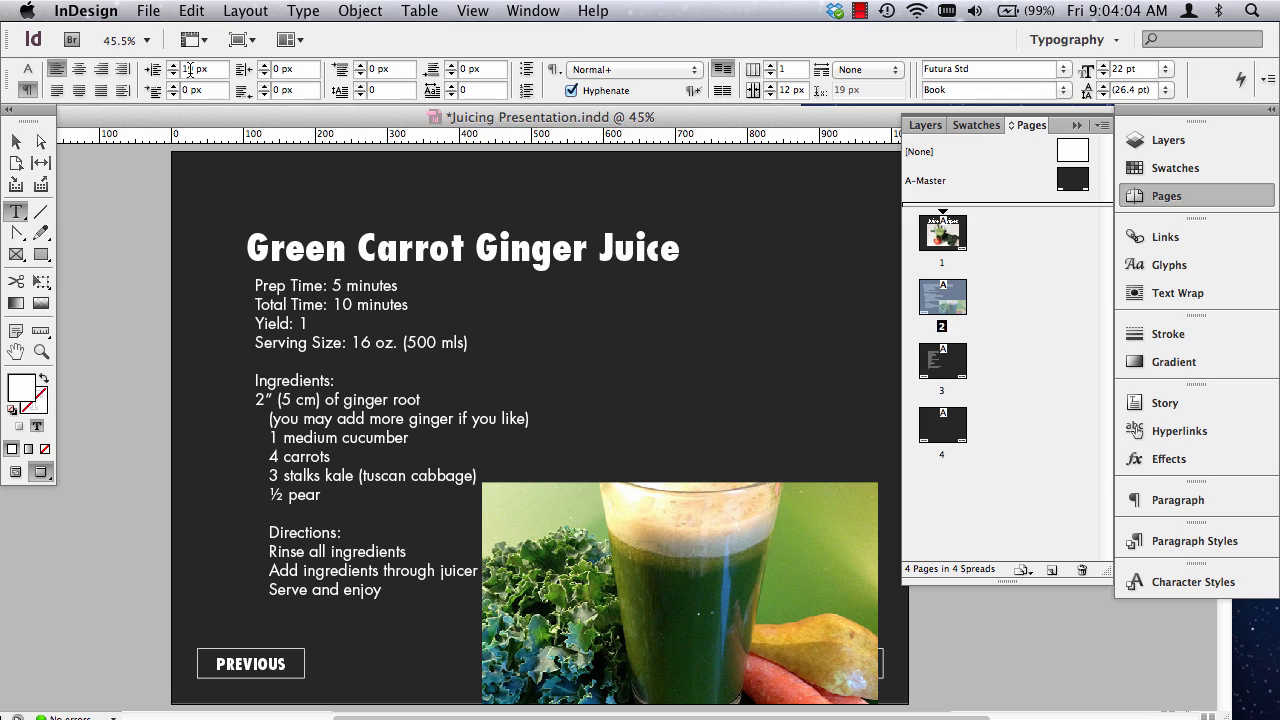
Reset the left indent of the paragraph starting at the parenthetical ginger line to 0 px.
{"action": "left_click_drag", "start_coordinate": [205, 69], "coordinate": [171, 71]}
{"action": "type", "text": "o"}
{"action": "key", "text": "Return"}
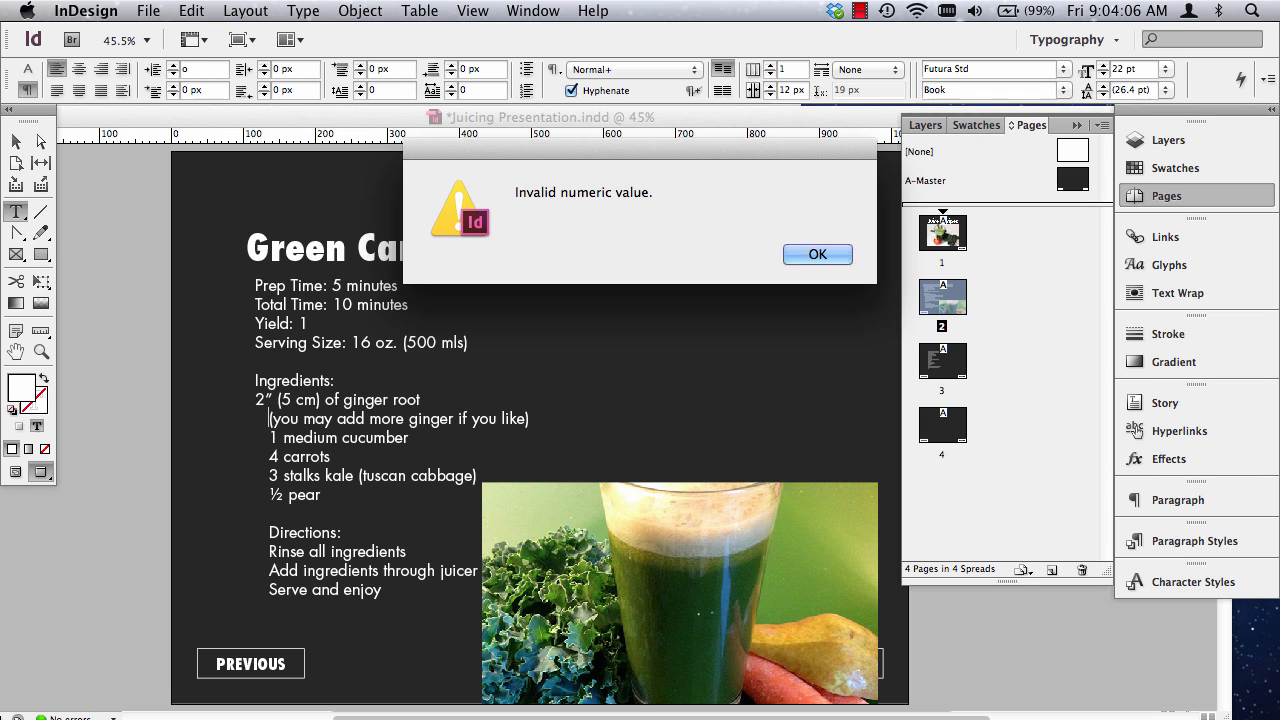
{"action": "key", "text": "Return"}
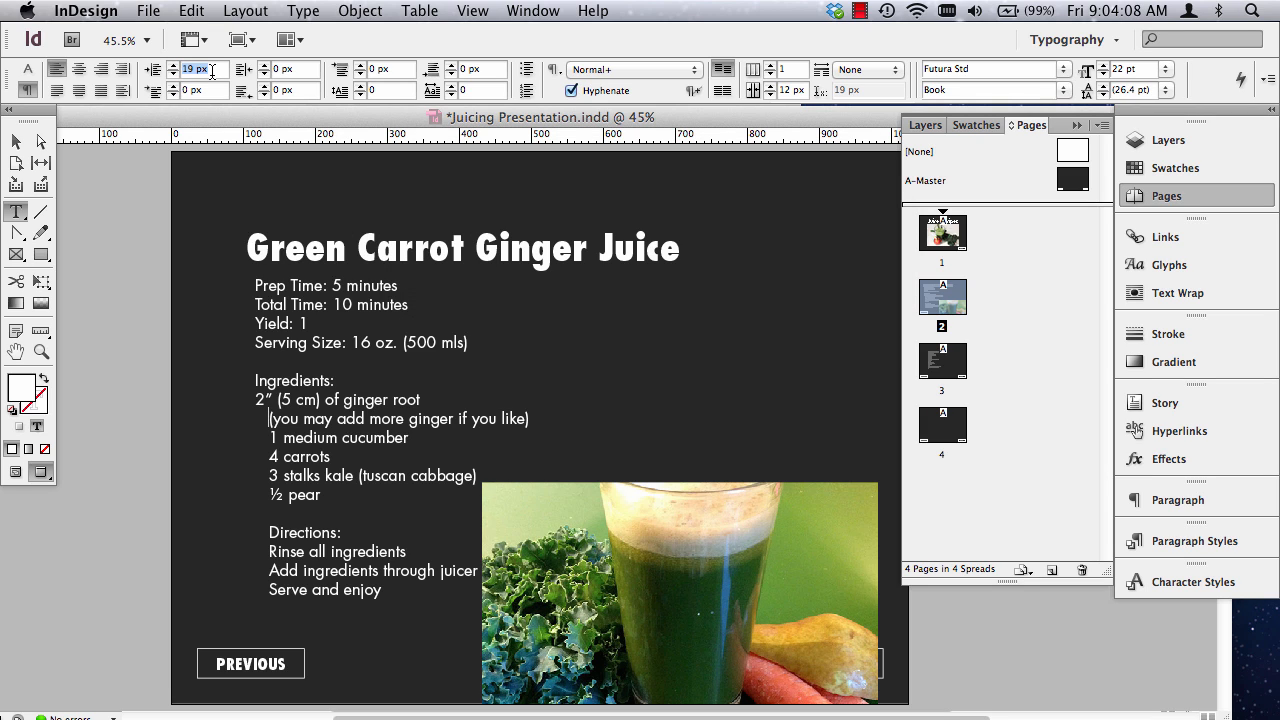
{"action": "type", "text": "0"}
{"action": "key", "text": "Tab"}
Indent the "(you may add more ginger if you like)" line with three spaces before the opening parenthesis.
{"action": "left_click", "coordinate": [293, 415]}
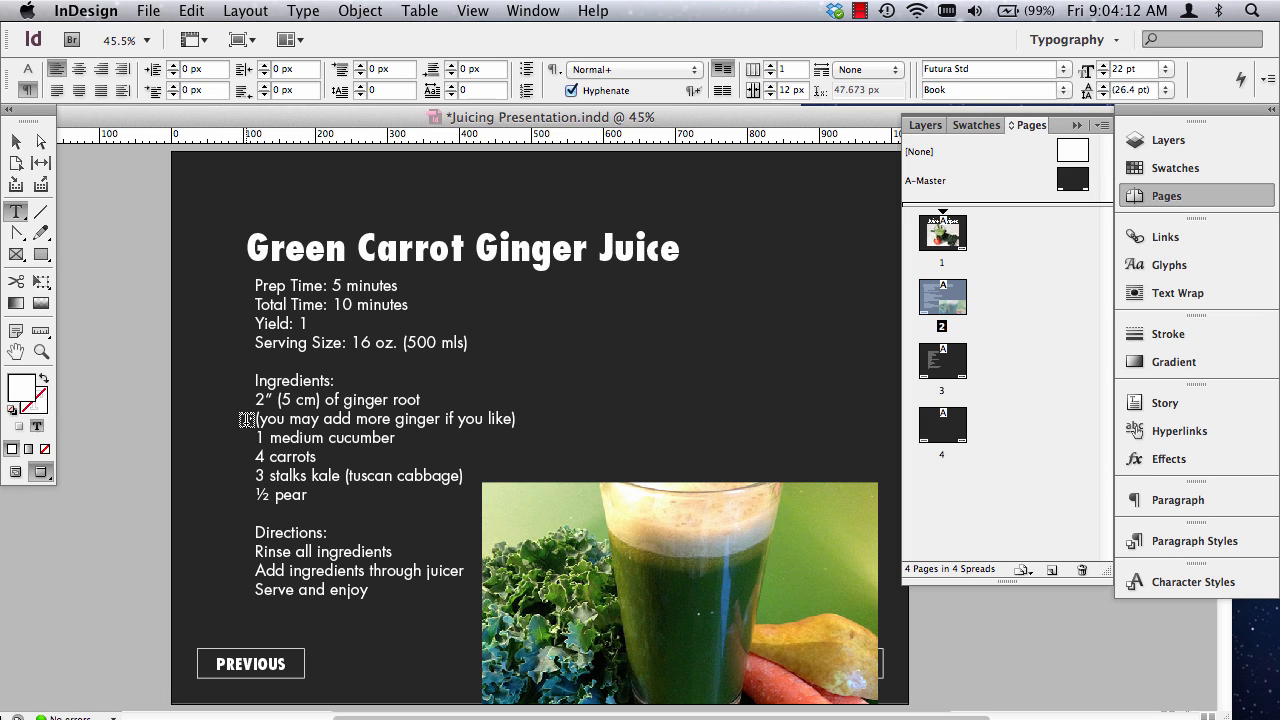
{"action": "left_click", "coordinate": [258, 418]}
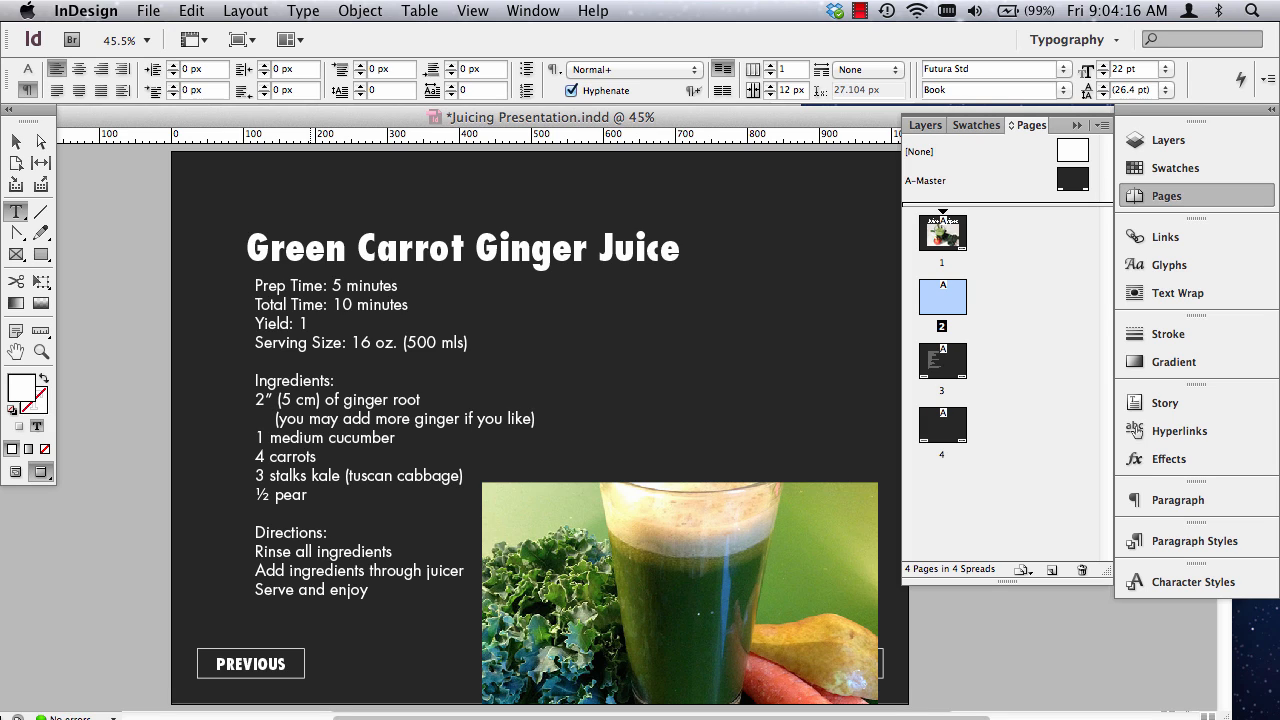
{"action": "key", "text": "BackSpace"}
{"action": "key", "text": "BackSpace"}
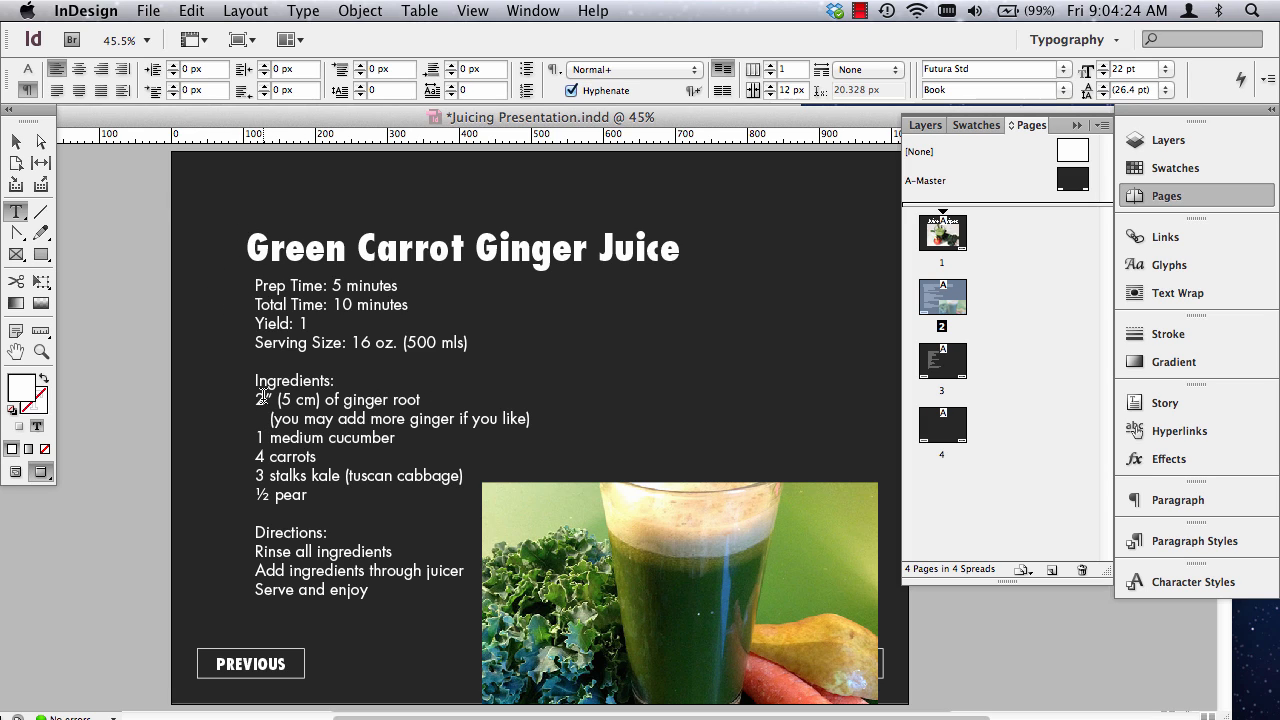
Try a left indent of 5 px on the ingredient lines from ginger root to pear, and undo it.
{"action": "left_click_drag", "start_coordinate": [253, 392], "coordinate": [360, 497]}
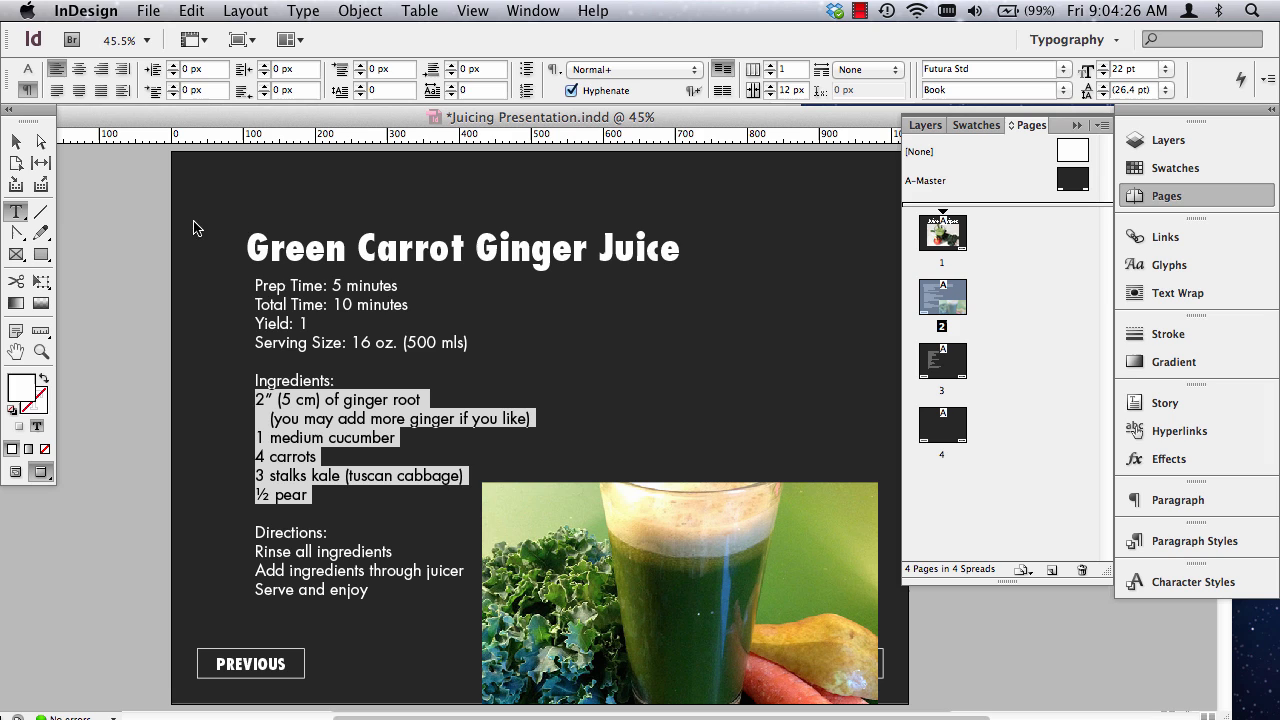
{"action": "left_click", "coordinate": [173, 66]}
{"action": "left_click", "coordinate": [173, 66]}
{"action": "left_click", "coordinate": [173, 66]}
{"action": "left_click", "coordinate": [173, 66]}
{"action": "left_click", "coordinate": [173, 66]}
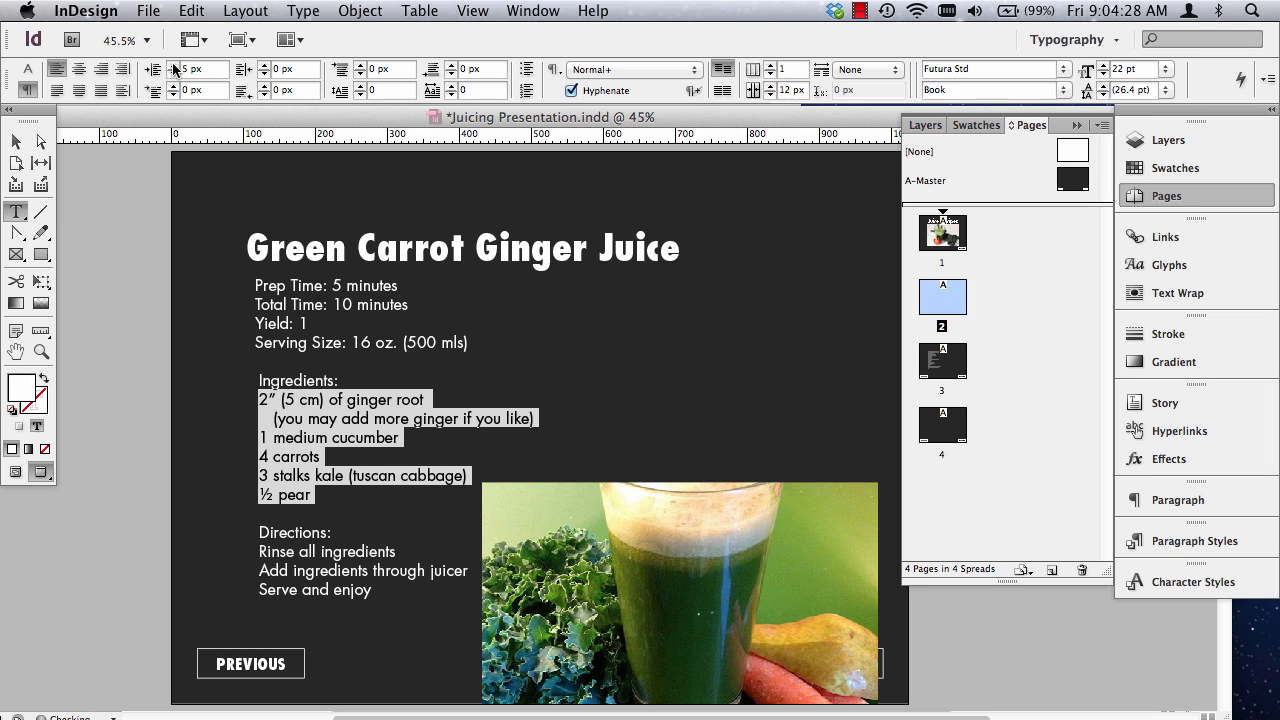
{"action": "key", "text": "super+z"}
{"action": "key", "text": "super+z"}
{"action": "key", "text": "super+z"}
{"action": "key", "text": "super+z"}
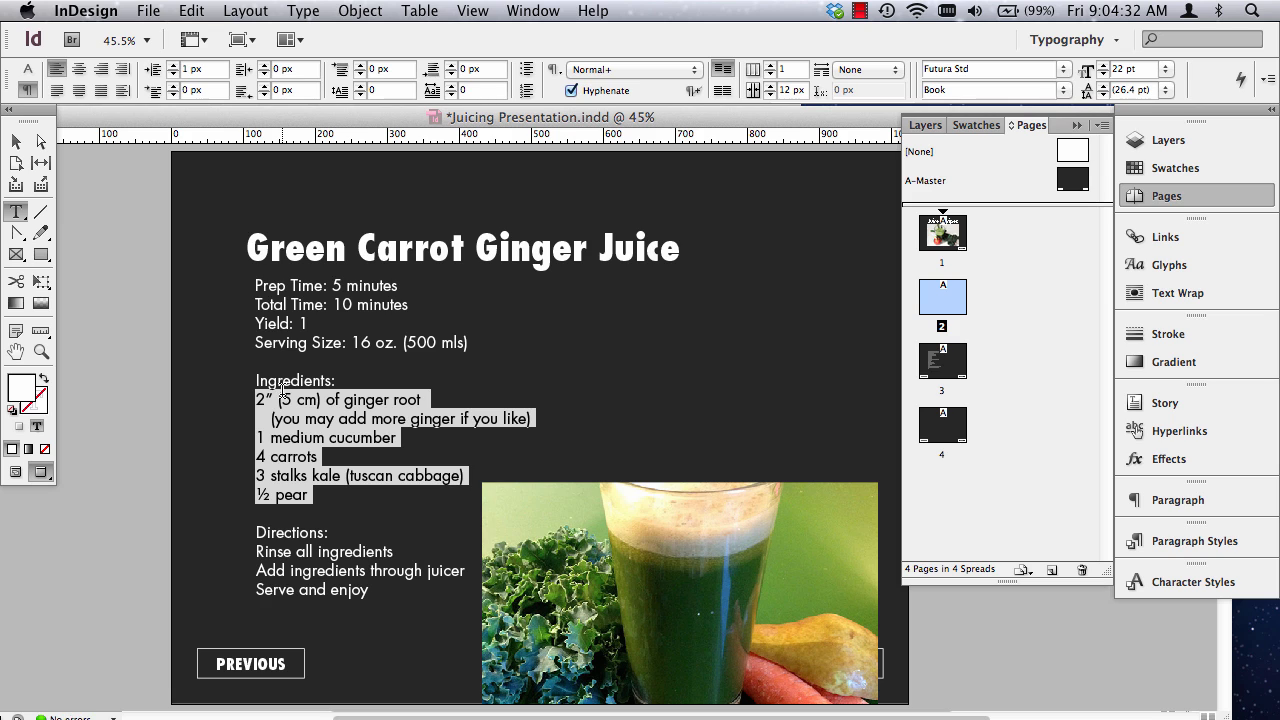
{"action": "key", "text": "super+z"}
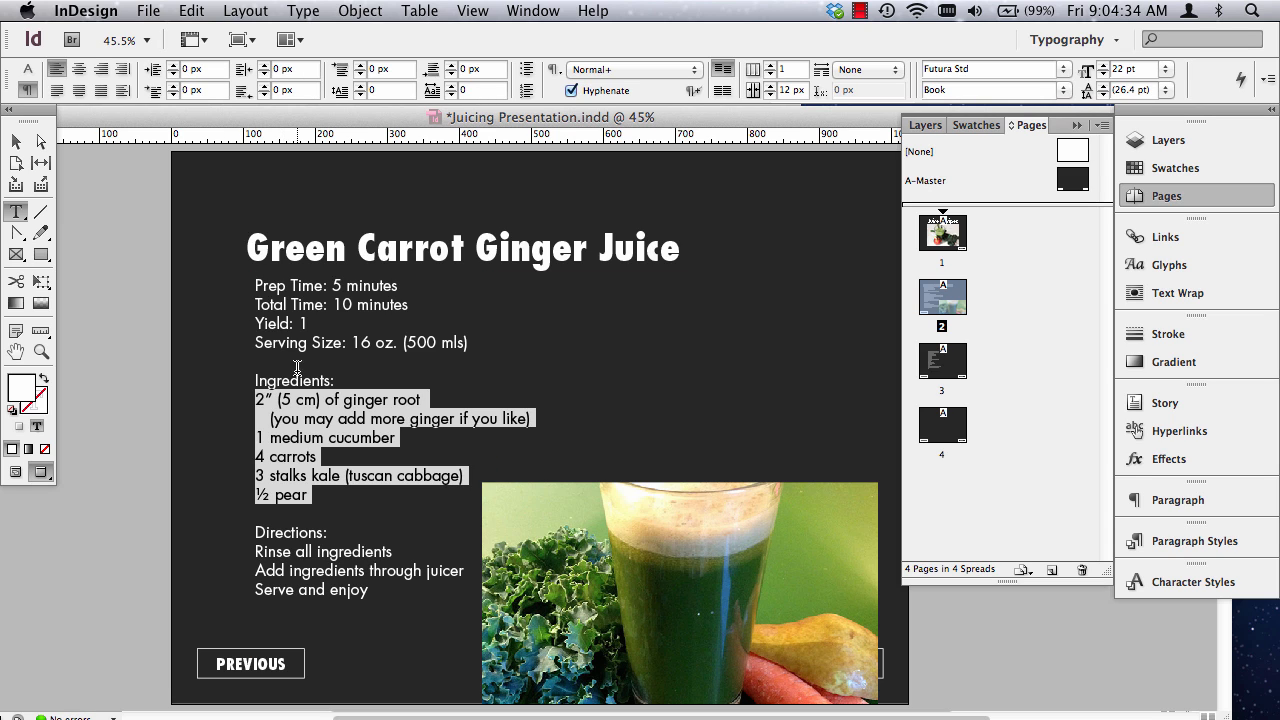
Finish editing the recipe text, switch off the page preview and show the hidden characters.
{"action": "left_click", "coordinate": [305, 390]}
{"action": "key", "text": "Escape"}
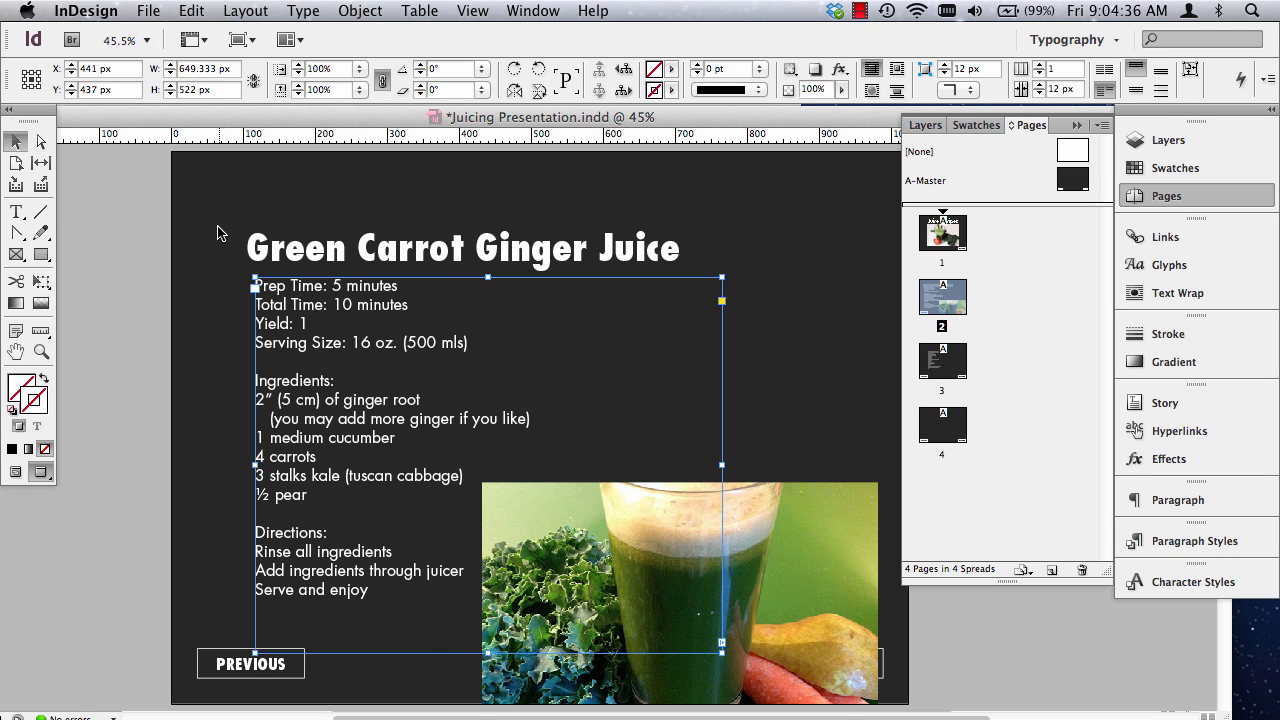
{"action": "key", "text": "w"}
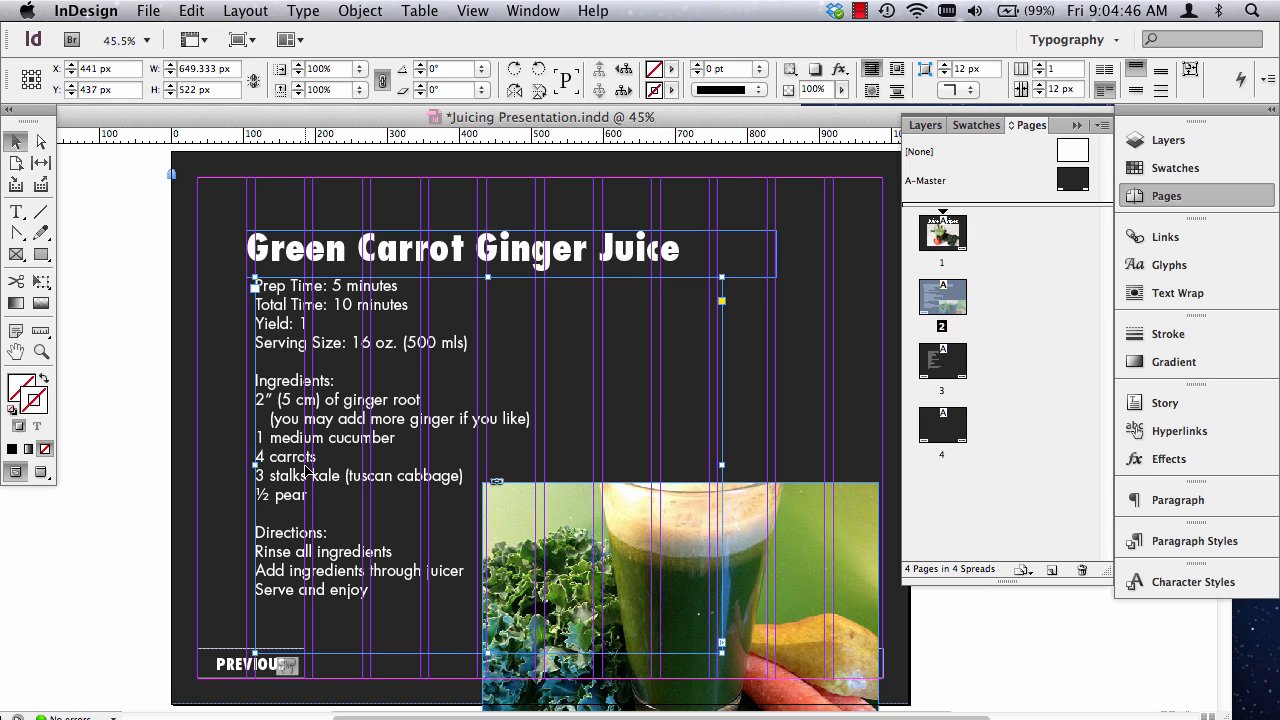
{"action": "left_click", "coordinate": [316, 11]}
{"action": "left_click", "coordinate": [380, 612]}
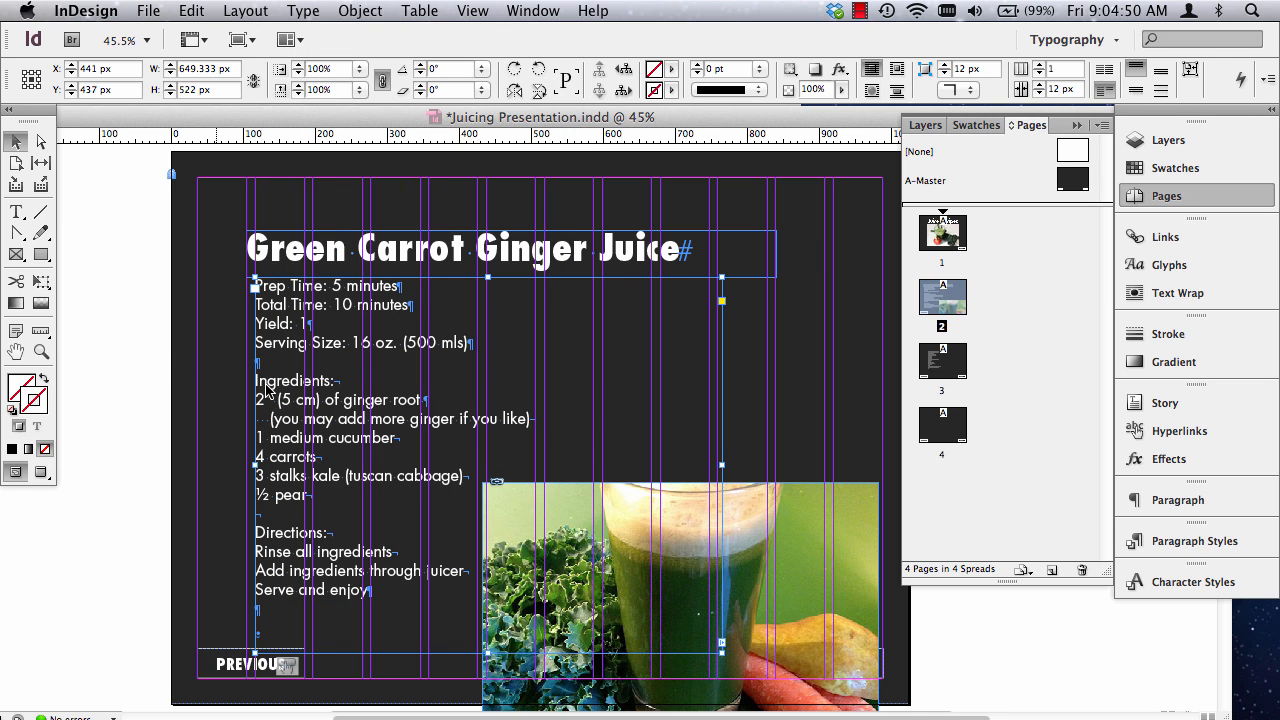
Replace the forced line break after "Ingredients:" with a paragraph break.
{"action": "left_click", "coordinate": [41, 351]}
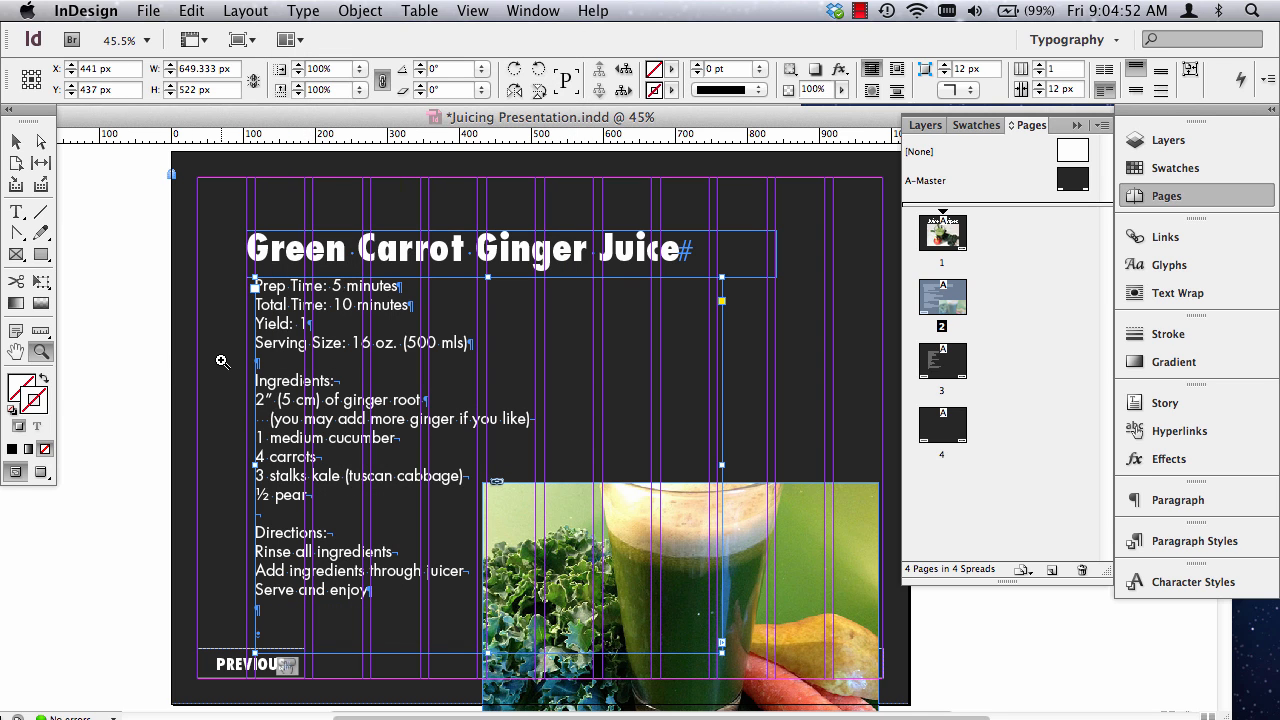
{"action": "left_click_drag", "start_coordinate": [222, 361], "coordinate": [625, 538]}
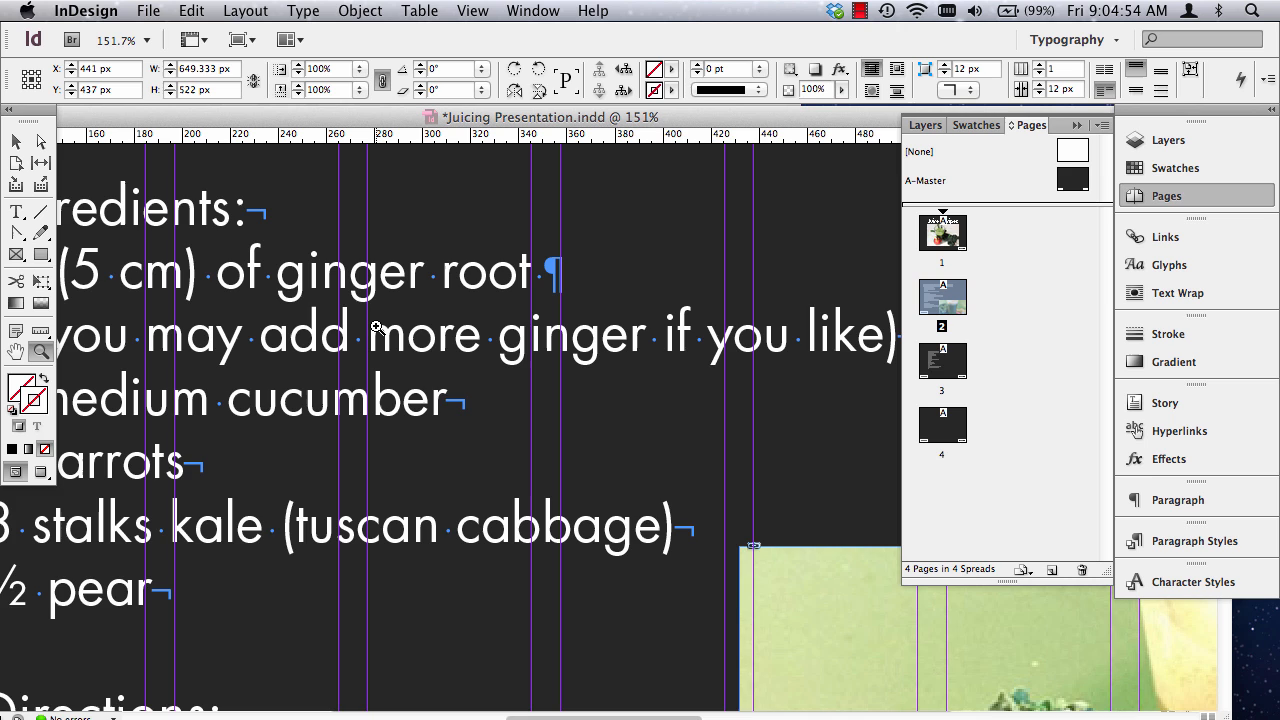
{"action": "key", "text": "super+0"}
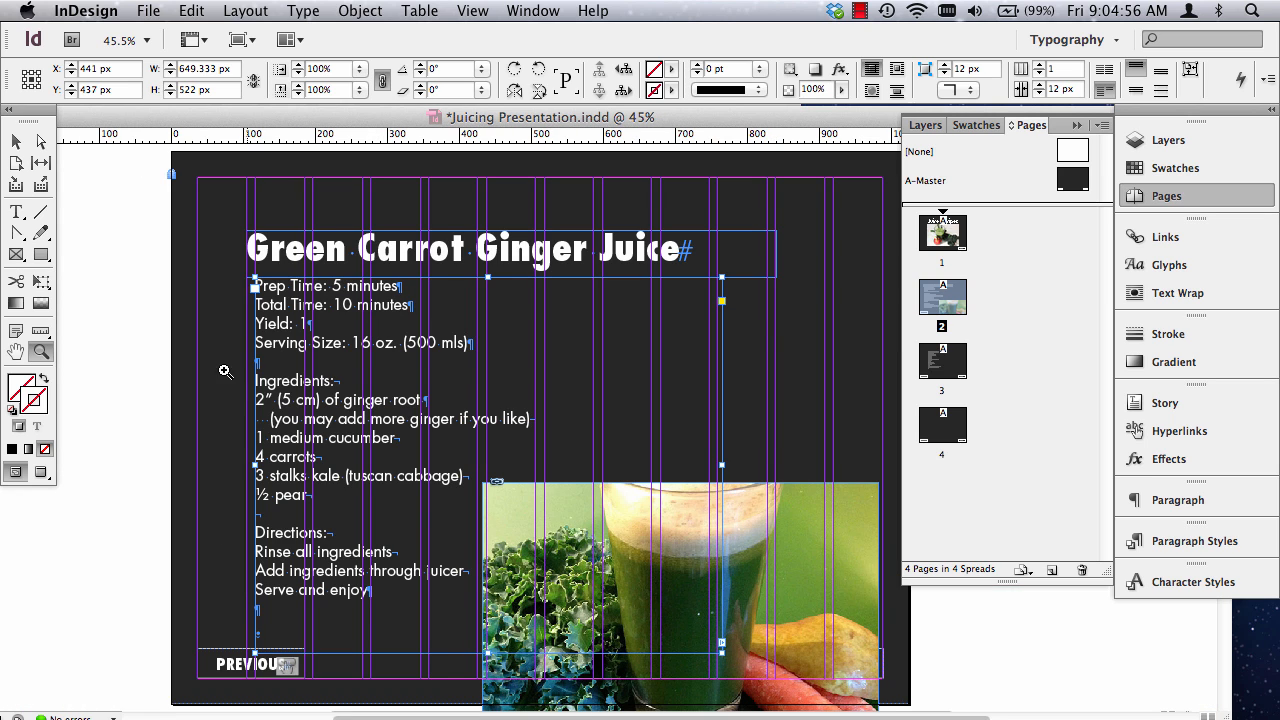
{"action": "left_click_drag", "start_coordinate": [225, 371], "coordinate": [568, 554]}
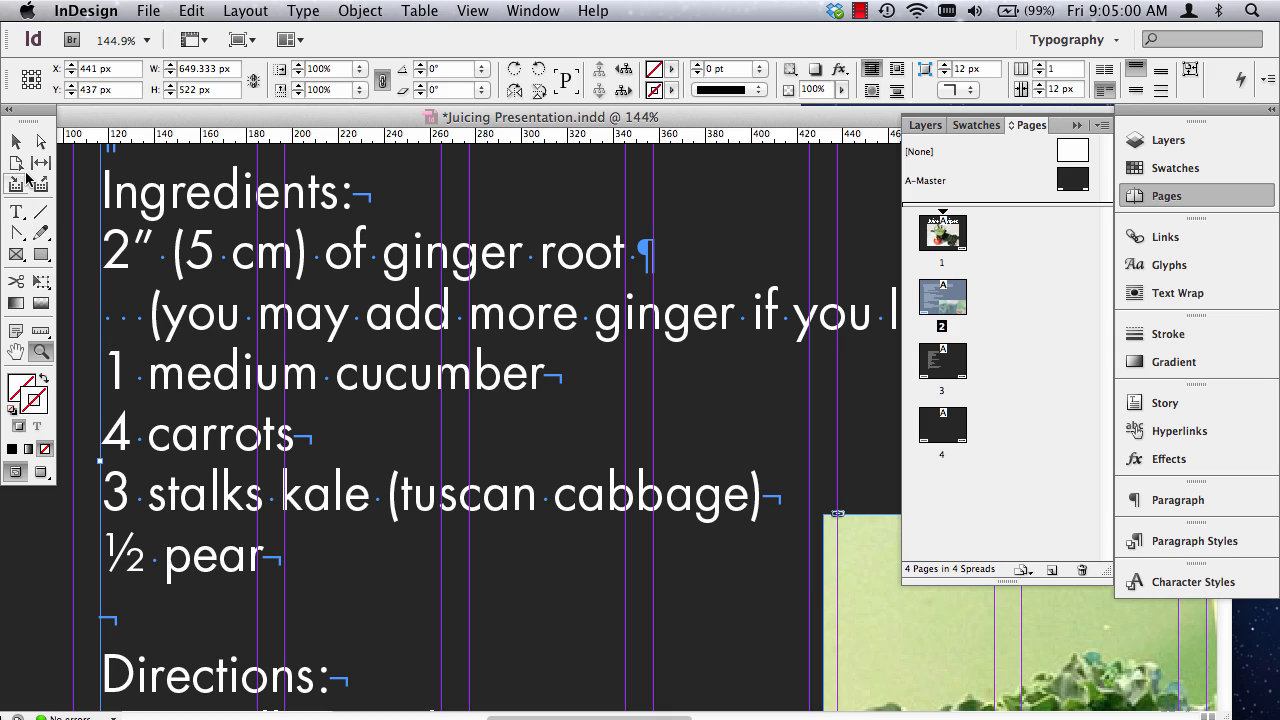
{"action": "left_click", "coordinate": [16, 211]}
{"action": "left_click", "coordinate": [368, 198]}
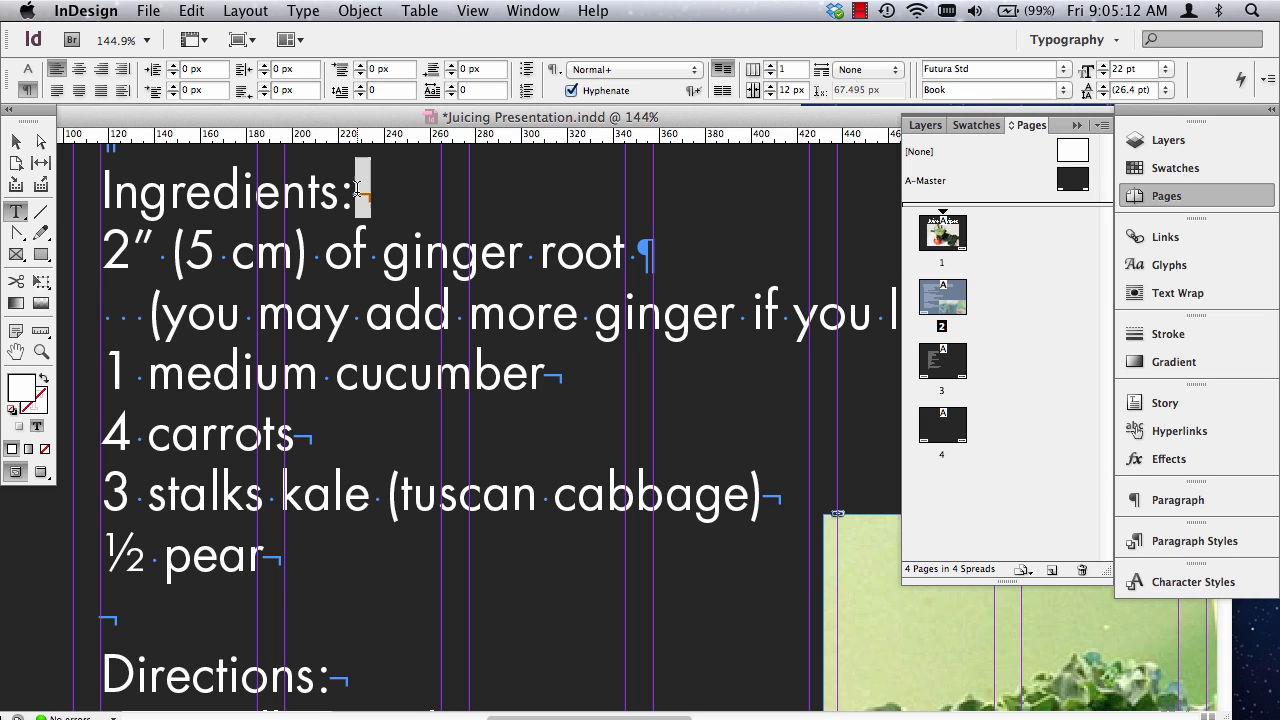
{"action": "key", "text": "Right"}
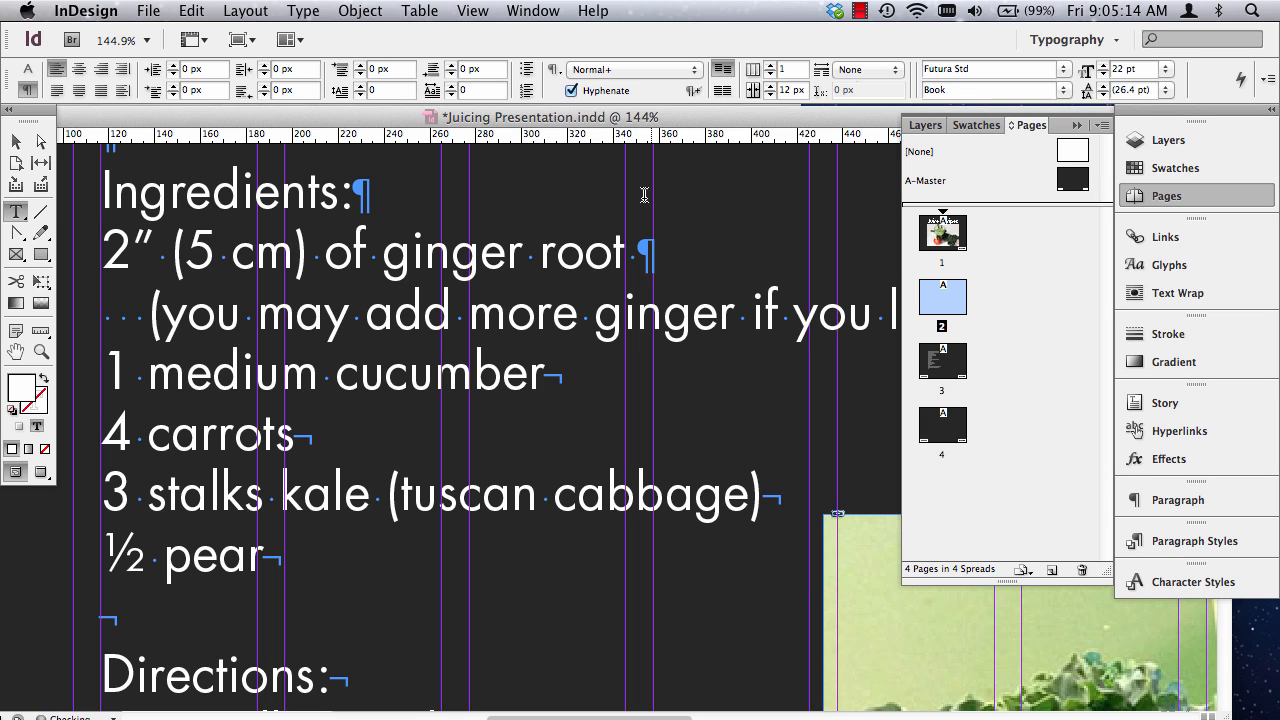
Replace the forced line breaks after the cucumber, carrots, kale and pear lines and on the blank line above "Directions:" with paragraph breaks.
{"action": "left_click_drag", "start_coordinate": [545, 372], "coordinate": [562, 372]}
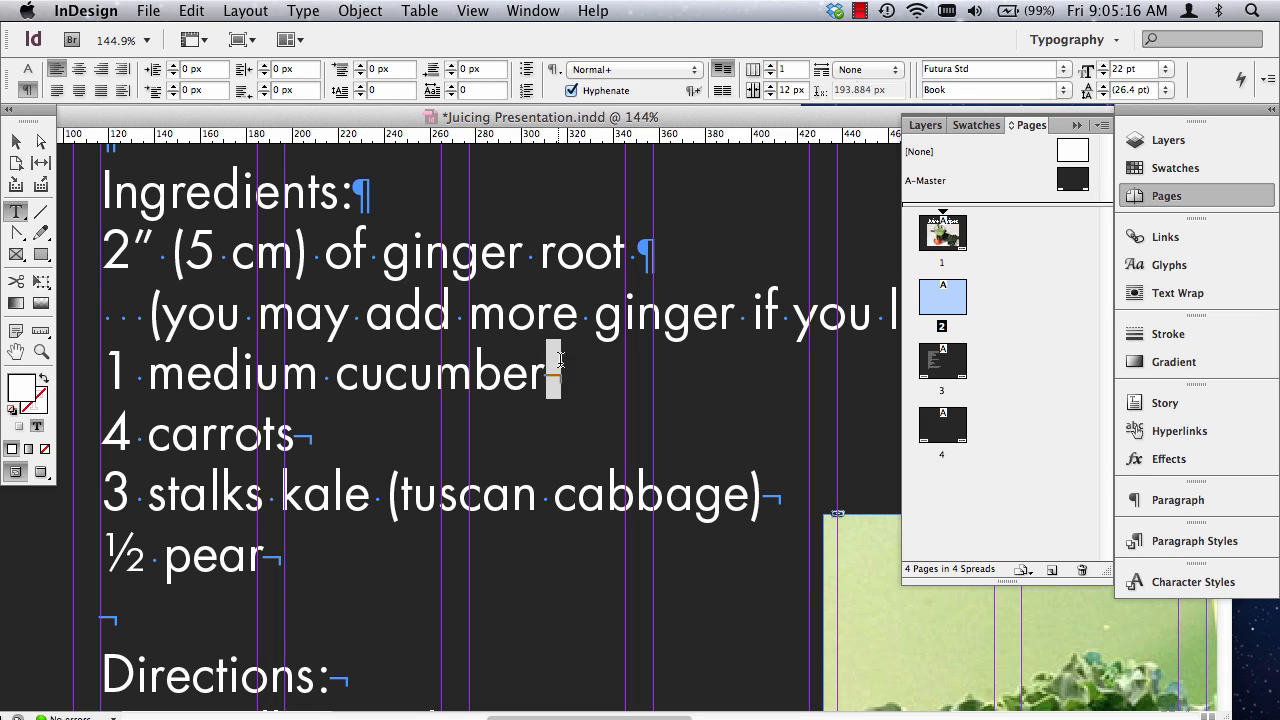
{"action": "key", "text": "Return"}
{"action": "left_click_drag", "start_coordinate": [293, 436], "coordinate": [313, 436]}
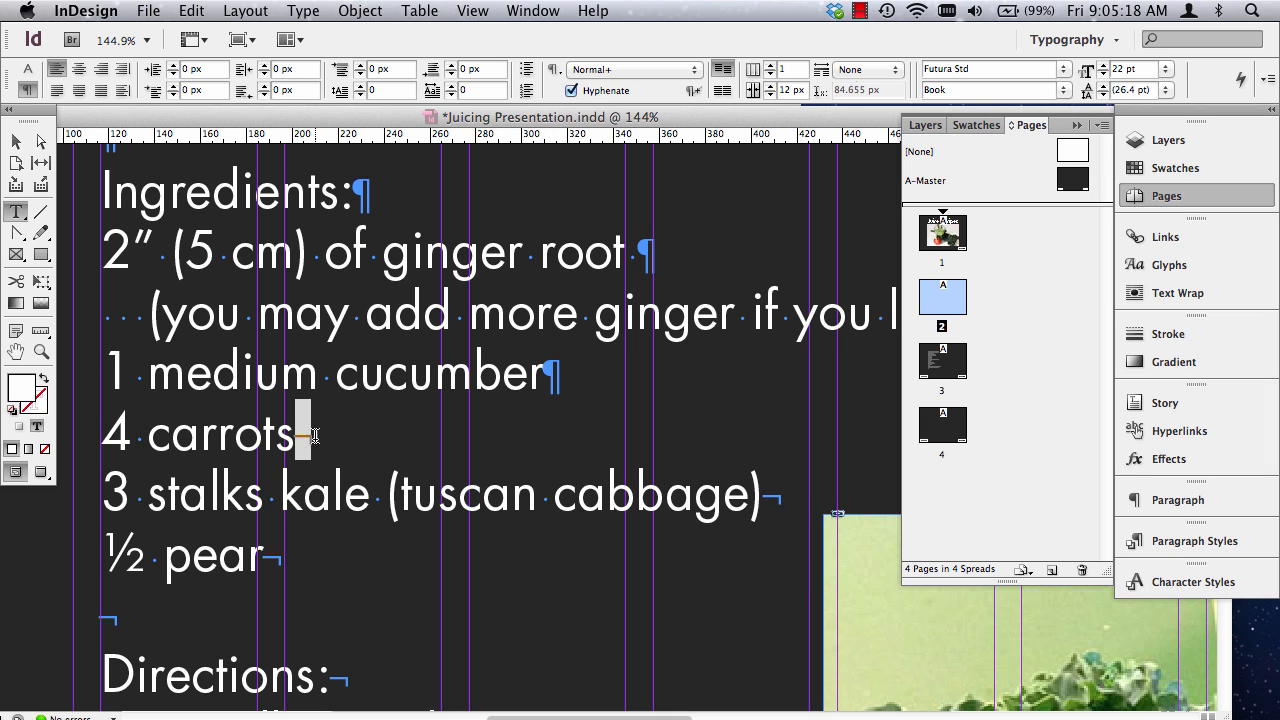
{"action": "key", "text": "Return"}
{"action": "left_click_drag", "start_coordinate": [762, 494], "coordinate": [784, 494]}
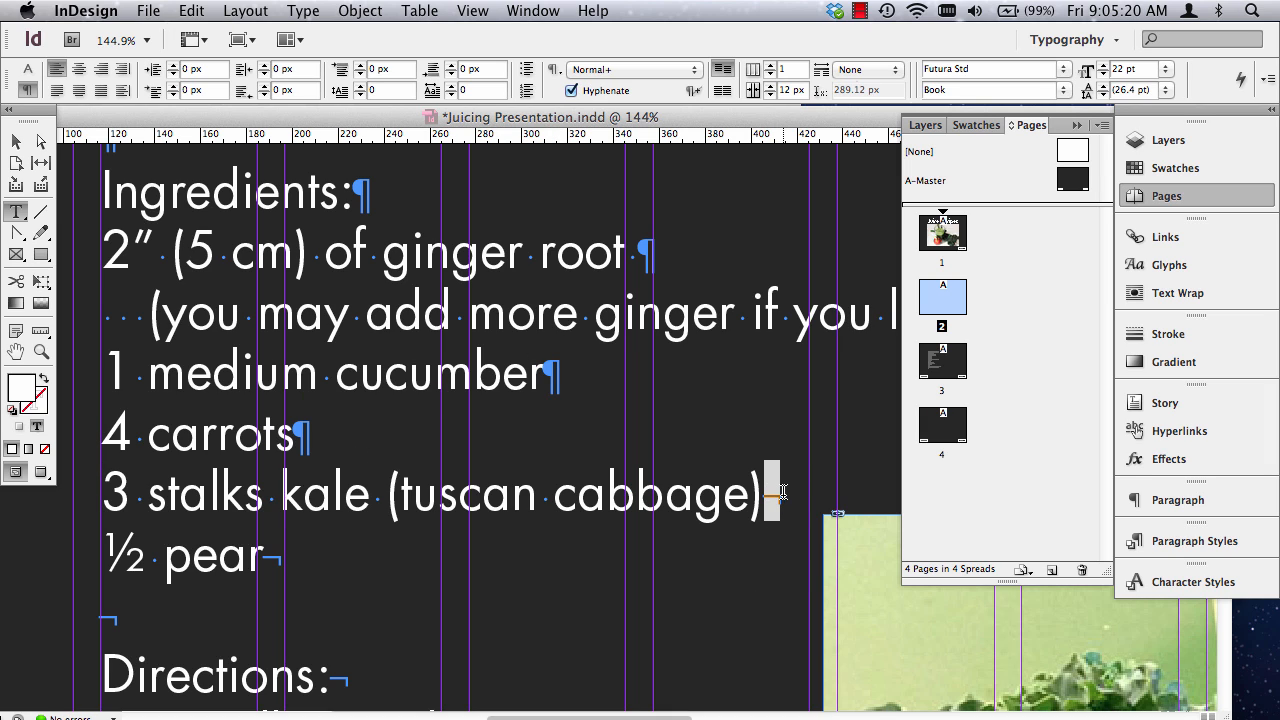
{"action": "key", "text": "Return"}
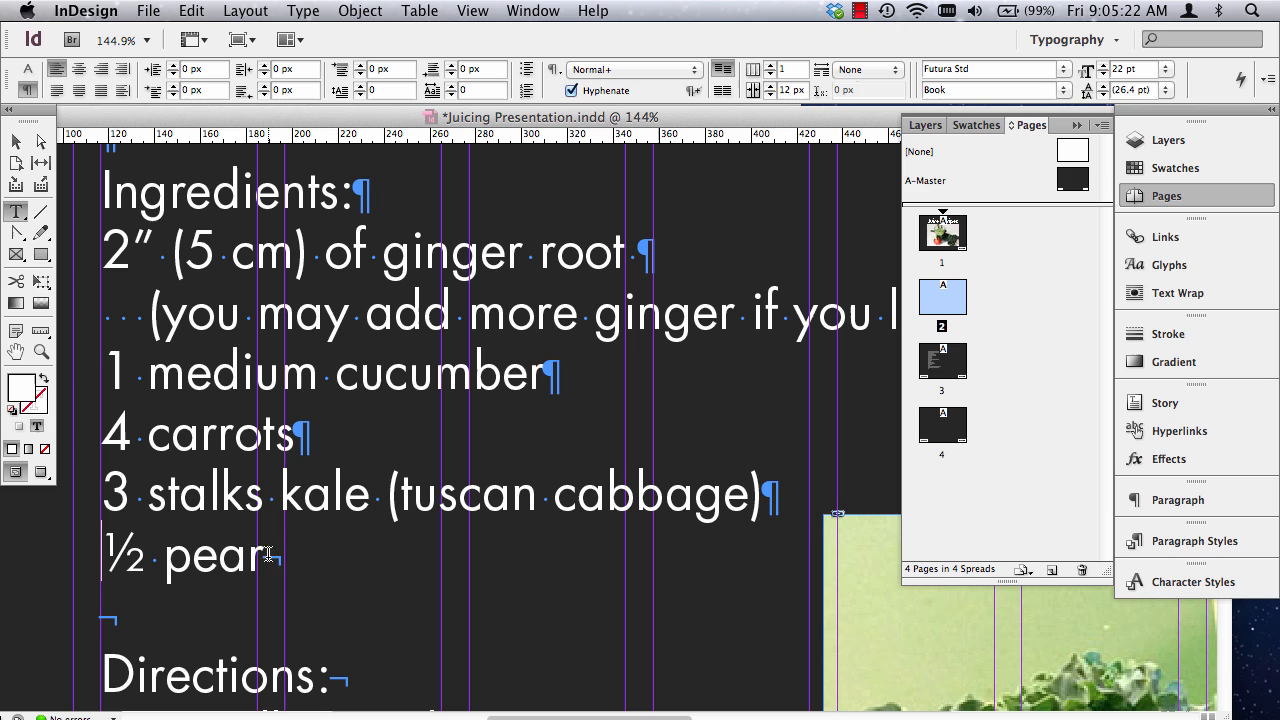
{"action": "left_click_drag", "start_coordinate": [266, 555], "coordinate": [287, 555]}
{"action": "key", "text": "Return"}
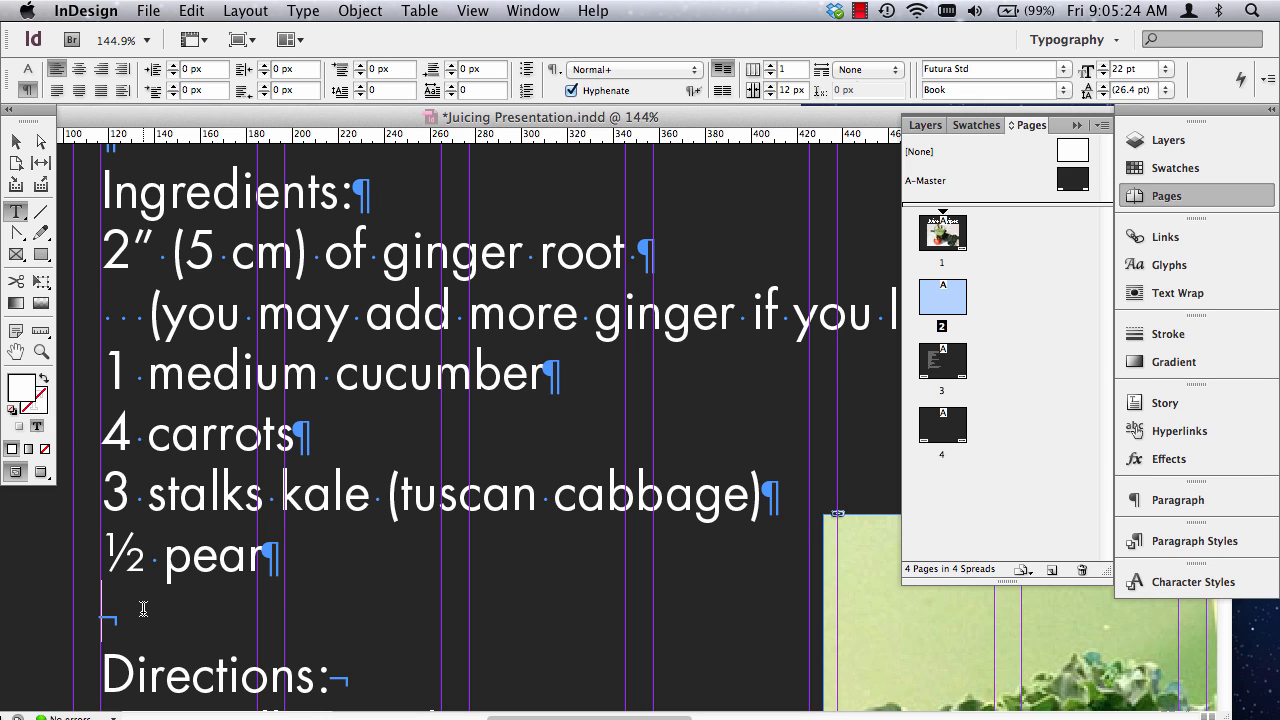
{"action": "left_click_drag", "start_coordinate": [100, 612], "coordinate": [153, 595]}
{"action": "key", "text": "Return"}
{"action": "scroll", "coordinate": [503, 517], "scroll_direction": "down", "scroll_amount": 5}
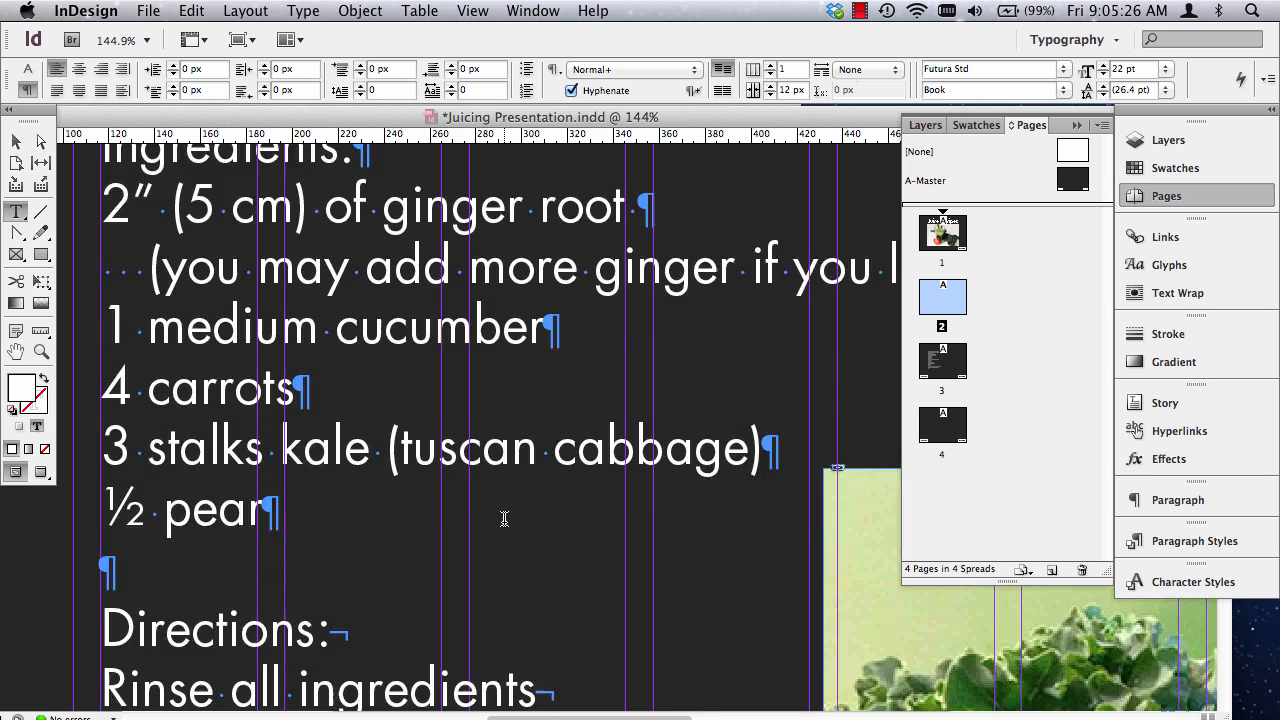
Replace the forced line breaks after "Directions:", "Rinse all ingredients" and "Add ingredients through juicer" with paragraph breaks.
{"action": "left_click_drag", "start_coordinate": [341, 447], "coordinate": [366, 449]}
{"action": "key", "text": "Return"}
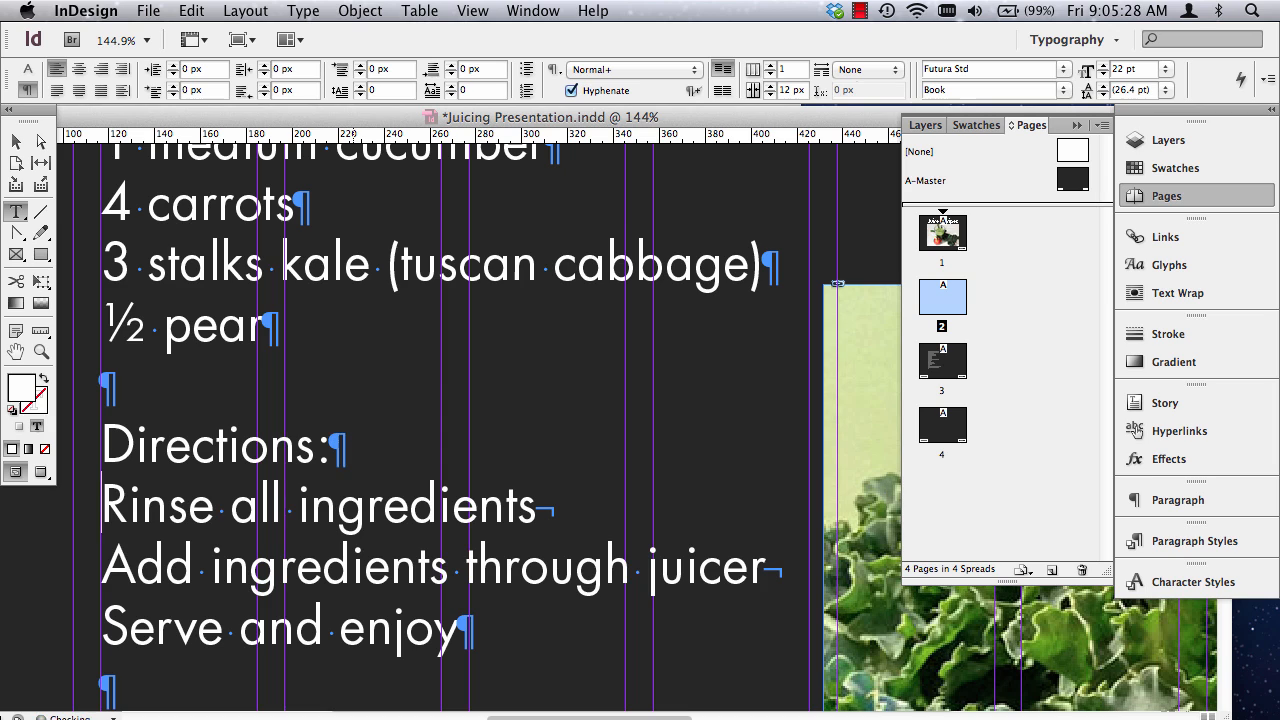
{"action": "left_click_drag", "start_coordinate": [528, 509], "coordinate": [567, 512]}
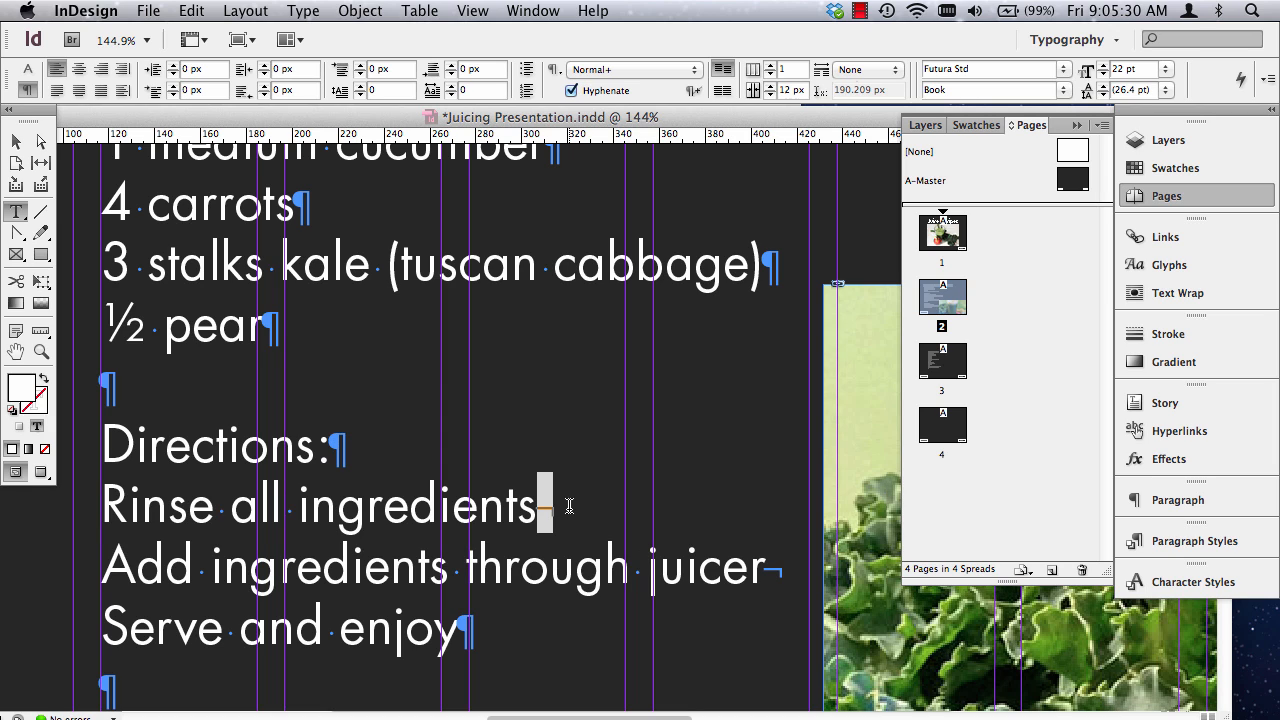
{"action": "key", "text": "Return"}
{"action": "left_click", "coordinate": [766, 570]}
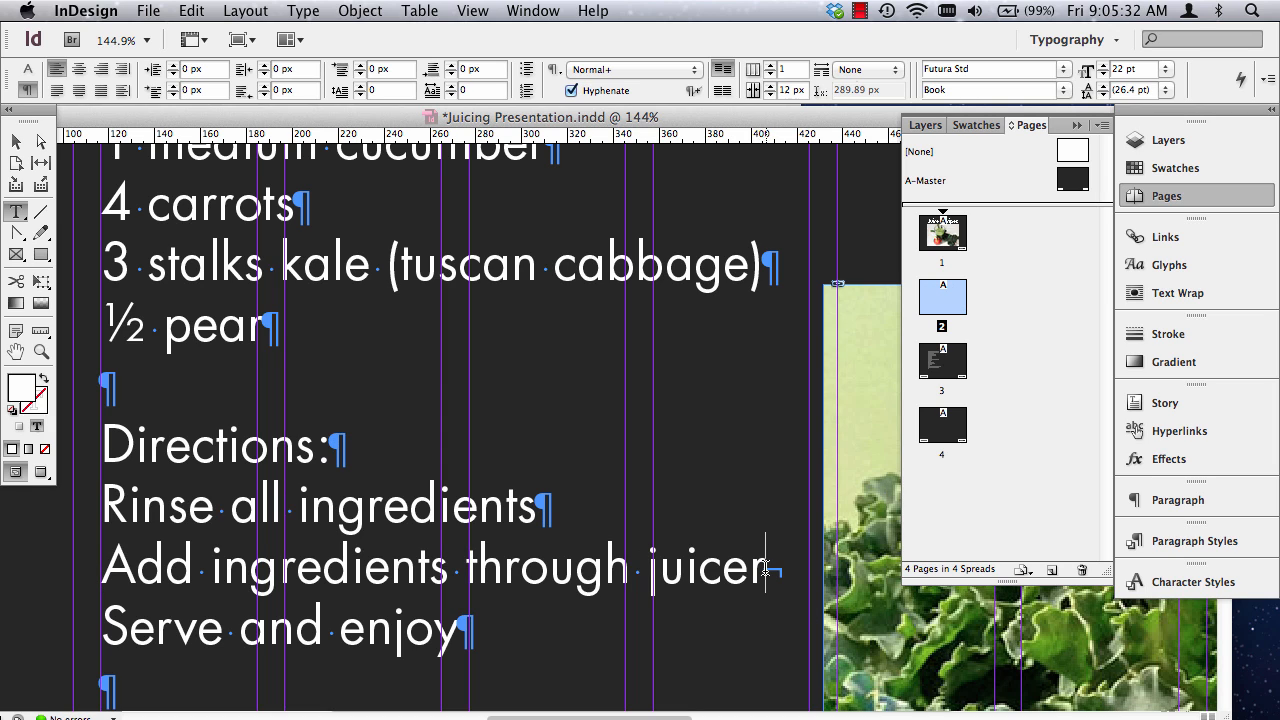
{"action": "left_click_drag", "start_coordinate": [766, 570], "coordinate": [786, 572]}
{"action": "key", "text": "Return"}
Delete the blank paragraph below "Serve and enjoy" at the end of the recipe text.
{"action": "scroll", "coordinate": [608, 537], "scroll_direction": "down", "scroll_amount": 2}
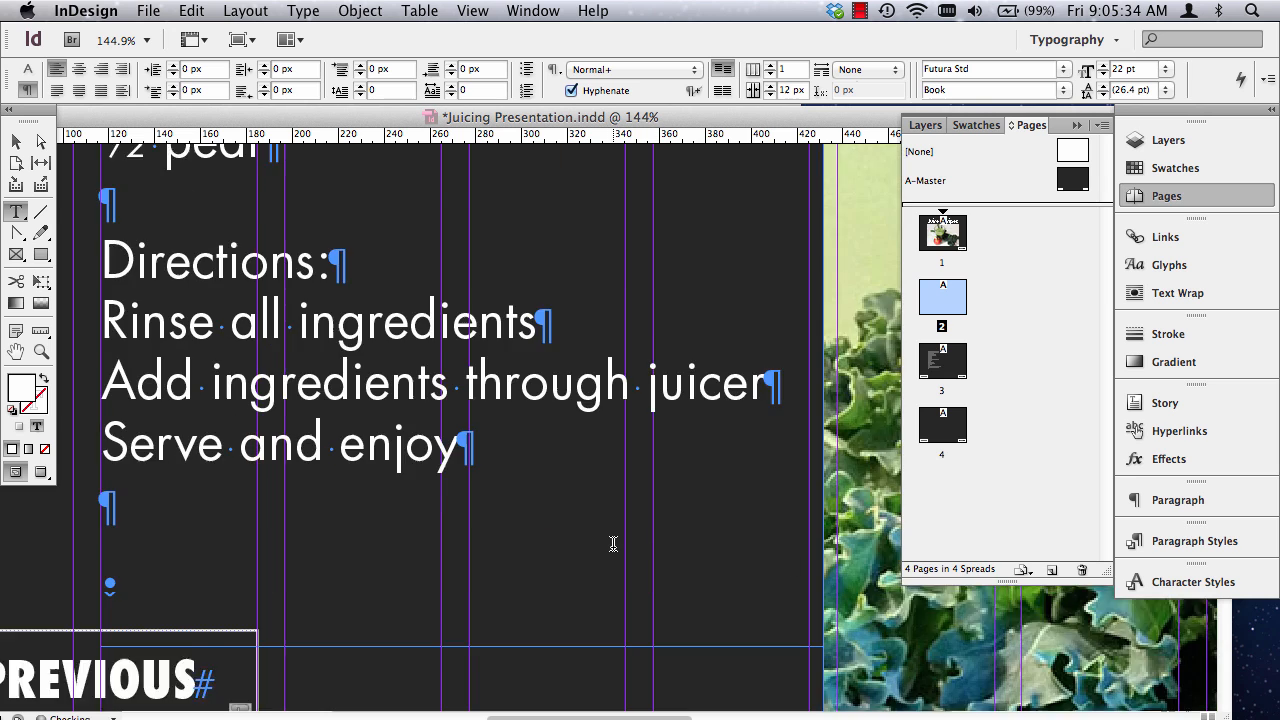
{"action": "scroll", "coordinate": [612, 543], "scroll_direction": "up", "scroll_amount": 5}
{"action": "scroll", "coordinate": [608, 540], "scroll_direction": "down", "scroll_amount": 8}
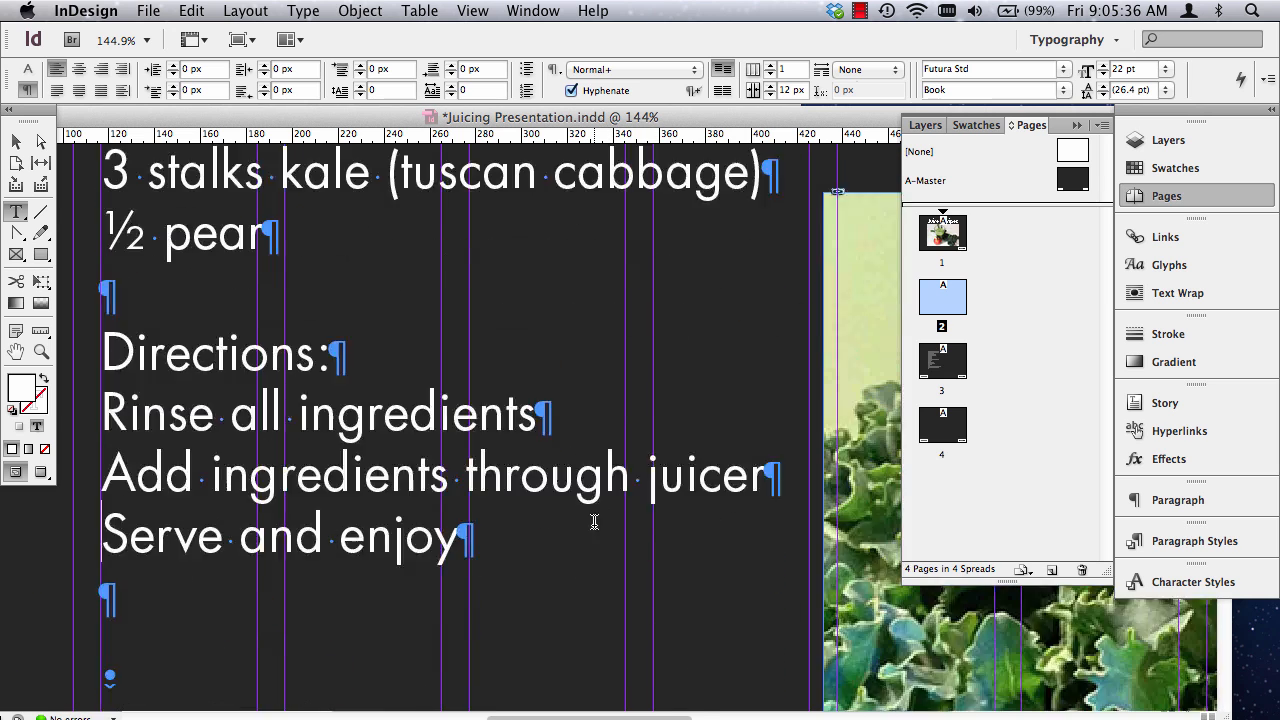
{"action": "triple_click", "coordinate": [167, 373]}
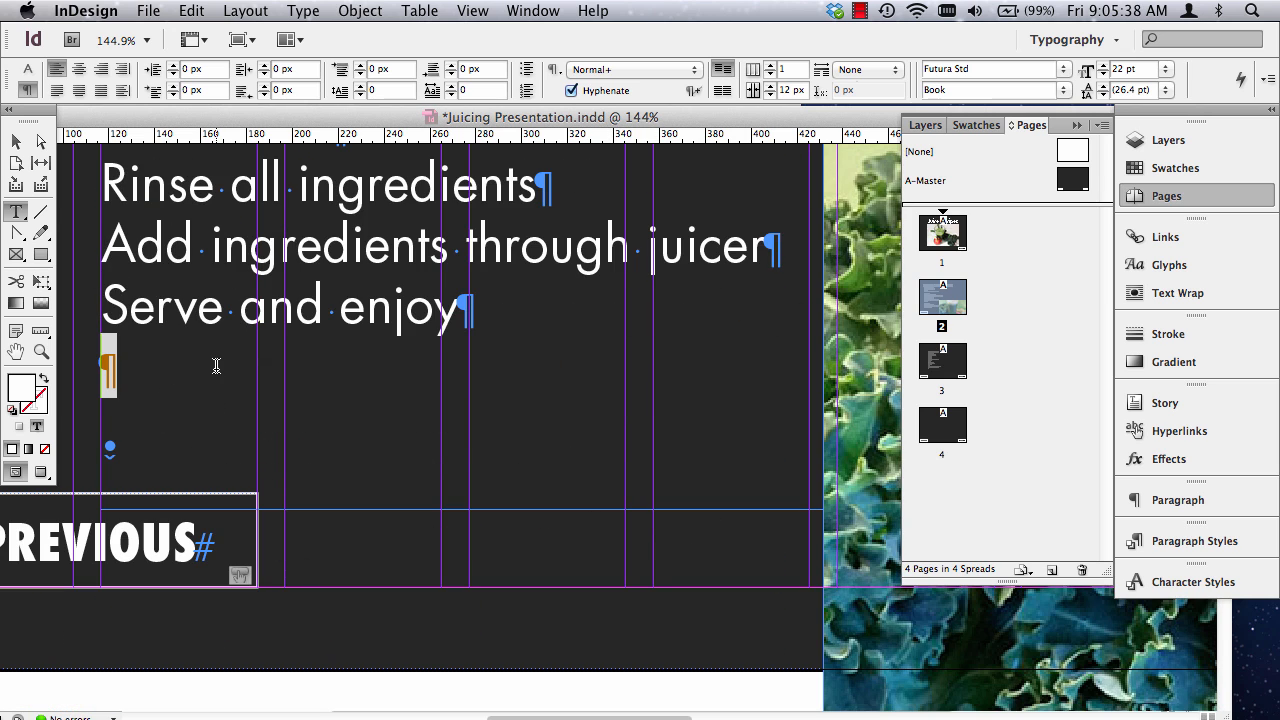
{"action": "key", "text": "BackSpace"}
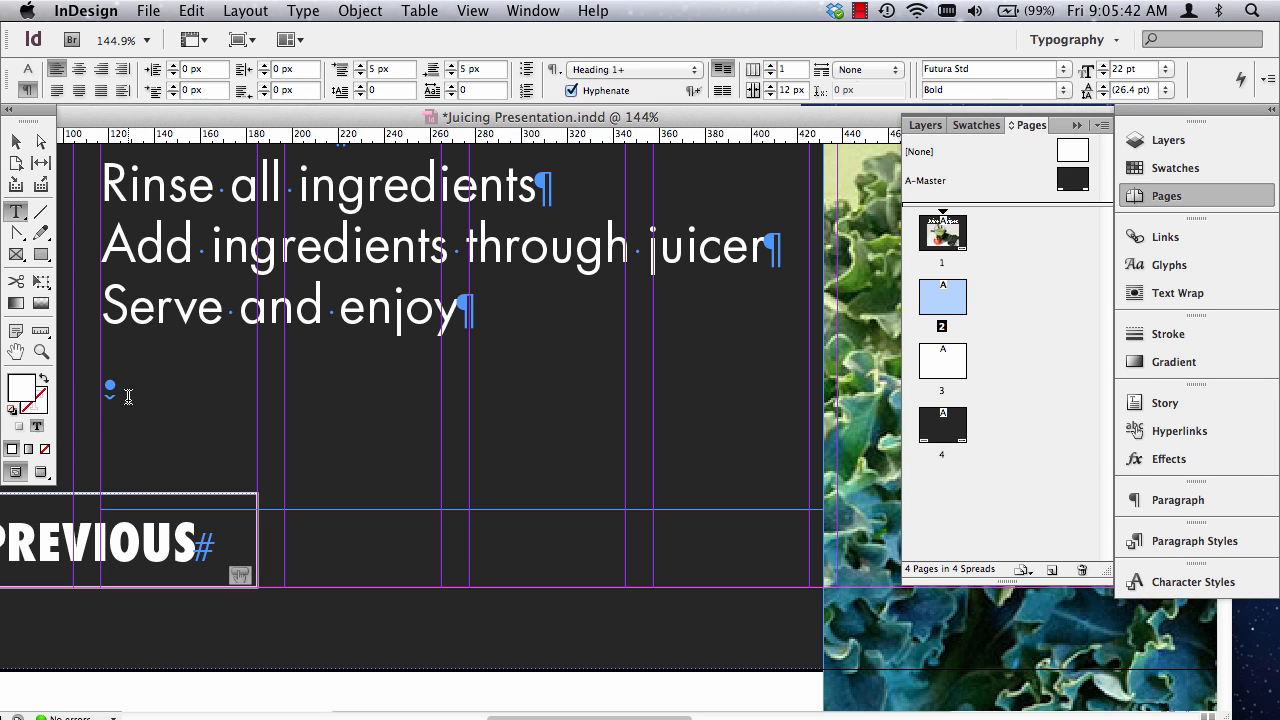
Replace the forced line break after "(you may add more ginger if you like)" with a paragraph break and fit the page in view.
{"action": "scroll", "coordinate": [189, 425], "scroll_direction": "up", "scroll_amount": 8}
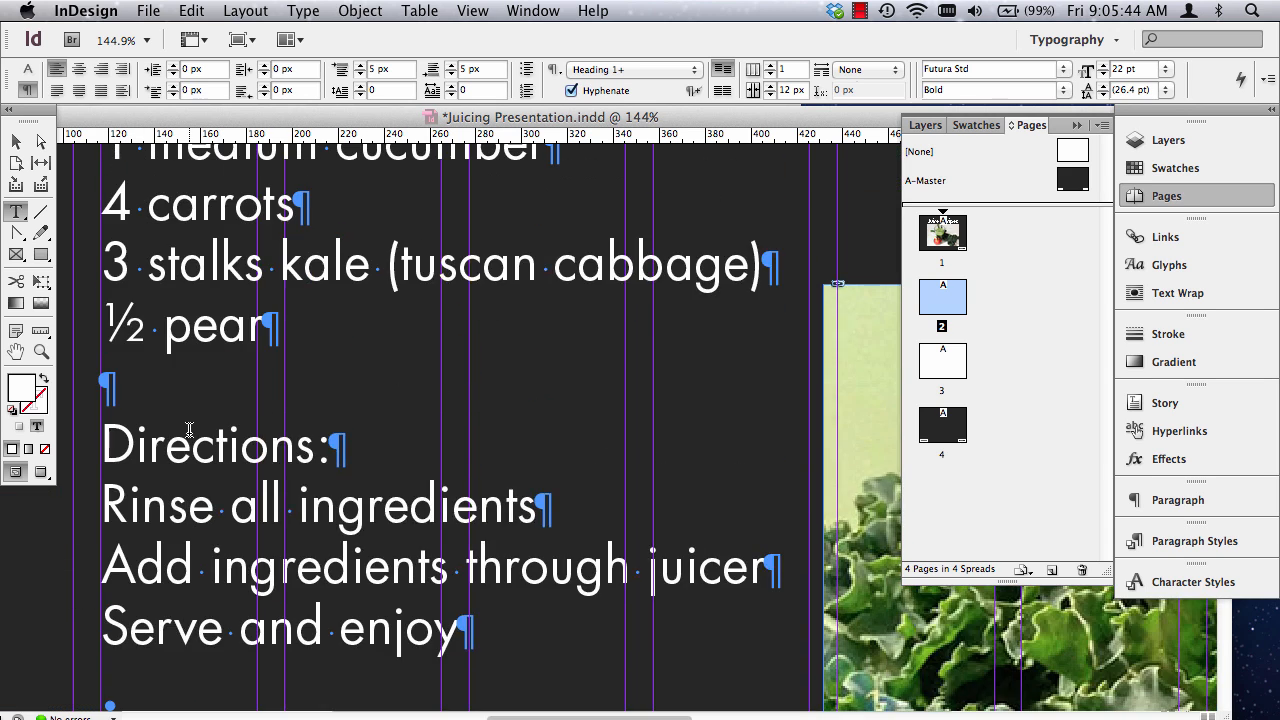
{"action": "scroll", "coordinate": [189, 425], "scroll_direction": "up", "scroll_amount": 4}
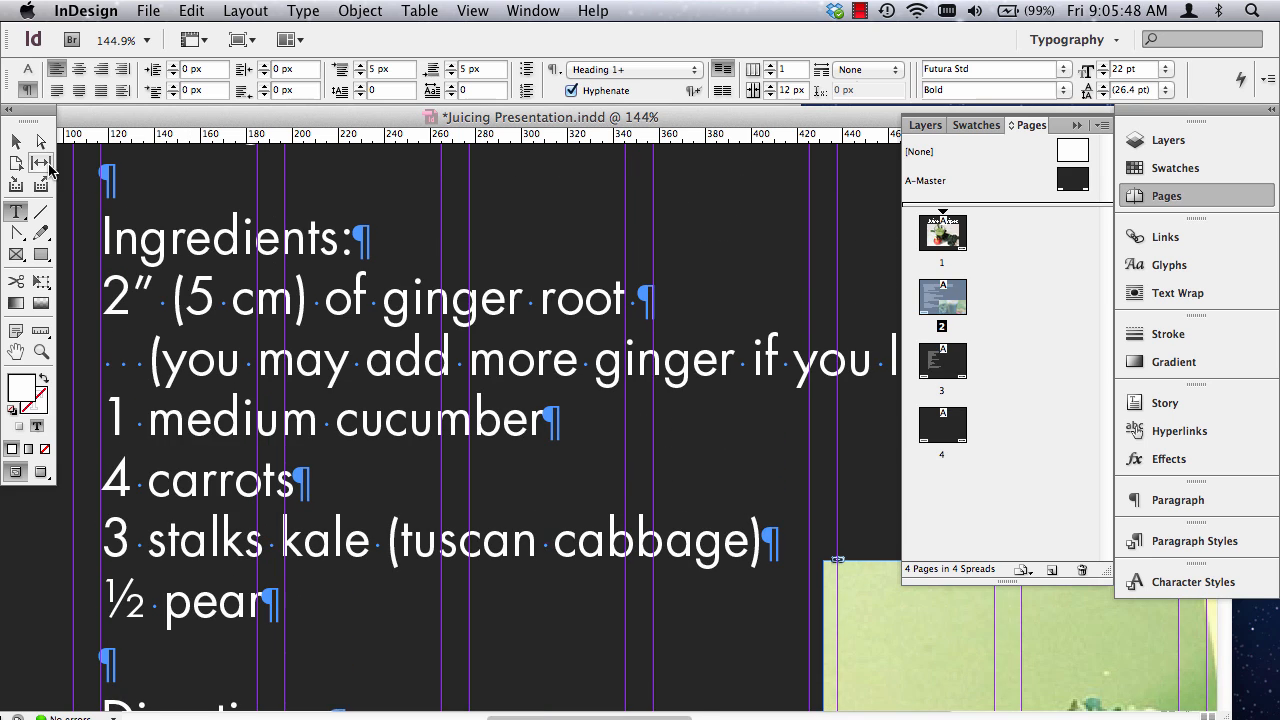
{"action": "scroll", "coordinate": [614, 714], "scroll_direction": "right", "scroll_amount": 10}
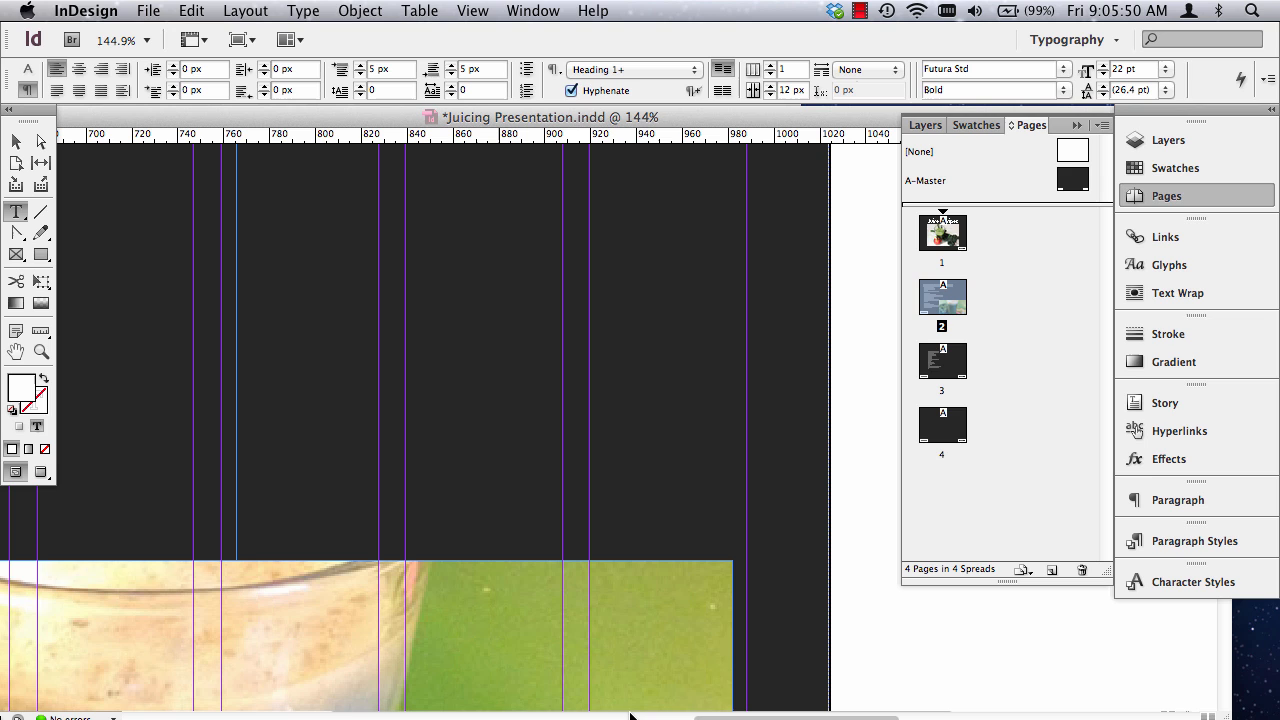
{"action": "key", "text": "super+0"}
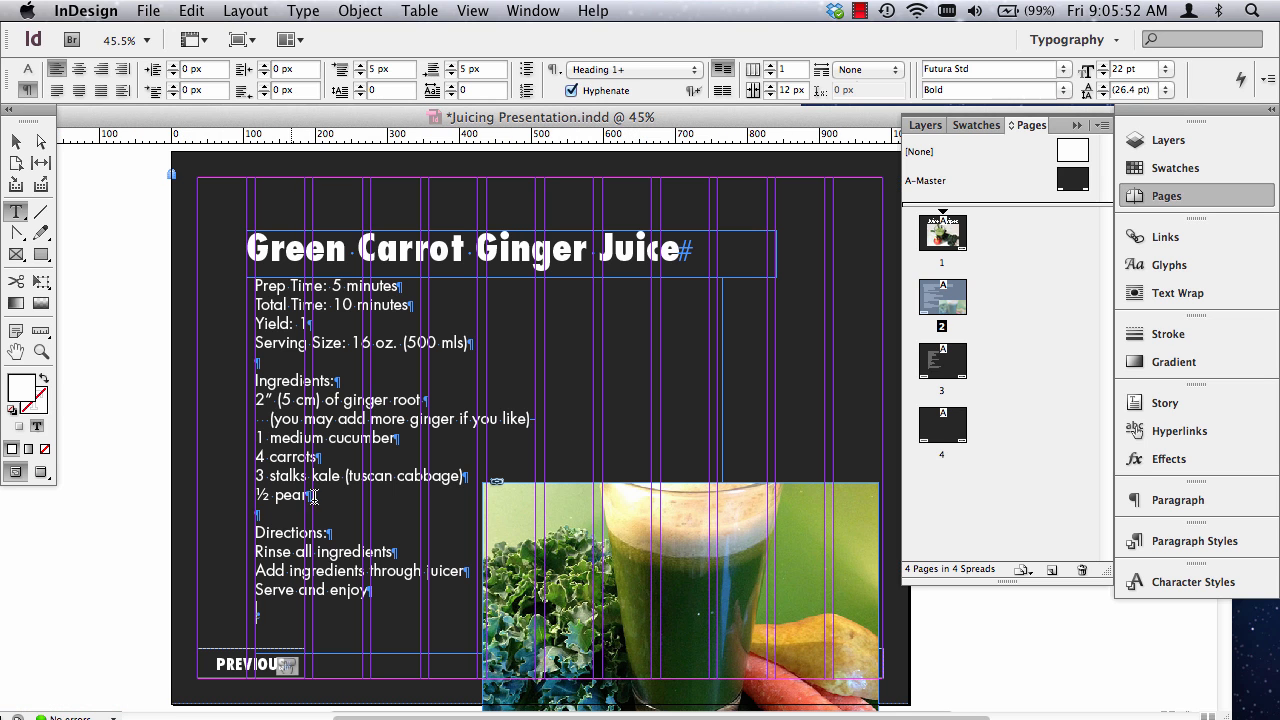
{"action": "left_click", "coordinate": [41, 351]}
{"action": "left_click_drag", "start_coordinate": [404, 380], "coordinate": [606, 444]}
{"action": "left_click", "coordinate": [16, 212]}
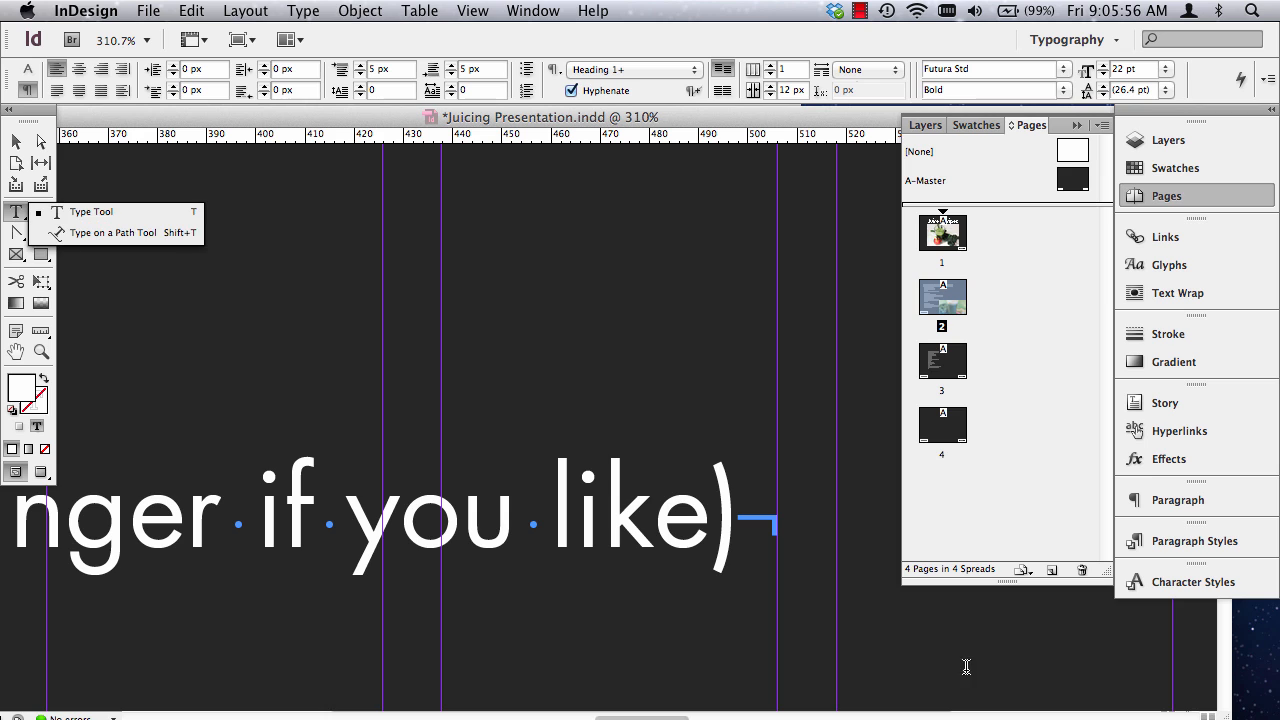
{"action": "double_click", "coordinate": [764, 532]}
{"action": "key", "text": "Return"}
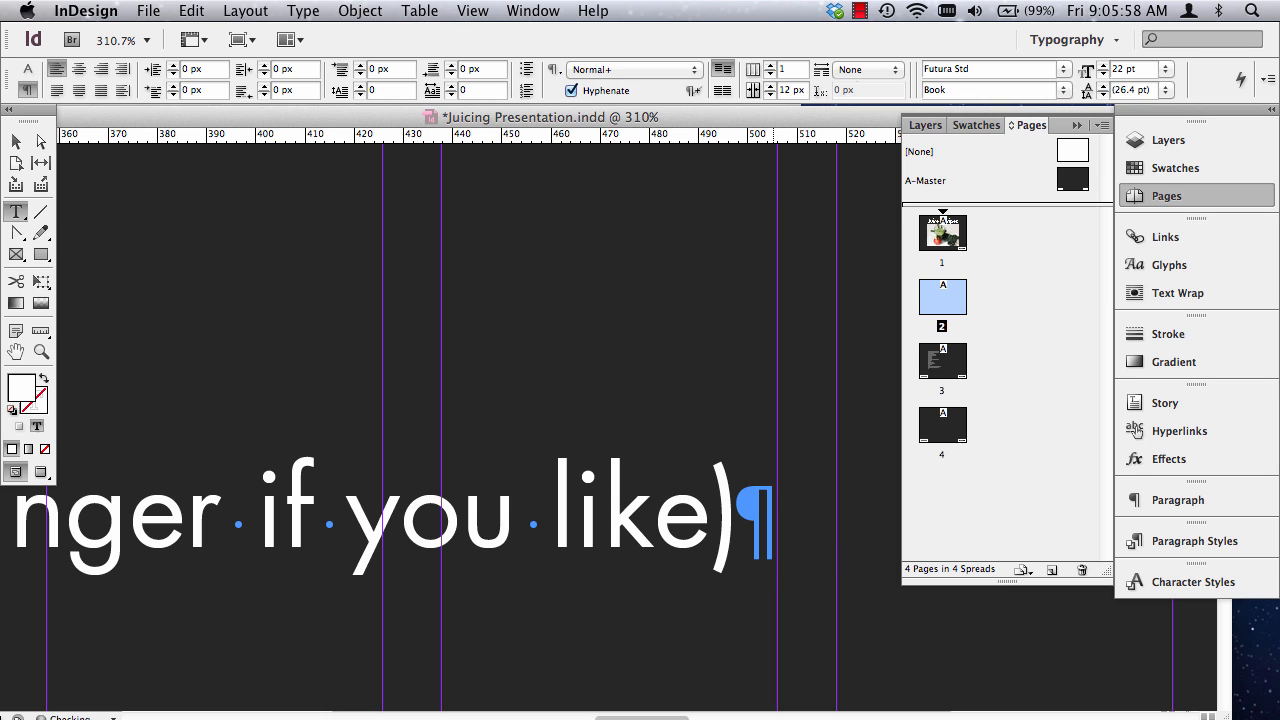
{"action": "key", "text": "super+0"}
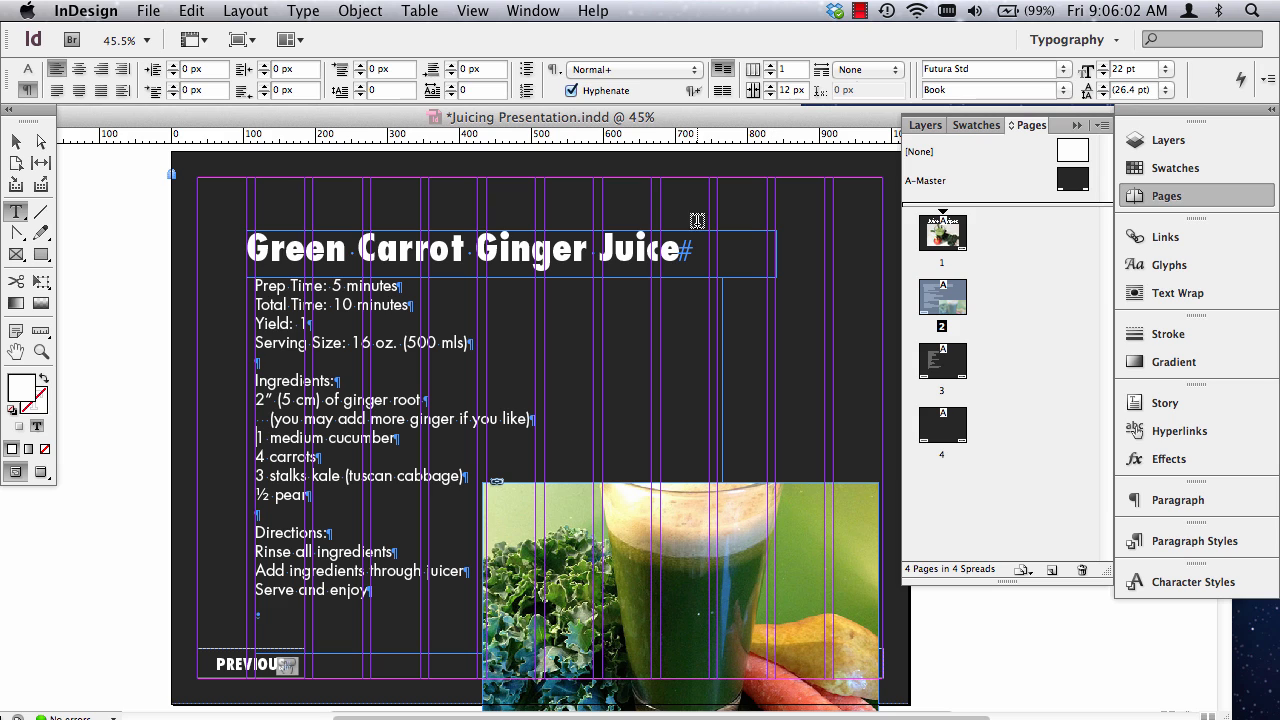
Finish editing the recipe text and hide the hidden characters.
{"action": "left_click", "coordinate": [323, 10]}
{"action": "left_click_drag", "start_coordinate": [216, 277], "coordinate": [772, 697]}
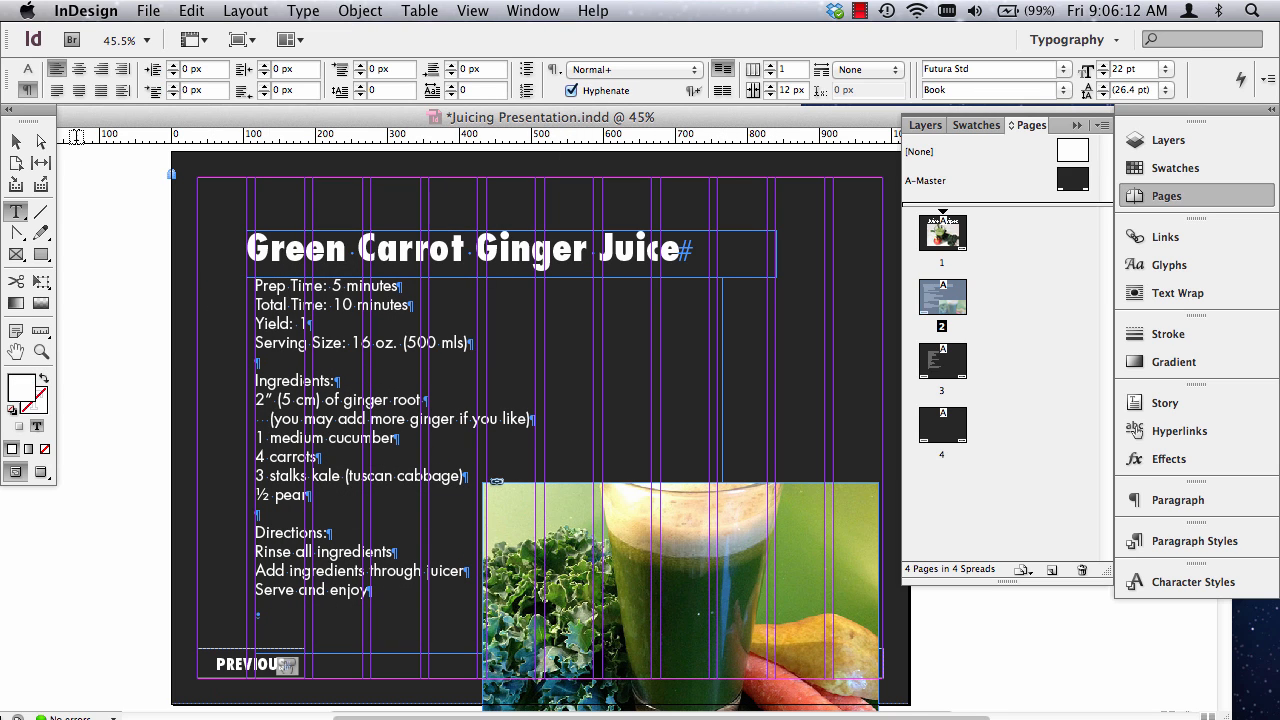
{"action": "key", "text": "Escape"}
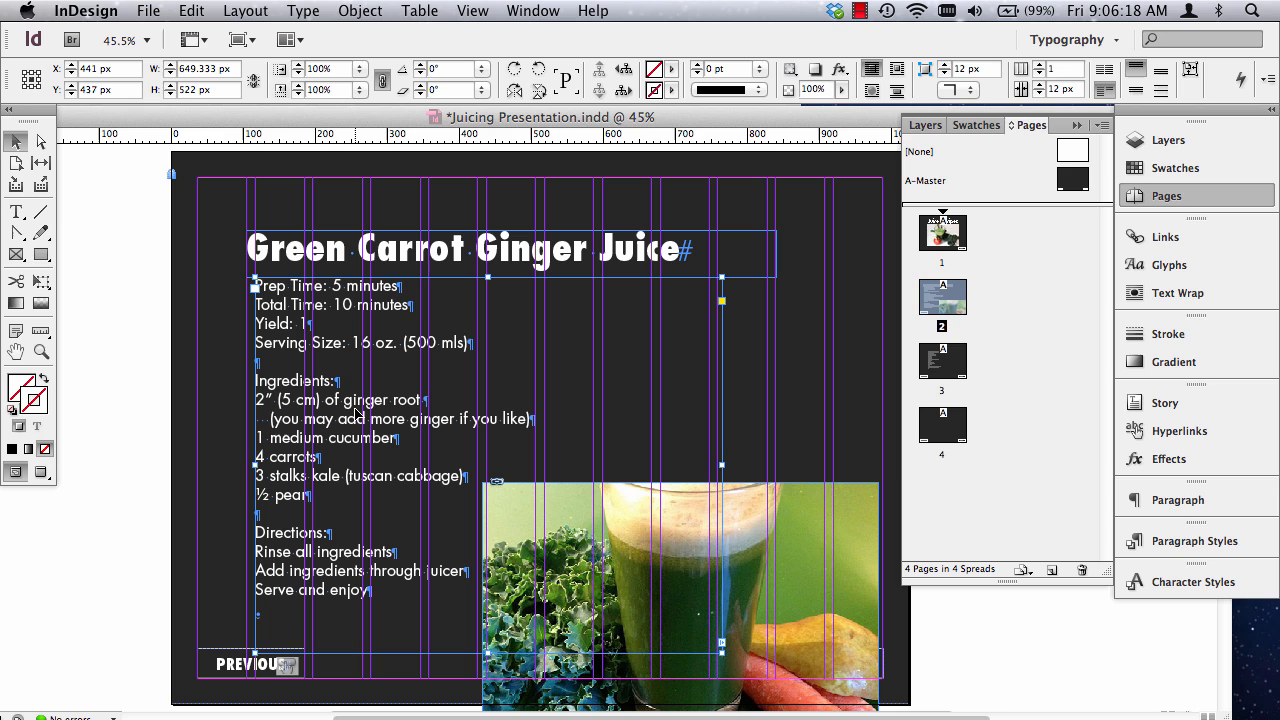
{"action": "left_click", "coordinate": [306, 13]}
{"action": "left_click", "coordinate": [364, 610]}
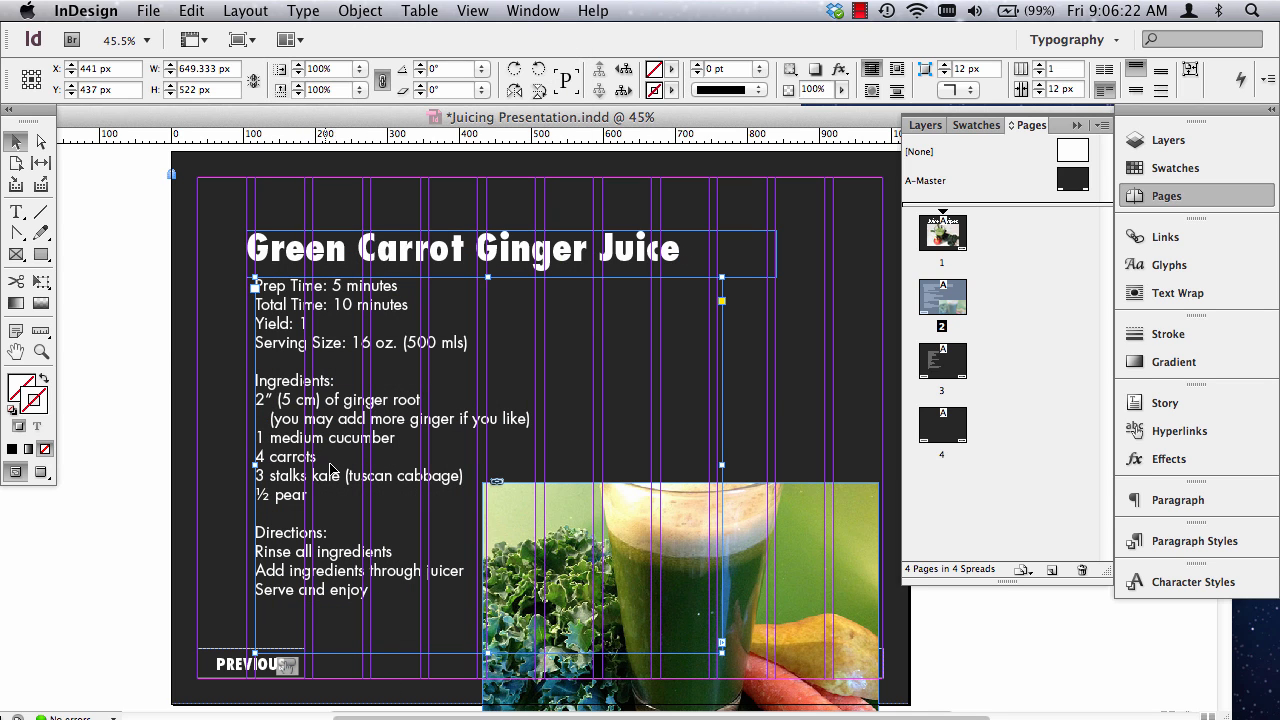
Set a left indent of 20 px on the ingredient lines from ginger root to pear.
{"action": "left_click", "coordinate": [16, 212]}
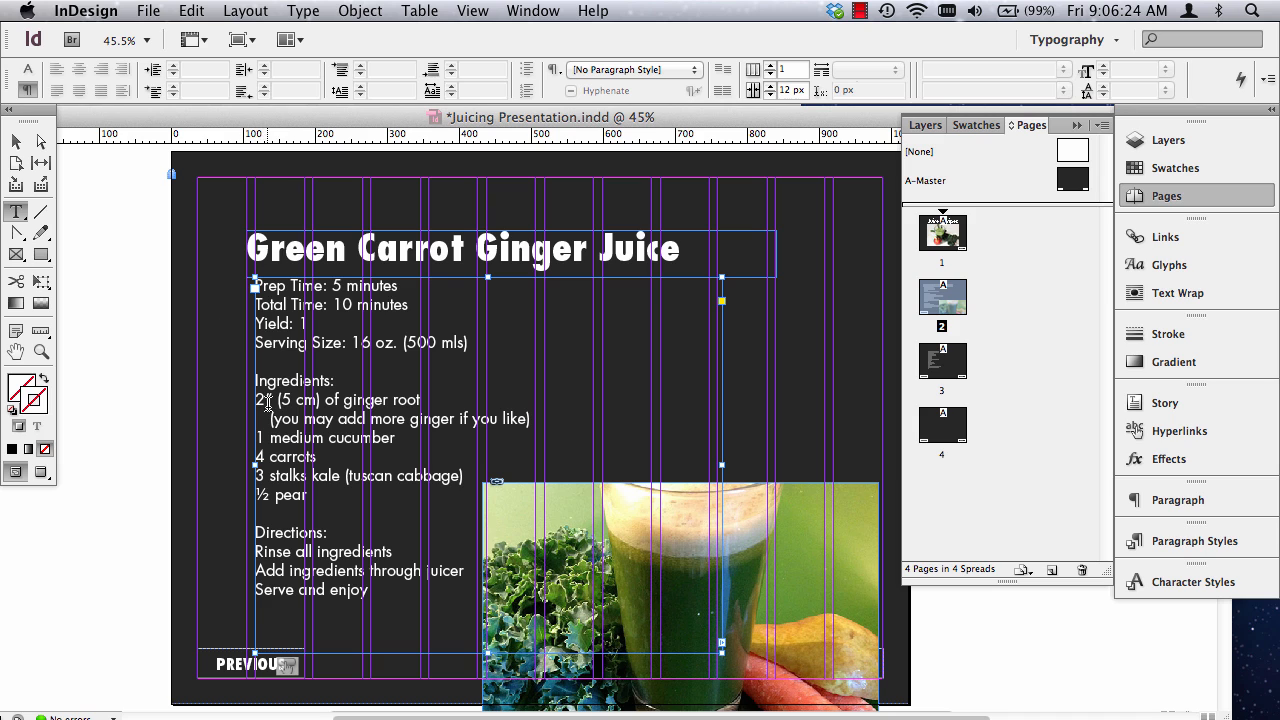
{"action": "left_click_drag", "start_coordinate": [258, 397], "coordinate": [360, 490]}
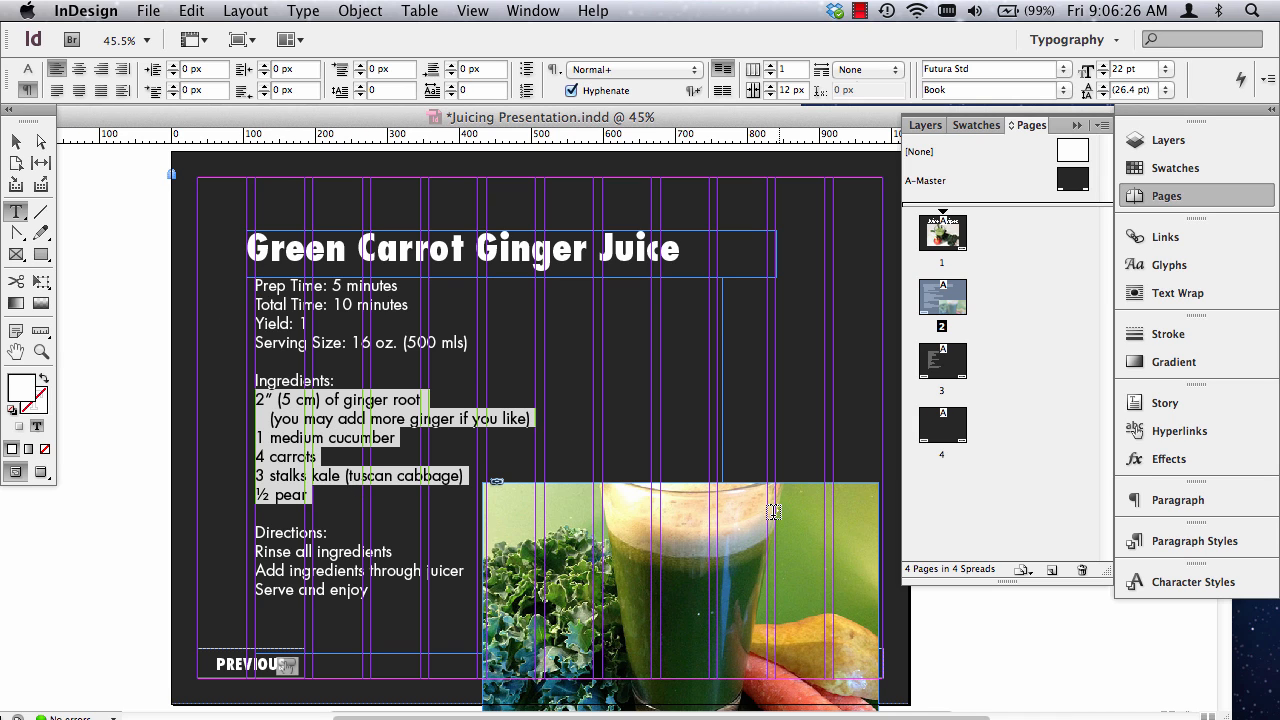
{"action": "left_click", "coordinate": [171, 65]}
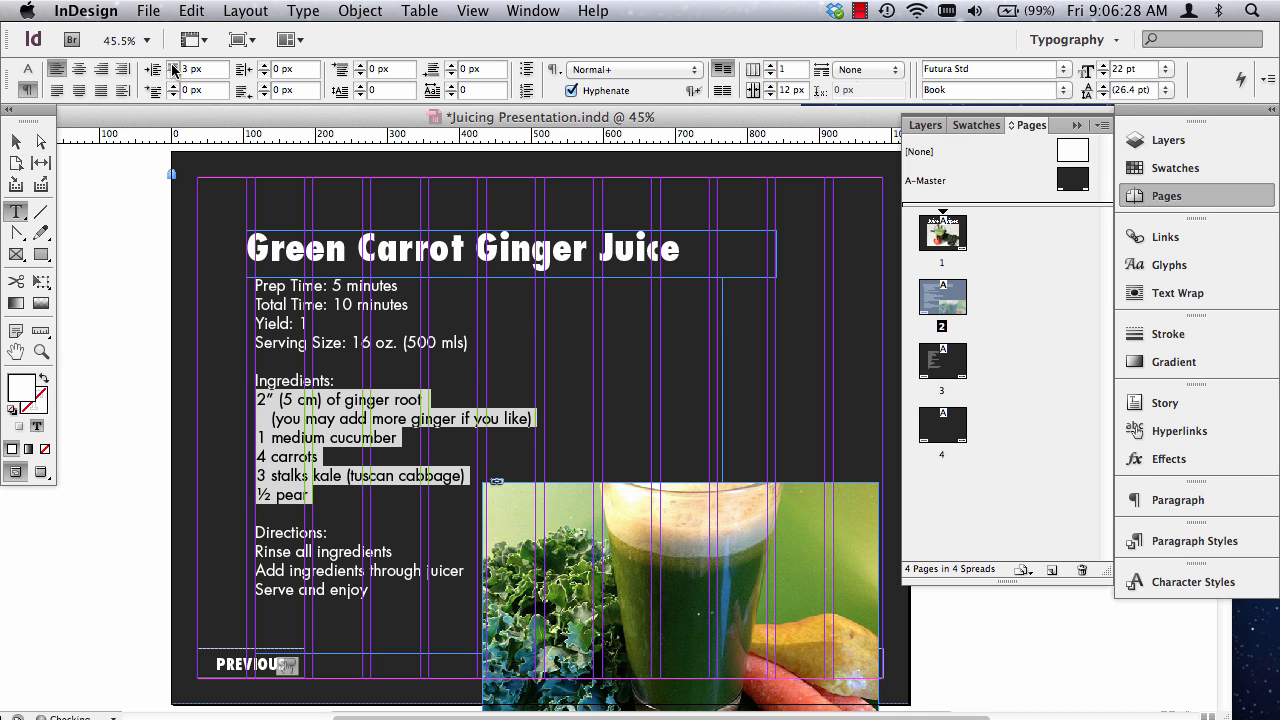
{"action": "left_click", "coordinate": [171, 65]}
{"action": "left_click", "coordinate": [171, 65]}
{"action": "left_click", "coordinate": [171, 65]}
{"action": "left_click", "coordinate": [171, 65]}
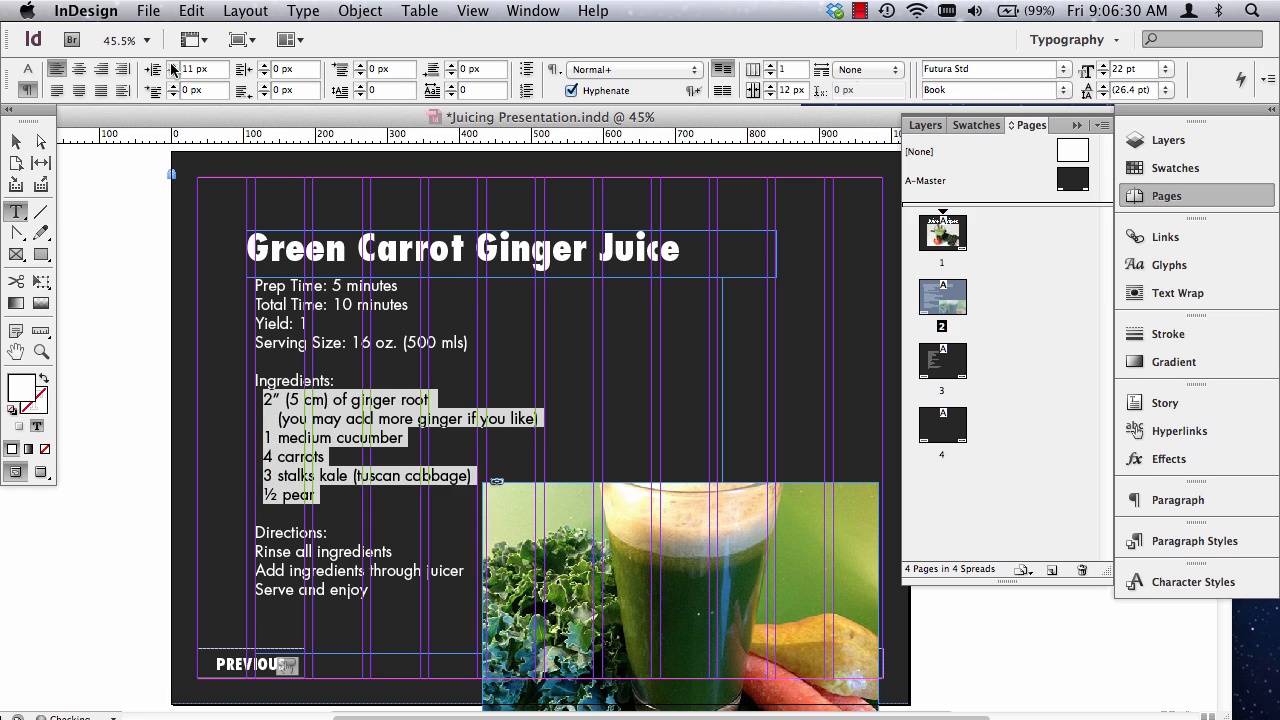
{"action": "left_click", "coordinate": [171, 65]}
{"action": "left_click", "coordinate": [171, 65]}
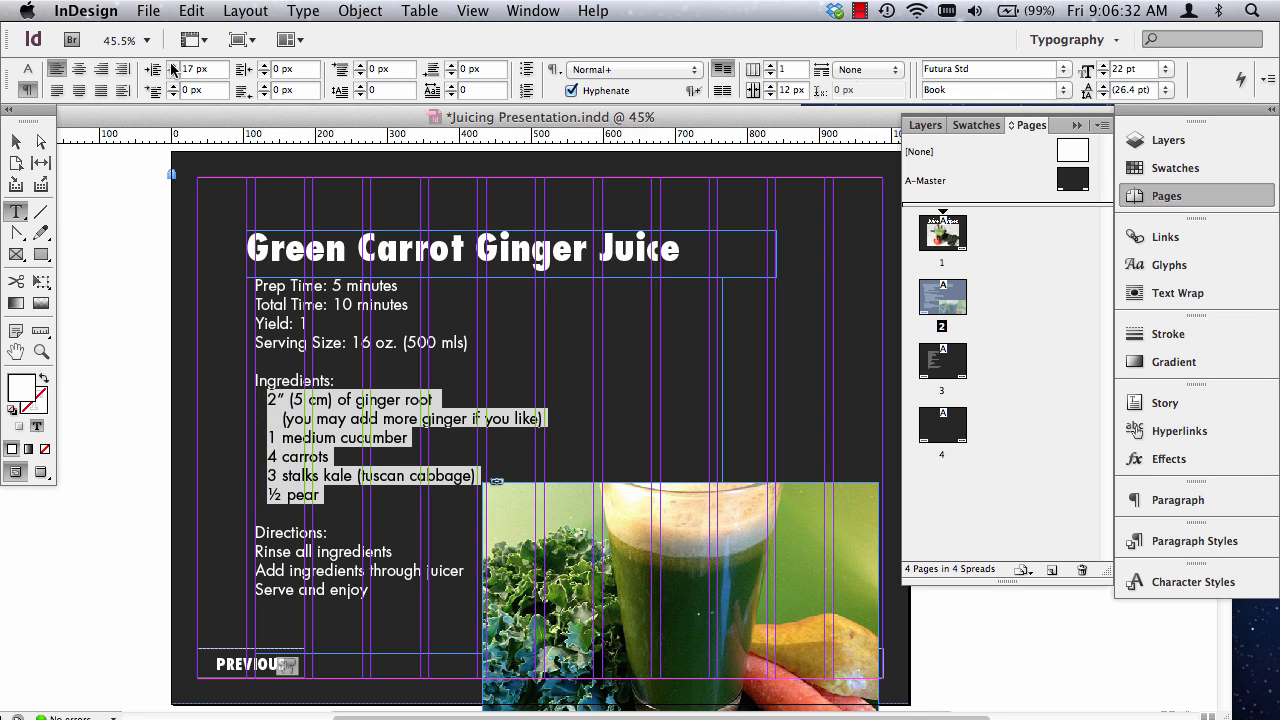
{"action": "double_click", "coordinate": [196, 68]}
{"action": "type", "text": "20"}
{"action": "key", "text": "Tab"}
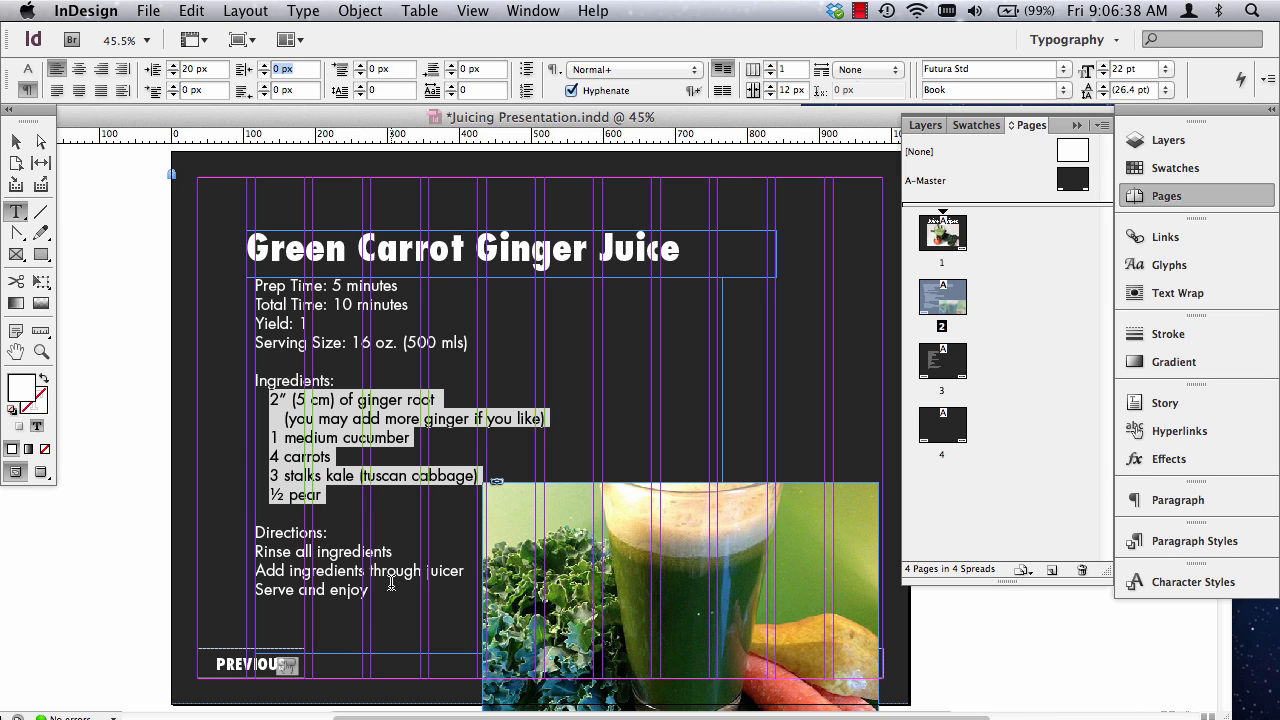
Set a left indent of 20 px on the three lines under "Directions:".
{"action": "left_click_drag", "start_coordinate": [391, 584], "coordinate": [253, 548]}
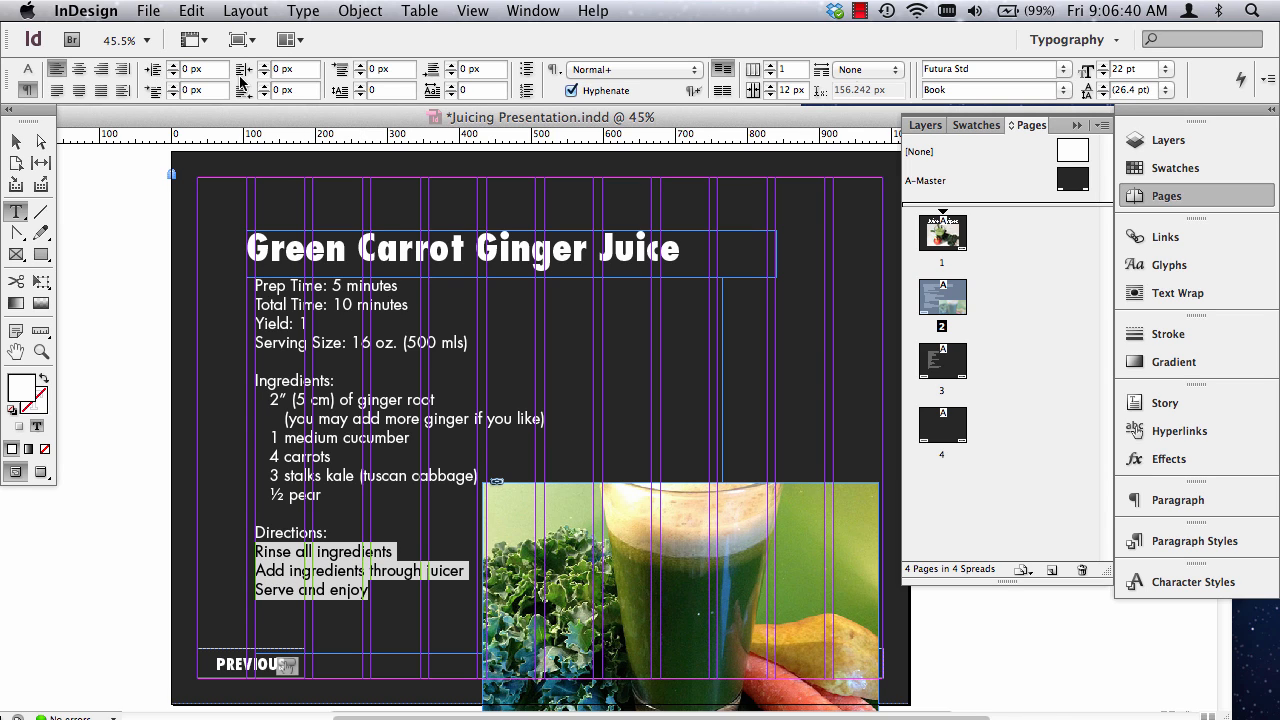
{"action": "left_click", "coordinate": [175, 70]}
{"action": "type", "text": "20"}
{"action": "key", "text": "Tab"}
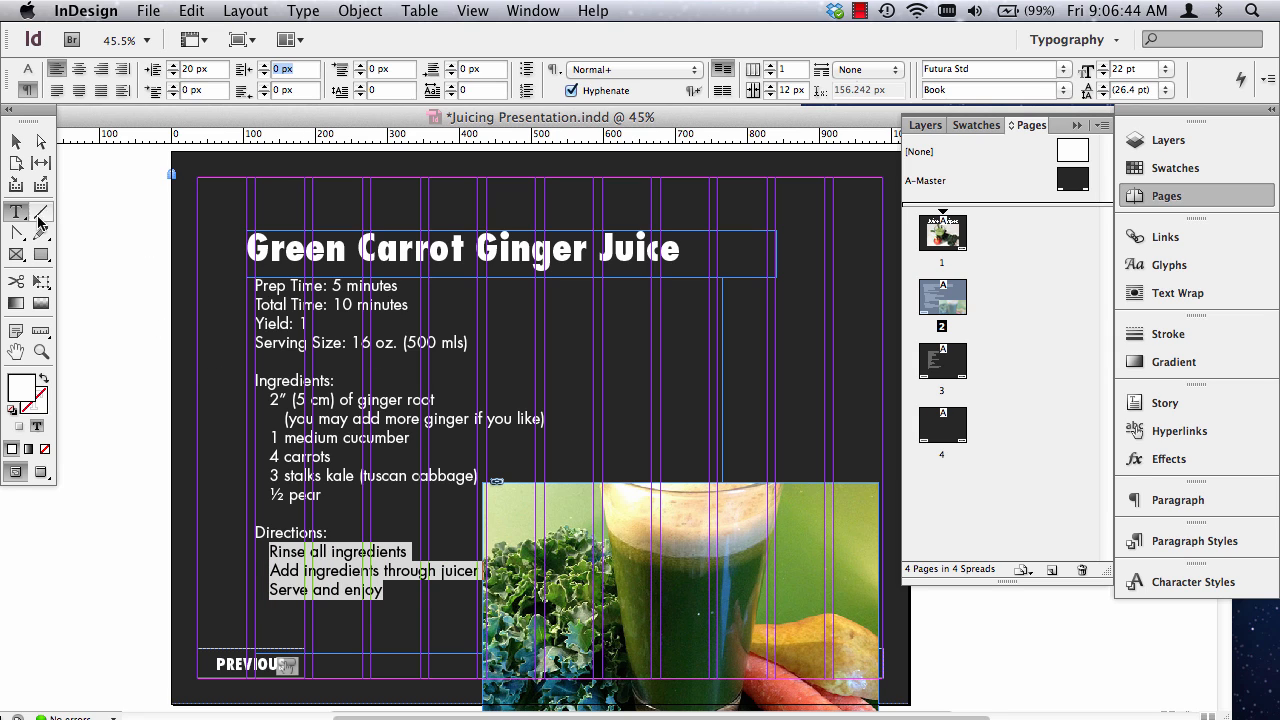
Move the juice photo up beside the ingredients and against the right margin, at about X 713 px, Y 403 px.
{"action": "left_click", "coordinate": [16, 142]}
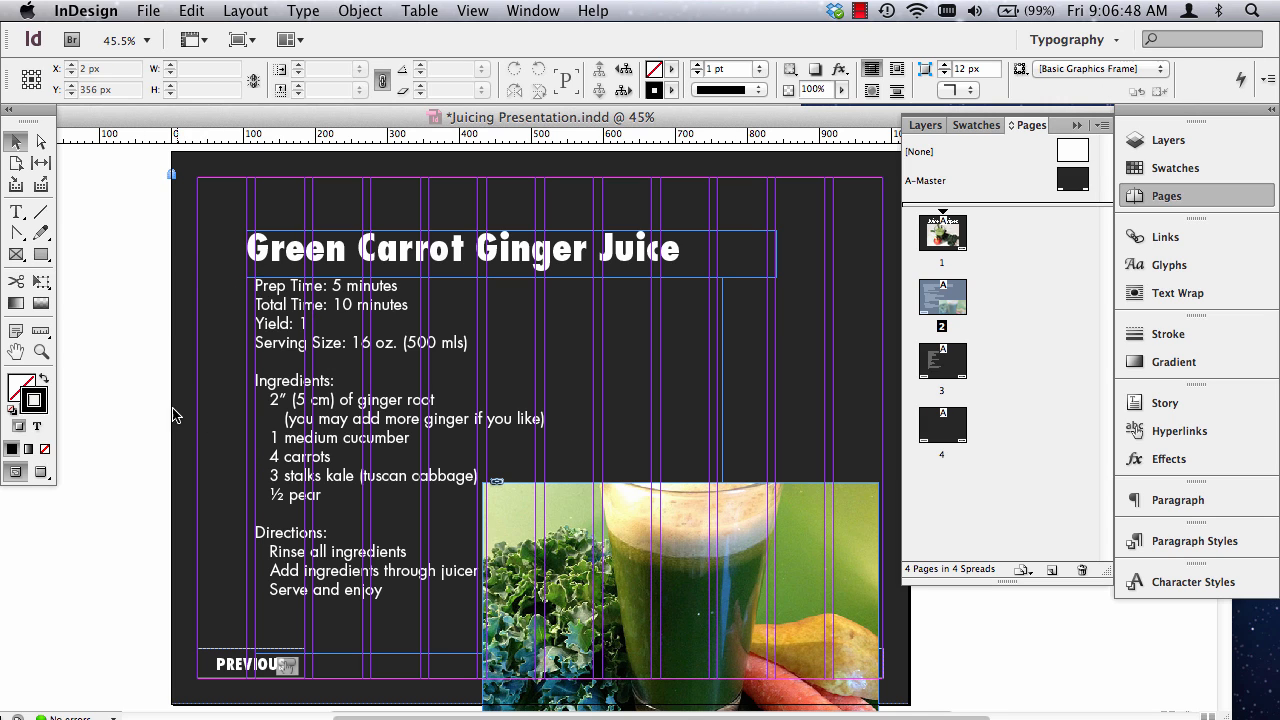
{"action": "key", "text": "w"}
{"action": "left_click", "coordinate": [750, 583]}
{"action": "left_click_drag", "start_coordinate": [750, 583], "coordinate": [761, 483]}
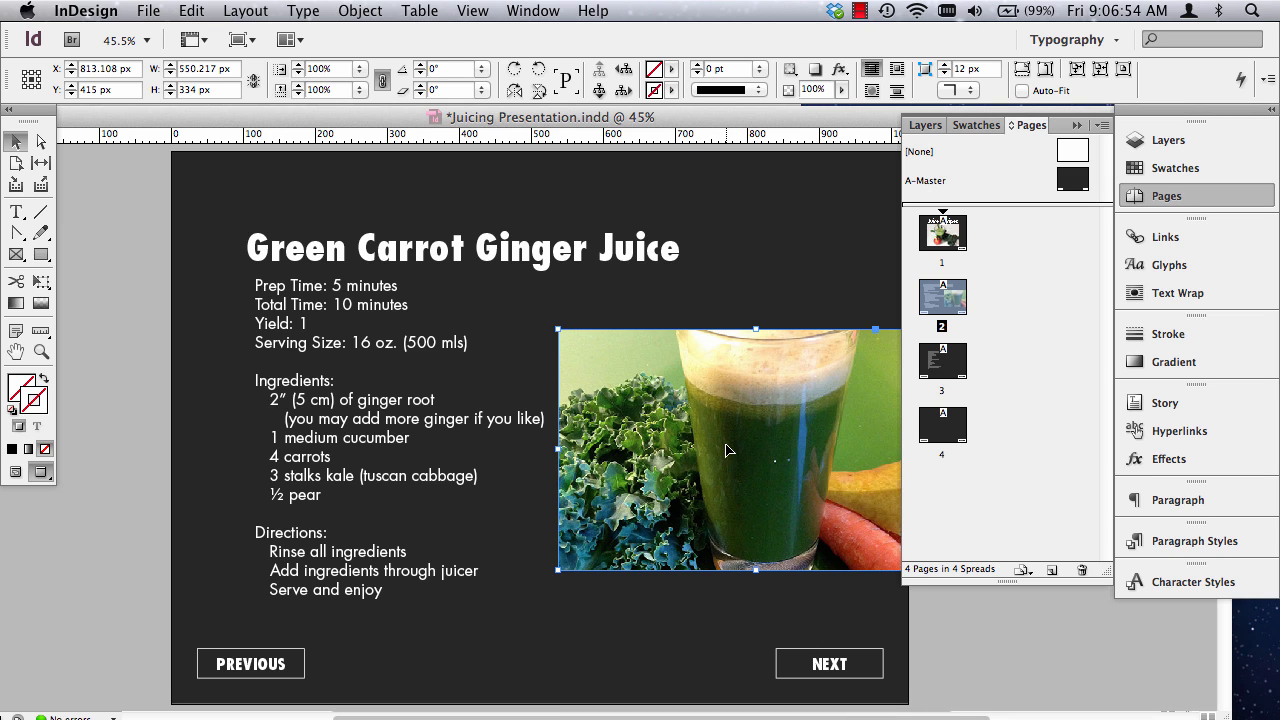
{"action": "left_click_drag", "start_coordinate": [727, 451], "coordinate": [640, 422]}
{"action": "key", "text": "w"}
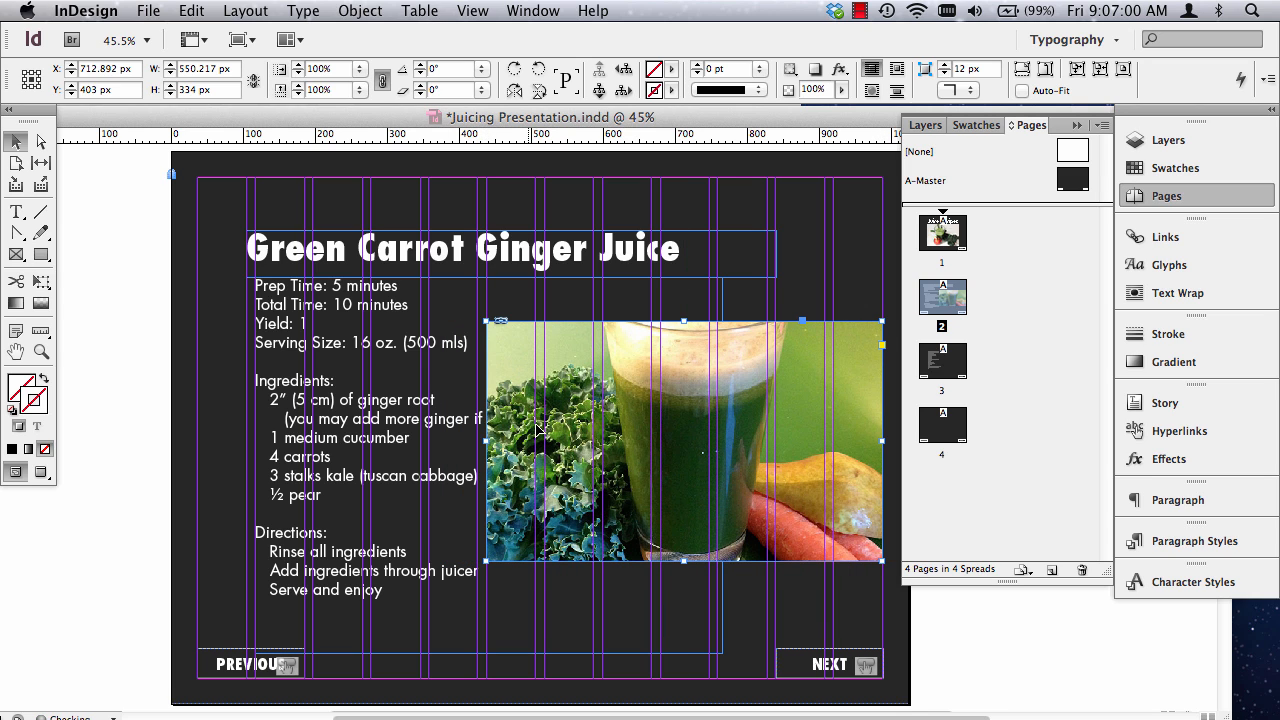
Crop the juice photo's frame to 471 px wide between the ingredient text and right margin, at about X 753.5 px, Y 407 px.
{"action": "left_click_drag", "start_coordinate": [487, 441], "coordinate": [544, 442]}
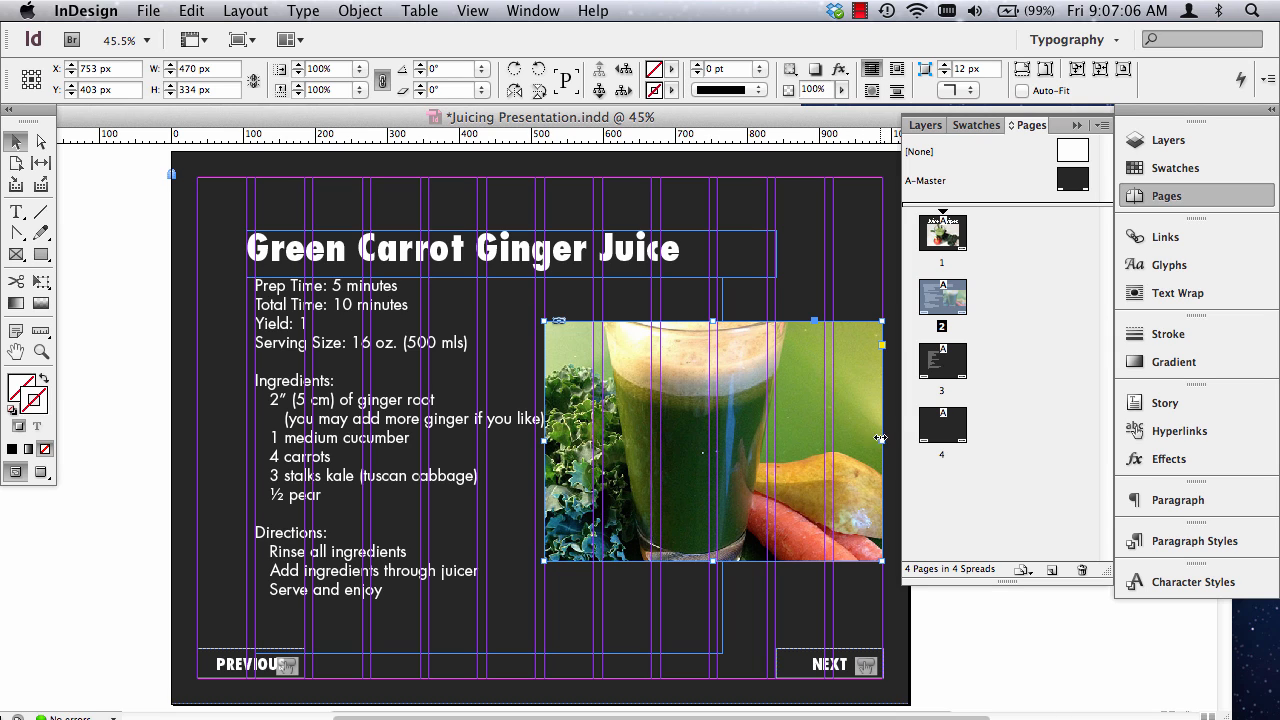
{"action": "left_click_drag", "start_coordinate": [884, 441], "coordinate": [853, 441]}
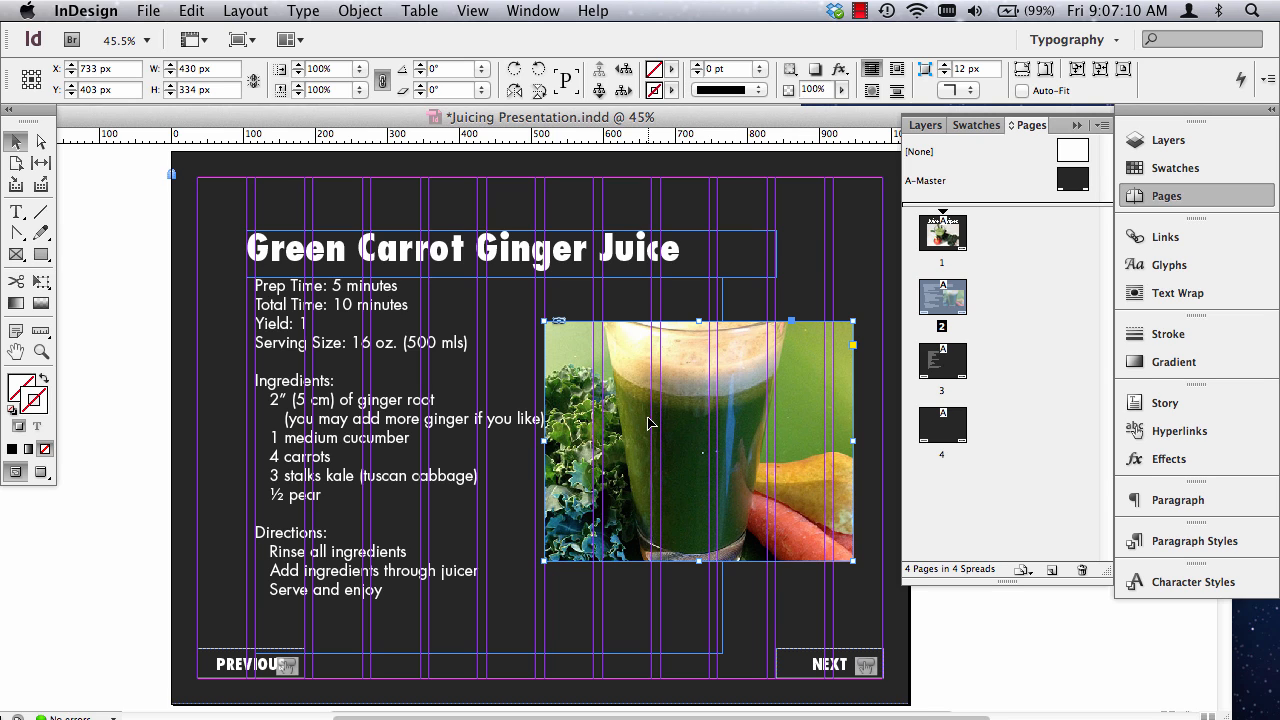
{"action": "left_click_drag", "start_coordinate": [649, 422], "coordinate": [690, 426]}
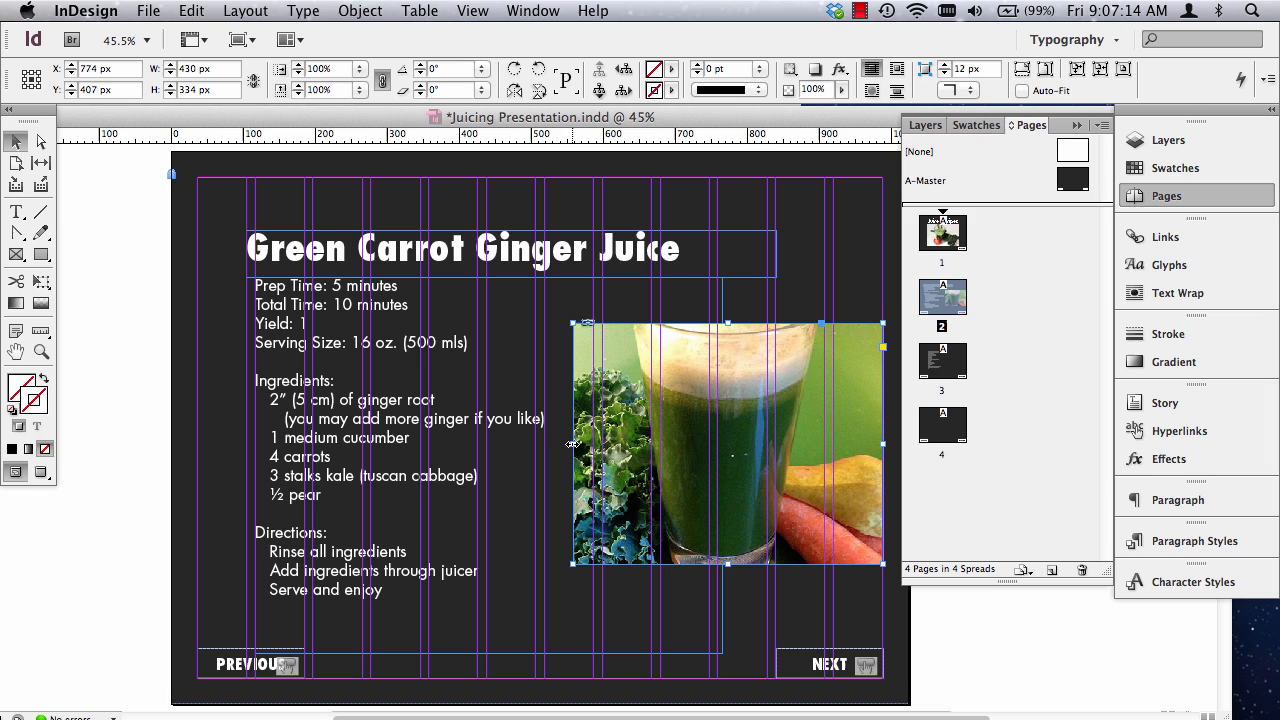
{"action": "left_click_drag", "start_coordinate": [573, 443], "coordinate": [545, 448]}
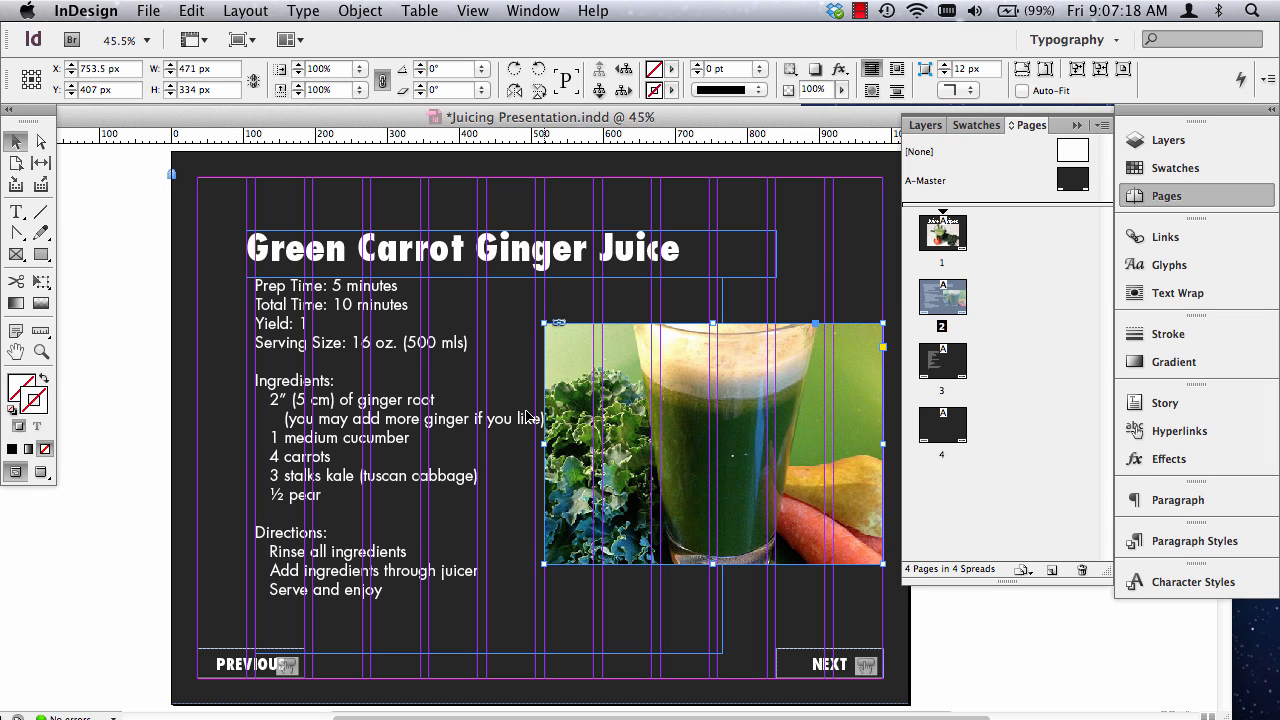
Reduce the font size of the line "(you may add more ginger if you like)" to 20 pt.
{"action": "triple_click", "coordinate": [397, 421]}
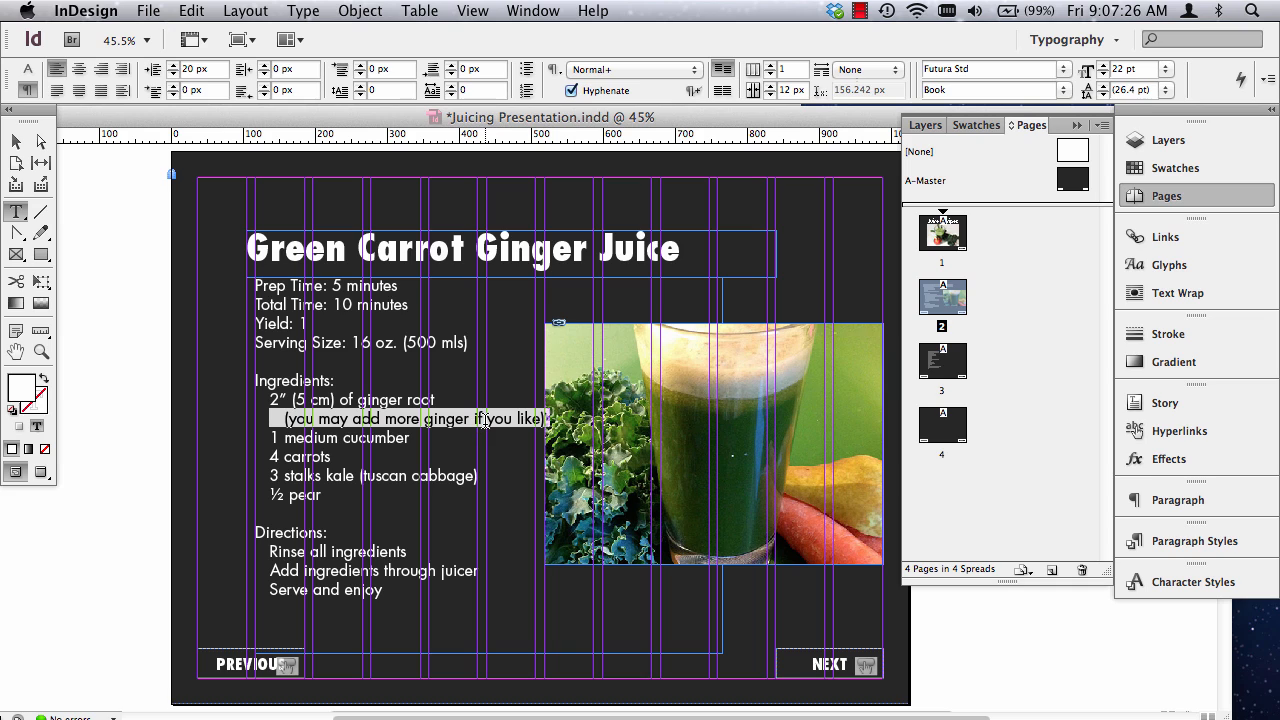
{"action": "key", "text": "super"}
{"action": "key", "text": "super"}
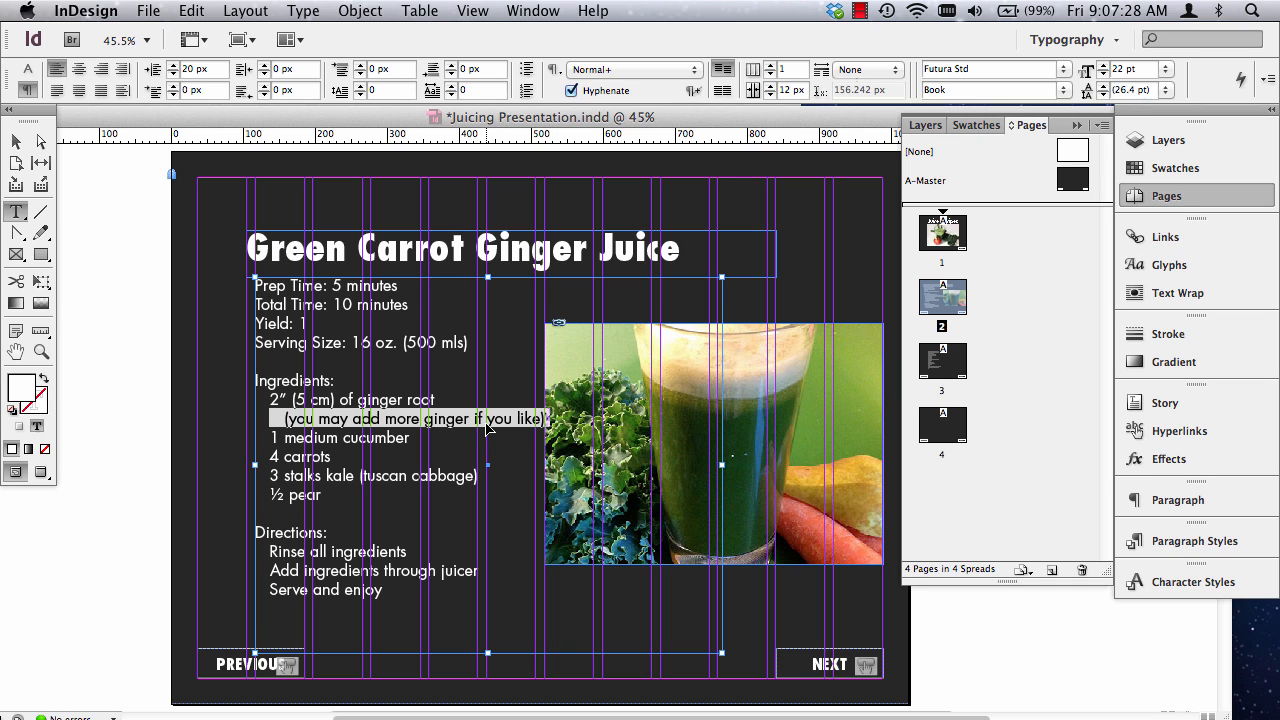
{"action": "key", "text": "super+shift+comma"}
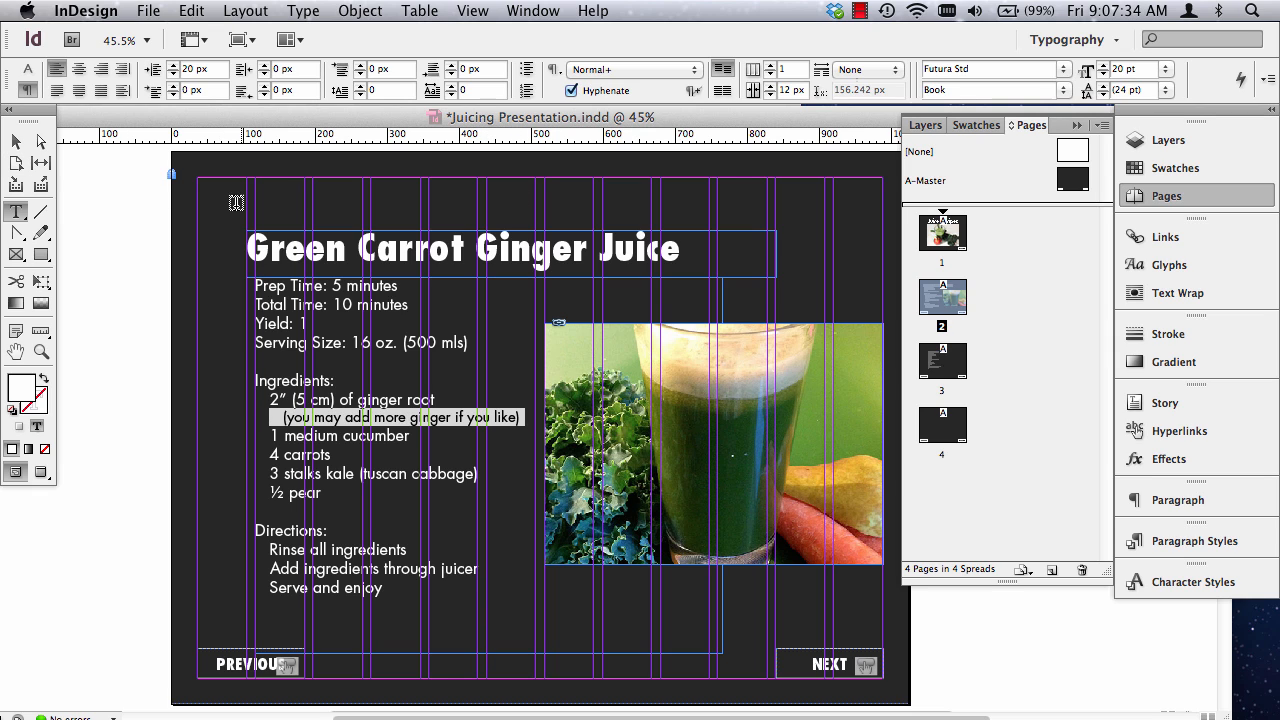
Widen the juice photo's frame leftward to the nearest column guide and preview the page without guides.
{"action": "left_click", "coordinate": [16, 141]}
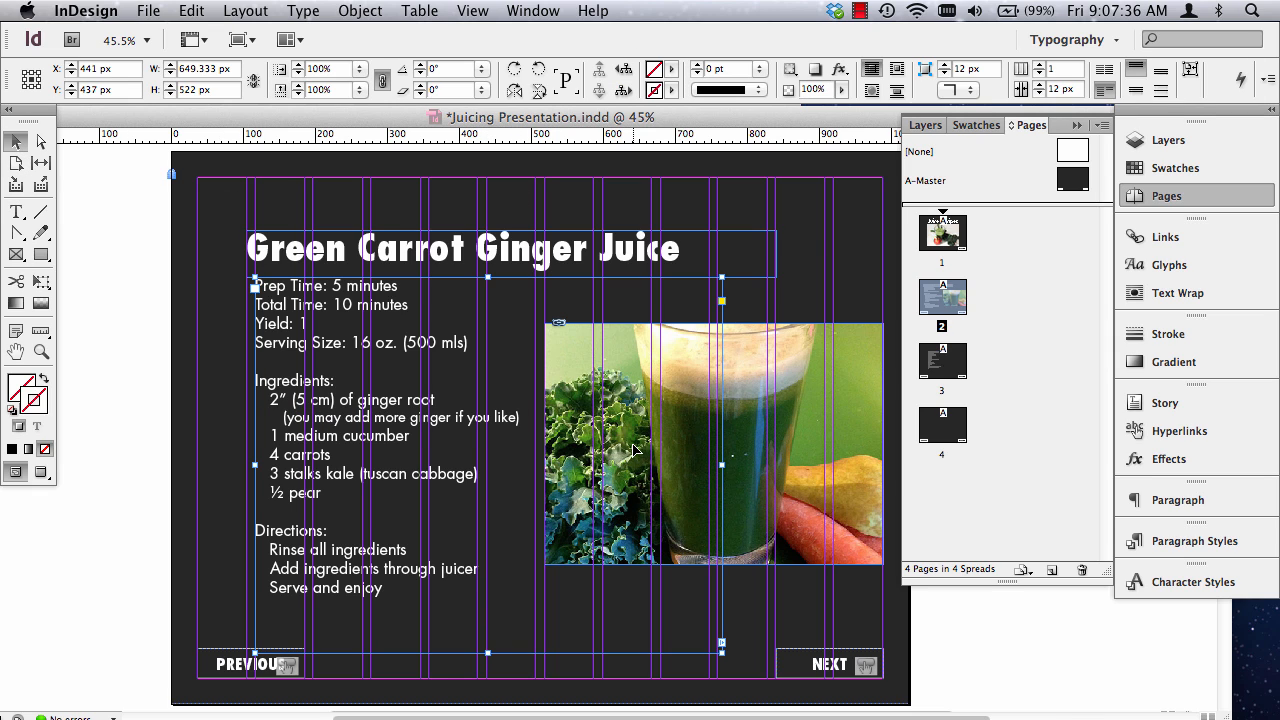
{"action": "left_click", "coordinate": [552, 435]}
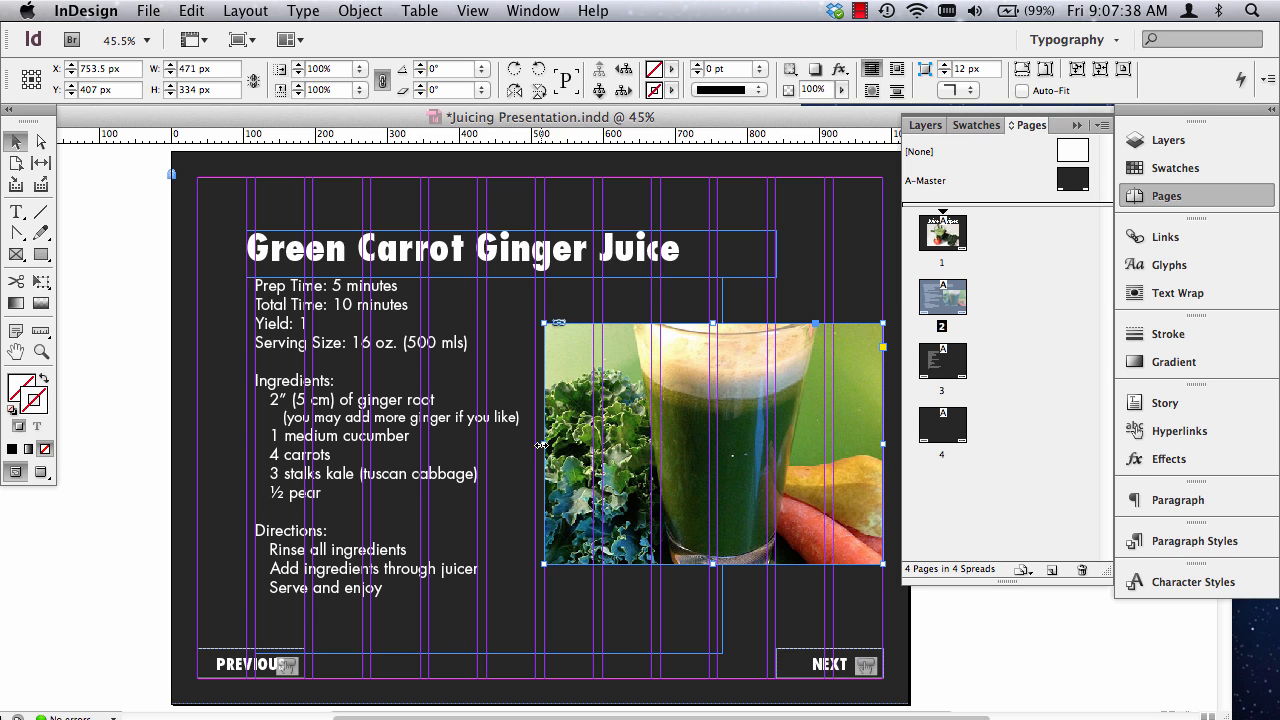
{"action": "left_click_drag", "start_coordinate": [540, 444], "coordinate": [531, 444]}
{"action": "left_click", "coordinate": [75, 403]}
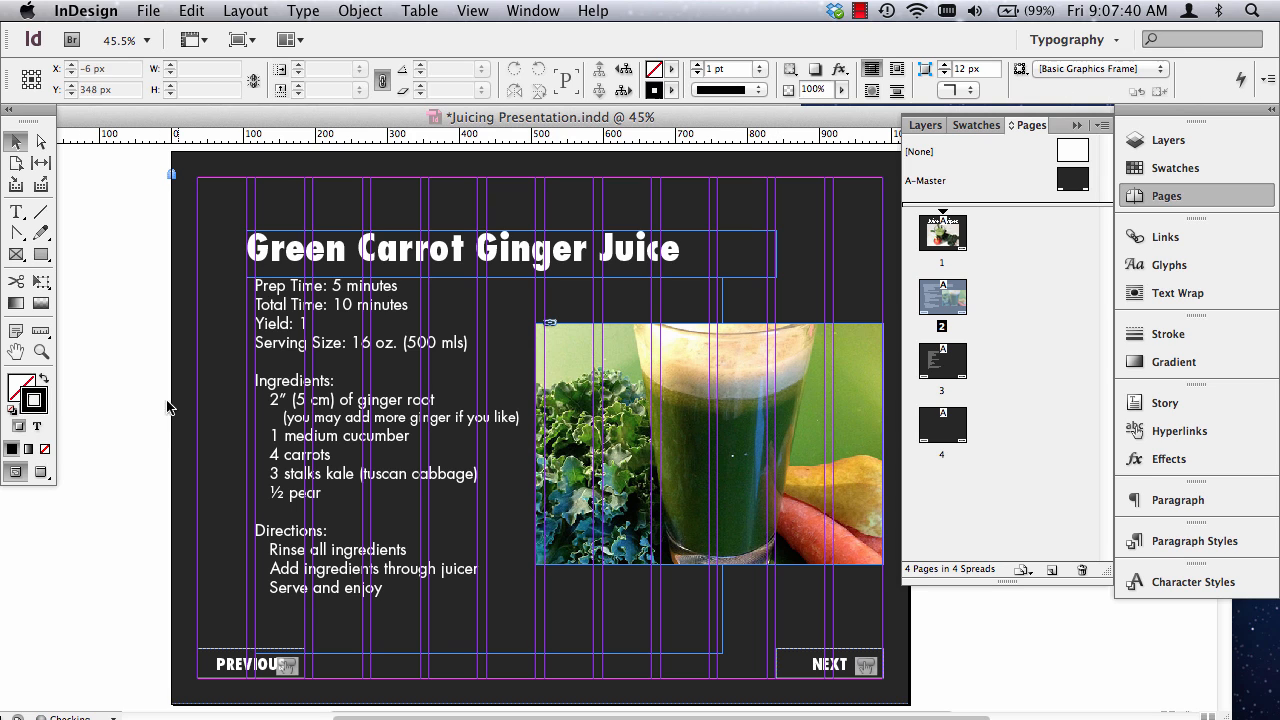
{"action": "key", "text": "w"}
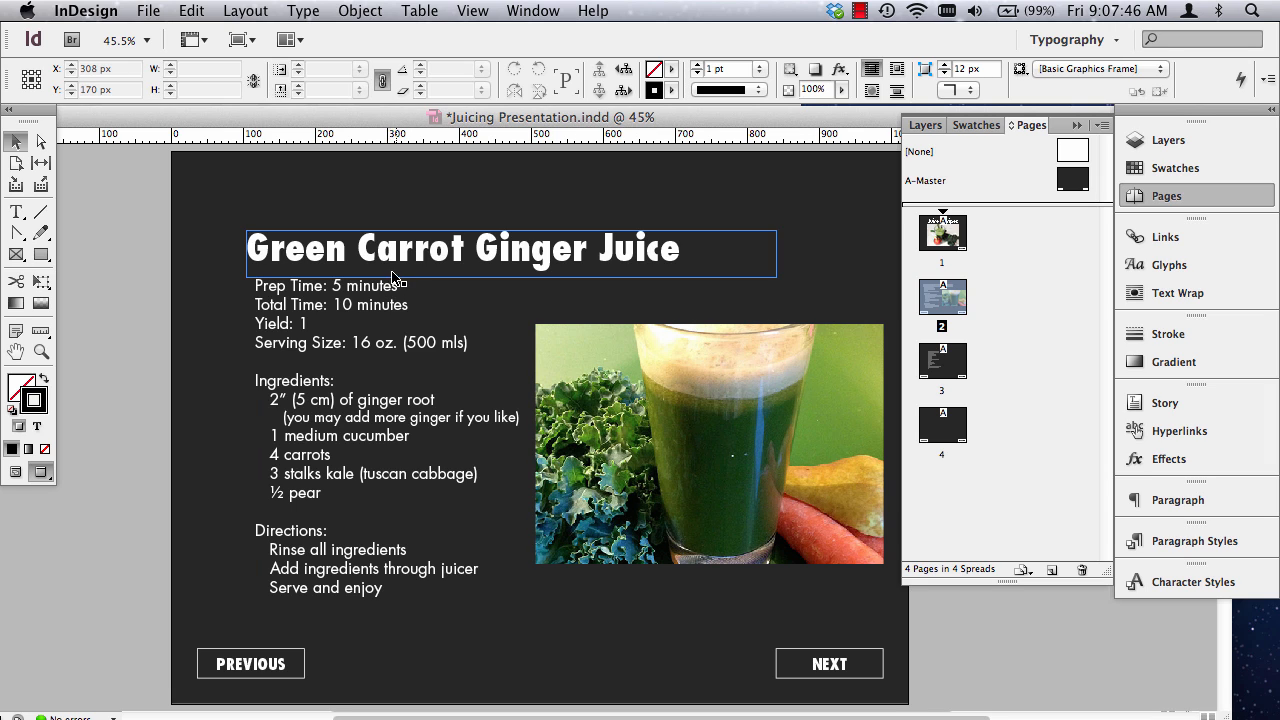
Nudge the "Green Carrot Ginger Juice" heading 20 px to the left and preview the page.
{"action": "key", "text": "w"}
{"action": "left_click", "coordinate": [422, 253]}
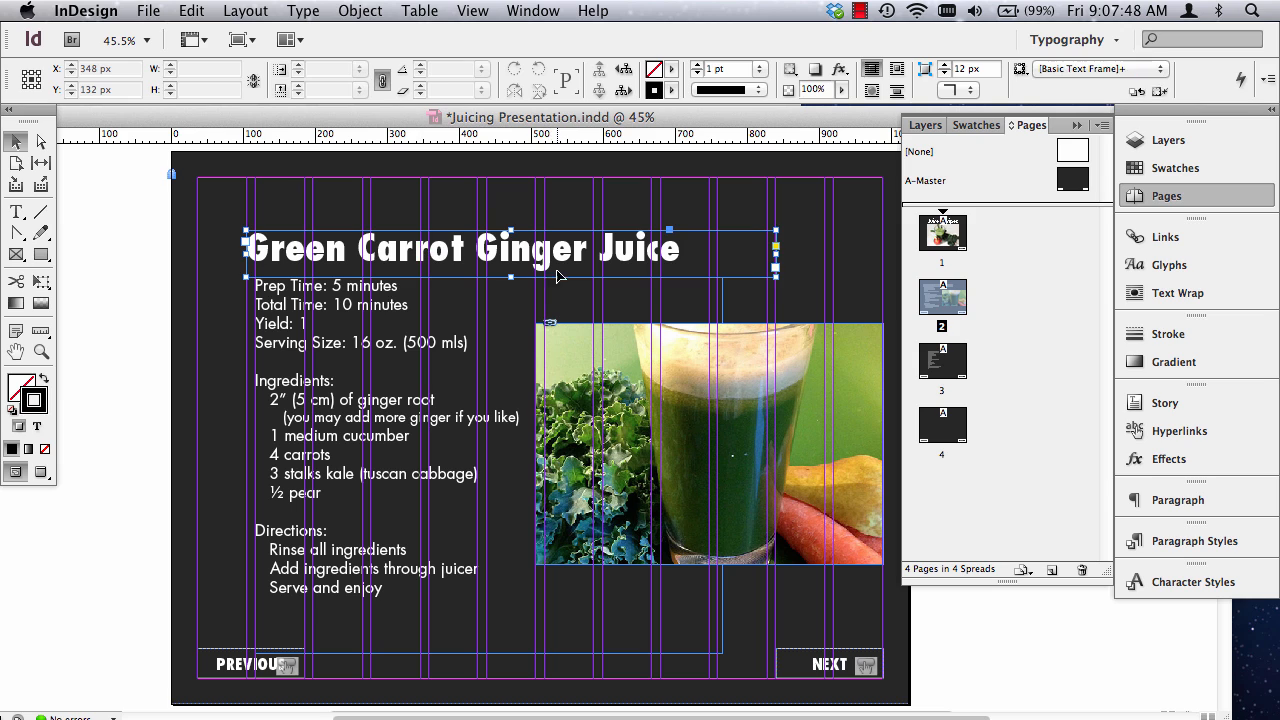
{"action": "key", "text": "shift+Left"}
{"action": "key", "text": "shift+Left"}
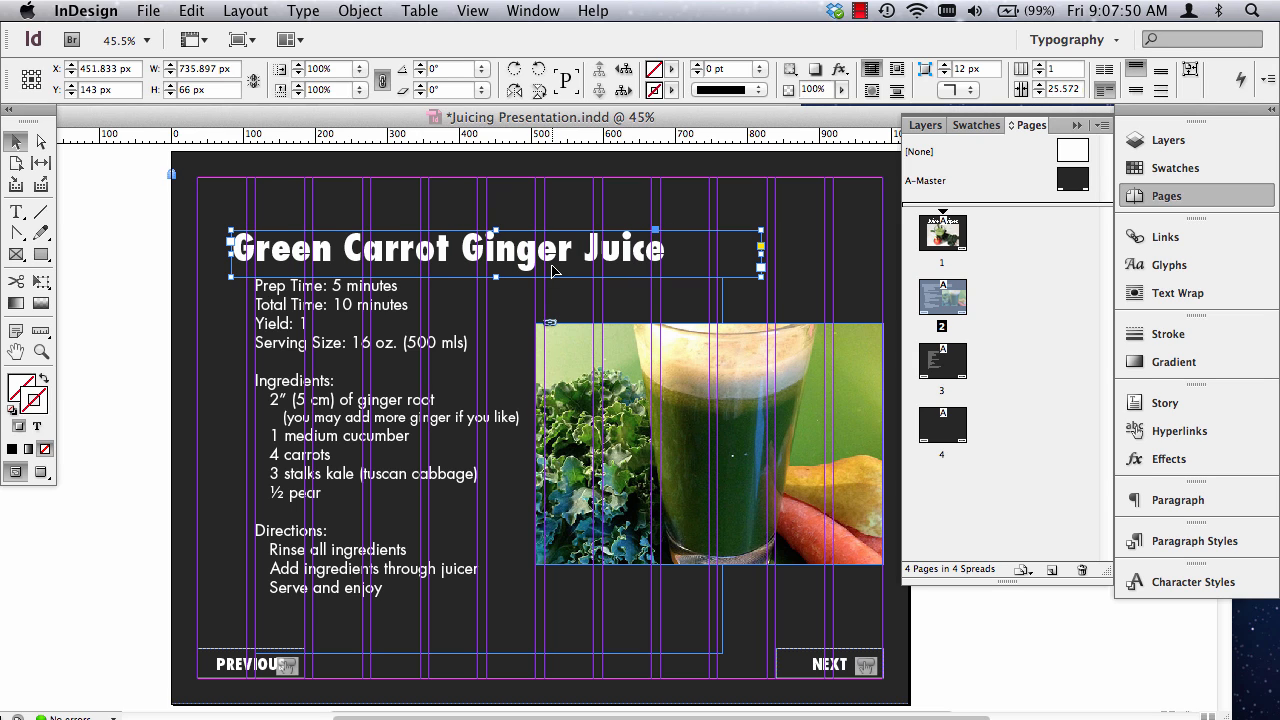
{"action": "left_click", "coordinate": [123, 274]}
{"action": "key", "text": "w"}
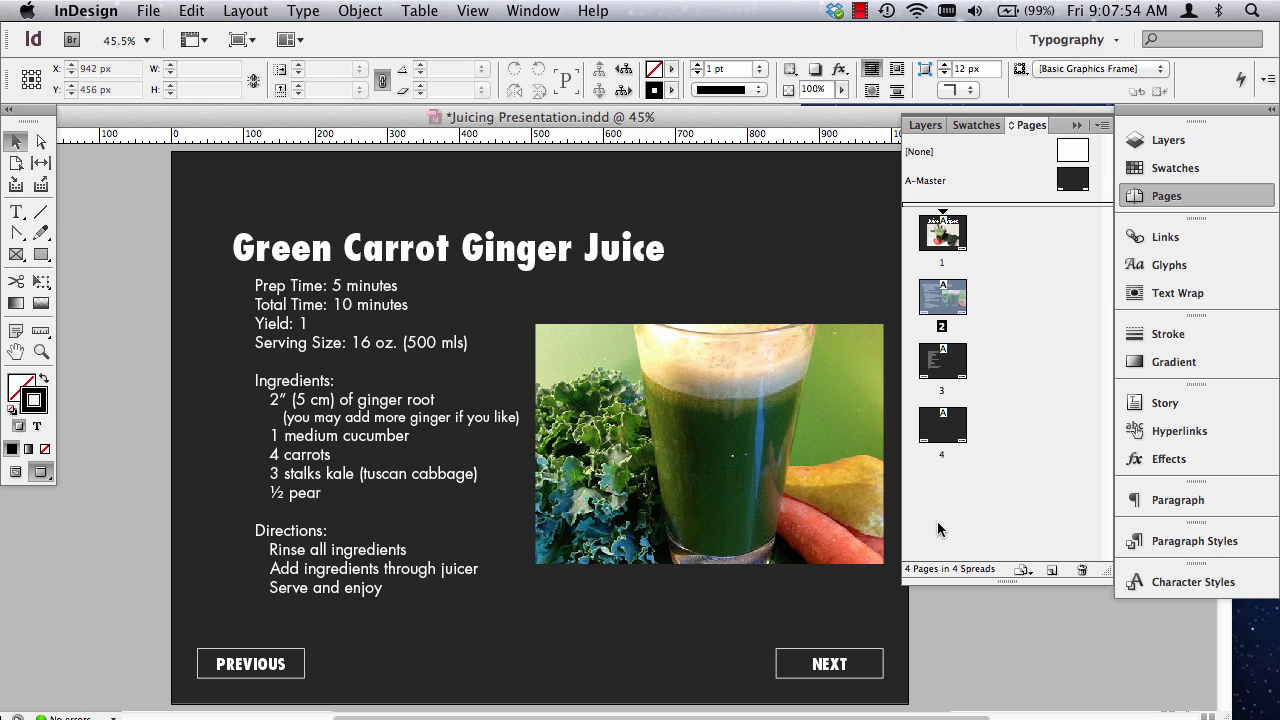
Raise the heading toward the top margin and scale it with its text to about 881 × 118.5 px, at about X 518 px, Y 127 px.
{"action": "key", "text": "w"}
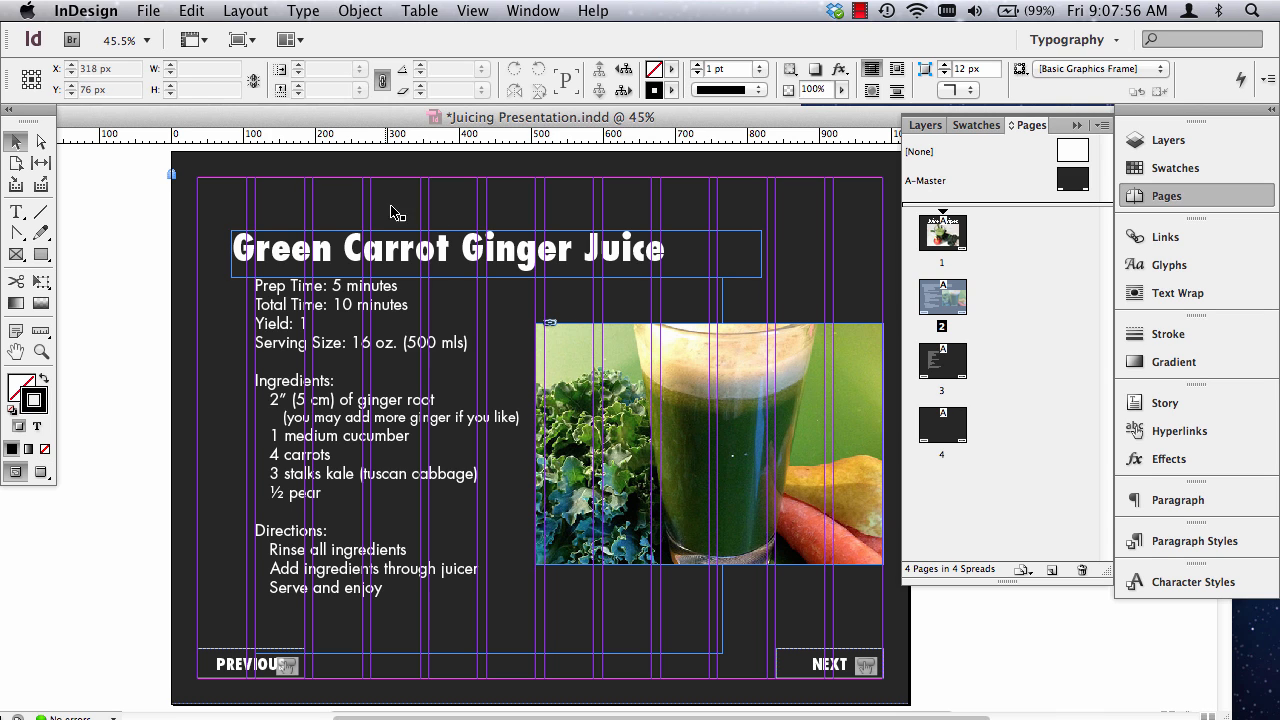
{"action": "left_click_drag", "start_coordinate": [357, 255], "coordinate": [370, 216]}
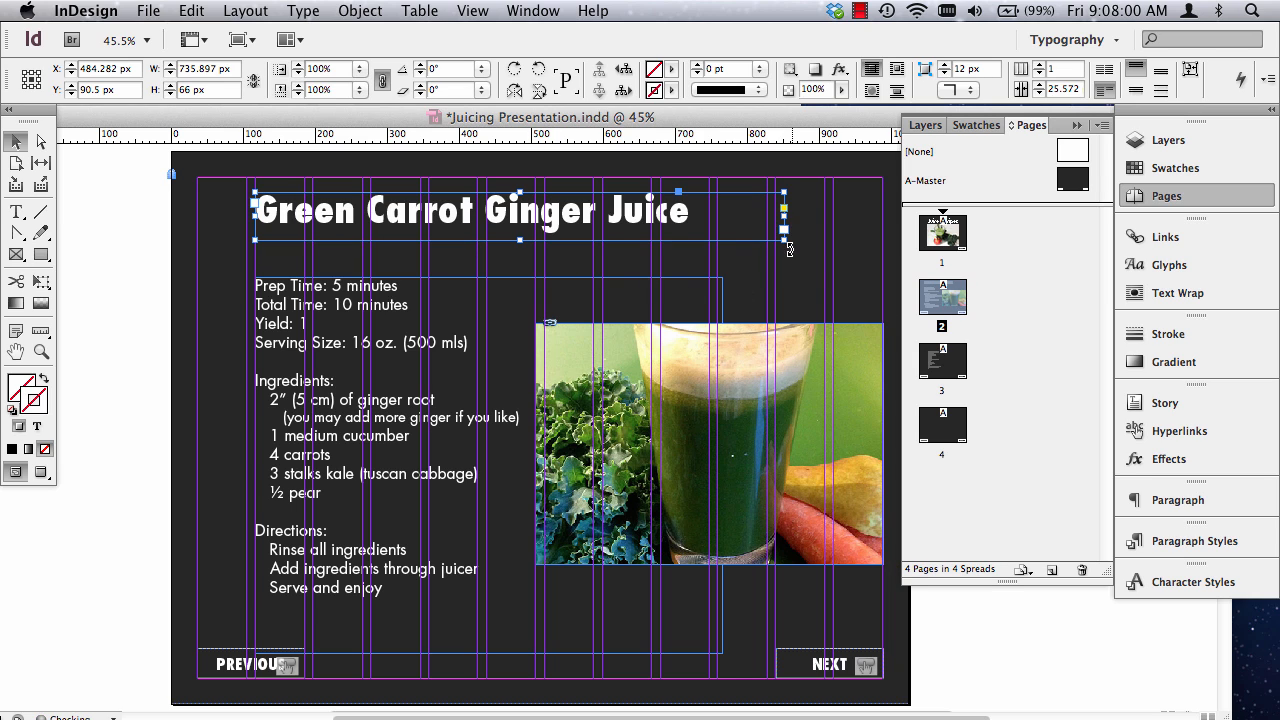
{"action": "left_click_drag", "start_coordinate": [784, 238], "coordinate": [845, 275]}
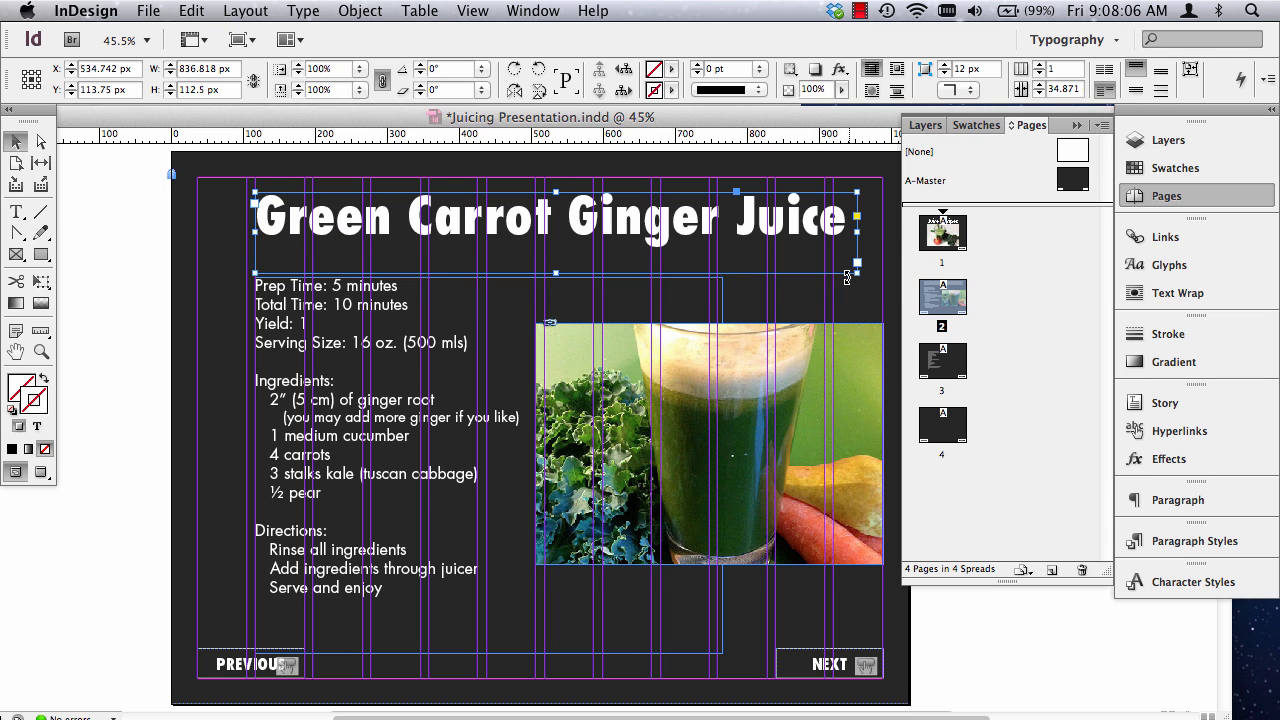
{"action": "key", "text": "w"}
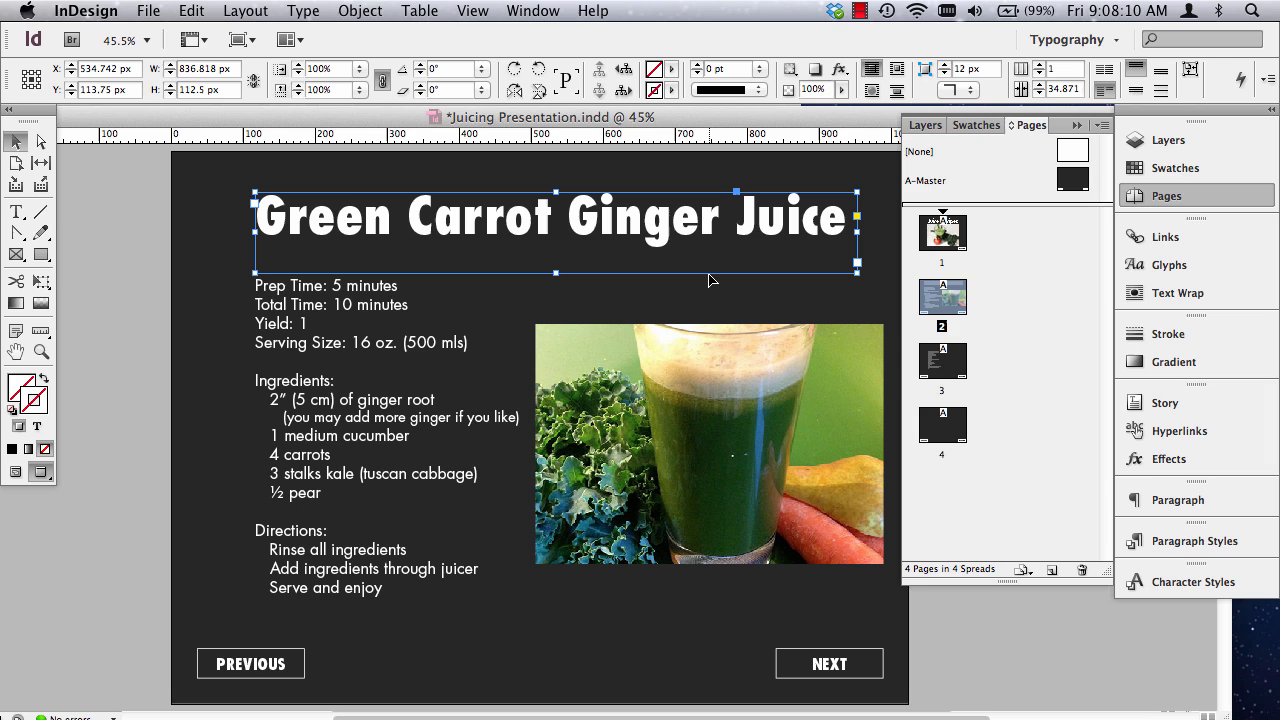
{"action": "key", "text": "w"}
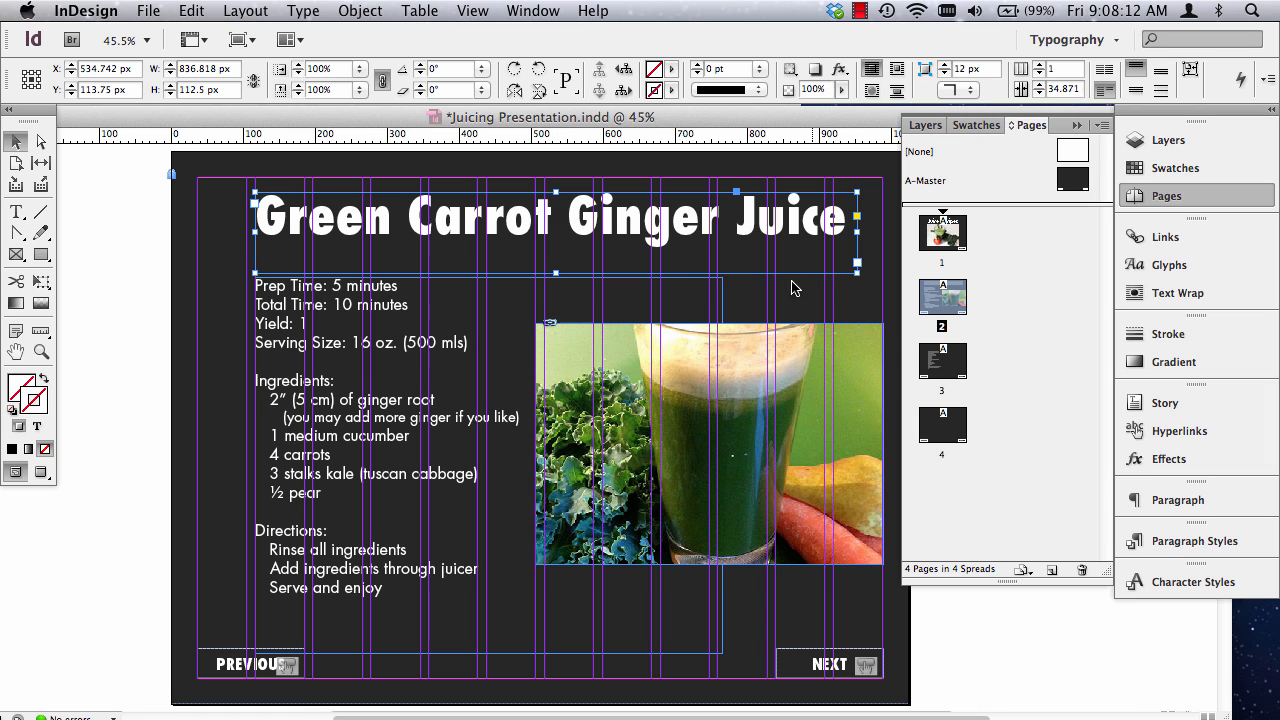
{"action": "left_click_drag", "start_coordinate": [858, 271], "coordinate": [888, 268]}
{"action": "key", "text": "w"}
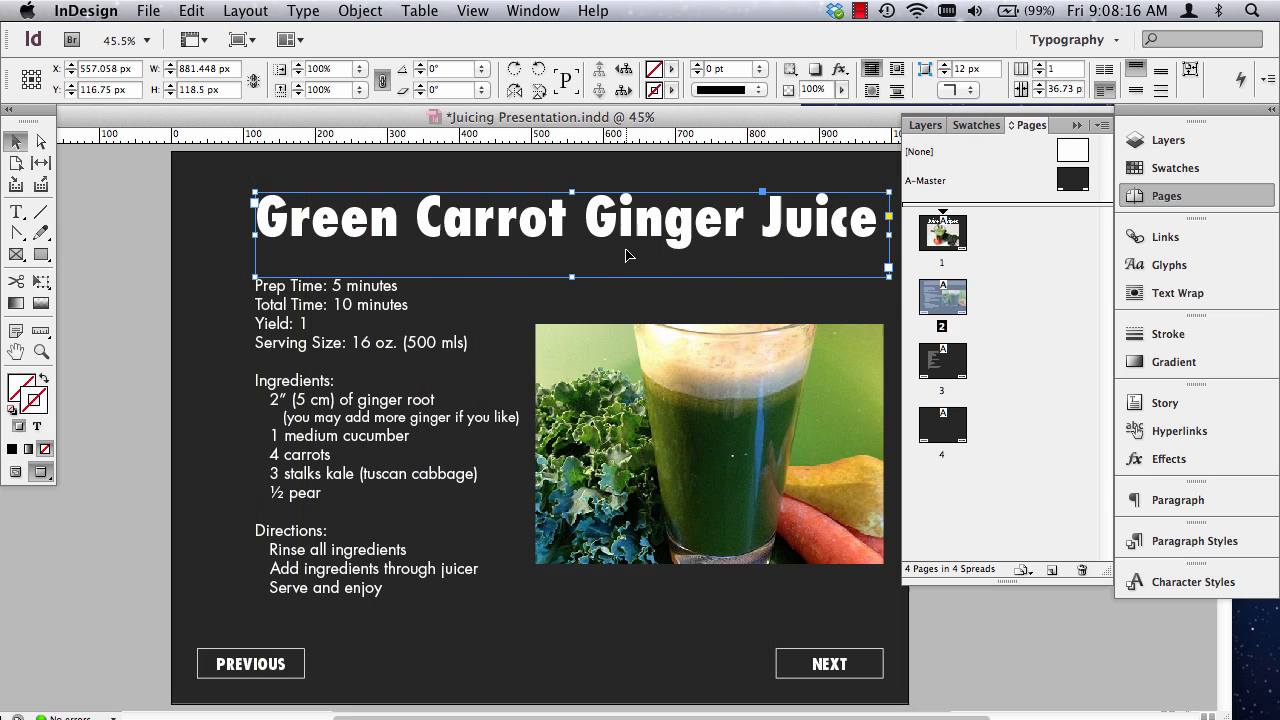
{"action": "left_click", "coordinate": [157, 410]}
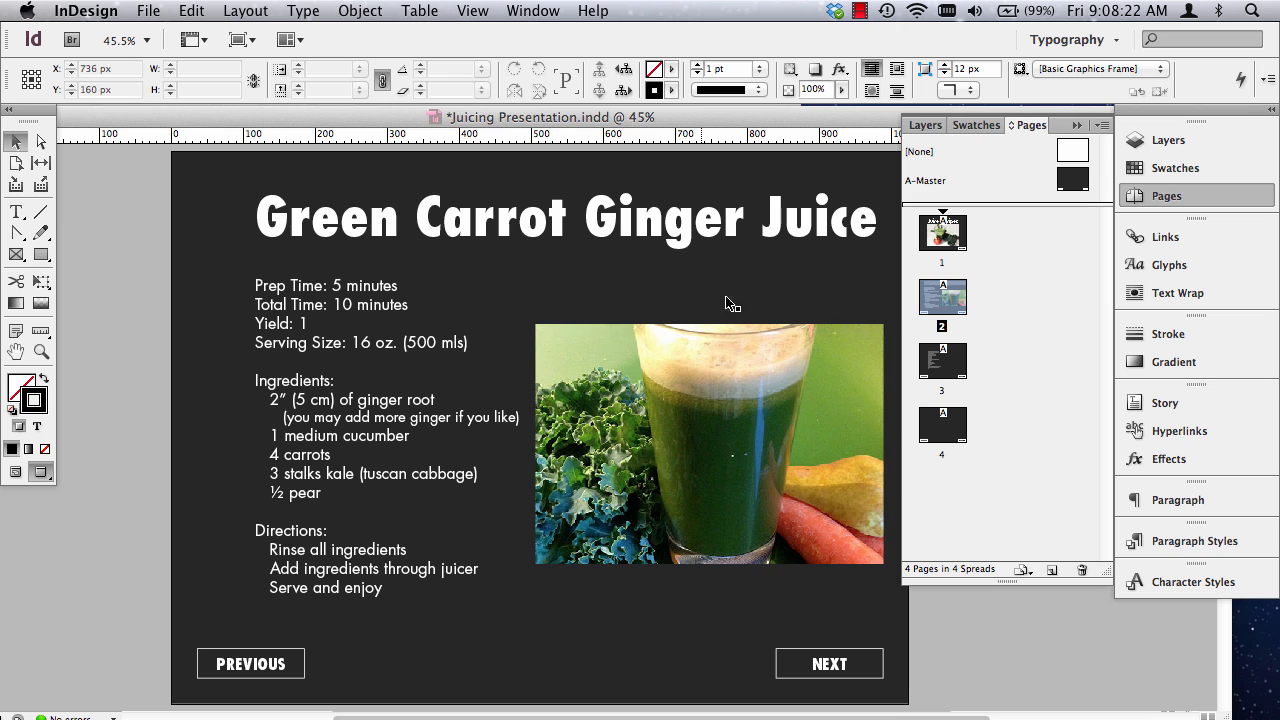
{"action": "left_click_drag", "start_coordinate": [680, 227], "coordinate": [652, 235]}
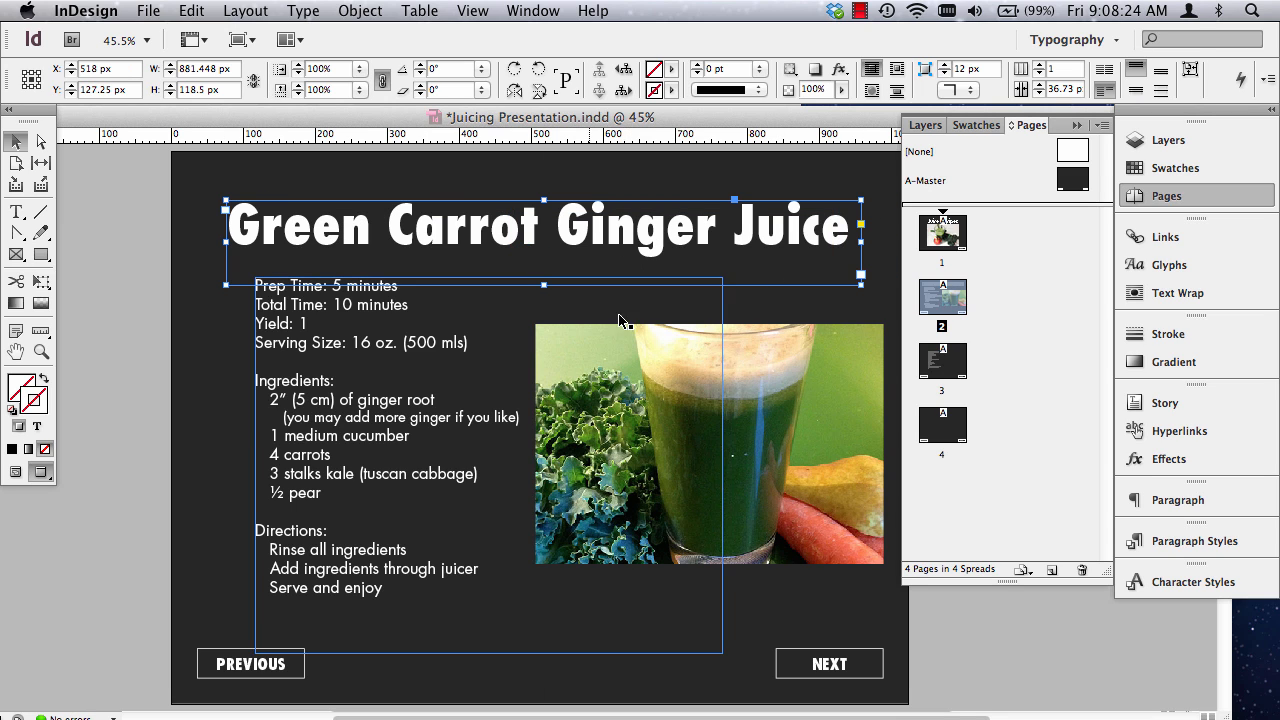
{"action": "left_click", "coordinate": [156, 363]}
Crop the right side of the juice photo's frame to about 448 px wide and collapse the Pages panel.
{"action": "left_click", "coordinate": [790, 560]}
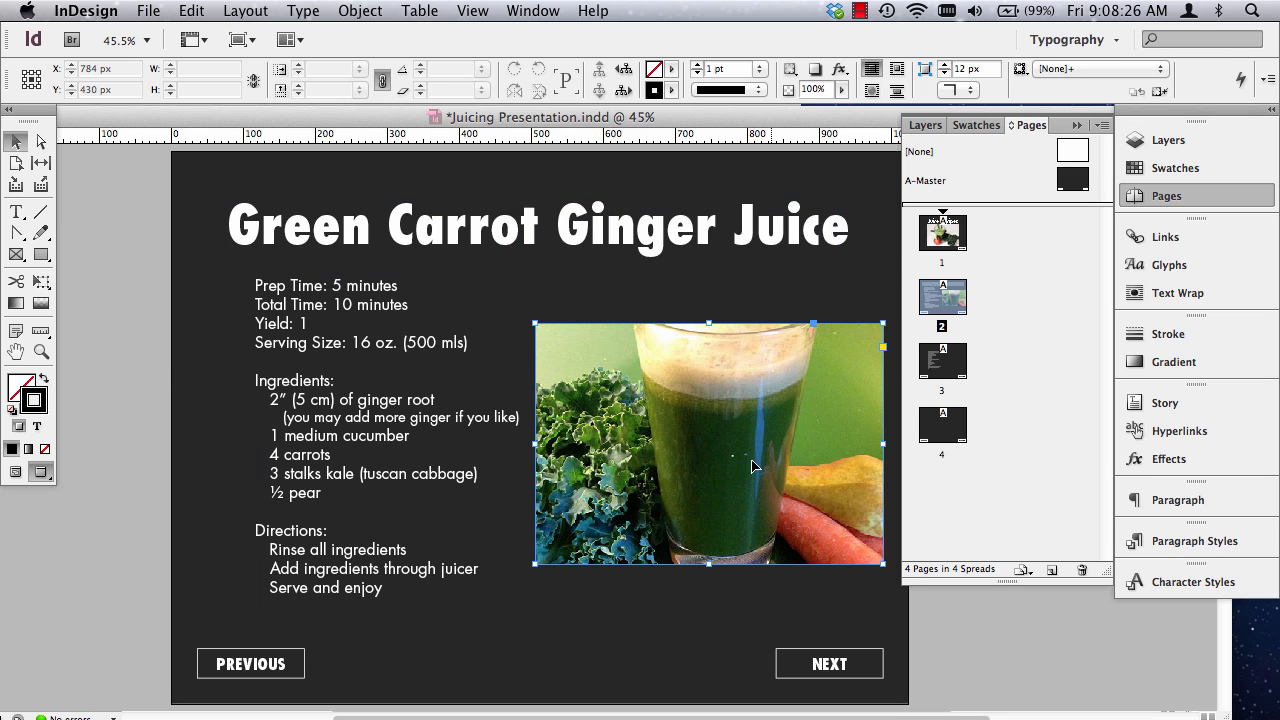
{"action": "left_click_drag", "start_coordinate": [883, 443], "coordinate": [858, 443]}
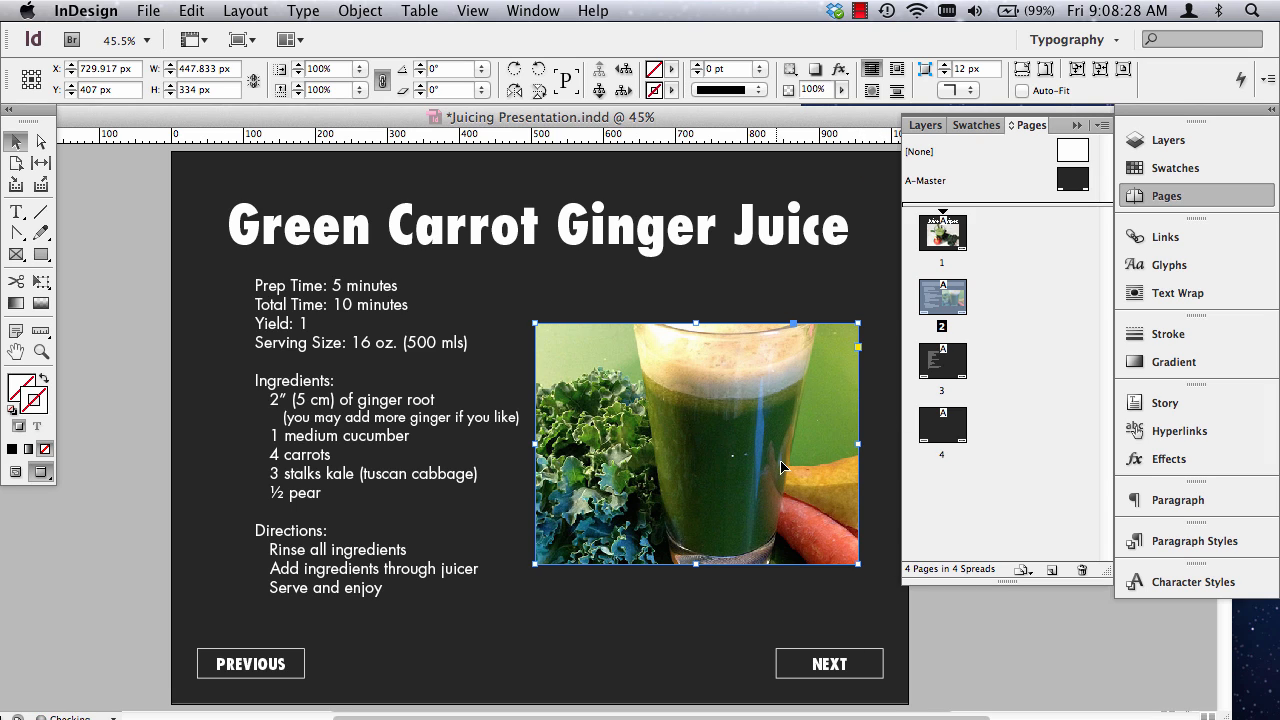
{"action": "left_click", "coordinate": [148, 430]}
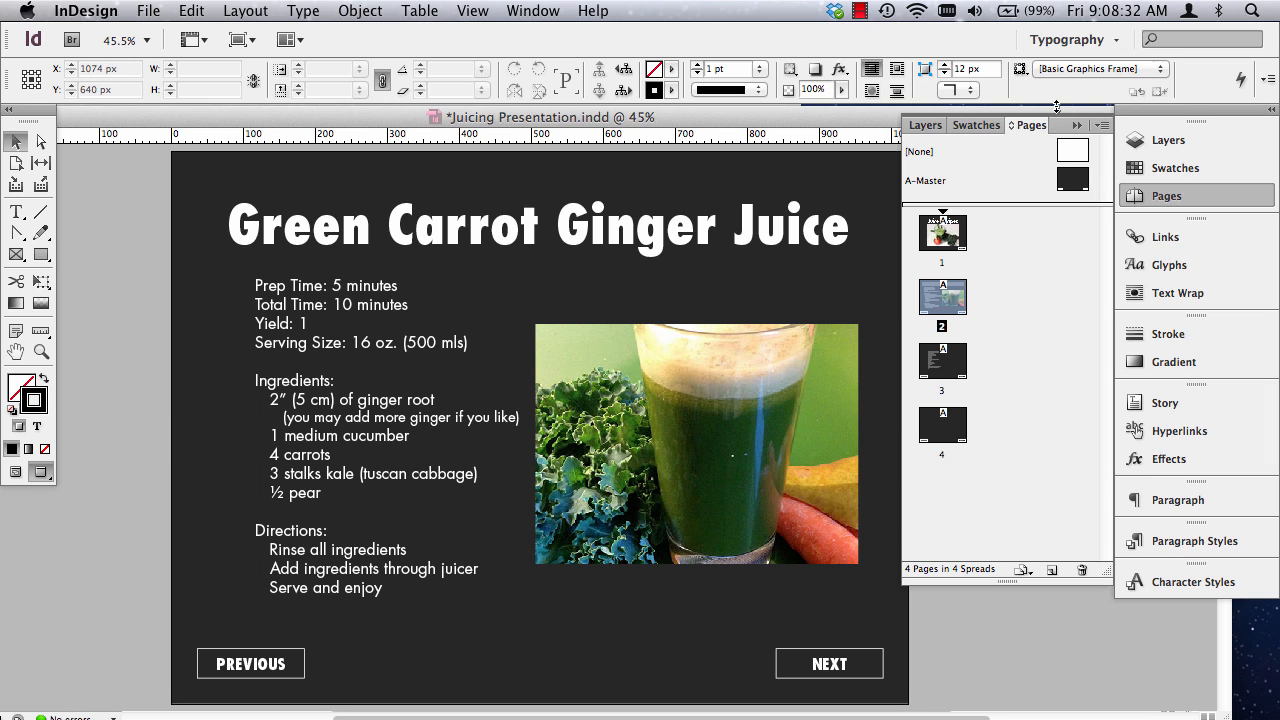
{"action": "left_click", "coordinate": [1074, 126]}
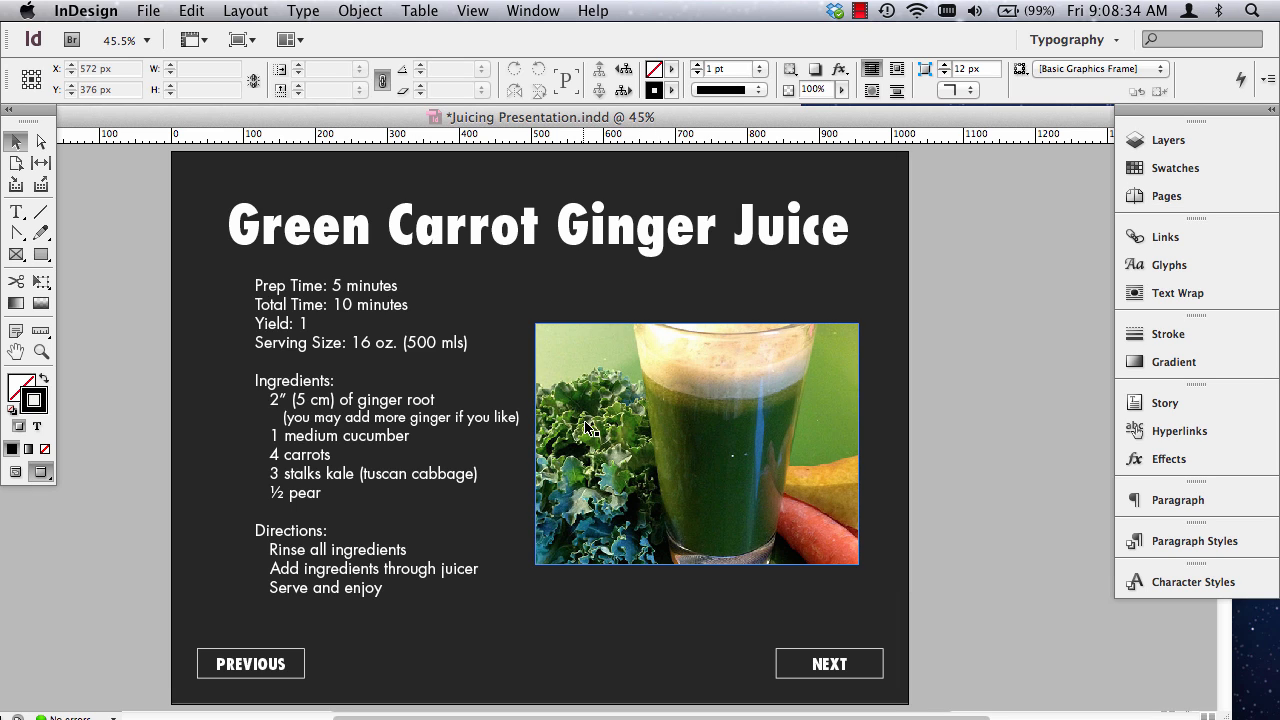
Shift the recipe text frame and the juice photo together 20 px to the left.
{"action": "left_click", "coordinate": [420, 366]}
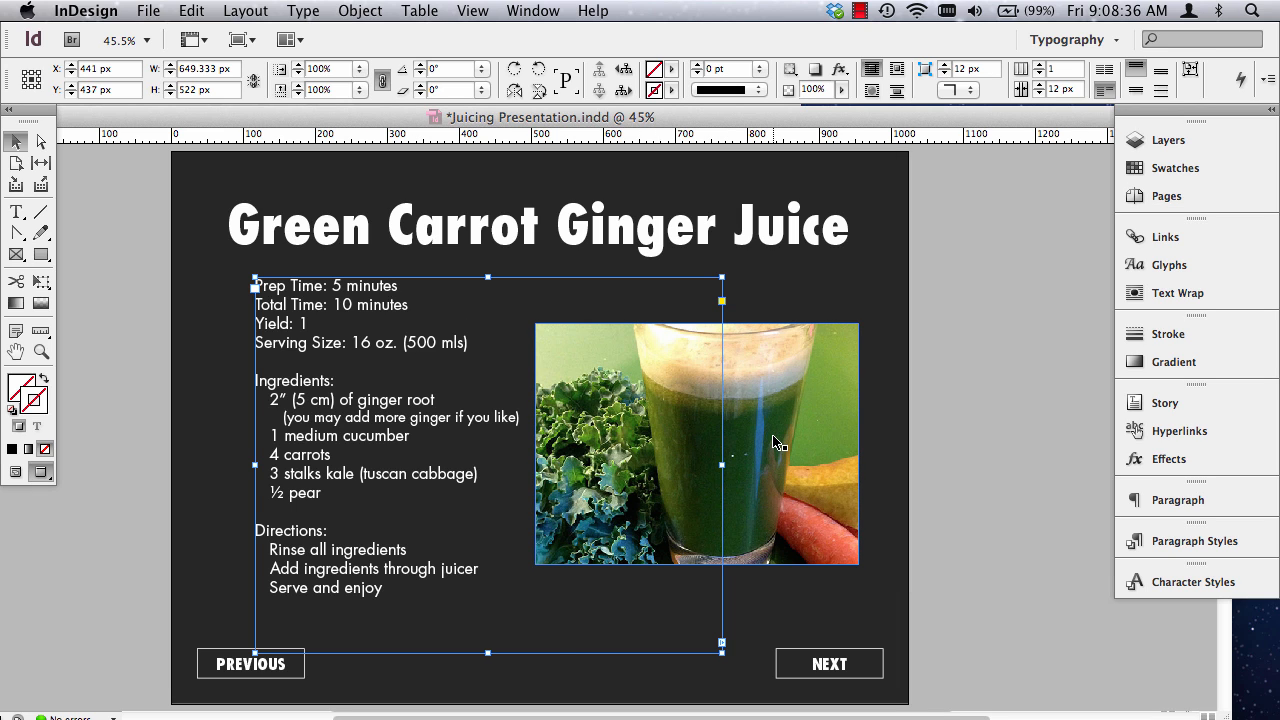
{"action": "left_click", "coordinate": [730, 437], "text": "shift"}
{"action": "key", "text": "shift+Left"}
{"action": "key", "text": "shift+Left"}
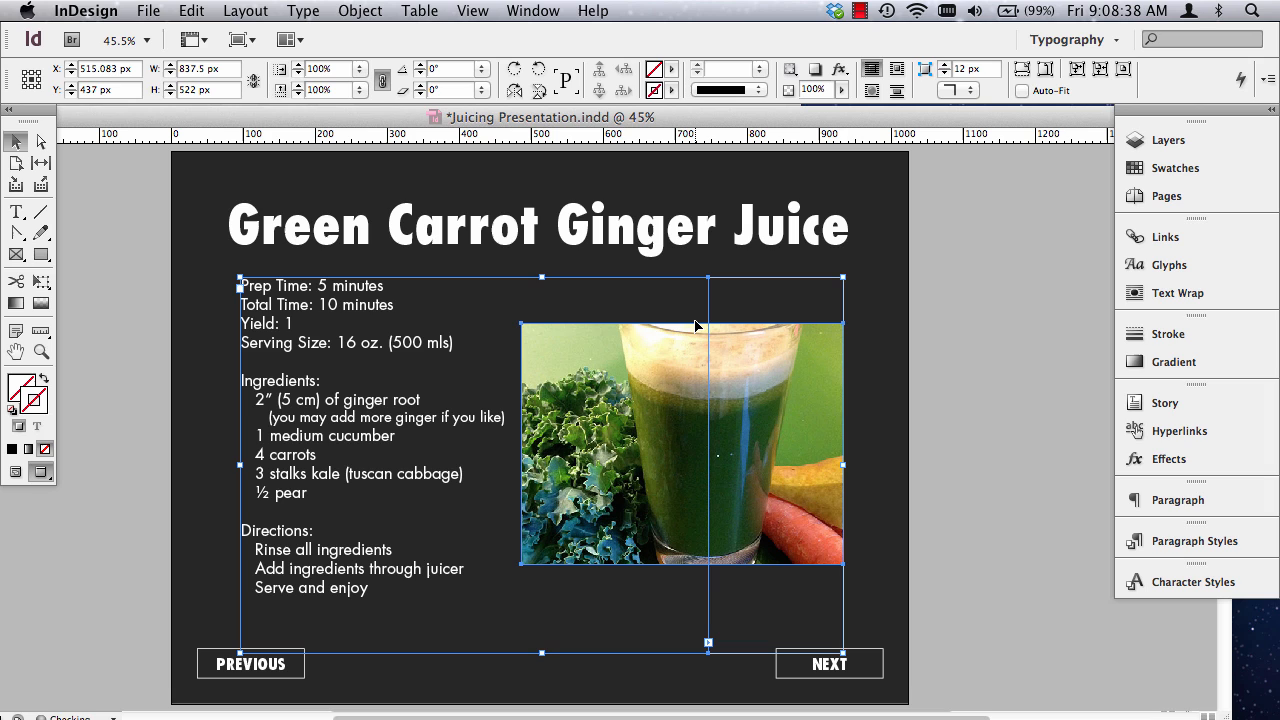
{"action": "left_click", "coordinate": [160, 368]}
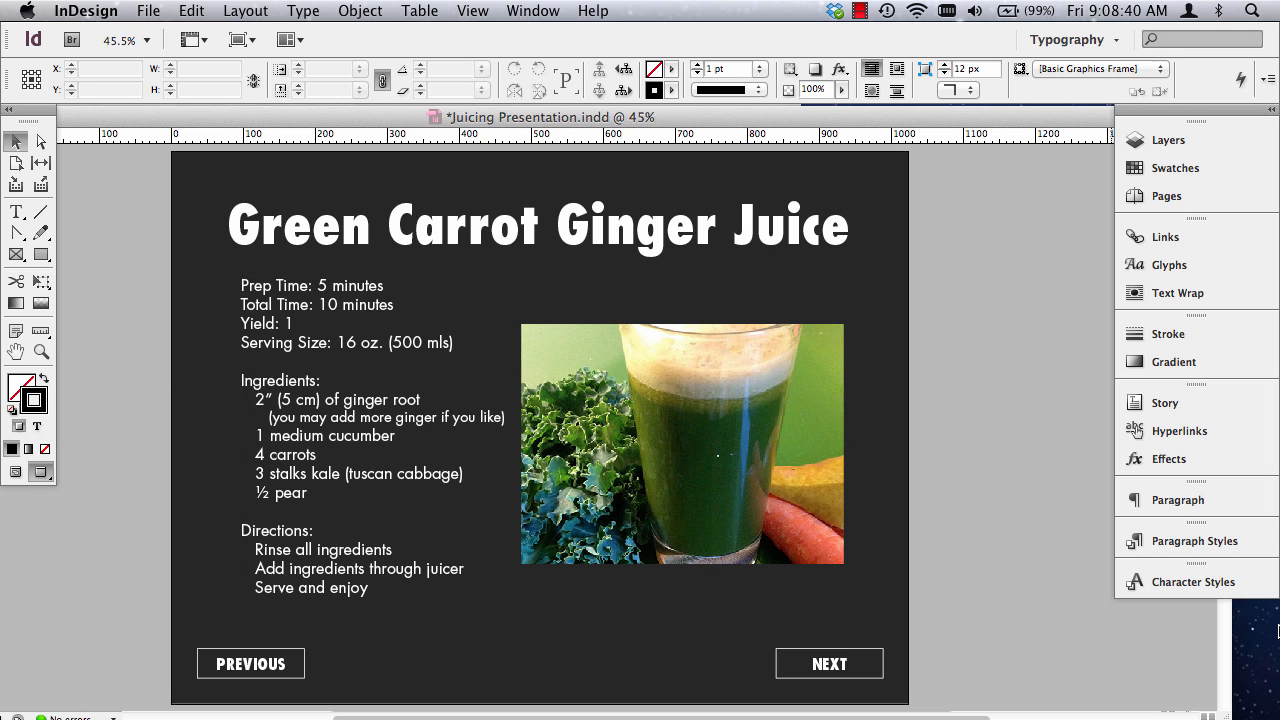
Crop the photo's right side to a column guide, about 434 px wide, and move the recipe text frame right to its nearest guide.
{"action": "key", "text": "w"}
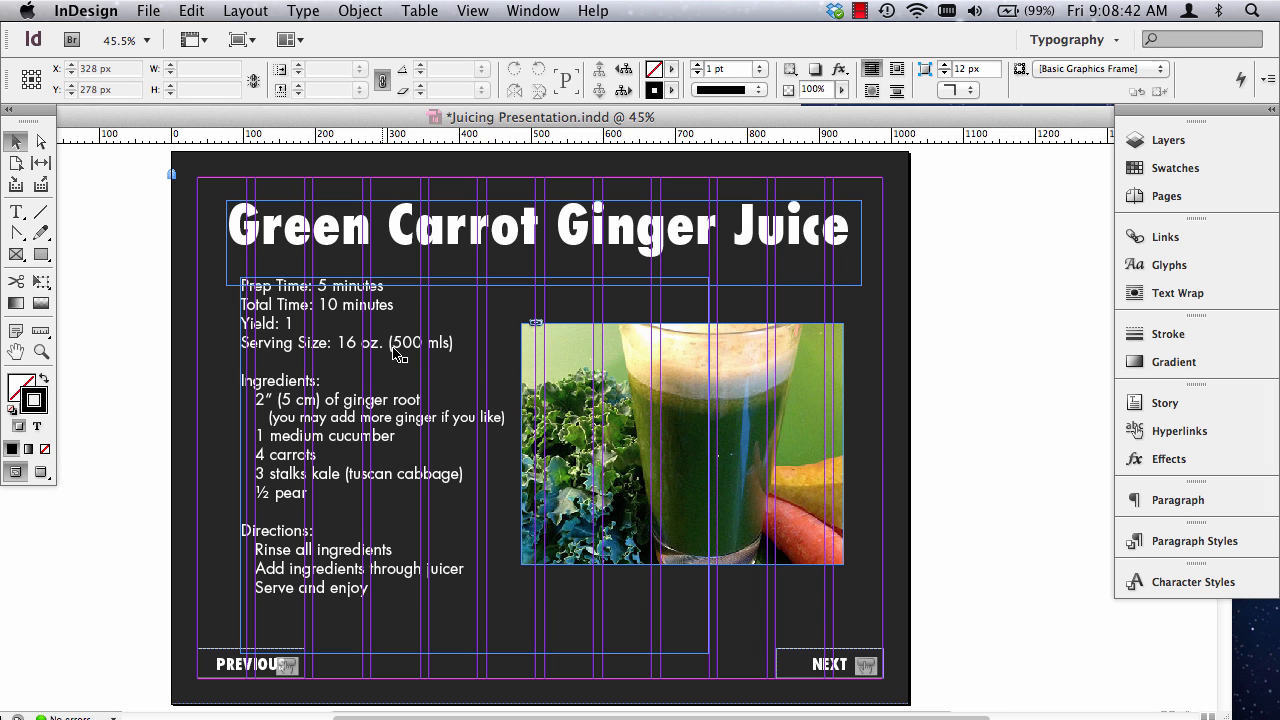
{"action": "left_click", "coordinate": [795, 438]}
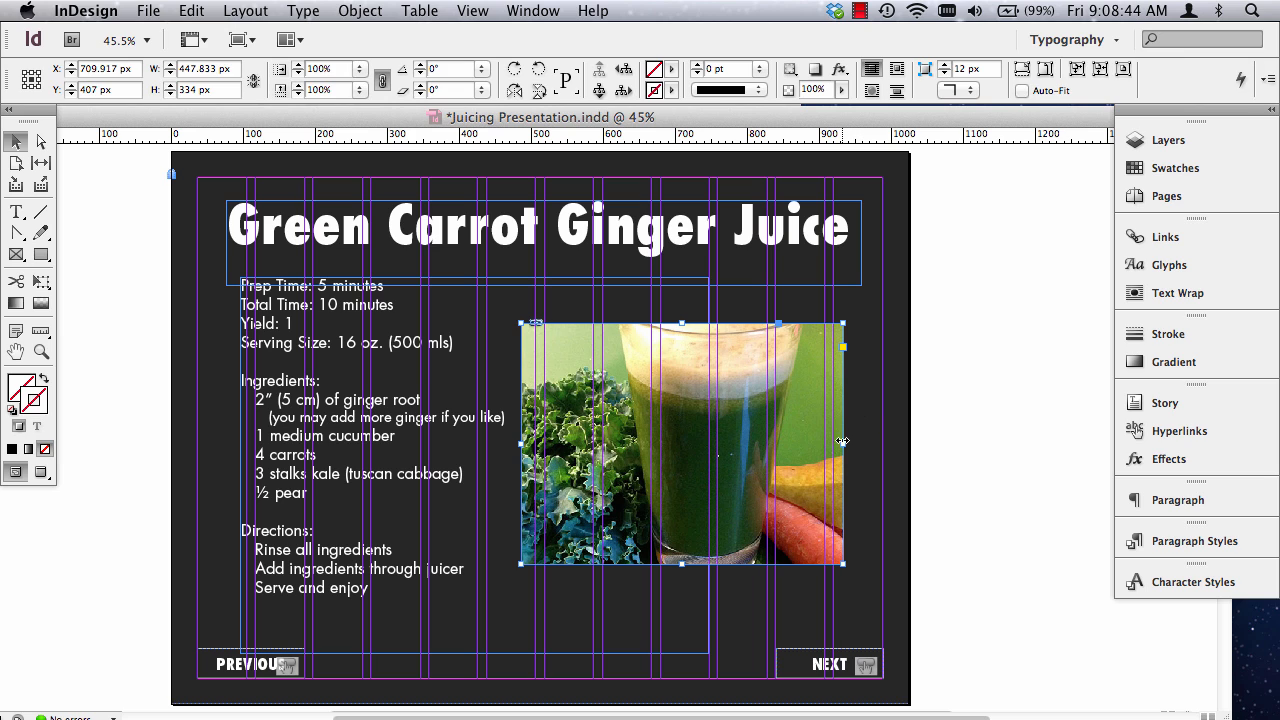
{"action": "left_click_drag", "start_coordinate": [843, 443], "coordinate": [832, 443]}
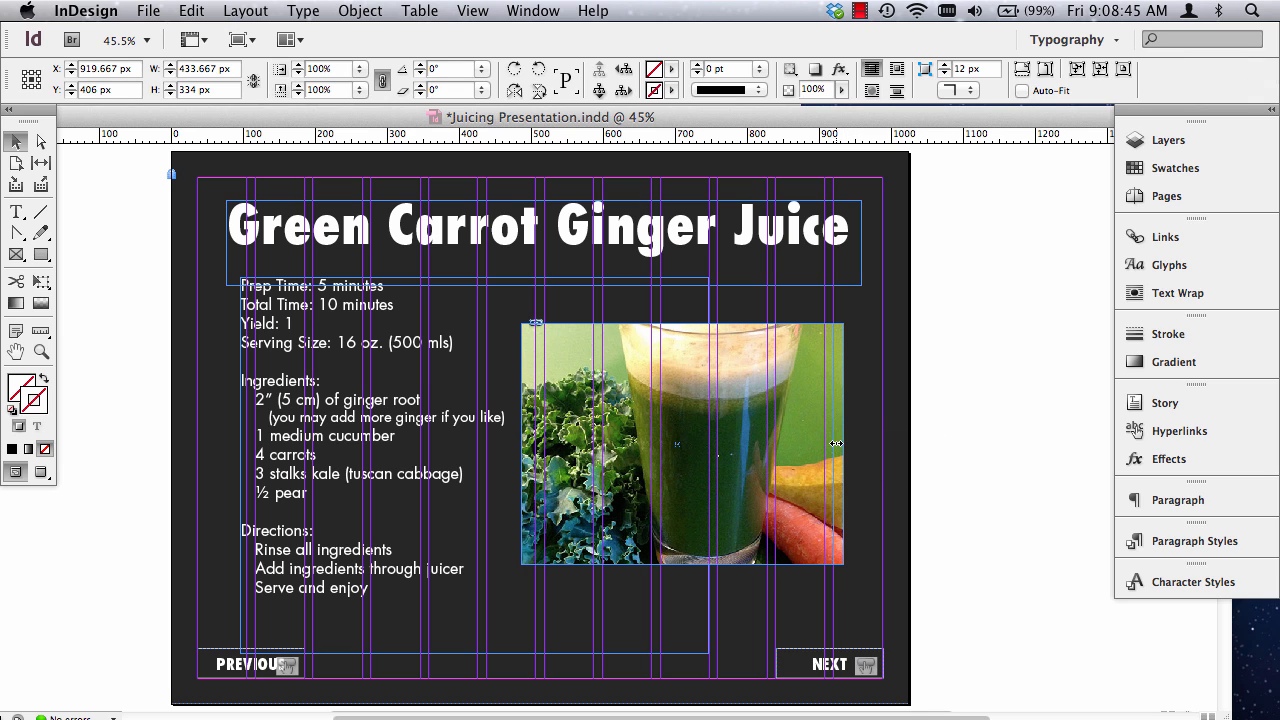
{"action": "left_click", "coordinate": [250, 382]}
{"action": "left_click_drag", "start_coordinate": [250, 382], "coordinate": [256, 382]}
{"action": "left_click", "coordinate": [1061, 491]}
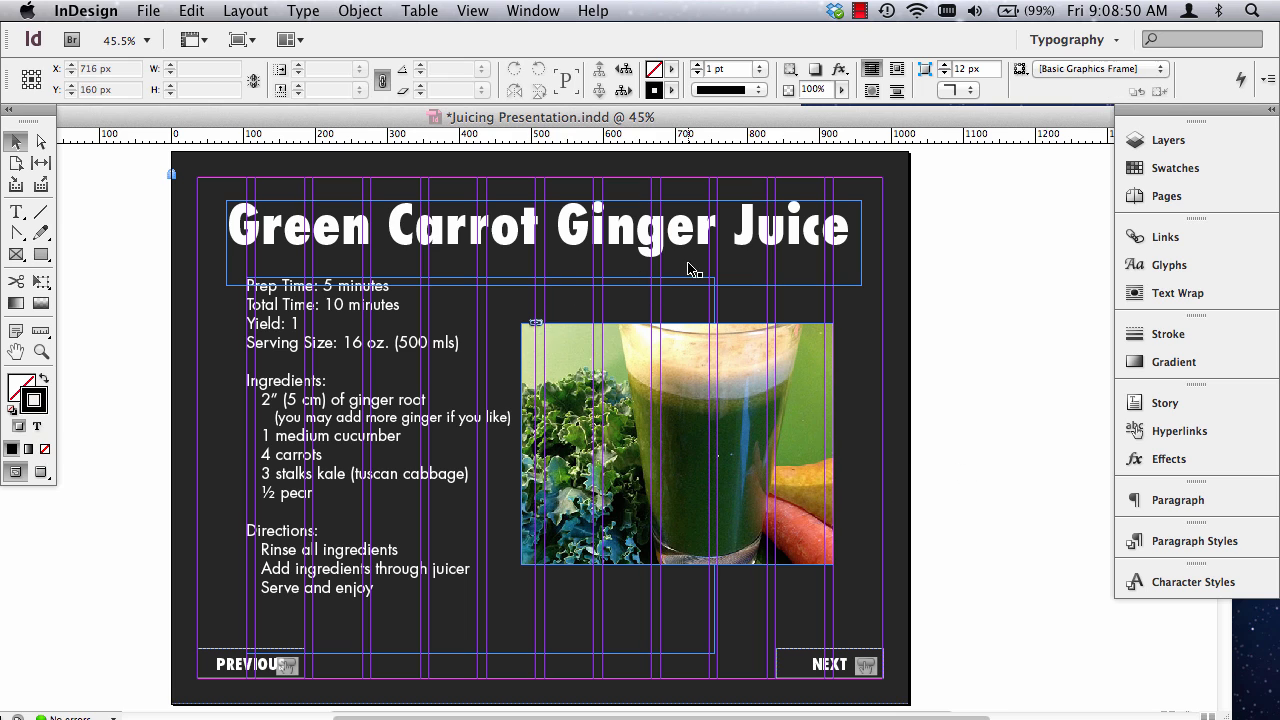
Move the juice photo up level with the top of the recipe text, at about X 703 px, Y 343 px.
{"action": "key", "text": "w"}
{"action": "left_click", "coordinate": [735, 445]}
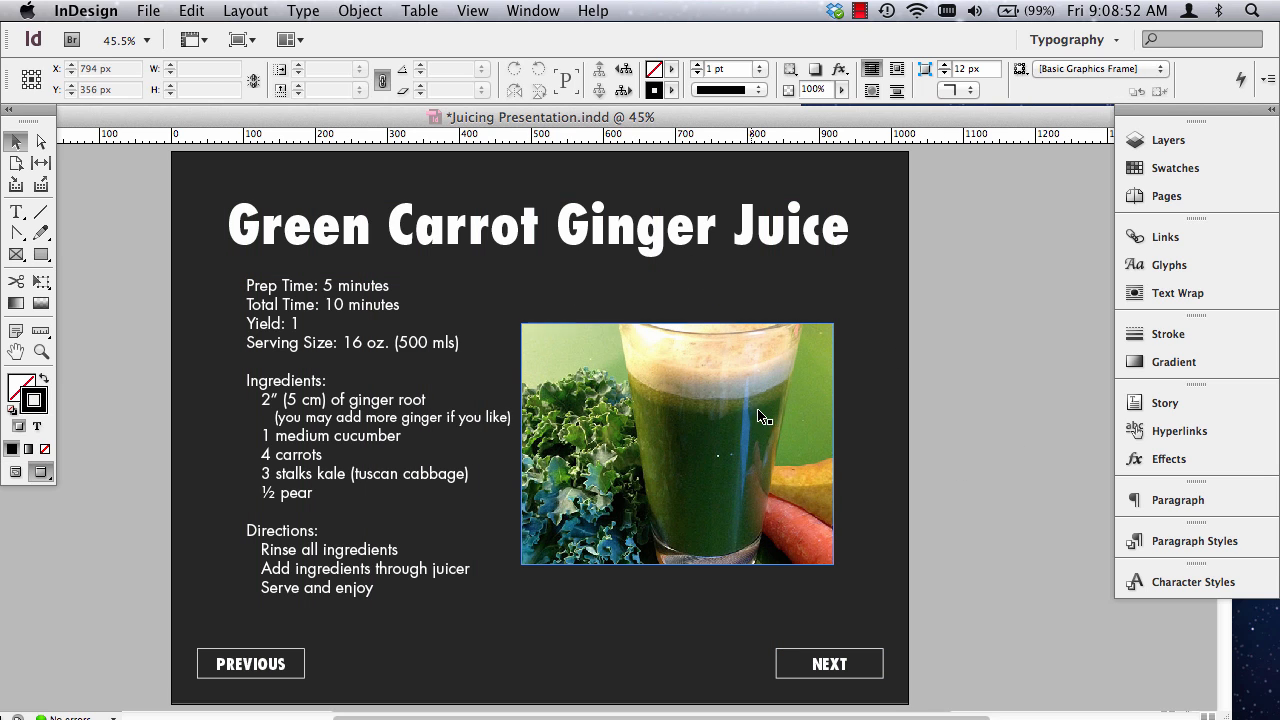
{"action": "left_click_drag", "start_coordinate": [737, 450], "coordinate": [737, 405]}
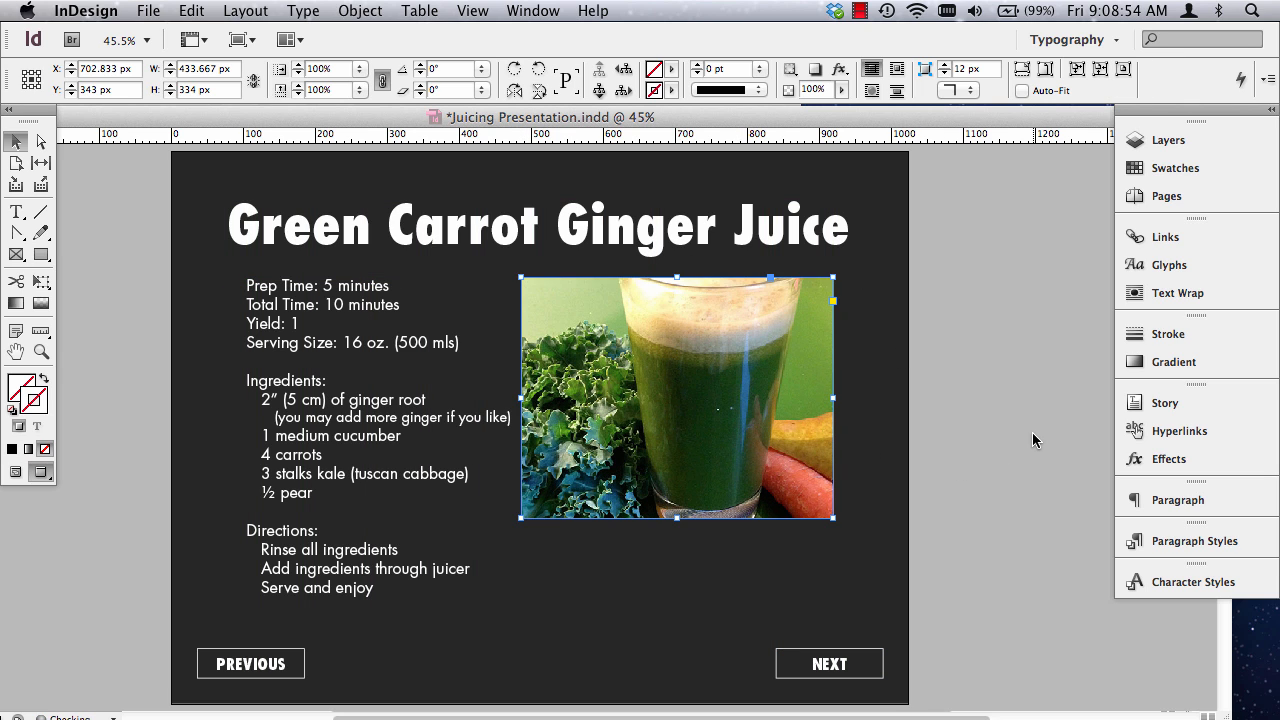
{"action": "left_click", "coordinate": [1032, 431]}
Lower the juice photo so it sits beside the ingredients and directions, close to the text.
{"action": "left_click_drag", "start_coordinate": [639, 385], "coordinate": [635, 483]}
{"action": "left_click_drag", "start_coordinate": [750, 468], "coordinate": [749, 422]}
{"action": "left_click", "coordinate": [1008, 388]}
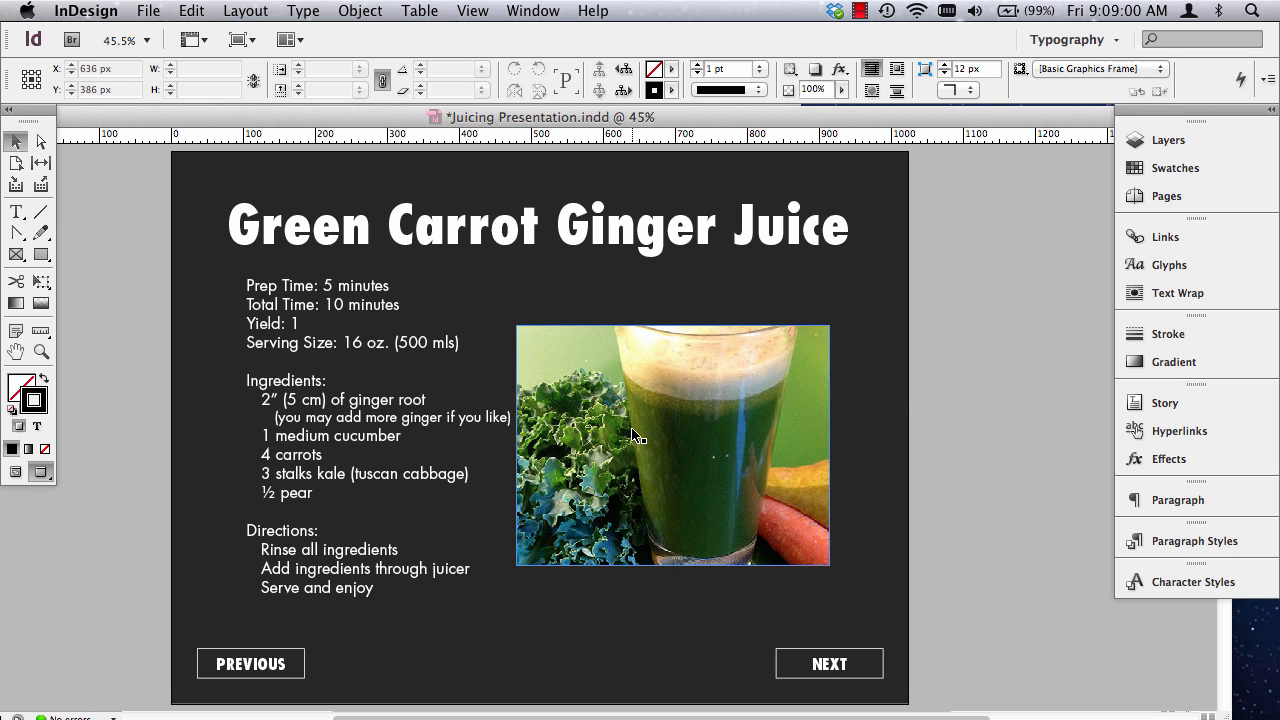
Crop the photo's left edge slightly to leave a gap after the ingredient text, and move the photo up a little.
{"action": "left_click", "coordinate": [605, 425]}
{"action": "left_click_drag", "start_coordinate": [512, 432], "coordinate": [524, 432]}
{"action": "left_click", "coordinate": [1066, 430]}
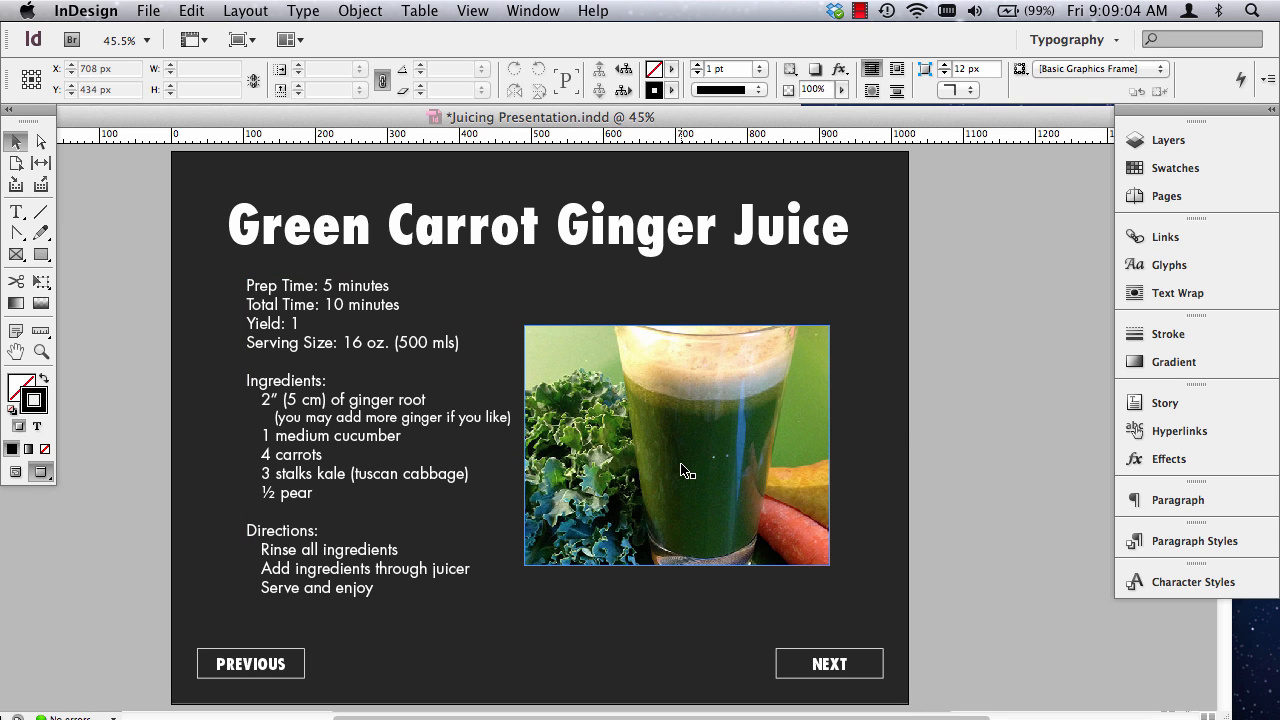
{"action": "left_click_drag", "start_coordinate": [685, 471], "coordinate": [685, 466]}
{"action": "left_click", "coordinate": [980, 434]}
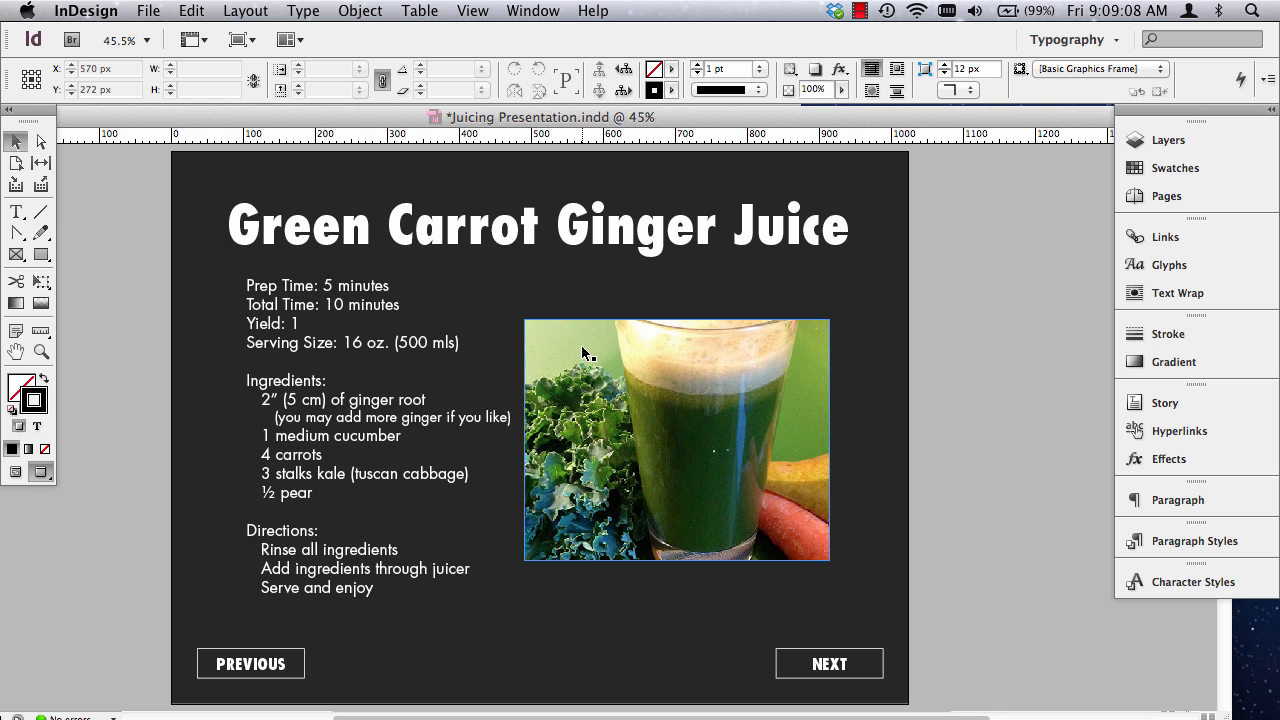
Check the recipe page against its guides and in preview, and look at the unformatted Mean Green Juice page that follows.
{"action": "key", "text": "w"}
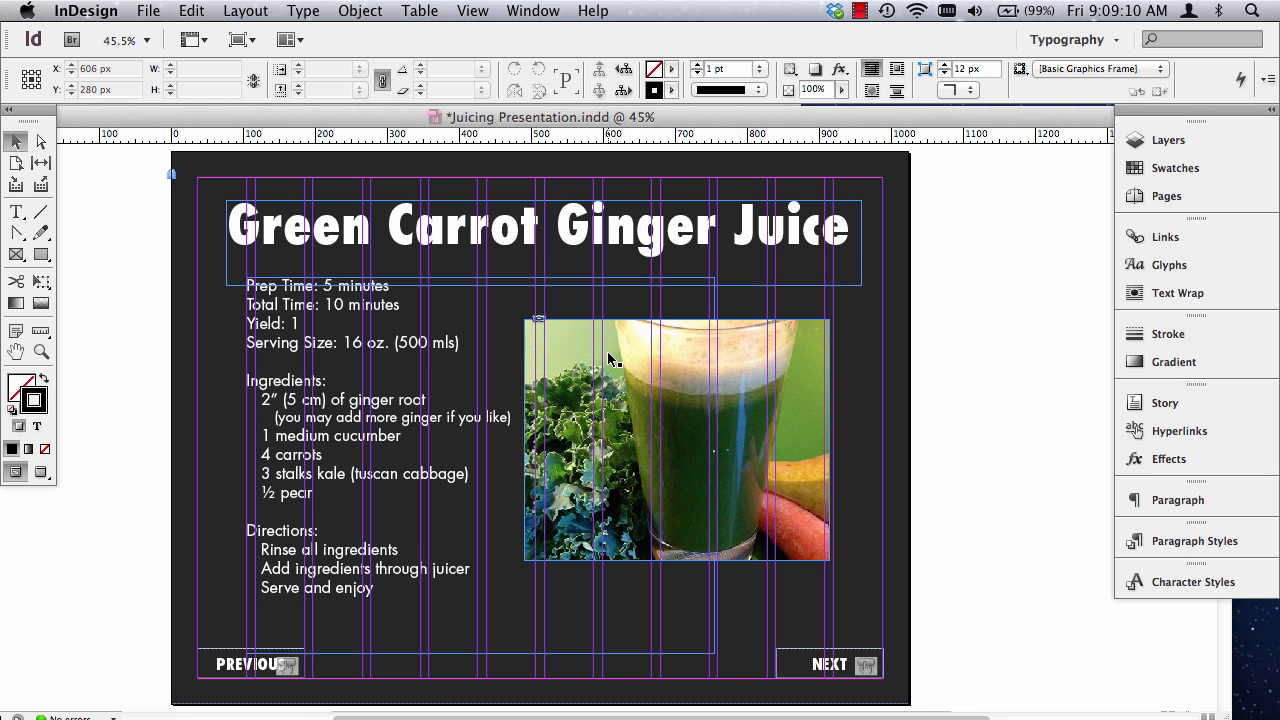
{"action": "key", "text": "w"}
{"action": "scroll", "coordinate": [676, 468], "scroll_direction": "down", "scroll_amount": 10}
{"action": "scroll", "coordinate": [678, 466], "scroll_direction": "up", "scroll_amount": 10}
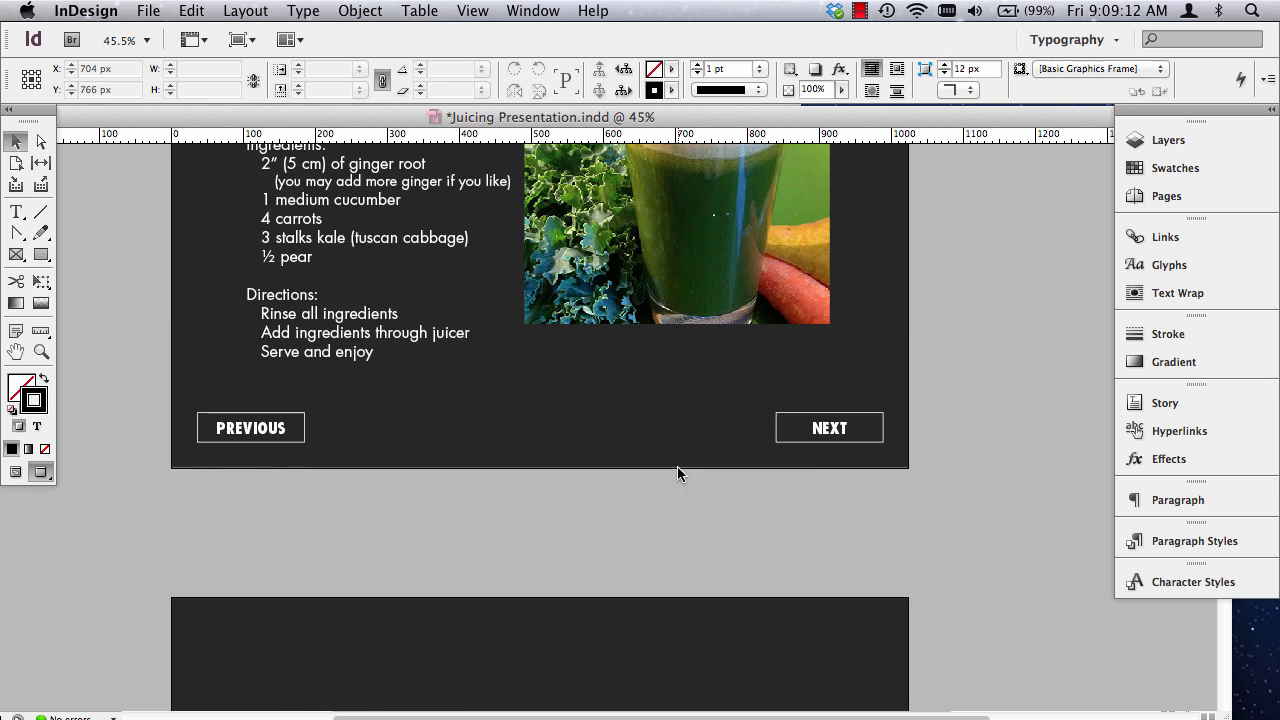
{"action": "scroll", "coordinate": [678, 461], "scroll_direction": "down", "scroll_amount": 11}
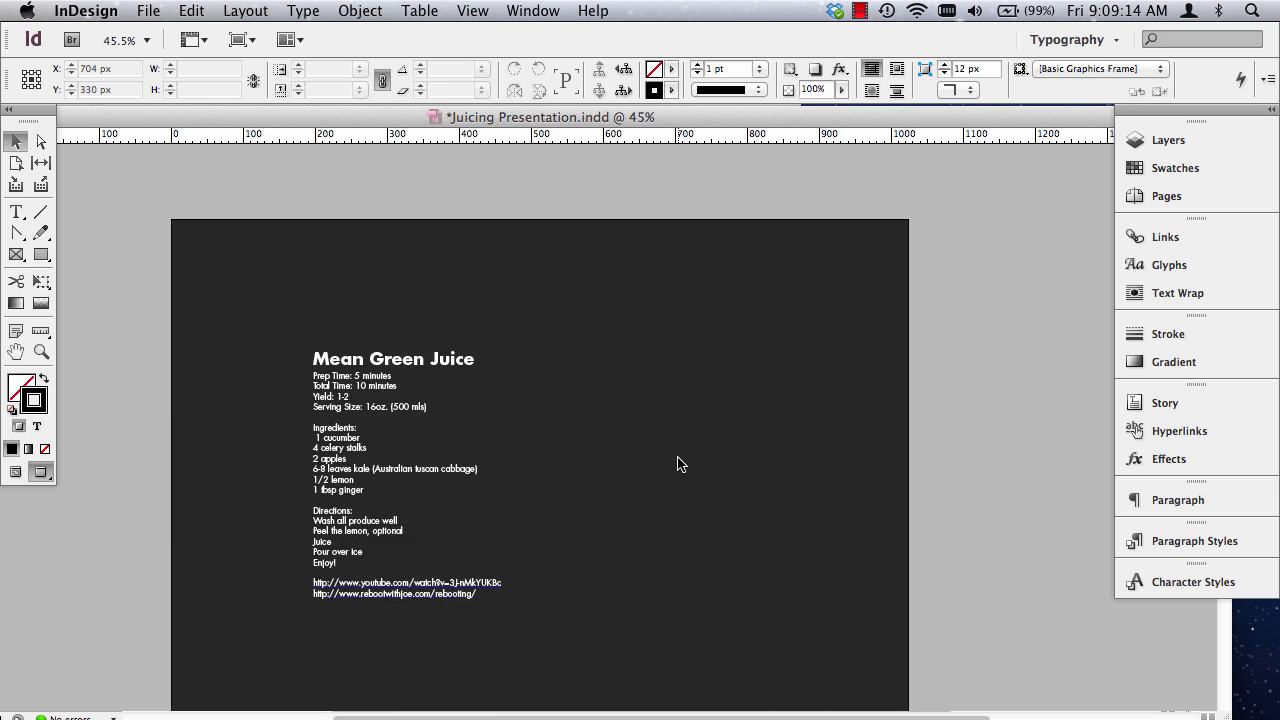
{"action": "scroll", "coordinate": [677, 463], "scroll_direction": "up", "scroll_amount": 10}
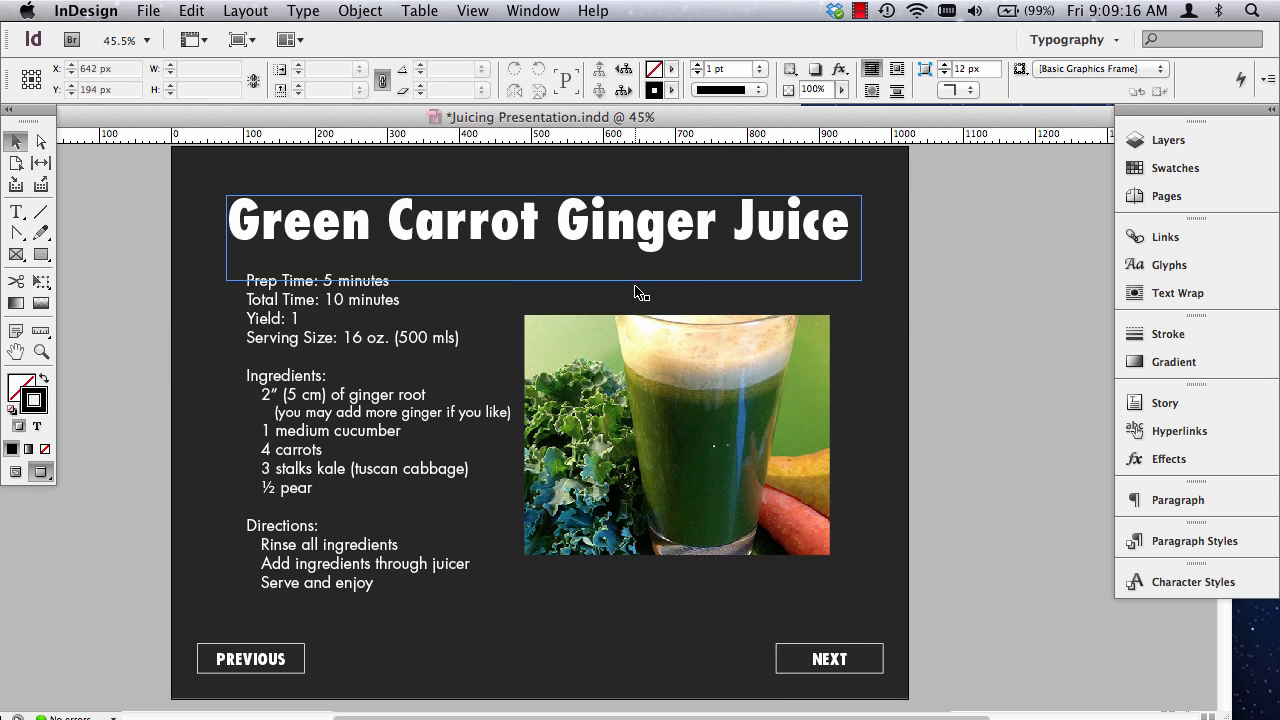
Set the kerning of the Green Carrot Ginger Juice heading to Optical.
{"action": "scroll", "coordinate": [630, 520], "scroll_direction": "down", "scroll_amount": 10}
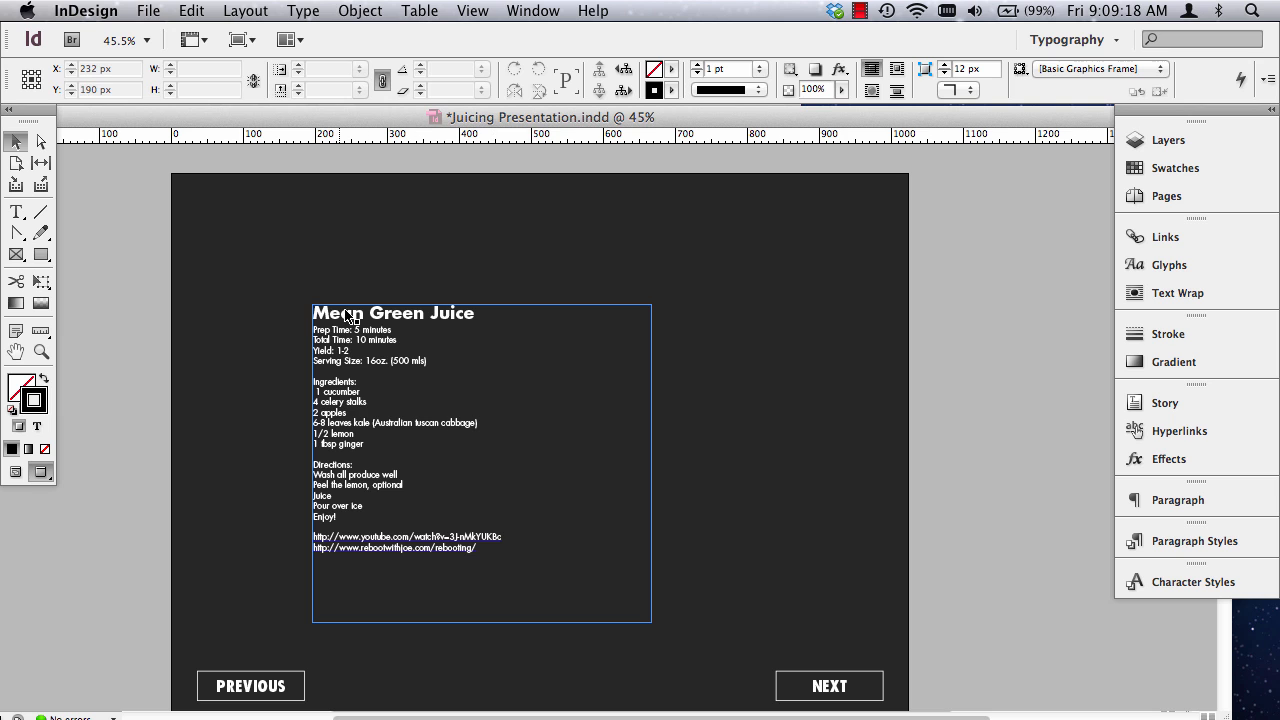
{"action": "scroll", "coordinate": [345, 360], "scroll_direction": "up", "scroll_amount": 10}
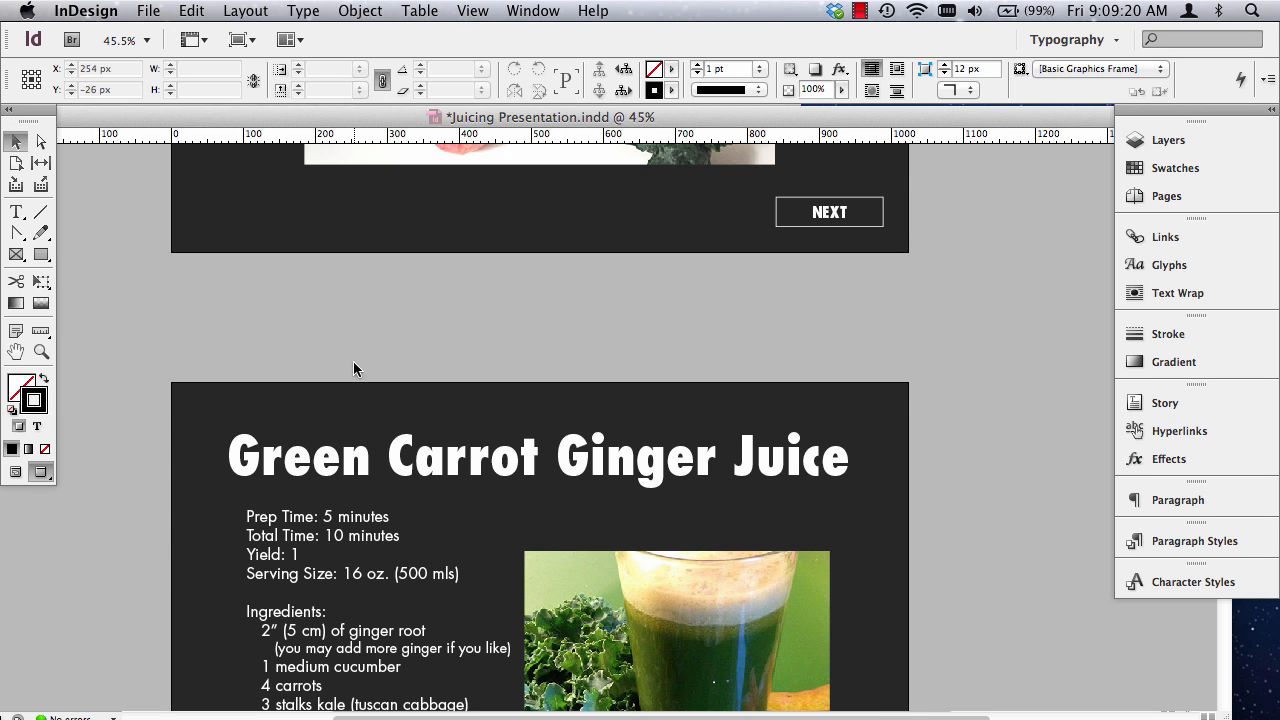
{"action": "scroll", "coordinate": [358, 358], "scroll_direction": "down", "scroll_amount": 5}
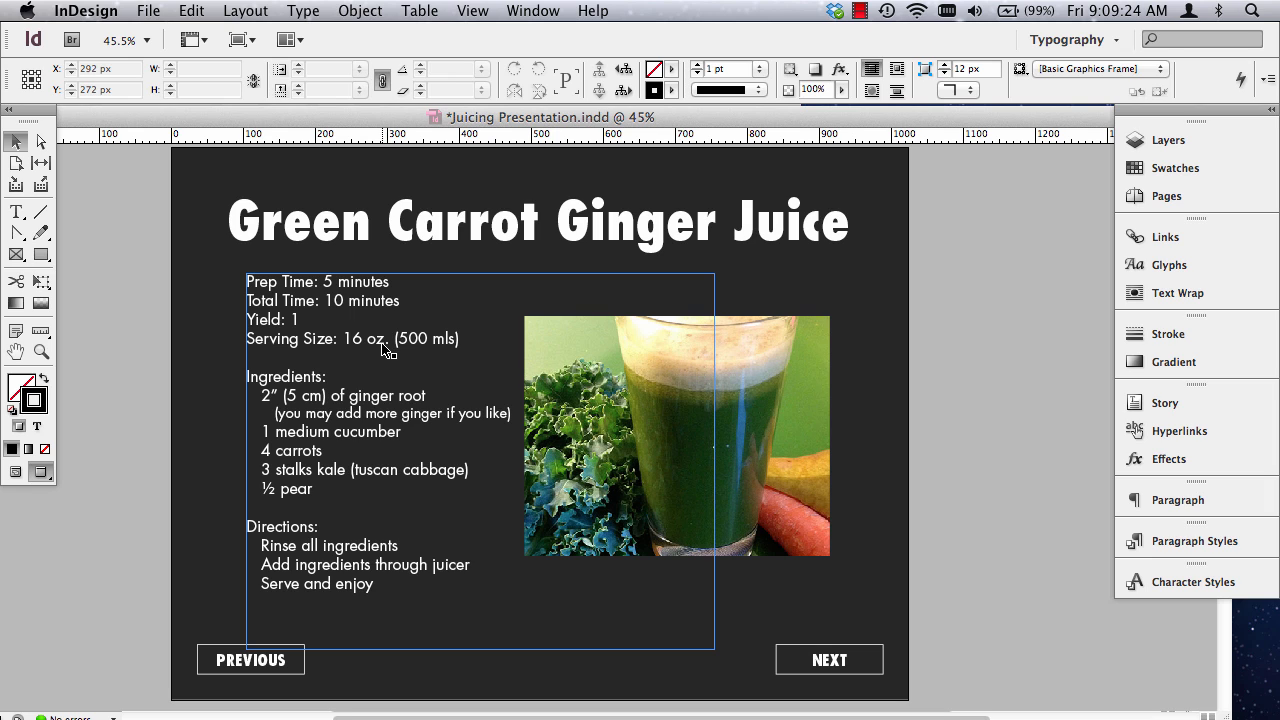
{"action": "left_click", "coordinate": [17, 211]}
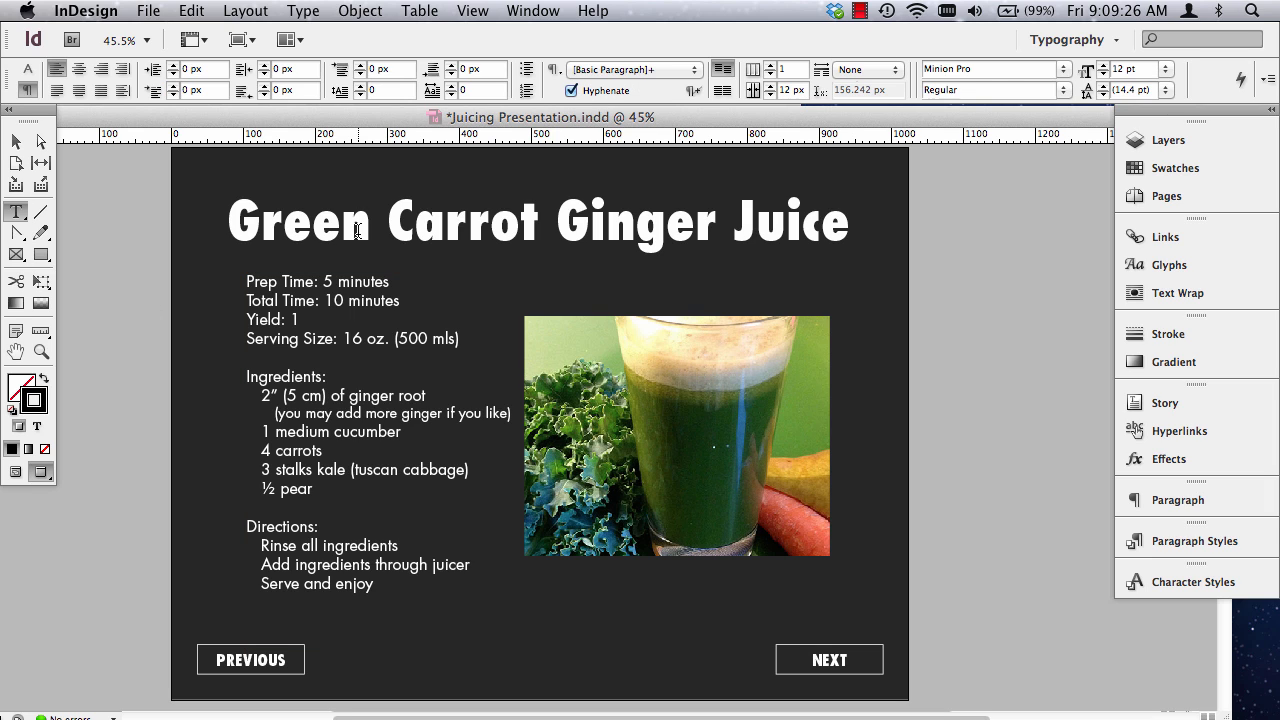
{"action": "triple_click", "coordinate": [354, 229]}
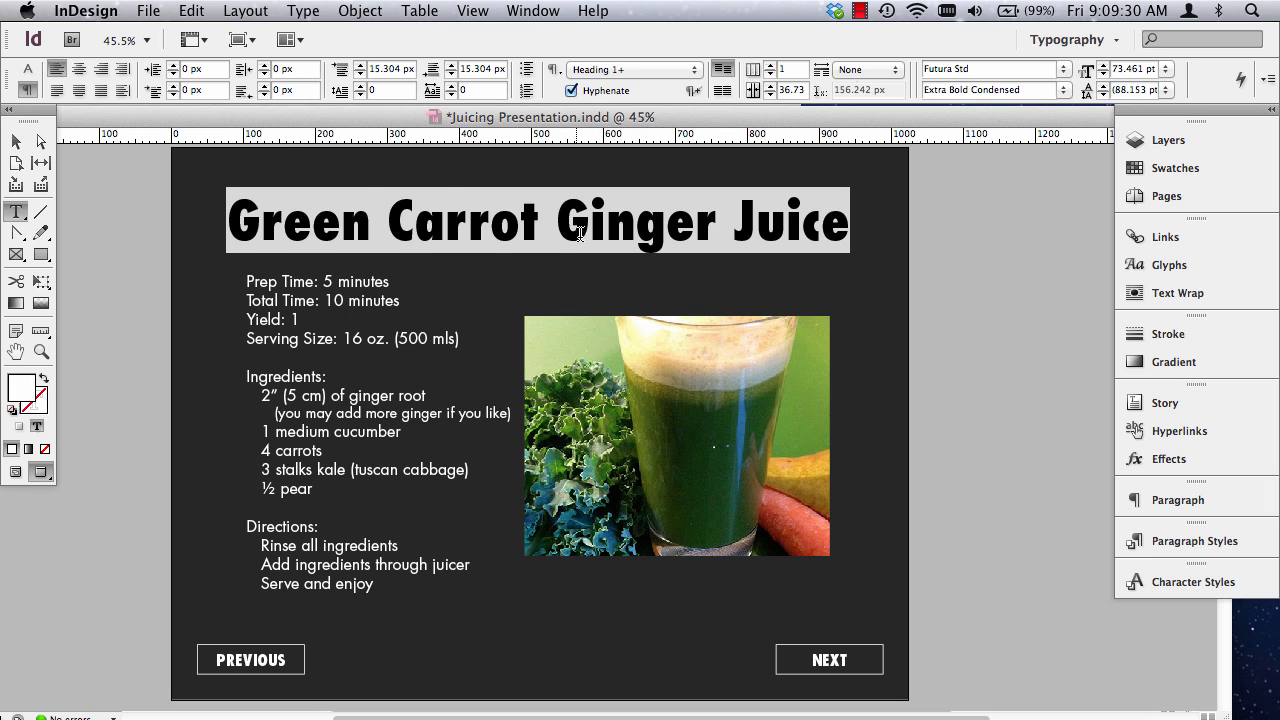
{"action": "left_click", "coordinate": [27, 69]}
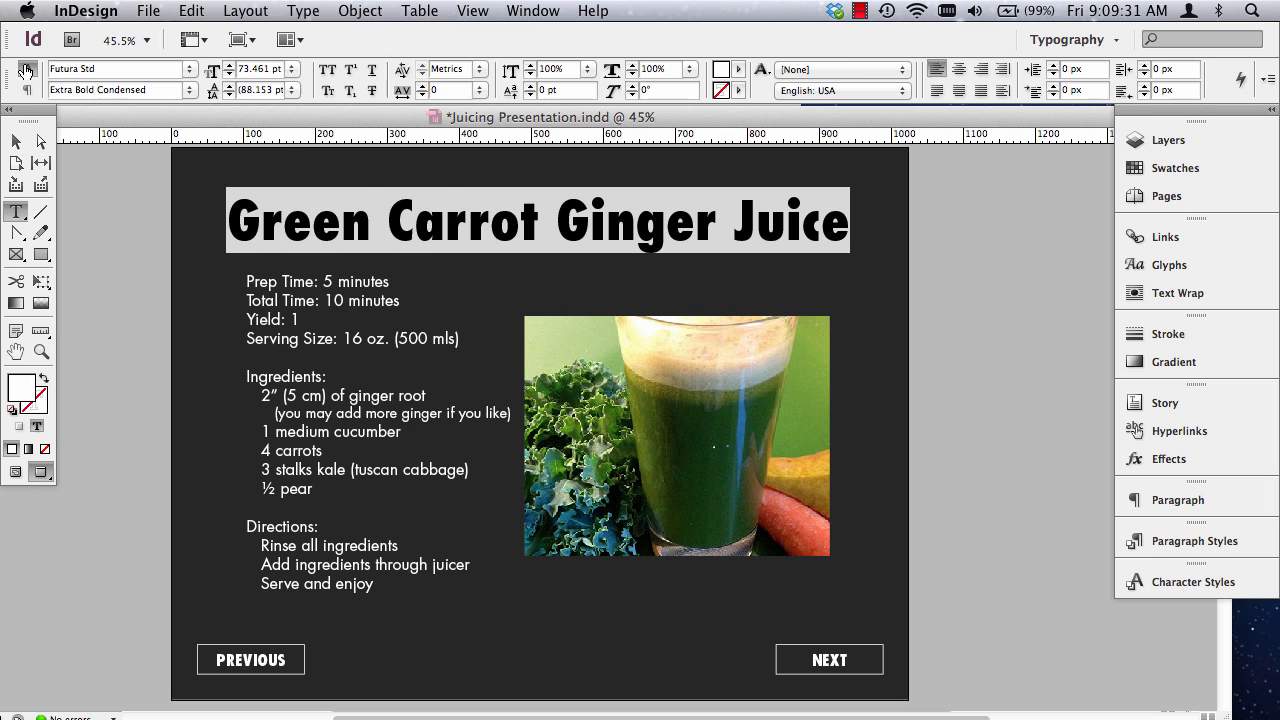
{"action": "left_click", "coordinate": [477, 72]}
{"action": "left_click", "coordinate": [476, 88]}
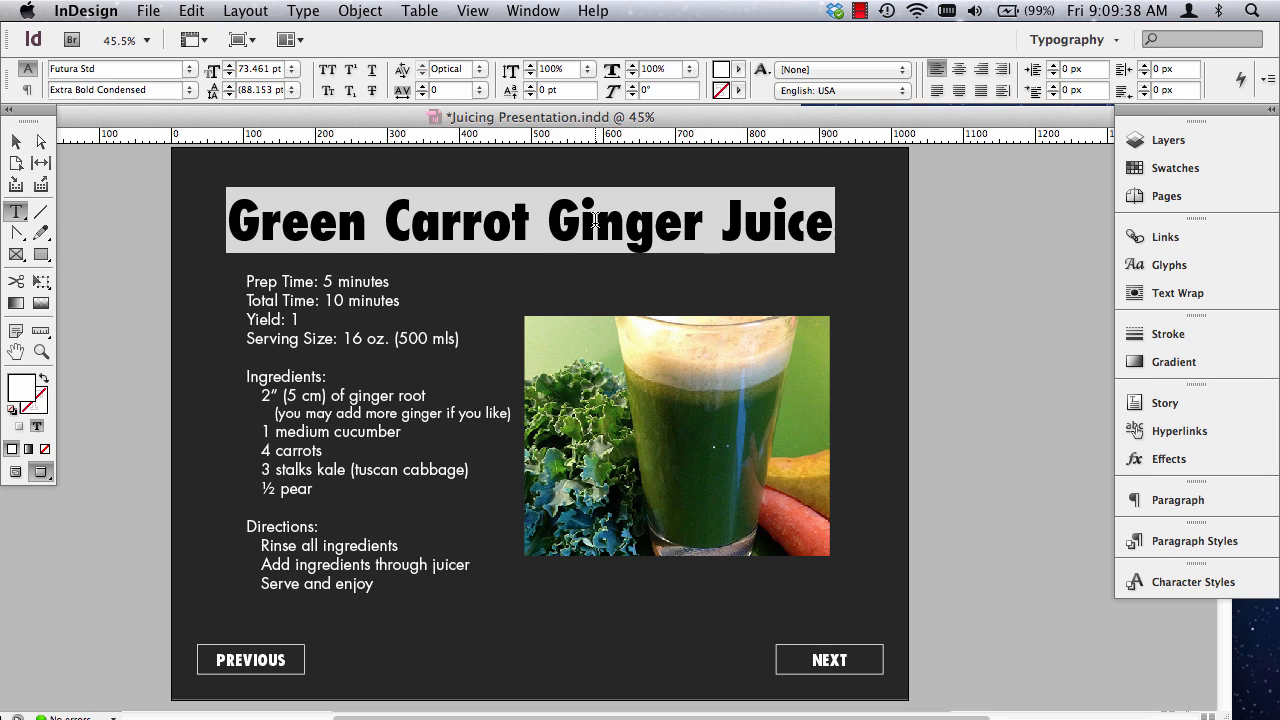
Create a new paragraph style from the Green Carrot Ginger Juice heading's formatting and select the new style.
{"action": "left_click", "coordinate": [1193, 541]}
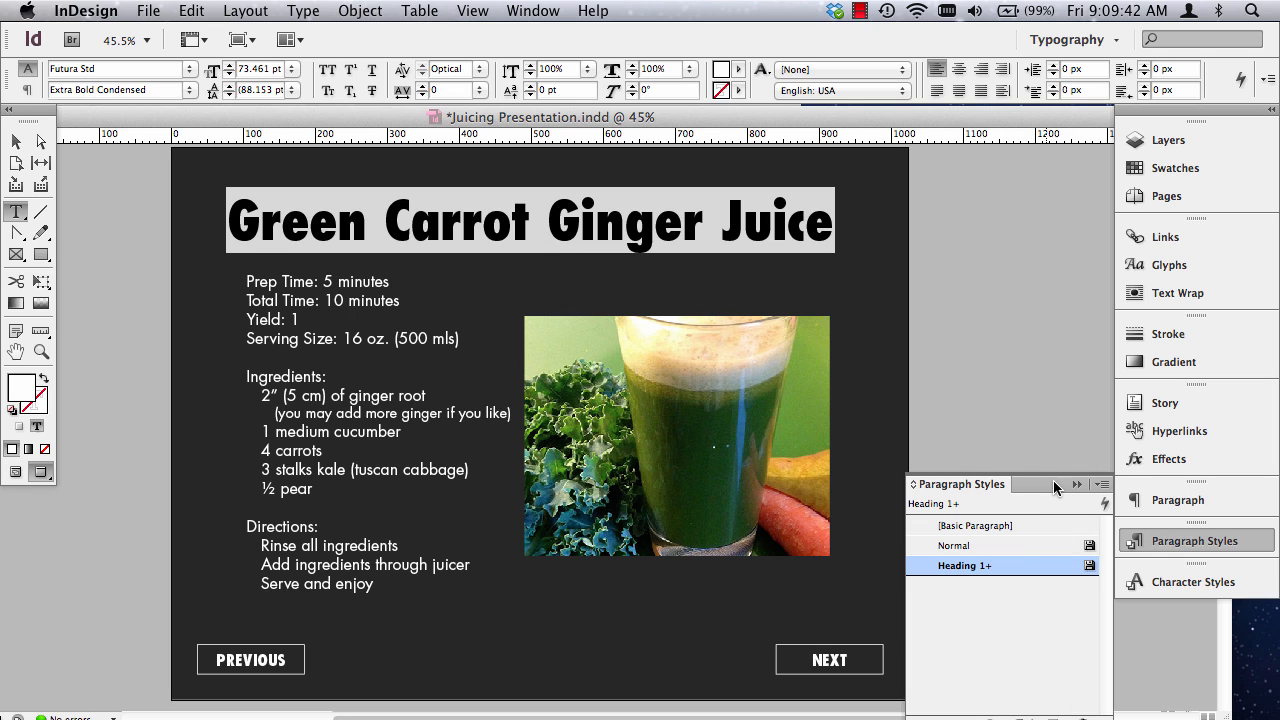
{"action": "left_click_drag", "start_coordinate": [981, 487], "coordinate": [1009, 350]}
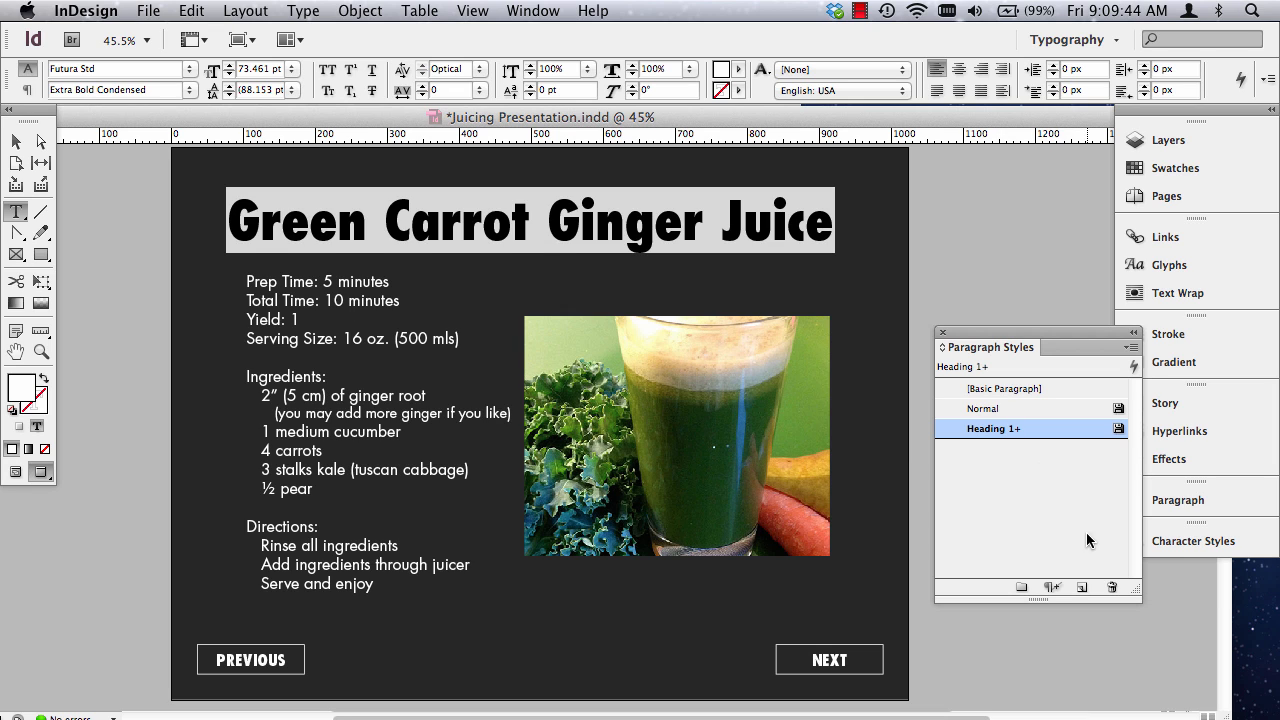
{"action": "left_click", "coordinate": [1083, 588]}
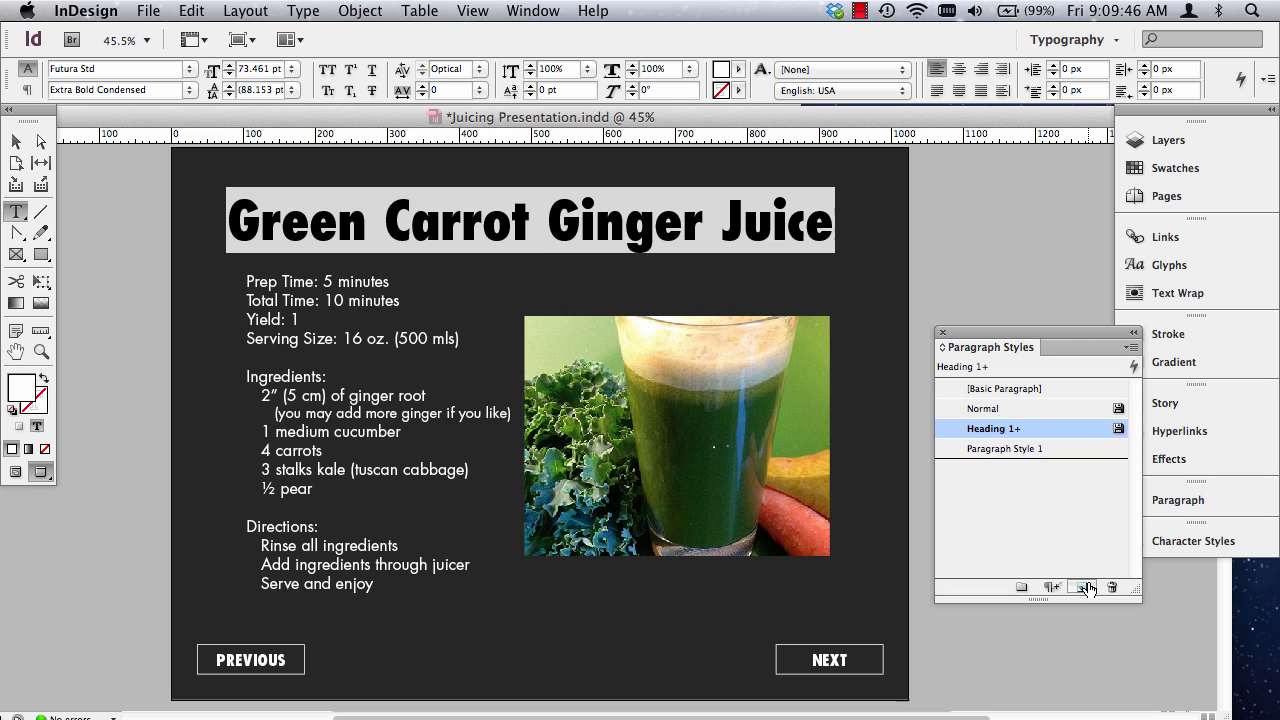
{"action": "mouse_move", "coordinate": [1048, 432]}
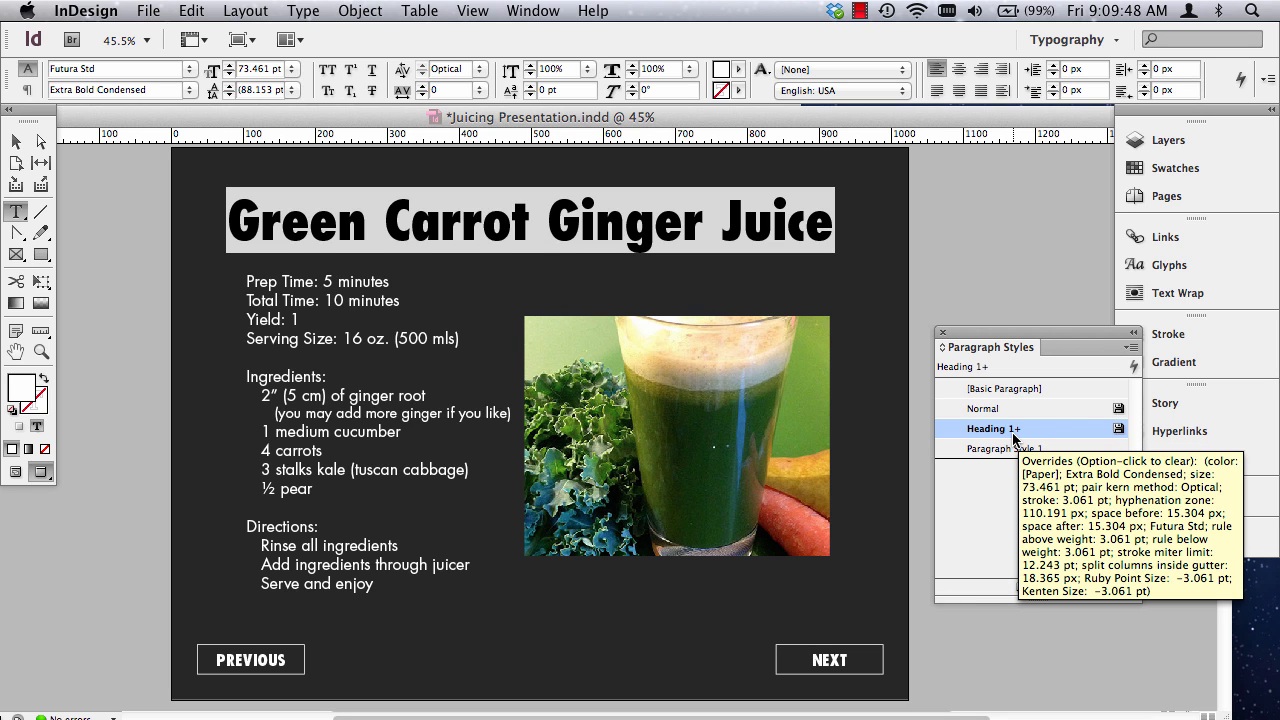
{"action": "left_click", "coordinate": [1012, 449]}
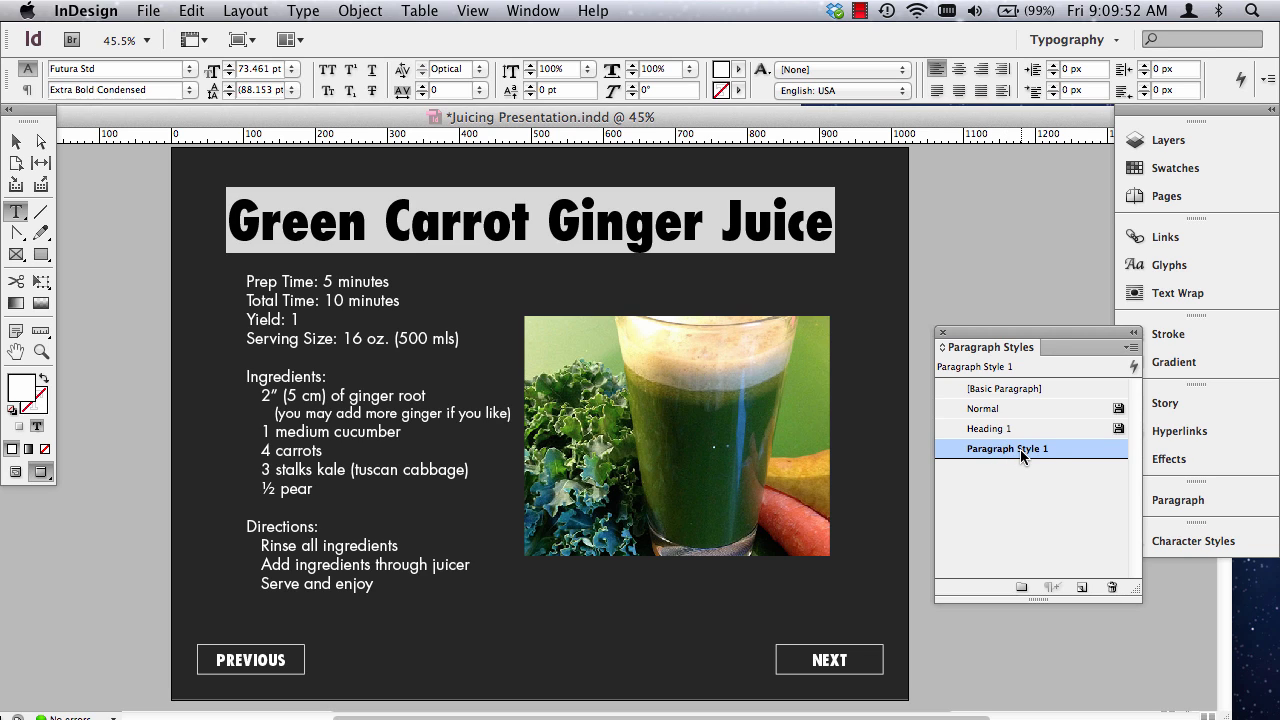
Rename the new paragraph style as Recipe Title and dismiss the mail notification.
{"action": "left_click", "coordinate": [1020, 449]}
{"action": "type", "text": "H"}
{"action": "key", "text": "BackSpace"}
{"action": "type", "text": "Recipe Title"}
{"action": "left_click", "coordinate": [1025, 478]}
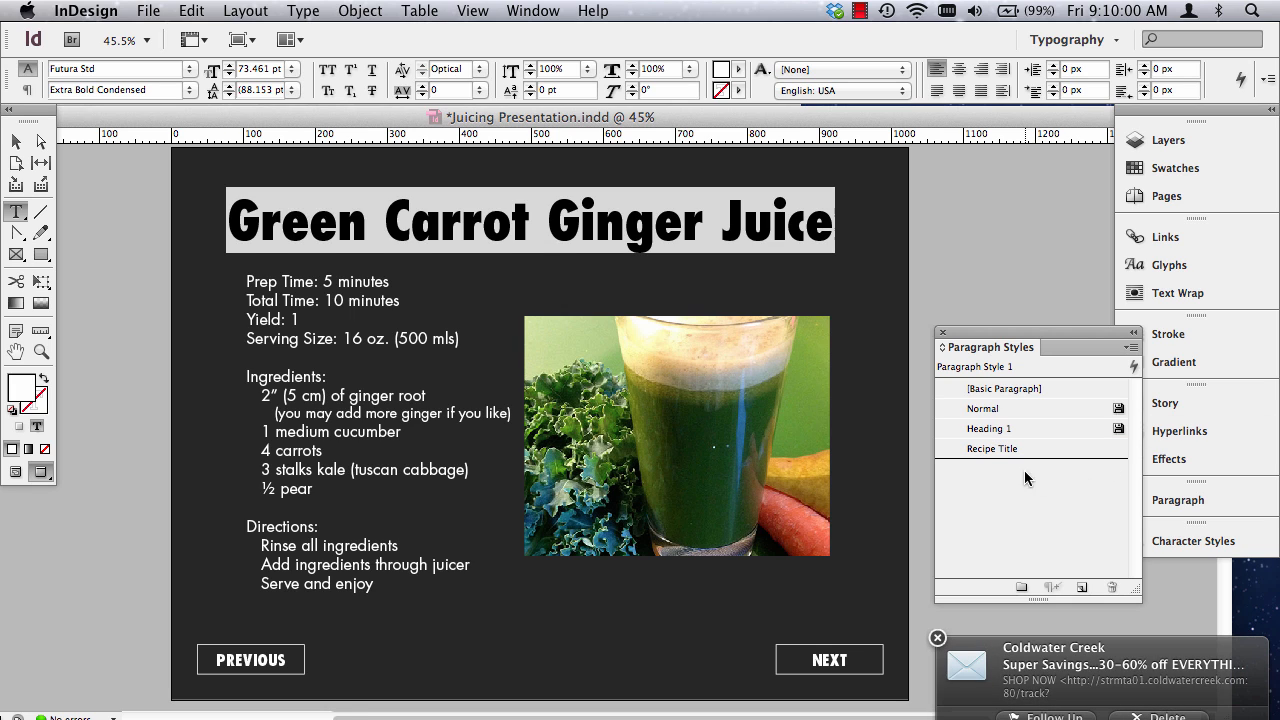
{"action": "left_click", "coordinate": [937, 639]}
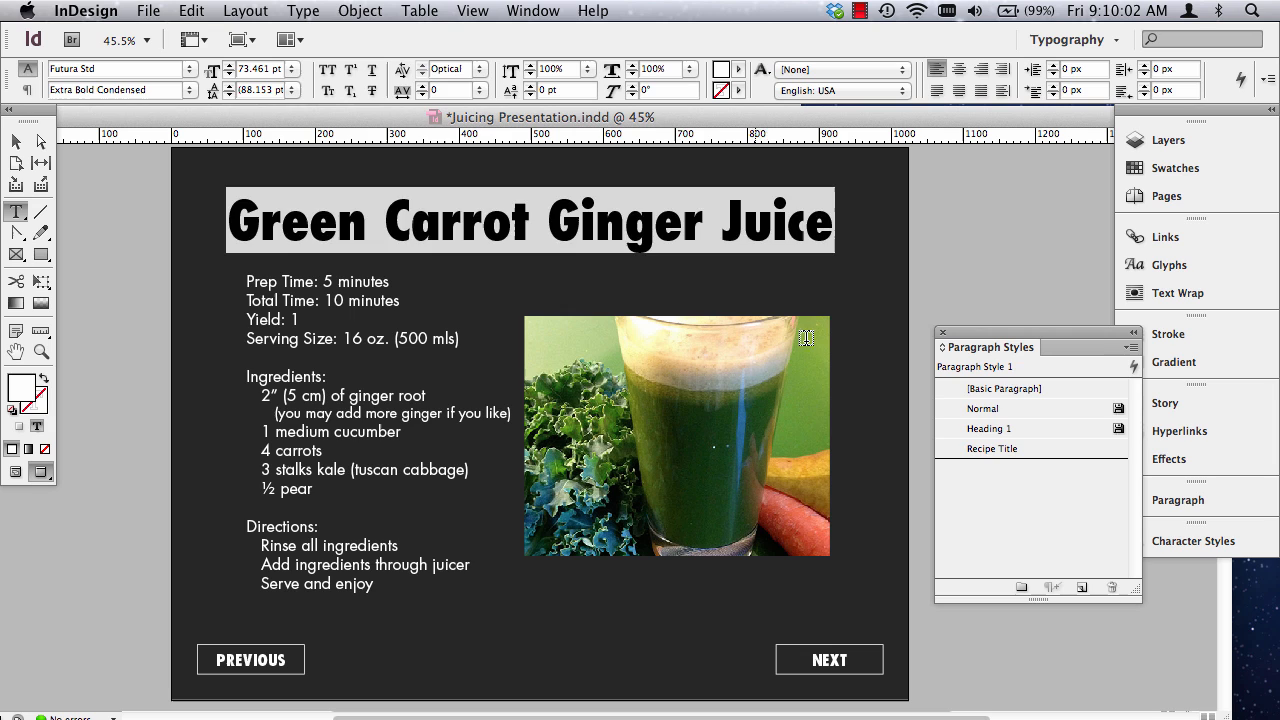
Apply the Recipe Title paragraph style to the whole Green Carrot Ginger Juice heading.
{"action": "double_click", "coordinate": [648, 237]}
{"action": "left_click", "coordinate": [648, 237]}
{"action": "left_click", "coordinate": [1039, 449]}
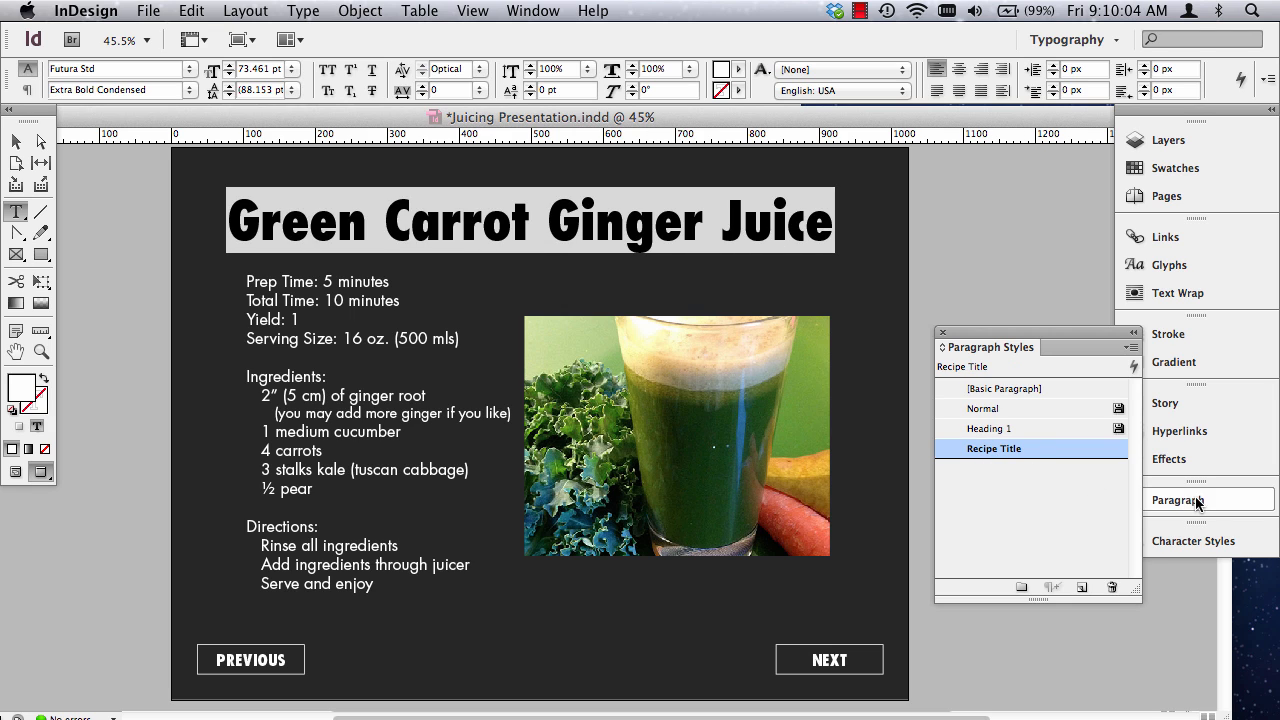
Select the recipe's detail lines from Prep Time through Serving Size.
{"action": "left_click", "coordinate": [252, 303]}
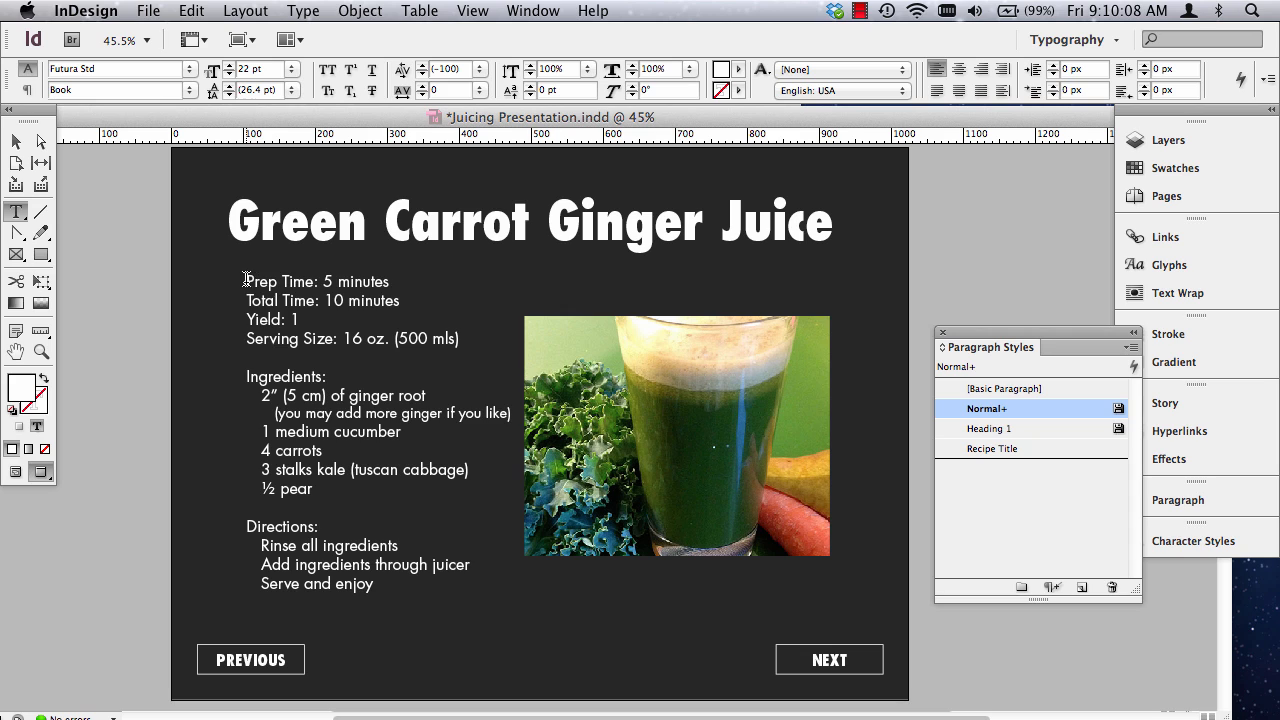
{"action": "left_click_drag", "start_coordinate": [246, 279], "coordinate": [461, 338]}
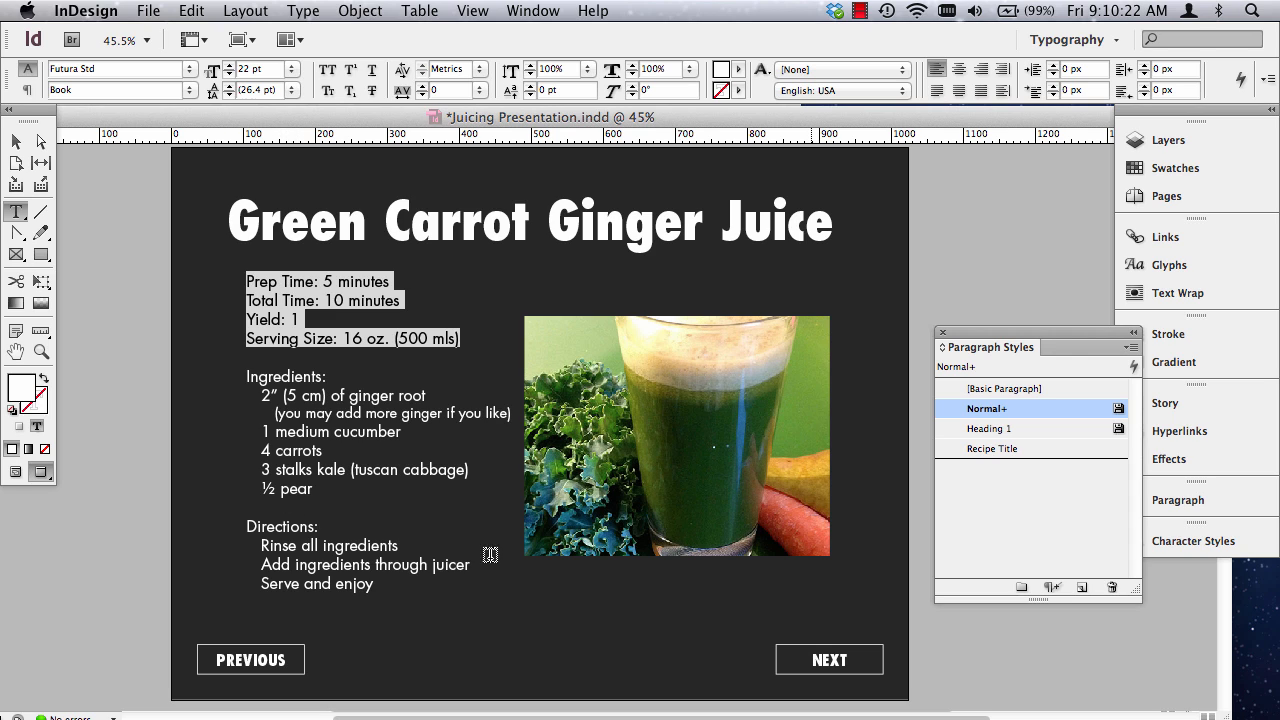
Create a new paragraph style from the formatting of the selected detail lines and assign it to them.
{"action": "left_click", "coordinate": [1083, 588]}
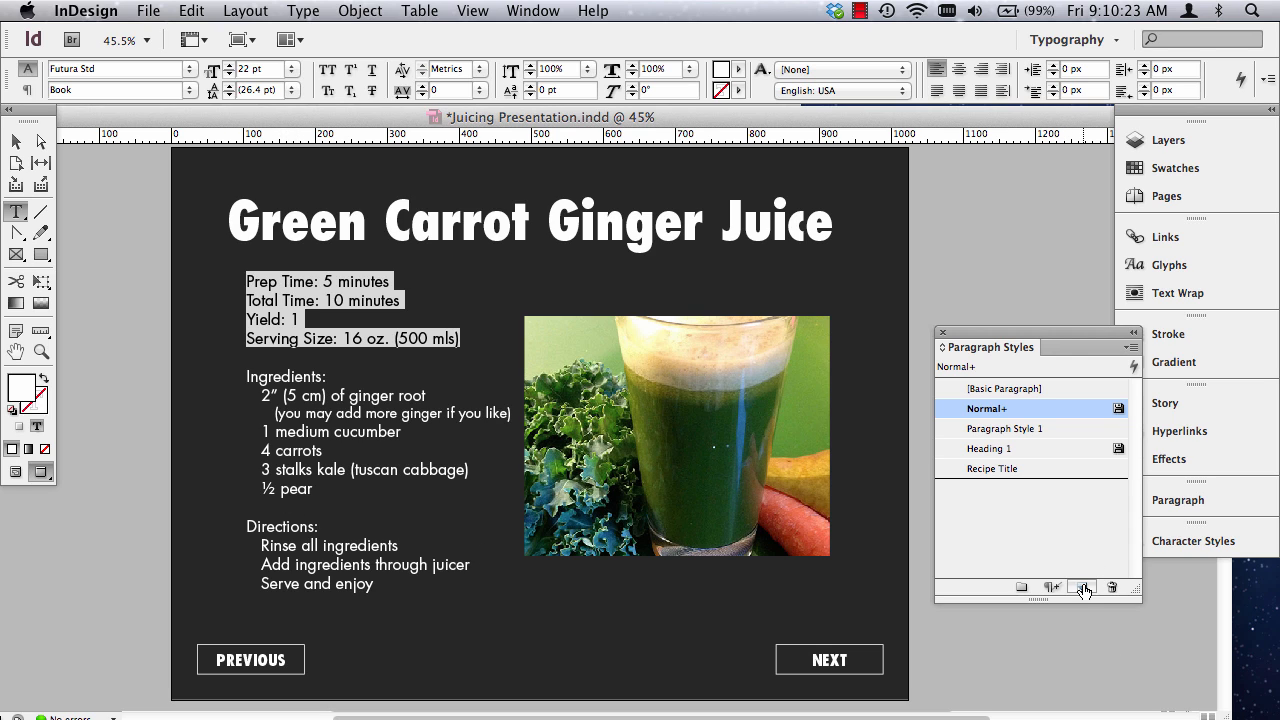
{"action": "double_click", "coordinate": [1018, 430]}
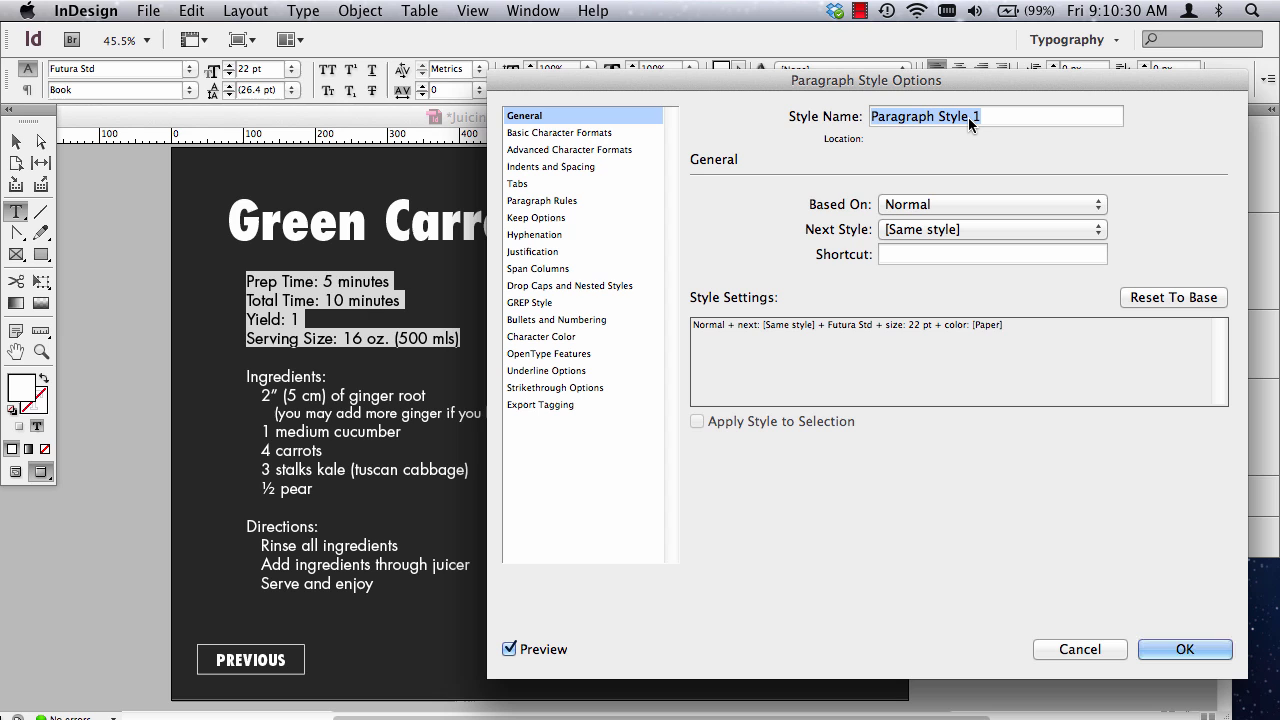
{"action": "left_click", "coordinate": [1084, 646]}
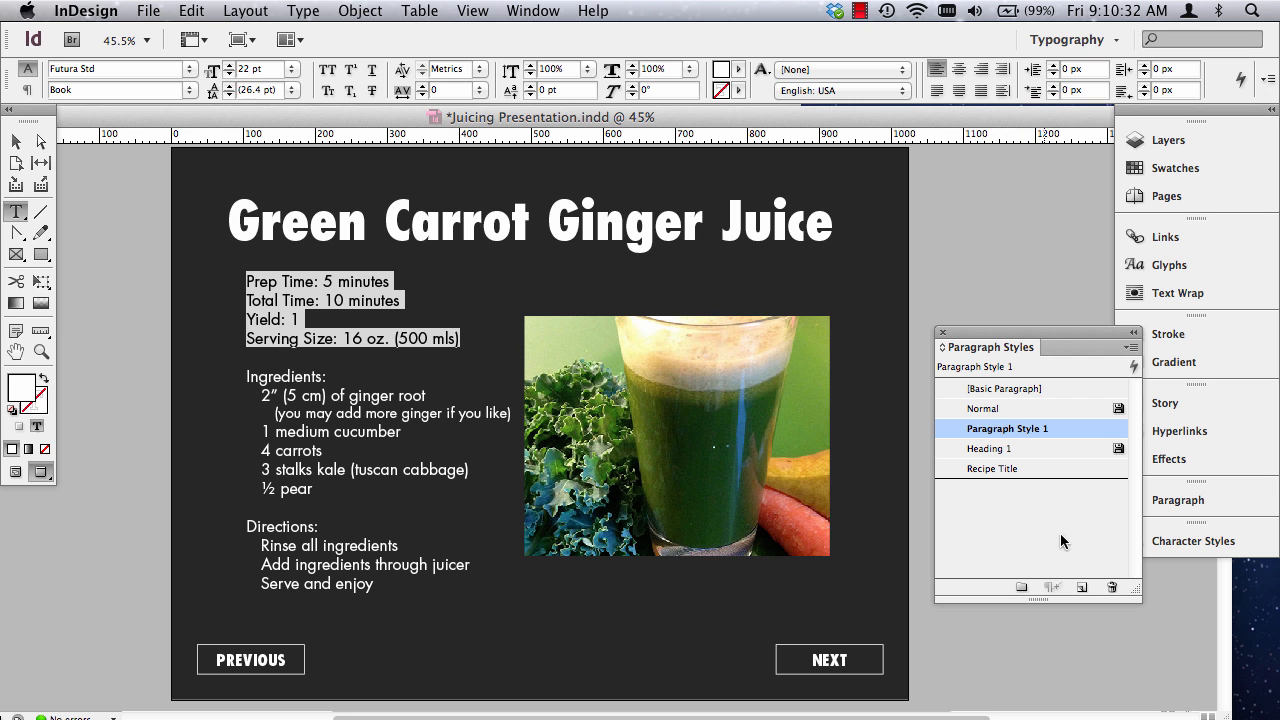
Rename the new paragraph style as Body Copy.
{"action": "left_click", "coordinate": [1010, 428]}
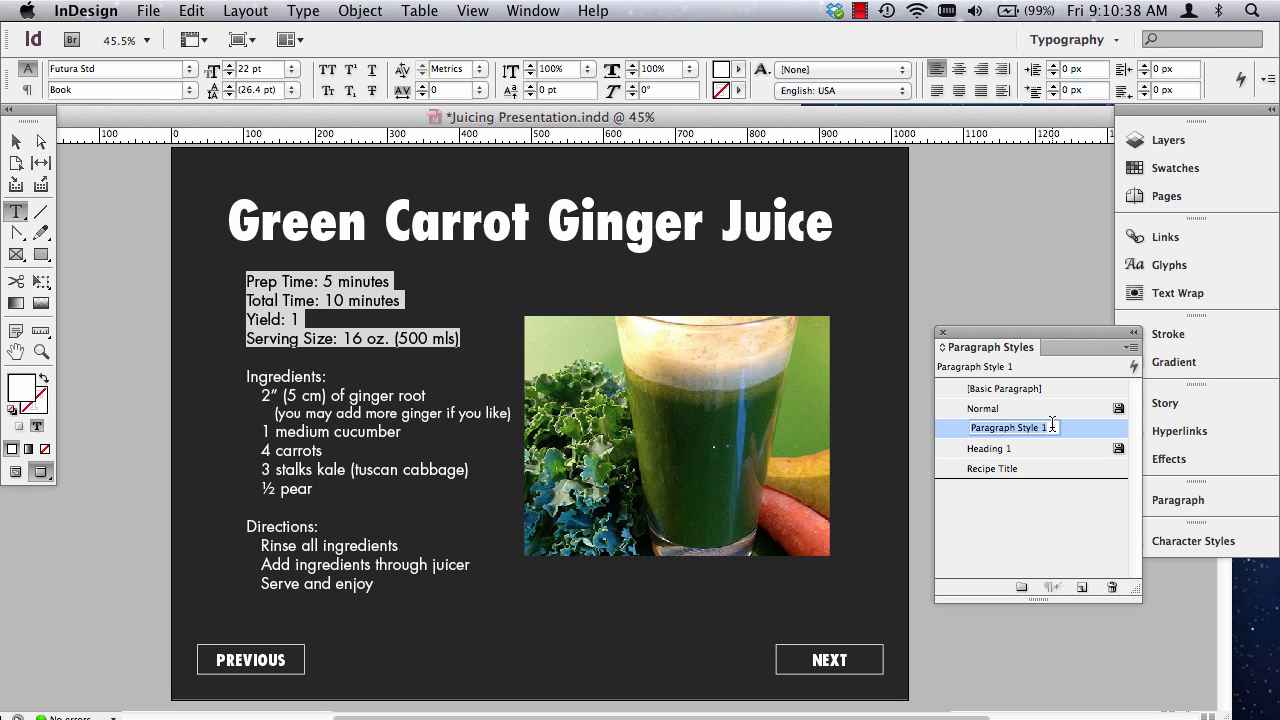
{"action": "type", "text": "Vody"}
{"action": "key", "text": "BackSpace"}
{"action": "key", "text": "BackSpace"}
{"action": "key", "text": "BackSpace"}
{"action": "key", "text": "BackSpace"}
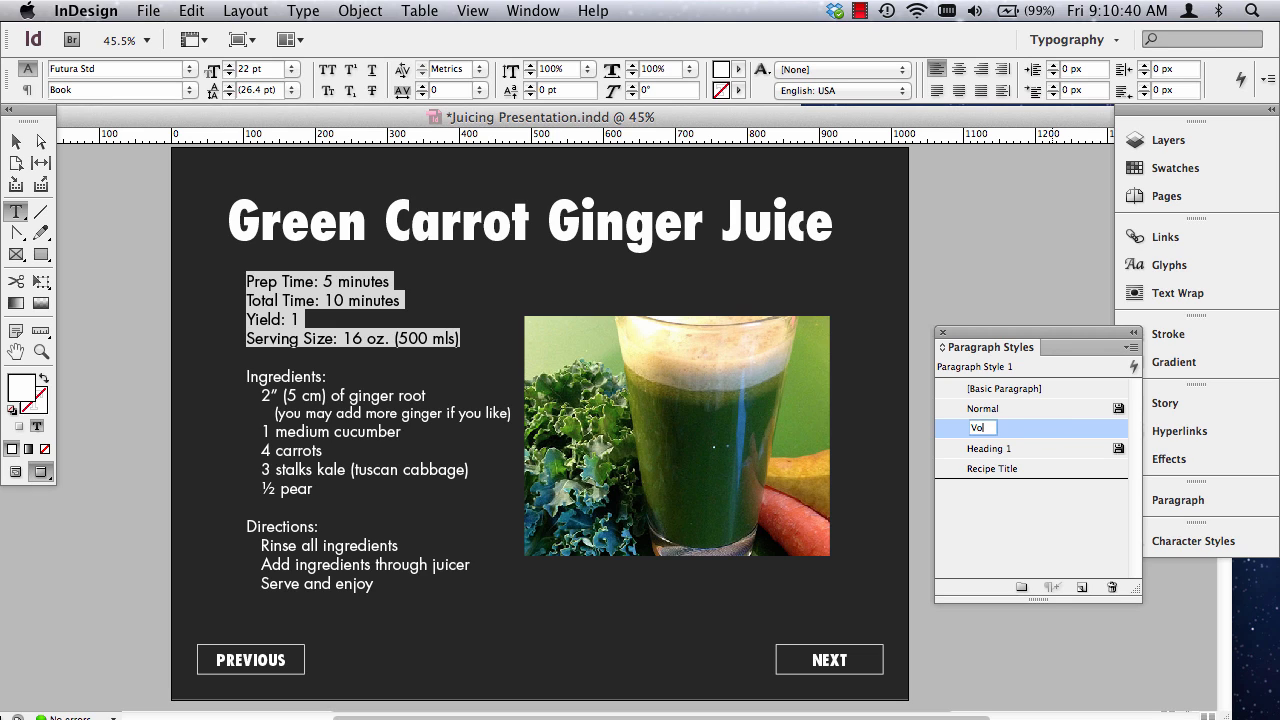
{"action": "type", "text": "Body Copy"}
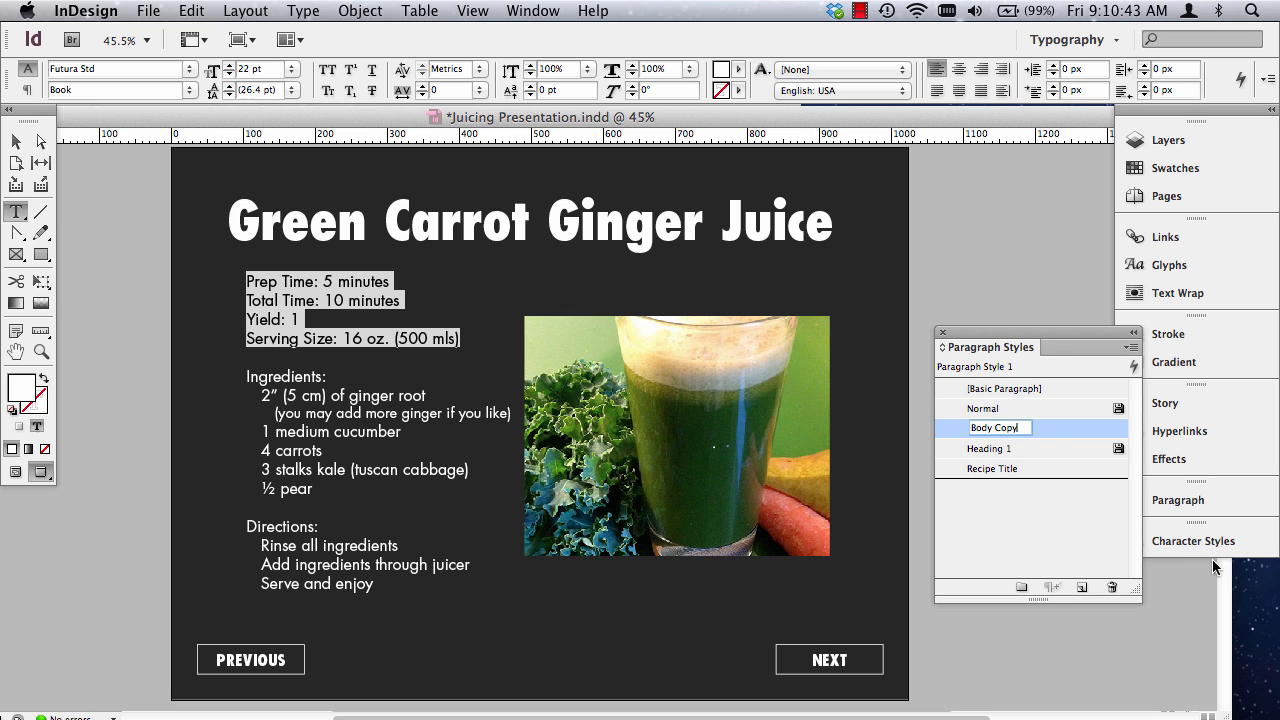
{"action": "left_click", "coordinate": [1043, 526]}
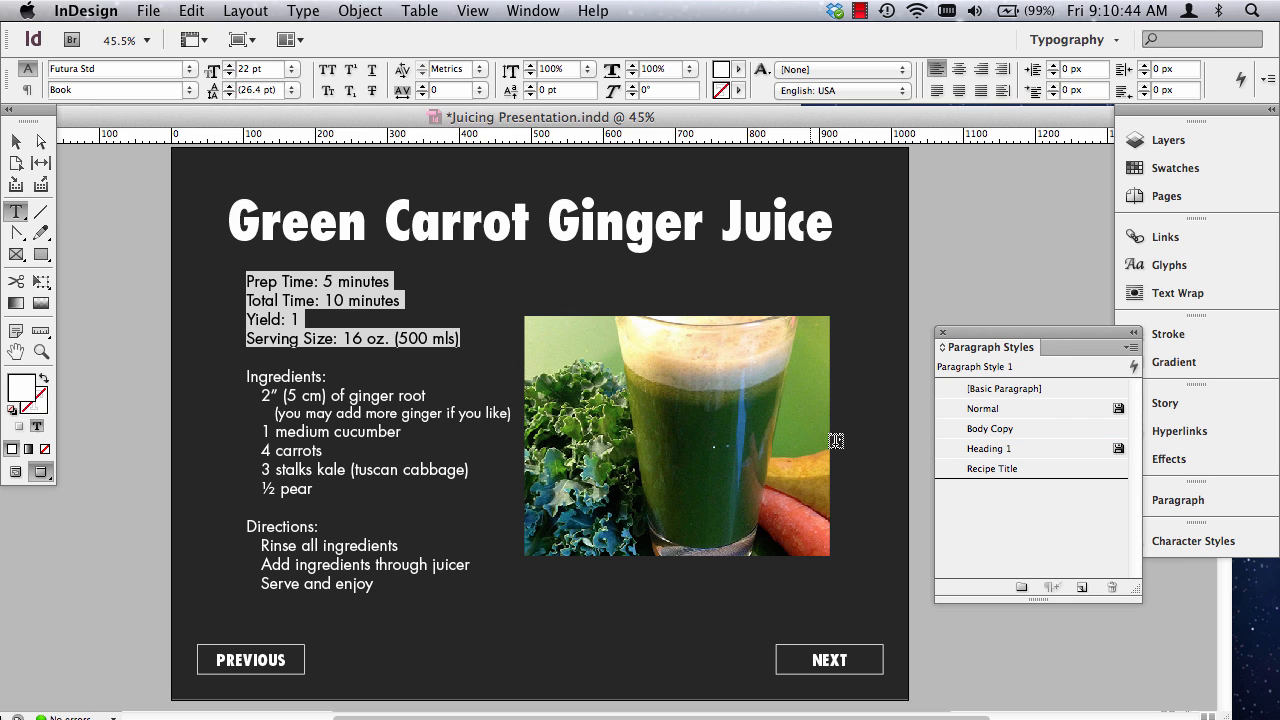
Apply the Body Copy paragraph style to the Ingredients and Directions subheading lines.
{"action": "left_click", "coordinate": [285, 363]}
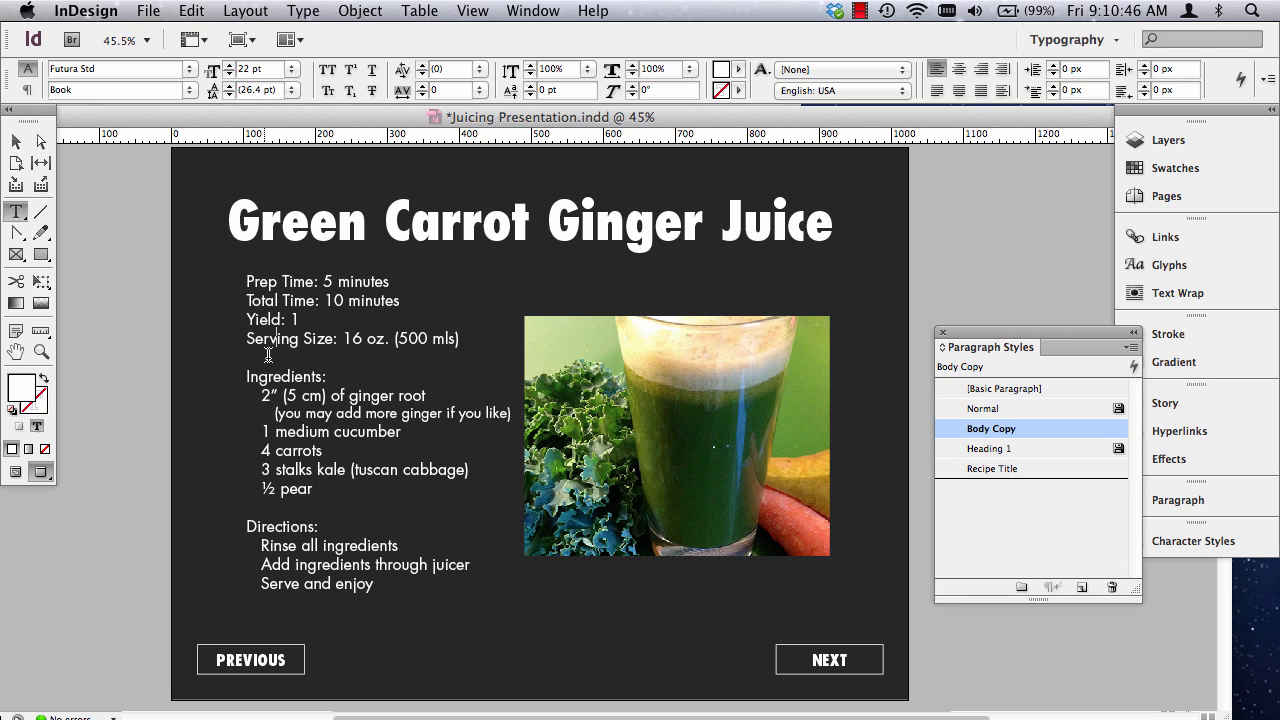
{"action": "left_click", "coordinate": [289, 375]}
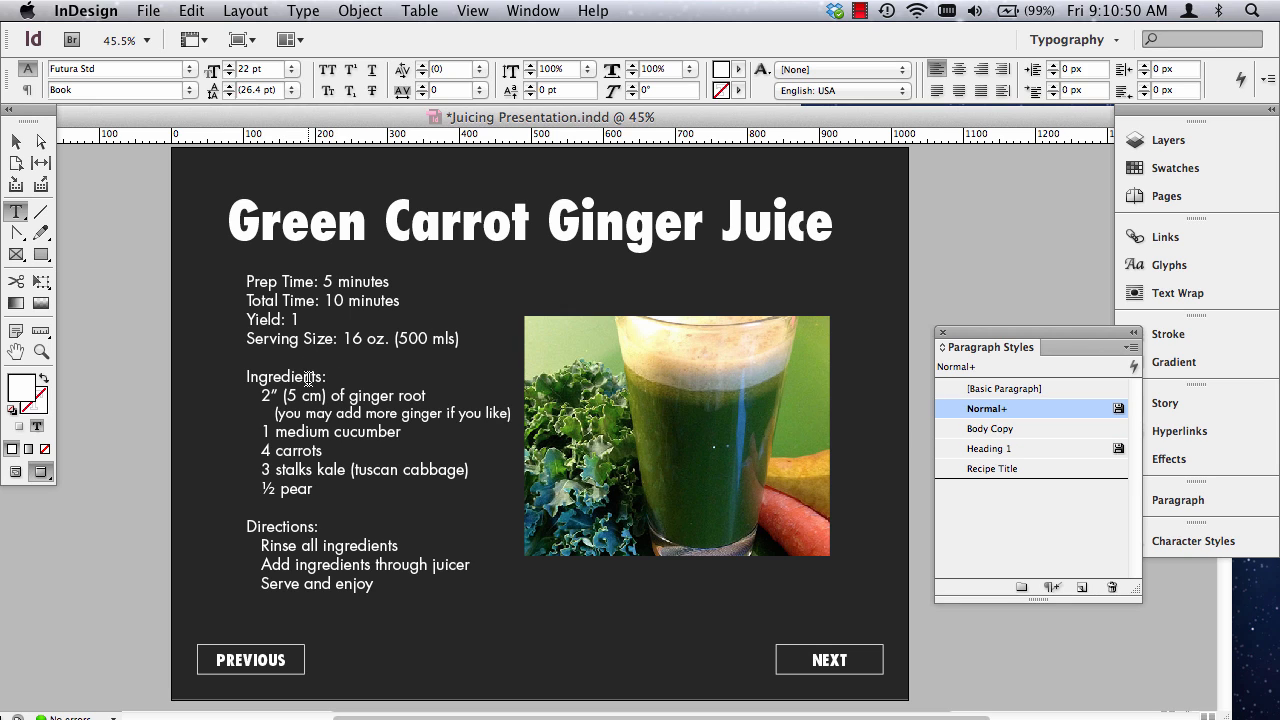
{"action": "triple_click", "coordinate": [310, 377]}
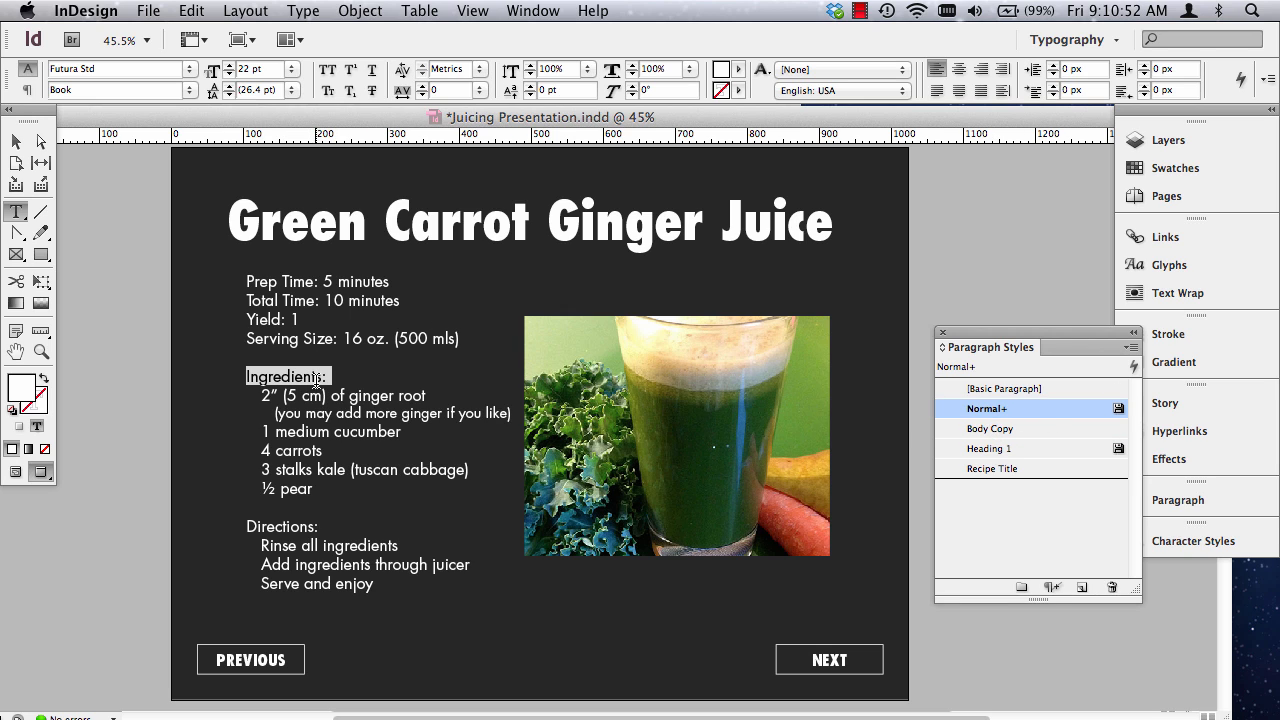
{"action": "left_click", "coordinate": [1000, 428]}
{"action": "triple_click", "coordinate": [283, 526]}
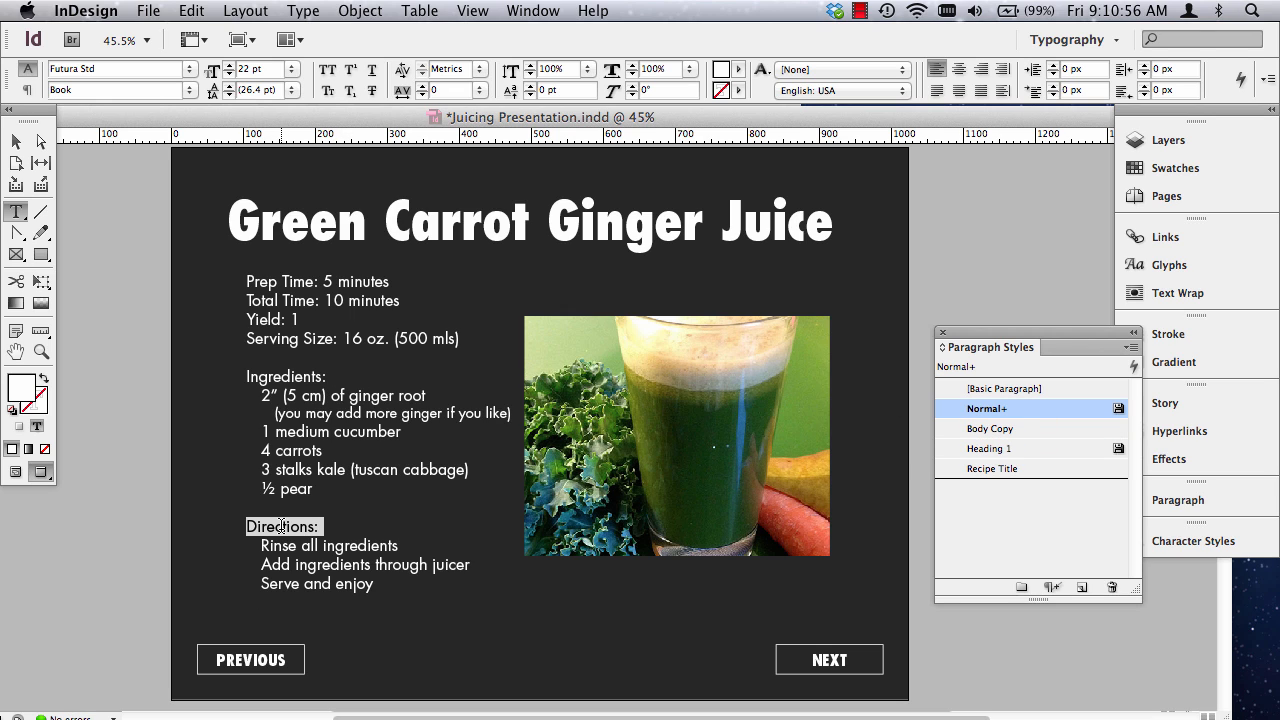
{"action": "left_click", "coordinate": [1000, 428]}
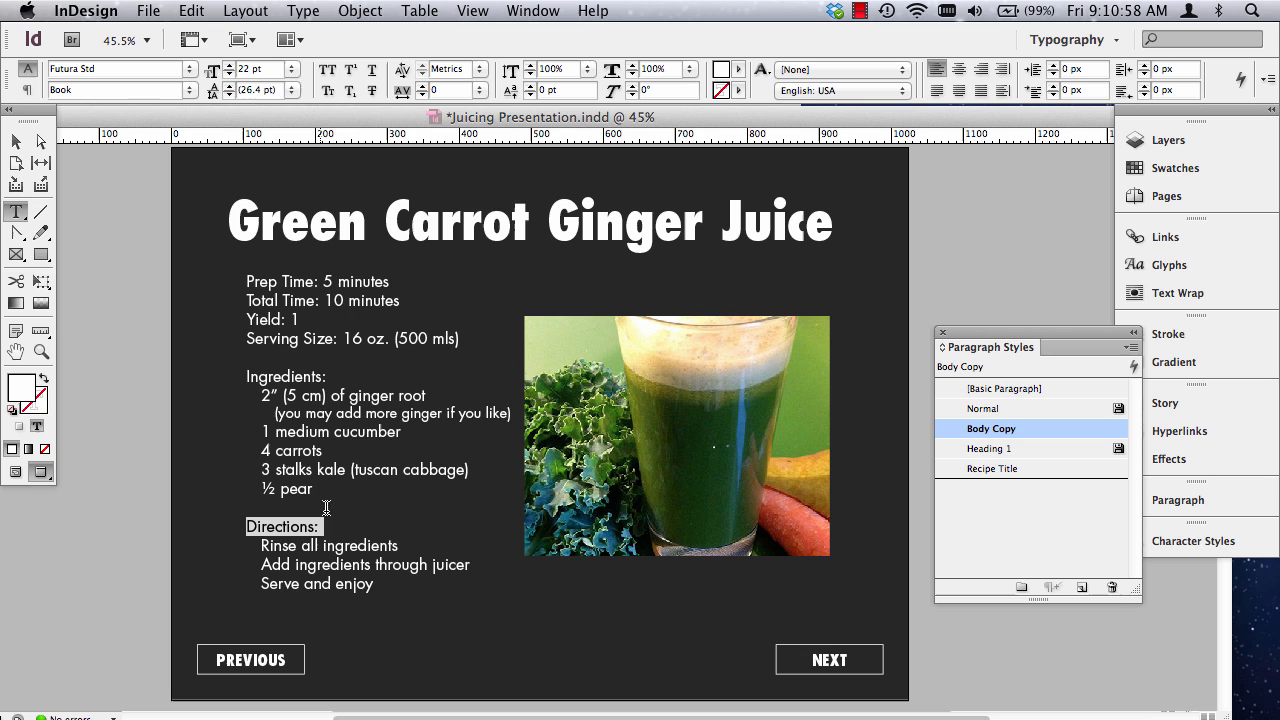
Try the Body Copy paragraph style on the ginger root ingredient line and undo it.
{"action": "left_click", "coordinate": [271, 432]}
{"action": "left_click_drag", "start_coordinate": [270, 395], "coordinate": [357, 470]}
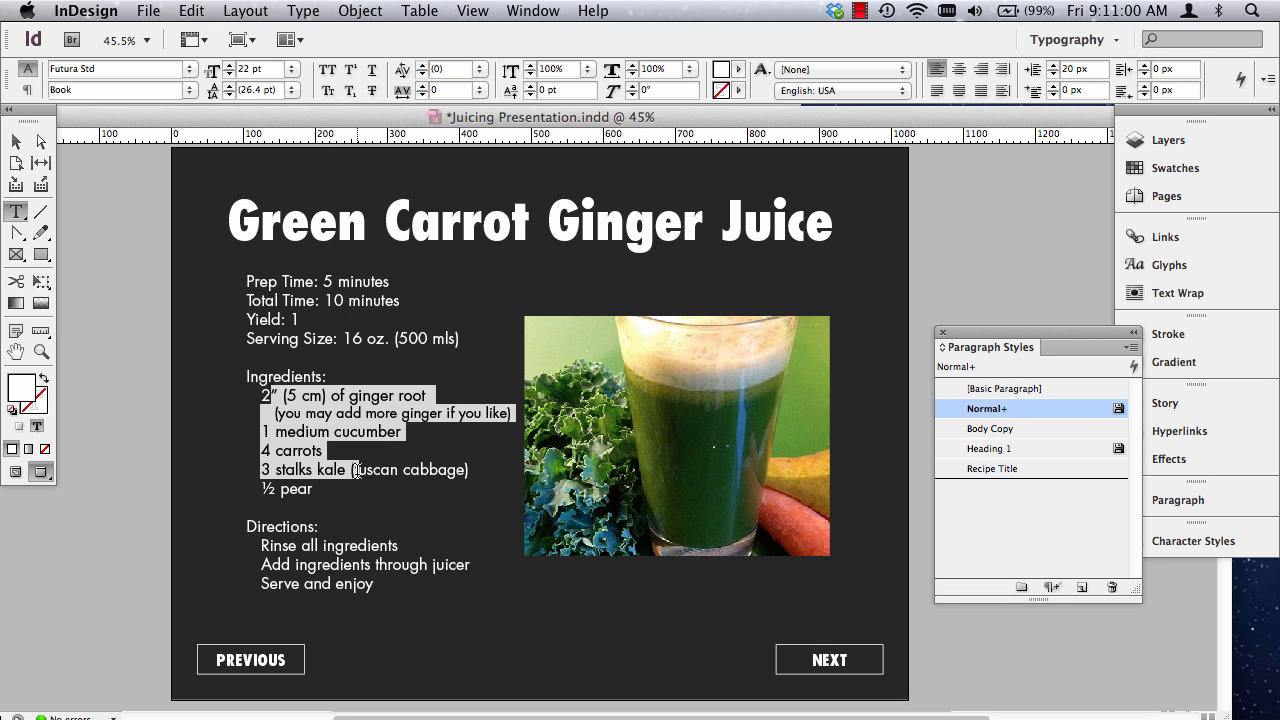
{"action": "left_click", "coordinate": [339, 401]}
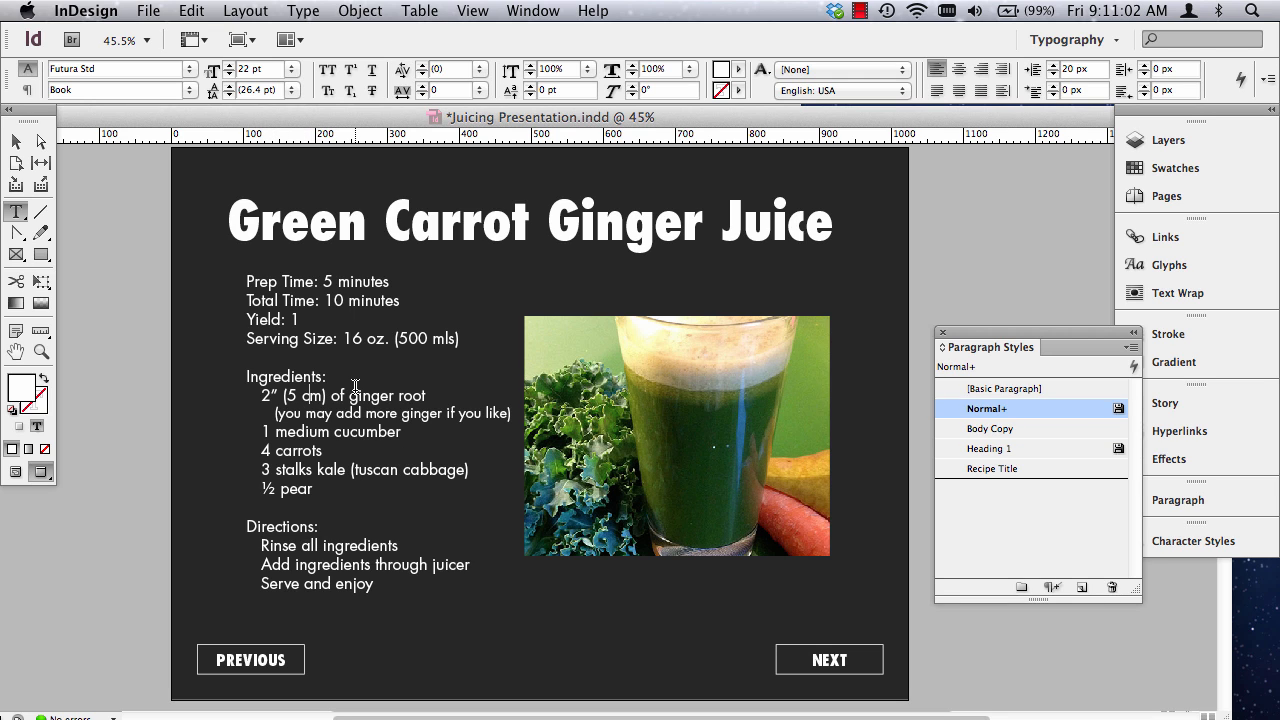
{"action": "double_click", "coordinate": [355, 395]}
{"action": "left_click", "coordinate": [350, 395]}
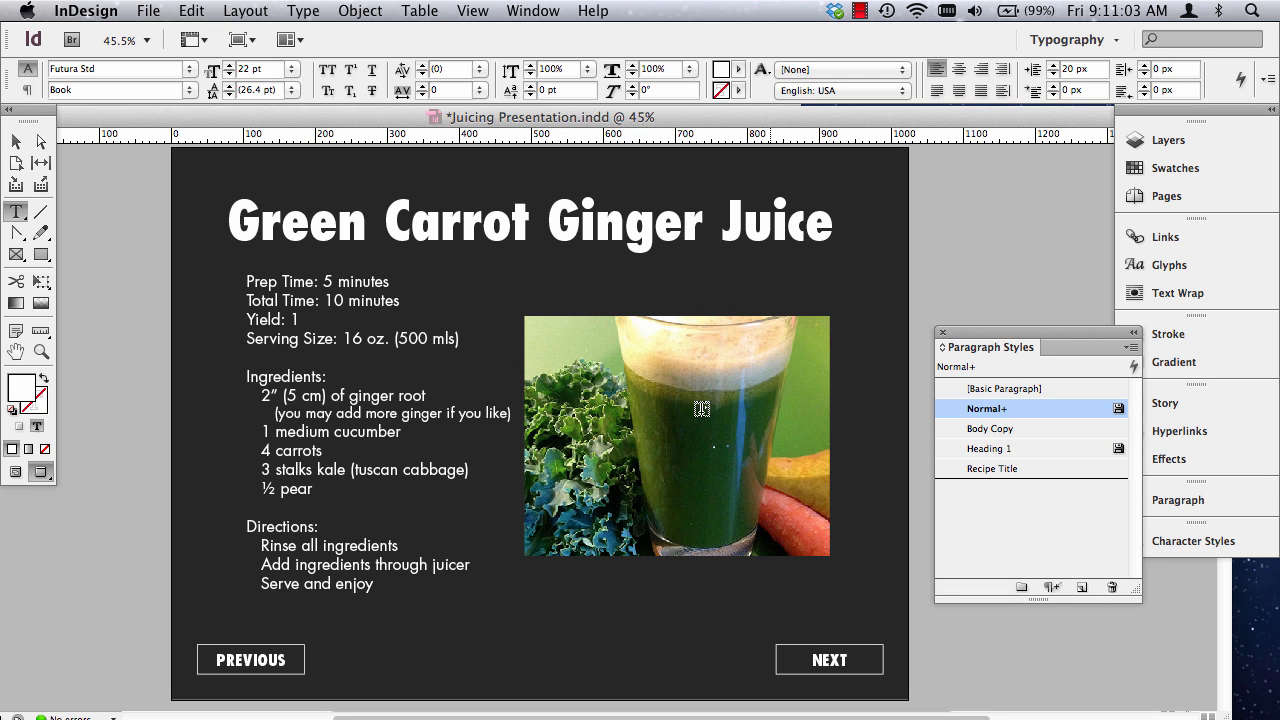
{"action": "triple_click", "coordinate": [332, 395]}
{"action": "left_click", "coordinate": [992, 428]}
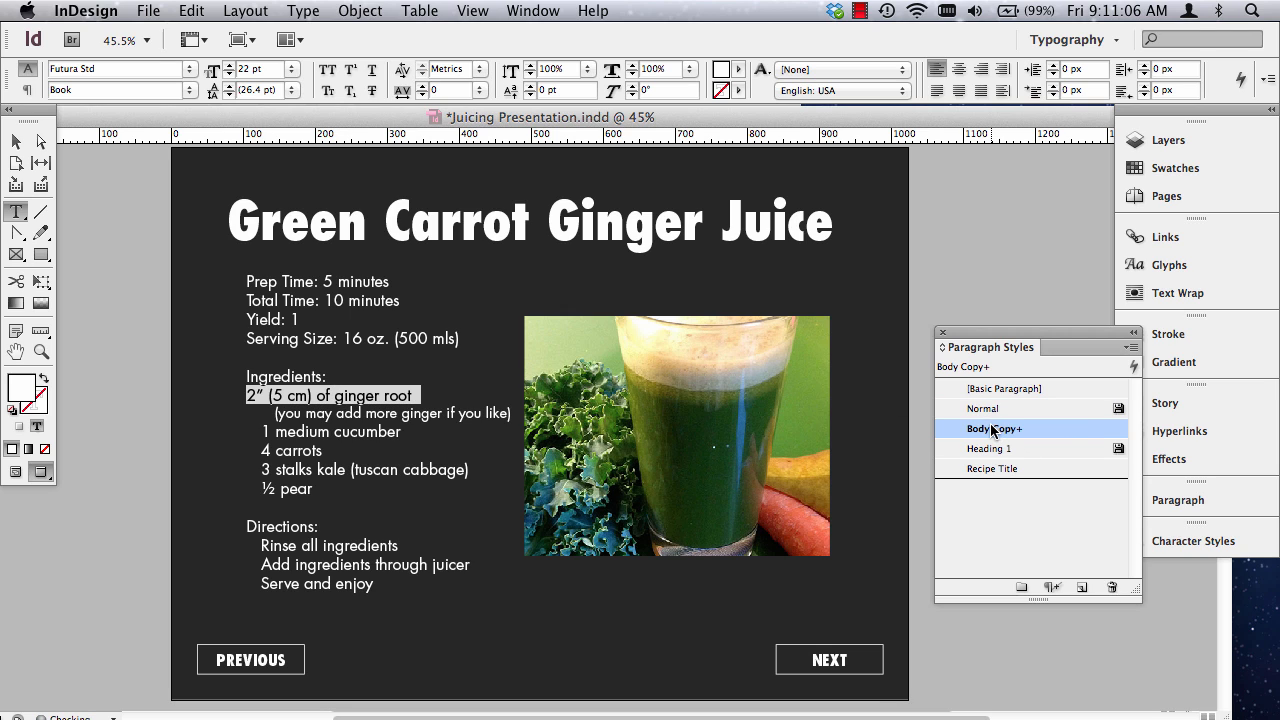
{"action": "key", "text": "super+z"}
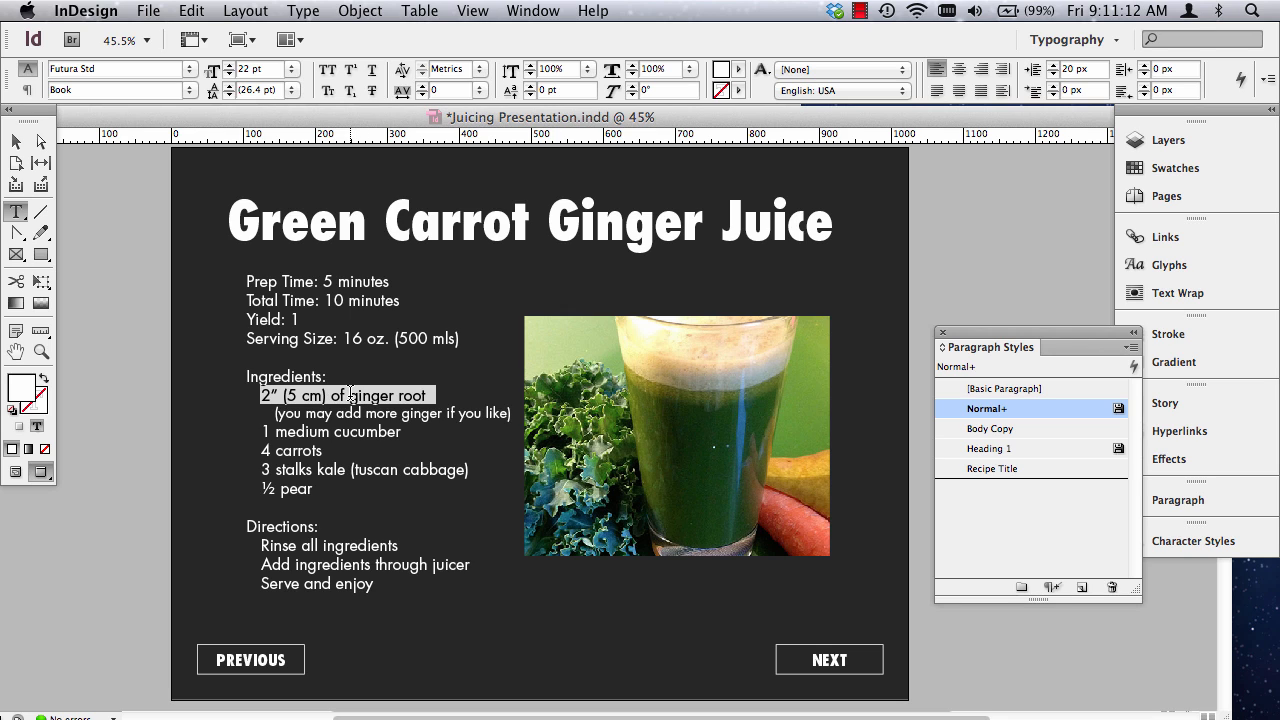
Check the ginger root line's left indent, then create and apply a new paragraph style from that line's formatting.
{"action": "left_click", "coordinate": [27, 90]}
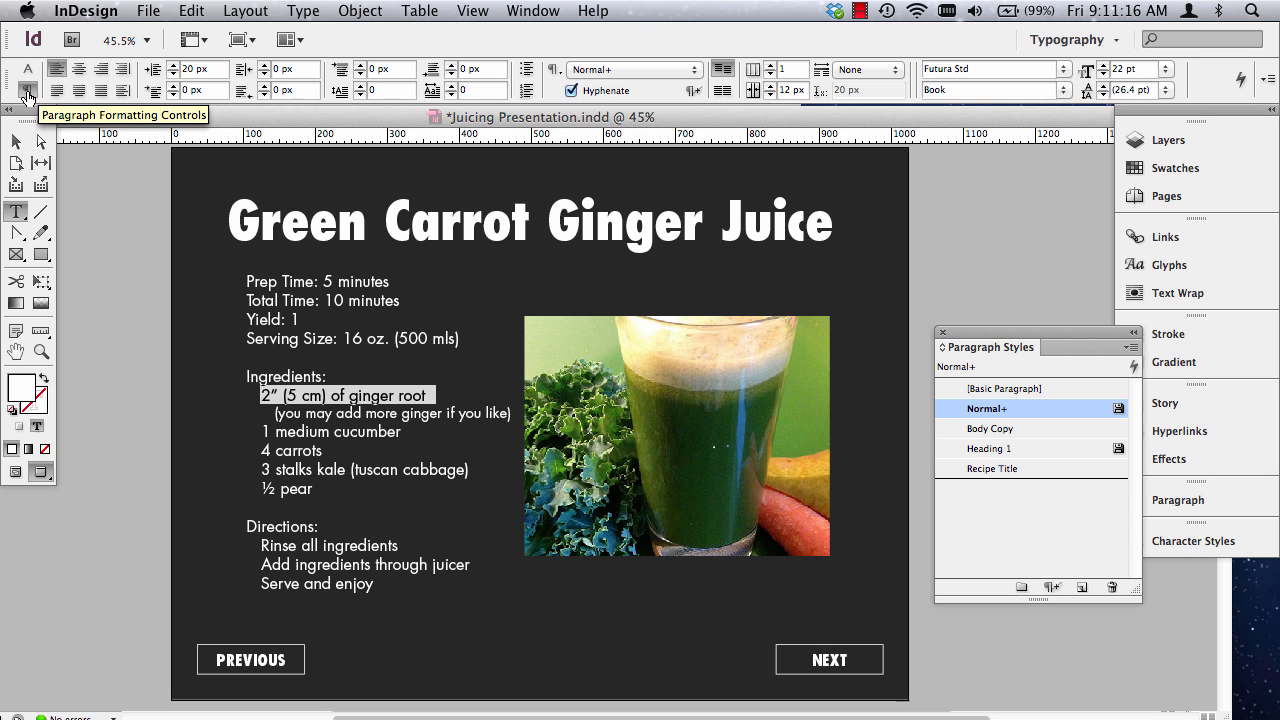
{"action": "left_click", "coordinate": [186, 69]}
{"action": "type", "text": "2"}
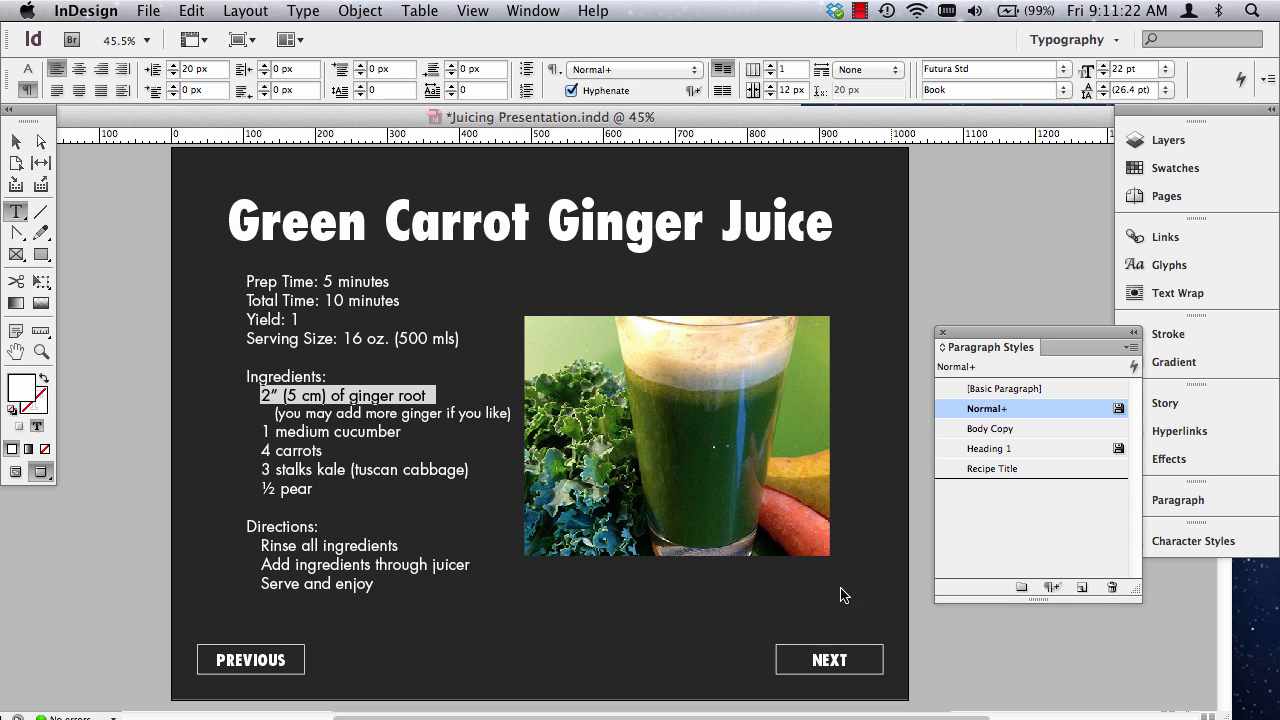
{"action": "left_click", "coordinate": [1082, 587]}
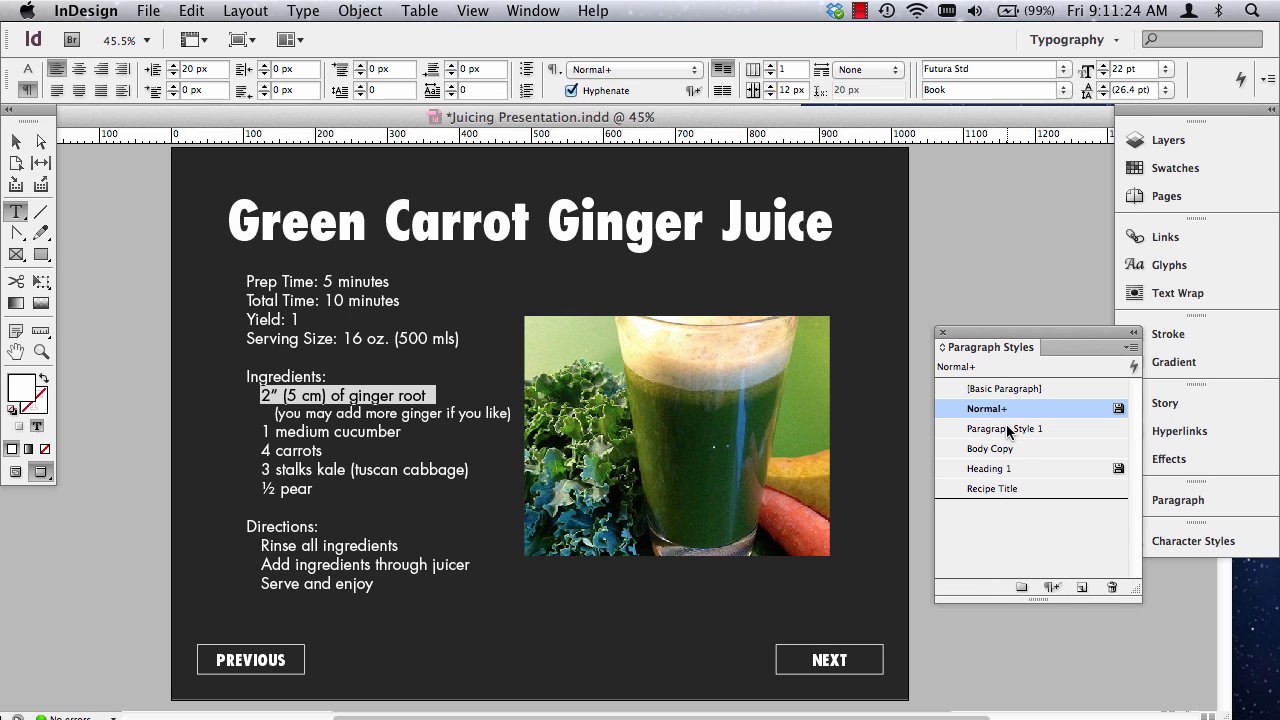
{"action": "left_click", "coordinate": [1007, 430]}
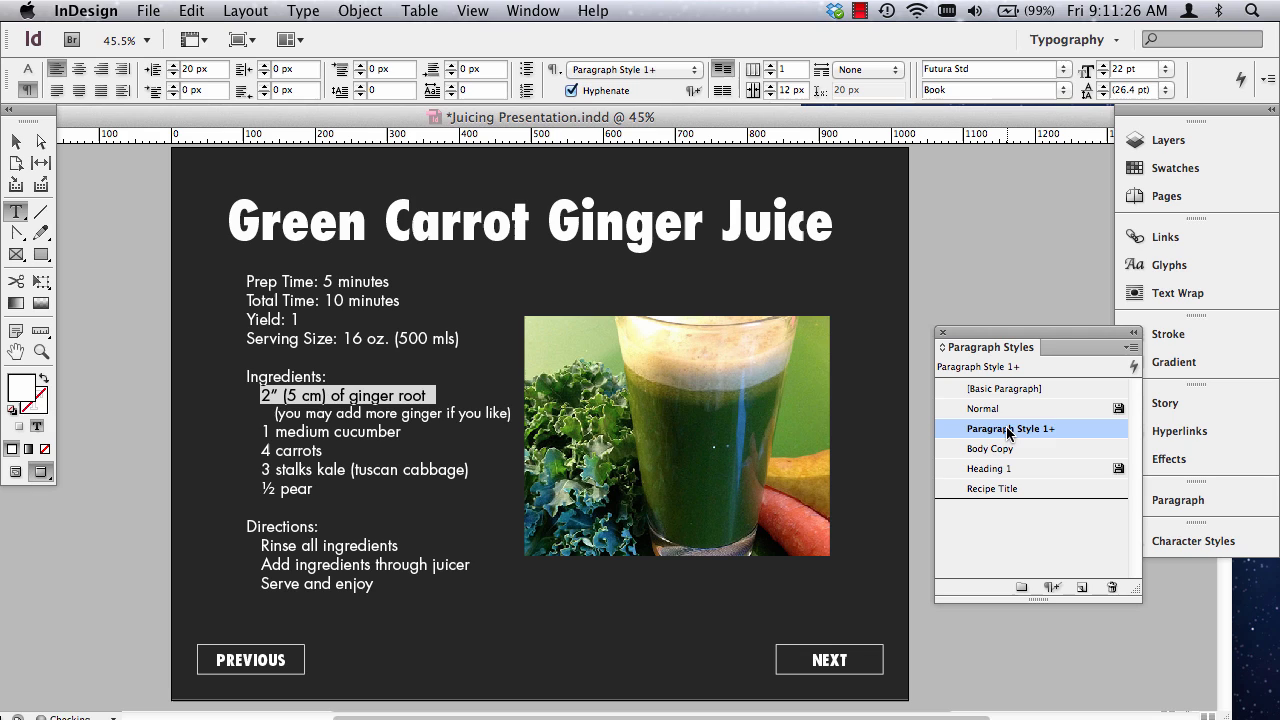
Rename the indented line's new paragraph style as Indented Body Copy.
{"action": "left_click", "coordinate": [1040, 428]}
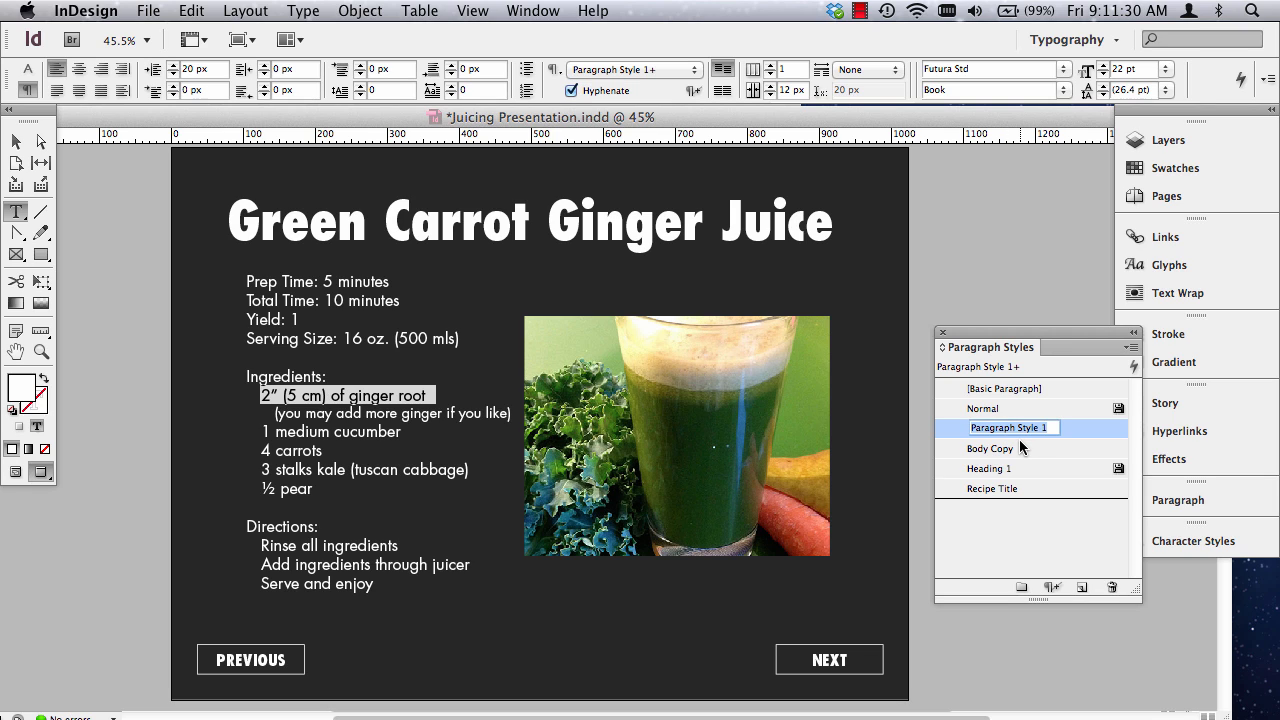
{"action": "type", "text": "Indented Boy"}
{"action": "key", "text": "BackSpace"}
{"action": "type", "text": "dy Copy"}
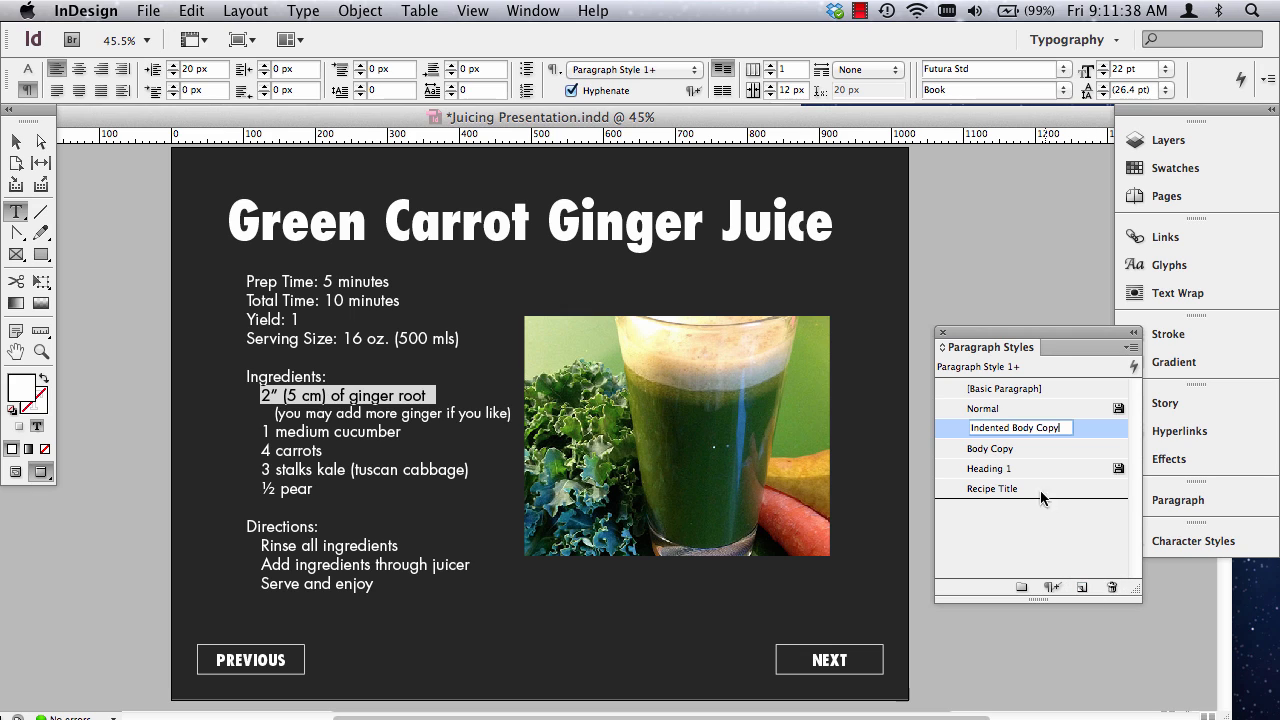
{"action": "left_click", "coordinate": [1045, 530]}
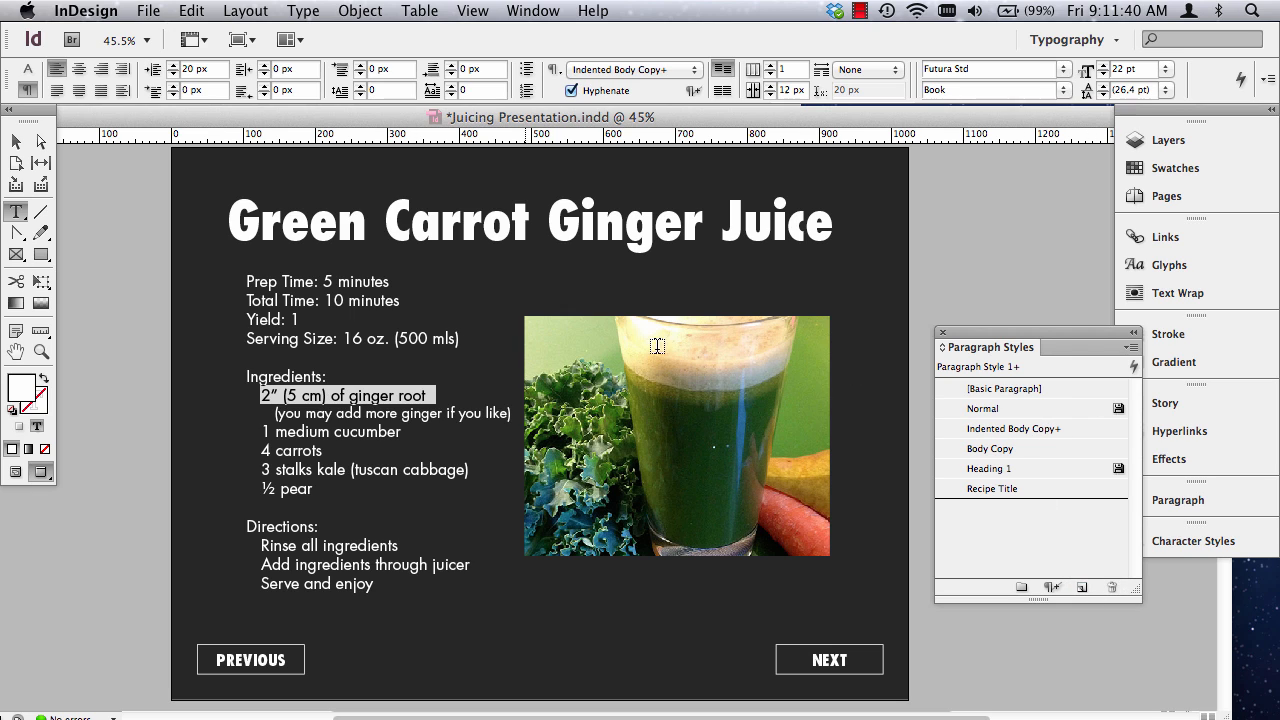
Apply the Indented Body Copy style to all ingredient lines, from ginger root through pear, and clear their overrides.
{"action": "left_click", "coordinate": [288, 396]}
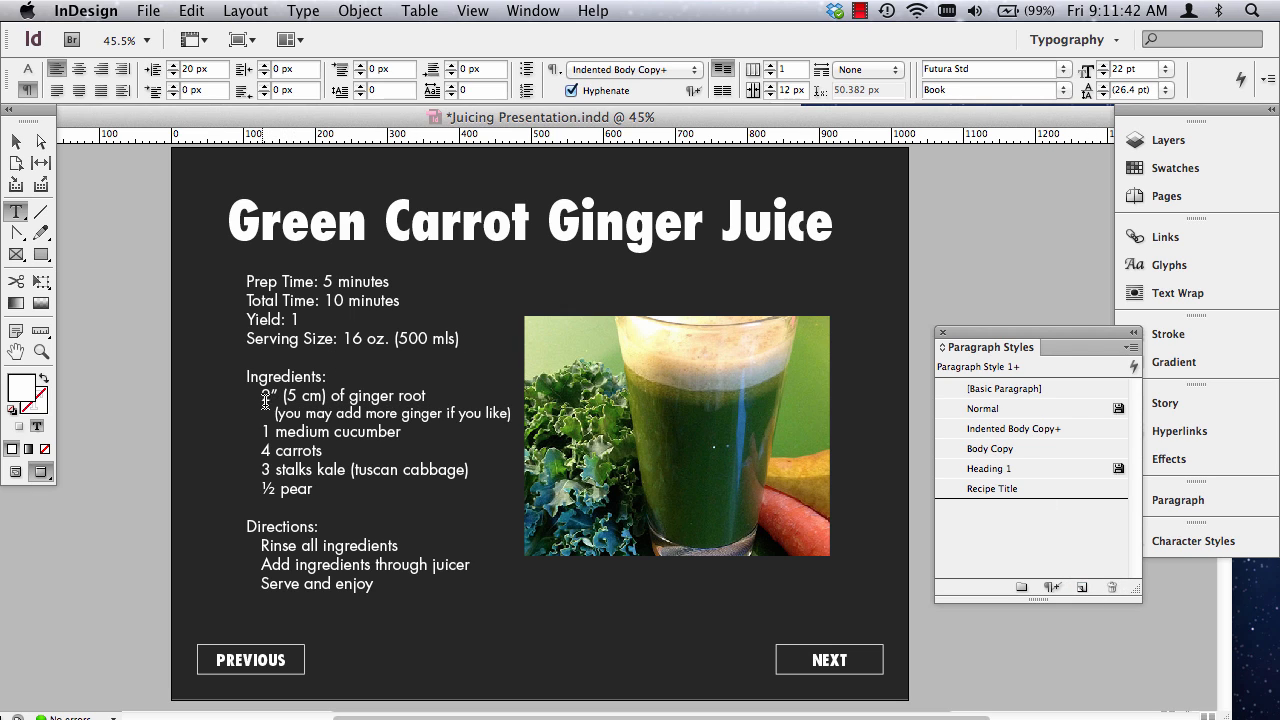
{"action": "left_click_drag", "start_coordinate": [264, 397], "coordinate": [393, 490]}
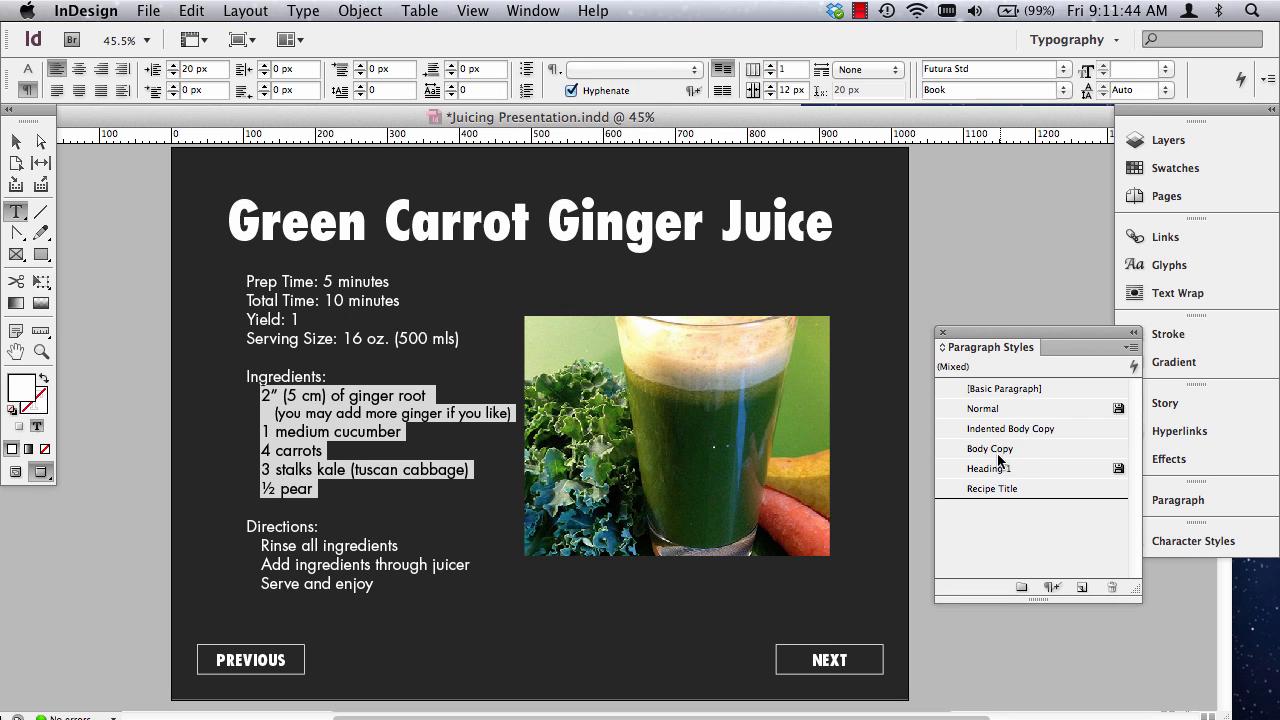
{"action": "left_click", "coordinate": [1020, 427]}
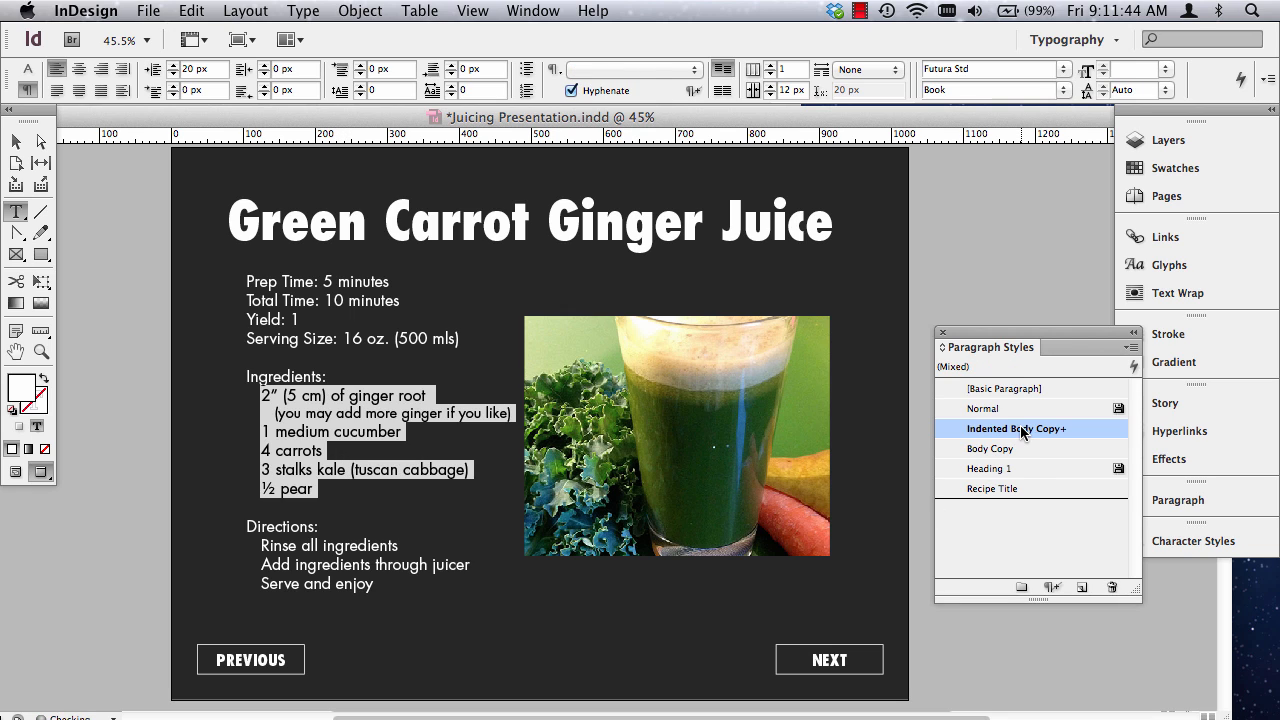
{"action": "left_click", "coordinate": [1051, 587]}
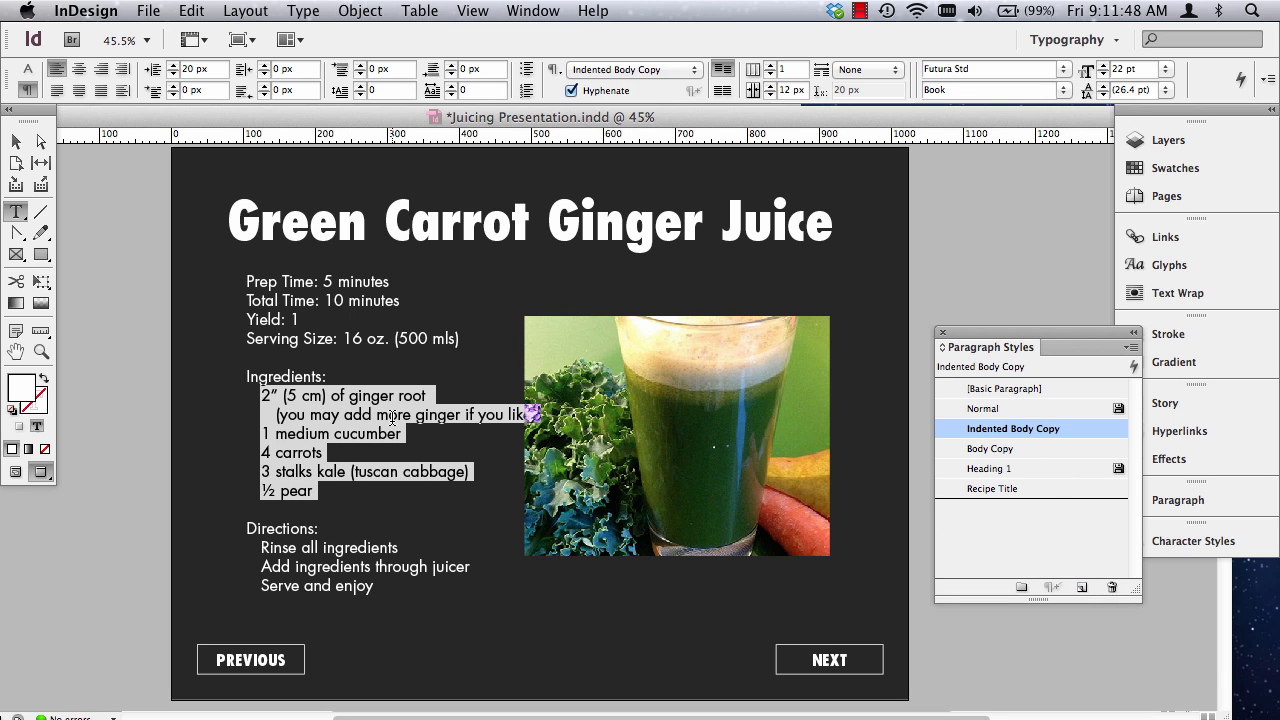
Reduce the text size of the parenthetical note about adding more ginger to 18 pt.
{"action": "triple_click", "coordinate": [340, 414]}
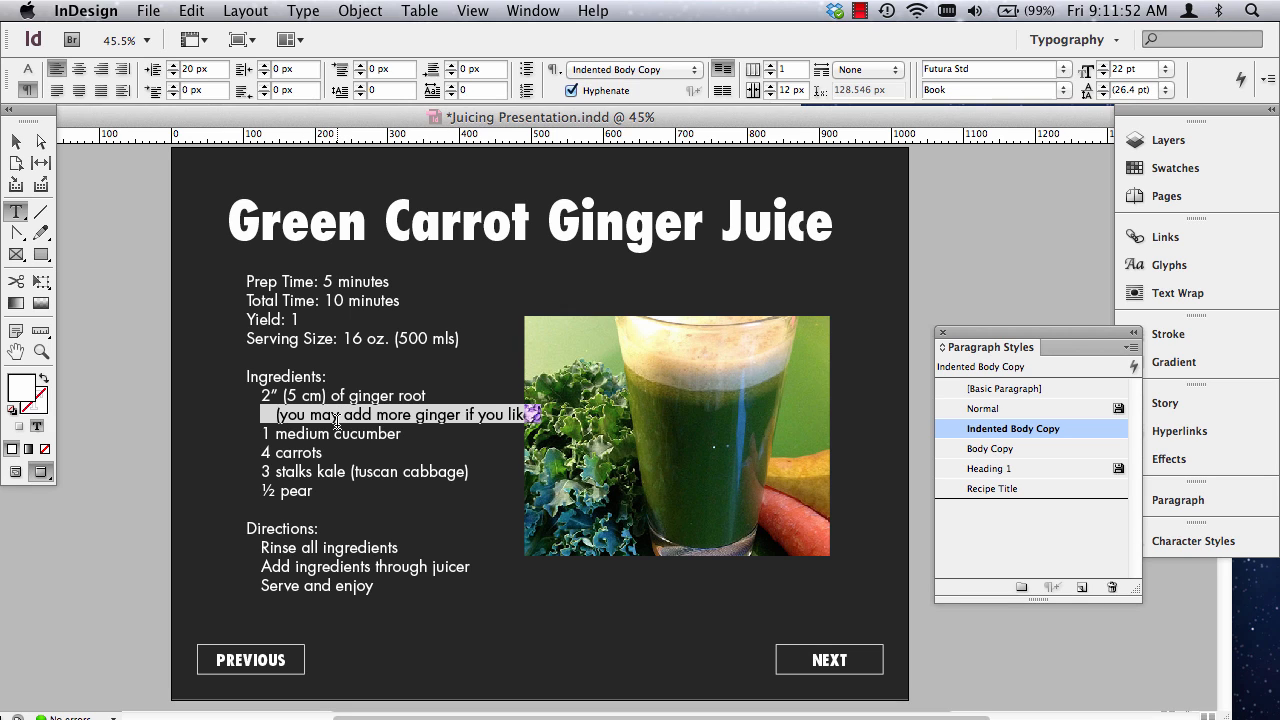
{"action": "key", "text": "super+shift+comma"}
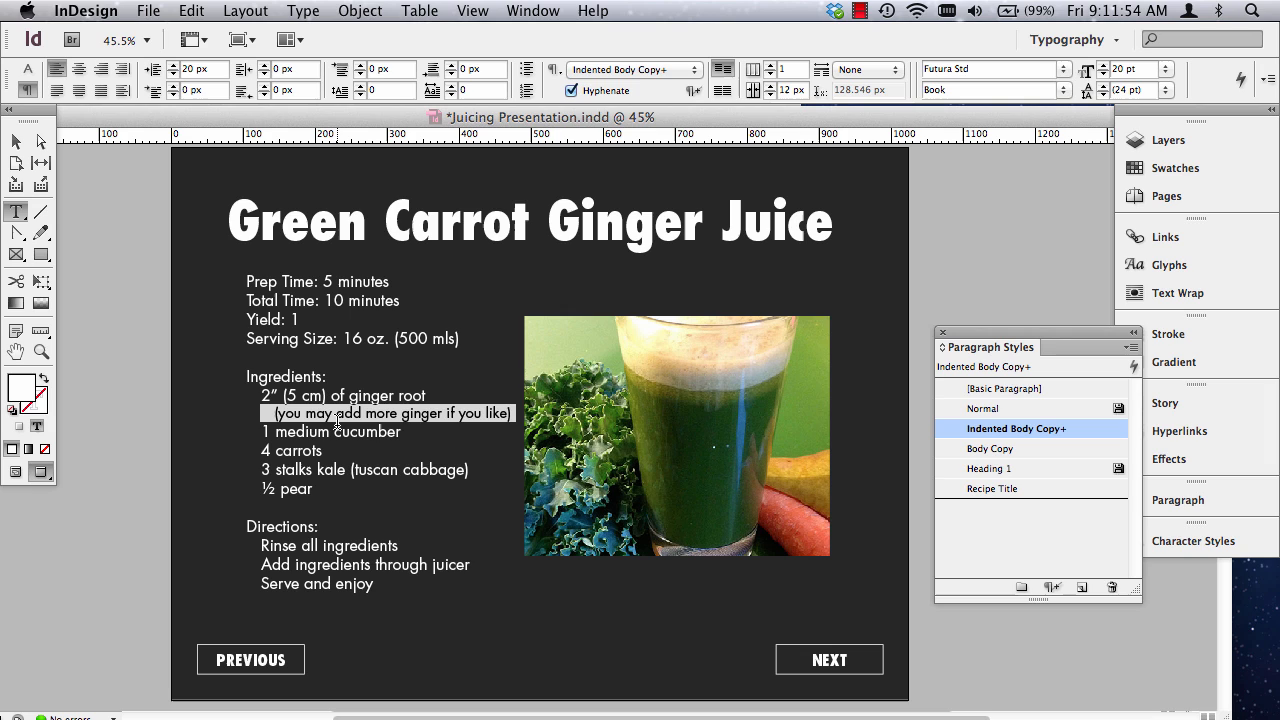
{"action": "key", "text": "super+shift+comma"}
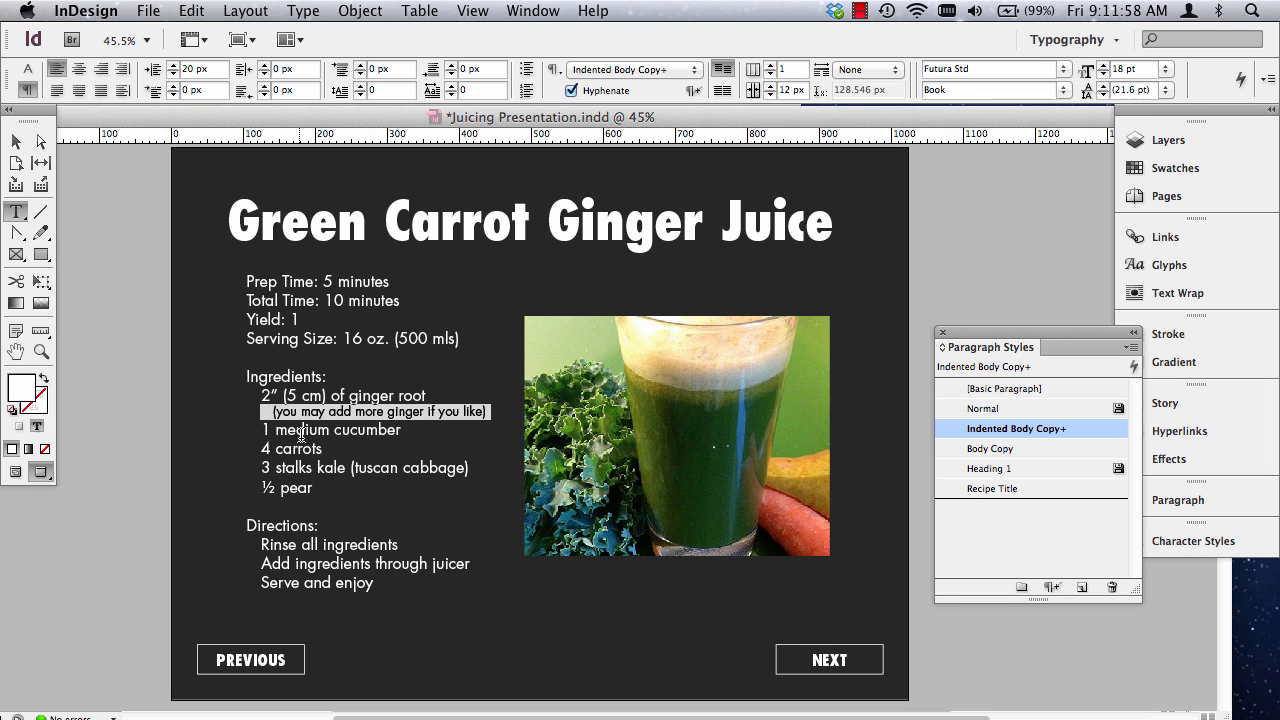
Apply the Indented Body Copy style to the lines under Directions, from Rinse all ingredients through Serve and enjoy.
{"action": "left_click", "coordinate": [301, 432]}
{"action": "left_click_drag", "start_coordinate": [262, 543], "coordinate": [420, 606]}
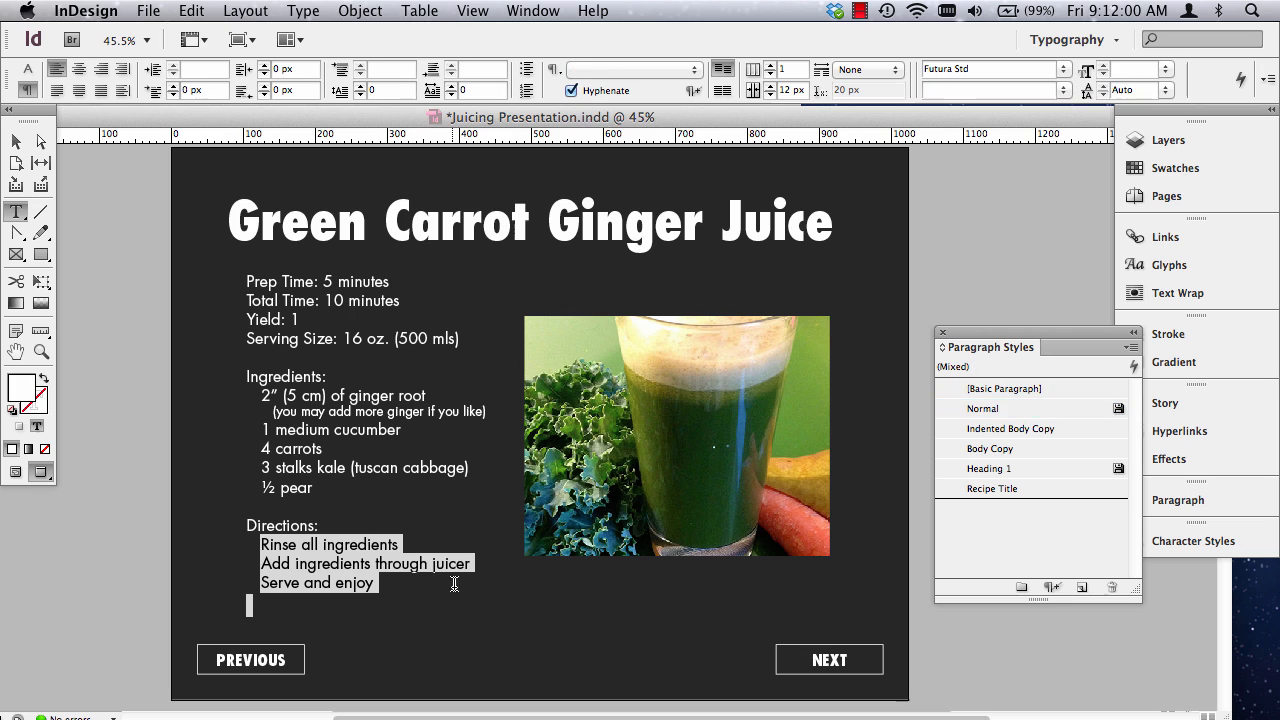
{"action": "left_click", "coordinate": [1010, 429]}
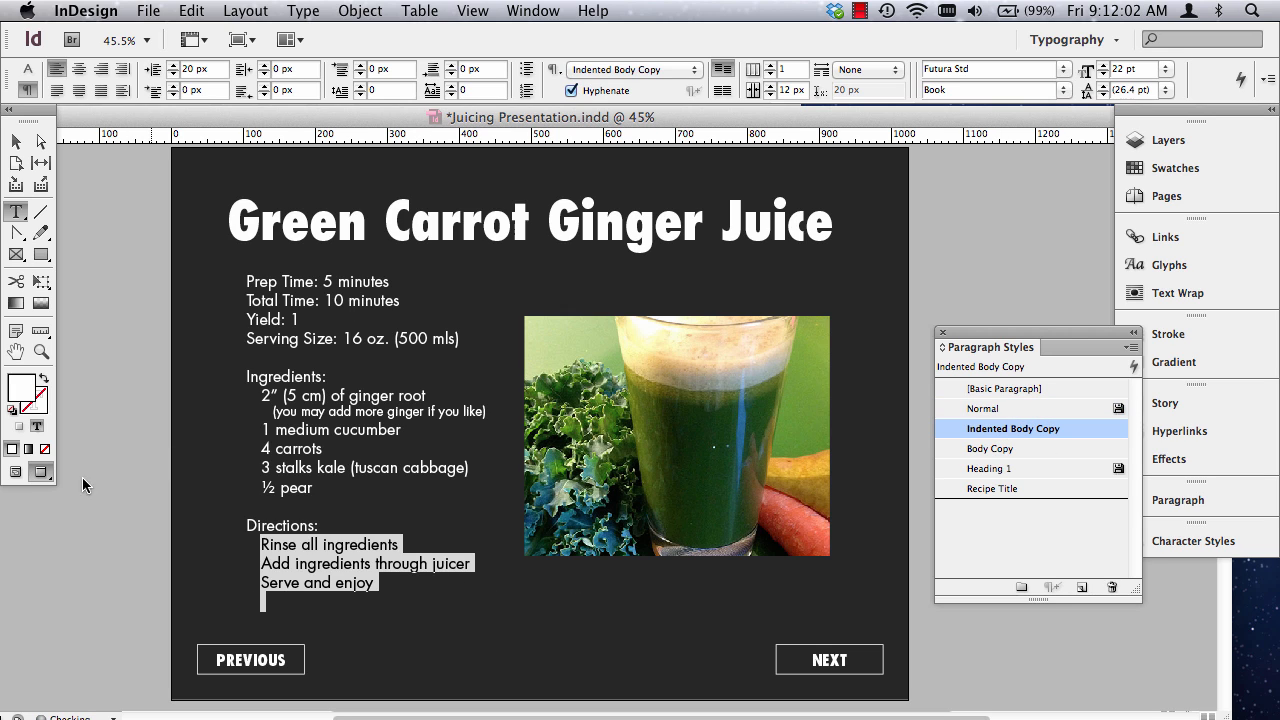
Check which paragraph styles are assigned to the recipe heading, the detail lines and the ingredient lines.
{"action": "triple_click", "coordinate": [309, 228]}
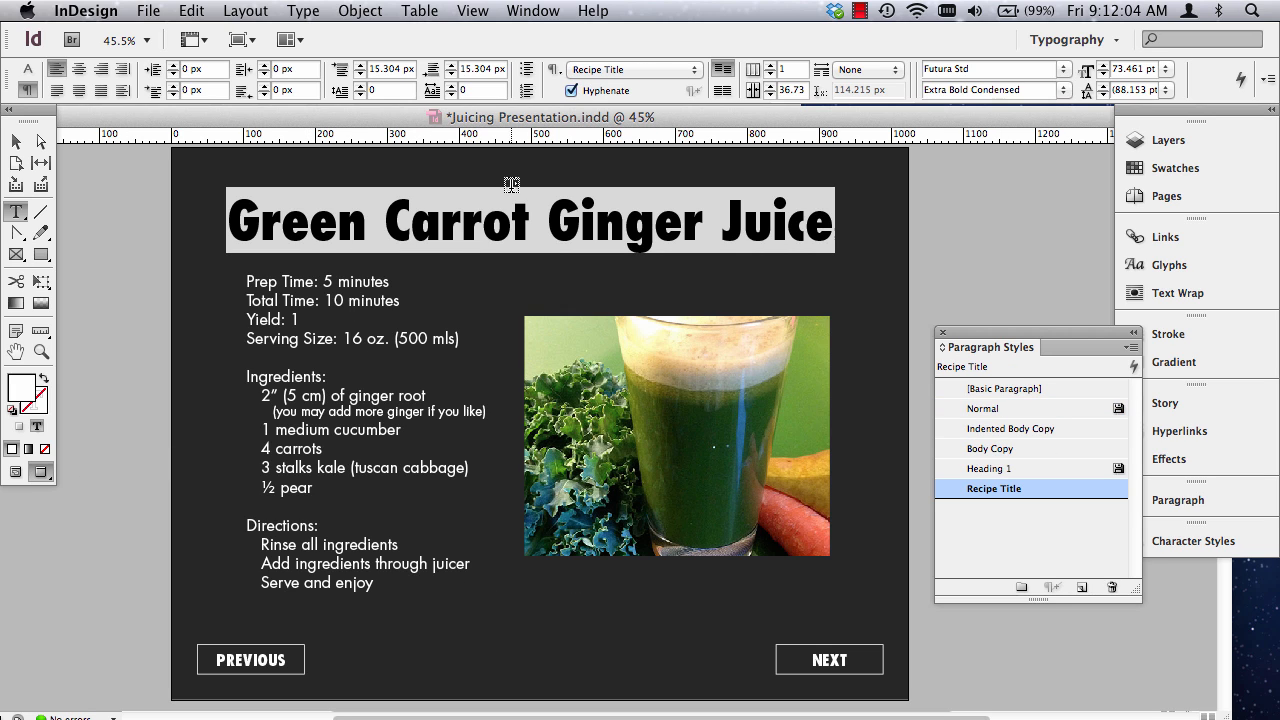
{"action": "left_click_drag", "start_coordinate": [252, 290], "coordinate": [437, 352]}
{"action": "left_click", "coordinate": [240, 285]}
{"action": "left_click", "coordinate": [247, 278]}
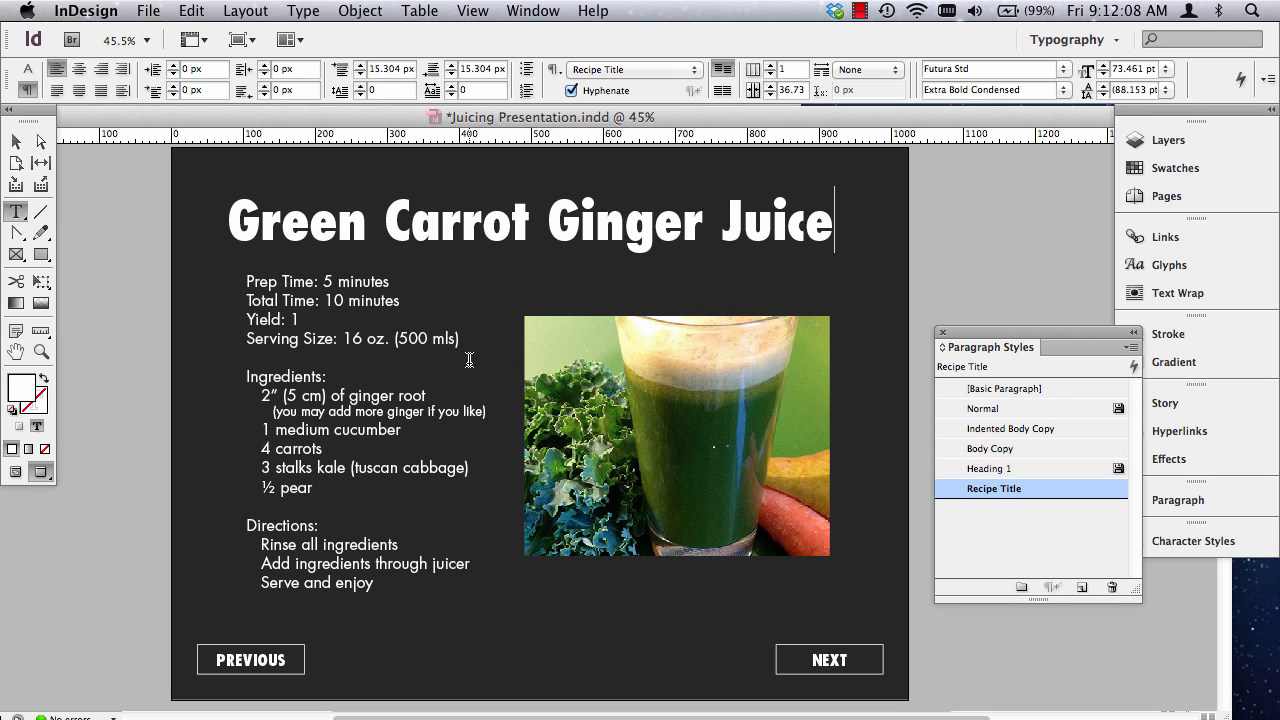
{"action": "left_click", "coordinate": [324, 298]}
{"action": "left_click_drag", "start_coordinate": [249, 276], "coordinate": [417, 364]}
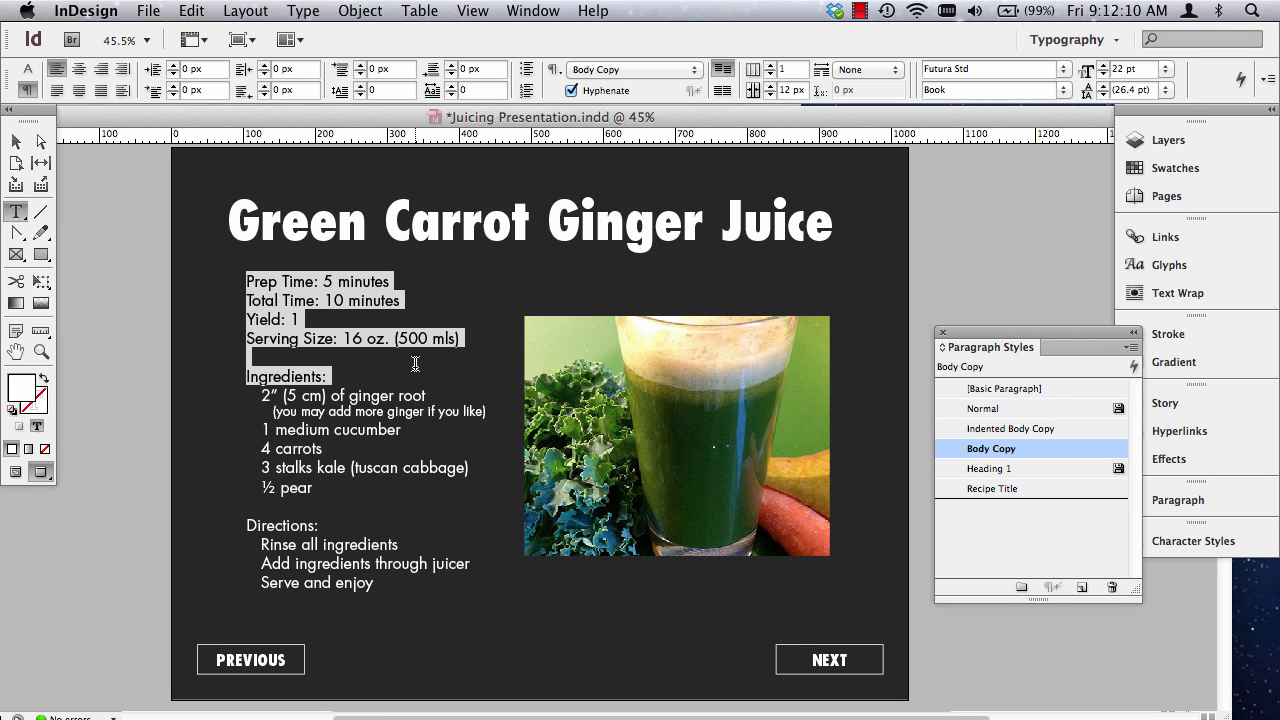
{"action": "left_click", "coordinate": [1008, 452]}
{"action": "left_click_drag", "start_coordinate": [260, 395], "coordinate": [318, 490]}
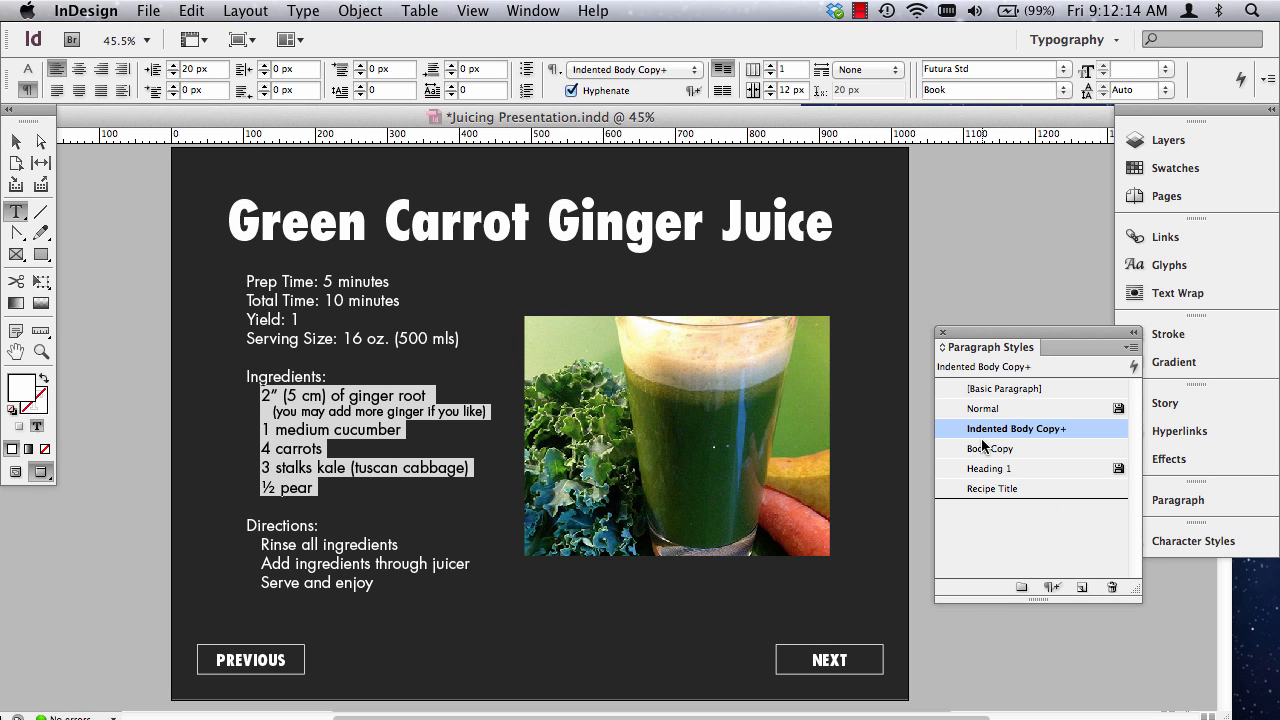
Apply the Body Copy style to the Directions heading and the blank line above it in the Green Carrot Ginger Juice recipe.
{"action": "triple_click", "coordinate": [395, 412]}
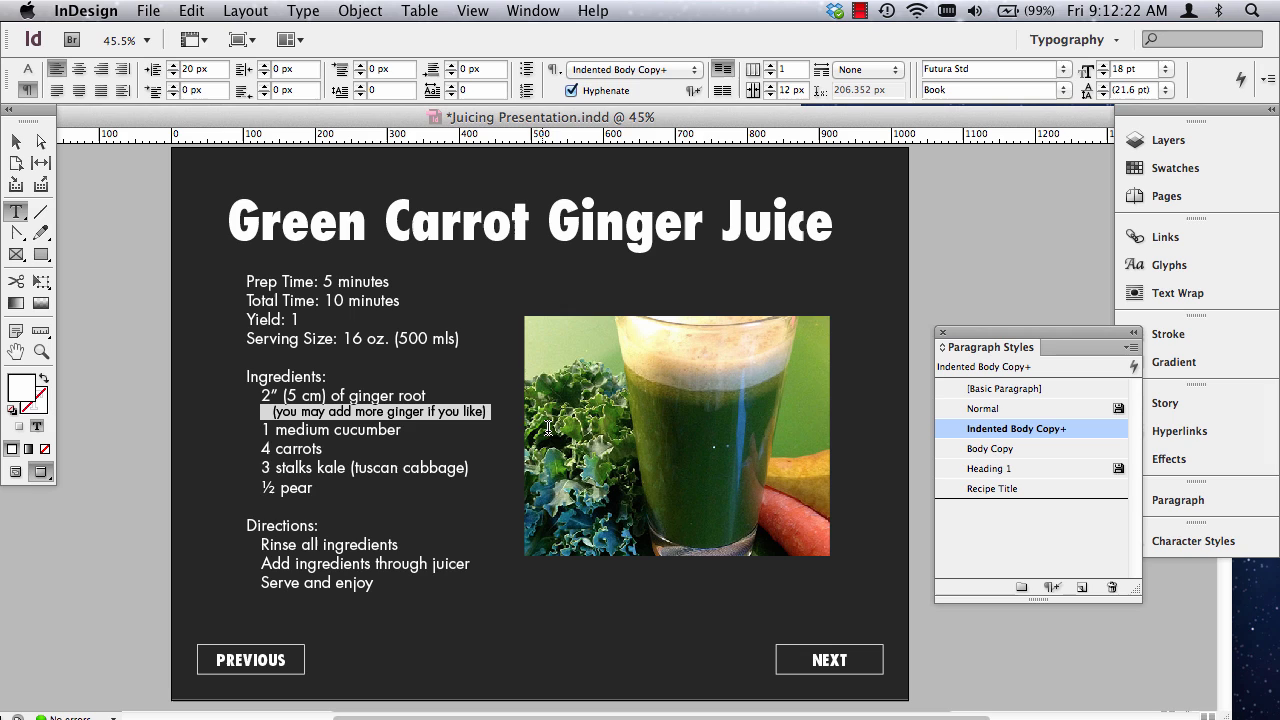
{"action": "double_click", "coordinate": [269, 525]}
{"action": "left_click_drag", "start_coordinate": [243, 502], "coordinate": [412, 530]}
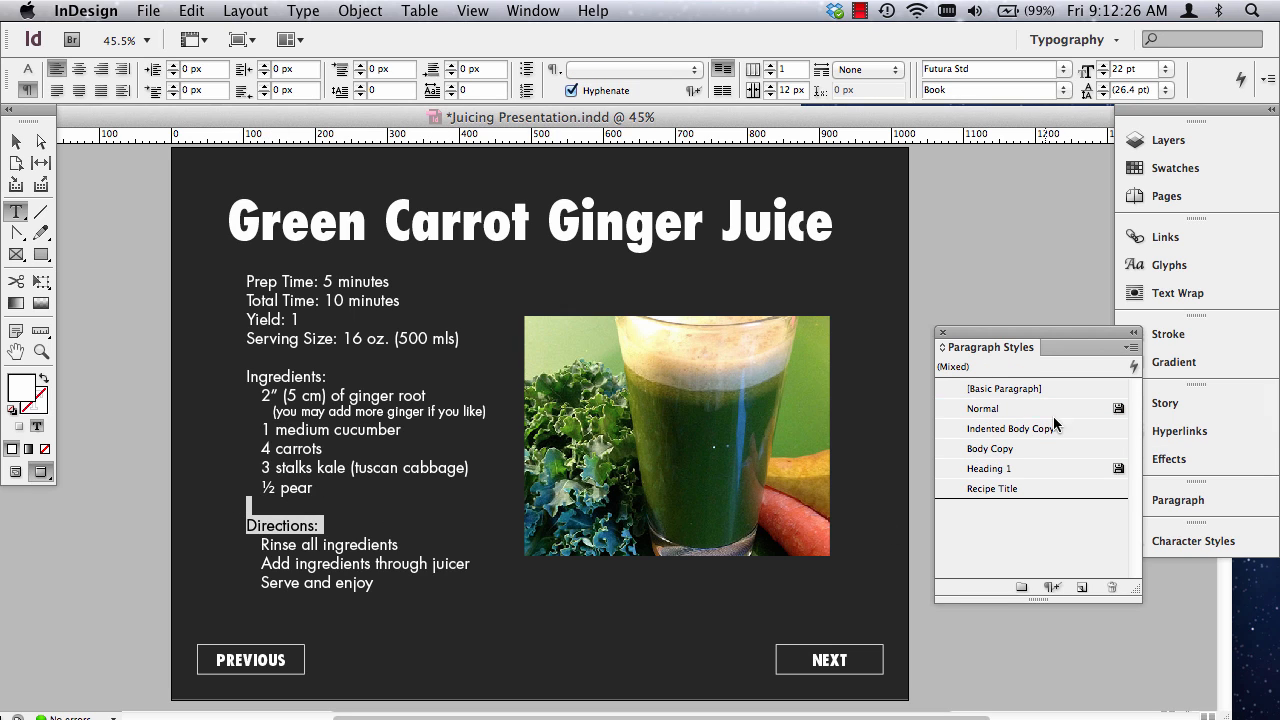
{"action": "left_click", "coordinate": [990, 449]}
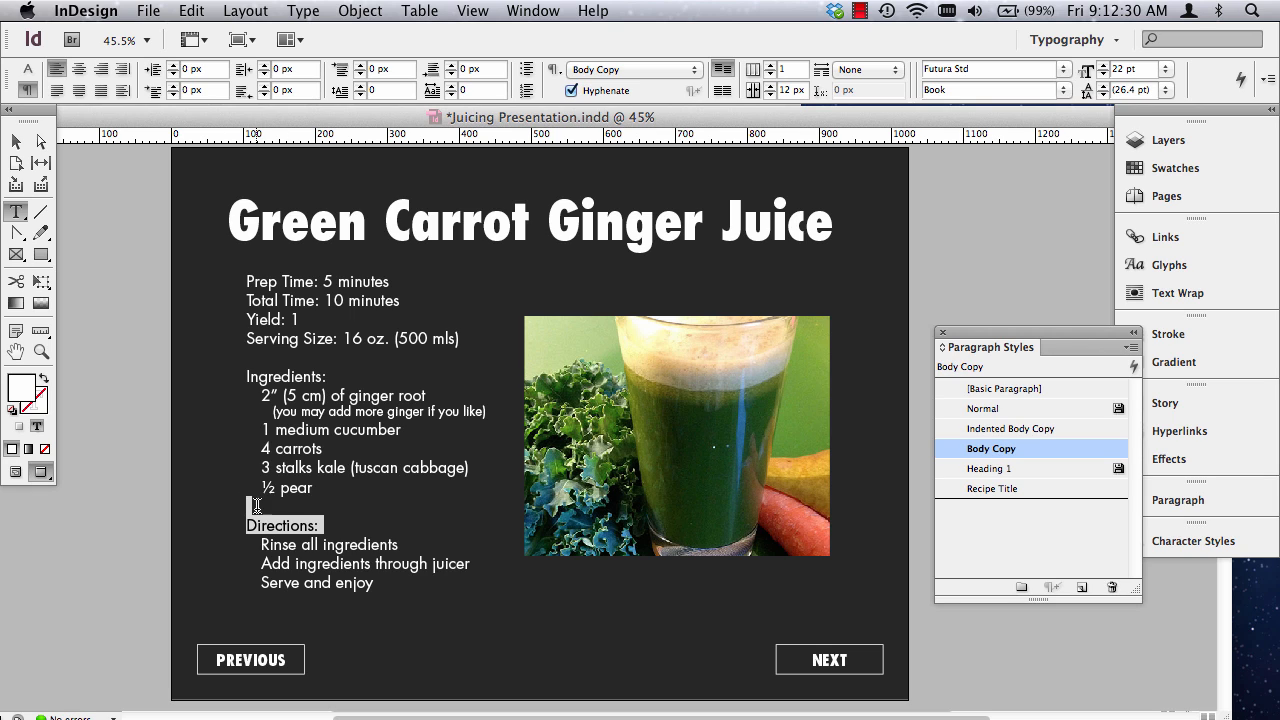
{"action": "left_click_drag", "start_coordinate": [259, 543], "coordinate": [486, 614]}
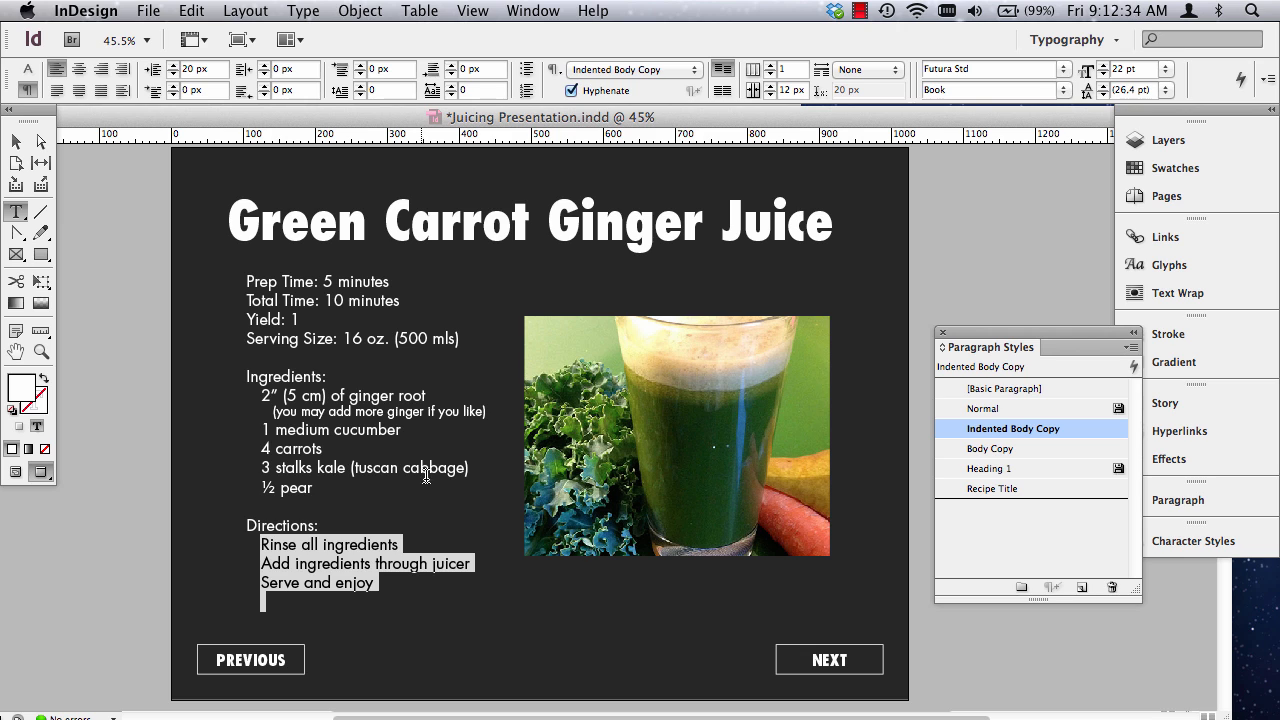
{"action": "scroll", "coordinate": [434, 523], "scroll_direction": "down", "scroll_amount": 3}
{"action": "scroll", "coordinate": [437, 523], "scroll_direction": "up", "scroll_amount": 3}
{"action": "key", "text": "Escape"}
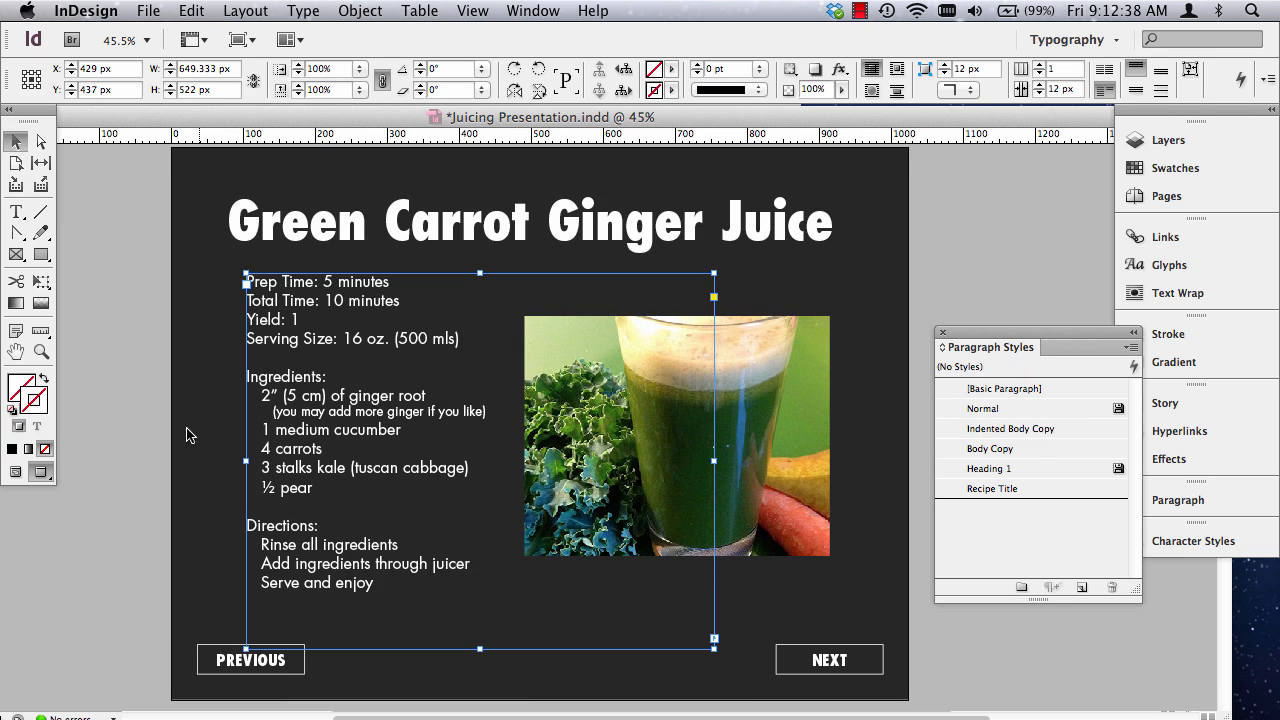
Show the layout guides and enlarge the Mean Green Juice text frame to about 748 by 587 px.
{"action": "scroll", "coordinate": [291, 490], "scroll_direction": "down", "scroll_amount": 10}
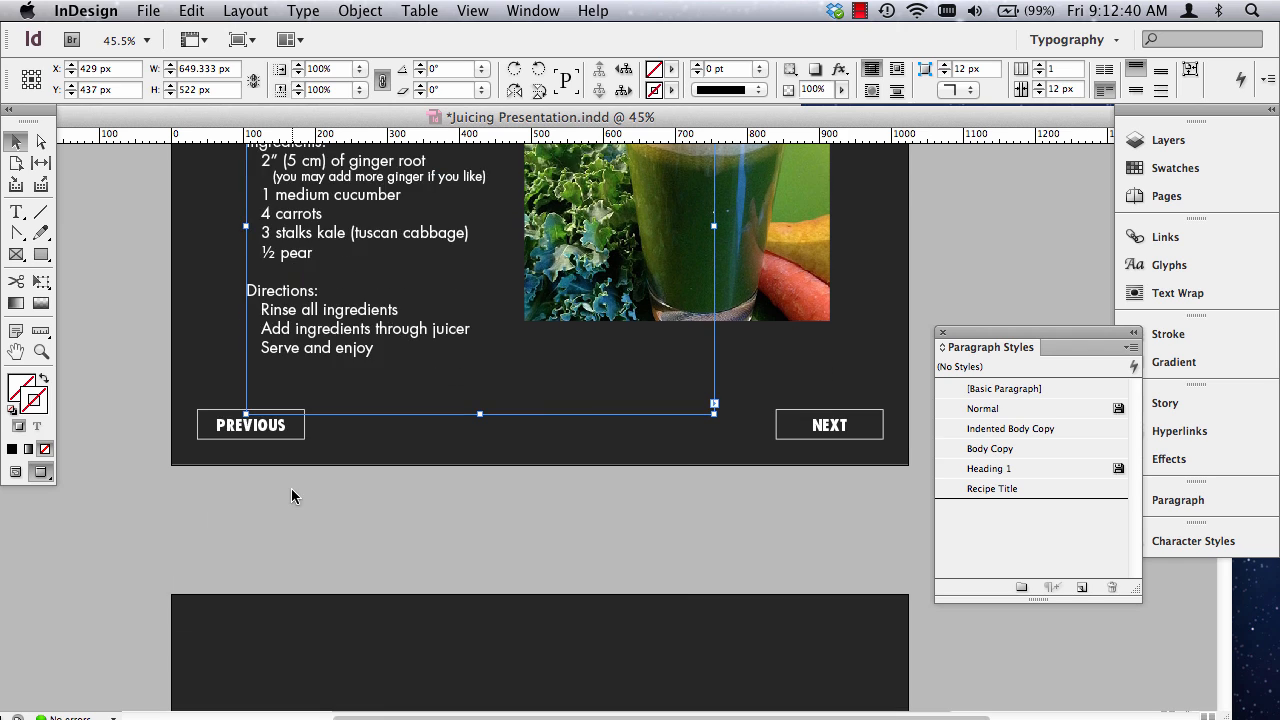
{"action": "scroll", "coordinate": [266, 405], "scroll_direction": "down", "scroll_amount": 2}
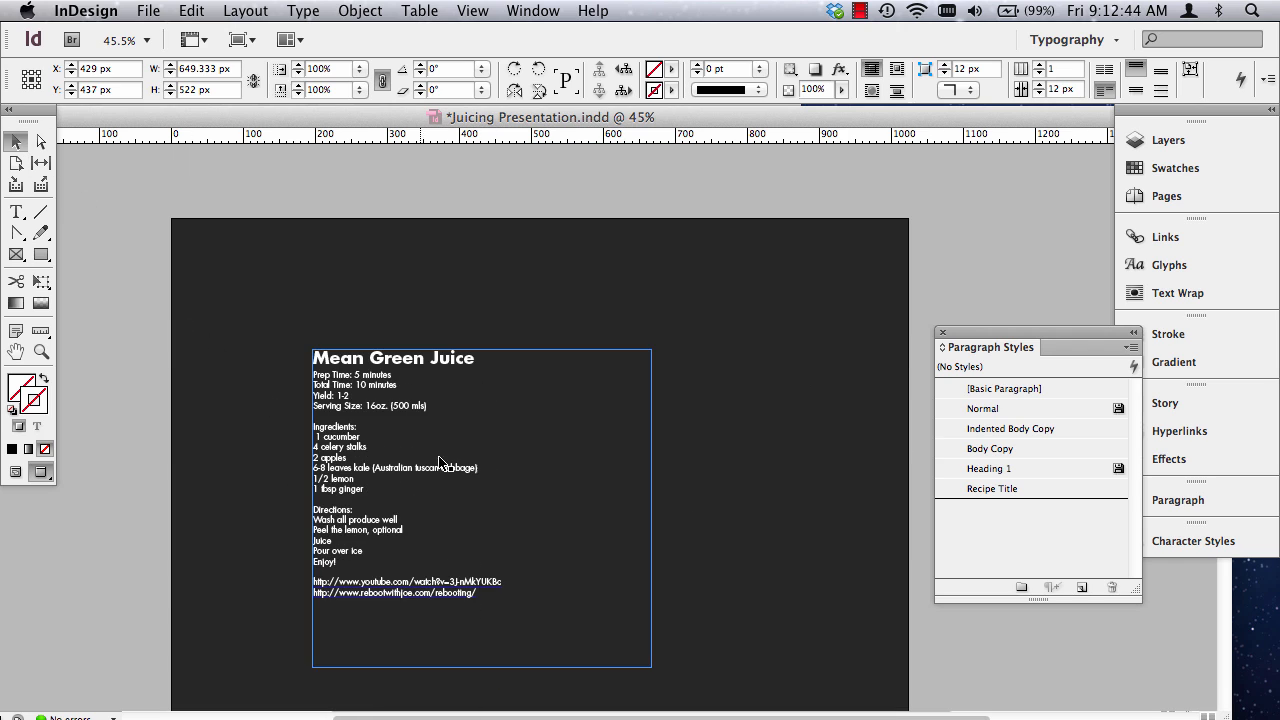
{"action": "left_click", "coordinate": [402, 462]}
{"action": "key", "text": "w"}
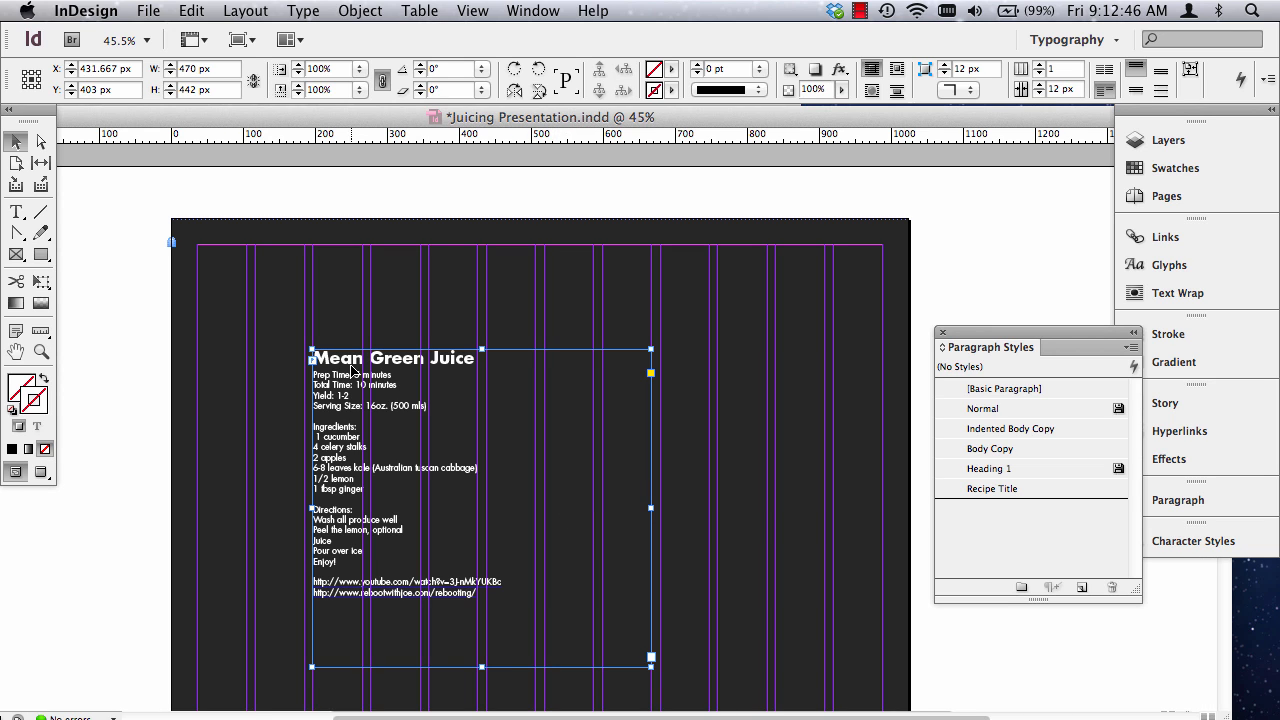
{"action": "left_click_drag", "start_coordinate": [308, 347], "coordinate": [275, 323]}
{"action": "left_click_drag", "start_coordinate": [255, 297], "coordinate": [255, 297]}
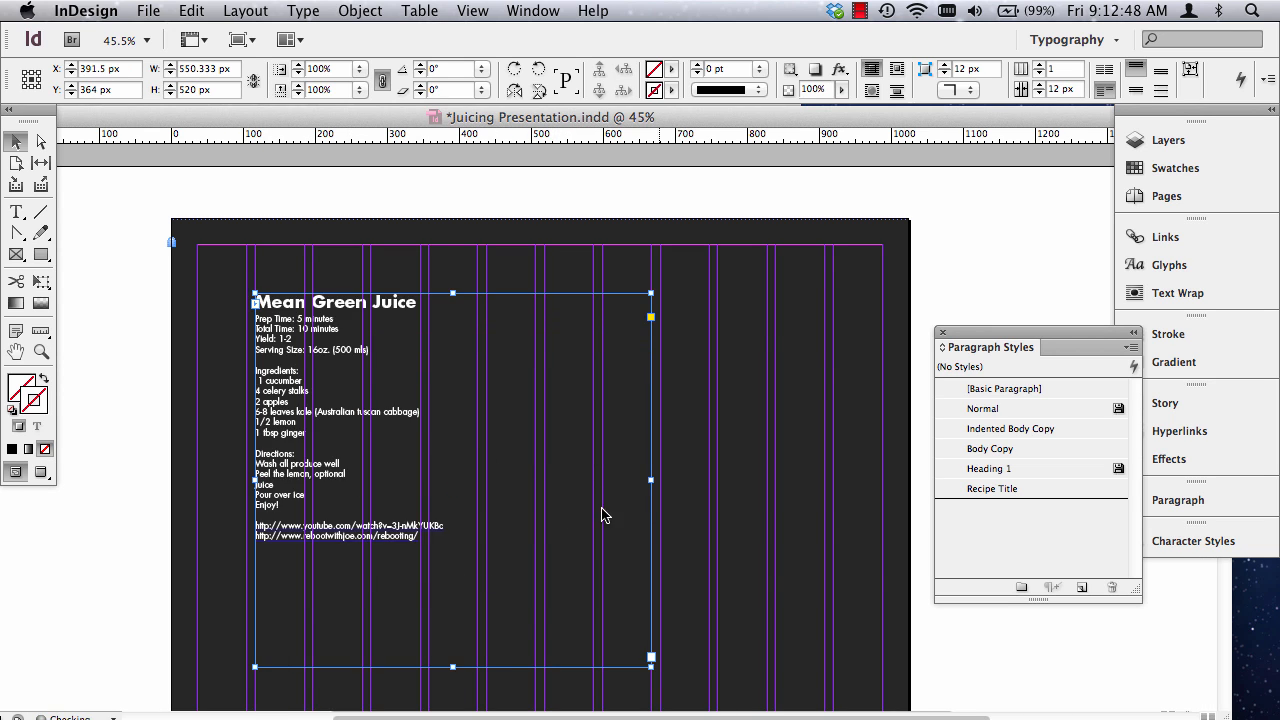
{"action": "scroll", "coordinate": [675, 539], "scroll_direction": "down", "scroll_amount": 3}
{"action": "left_click_drag", "start_coordinate": [647, 530], "coordinate": [793, 574]}
{"action": "scroll", "coordinate": [548, 565], "scroll_direction": "up", "scroll_amount": 7}
{"action": "scroll", "coordinate": [720, 520], "scroll_direction": "down", "scroll_amount": 3}
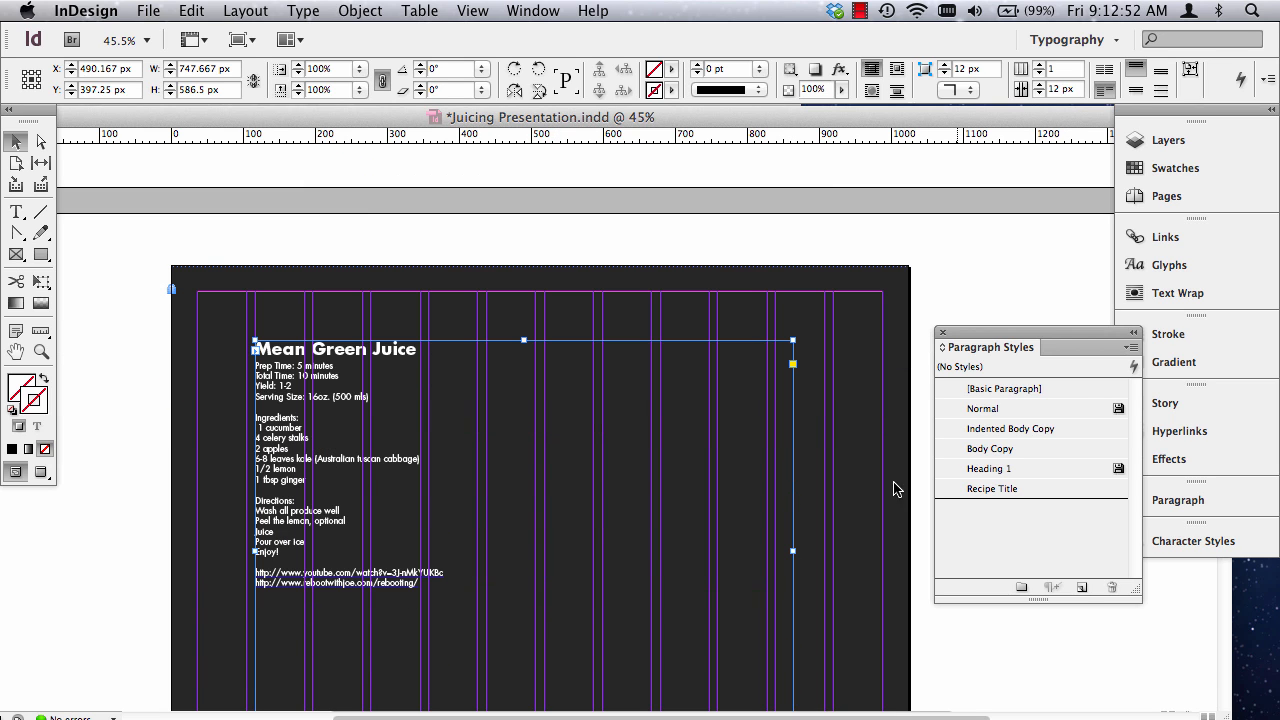
Apply the Recipe Title style to the Mean Green Juice heading and Body Copy to the lines from Prep Time through Ingredients.
{"action": "left_click", "coordinate": [16, 212]}
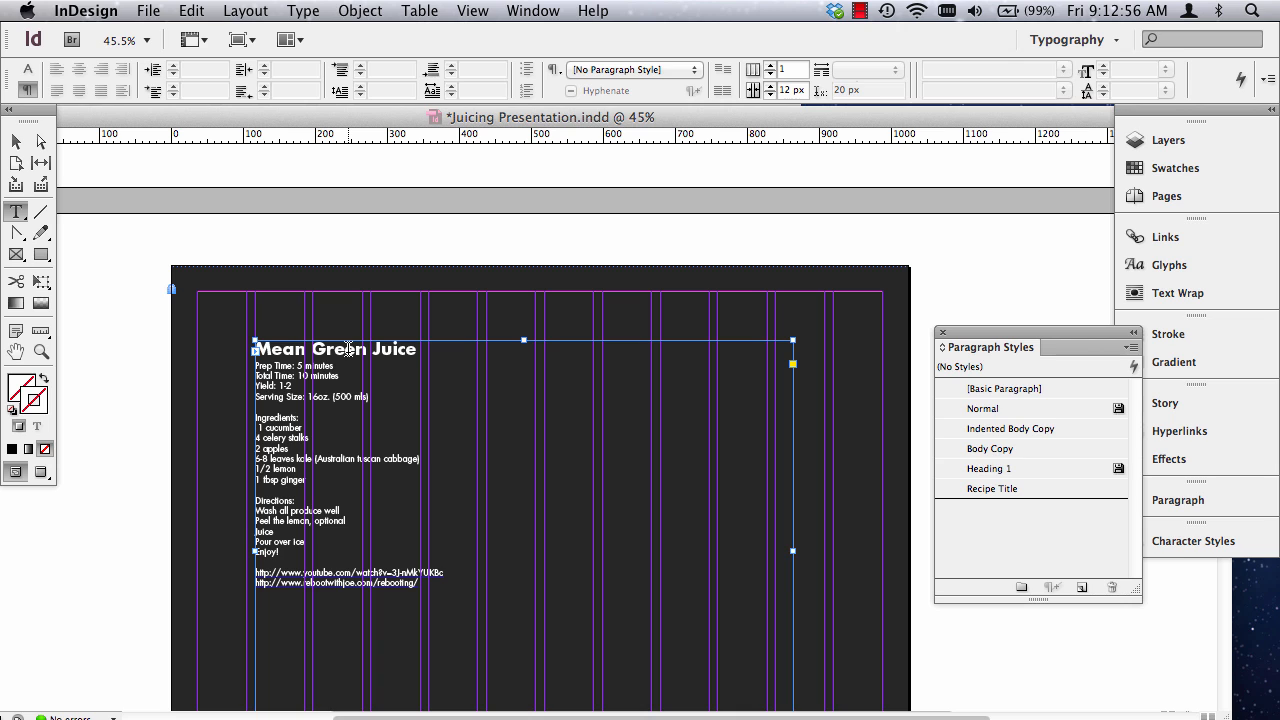
{"action": "triple_click", "coordinate": [348, 348]}
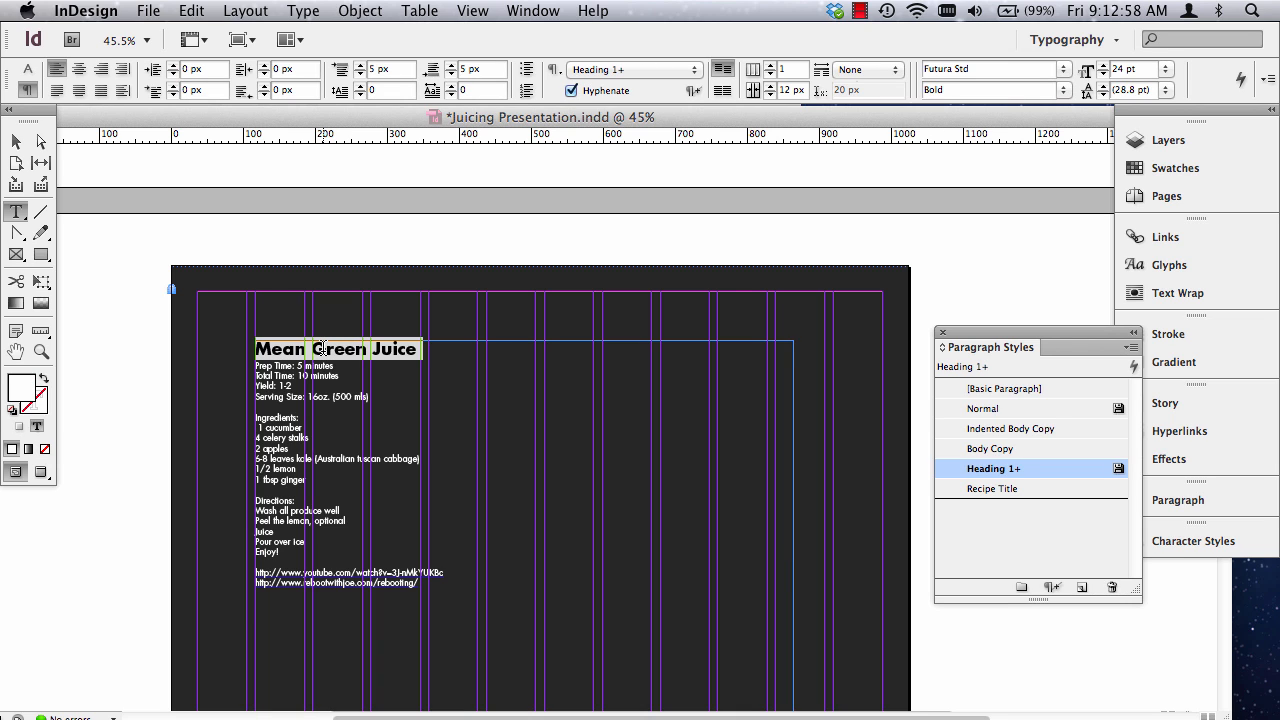
{"action": "left_click", "coordinate": [1010, 491]}
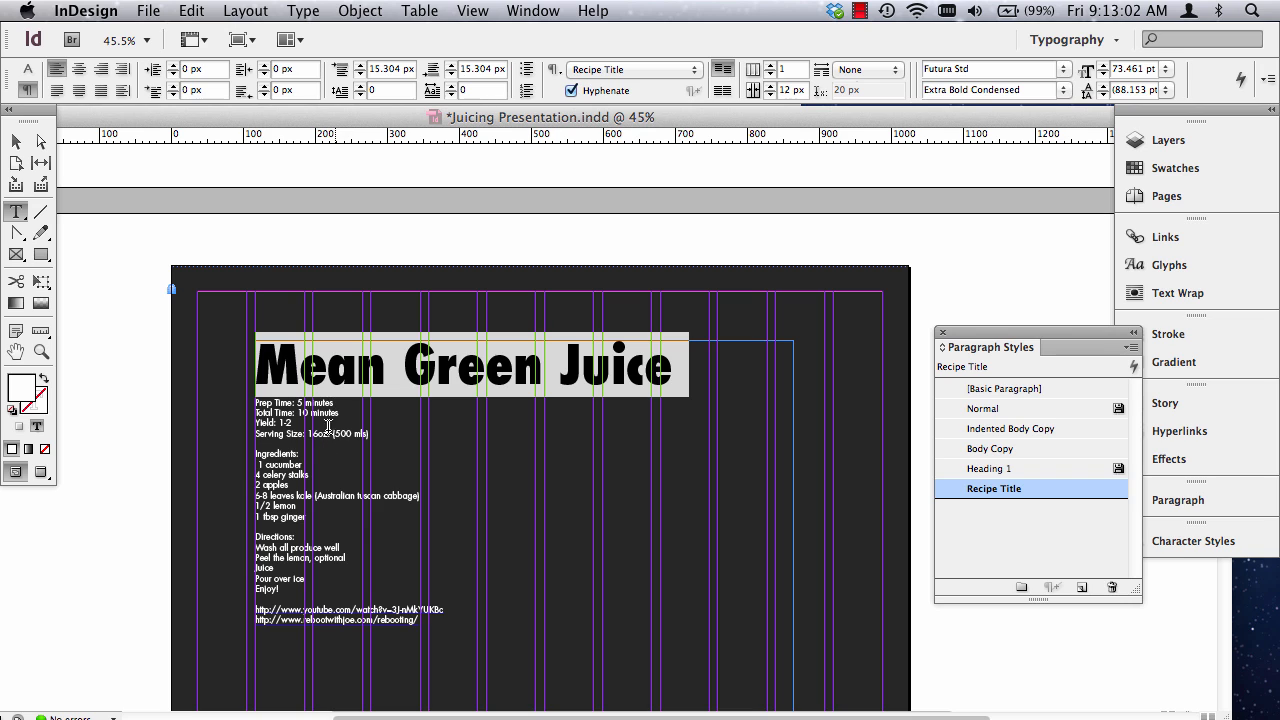
{"action": "left_click_drag", "start_coordinate": [312, 452], "coordinate": [235, 398]}
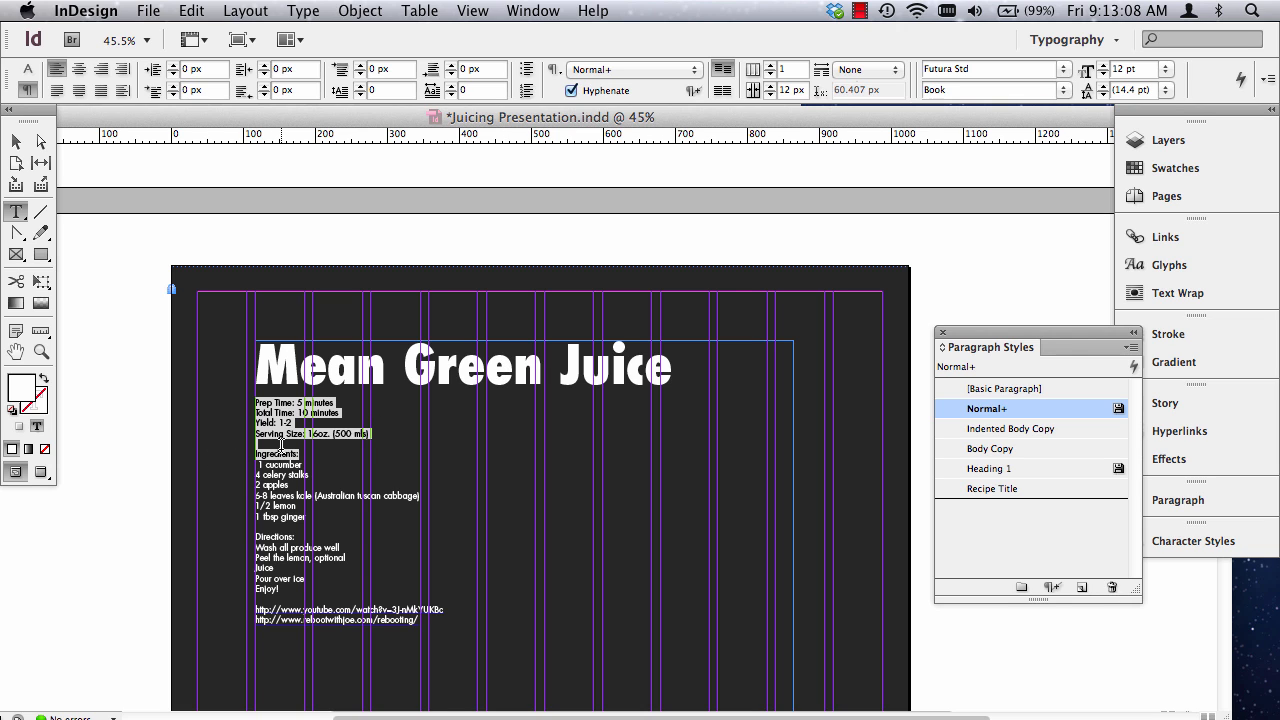
{"action": "left_click", "coordinate": [995, 449]}
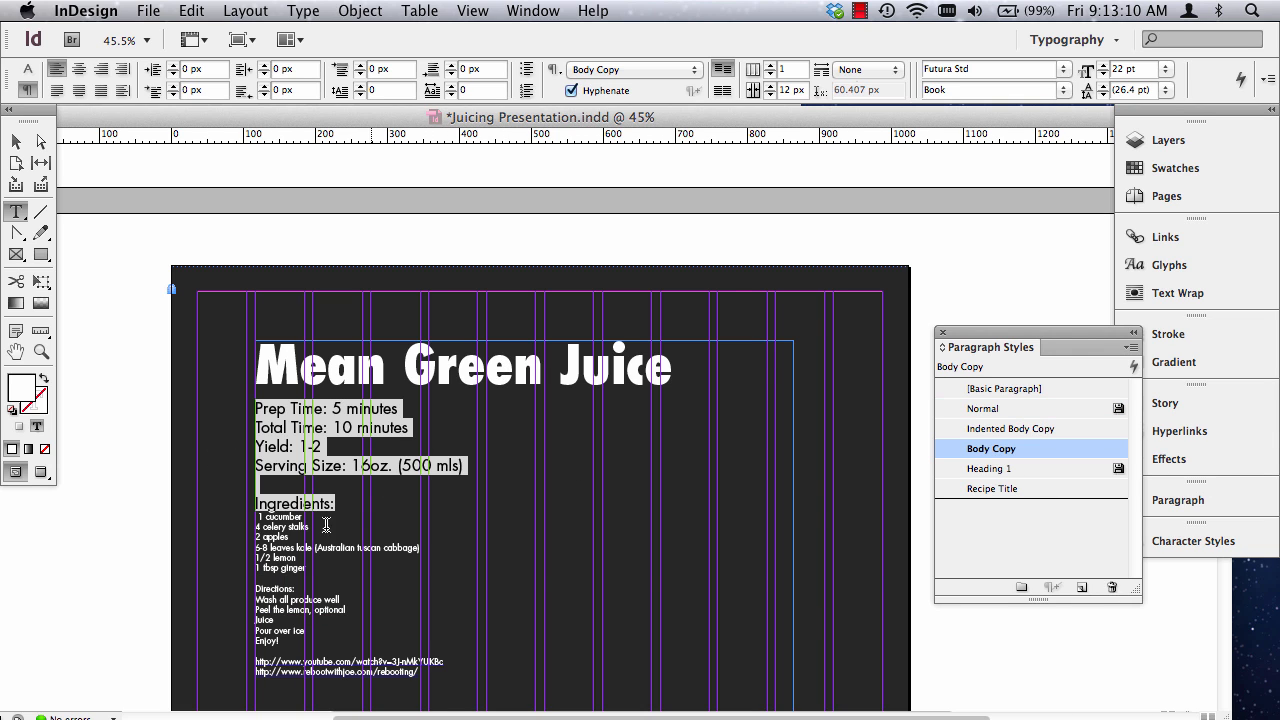
Apply the Indented Body Copy style to the Mean Green Juice ingredient lines, from cucumber through ginger.
{"action": "scroll", "coordinate": [326, 525], "scroll_direction": "down", "scroll_amount": 3}
{"action": "left_click_drag", "start_coordinate": [312, 380], "coordinate": [238, 327]}
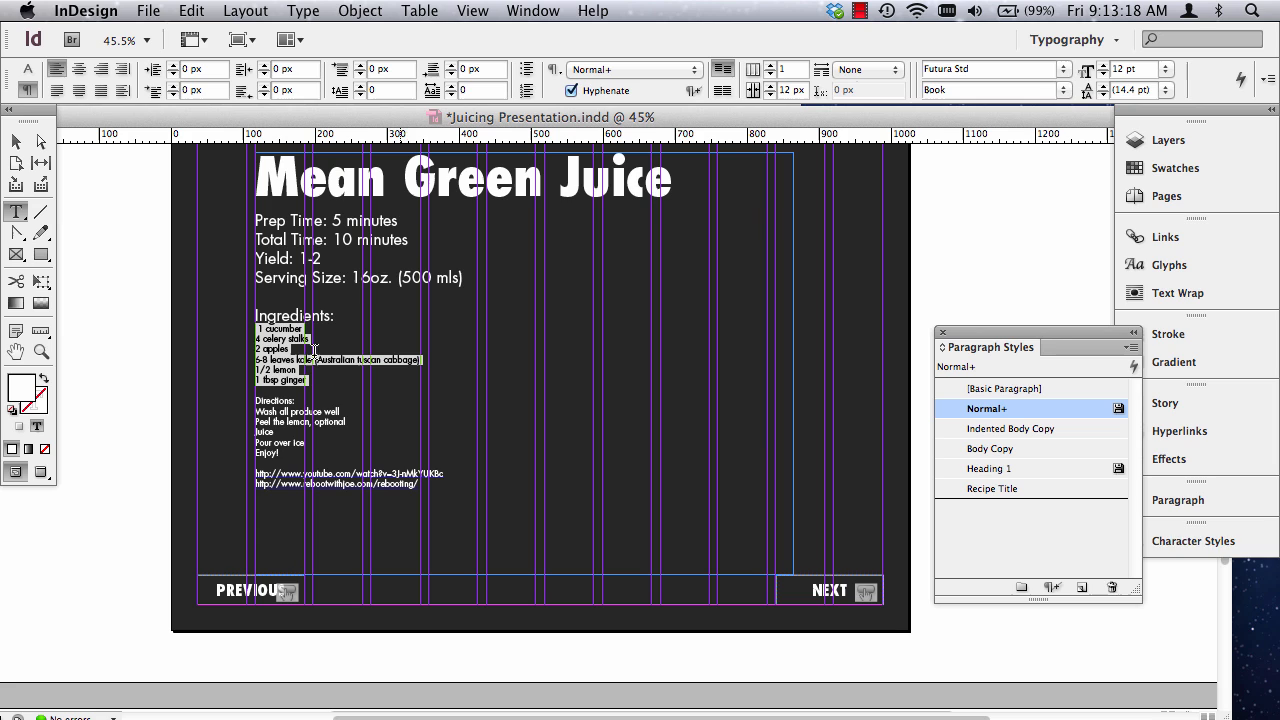
{"action": "left_click", "coordinate": [1005, 429]}
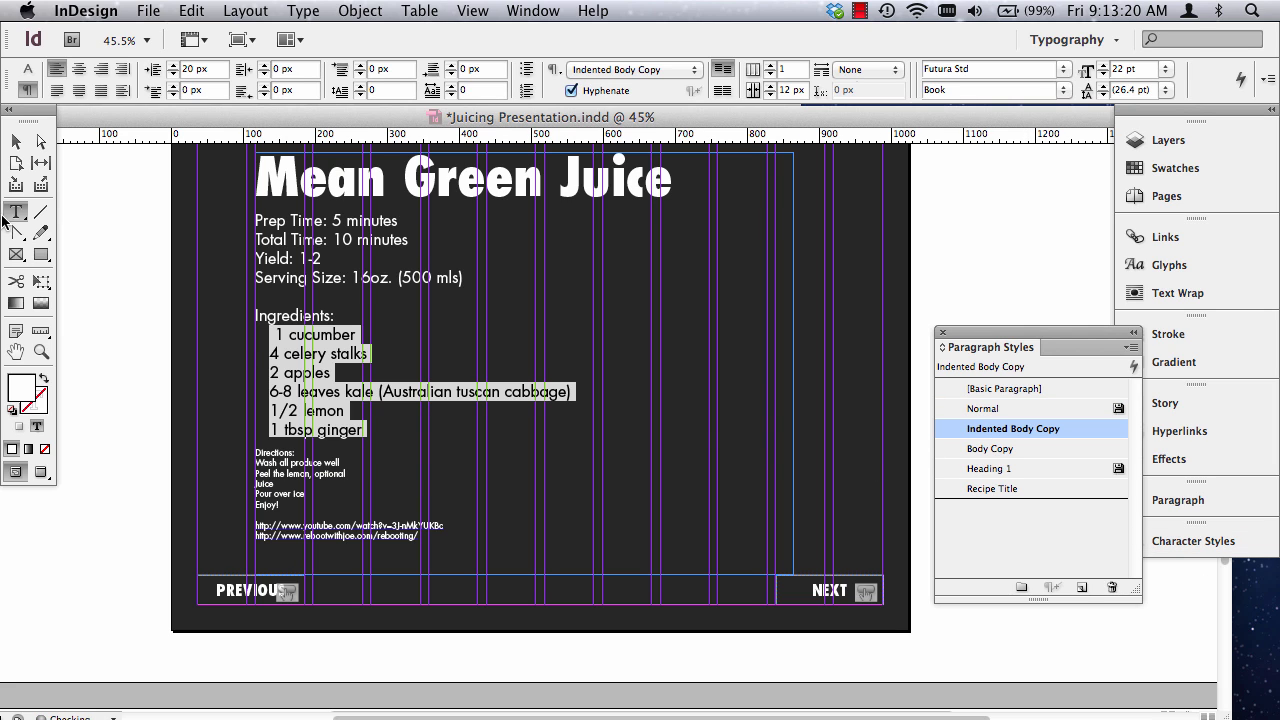
Apply Body Copy to the Directions heading and the blank line above it, and Indented Body Copy to the direction lines beneath.
{"action": "left_click", "coordinate": [272, 443]}
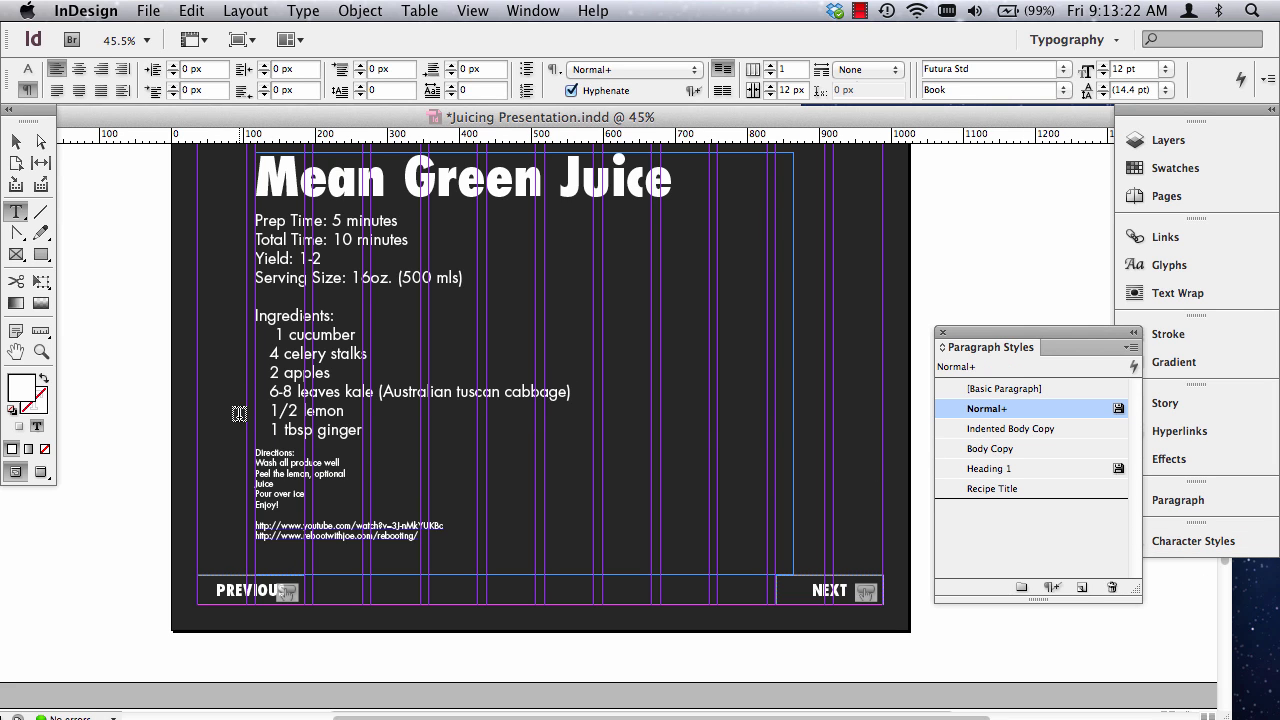
{"action": "left_click_drag", "start_coordinate": [256, 450], "coordinate": [310, 447]}
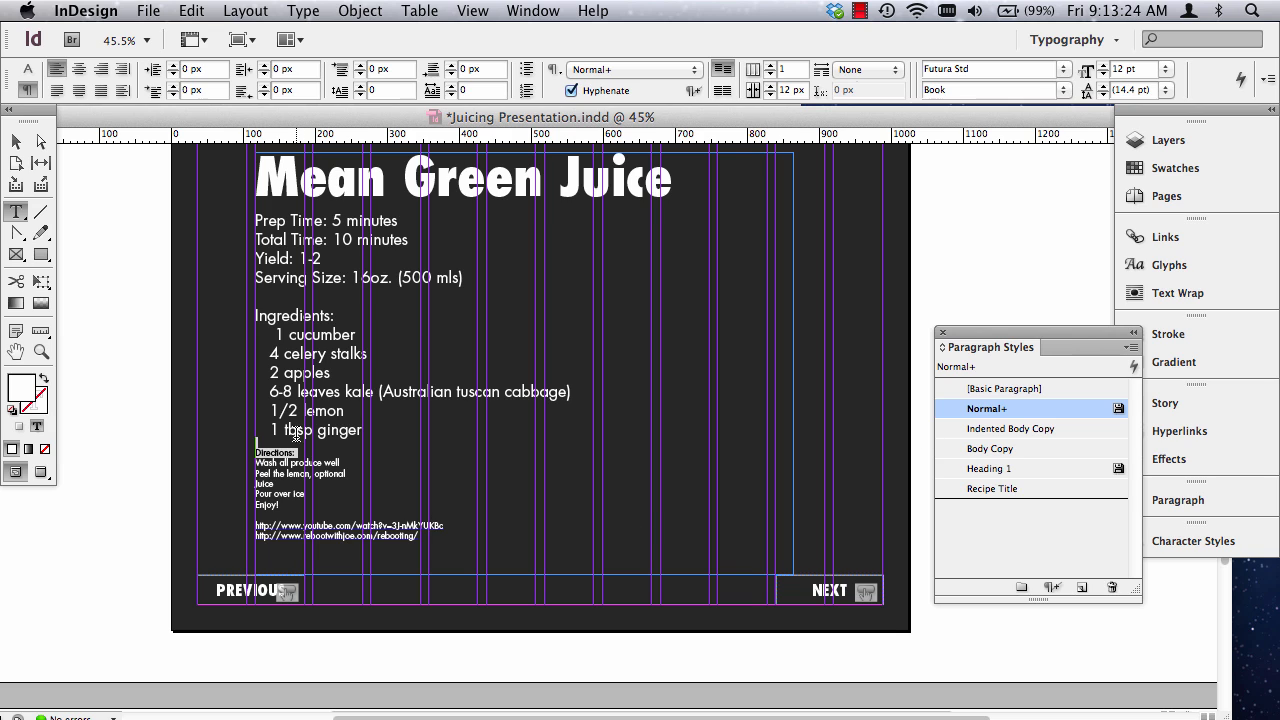
{"action": "left_click", "coordinate": [991, 448]}
{"action": "left_click_drag", "start_coordinate": [320, 518], "coordinate": [228, 478]}
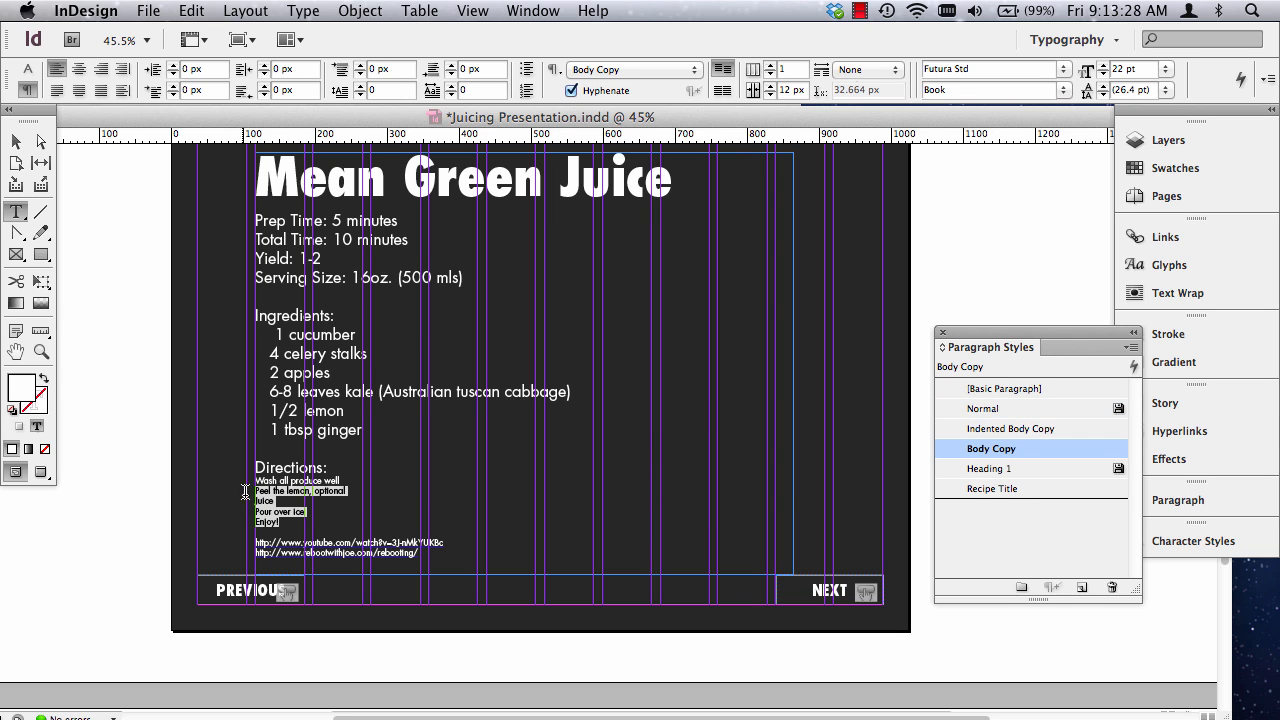
{"action": "left_click", "coordinate": [1010, 430]}
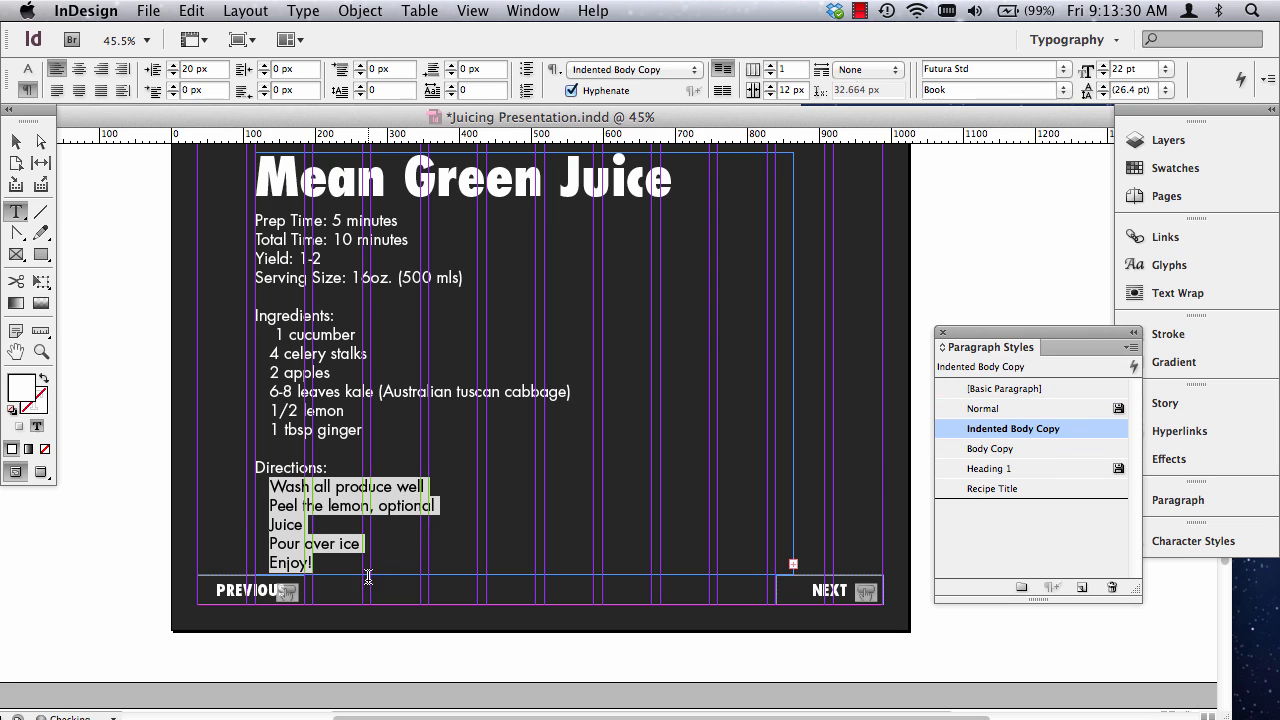
Show hidden characters and delete the stray space character before "1 cucumber" in the Mean Green Juice ingredients.
{"action": "left_click", "coordinate": [16, 142]}
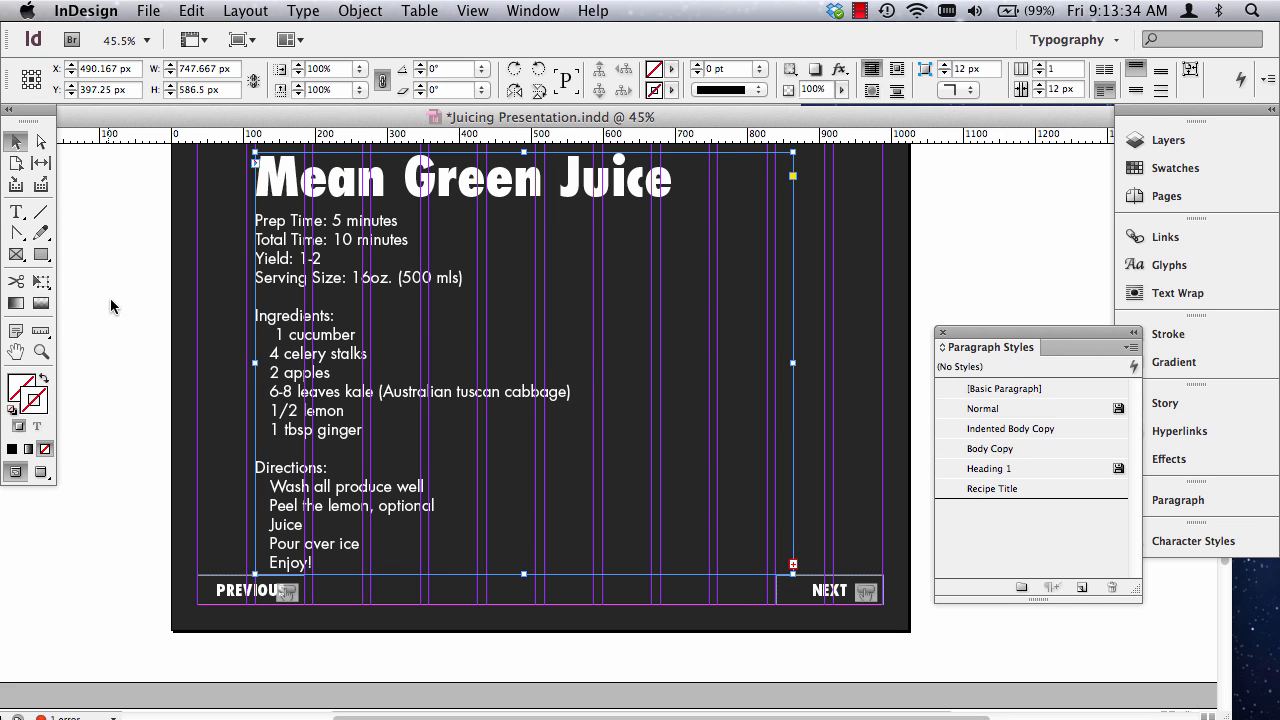
{"action": "left_click", "coordinate": [302, 10]}
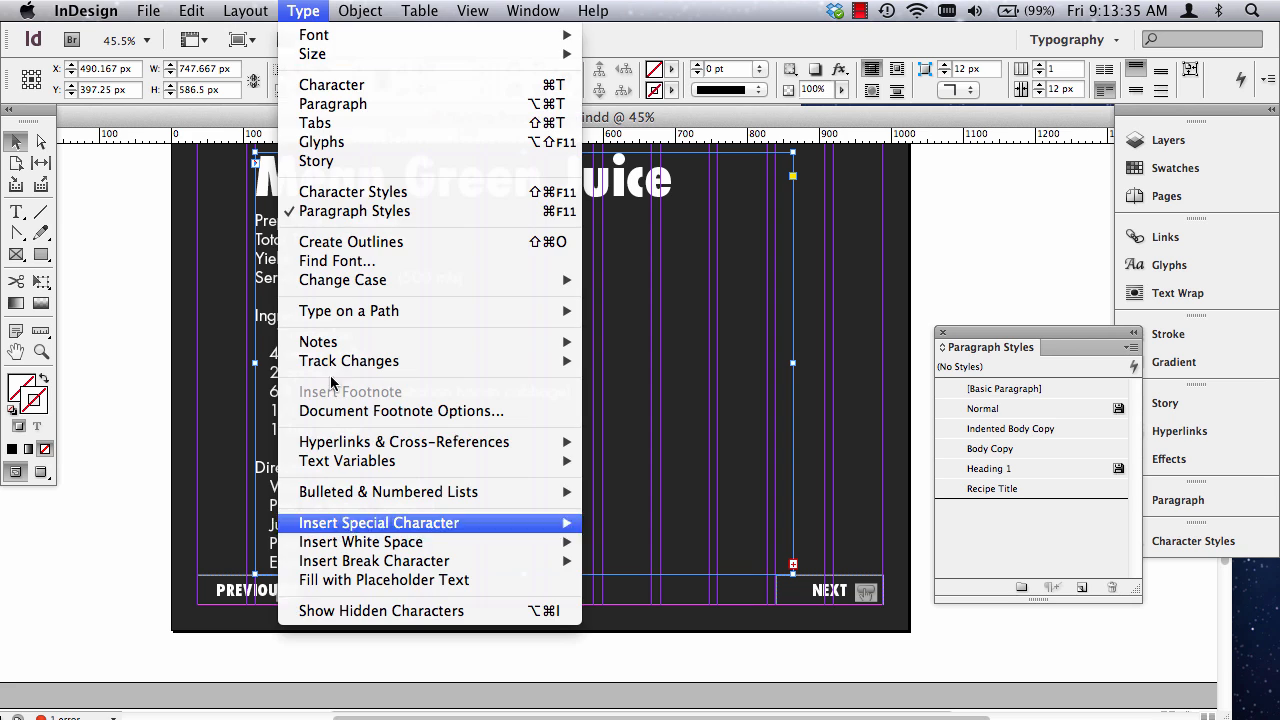
{"action": "left_click", "coordinate": [374, 611]}
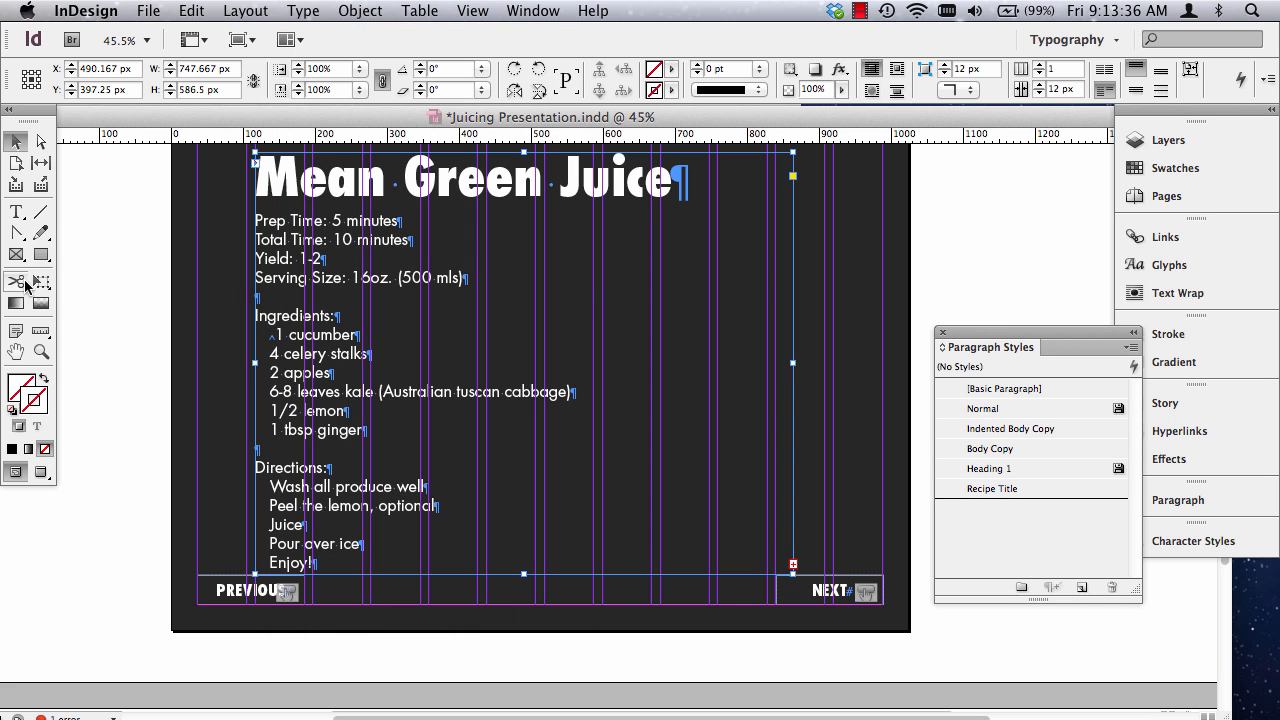
{"action": "left_click", "coordinate": [41, 351]}
{"action": "left_click_drag", "start_coordinate": [206, 296], "coordinate": [482, 459]}
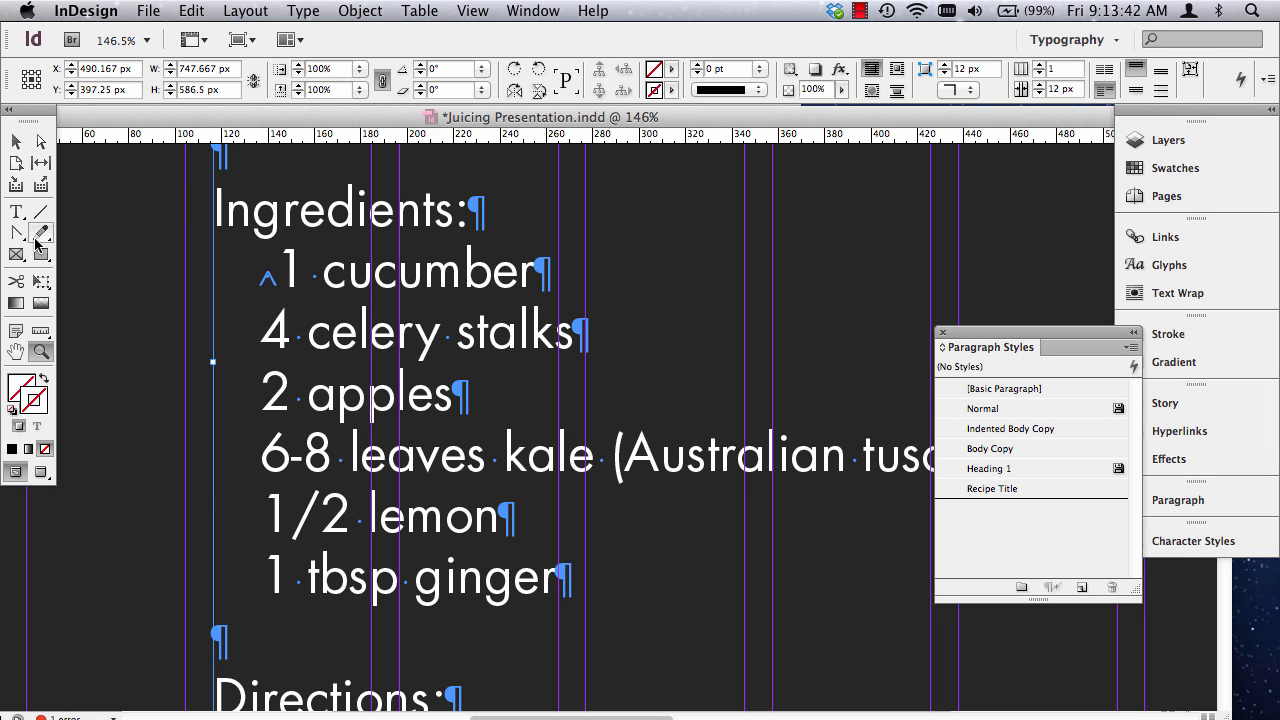
{"action": "left_click", "coordinate": [16, 211]}
{"action": "left_click", "coordinate": [260, 265]}
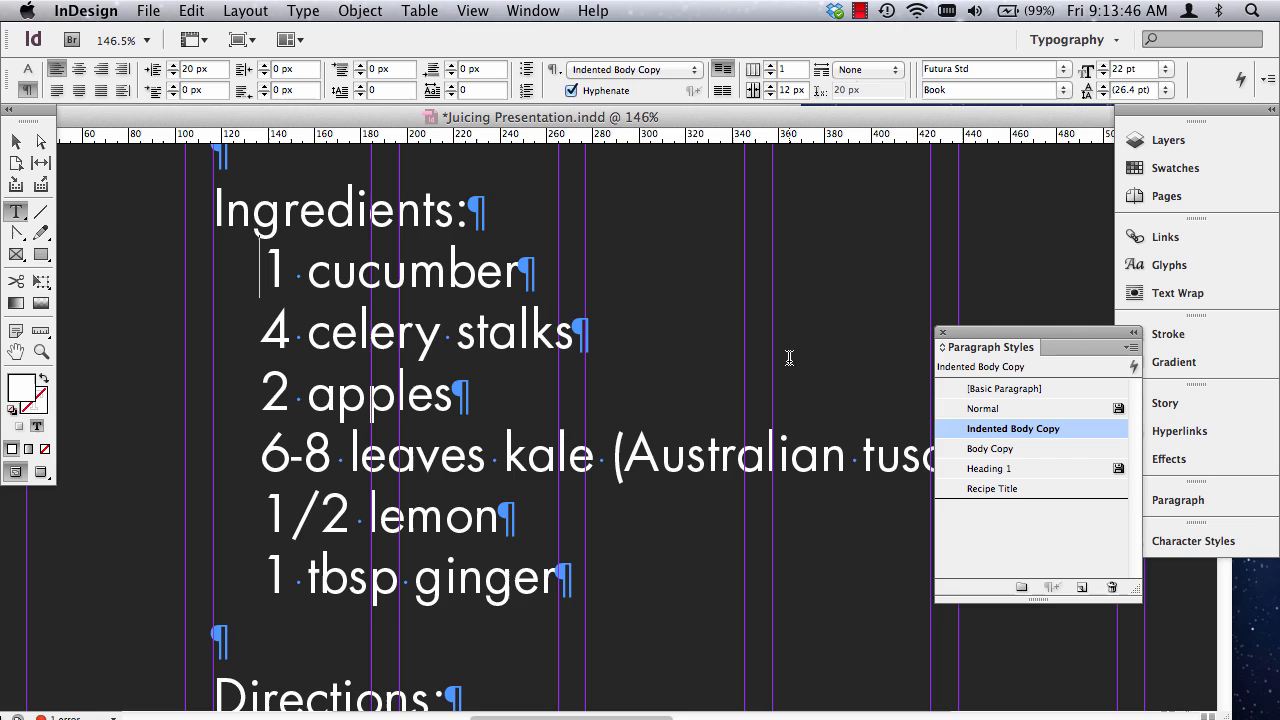
{"action": "key", "text": "super+0"}
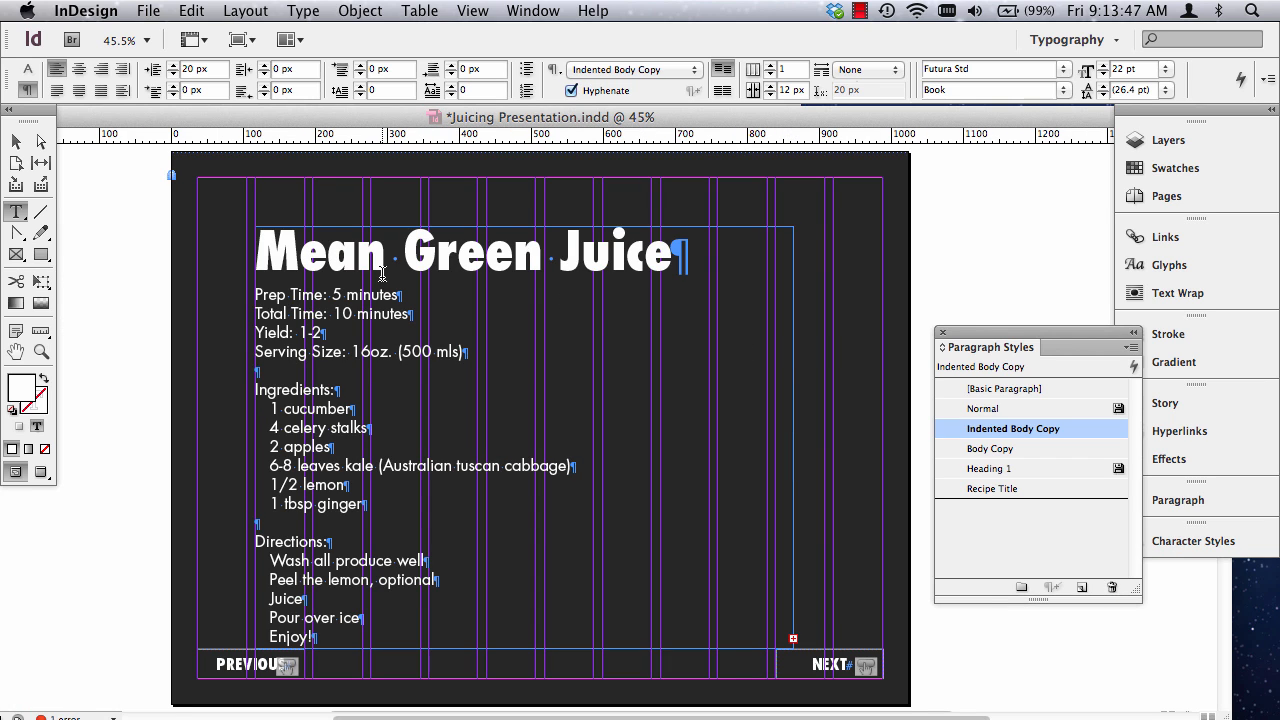
{"action": "left_click", "coordinate": [19, 144]}
{"action": "key", "text": "shift+super+a"}
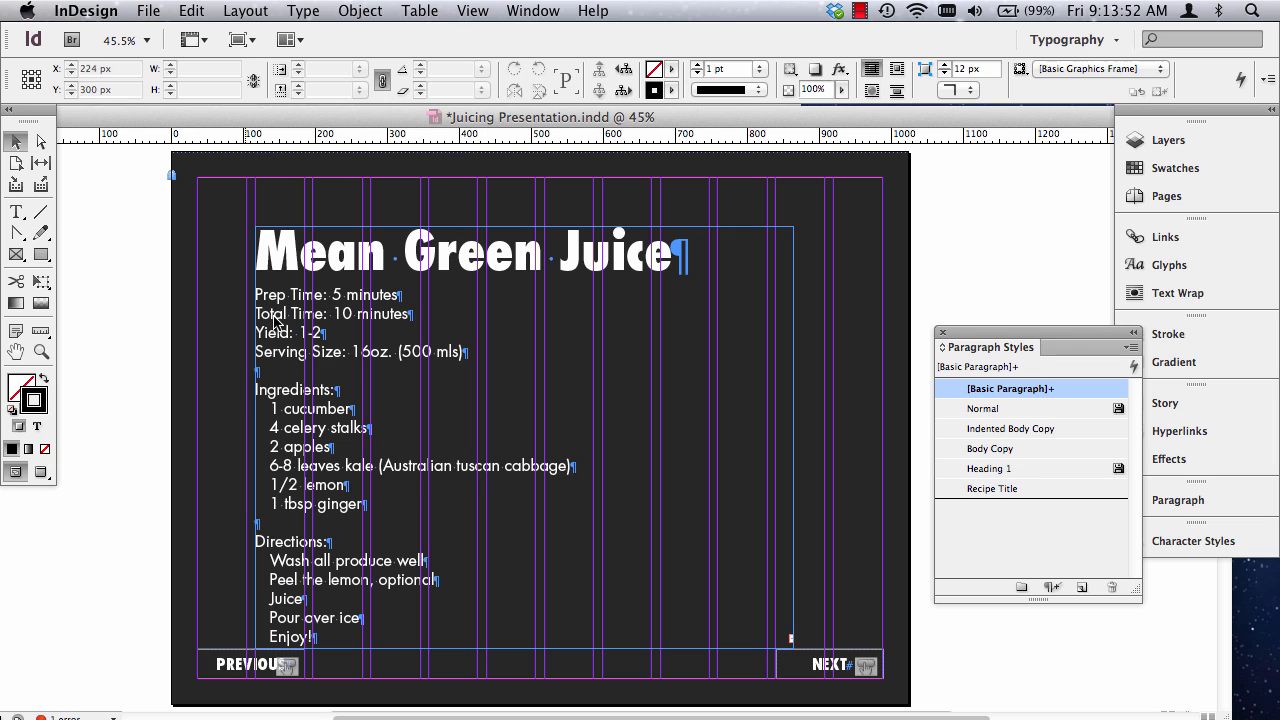
Move "(Australian tuscan cabbage)" onto its own line below "6-8 leaves kale" in the Mean Green Juice ingredients.
{"action": "scroll", "coordinate": [217, 387], "scroll_direction": "down", "scroll_amount": 3}
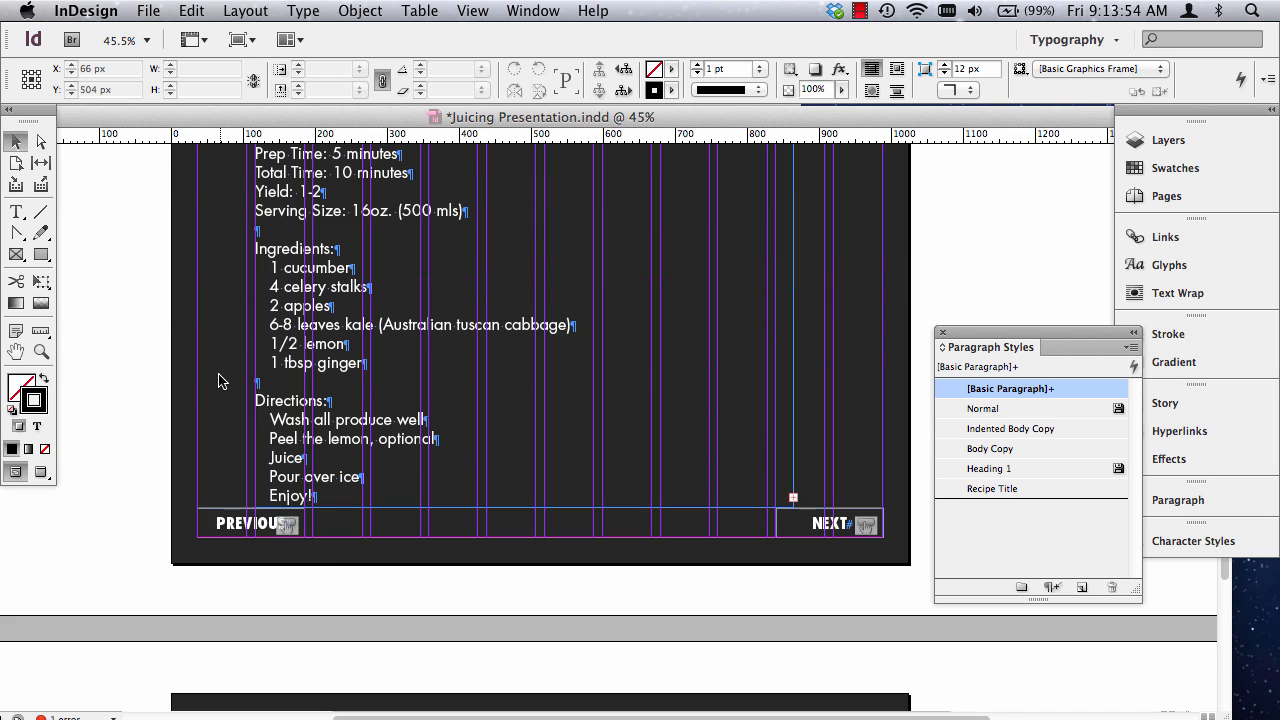
{"action": "left_click", "coordinate": [41, 351]}
{"action": "left_click_drag", "start_coordinate": [214, 276], "coordinate": [672, 511]}
{"action": "left_click", "coordinate": [16, 212]}
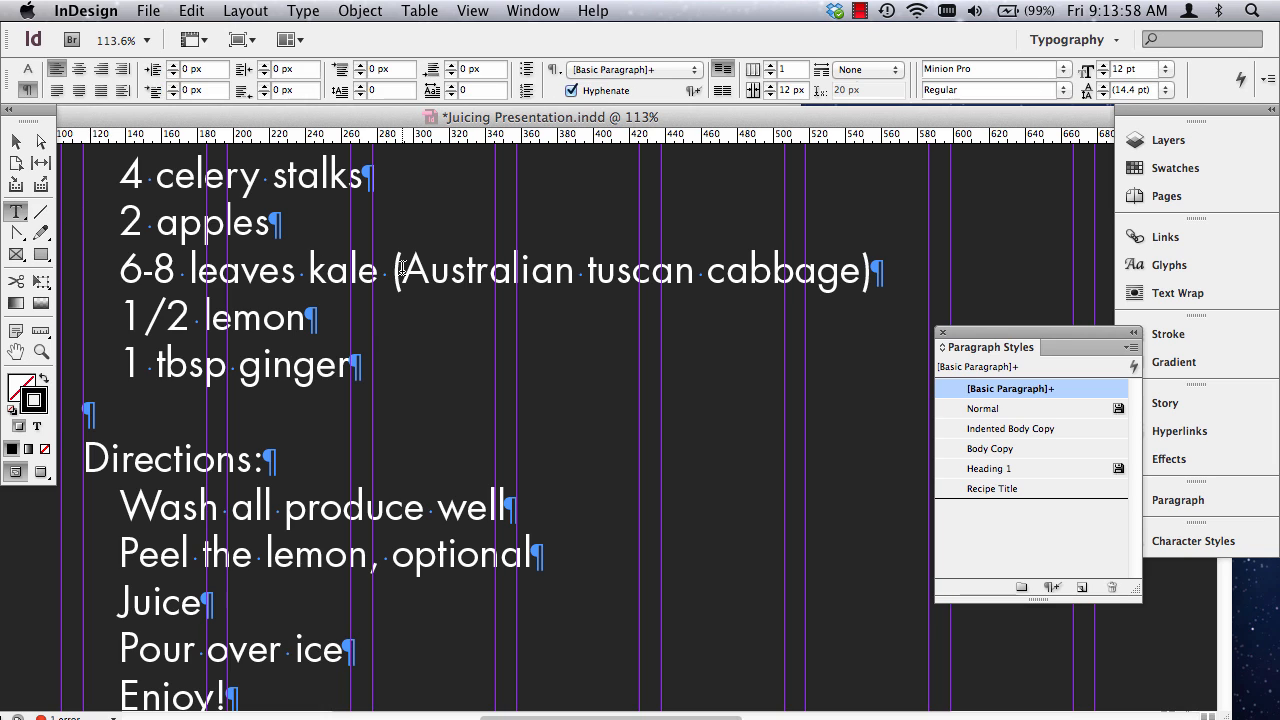
{"action": "left_click", "coordinate": [393, 272]}
{"action": "key", "text": "Return"}
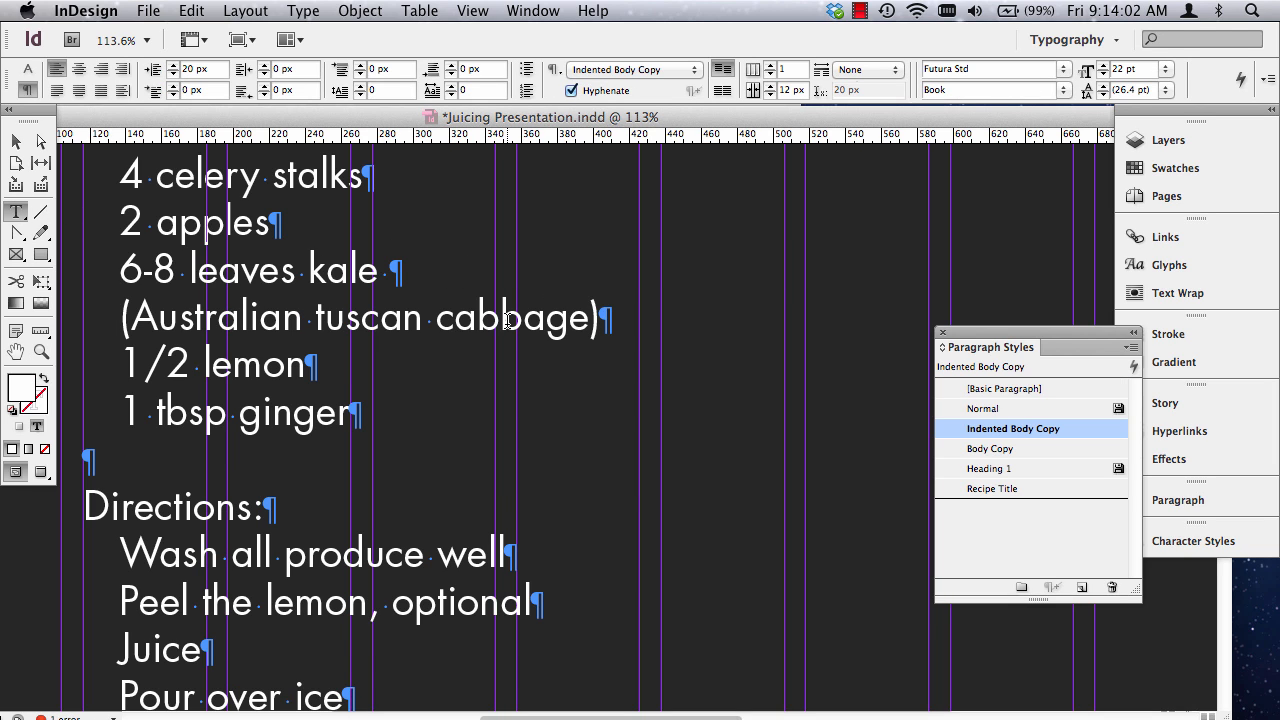
{"action": "key", "text": "super+0"}
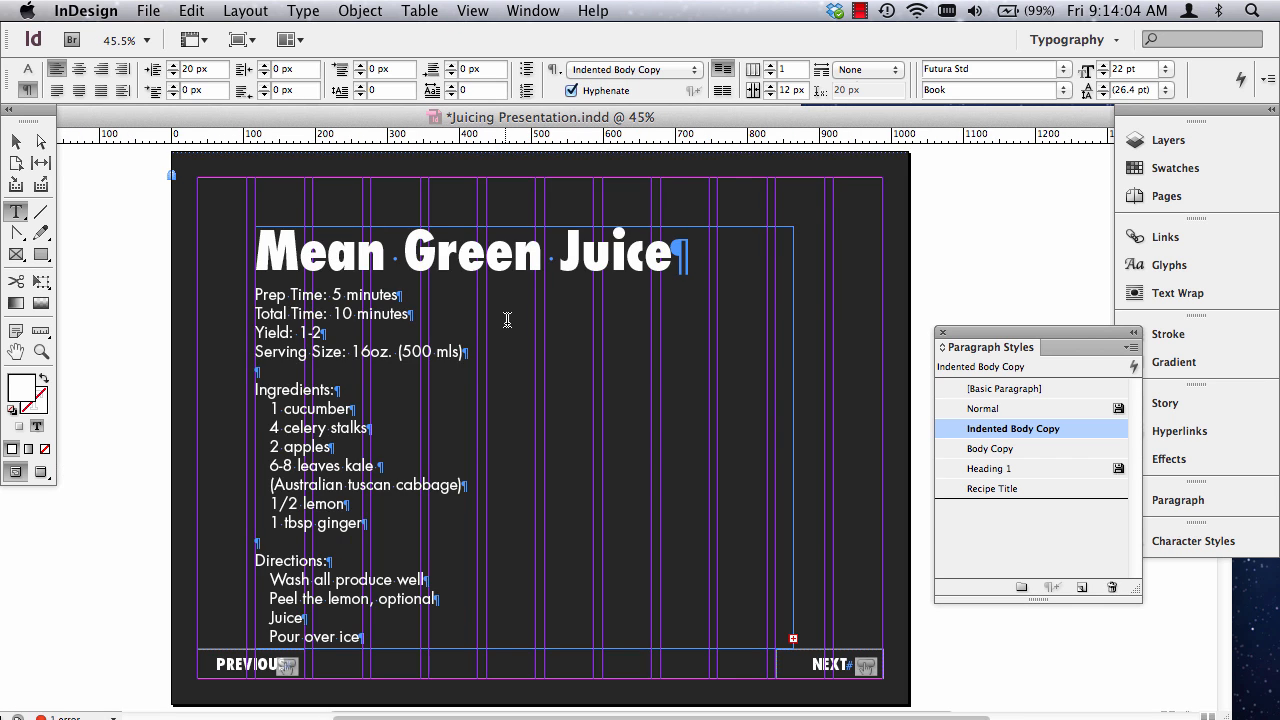
Check the character formatting of the note "(you may add more ginger if you like)" on the Green Carrot Ginger Juice page.
{"action": "scroll", "coordinate": [520, 348], "scroll_direction": "down", "scroll_amount": 5}
{"action": "scroll", "coordinate": [525, 368], "scroll_direction": "up", "scroll_amount": 5}
{"action": "scroll", "coordinate": [525, 368], "scroll_direction": "down", "scroll_amount": 6}
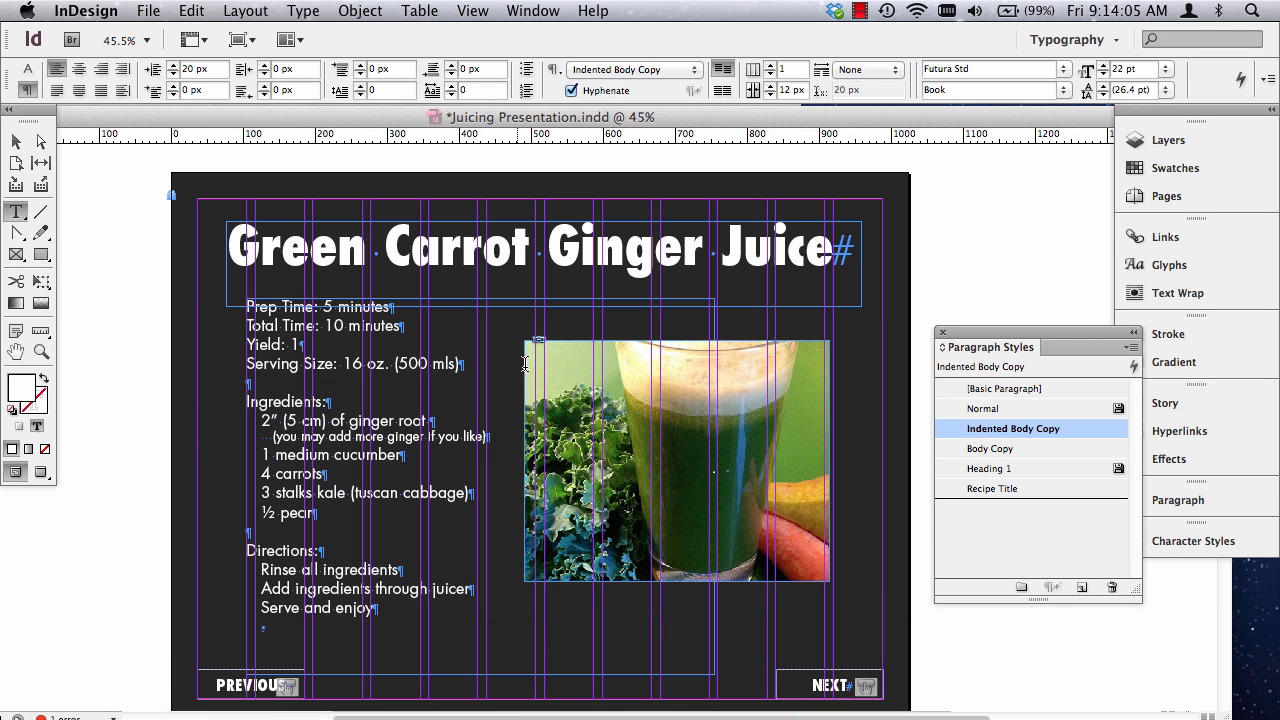
{"action": "triple_click", "coordinate": [354, 438]}
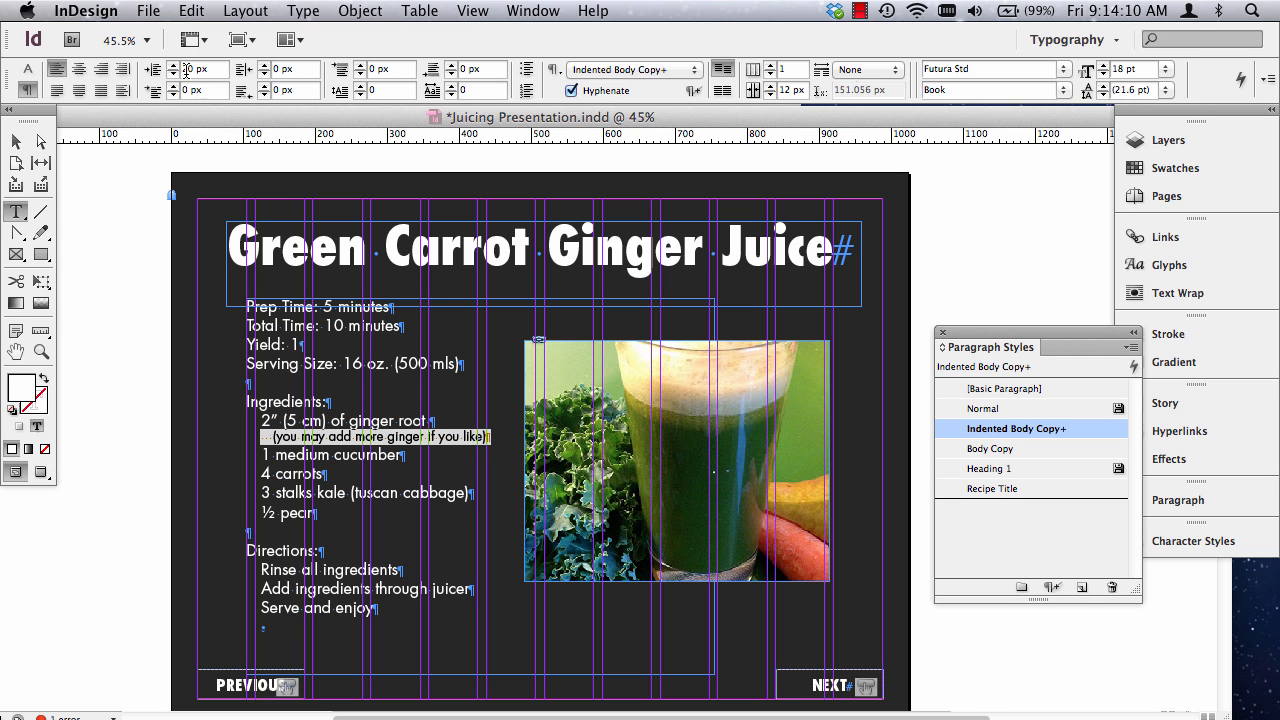
{"action": "left_click", "coordinate": [28, 69]}
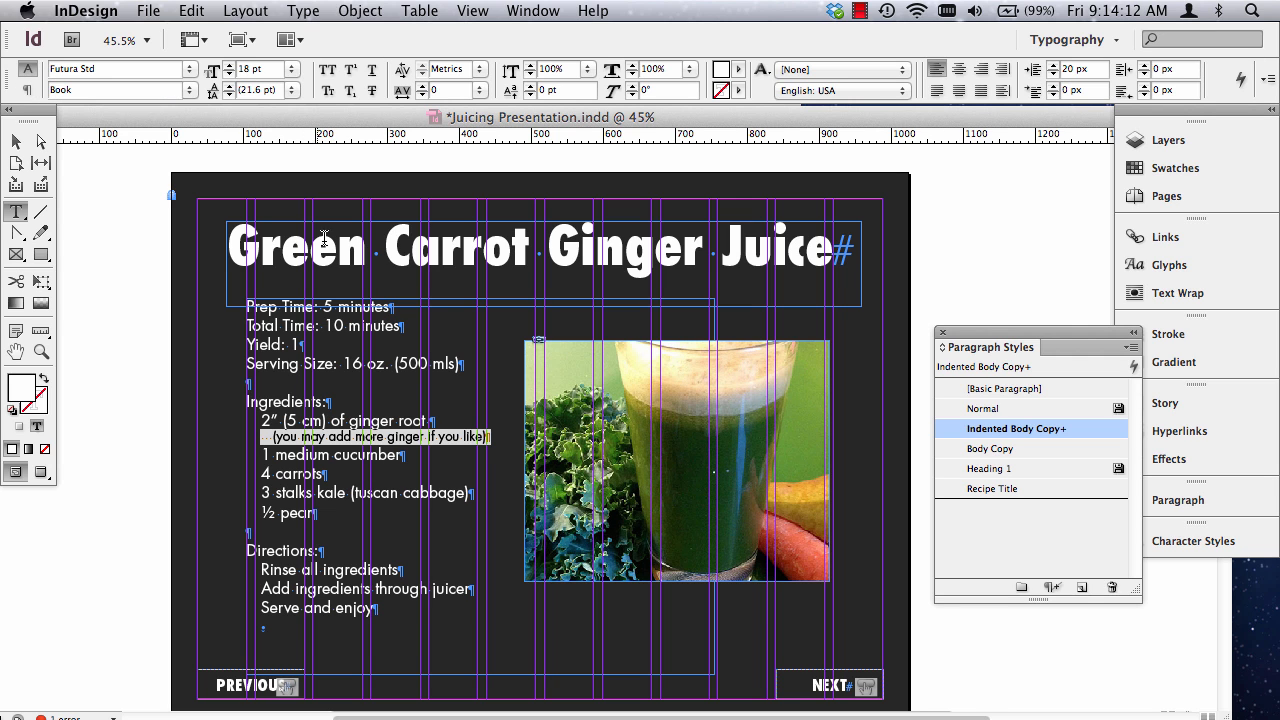
Set the "(Australian tuscan cabbage)" line on the Mean Green Juice page to 18 pt and indent it with leading spaces.
{"action": "scroll", "coordinate": [503, 505], "scroll_direction": "up", "scroll_amount": 15}
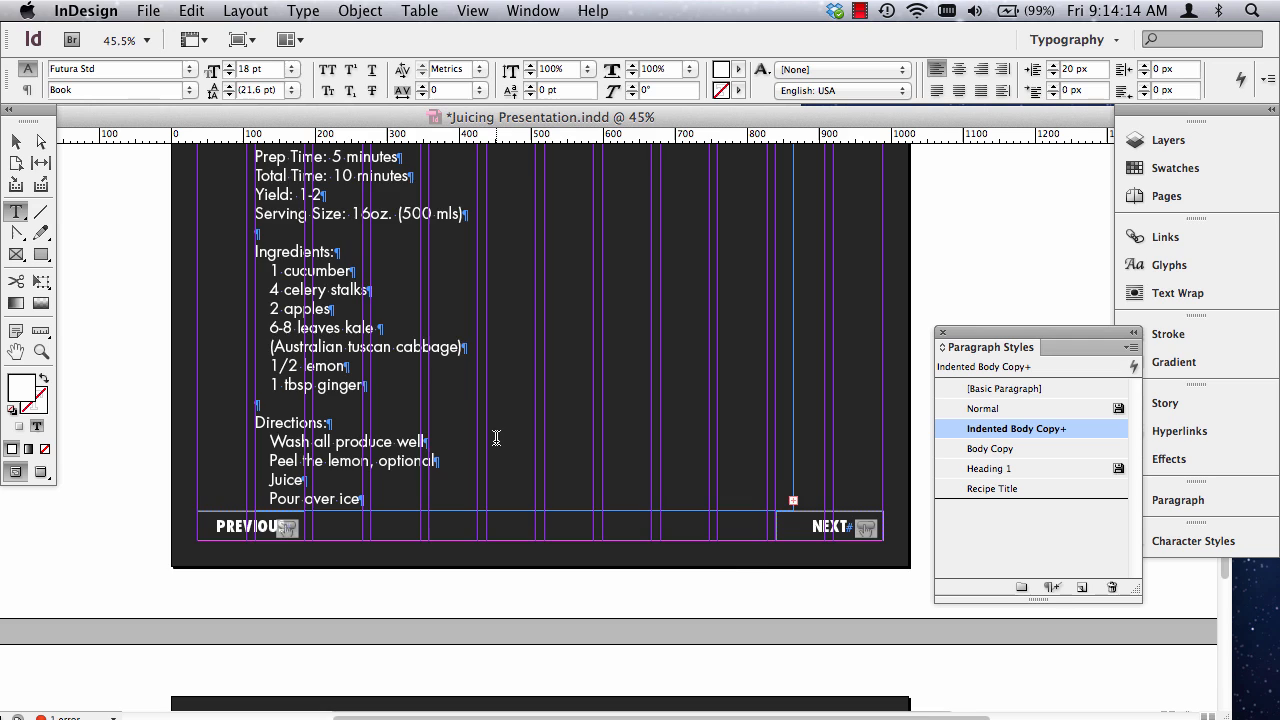
{"action": "scroll", "coordinate": [496, 437], "scroll_direction": "up", "scroll_amount": 2}
{"action": "triple_click", "coordinate": [337, 393]}
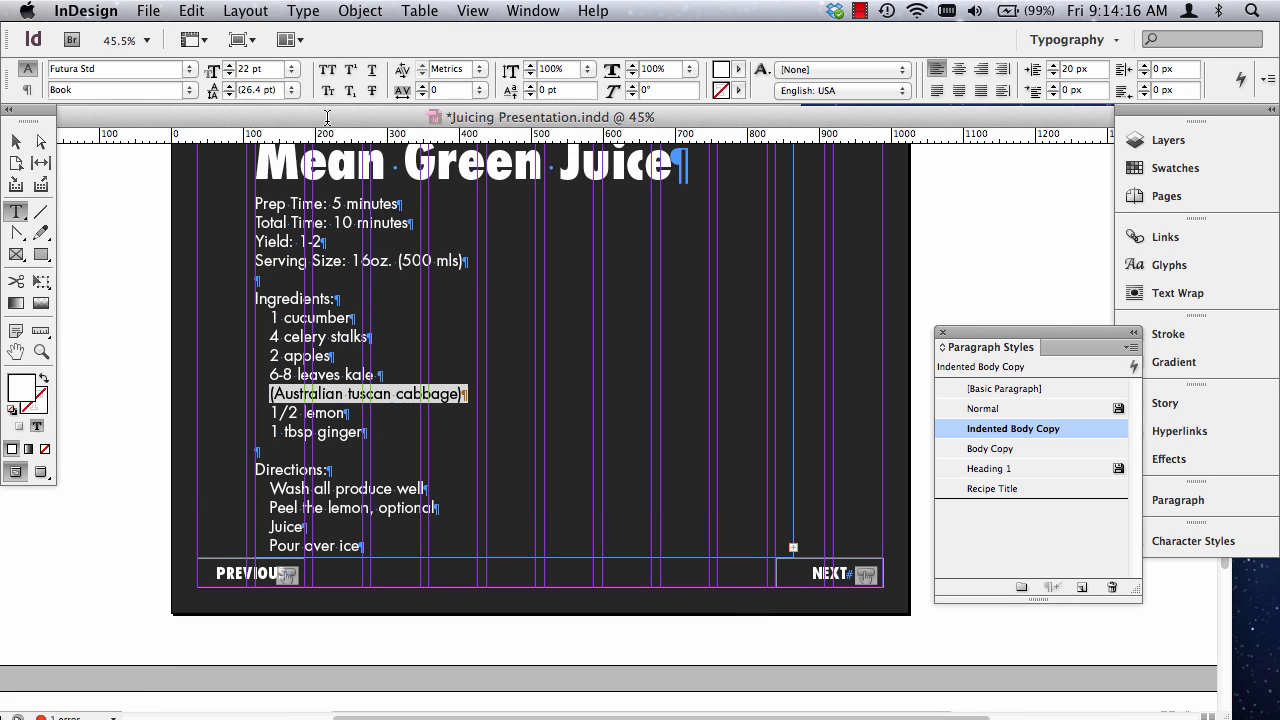
{"action": "left_click", "coordinate": [268, 66]}
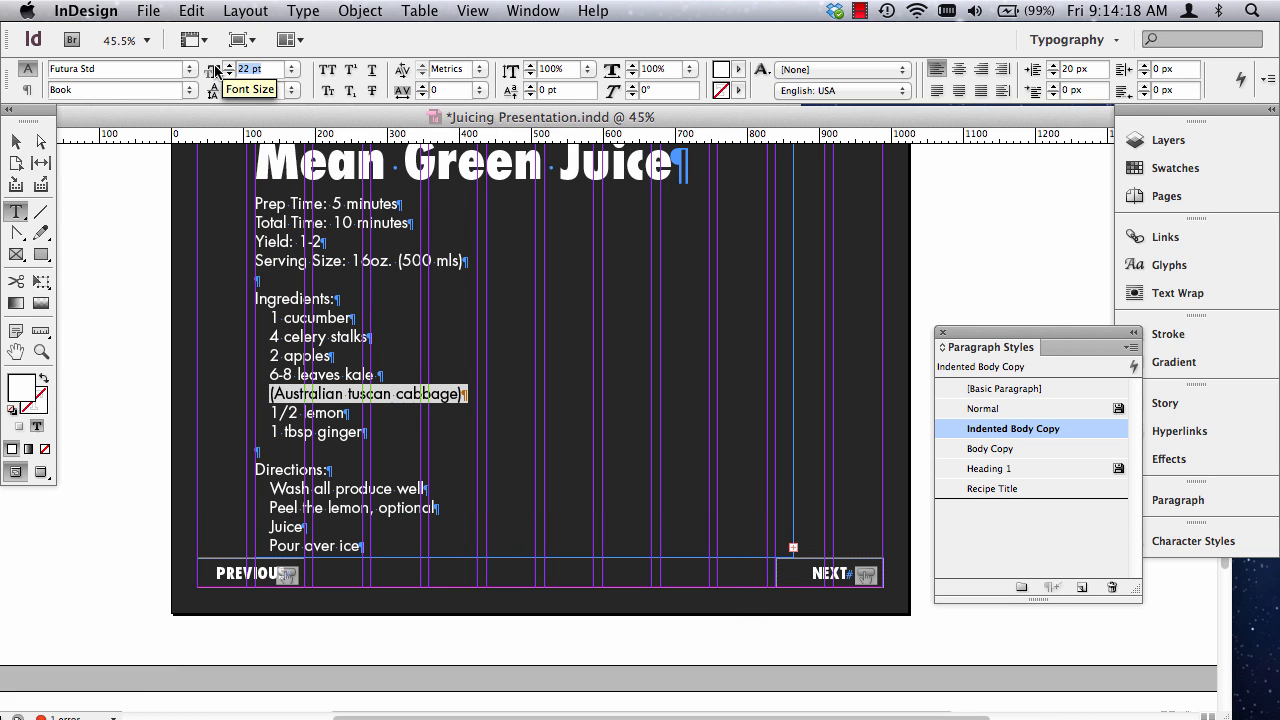
{"action": "type", "text": "18"}
{"action": "key", "text": "Tab"}
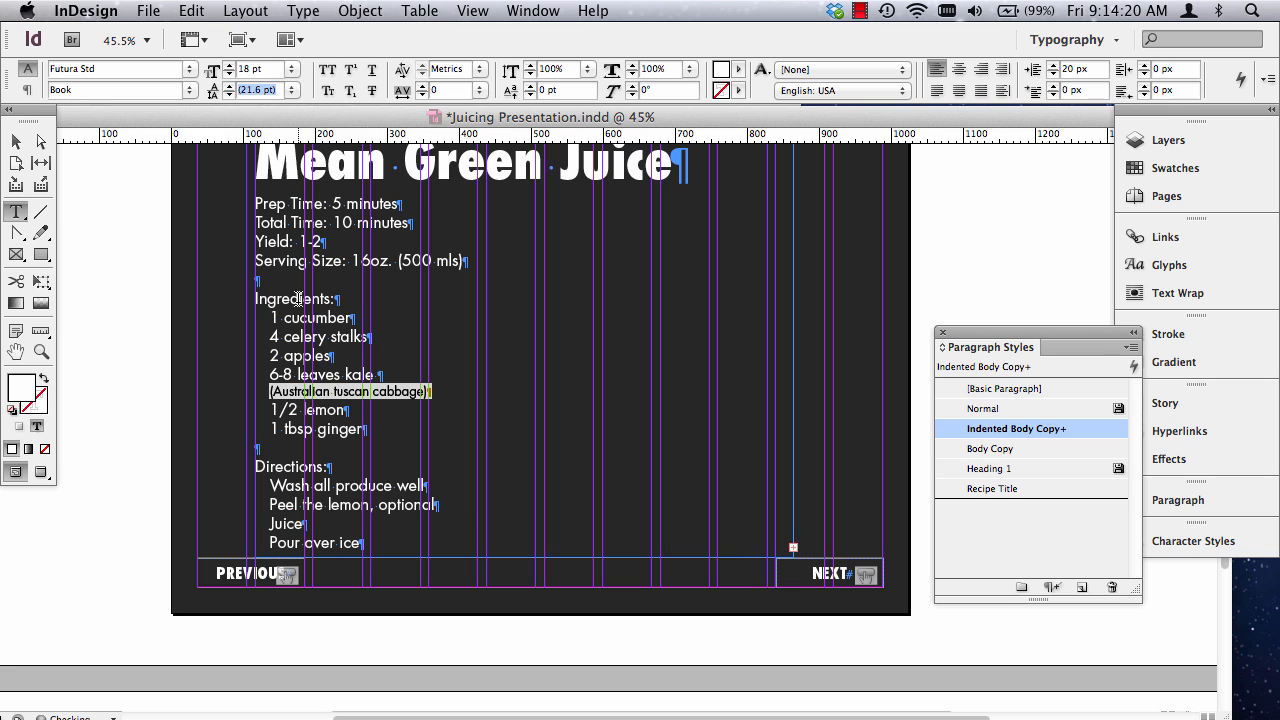
{"action": "left_click", "coordinate": [270, 384]}
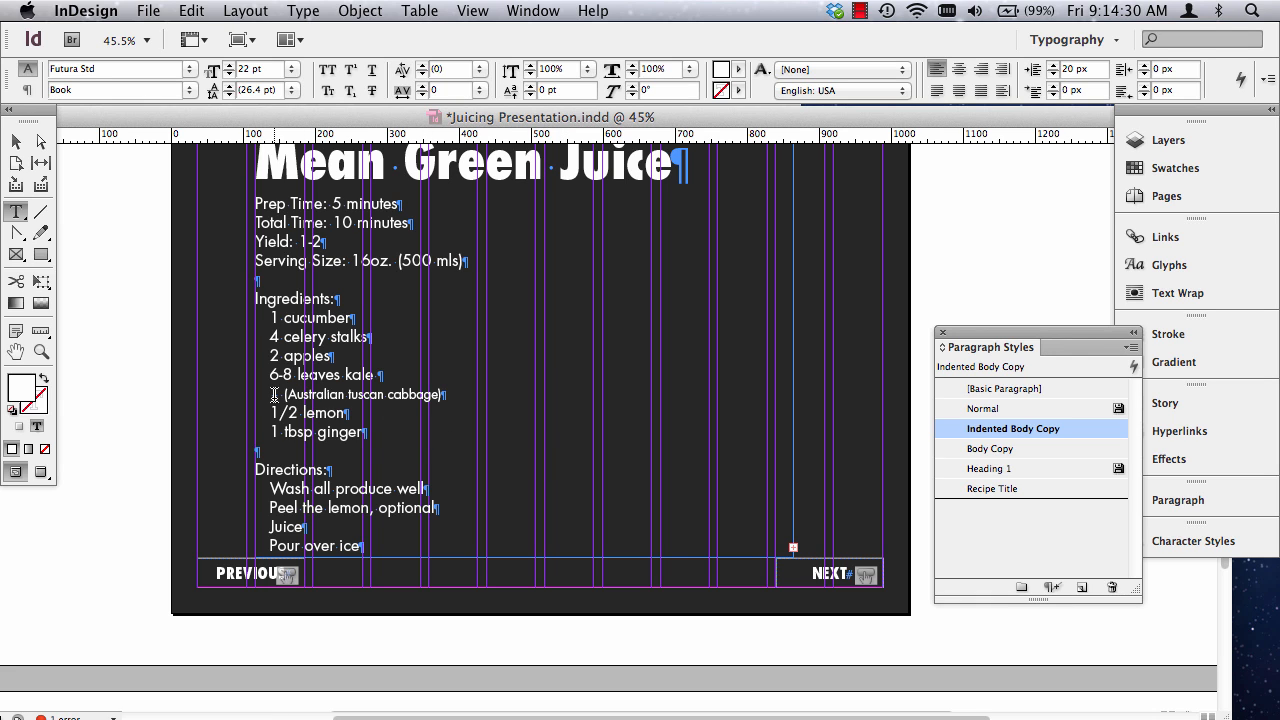
Copy the title text frame from the Green Carrot Ginger Juice page.
{"action": "scroll", "coordinate": [476, 440], "scroll_direction": "down", "scroll_amount": 3}
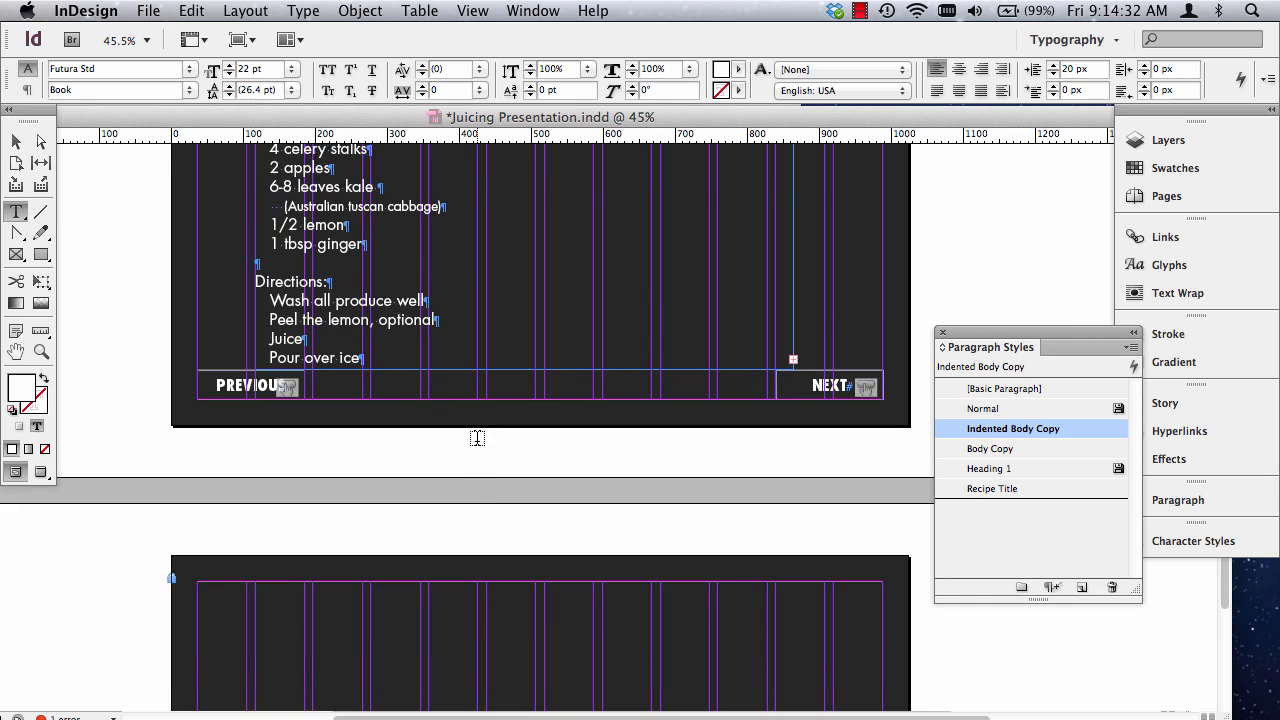
{"action": "scroll", "coordinate": [475, 436], "scroll_direction": "up", "scroll_amount": 5}
{"action": "scroll", "coordinate": [423, 470], "scroll_direction": "down", "scroll_amount": 5}
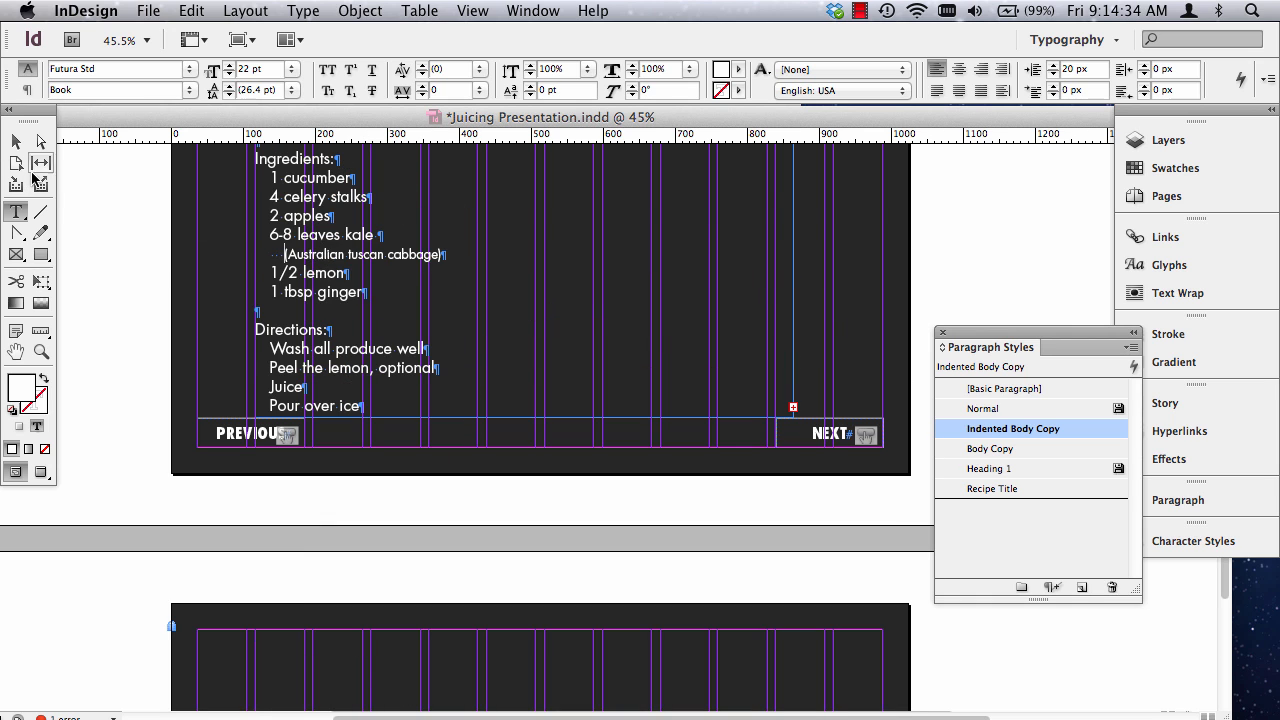
{"action": "scroll", "coordinate": [244, 267], "scroll_direction": "down", "scroll_amount": 3}
{"action": "scroll", "coordinate": [244, 267], "scroll_direction": "down", "scroll_amount": 2}
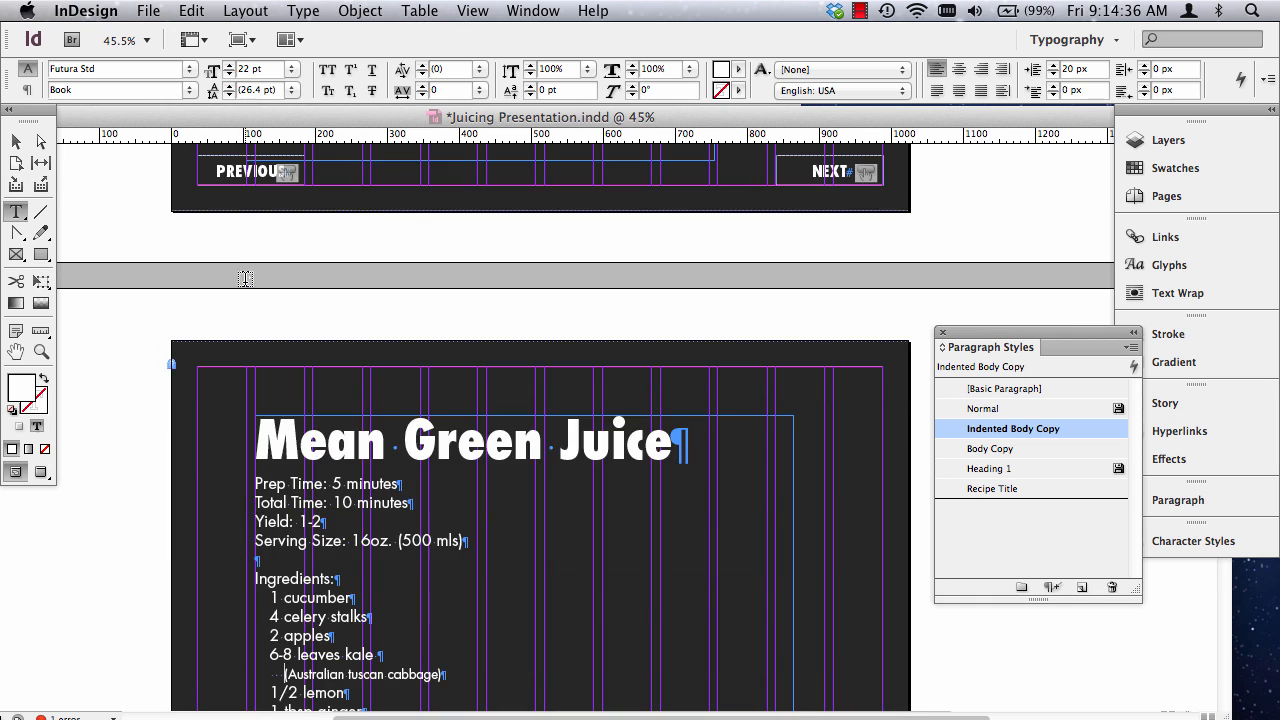
{"action": "left_click", "coordinate": [16, 145]}
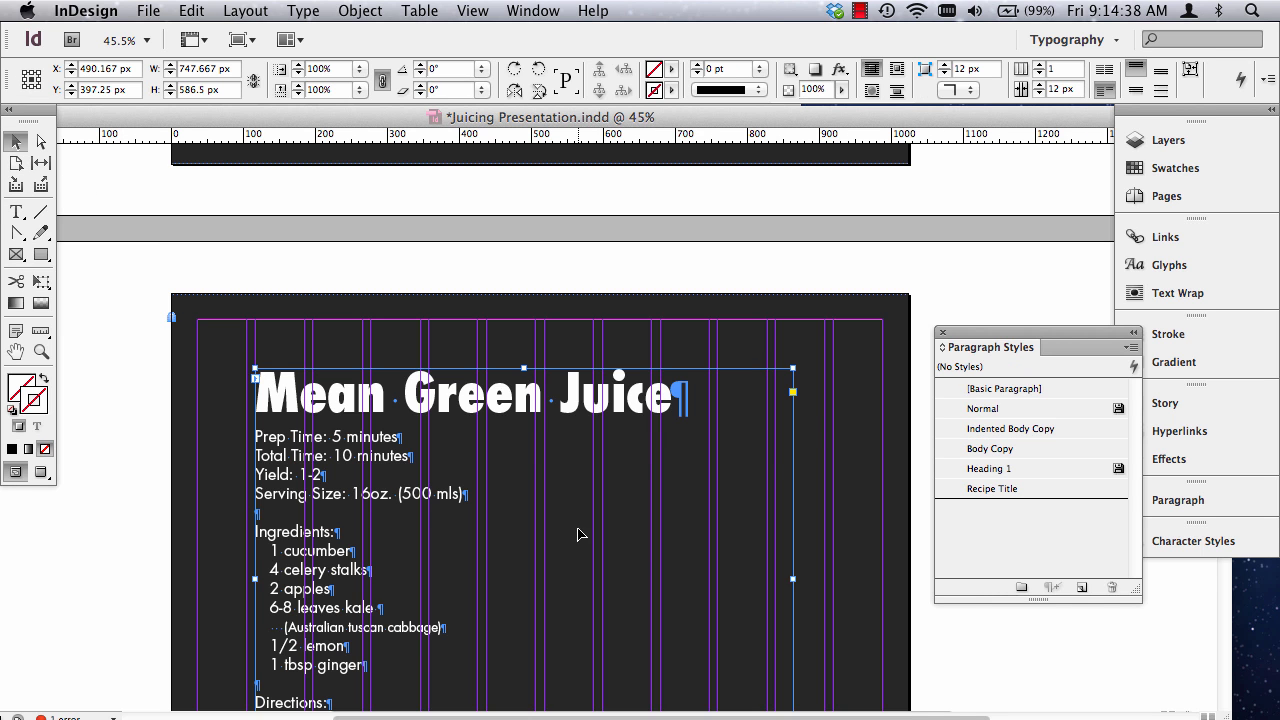
{"action": "scroll", "coordinate": [580, 534], "scroll_direction": "down", "scroll_amount": 4}
{"action": "scroll", "coordinate": [580, 534], "scroll_direction": "up", "scroll_amount": 4}
{"action": "scroll", "coordinate": [580, 534], "scroll_direction": "down", "scroll_amount": 1}
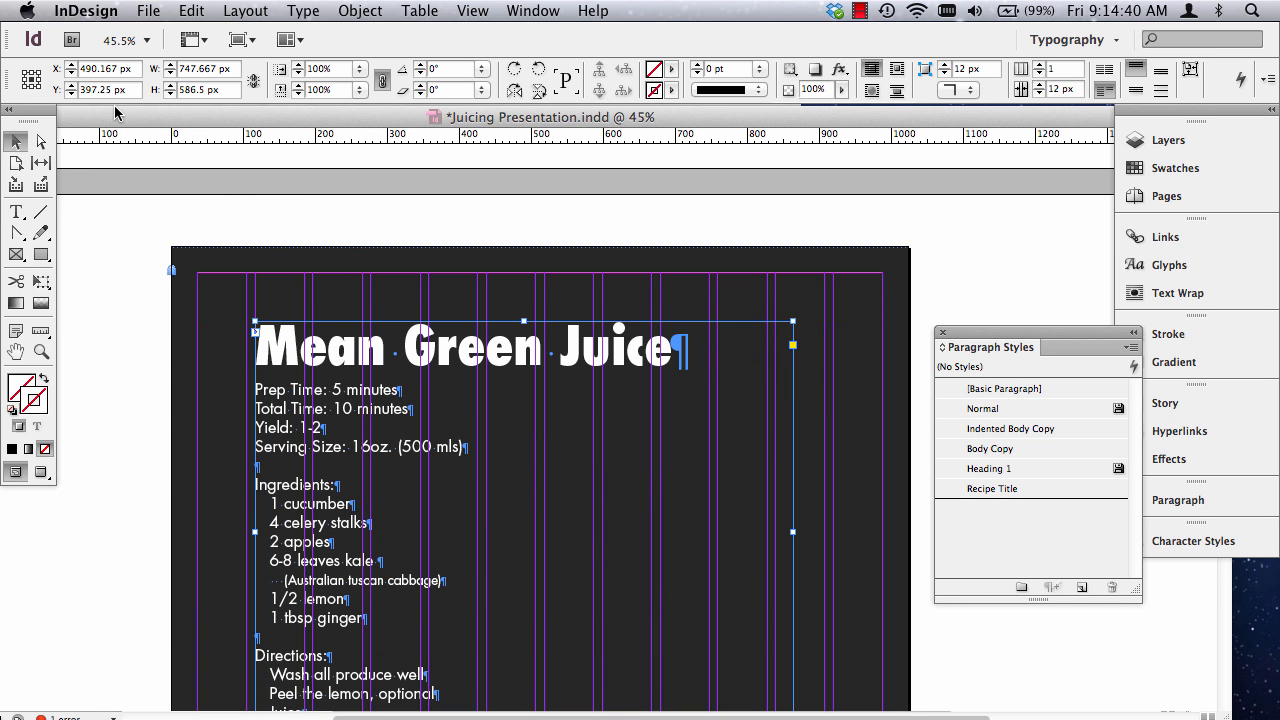
{"action": "scroll", "coordinate": [178, 200], "scroll_direction": "up", "scroll_amount": 10}
{"action": "scroll", "coordinate": [178, 200], "scroll_direction": "down", "scroll_amount": 8}
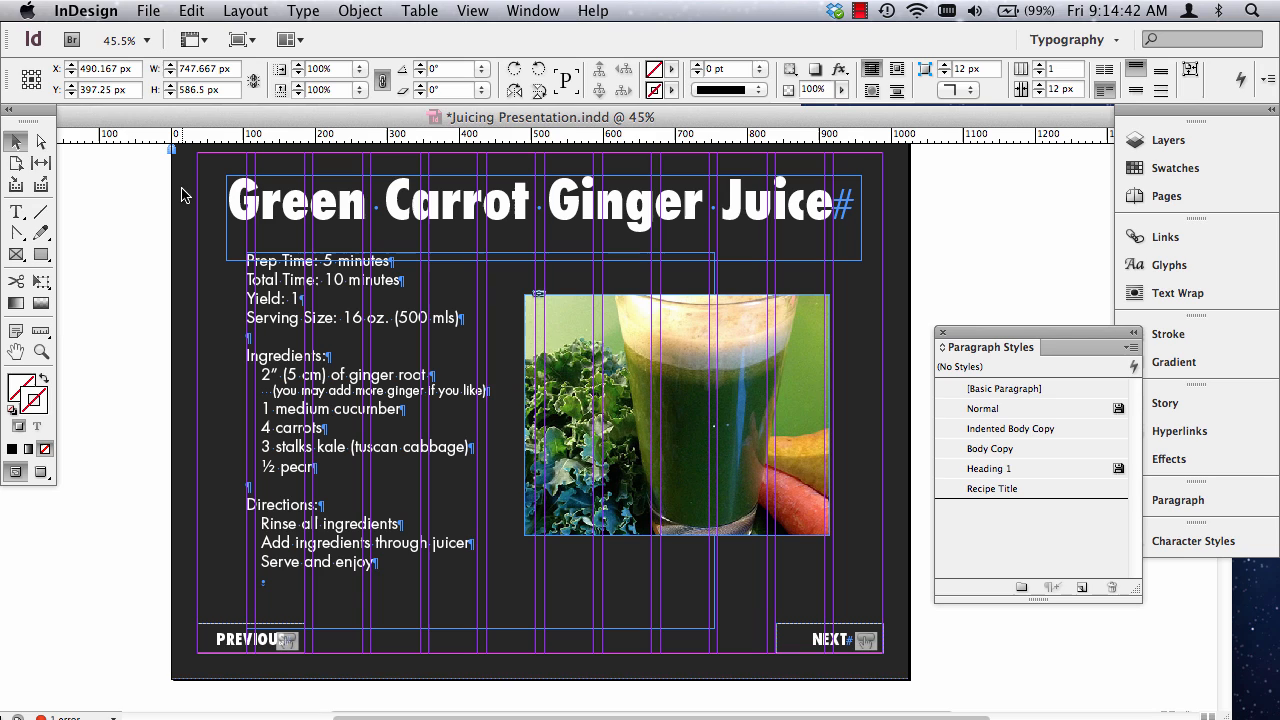
{"action": "left_click", "coordinate": [397, 205]}
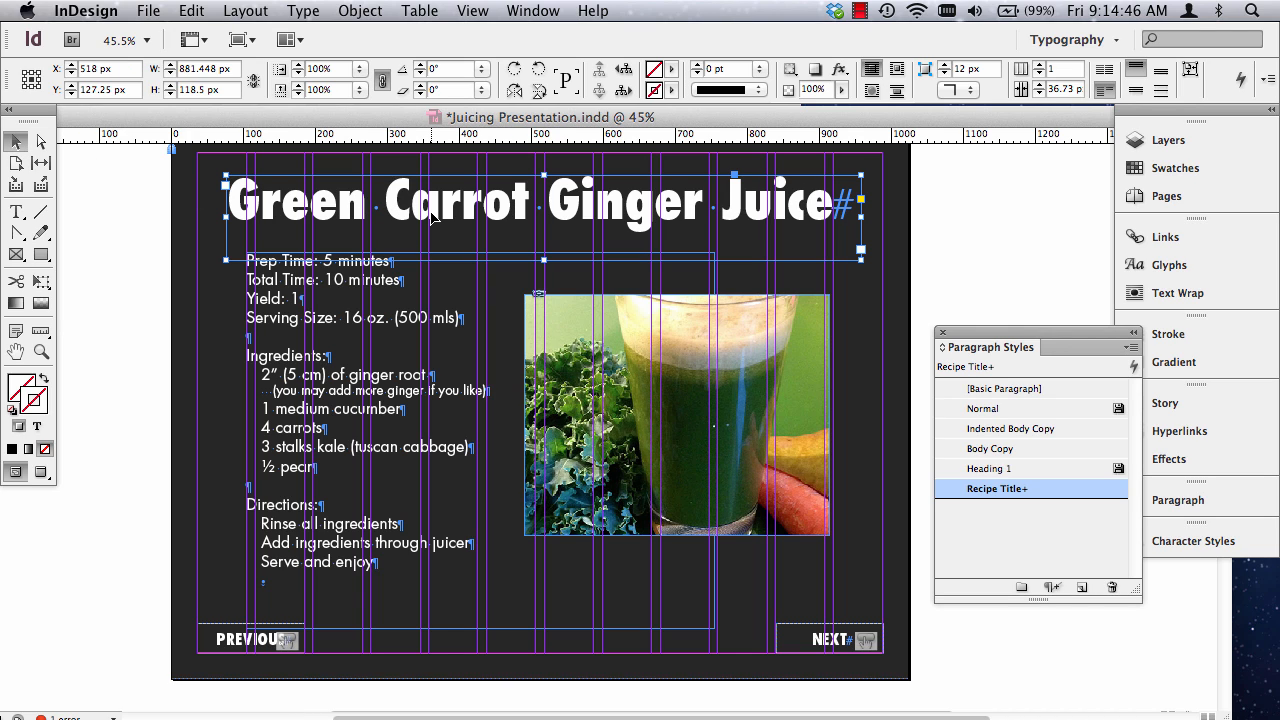
{"action": "left_click", "coordinate": [191, 10]}
{"action": "left_click", "coordinate": [200, 100]}
Paste the copied title frame in place on the Mean Green Juice page.
{"action": "scroll", "coordinate": [519, 430], "scroll_direction": "up", "scroll_amount": 1}
{"action": "scroll", "coordinate": [519, 430], "scroll_direction": "down", "scroll_amount": 15}
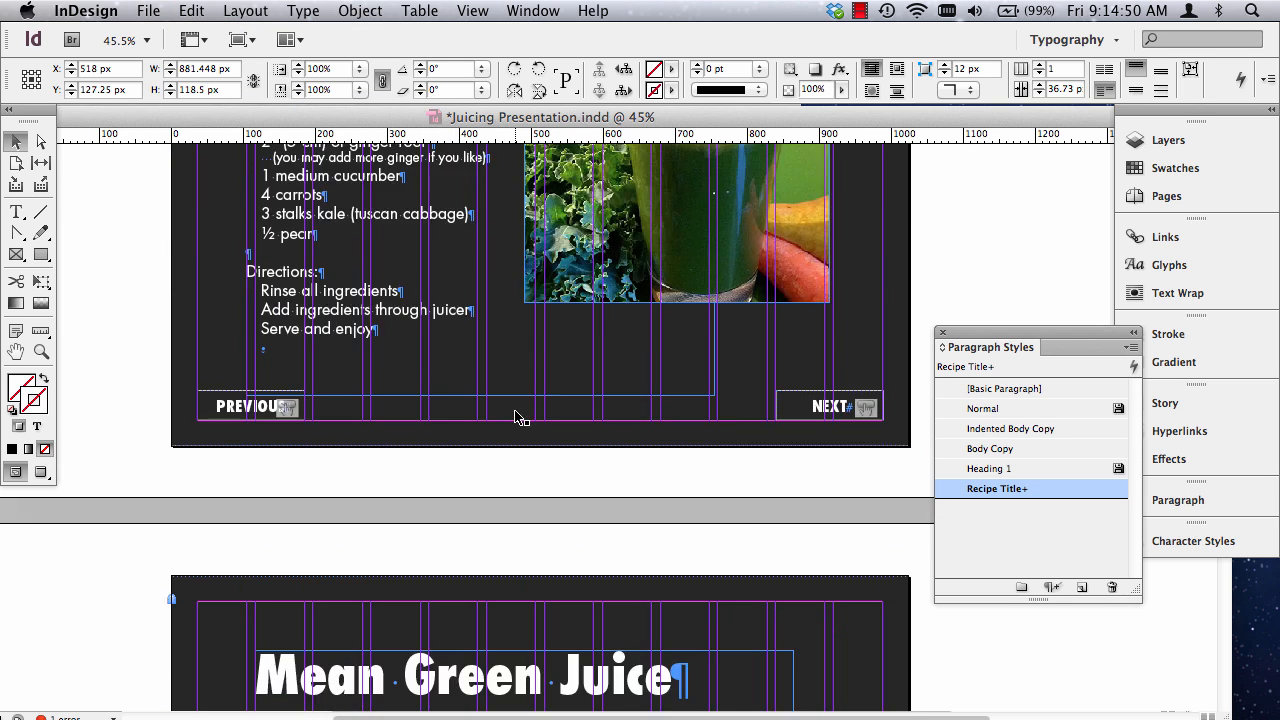
{"action": "left_click", "coordinate": [191, 293]}
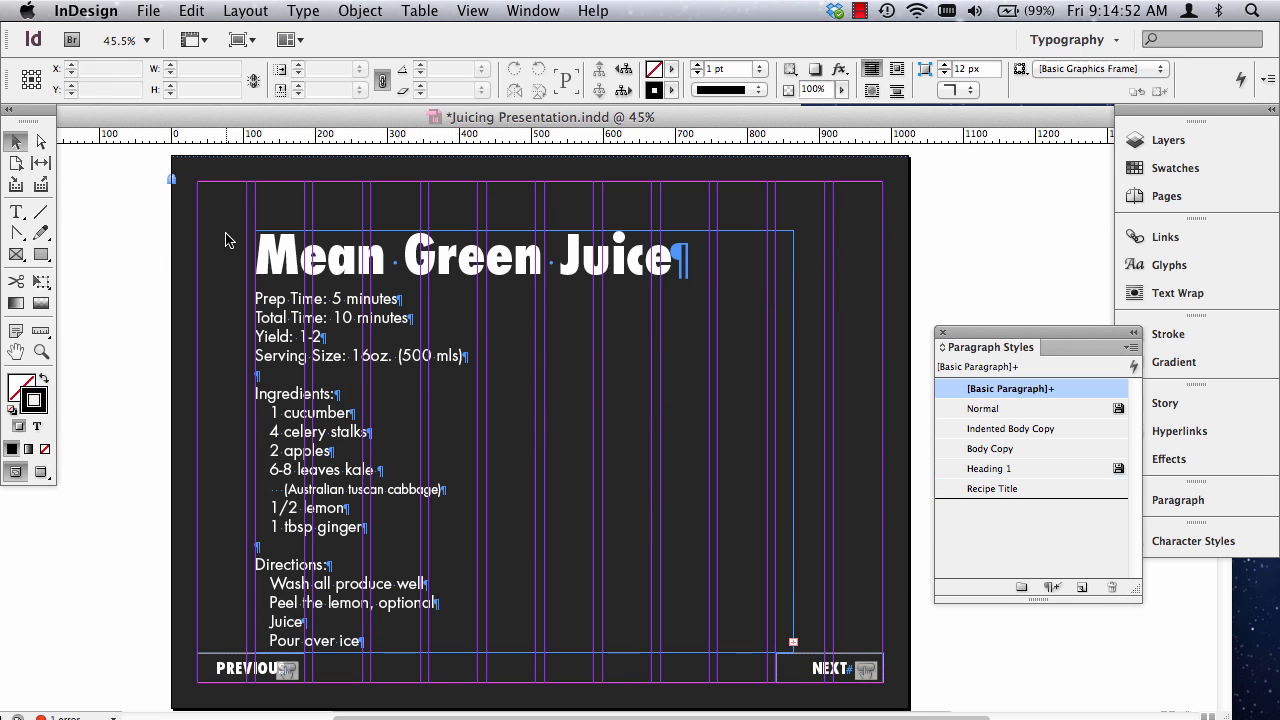
{"action": "scroll", "coordinate": [140, 250], "scroll_direction": "down", "scroll_amount": 1}
{"action": "scroll", "coordinate": [156, 259], "scroll_direction": "up", "scroll_amount": 1}
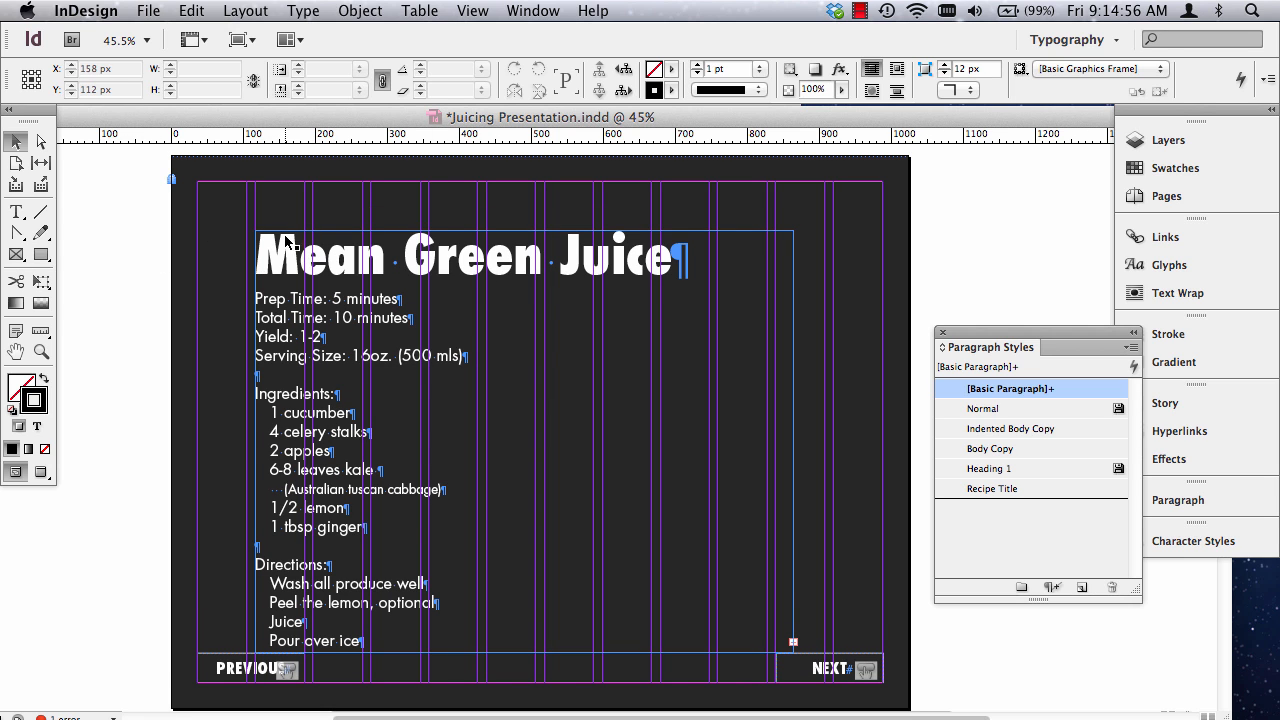
{"action": "left_click", "coordinate": [184, 11]}
{"action": "left_click", "coordinate": [236, 180]}
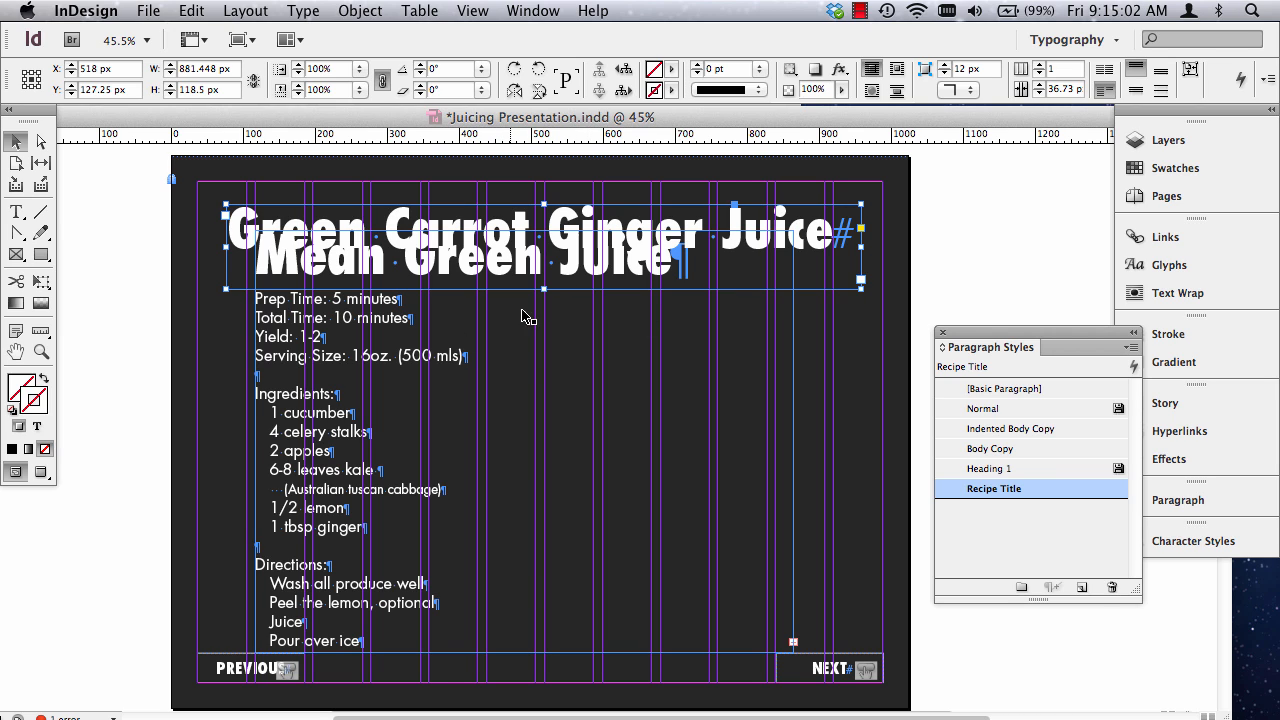
Move the Mean Green Juice recipe frame down below the pasted title frame and cut its "Mean Green Juice" title line.
{"action": "left_click", "coordinate": [480, 328]}
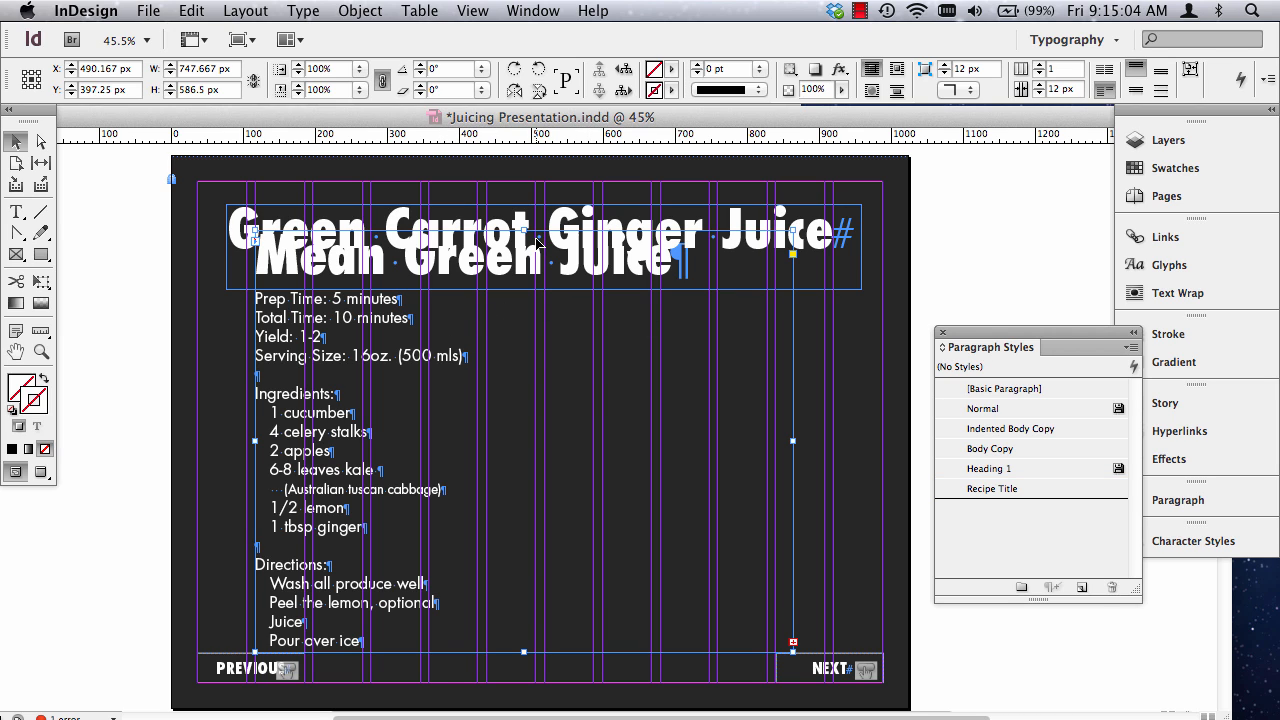
{"action": "left_click_drag", "start_coordinate": [355, 381], "coordinate": [366, 461]}
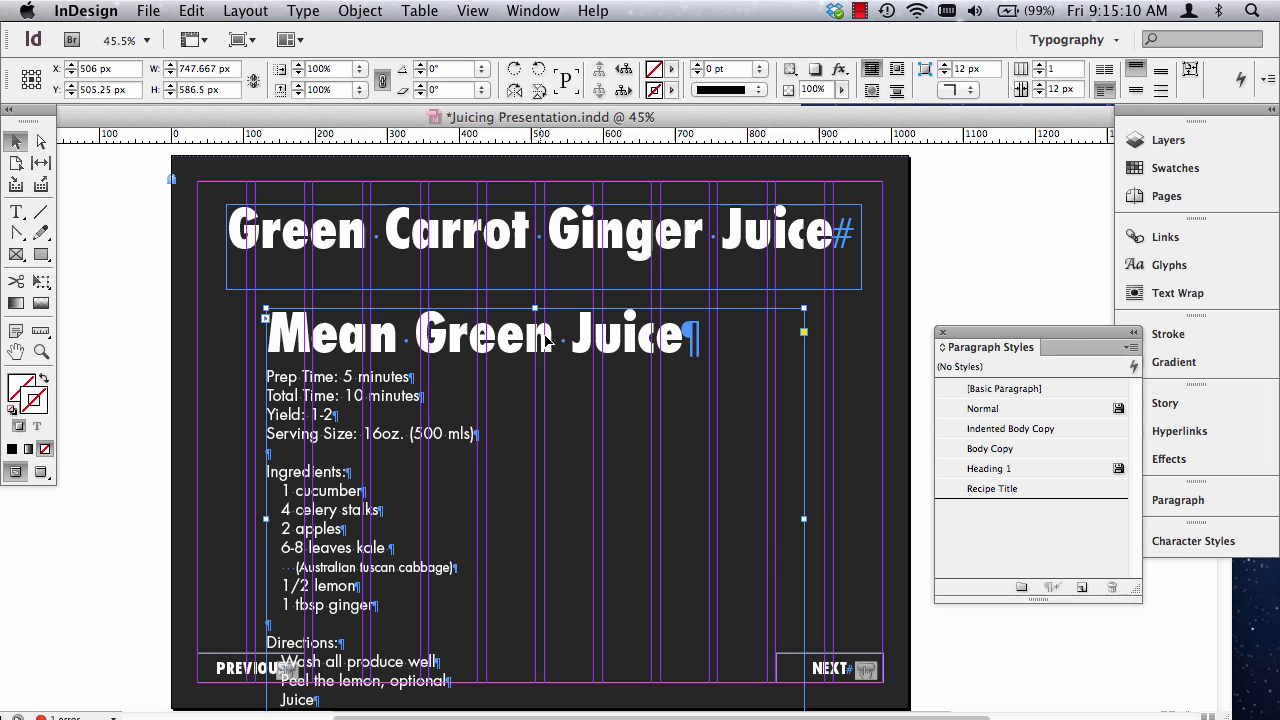
{"action": "double_click", "coordinate": [497, 337]}
{"action": "double_click", "coordinate": [497, 337]}
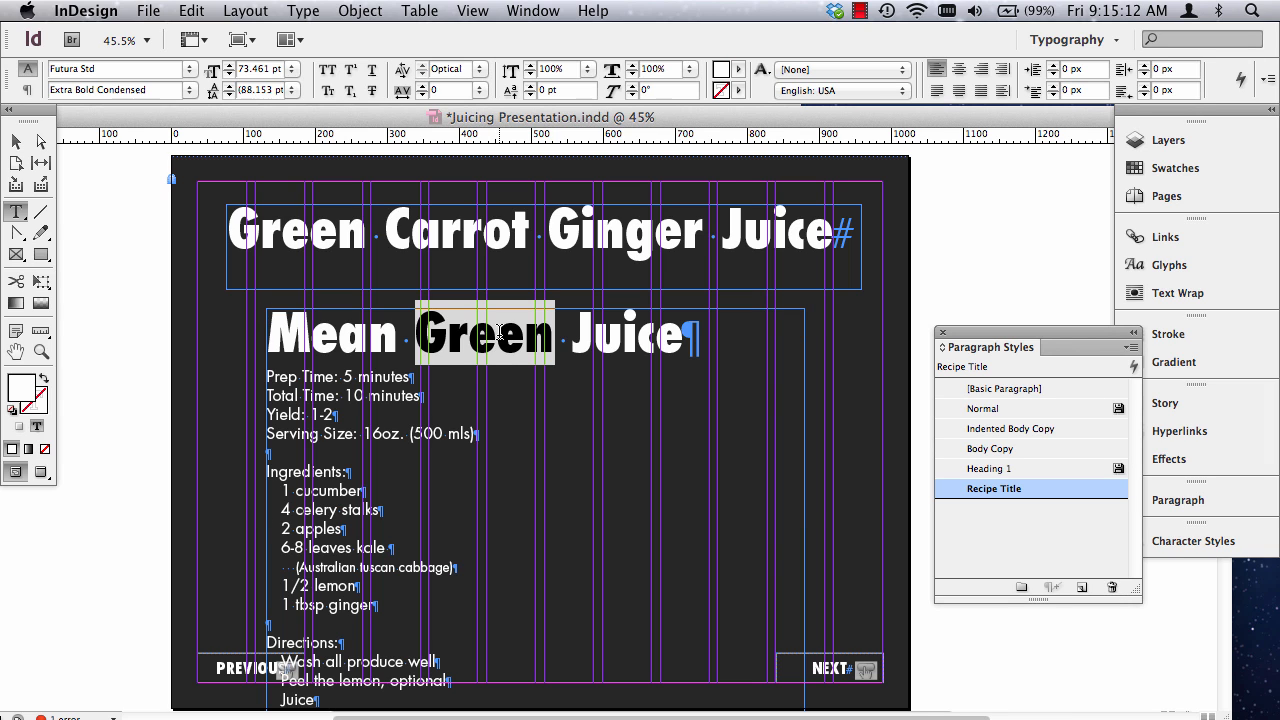
{"action": "triple_click", "coordinate": [497, 335]}
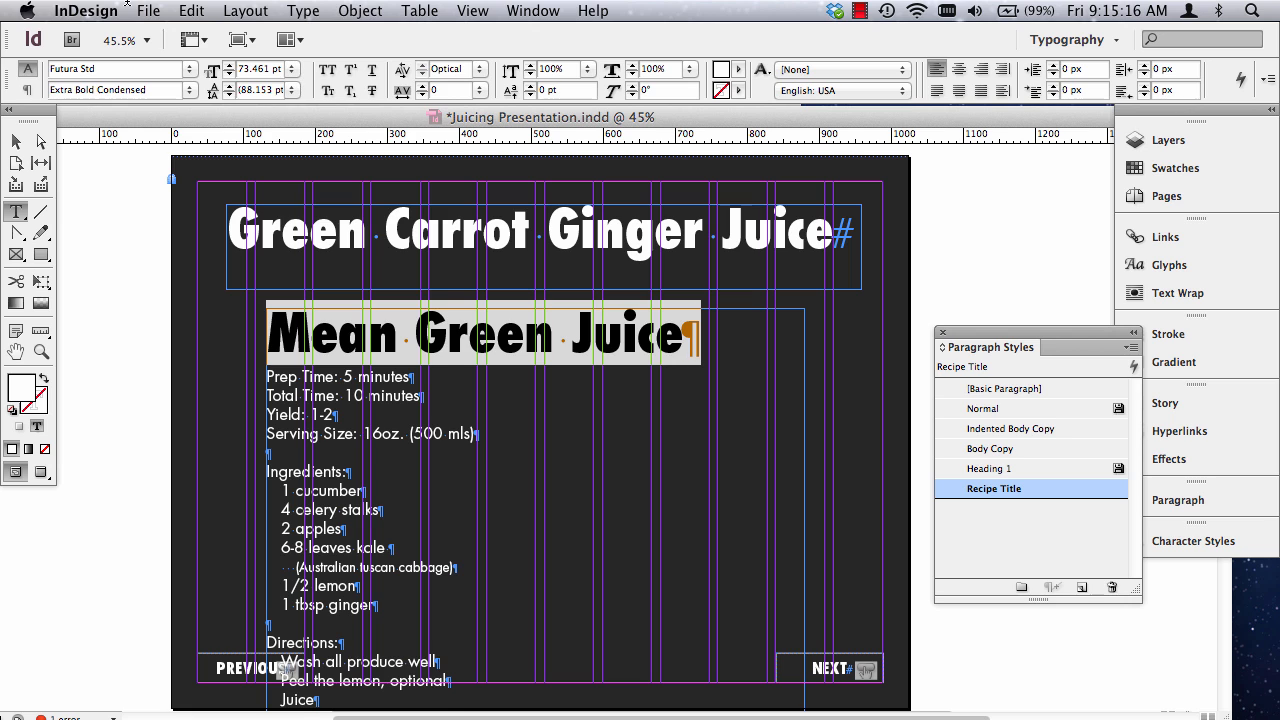
{"action": "left_click", "coordinate": [191, 10]}
{"action": "left_click", "coordinate": [215, 104]}
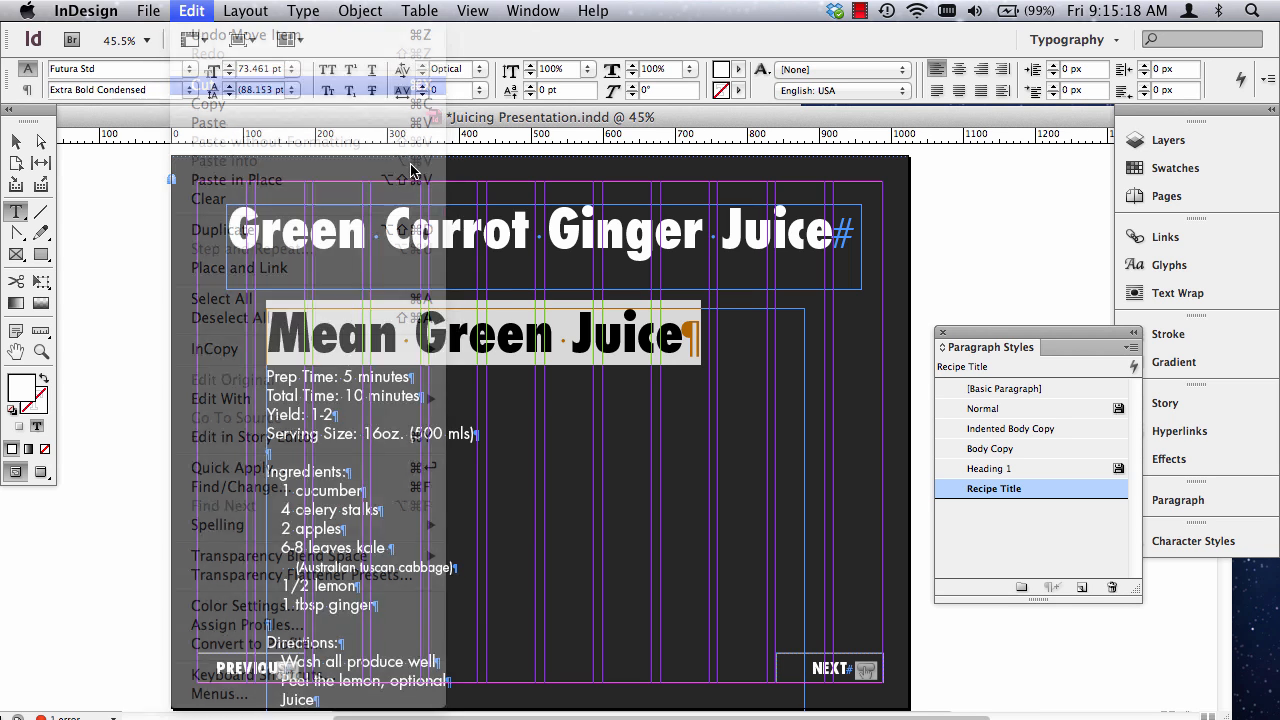
Replace the "Green Carrot Ginger Juice" text in the pasted title frame with the cut "Mean Green Juice" title.
{"action": "double_click", "coordinate": [317, 253]}
{"action": "triple_click", "coordinate": [317, 253]}
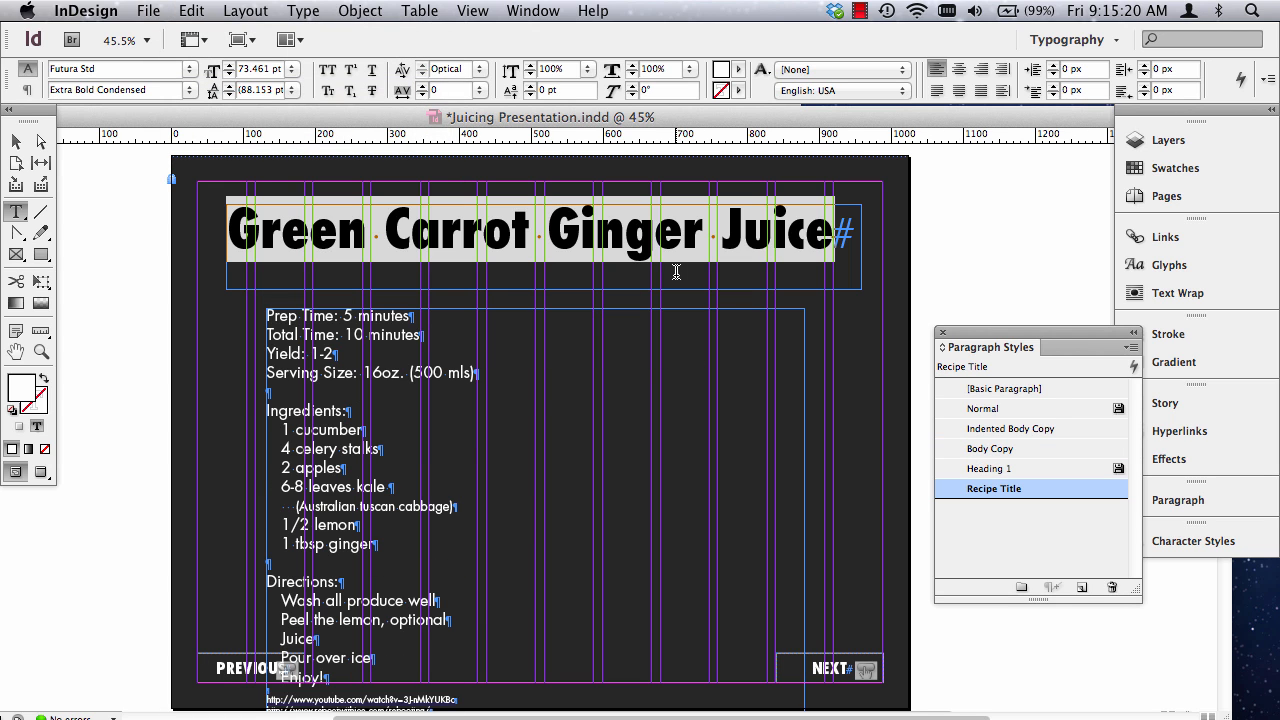
{"action": "triple_click", "coordinate": [577, 245]}
{"action": "left_click", "coordinate": [192, 10]}
{"action": "left_click", "coordinate": [210, 122]}
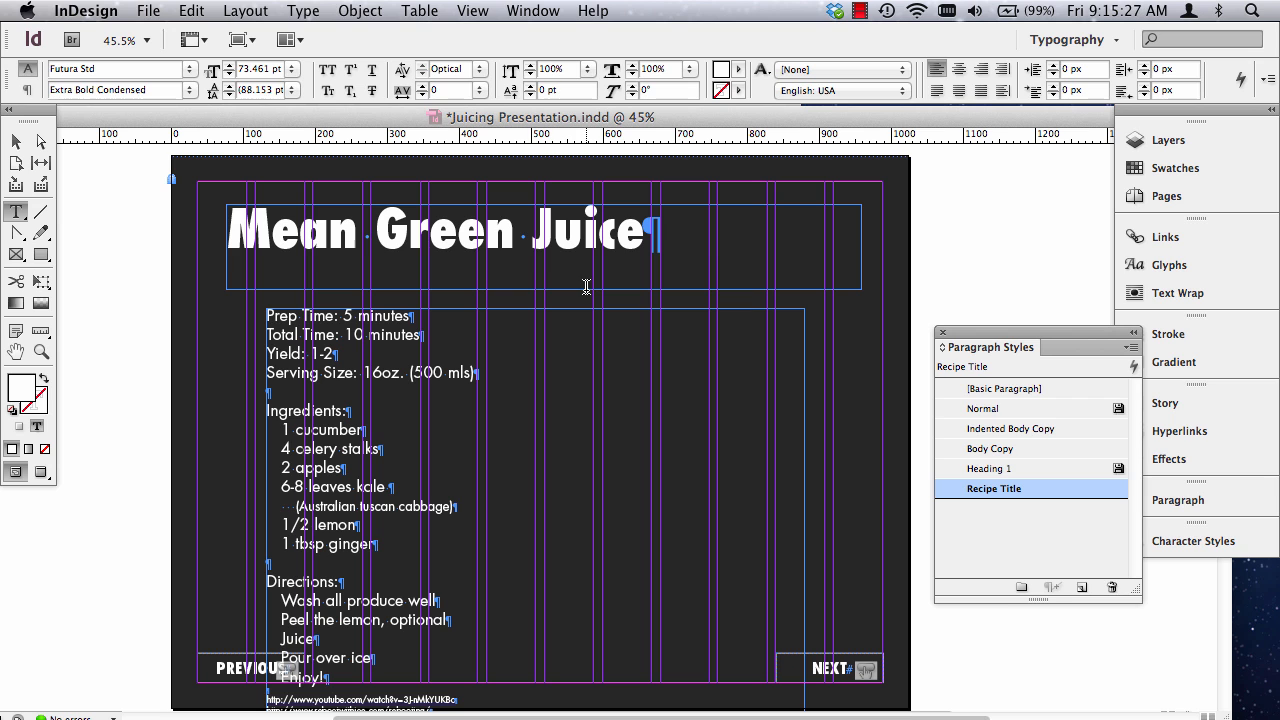
Check the position of the recipe text frame on the Green Carrot Ginger Juice page and view the document's page thumbnails.
{"action": "left_click", "coordinate": [16, 141]}
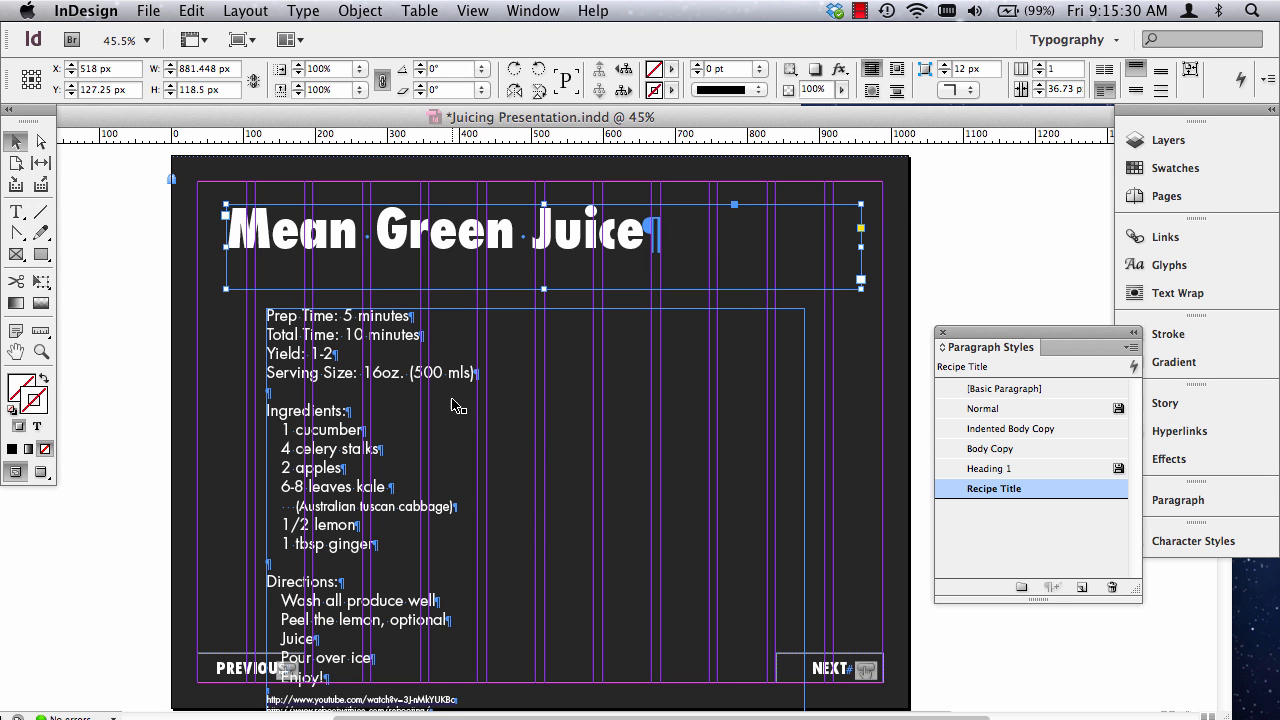
{"action": "scroll", "coordinate": [452, 406], "scroll_direction": "up", "scroll_amount": 10}
{"action": "scroll", "coordinate": [450, 408], "scroll_direction": "down", "scroll_amount": 5}
{"action": "left_click", "coordinate": [358, 395]}
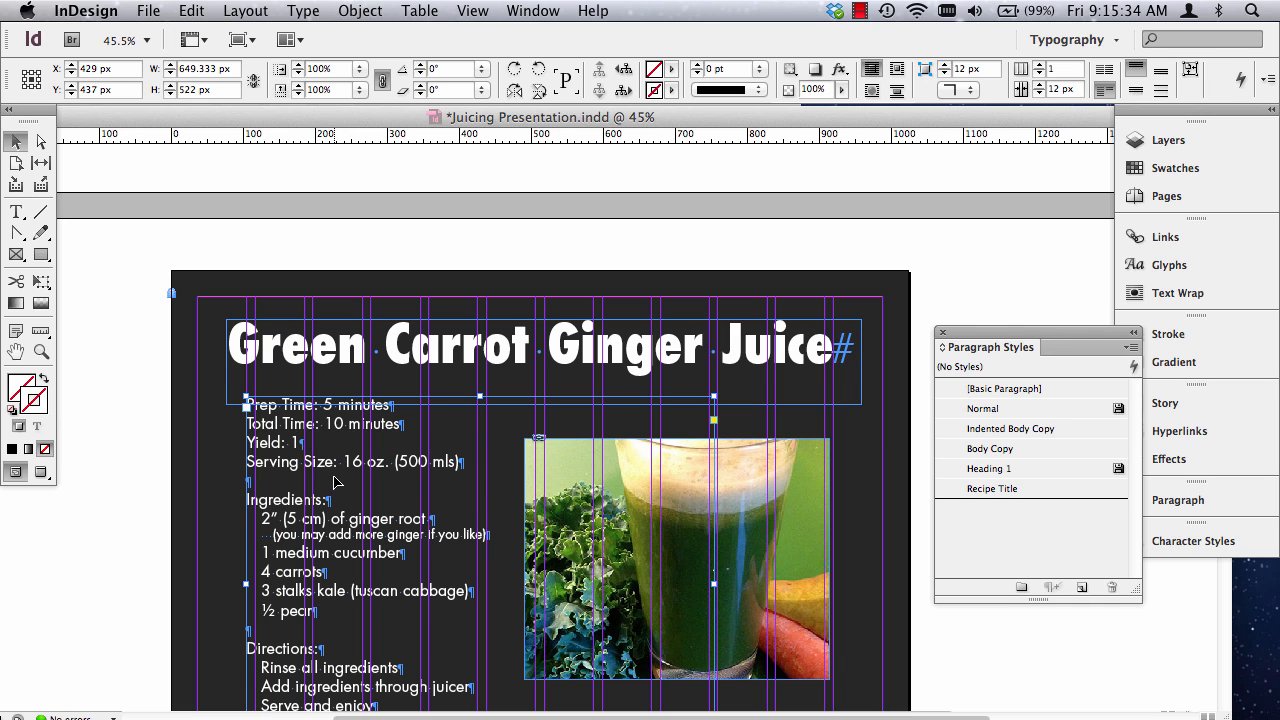
{"action": "scroll", "coordinate": [337, 483], "scroll_direction": "down", "scroll_amount": 3}
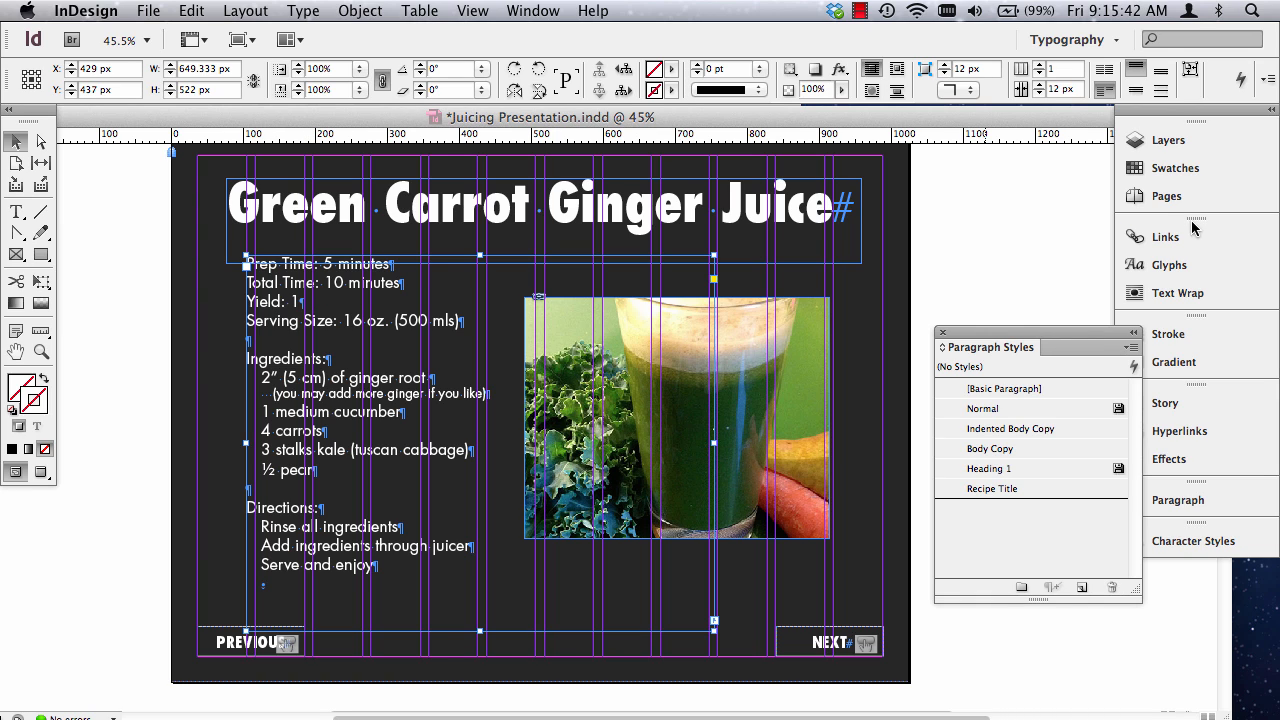
{"action": "left_click", "coordinate": [1170, 196]}
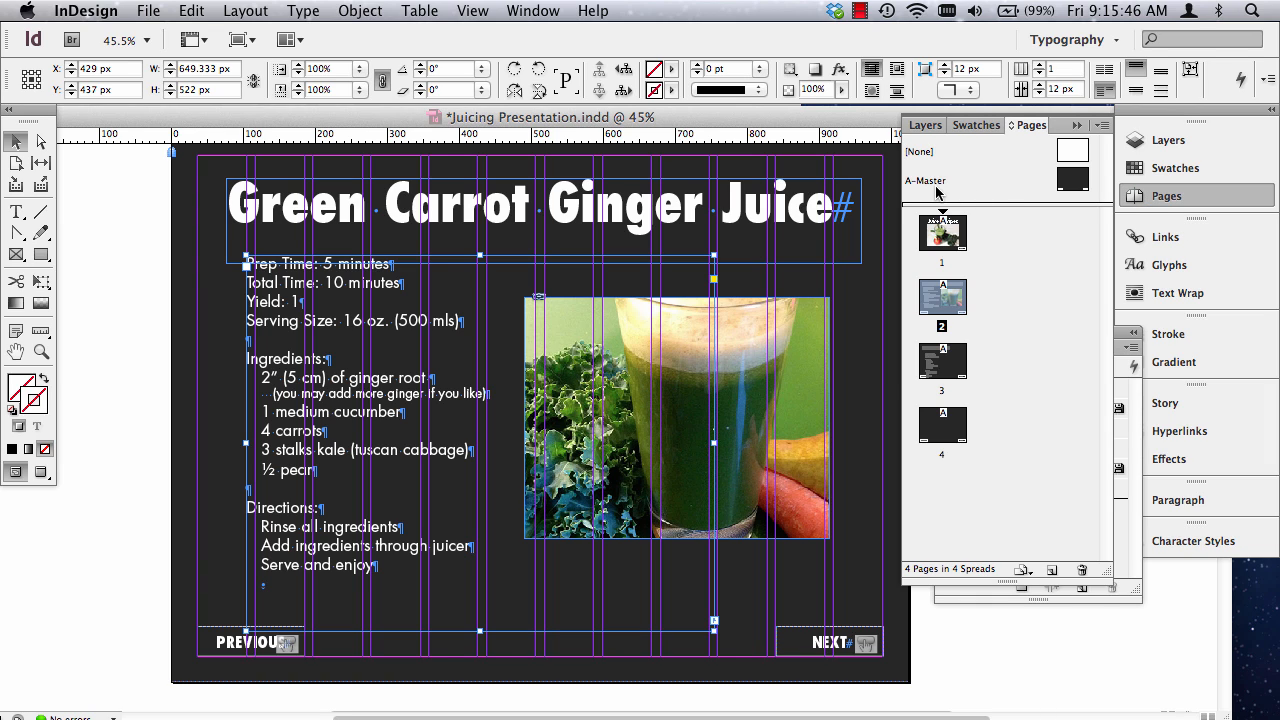
{"action": "left_click", "coordinate": [1079, 127]}
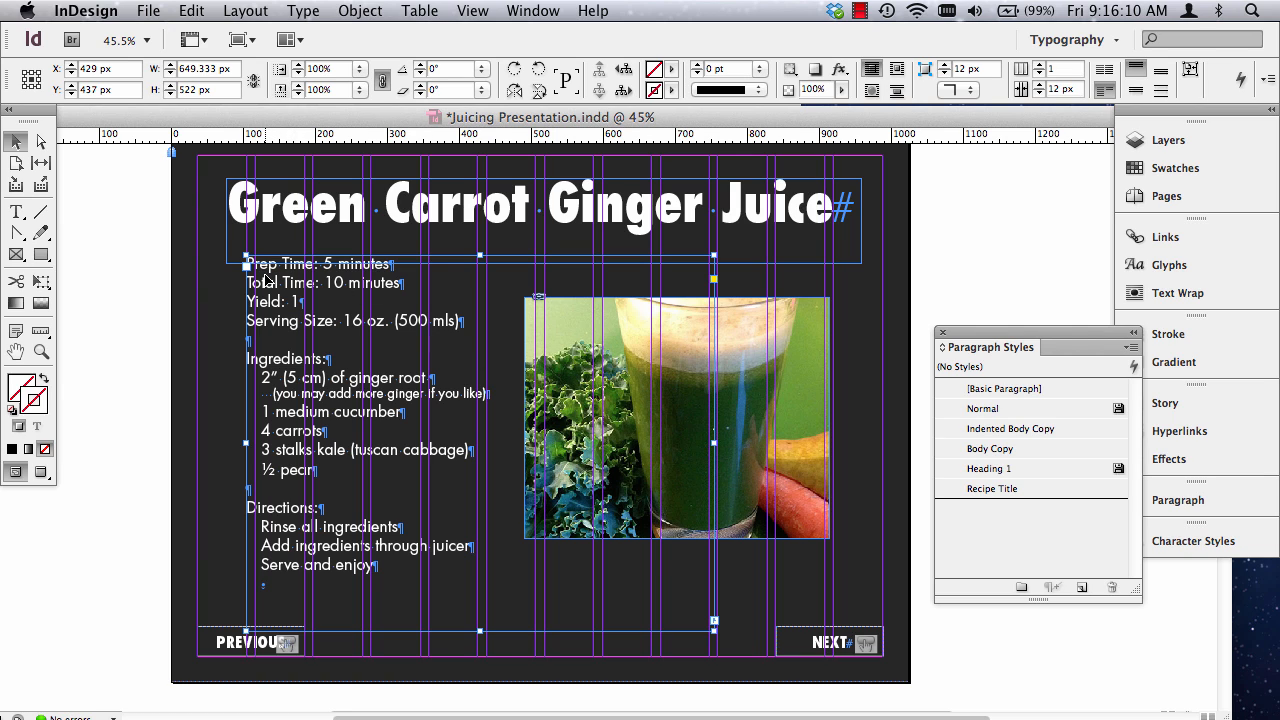
Shift the Mean Green Juice recipe frame toward the page's left margin and set its Y position to 436 px.
{"action": "left_click", "coordinate": [13, 139]}
{"action": "scroll", "coordinate": [291, 457], "scroll_direction": "up", "scroll_amount": 5}
{"action": "scroll", "coordinate": [294, 443], "scroll_direction": "down", "scroll_amount": 15}
{"action": "scroll", "coordinate": [280, 430], "scroll_direction": "up", "scroll_amount": 3}
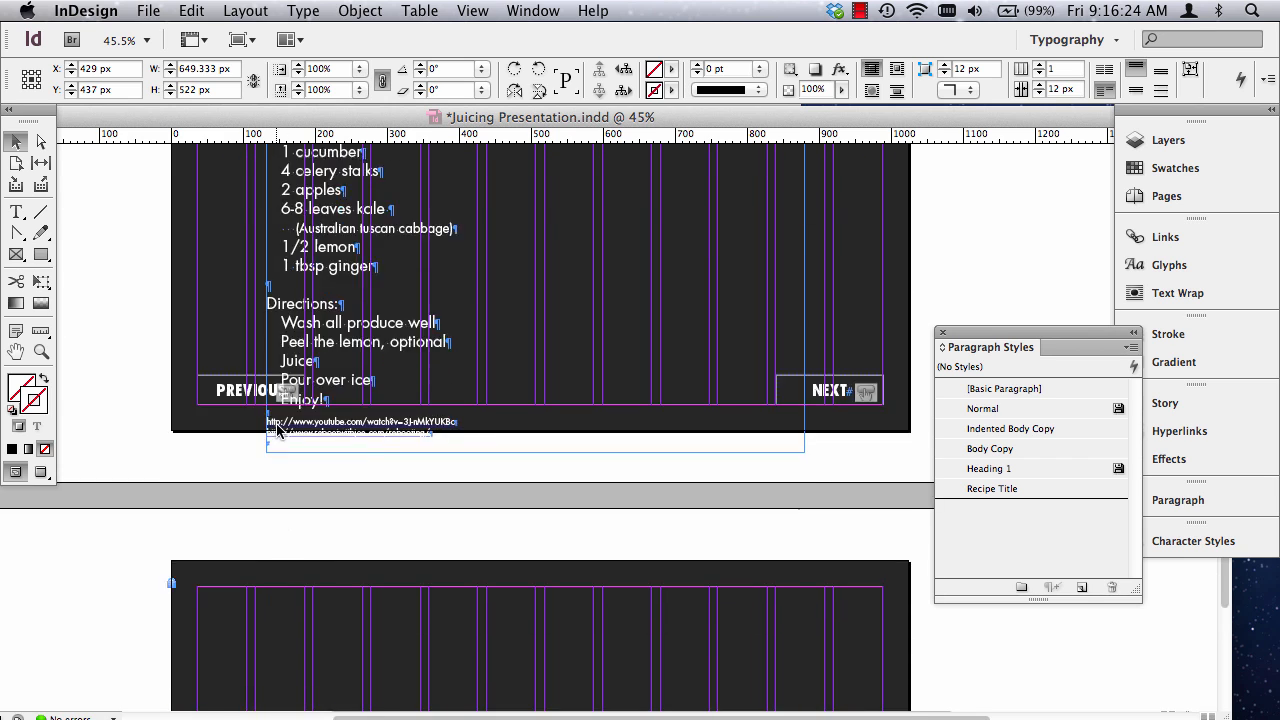
{"action": "scroll", "coordinate": [277, 425], "scroll_direction": "up", "scroll_amount": 4}
{"action": "left_click_drag", "start_coordinate": [301, 259], "coordinate": [268, 263]}
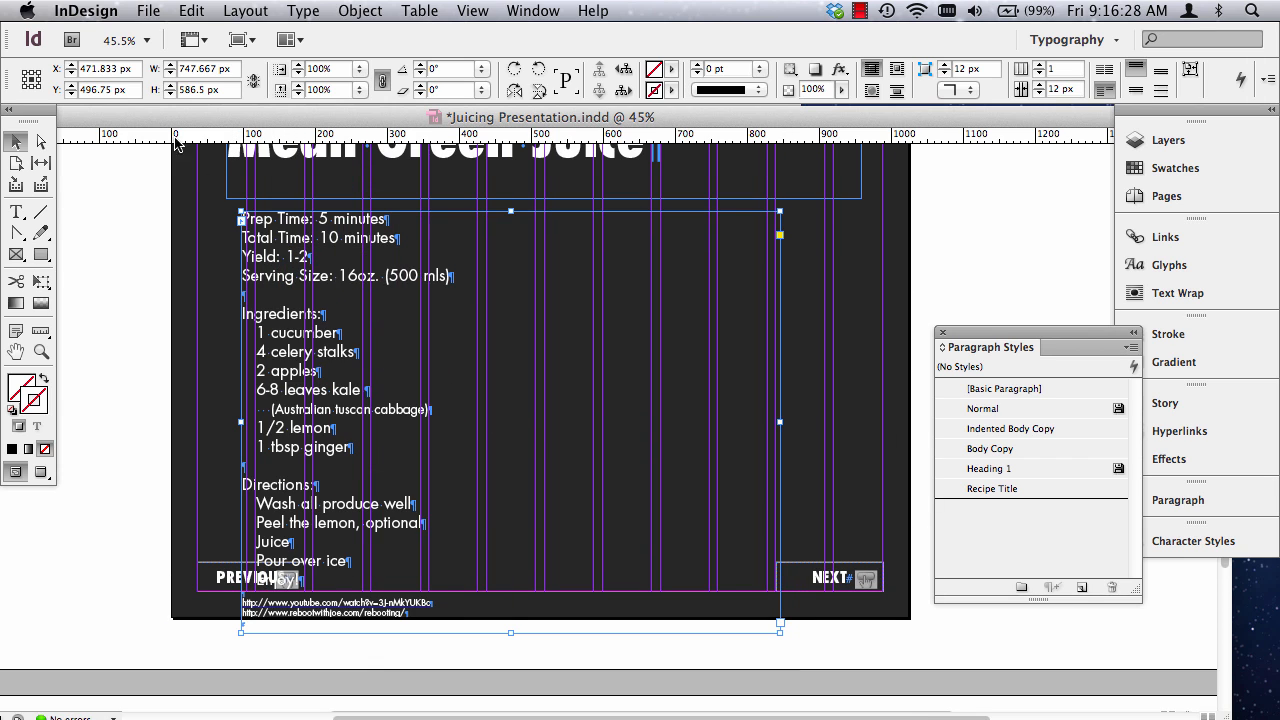
{"action": "left_click_drag", "start_coordinate": [109, 90], "coordinate": [88, 90]}
{"action": "key", "text": "BackSpace"}
{"action": "type", "text": "35"}
{"action": "key", "text": "Return"}
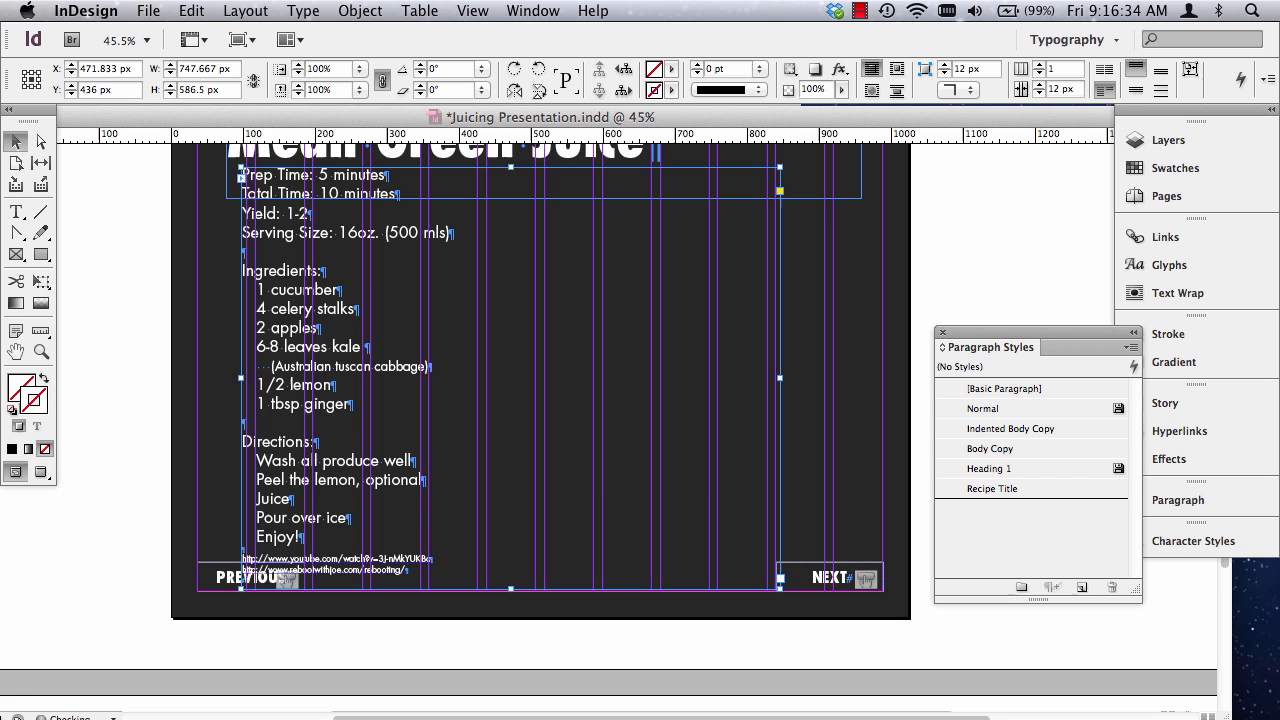
Compare the recipe frame's position on the Green Carrot Ginger Juice page and set the Mean Green Juice recipe frame's Y position to 437 px.
{"action": "scroll", "coordinate": [266, 298], "scroll_direction": "up", "scroll_amount": 5}
{"action": "scroll", "coordinate": [271, 300], "scroll_direction": "up", "scroll_amount": 5}
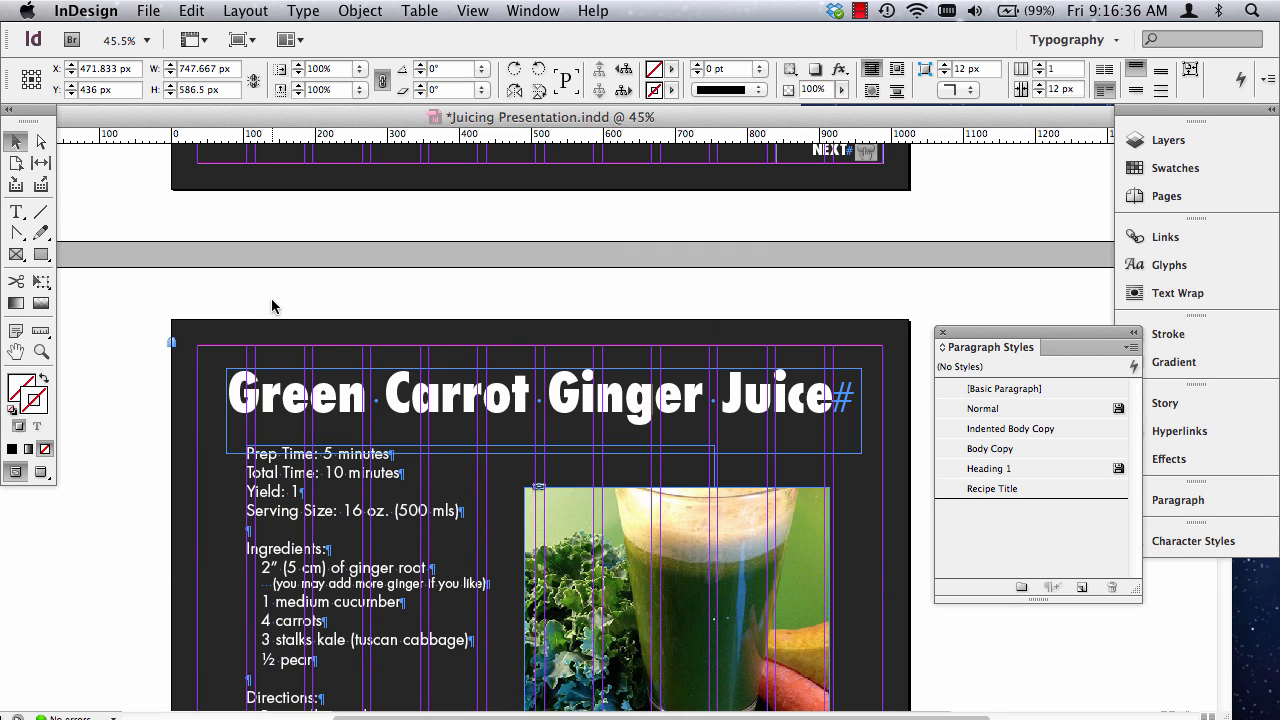
{"action": "scroll", "coordinate": [271, 300], "scroll_direction": "down", "scroll_amount": 2}
{"action": "left_click", "coordinate": [250, 305]}
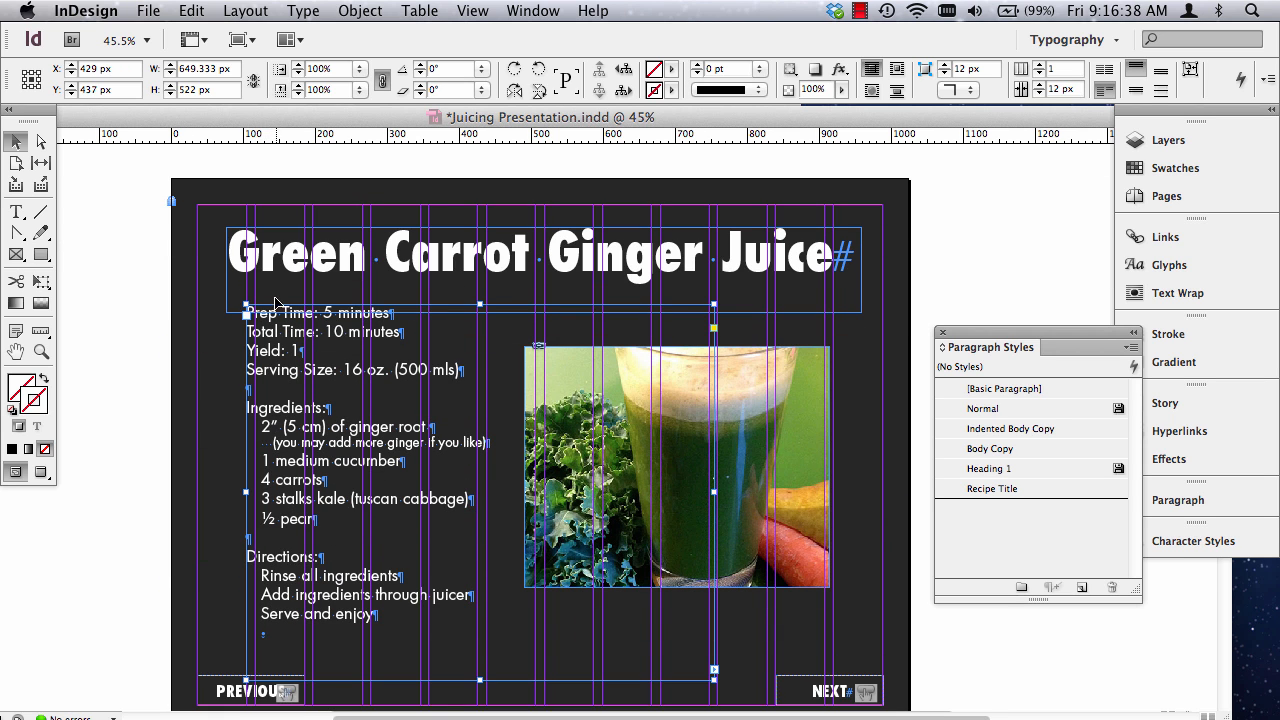
{"action": "scroll", "coordinate": [360, 330], "scroll_direction": "down", "scroll_amount": 6}
{"action": "scroll", "coordinate": [360, 330], "scroll_direction": "down", "scroll_amount": 5}
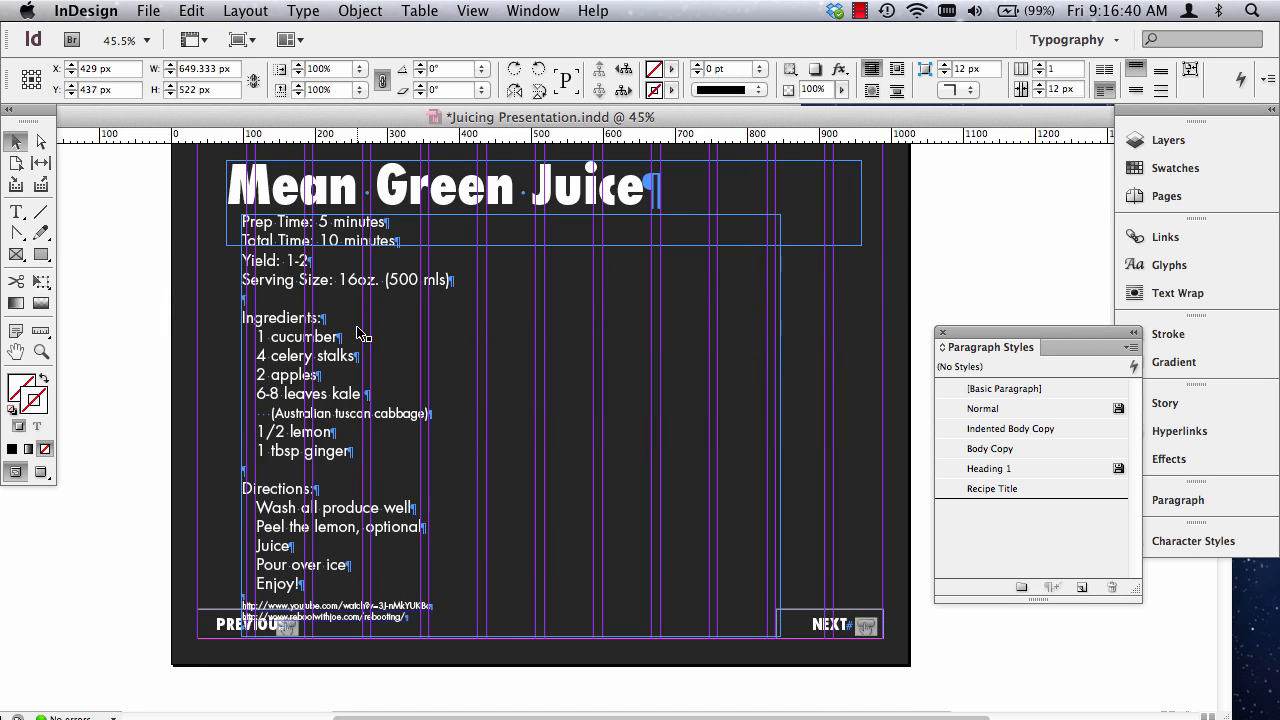
{"action": "left_click", "coordinate": [294, 298]}
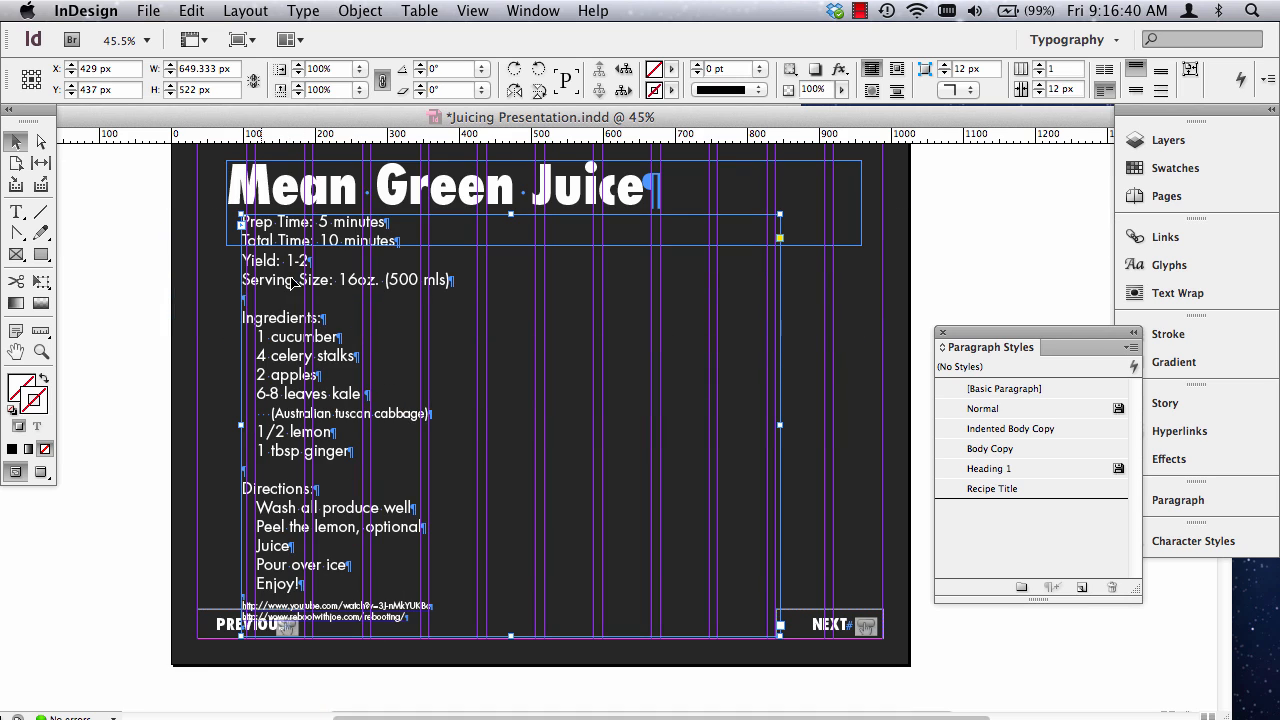
{"action": "left_click", "coordinate": [96, 89]}
{"action": "key", "text": "BackSpace"}
{"action": "type", "text": "7"}
{"action": "key", "text": "Return"}
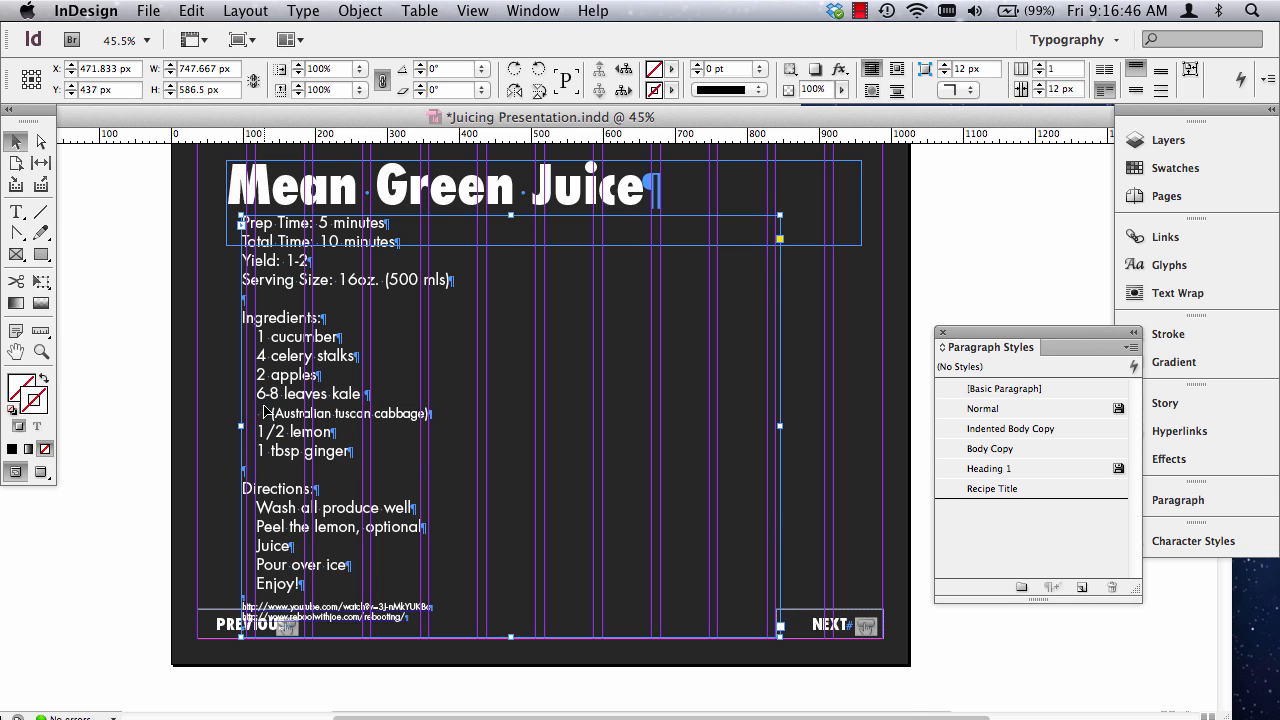
Set the reference point to the top-left corner with the Green Carrot Ginger Juice recipe frame selected, and check its X and Y position.
{"action": "scroll", "coordinate": [266, 406], "scroll_direction": "up", "scroll_amount": 10}
{"action": "left_click", "coordinate": [298, 355]}
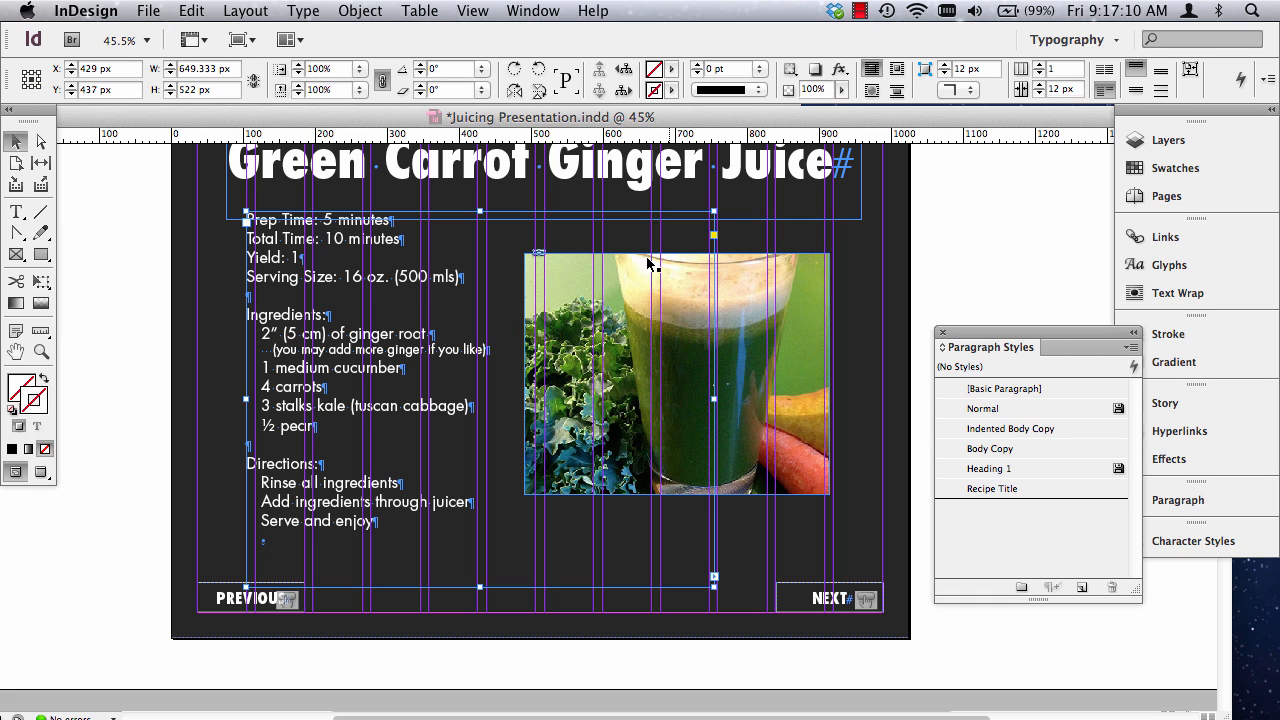
{"action": "left_click", "coordinate": [25, 73]}
{"action": "scroll", "coordinate": [263, 434], "scroll_direction": "down", "scroll_amount": 15}
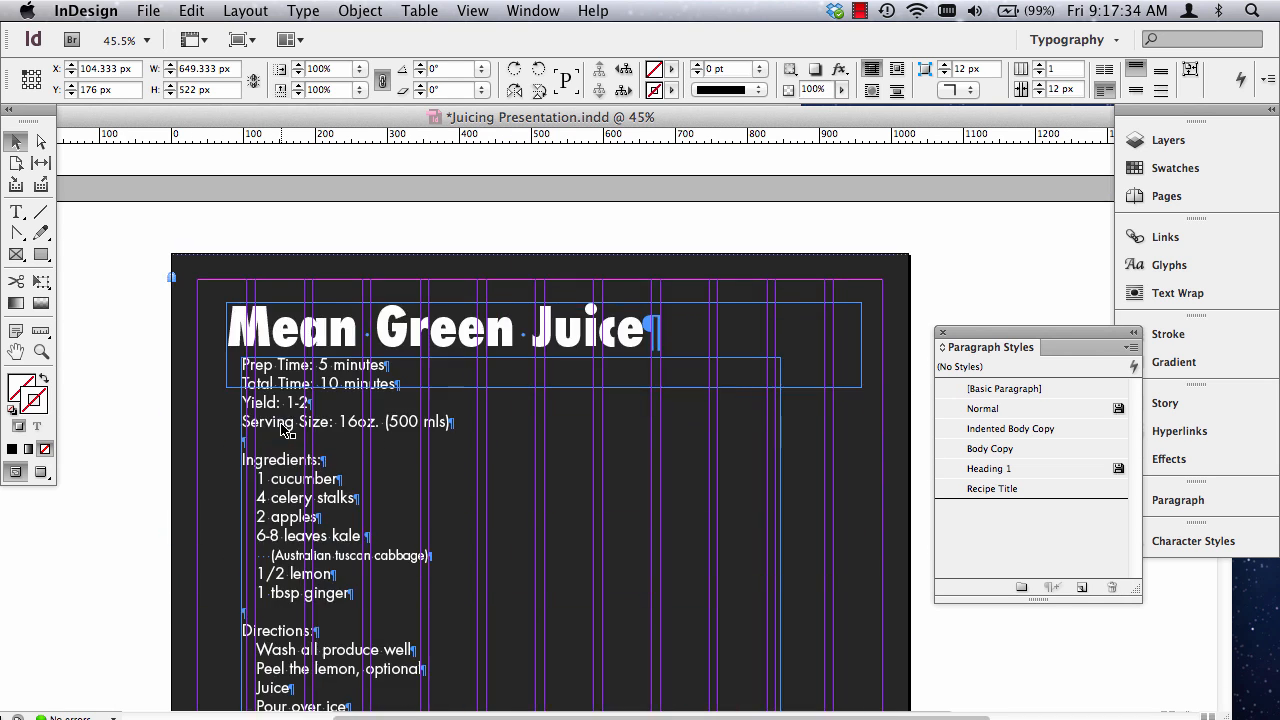
Move the Mean Green Juice recipe frame to X 104.333 px and set its Y position to 176 px.
{"action": "left_click", "coordinate": [298, 322]}
{"action": "scroll", "coordinate": [330, 422], "scroll_direction": "up", "scroll_amount": 5}
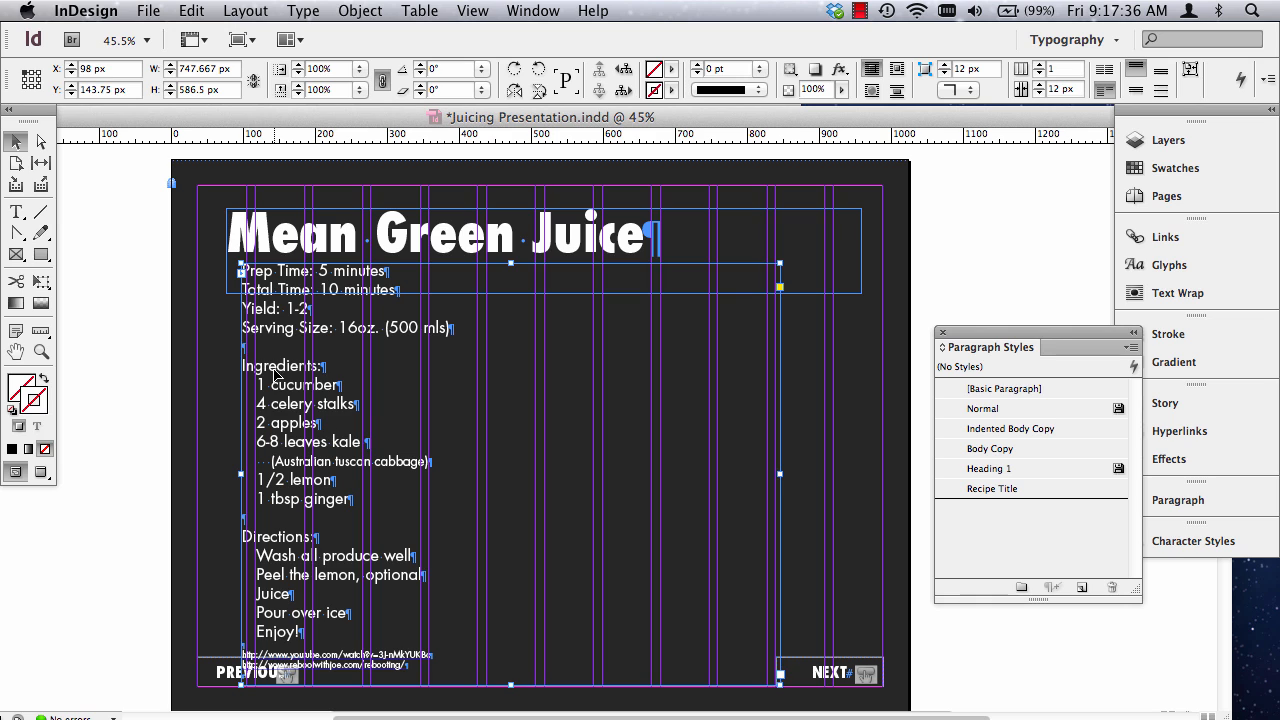
{"action": "left_click_drag", "start_coordinate": [273, 372], "coordinate": [300, 379]}
{"action": "left_click_drag", "start_coordinate": [107, 92], "coordinate": [96, 90]}
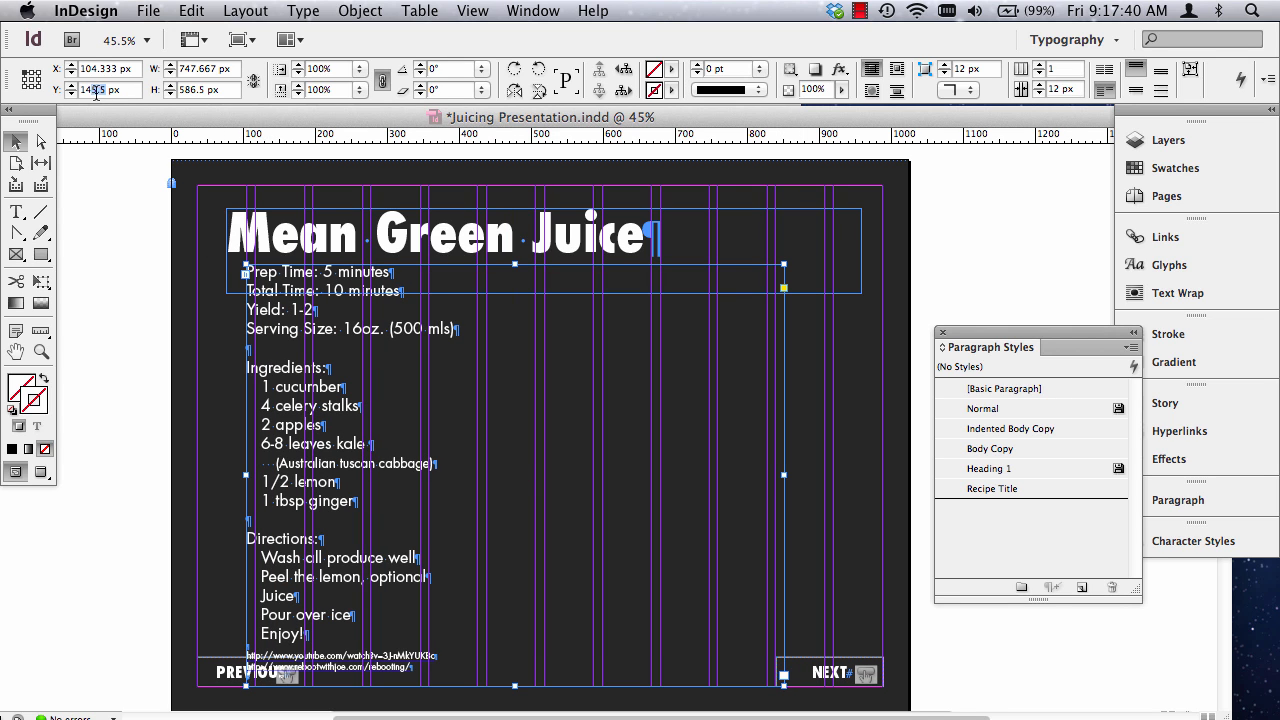
{"action": "key", "text": "BackSpace"}
{"action": "key", "text": "BackSpace"}
{"action": "key", "text": "Return"}
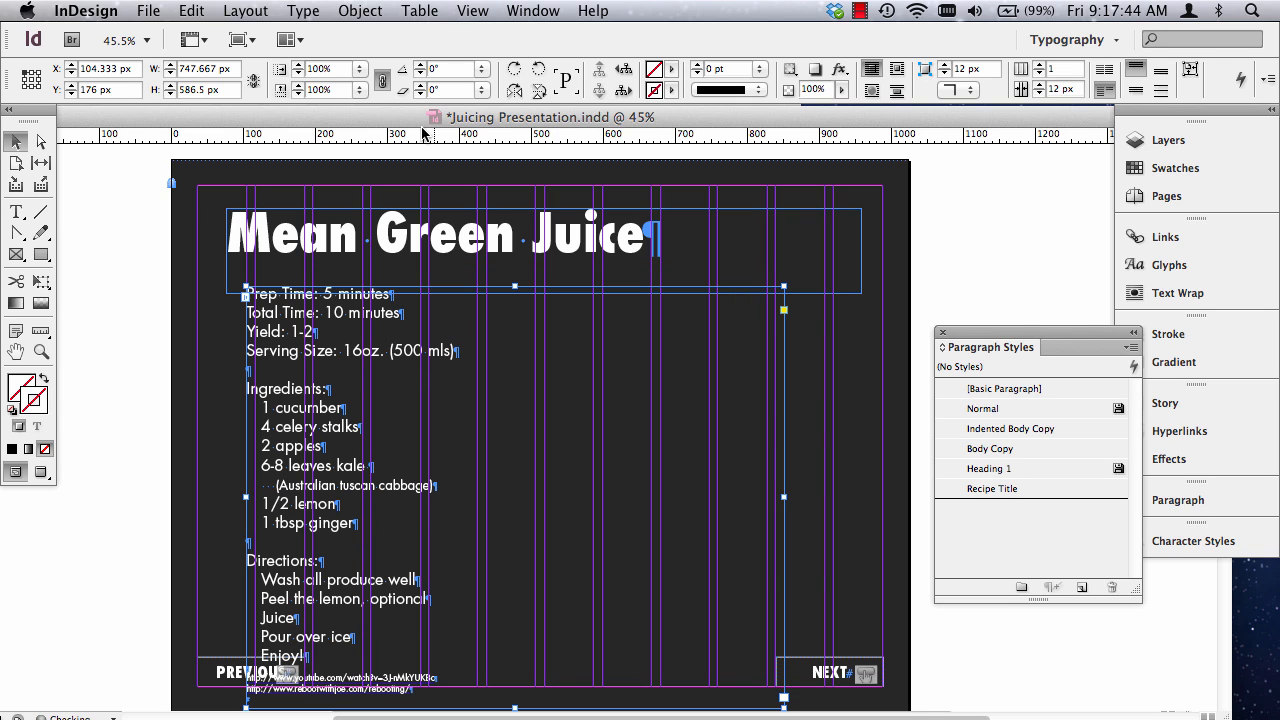
Deselect everything and preview the pages without guides and frame edges to check the Mean Green Juice page's text alignment.
{"action": "key", "text": "shift+super+a"}
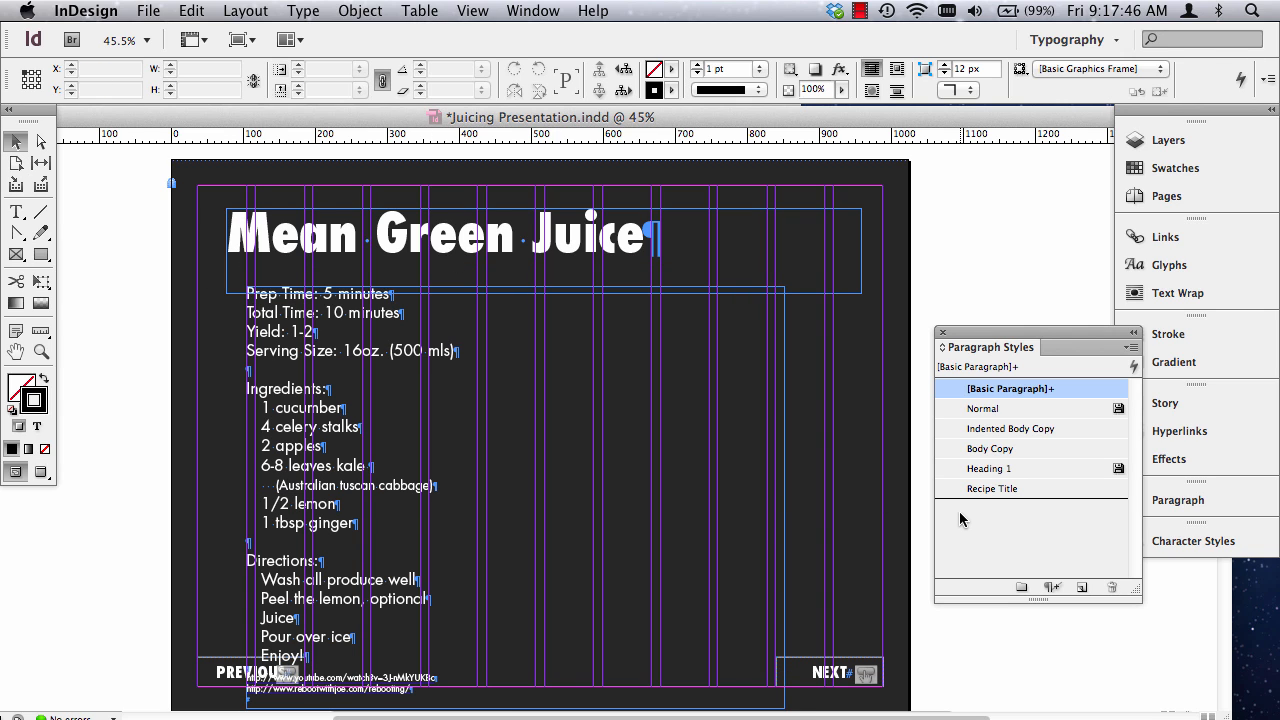
{"action": "key", "text": "w"}
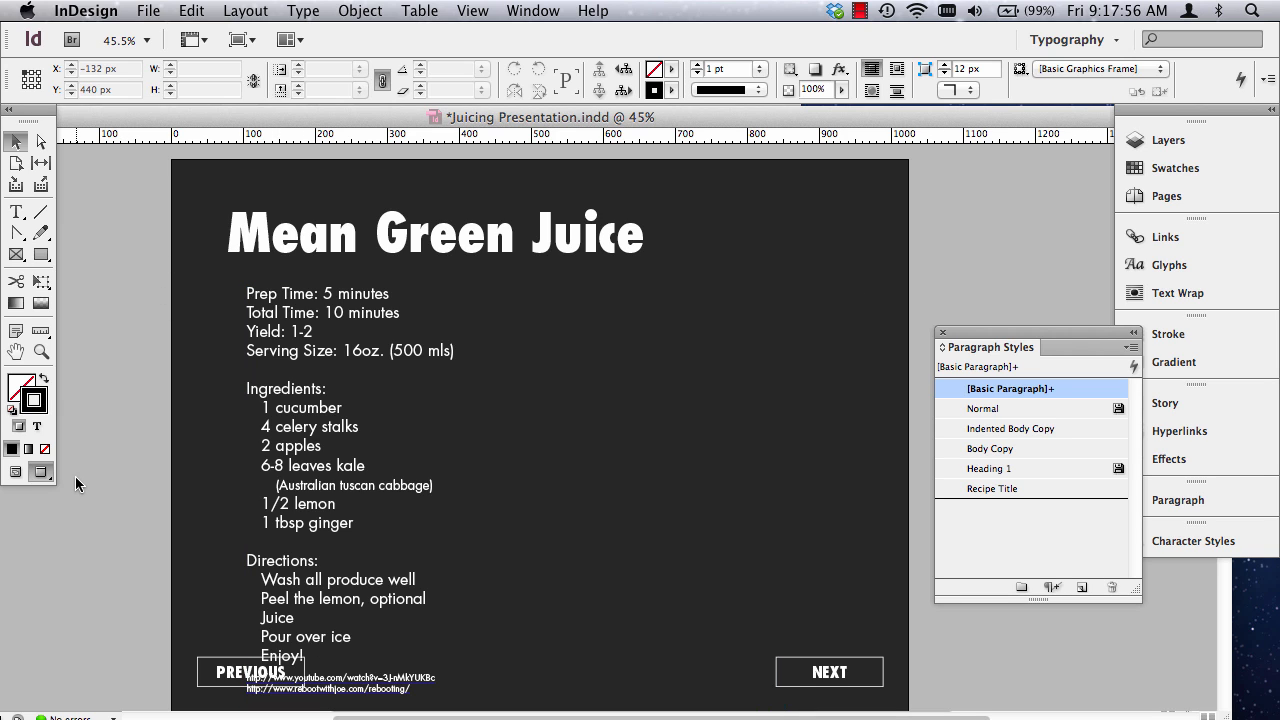
{"action": "scroll", "coordinate": [252, 503], "scroll_direction": "down", "scroll_amount": 5}
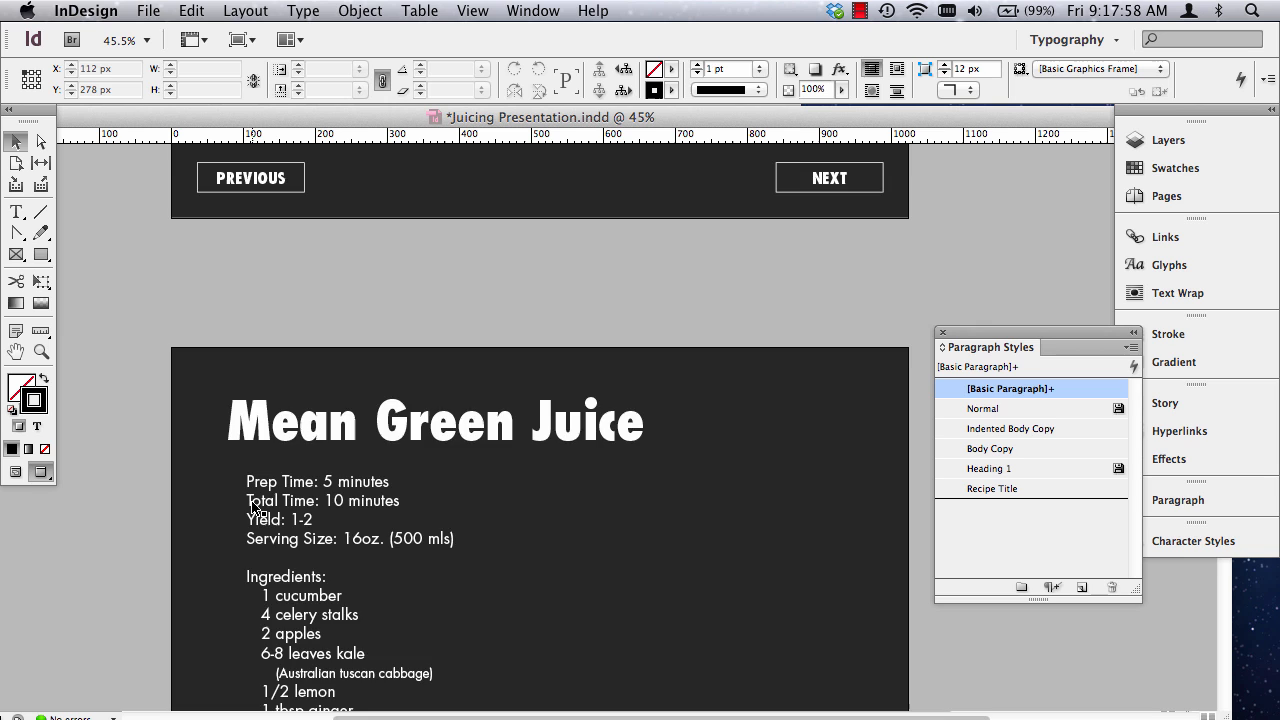
{"action": "scroll", "coordinate": [252, 503], "scroll_direction": "up", "scroll_amount": 3}
{"action": "scroll", "coordinate": [318, 503], "scroll_direction": "up", "scroll_amount": 3}
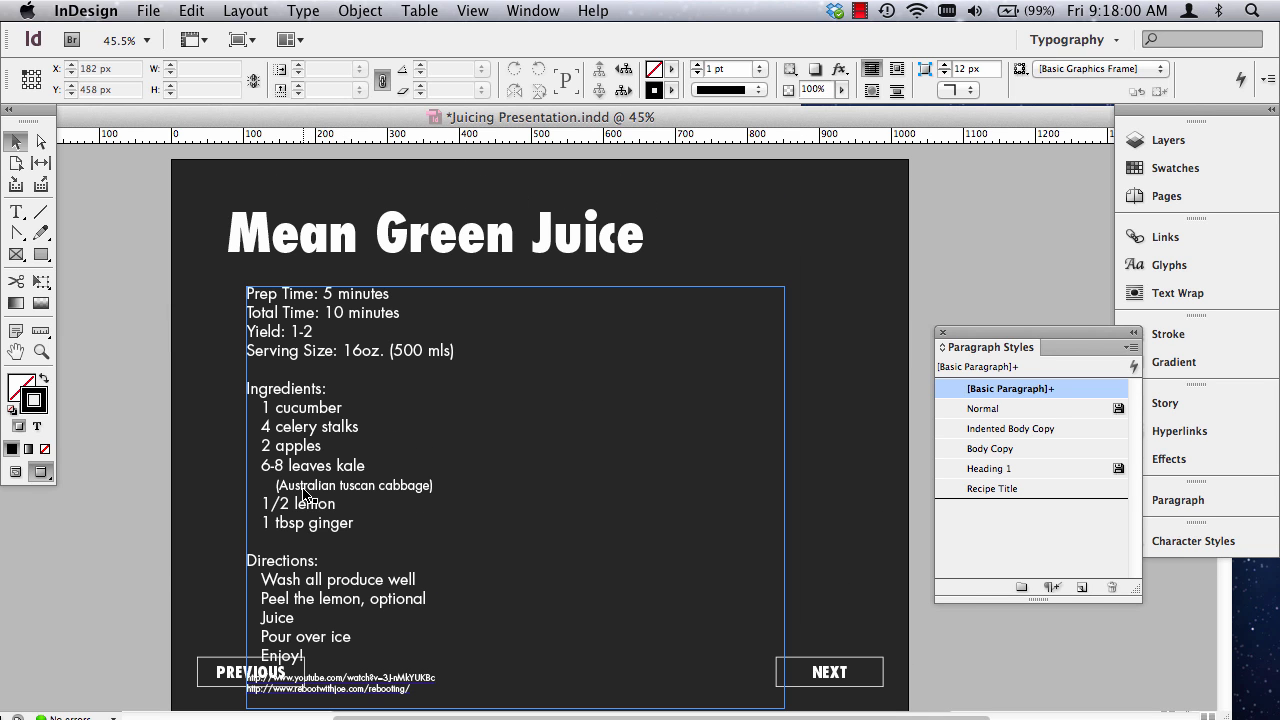